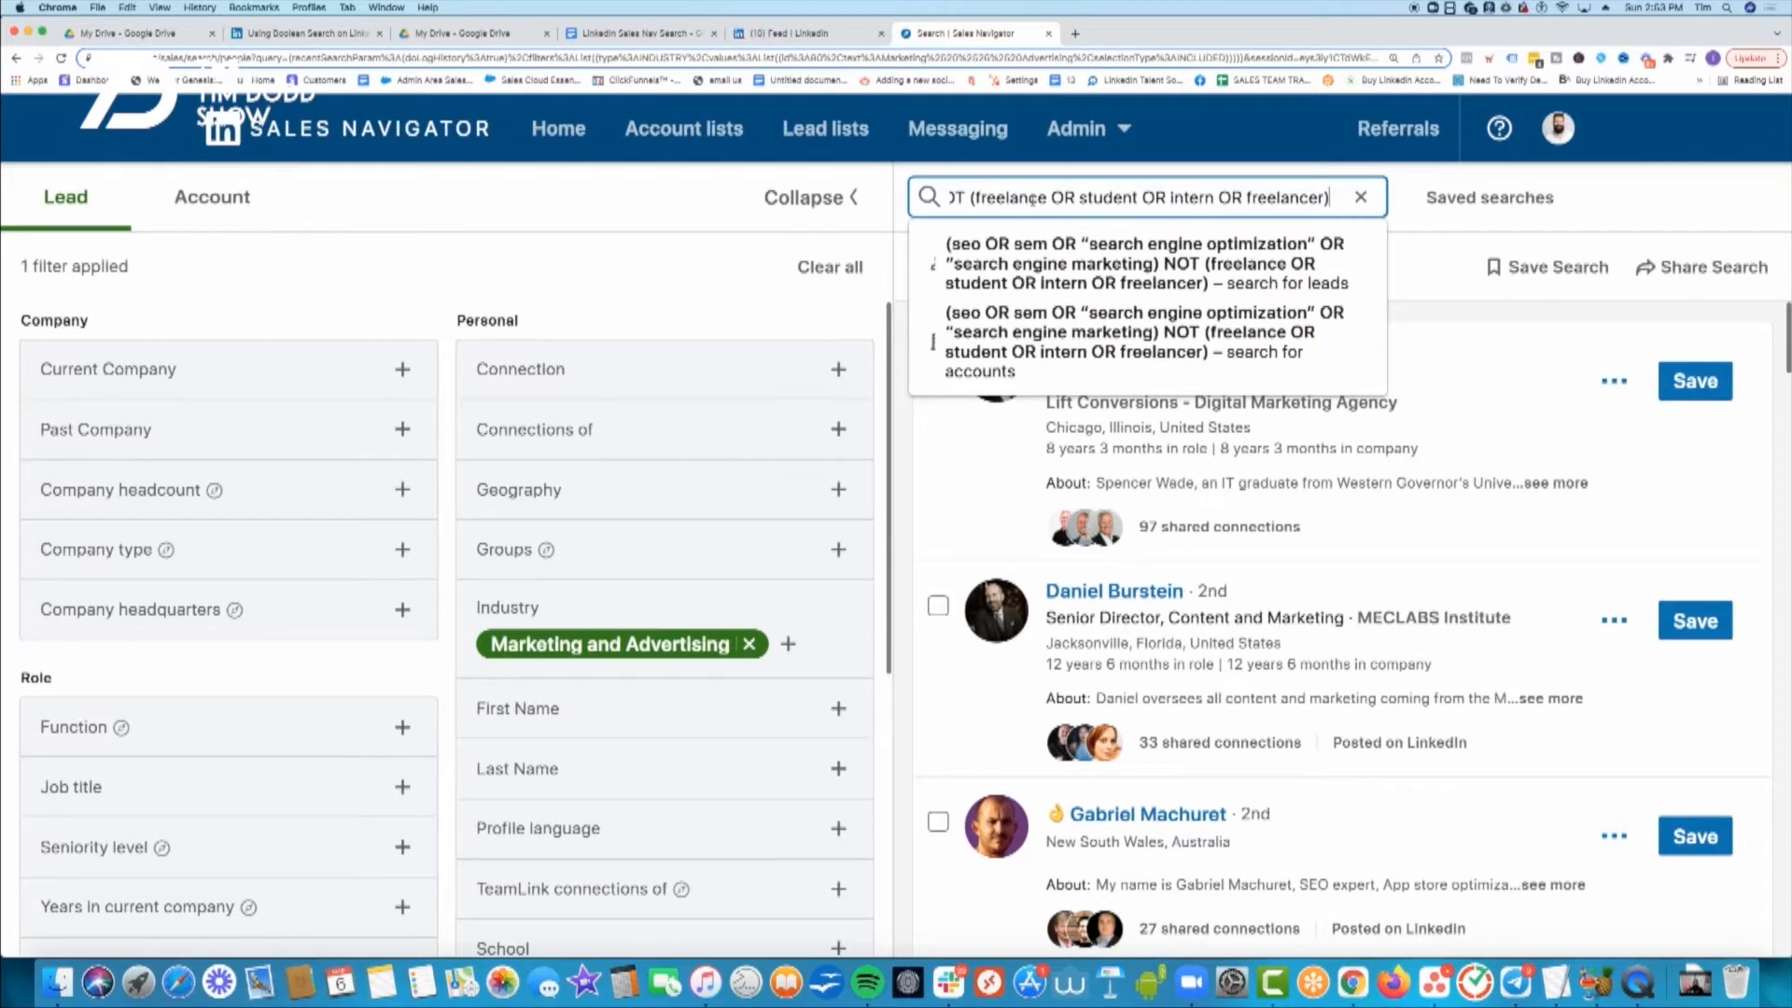
- Run the entered Boolean keyword search, with freelance, student, intern and freelancer excluded, within the Marketing and Advertising industry
{"action": "key", "text": "Return"}
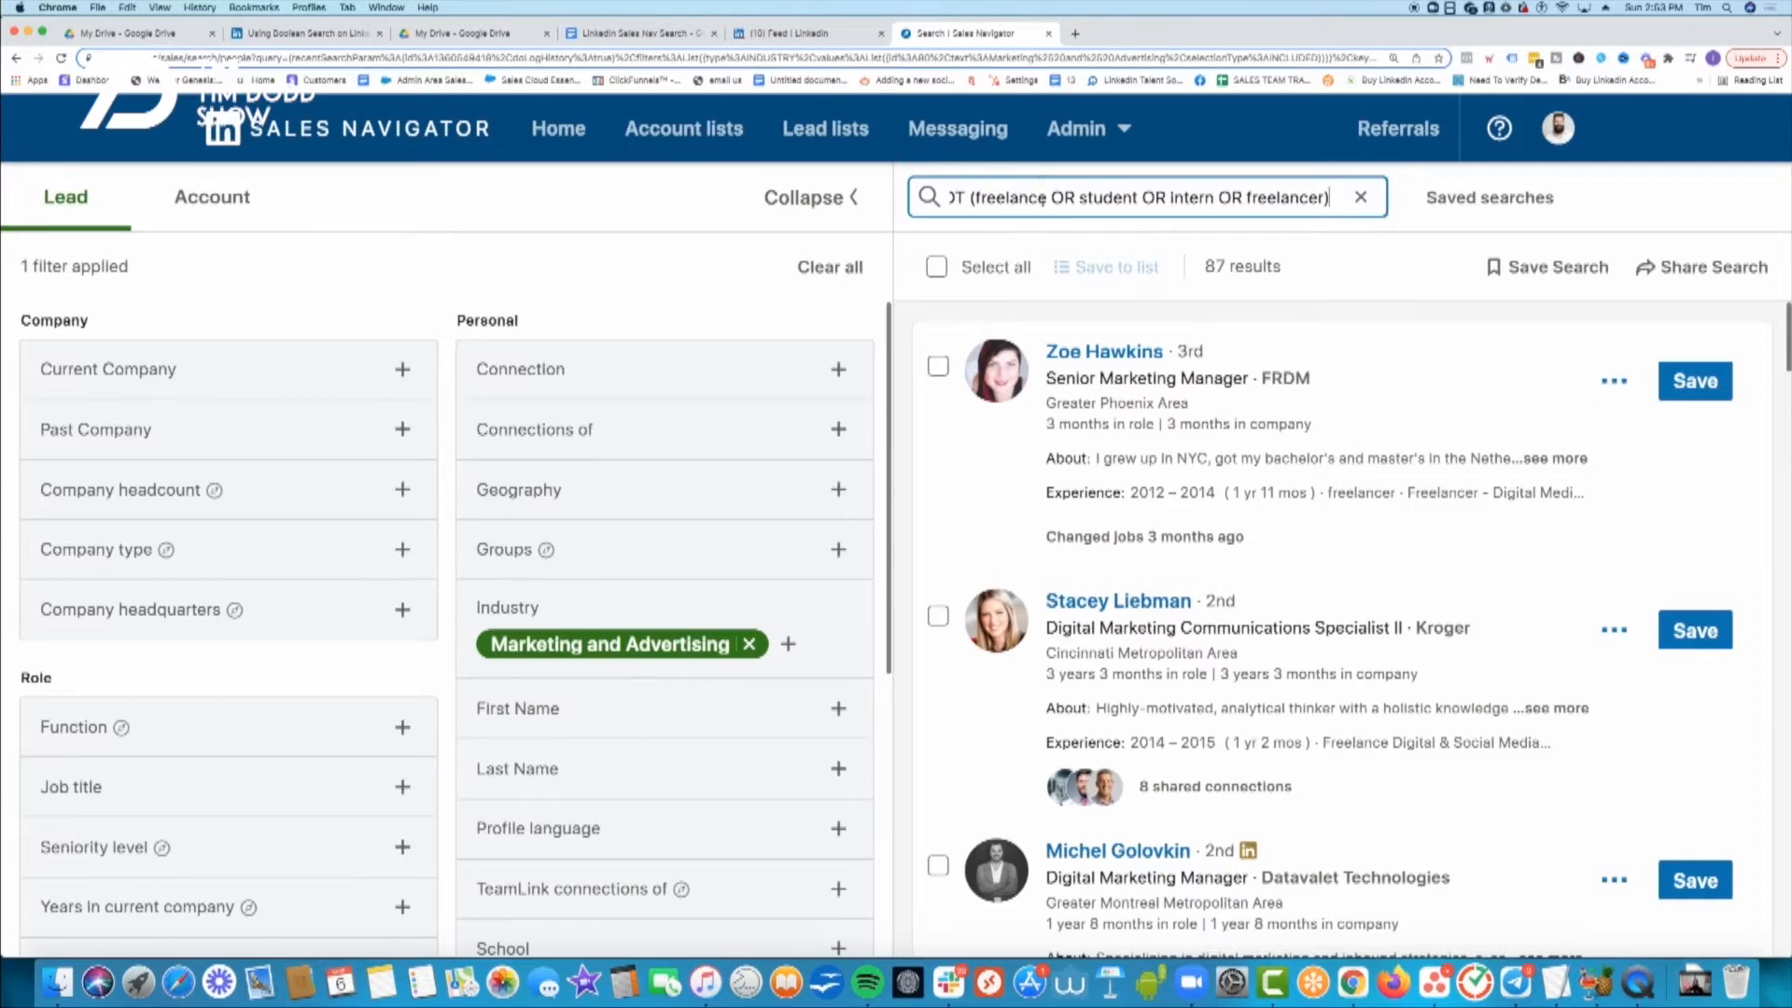
{"action": "left_click_drag", "start_coordinate": [1333, 198], "coordinate": [930, 193]}
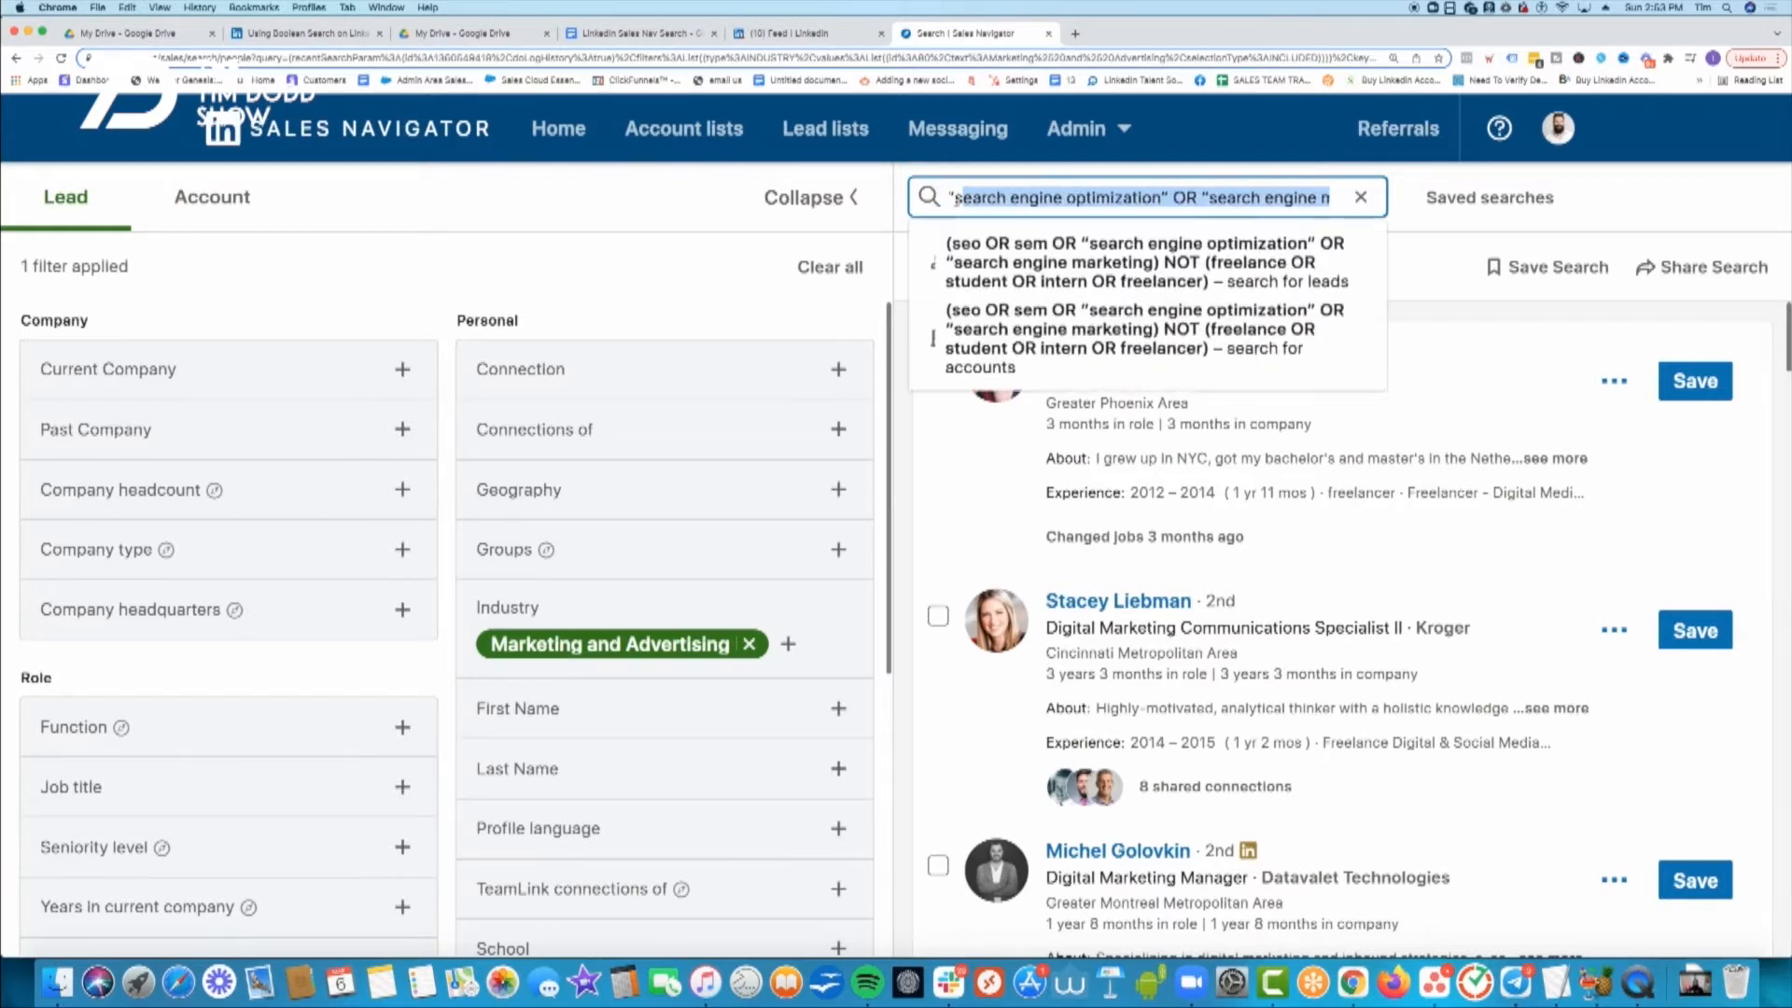
- Start a fresh lead search from the home page and filter it to 2nd Degree and 3rd Degree+ Connections
{"action": "left_click", "coordinate": [569, 128]}
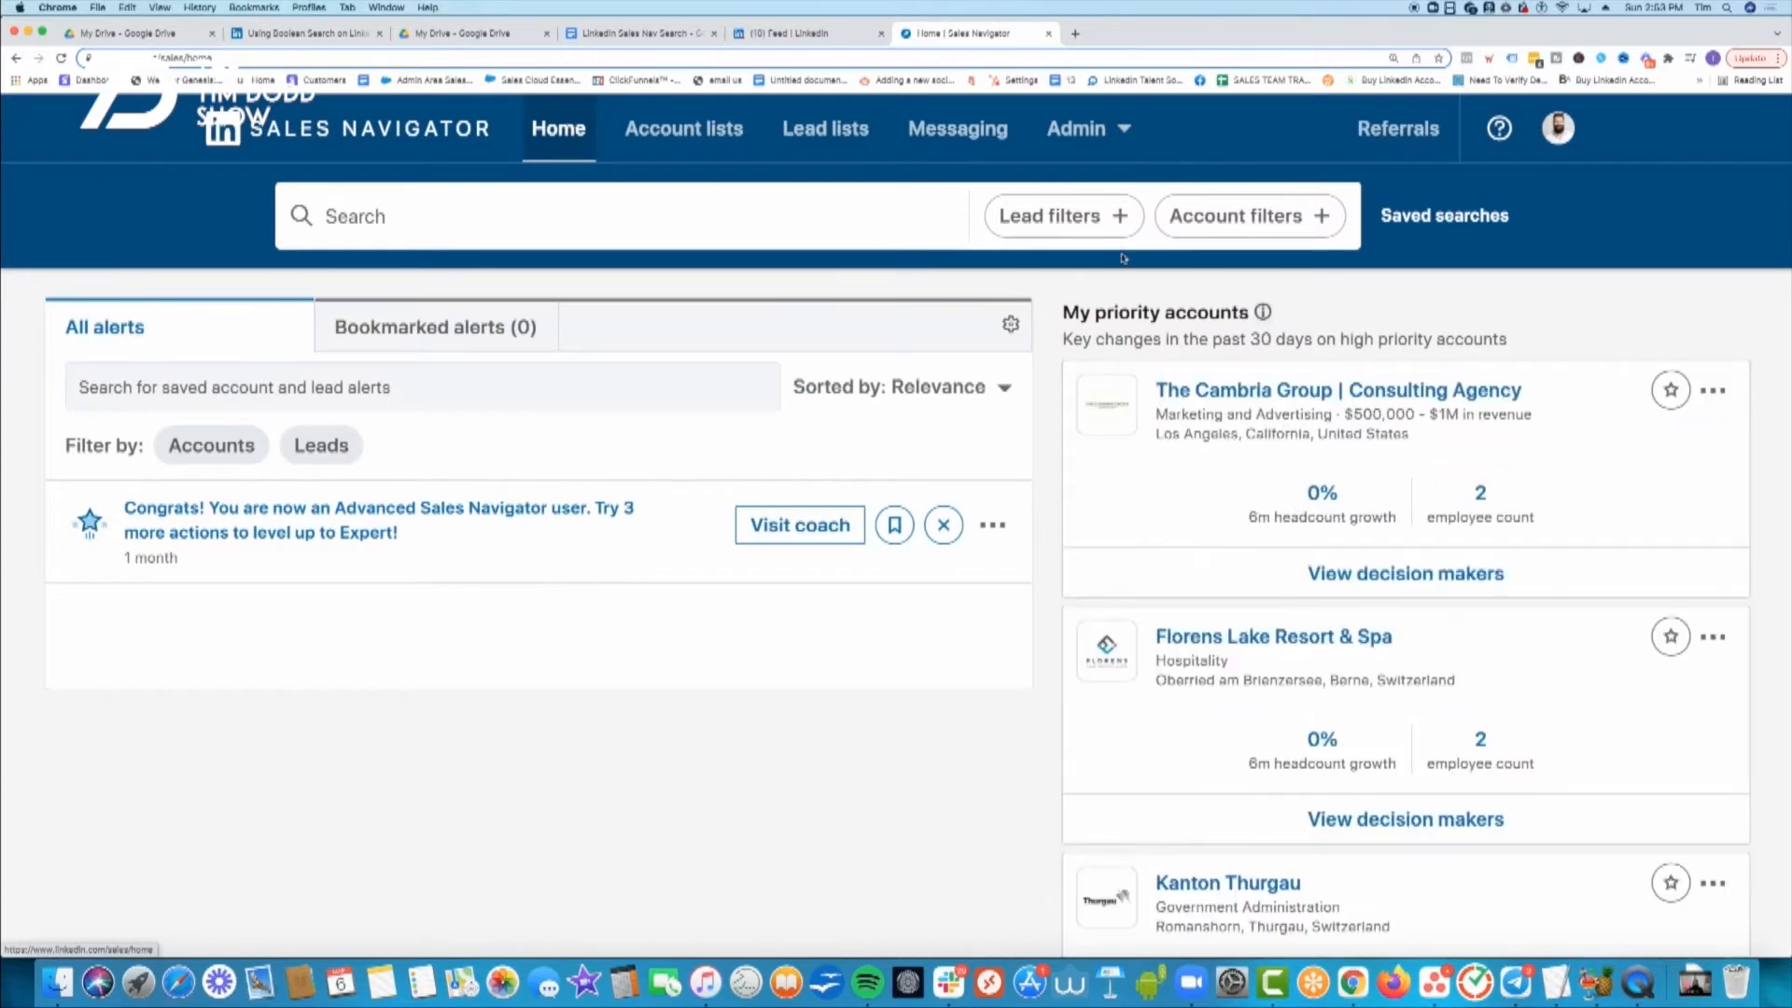
{"action": "left_click", "coordinate": [1109, 216]}
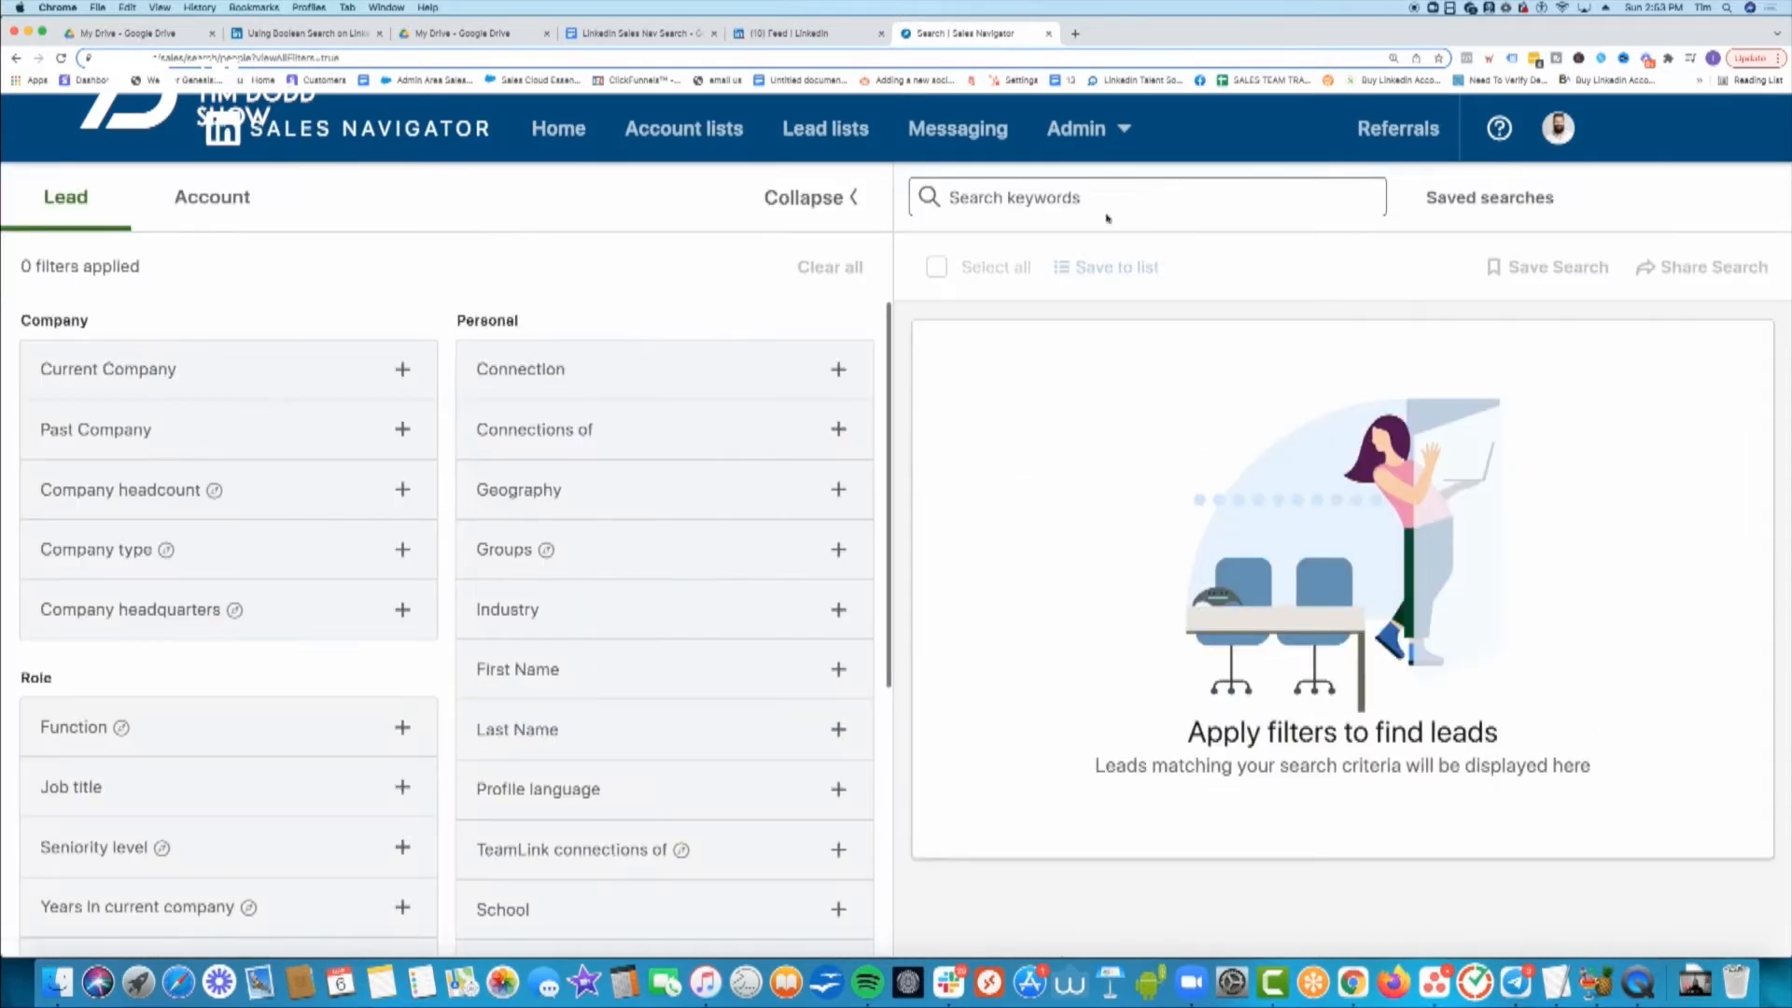
{"action": "left_click", "coordinate": [834, 429]}
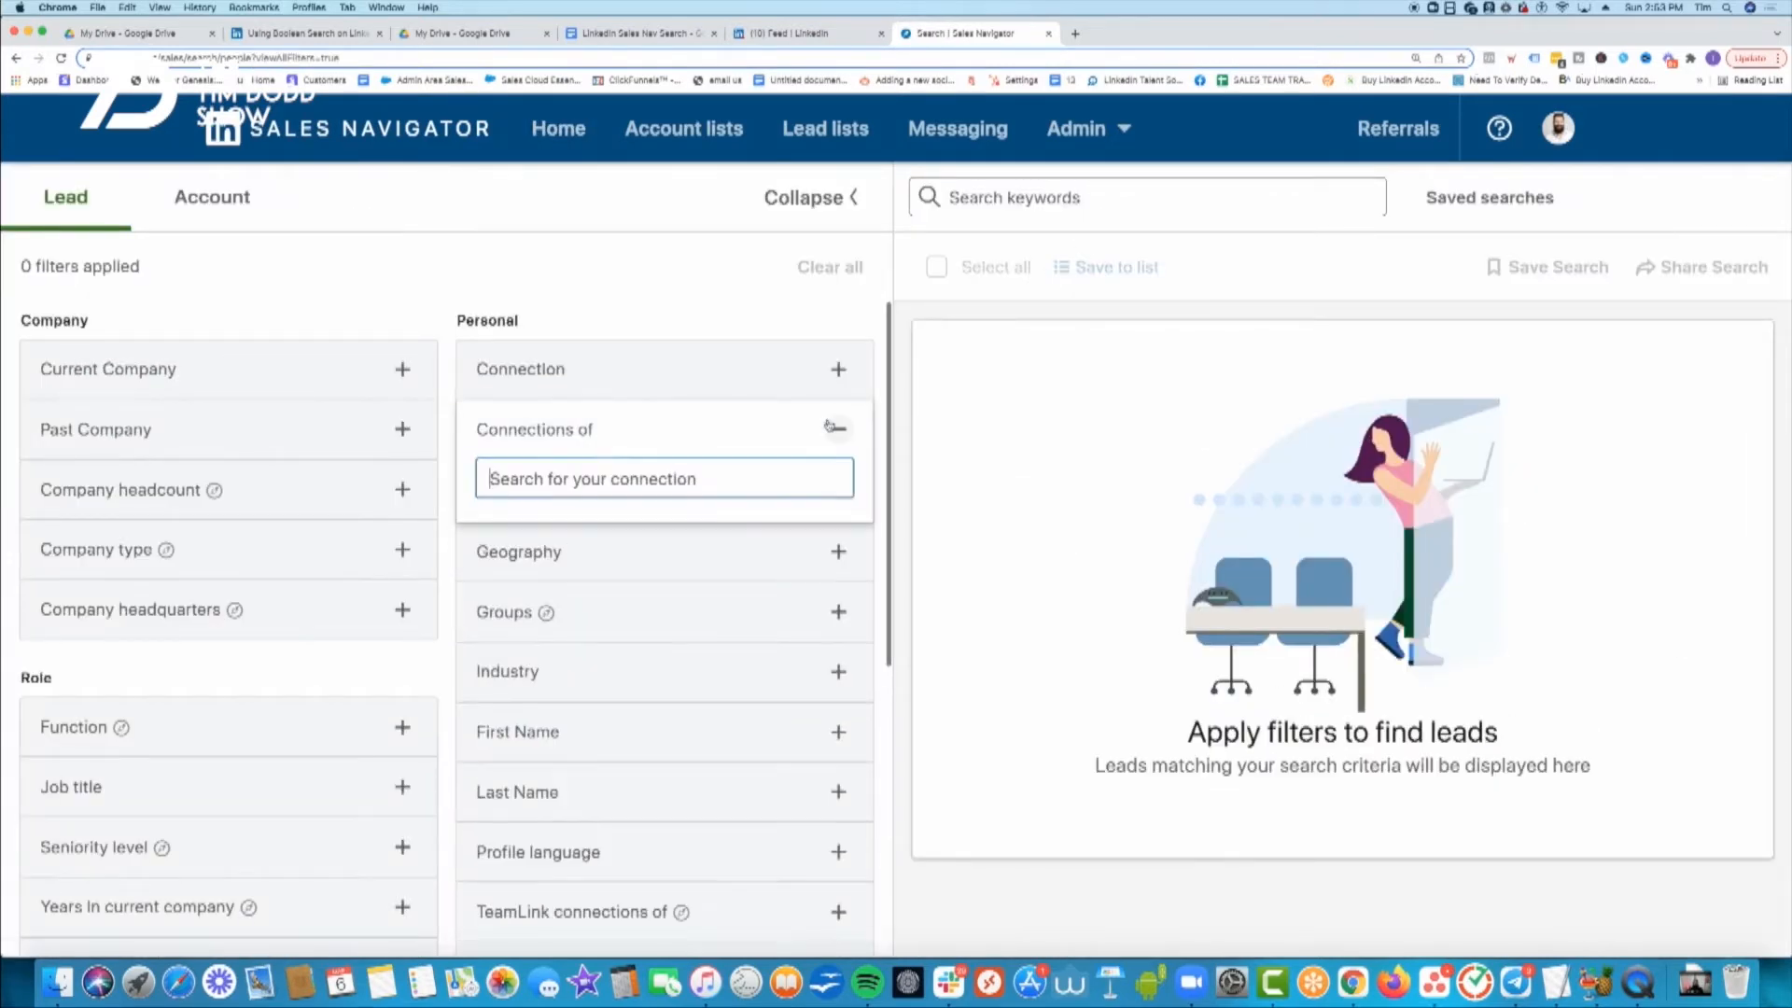
{"action": "left_click", "coordinate": [838, 371]}
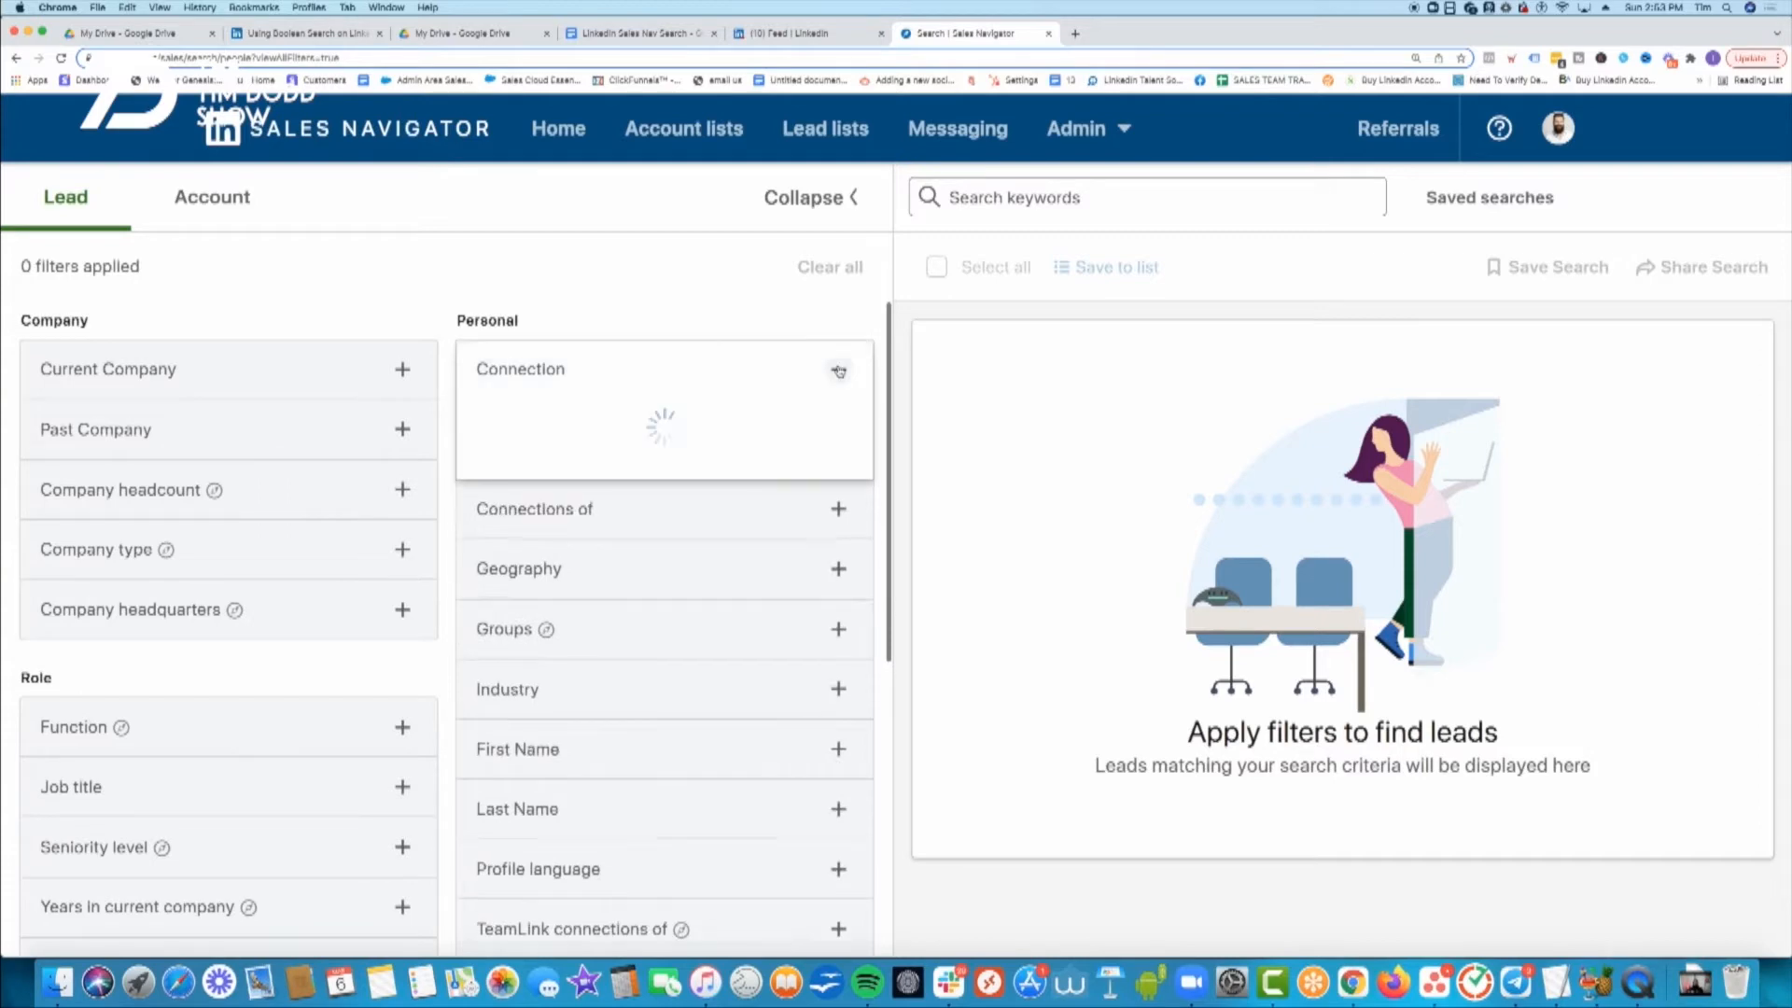
{"action": "left_click", "coordinate": [488, 457]}
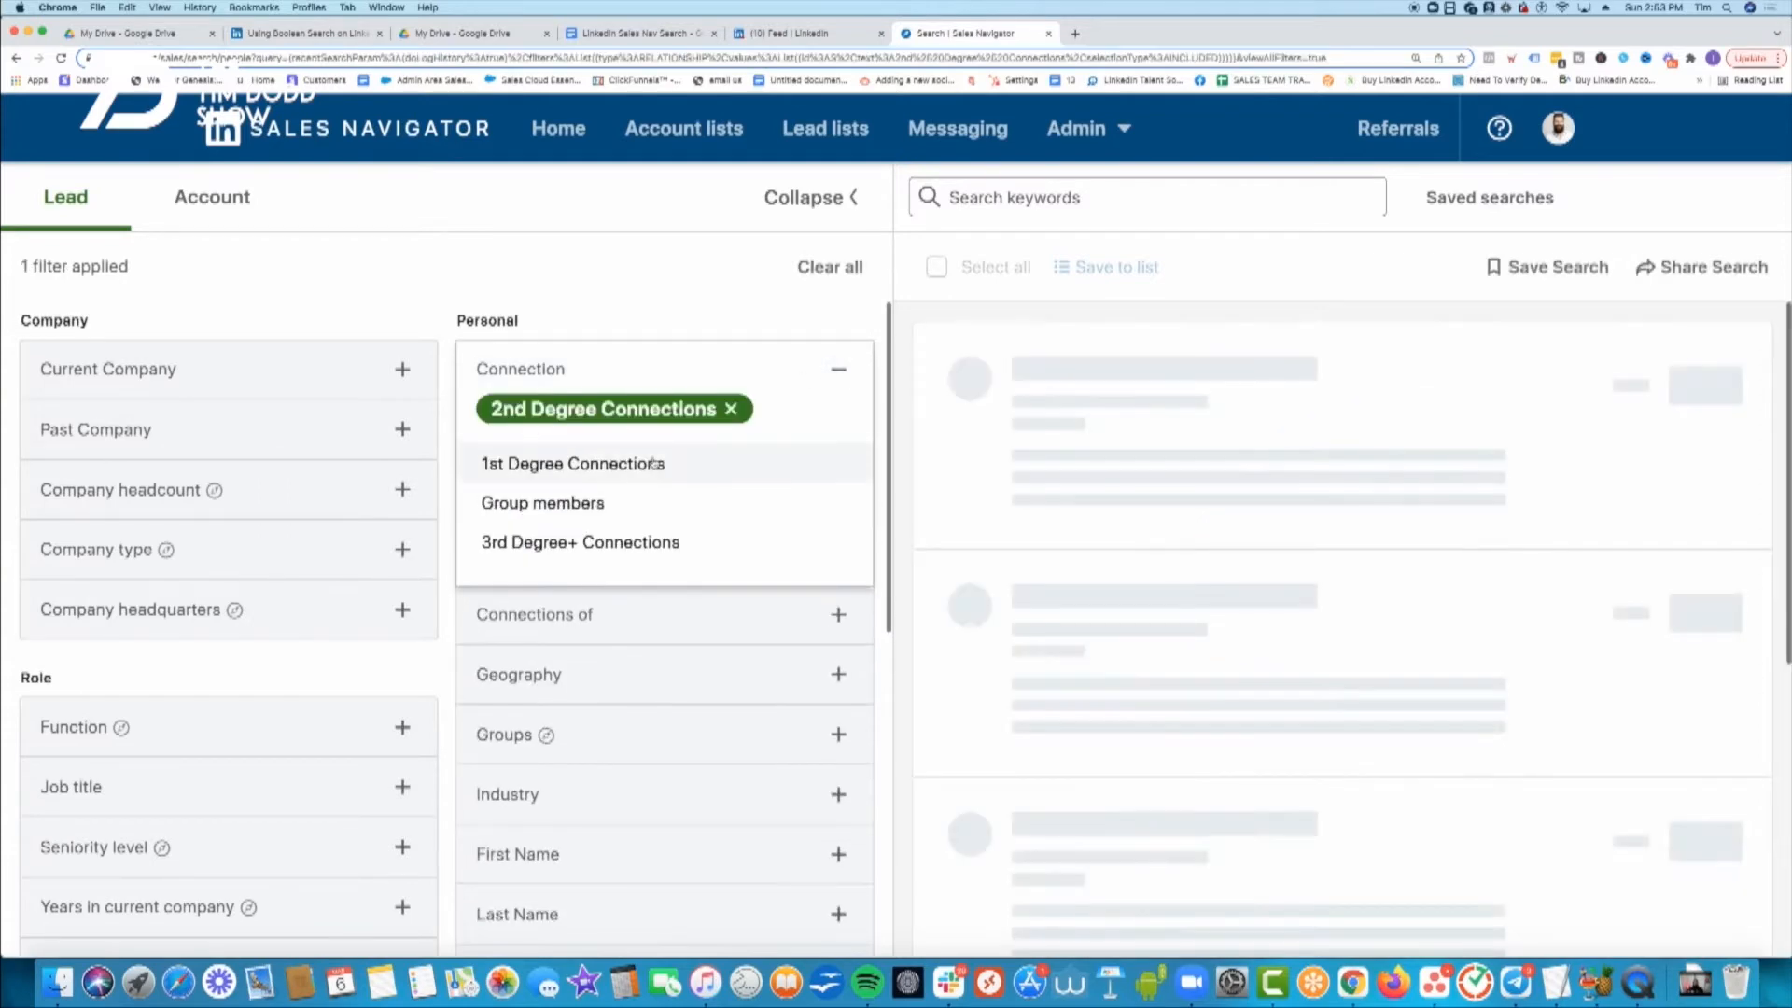
{"action": "left_click", "coordinate": [591, 541]}
{"action": "left_click", "coordinate": [678, 276]}
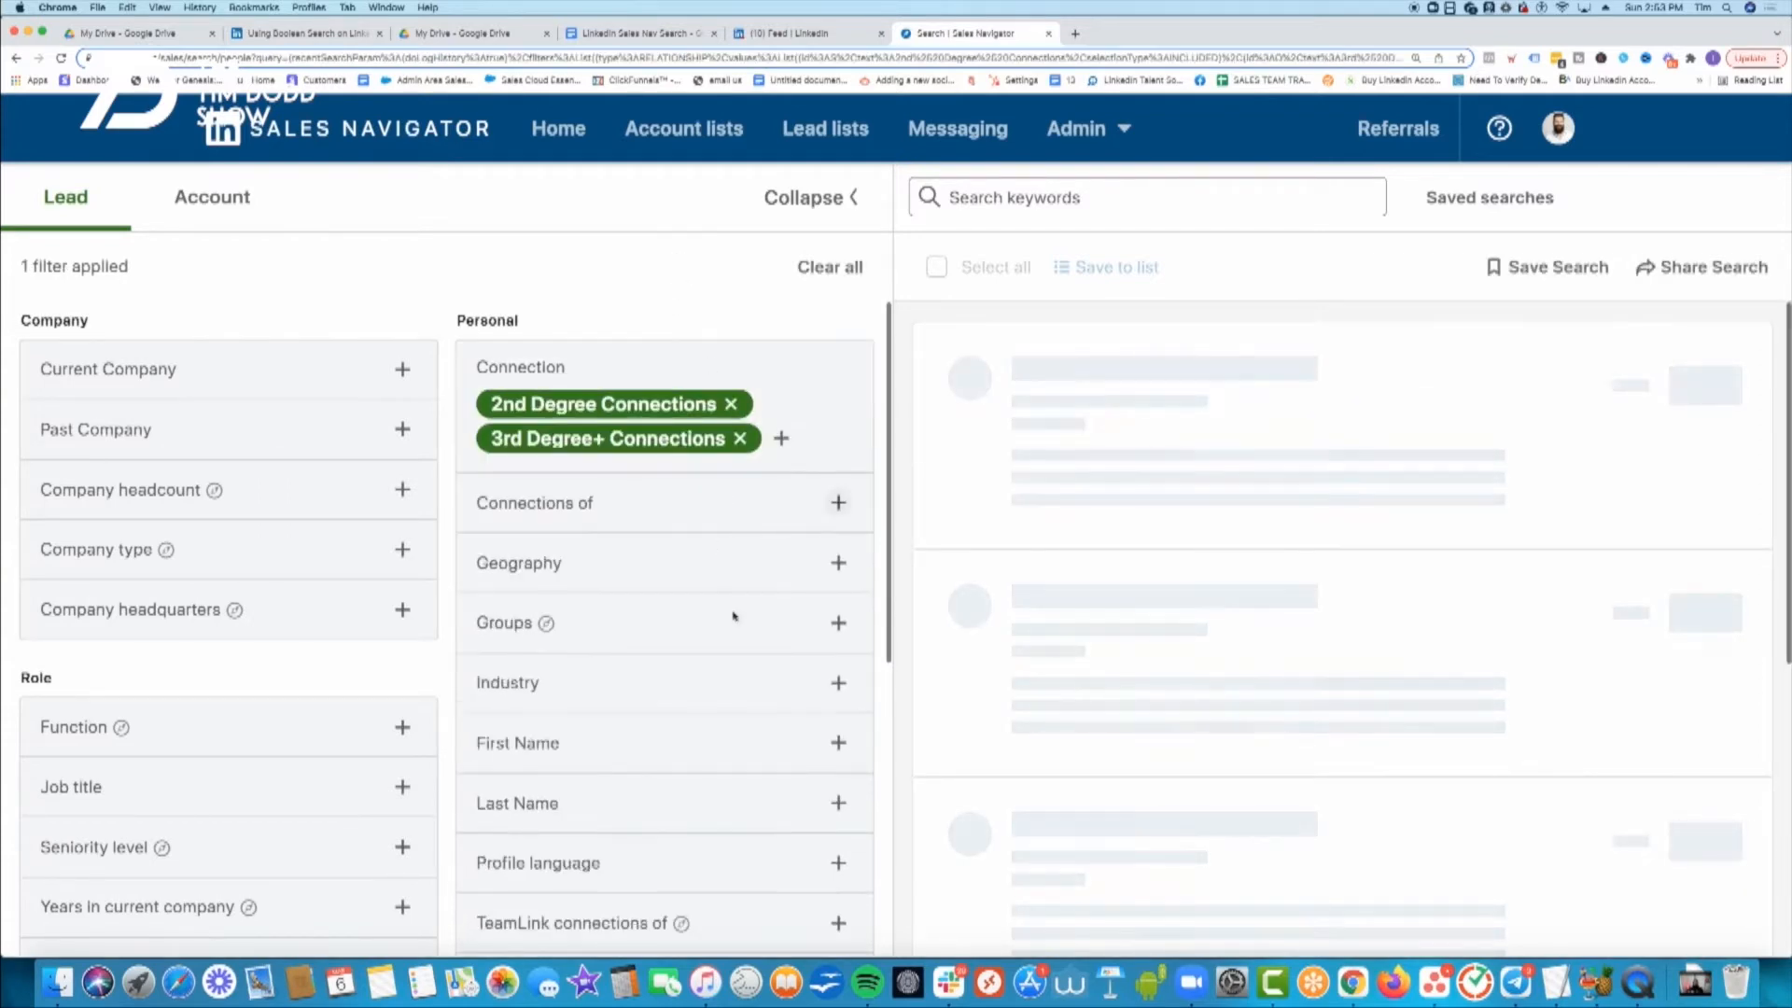
- Add Marketing & Advertising as an included industry in the lead filters
{"action": "left_click", "coordinate": [839, 685]}
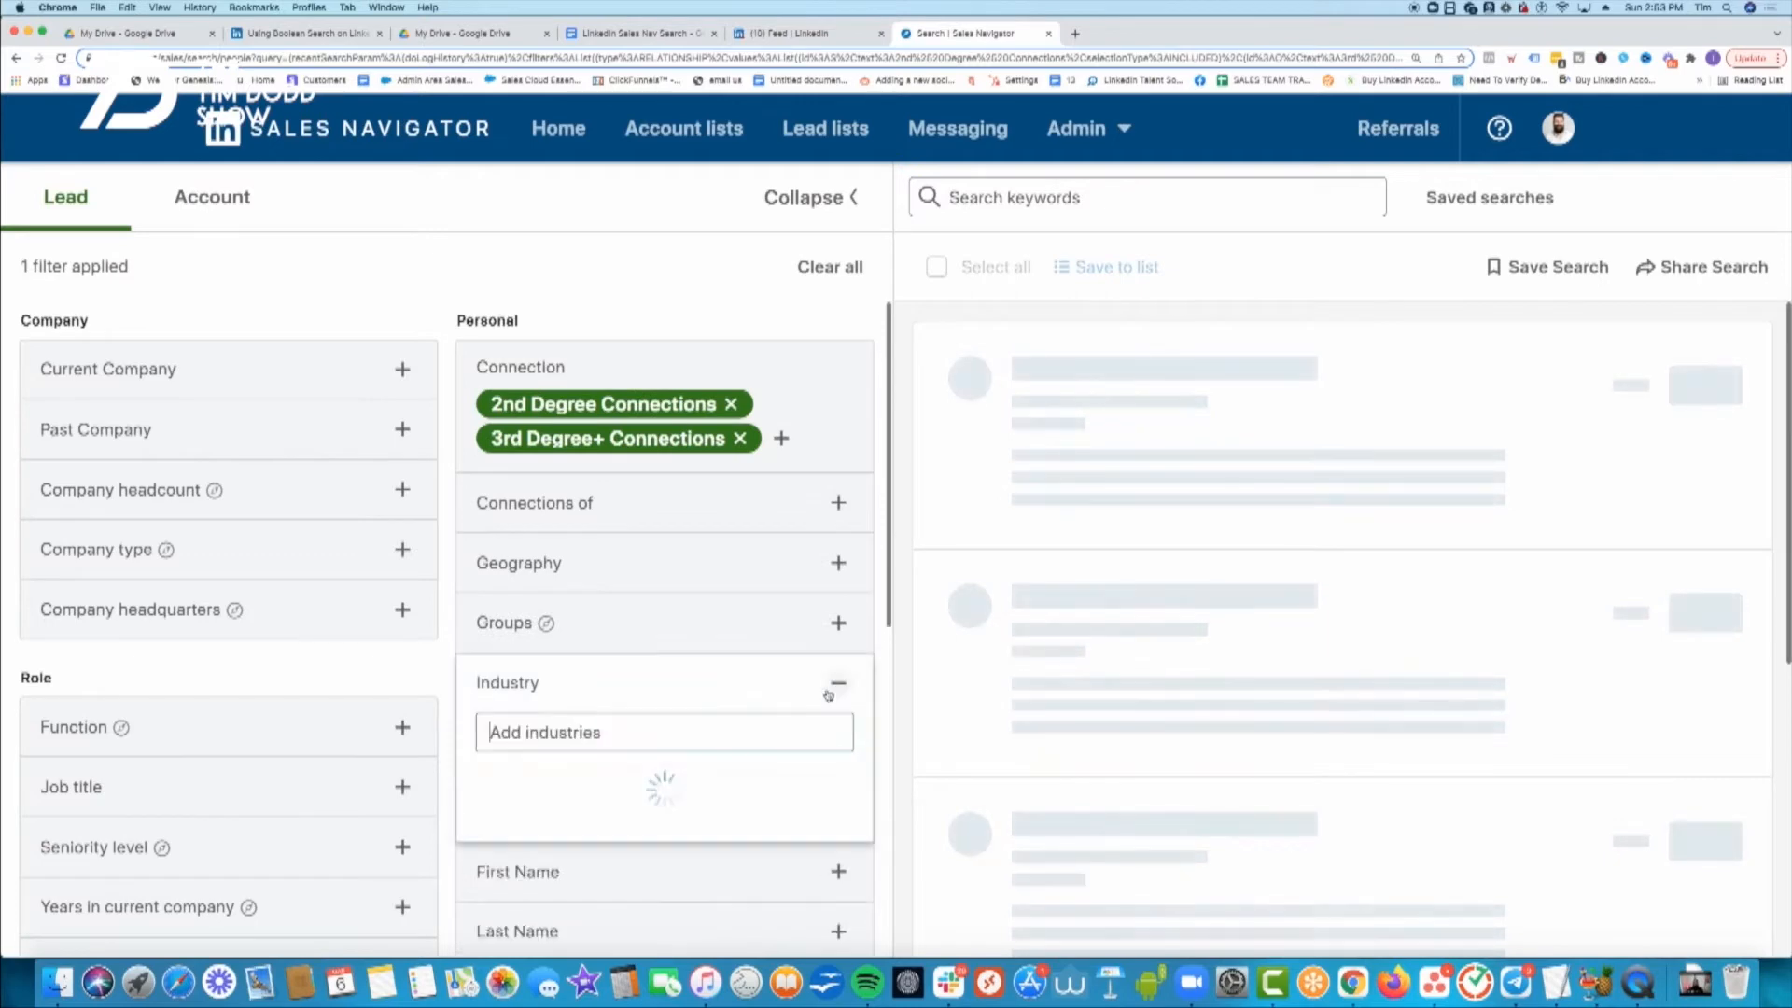
{"action": "left_click", "coordinate": [628, 732]}
{"action": "type", "text": "market"}
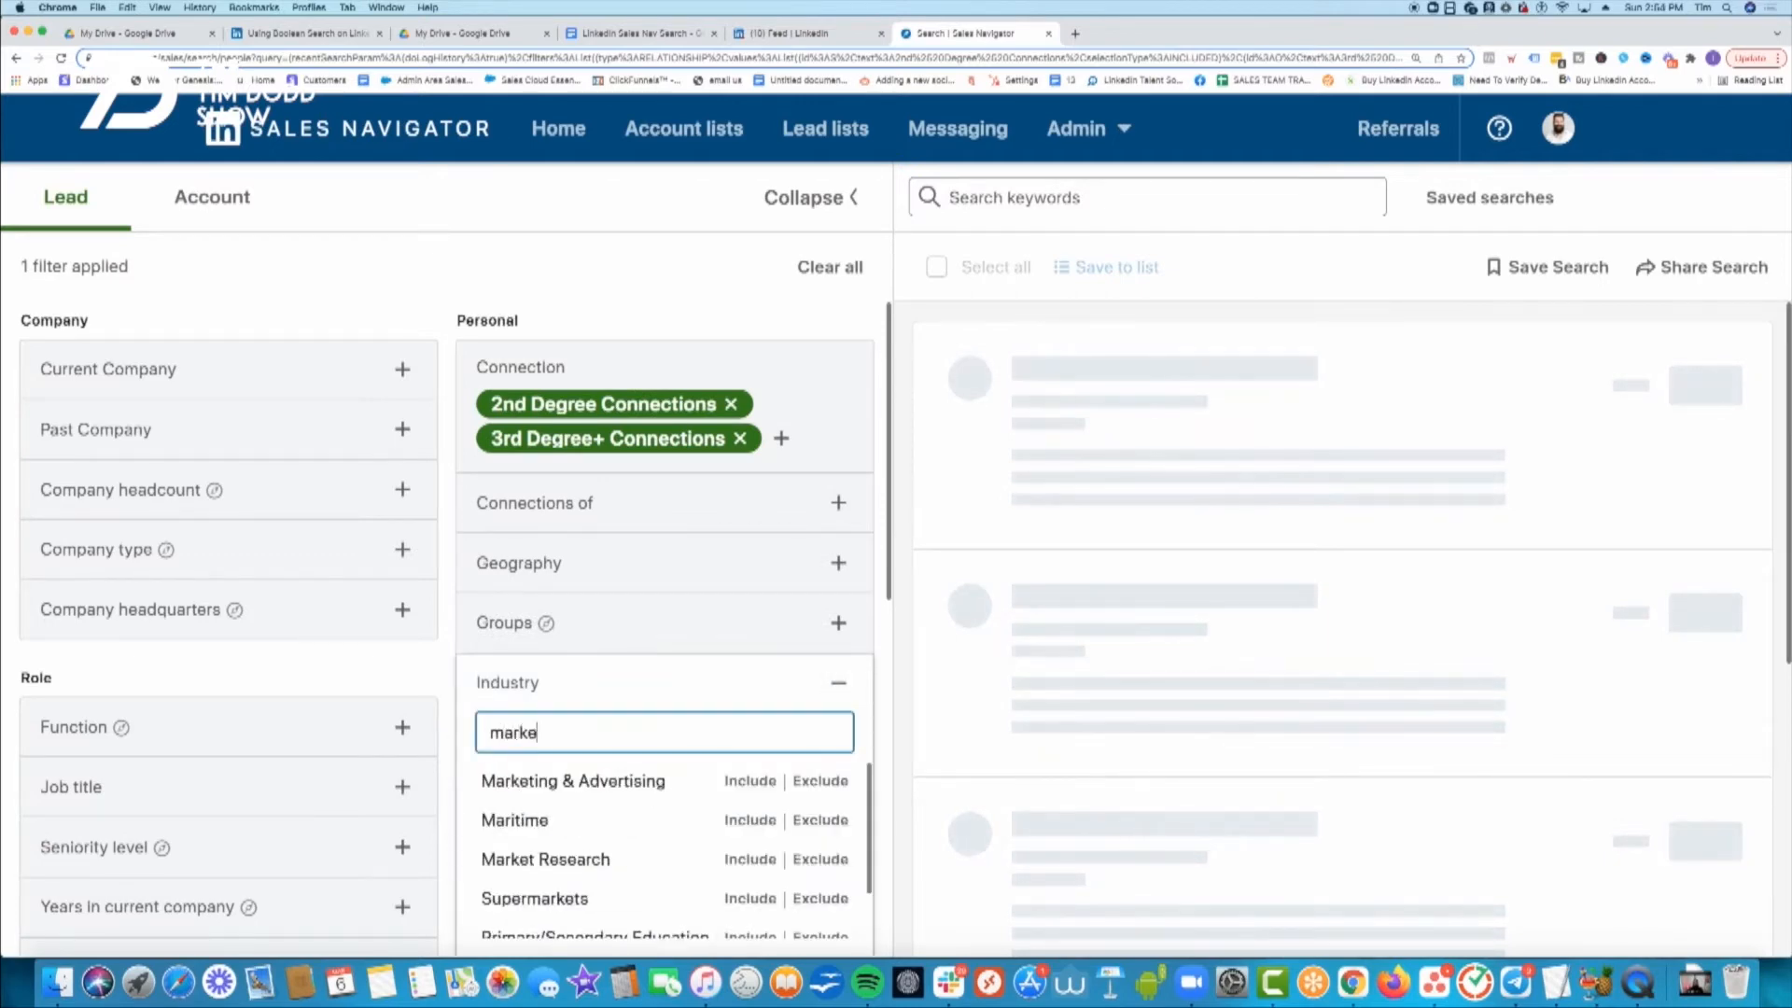
{"action": "left_click", "coordinate": [636, 786]}
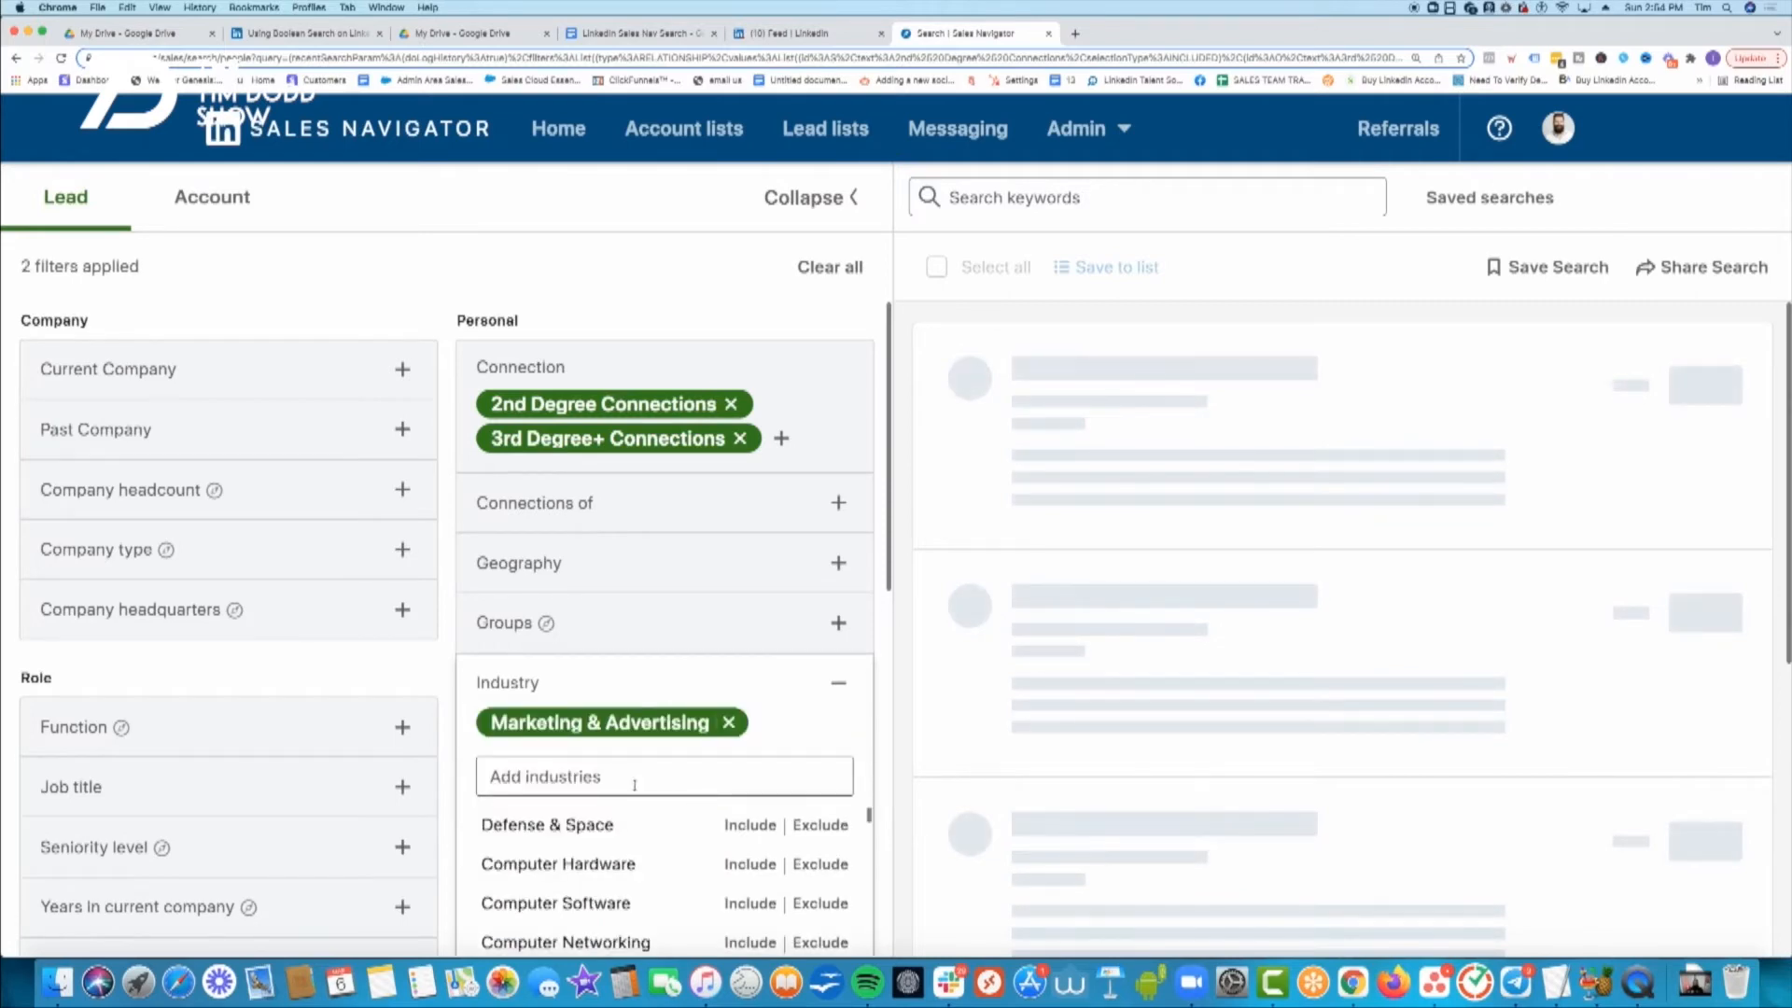
- Search leads for (seo OR sem OR "search engine optimization" OR "search engine marketing) NOT (freelance OR student OR intern OR freelancer)
{"action": "left_click", "coordinate": [1027, 197]}
{"action": "type", "text": "(seo OR sem OR \"search engine optimization\" OR \"search engine marketing) NOT (freelance OR student OR intern OR freelancer)"}
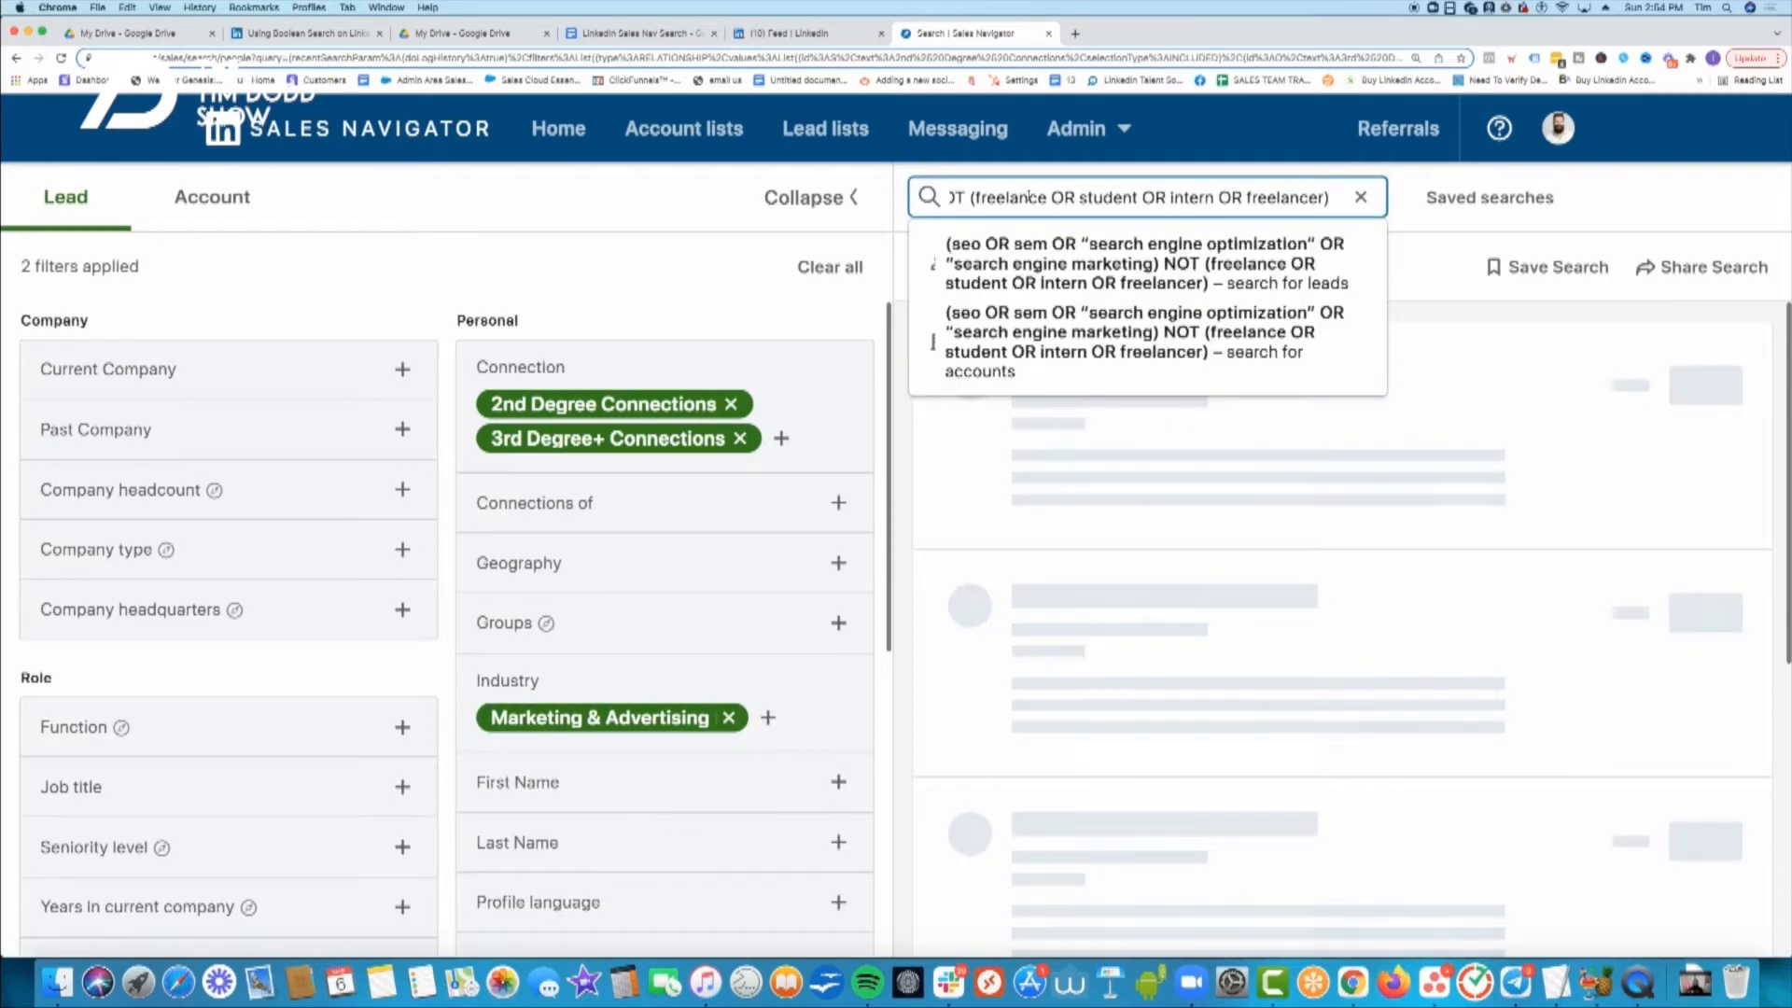
{"action": "left_click_drag", "start_coordinate": [1026, 197], "coordinate": [891, 194]}
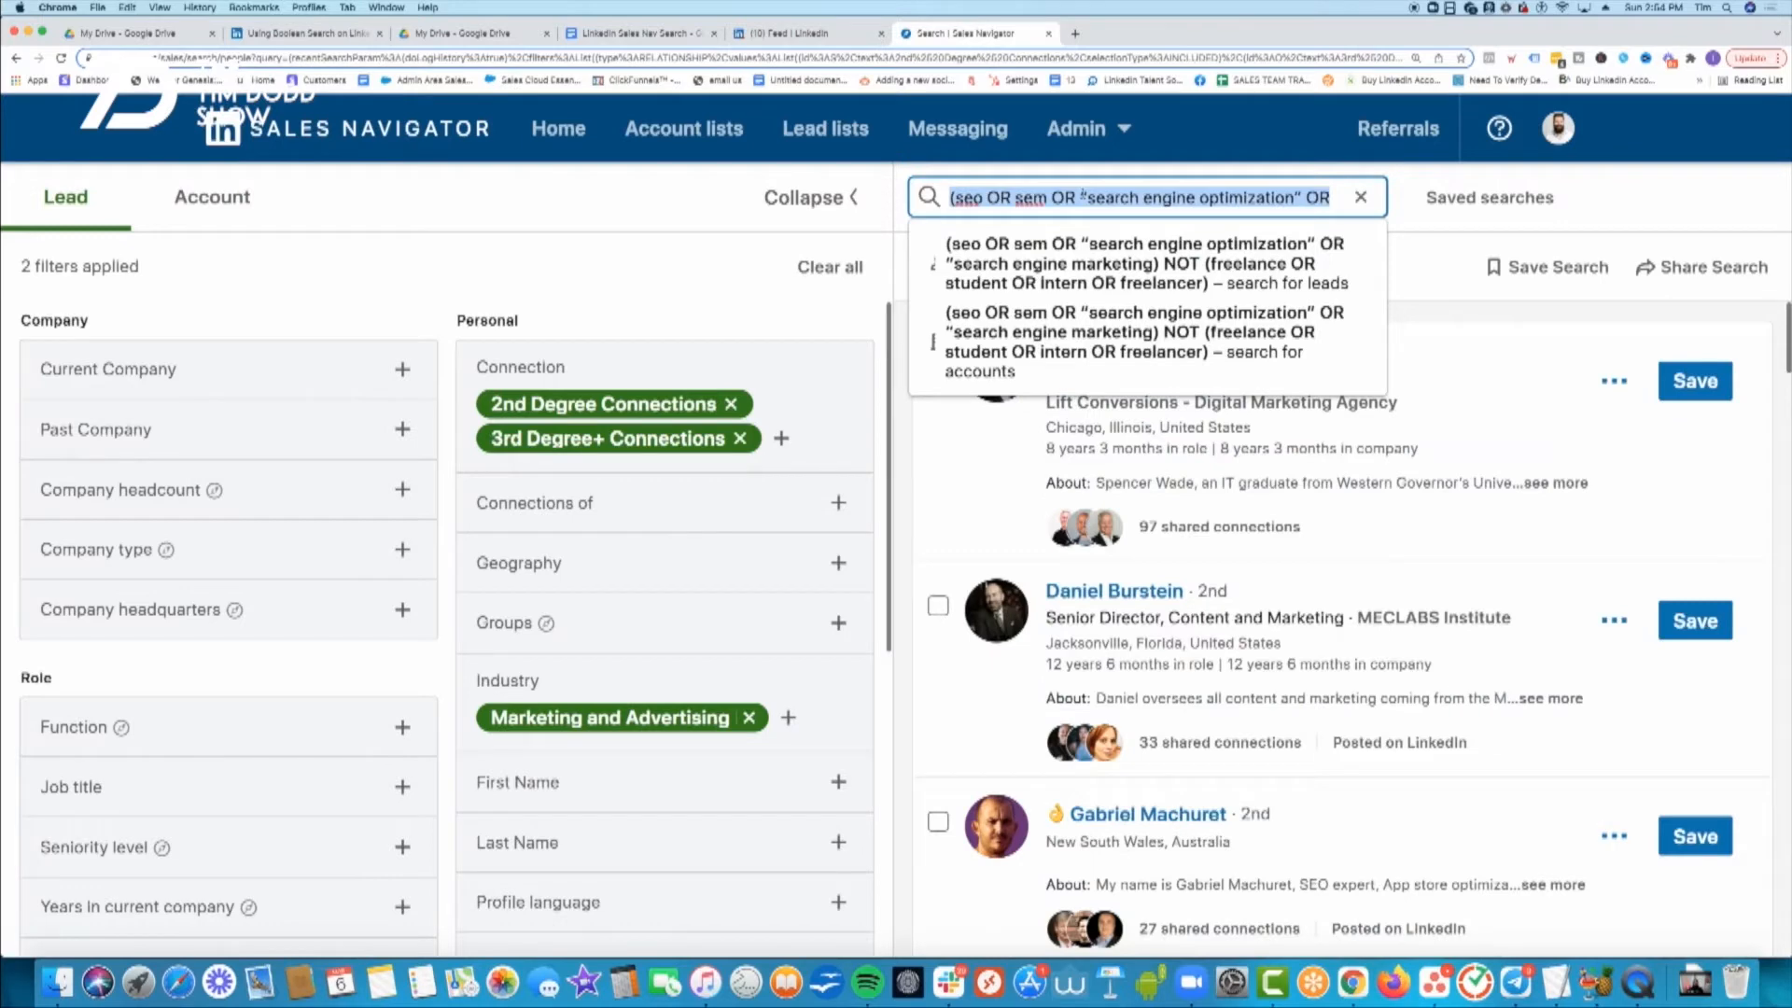
{"action": "key", "text": "Return"}
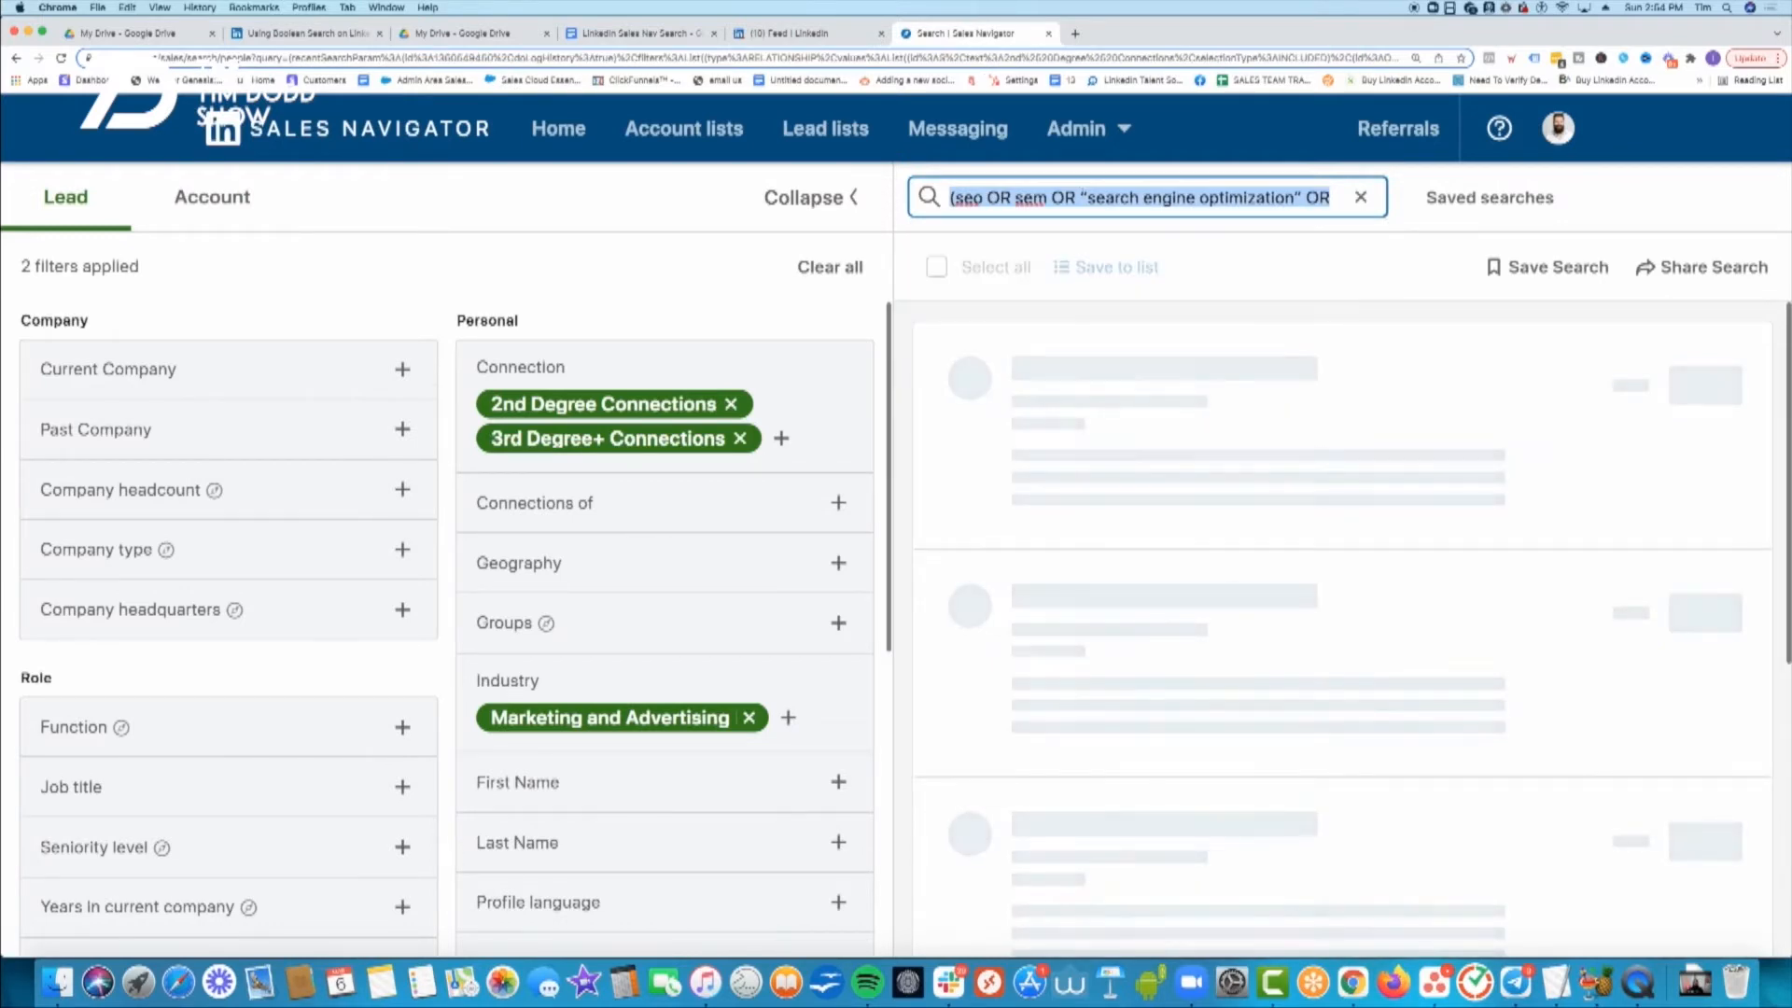
- Remove the whole NOT clause after "search engine marketing)" from the keyword search and run it again
{"action": "left_click_drag", "start_coordinate": [1153, 203], "coordinate": [1198, 197]}
{"action": "left_click", "coordinate": [1186, 197]}
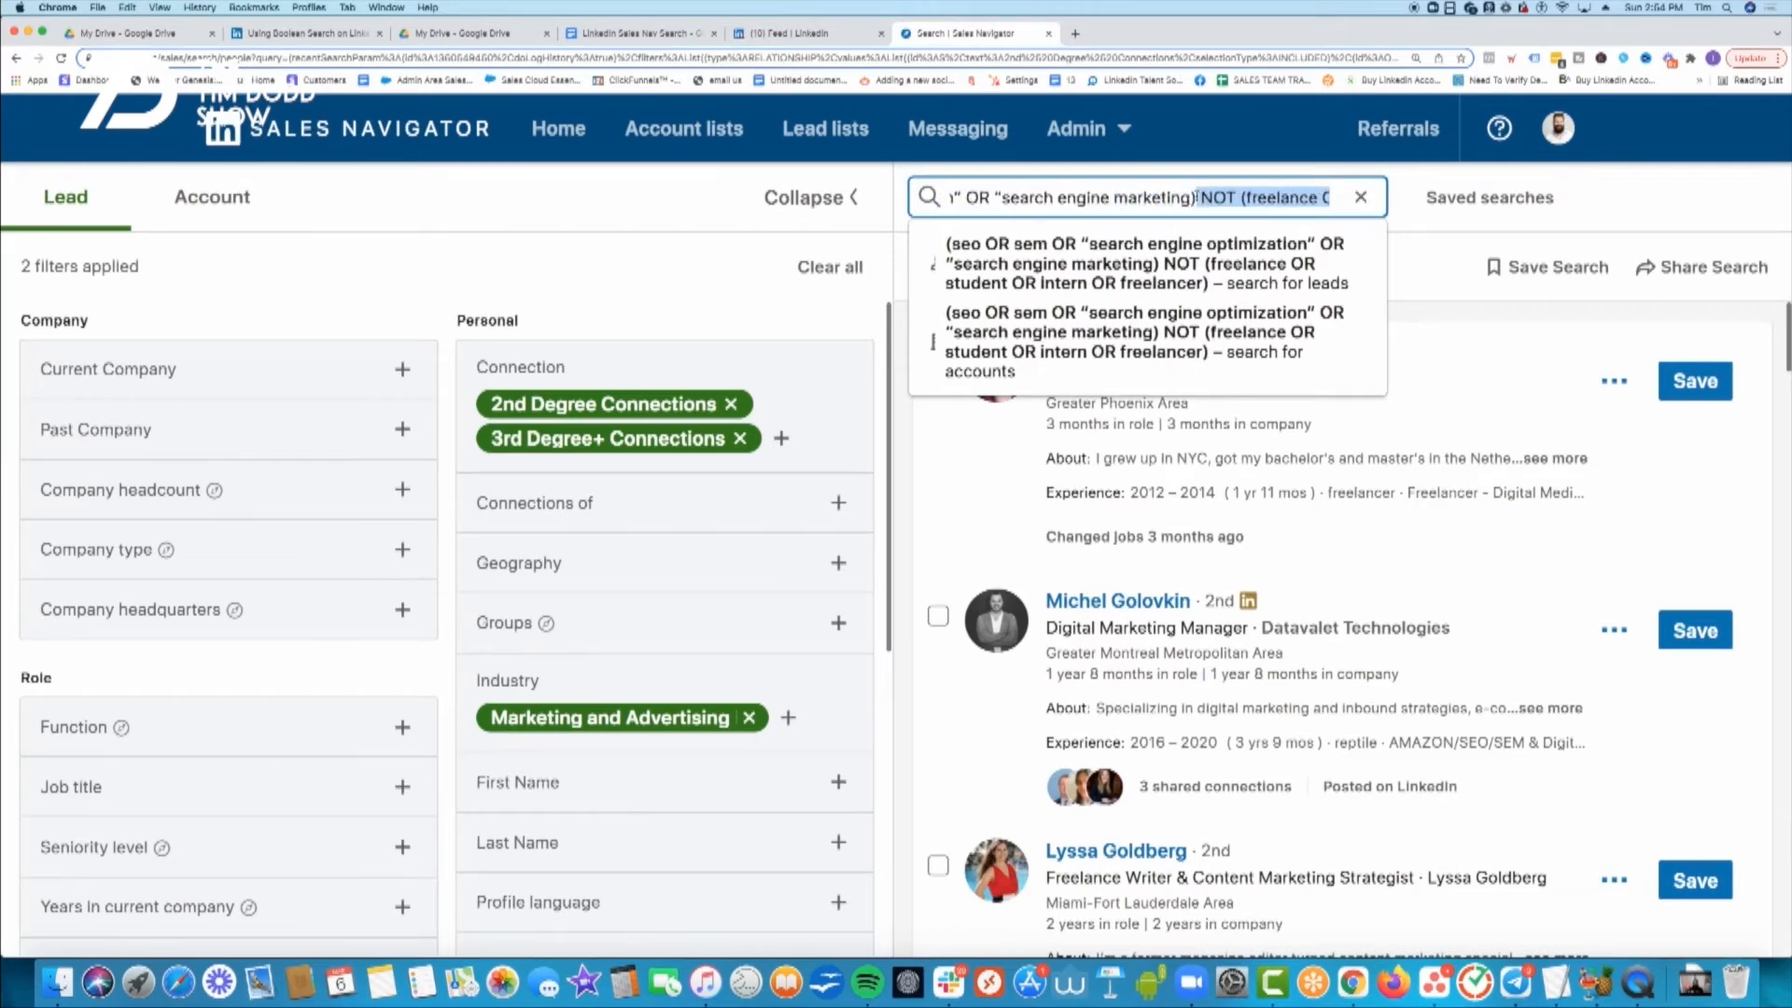
{"action": "key", "text": "BackSpace"}
{"action": "key", "text": "Return"}
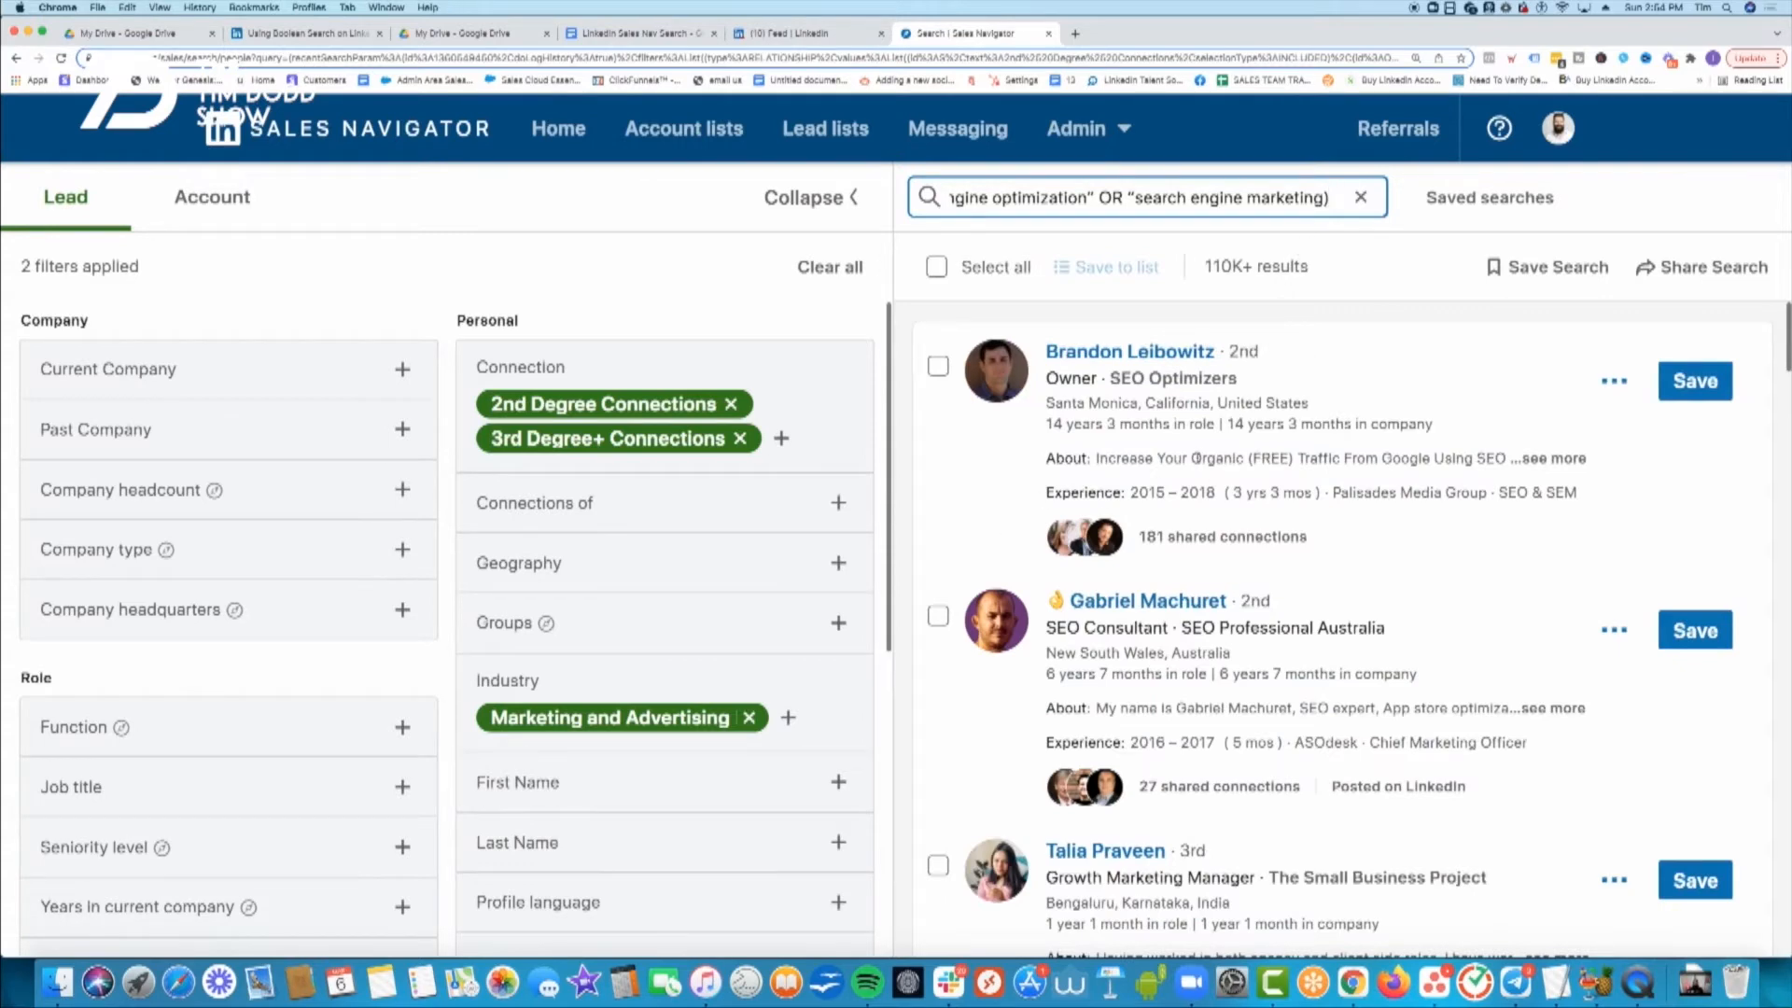
- Remove the opening and closing parentheses around the keyword search and run it again
{"action": "key", "text": "BackSpace"}
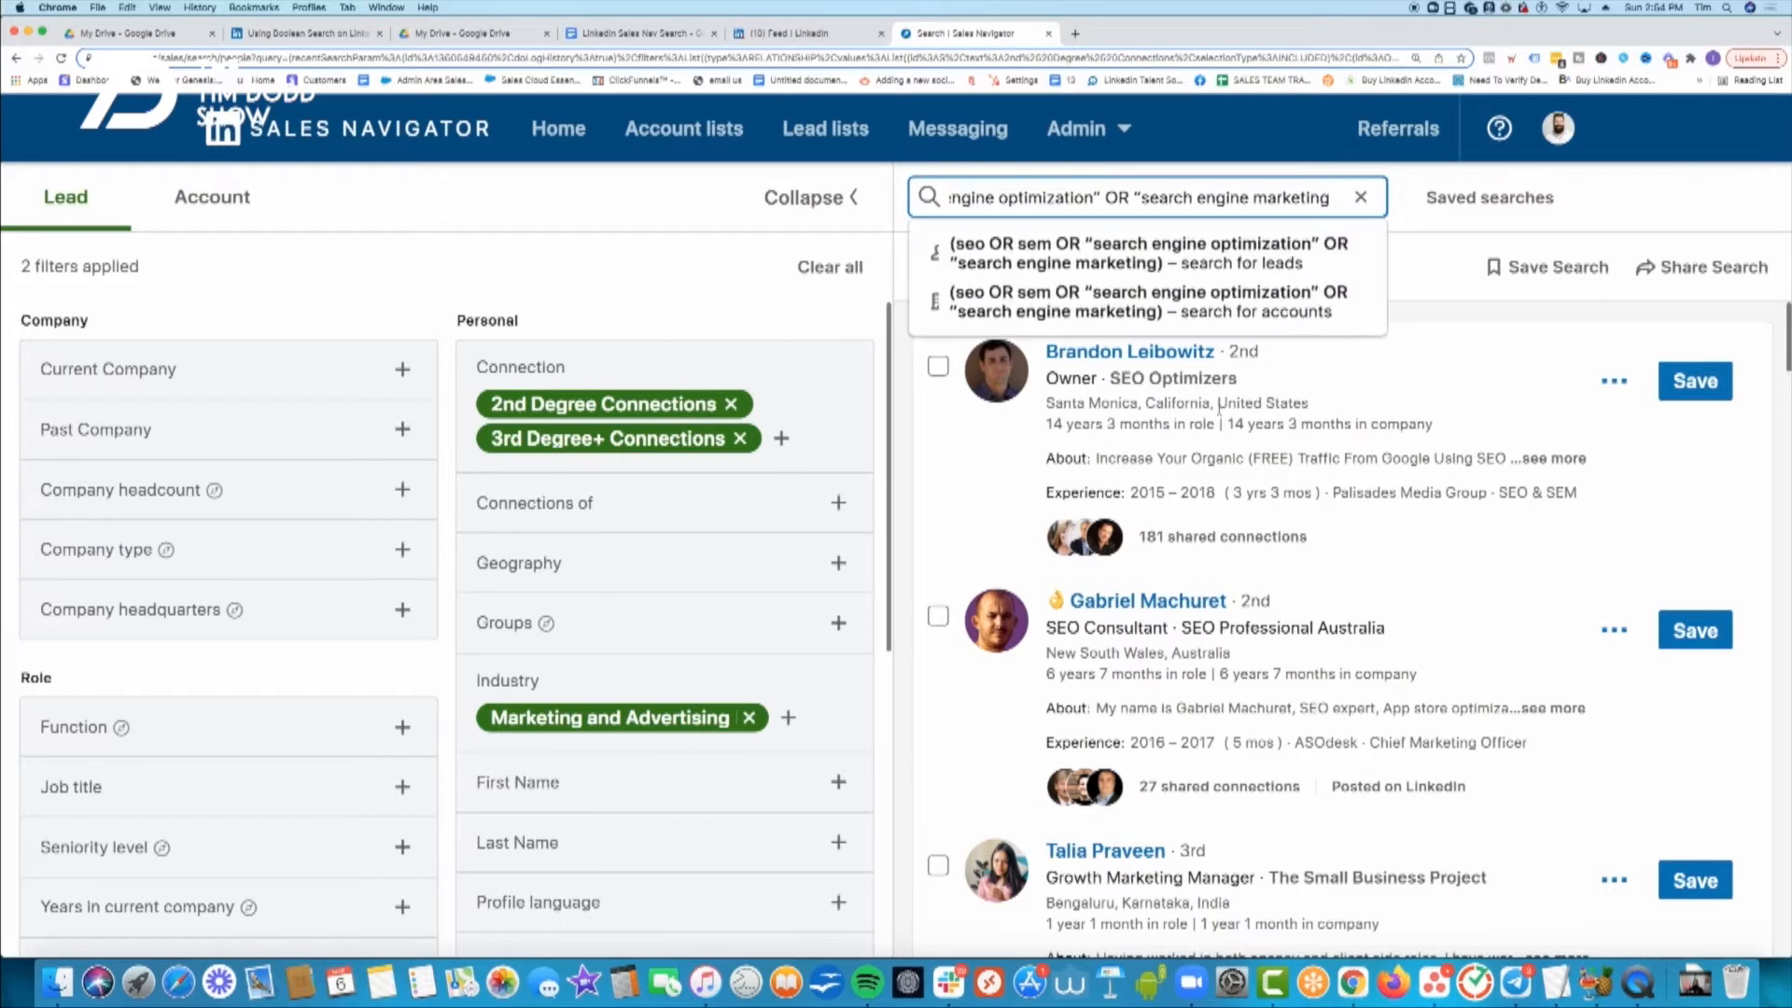
{"action": "left_click_drag", "start_coordinate": [1193, 199], "coordinate": [892, 206]}
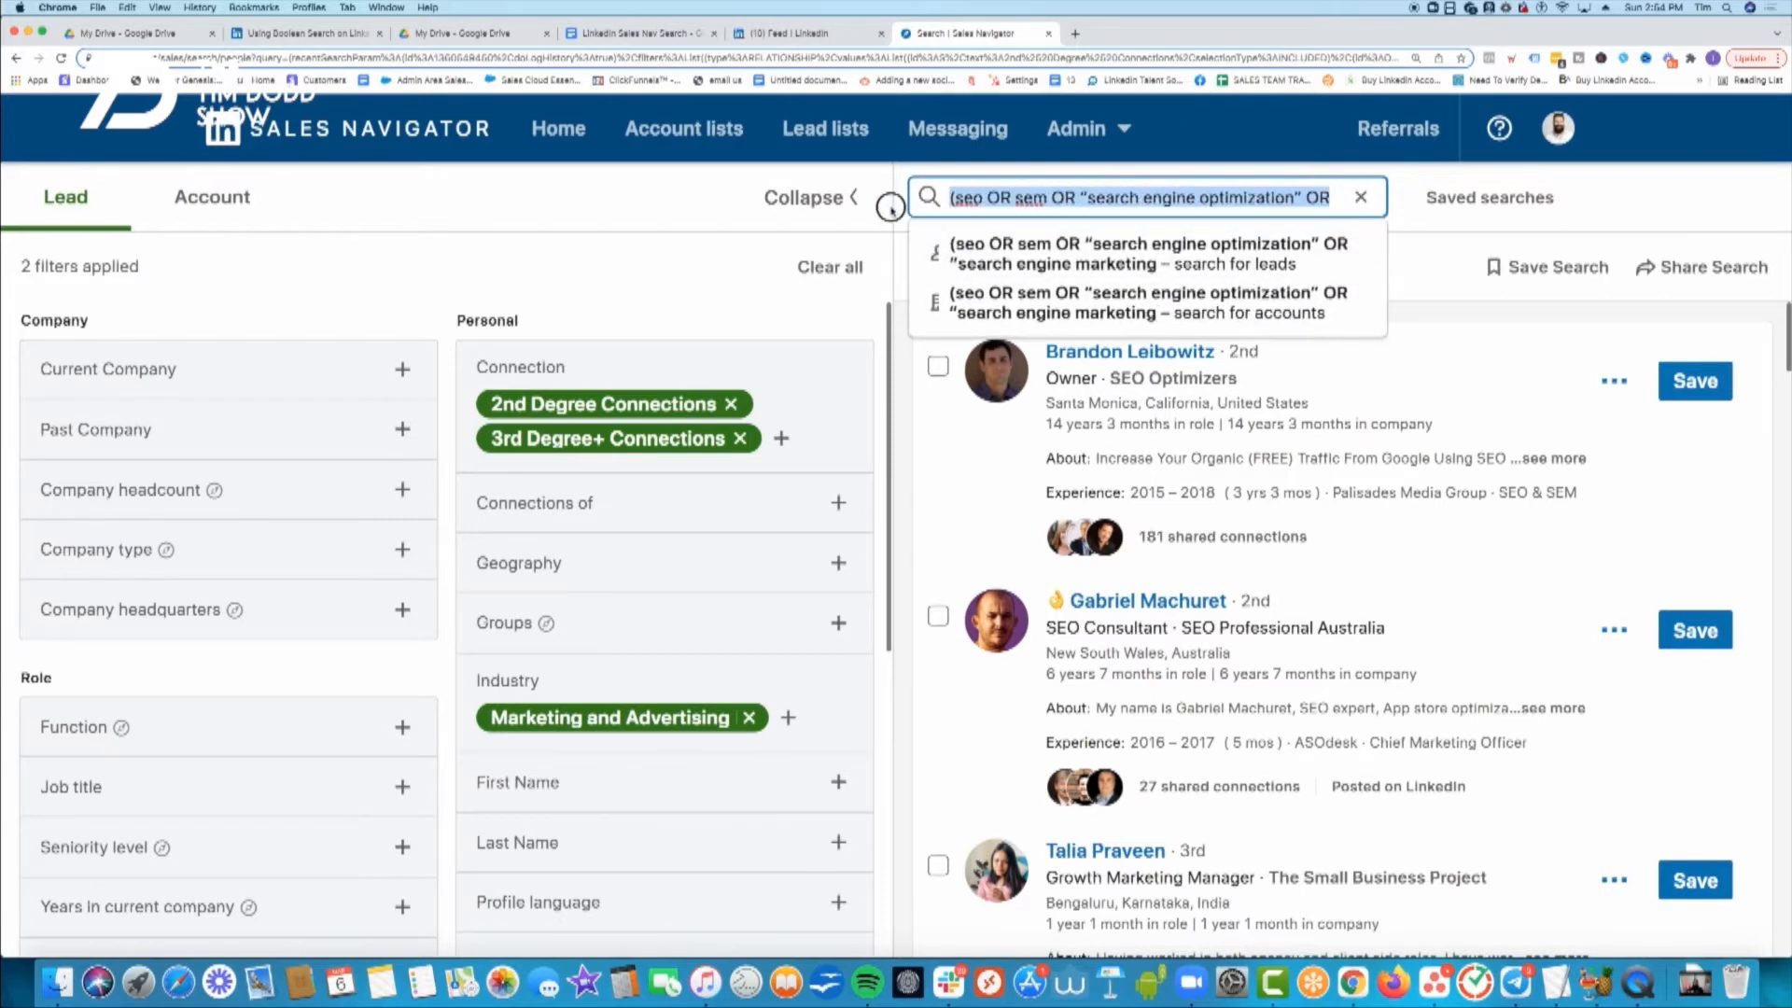
{"action": "left_click", "coordinate": [954, 199]}
{"action": "key", "text": "BackSpace"}
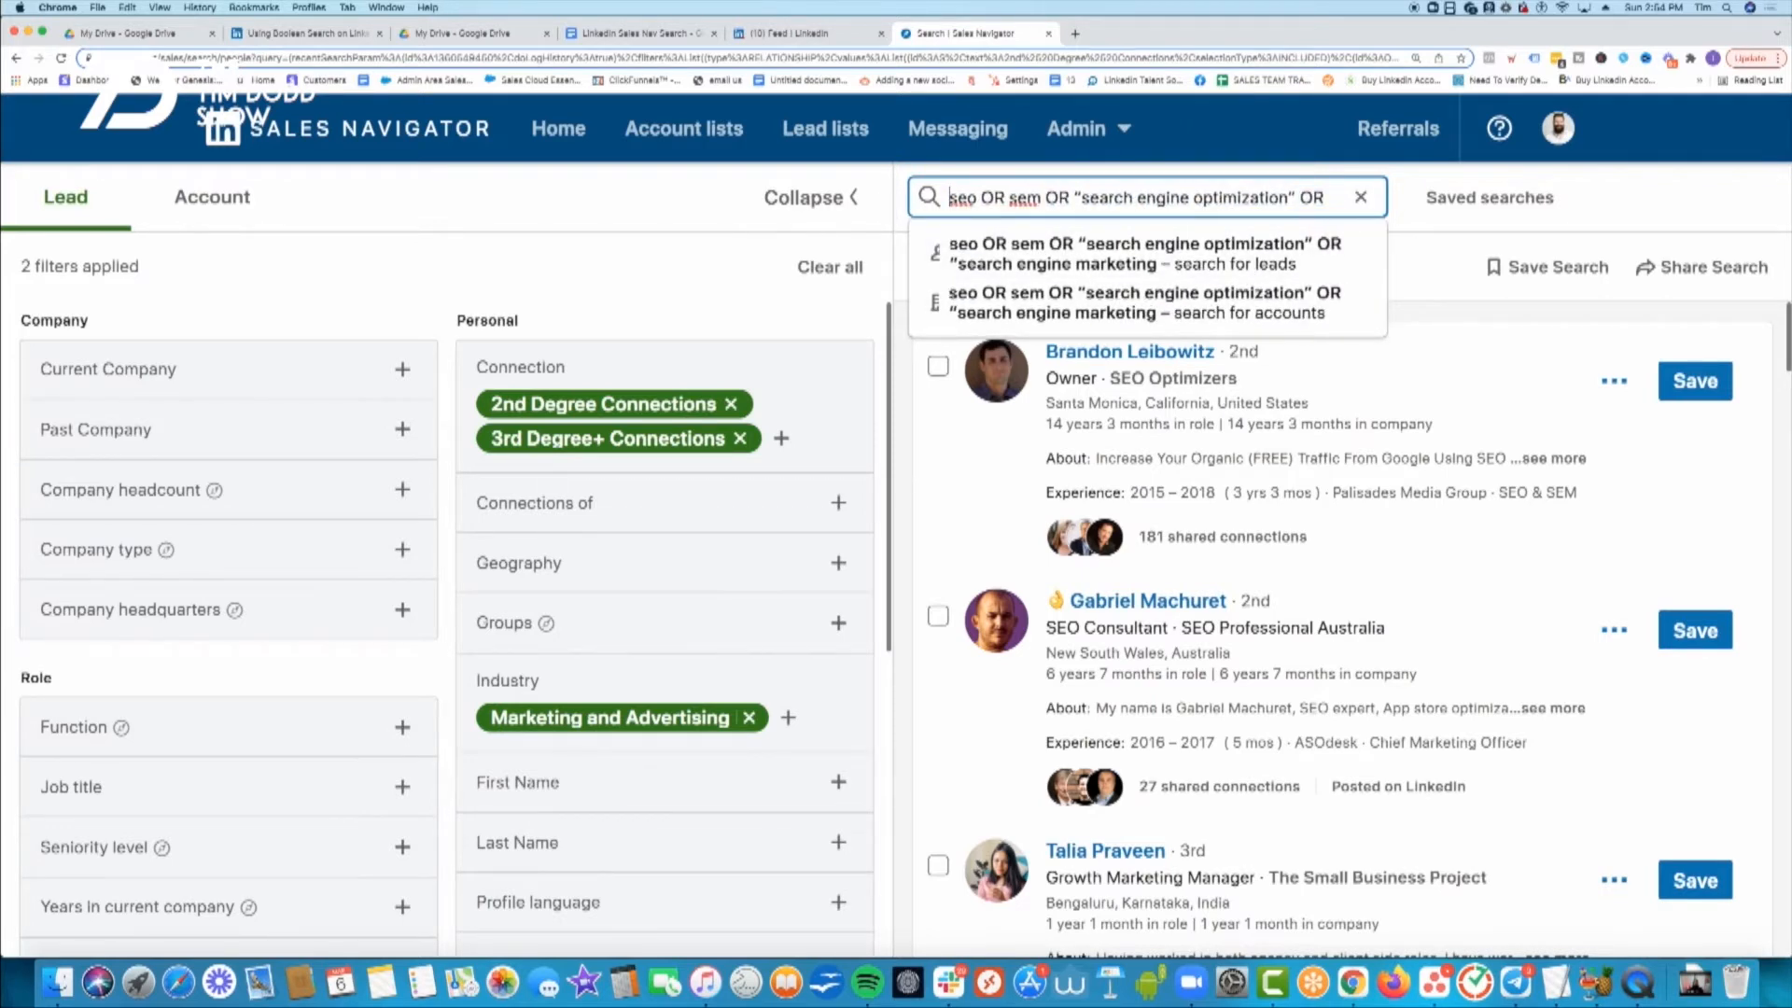
{"action": "key", "text": "Return"}
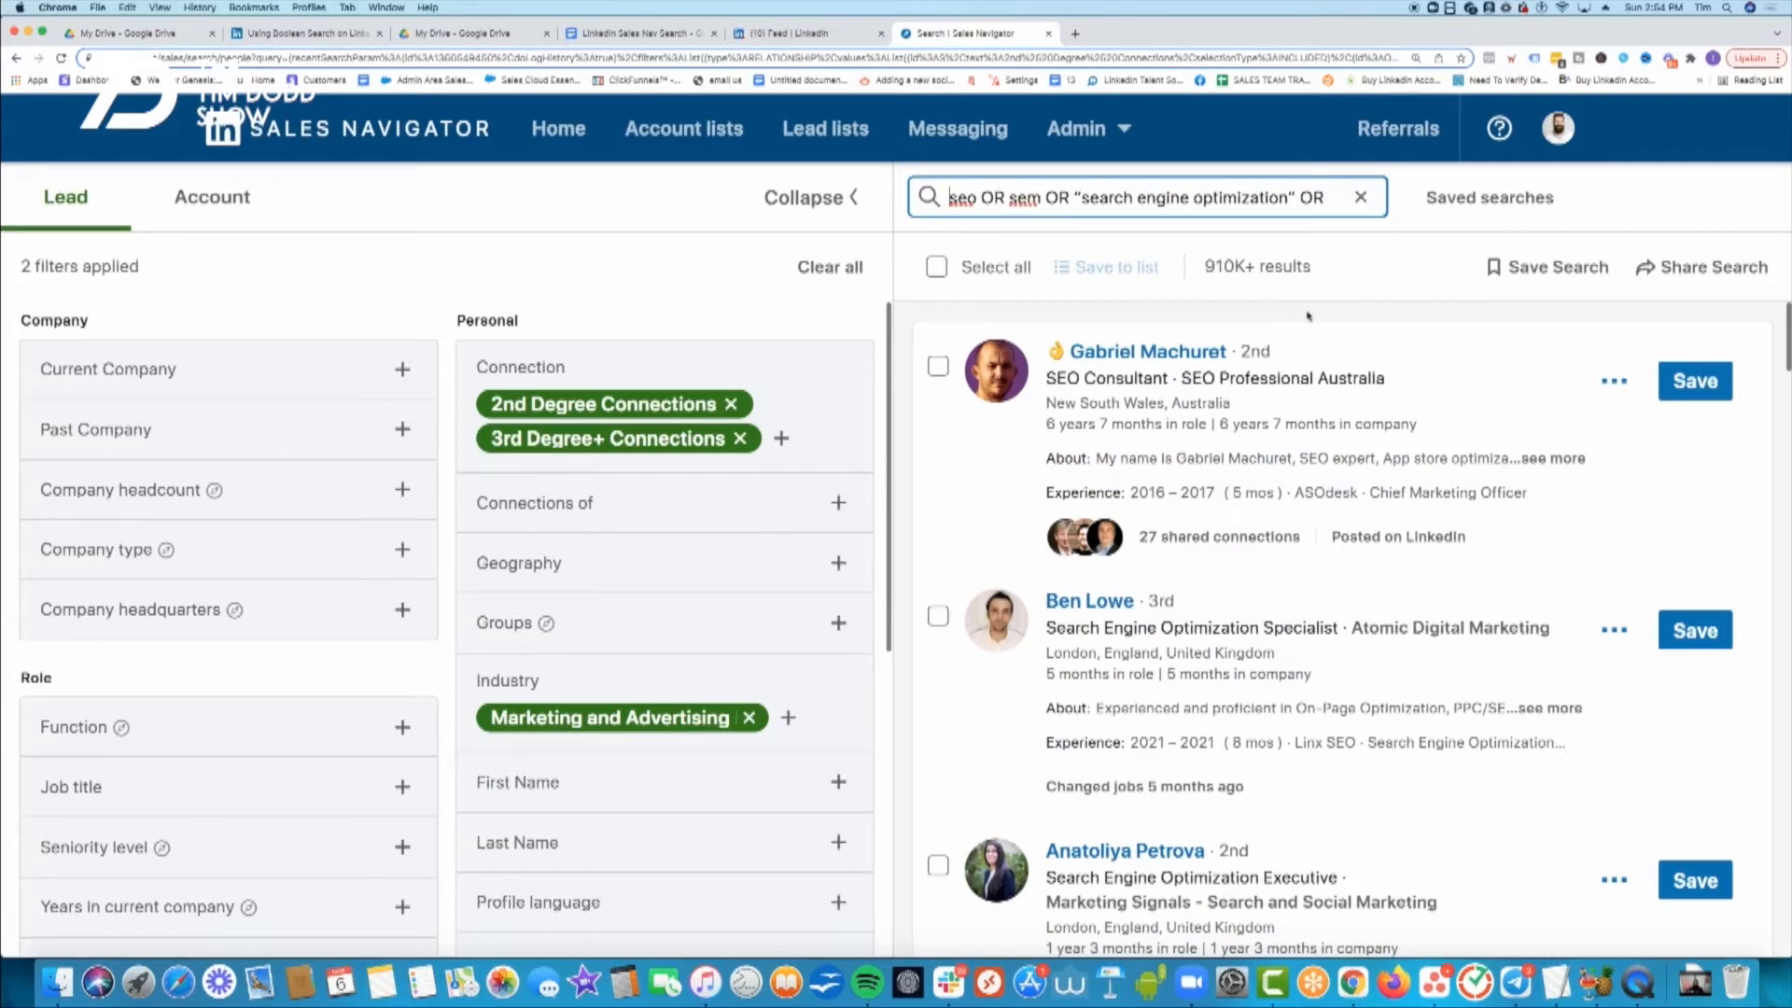
- Switch to the search notes in Google Docs and replace the excluded terms in the Parentheses example with facebook
{"action": "left_click", "coordinate": [801, 33]}
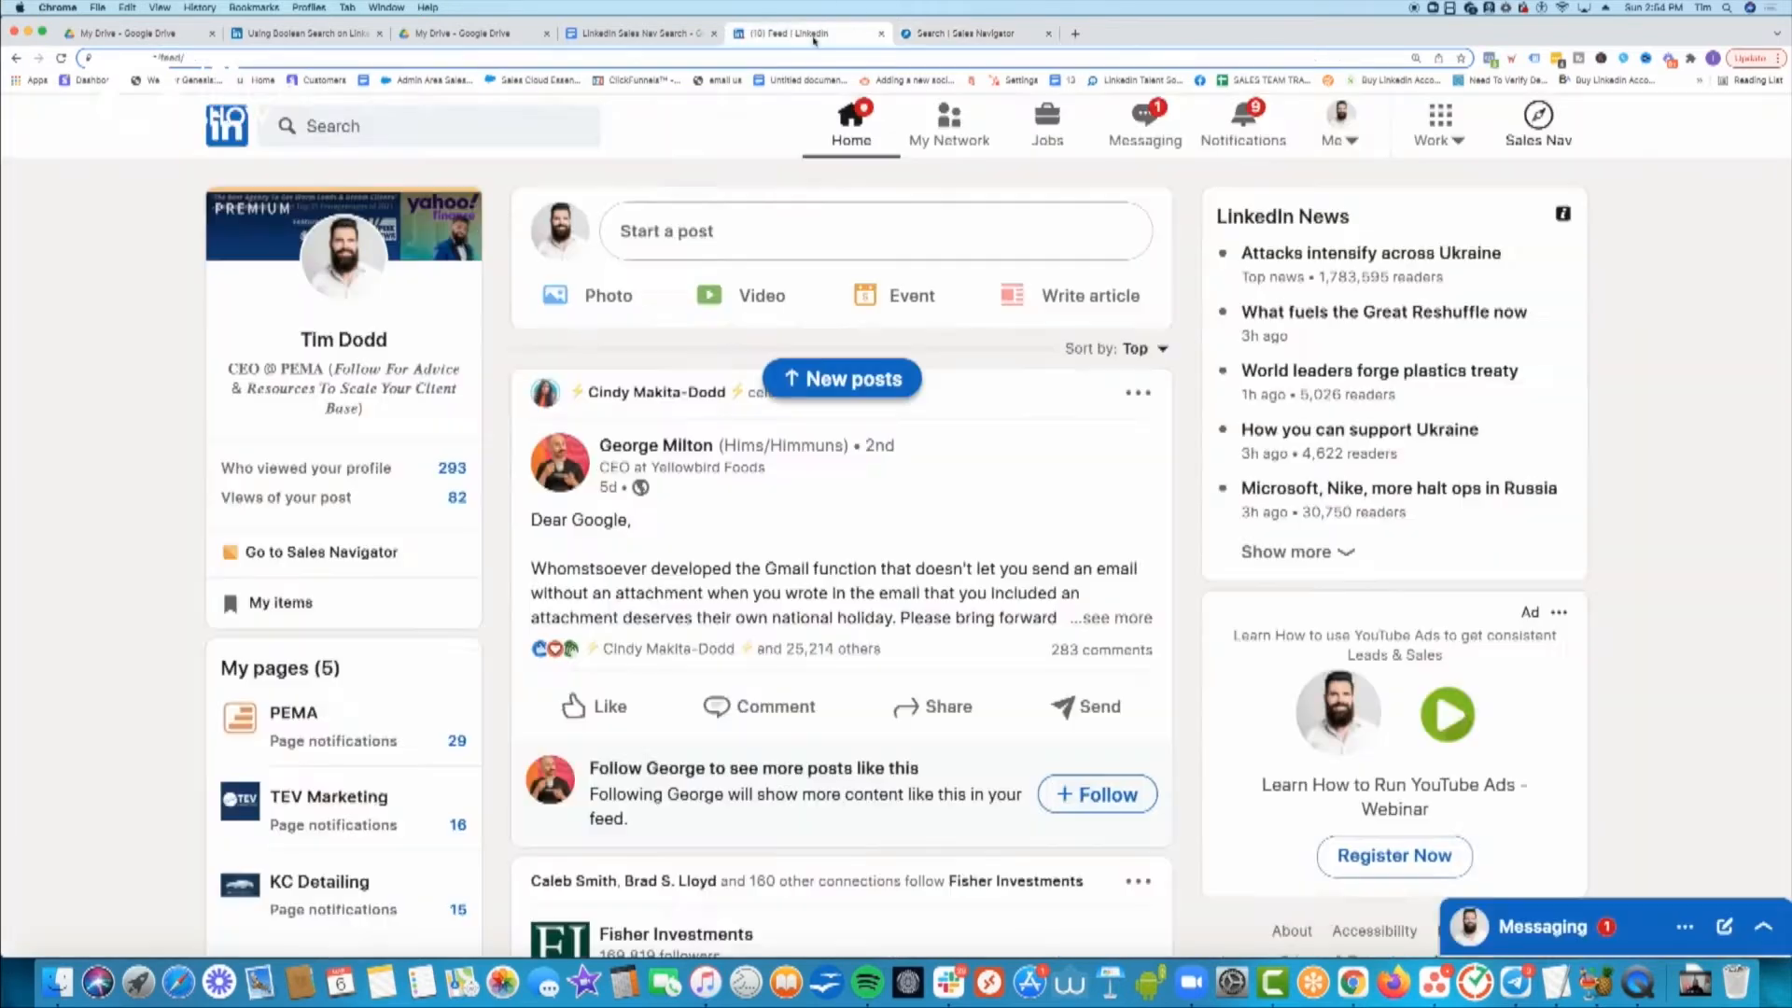
{"action": "left_click", "coordinate": [611, 35]}
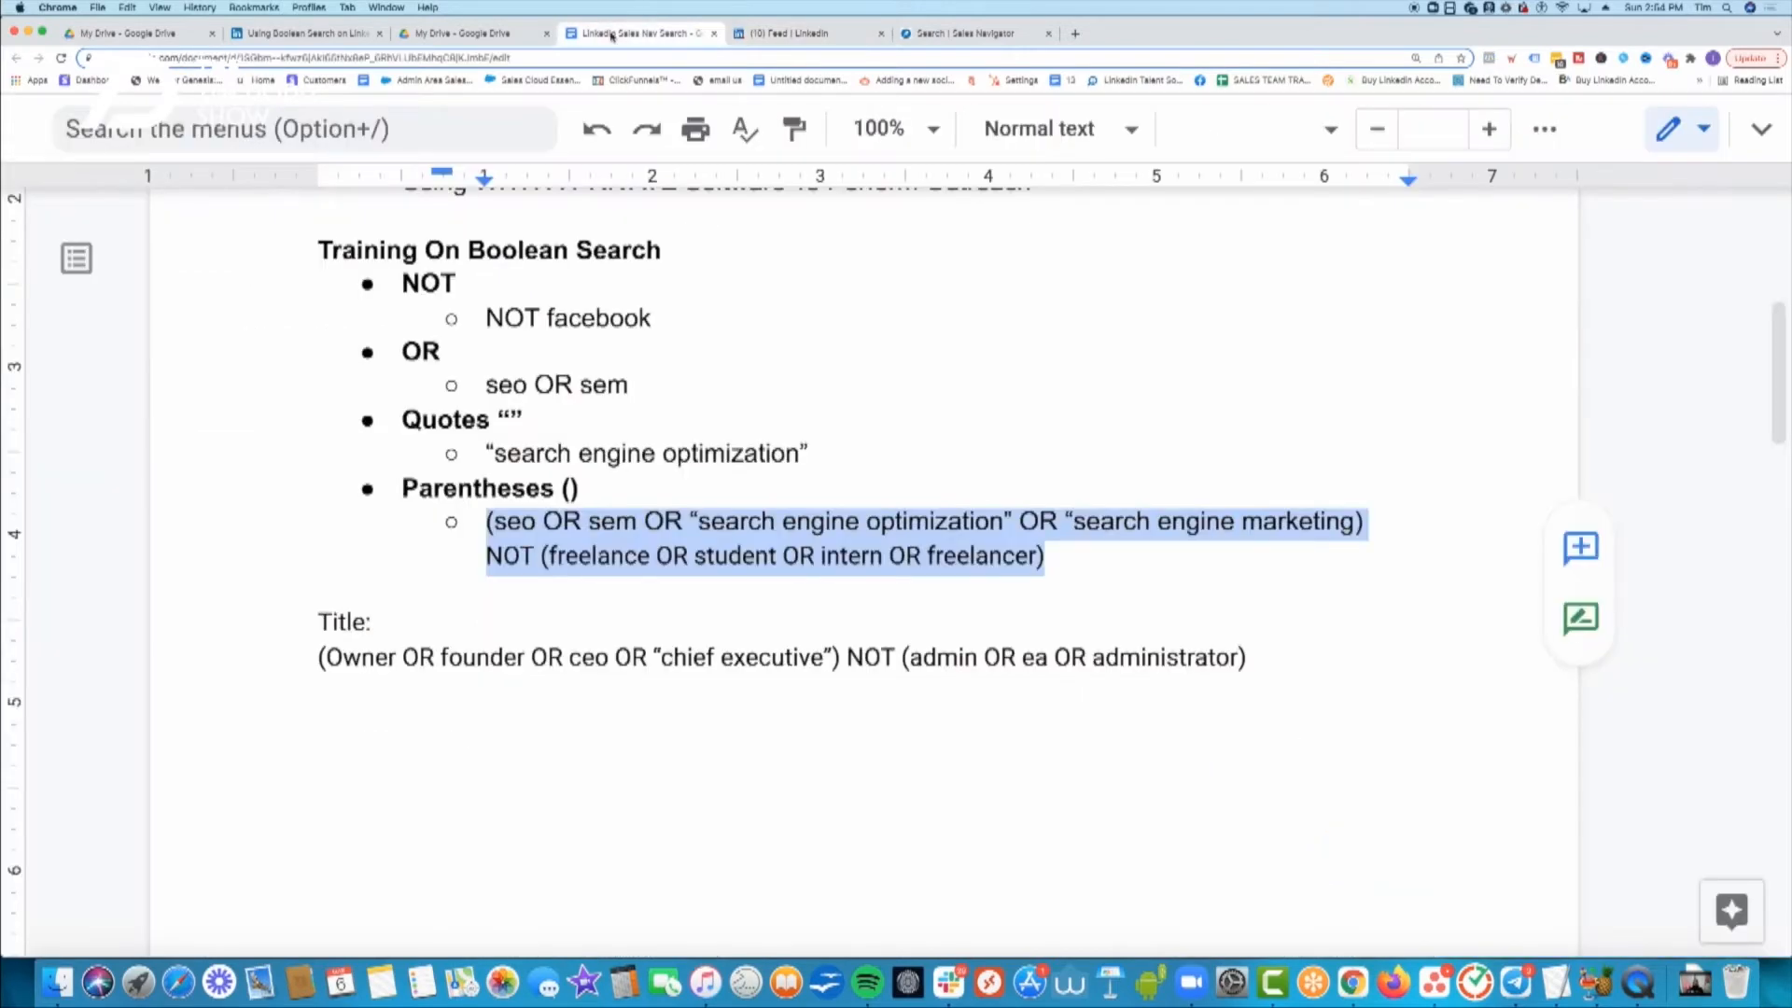
{"action": "left_click", "coordinate": [1061, 677]}
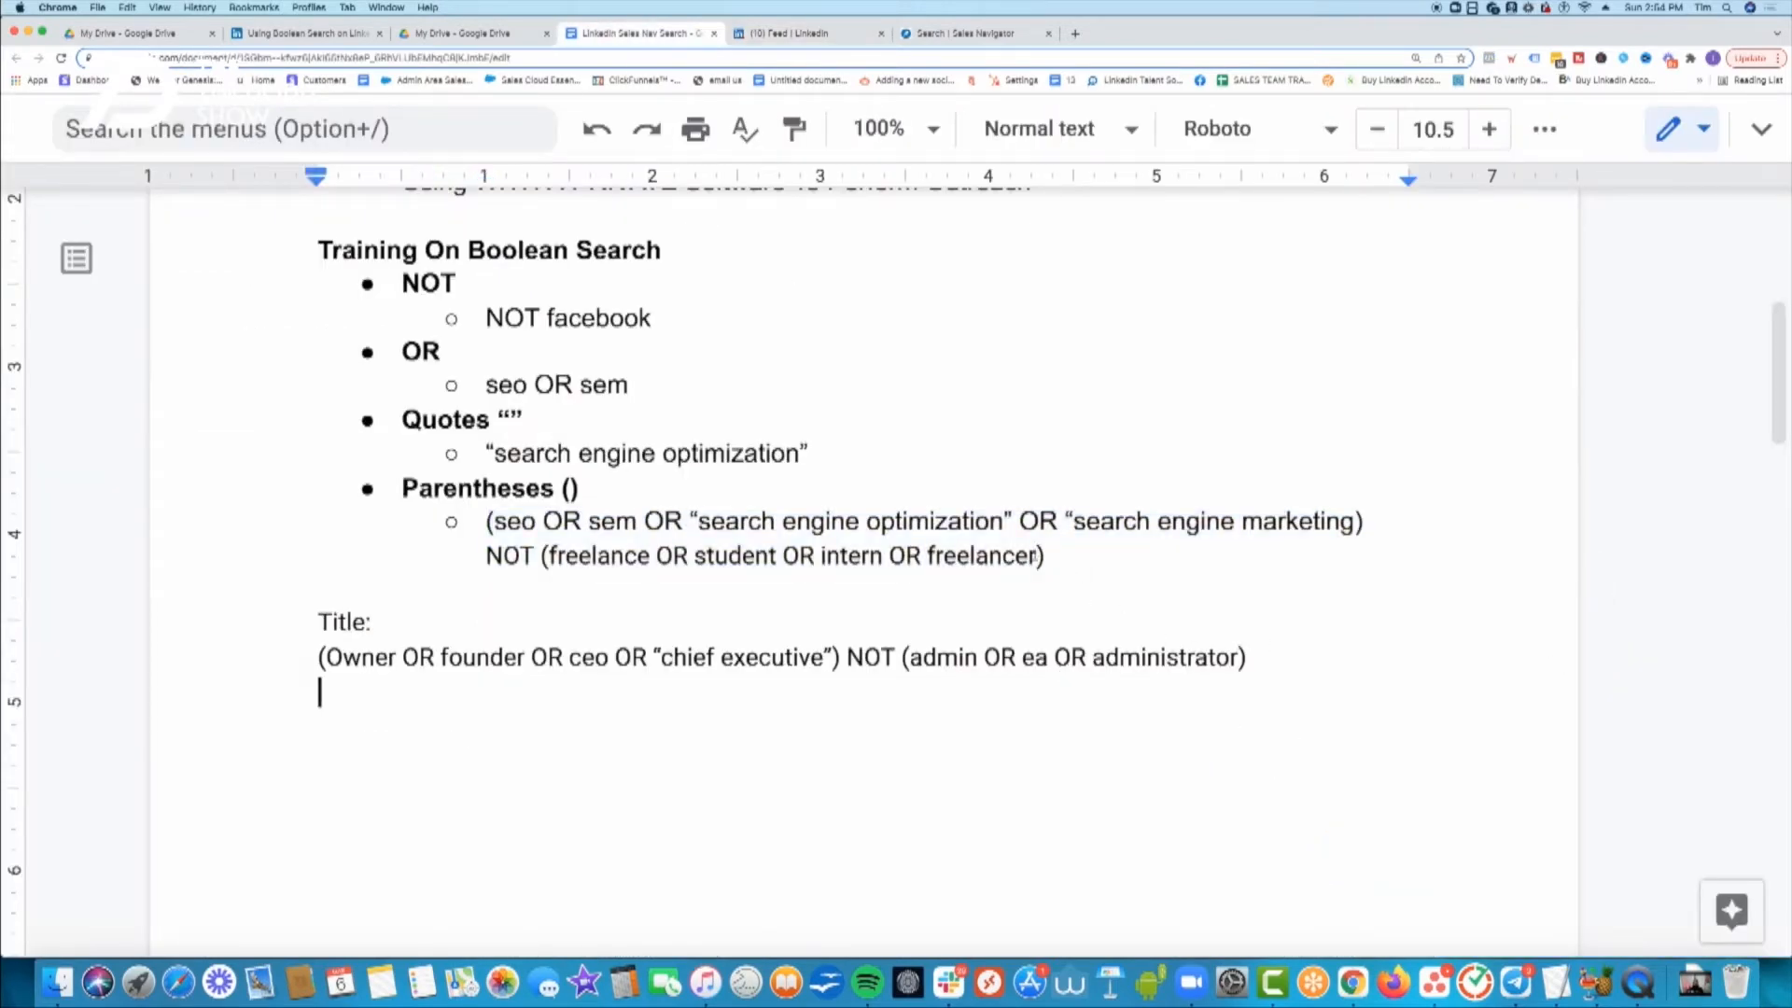
{"action": "left_click_drag", "start_coordinate": [1036, 557], "coordinate": [550, 564]}
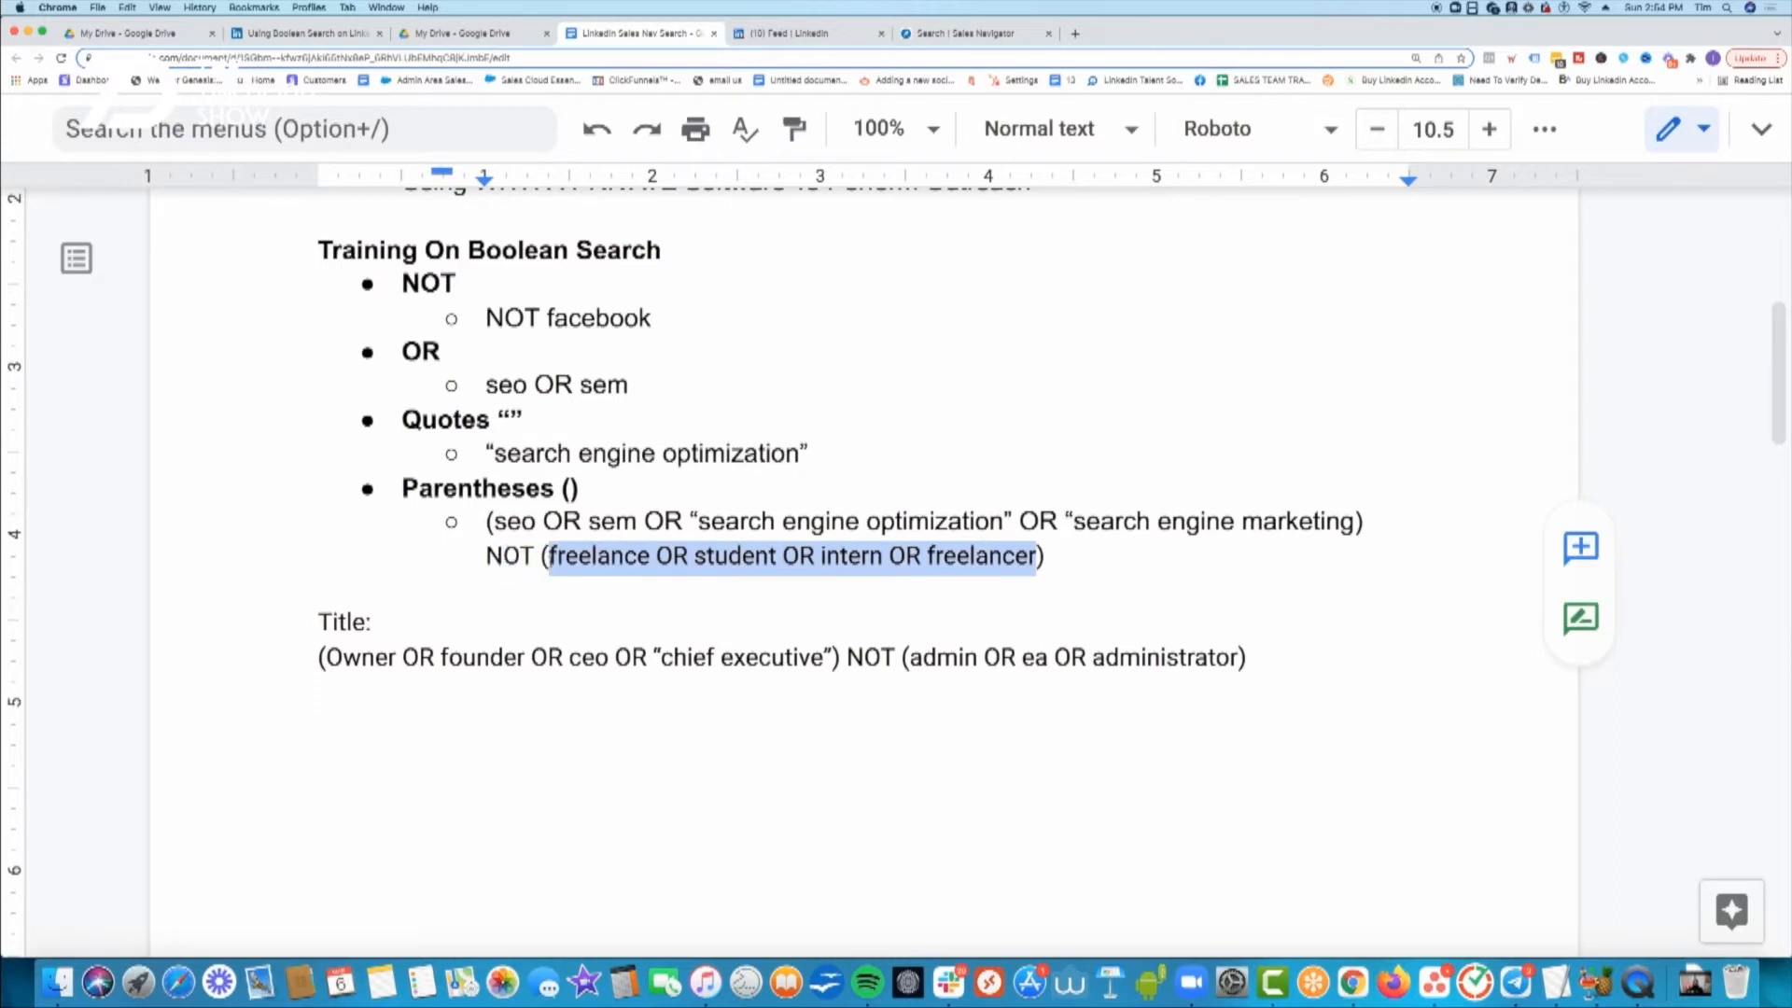
{"action": "type", "text": "facebook"}
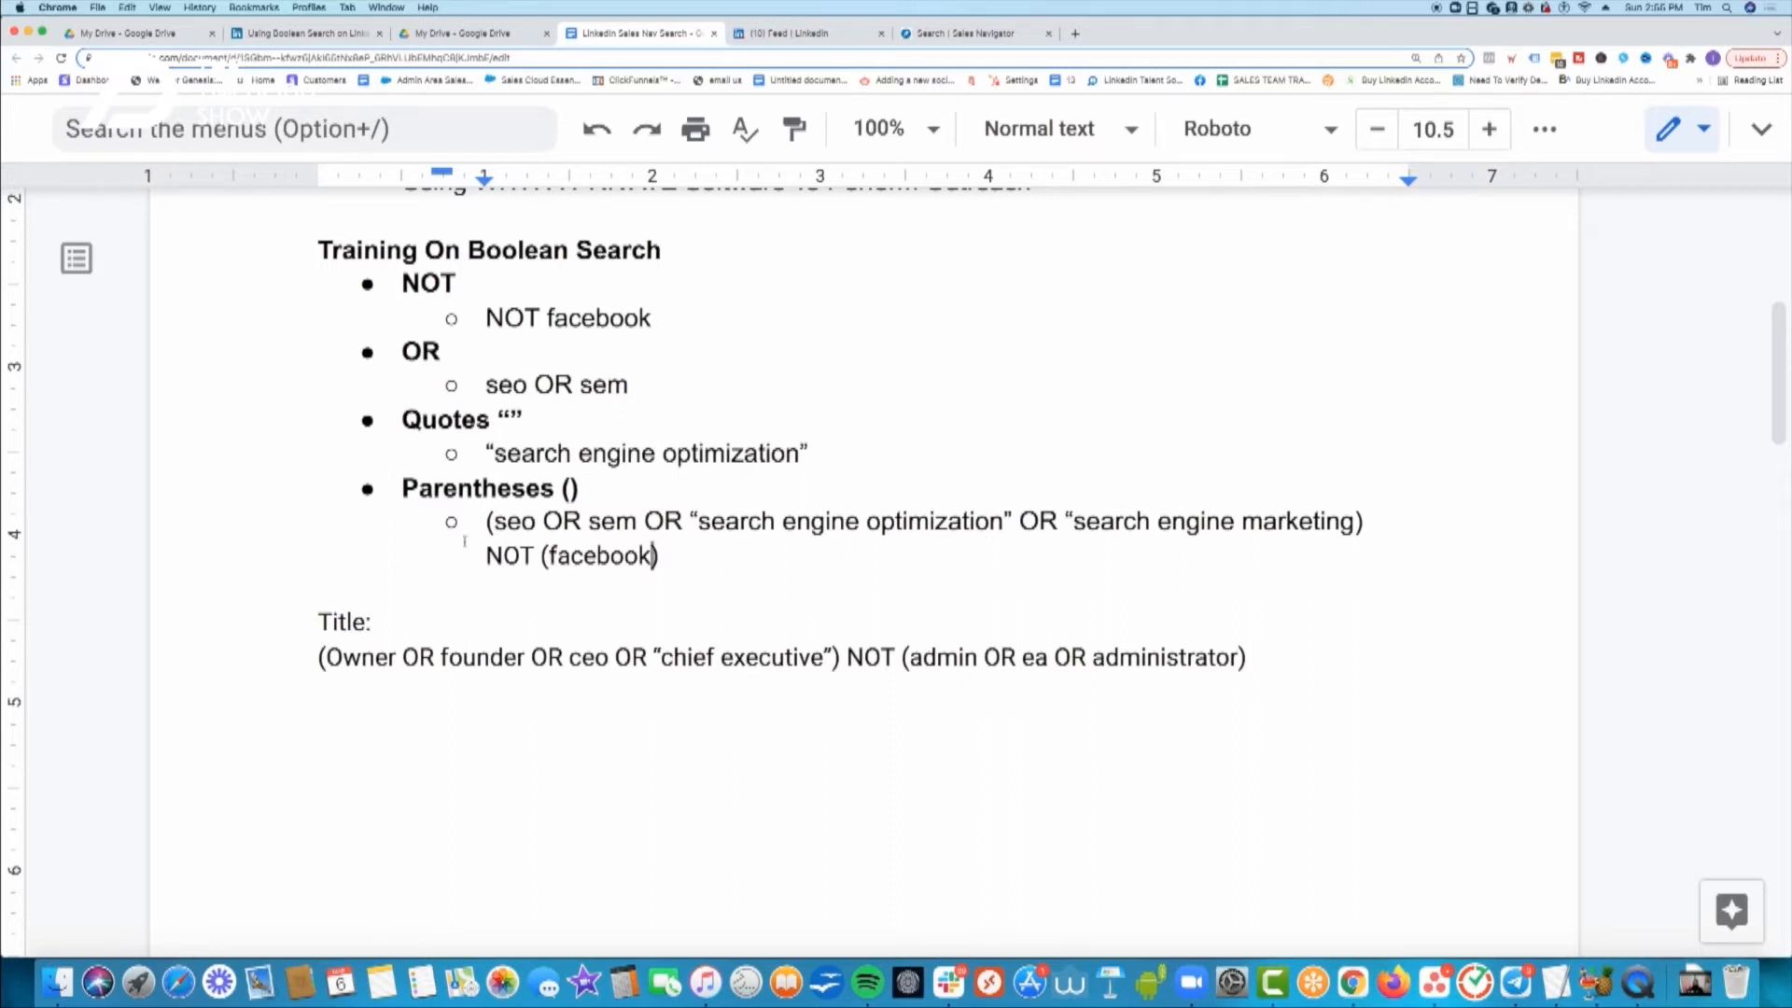
- Copy the full Parentheses example from the document and run it as the Sales Navigator keyword search, replacing the existing keywords
{"action": "left_click_drag", "start_coordinate": [700, 556], "coordinate": [464, 537]}
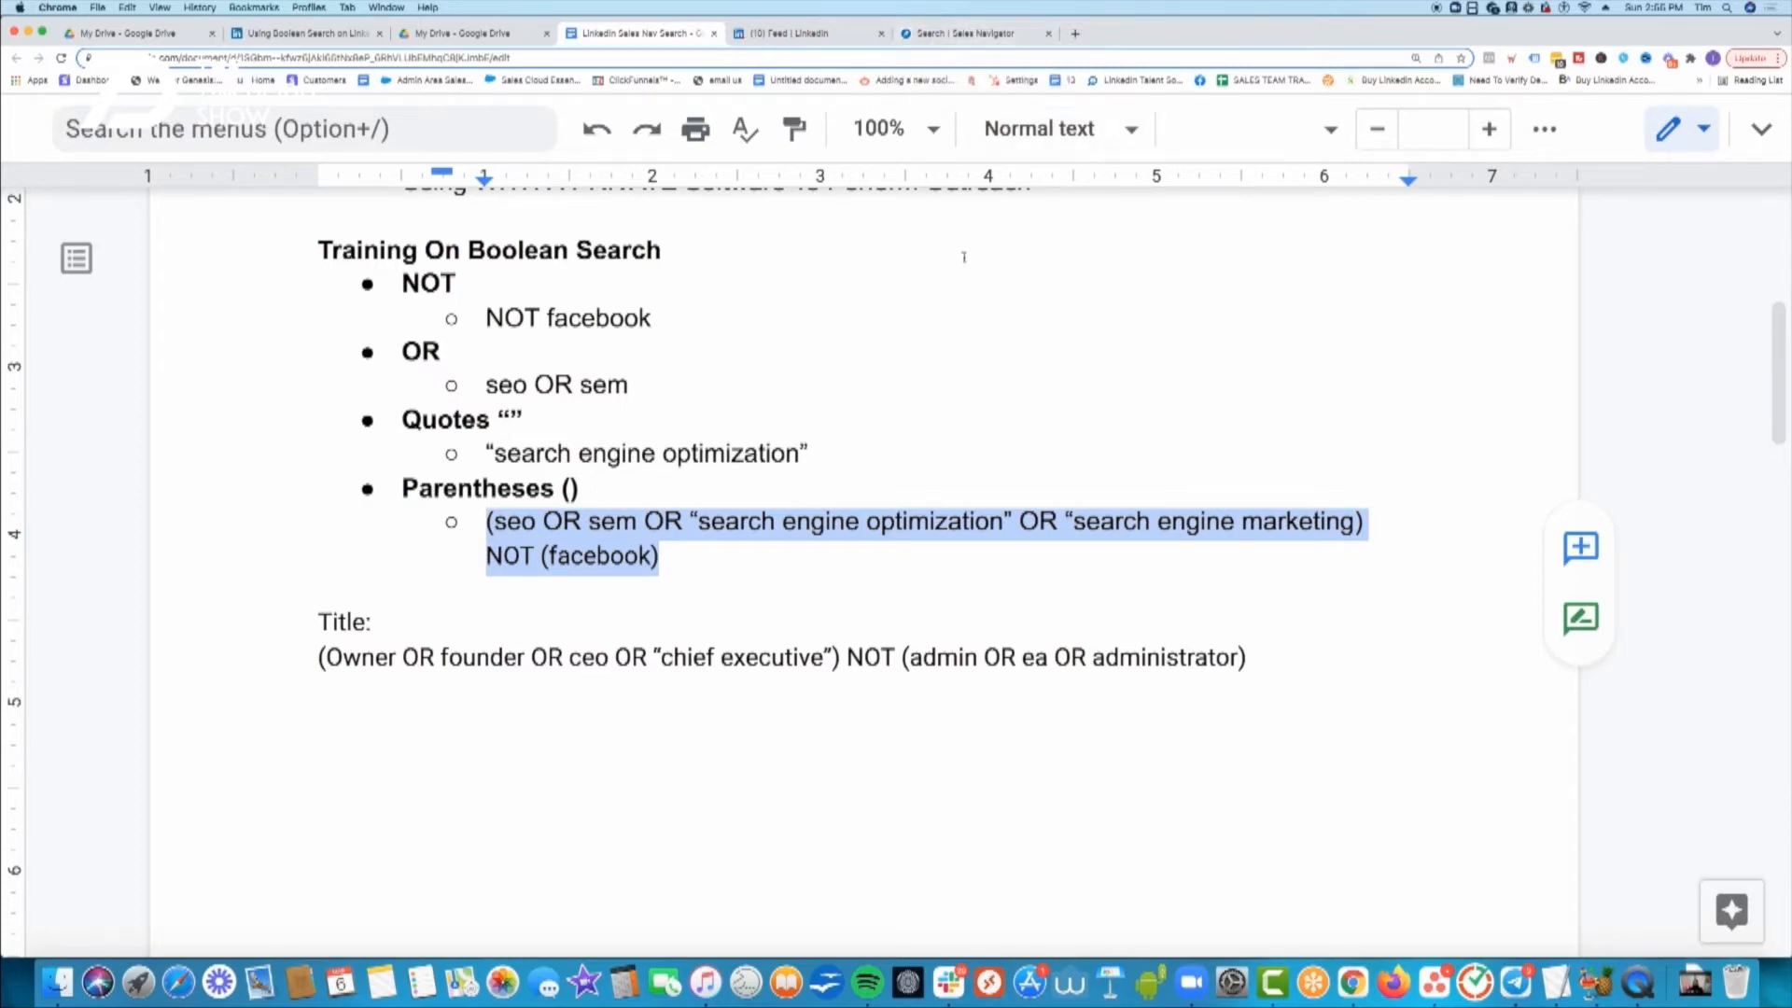
{"action": "left_click", "coordinate": [663, 558]}
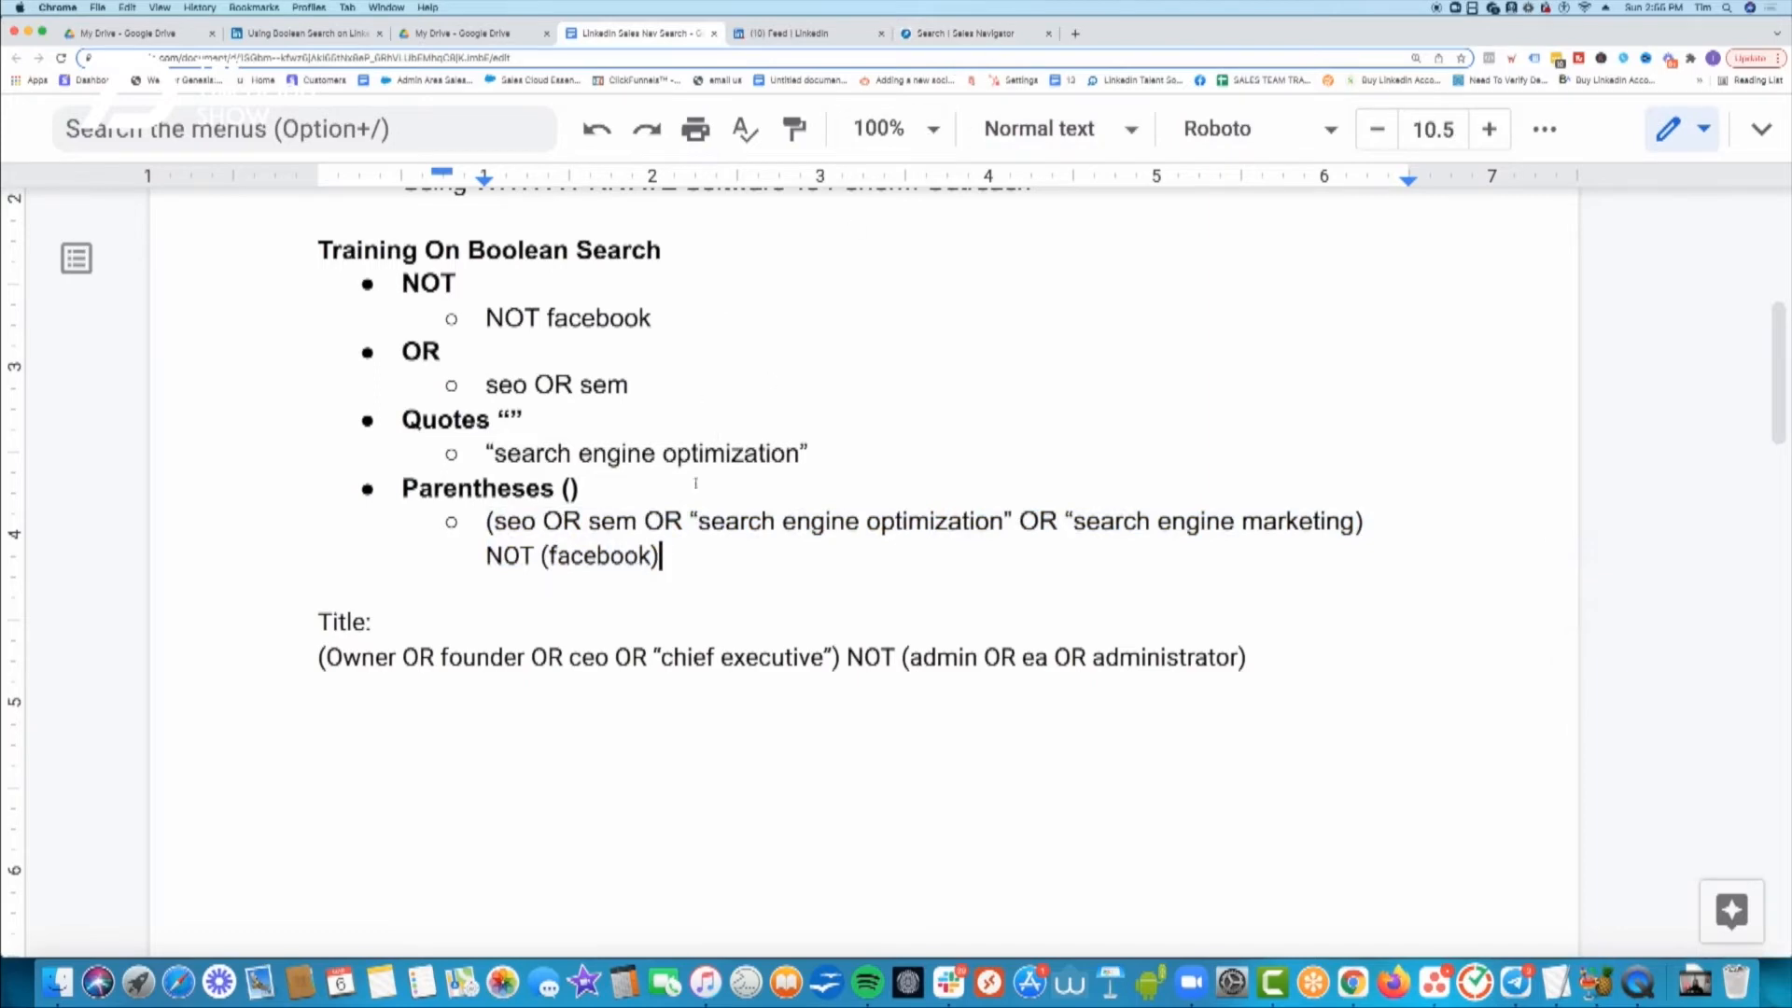
{"action": "left_click_drag", "start_coordinate": [688, 556], "coordinate": [464, 535]}
{"action": "key", "text": "ctrl+c"}
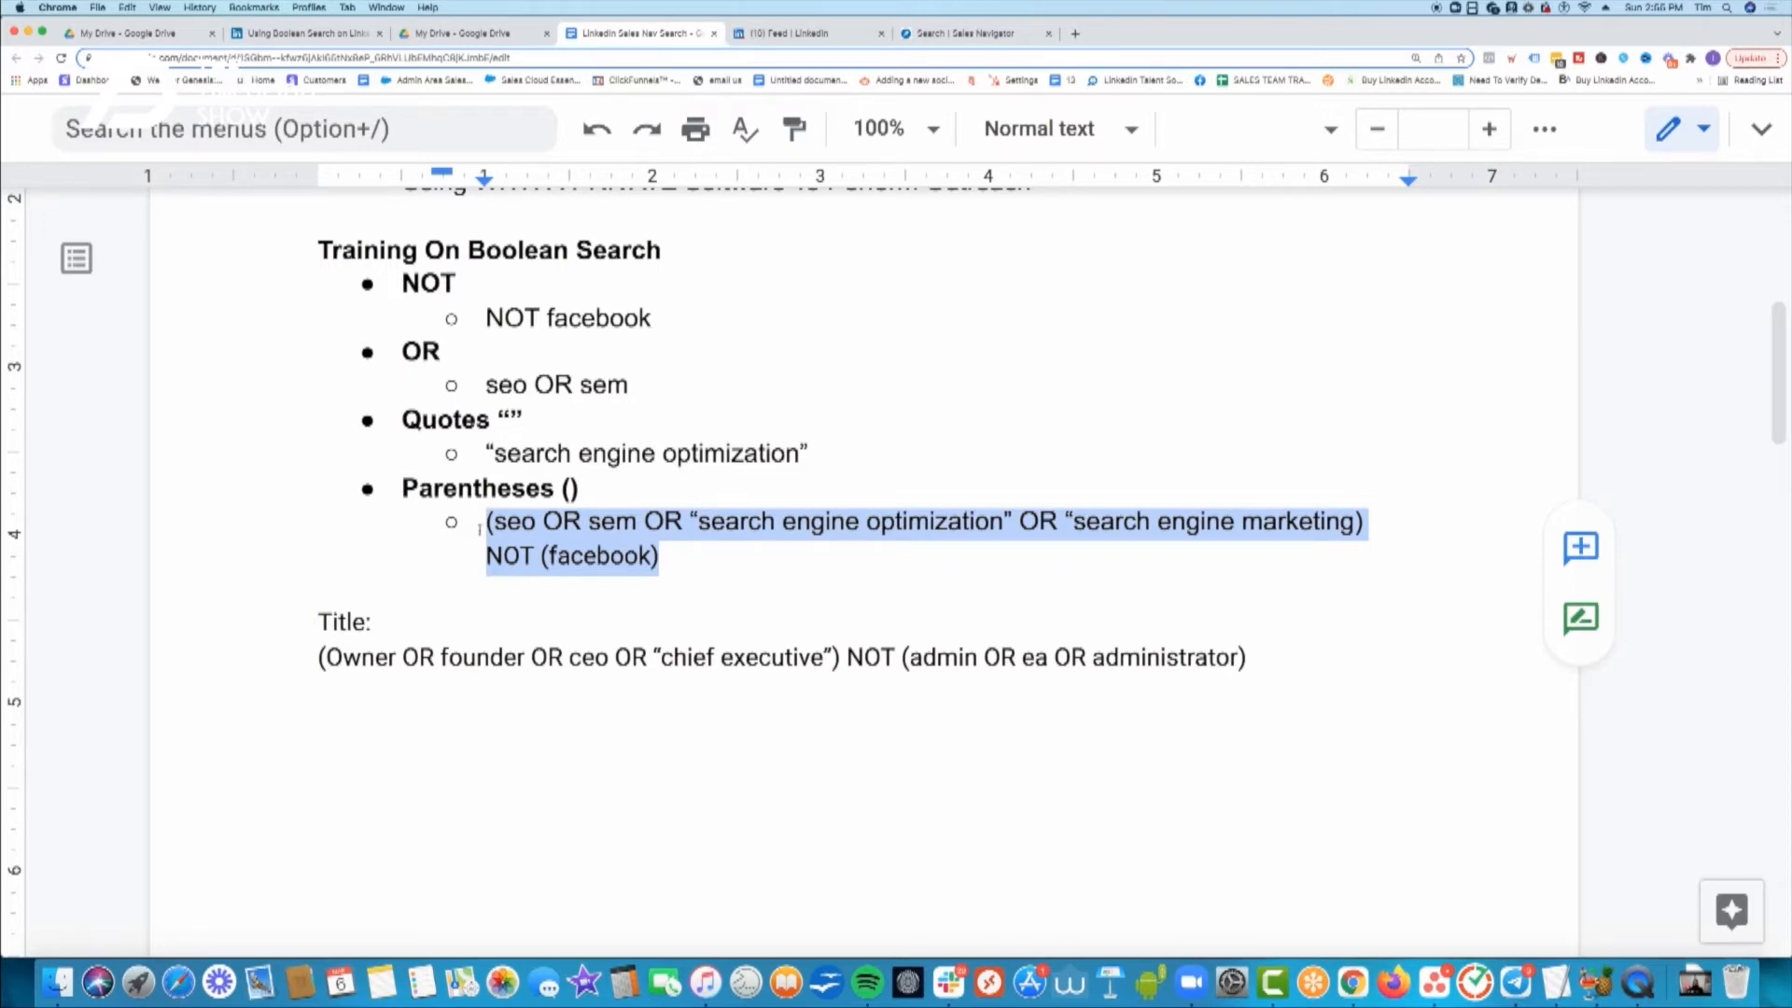
{"action": "left_click", "coordinate": [962, 33]}
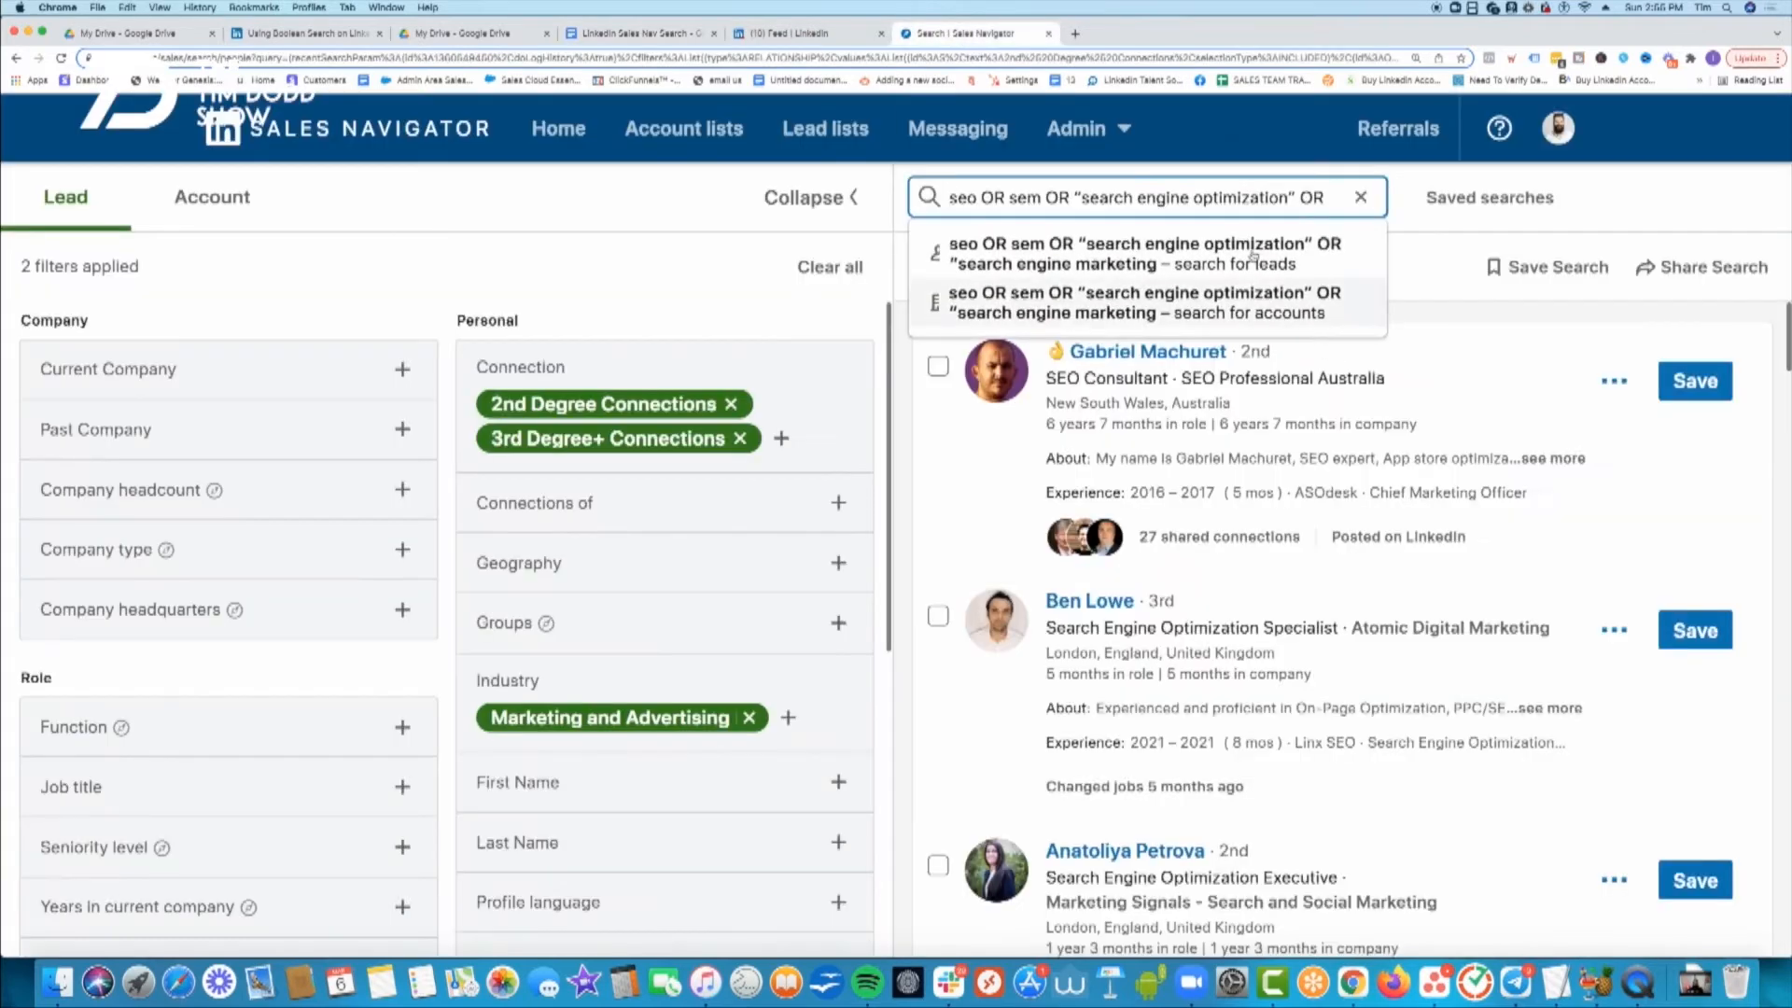
{"action": "triple_click", "coordinate": [1233, 198]}
{"action": "key", "text": "ctrl+v"}
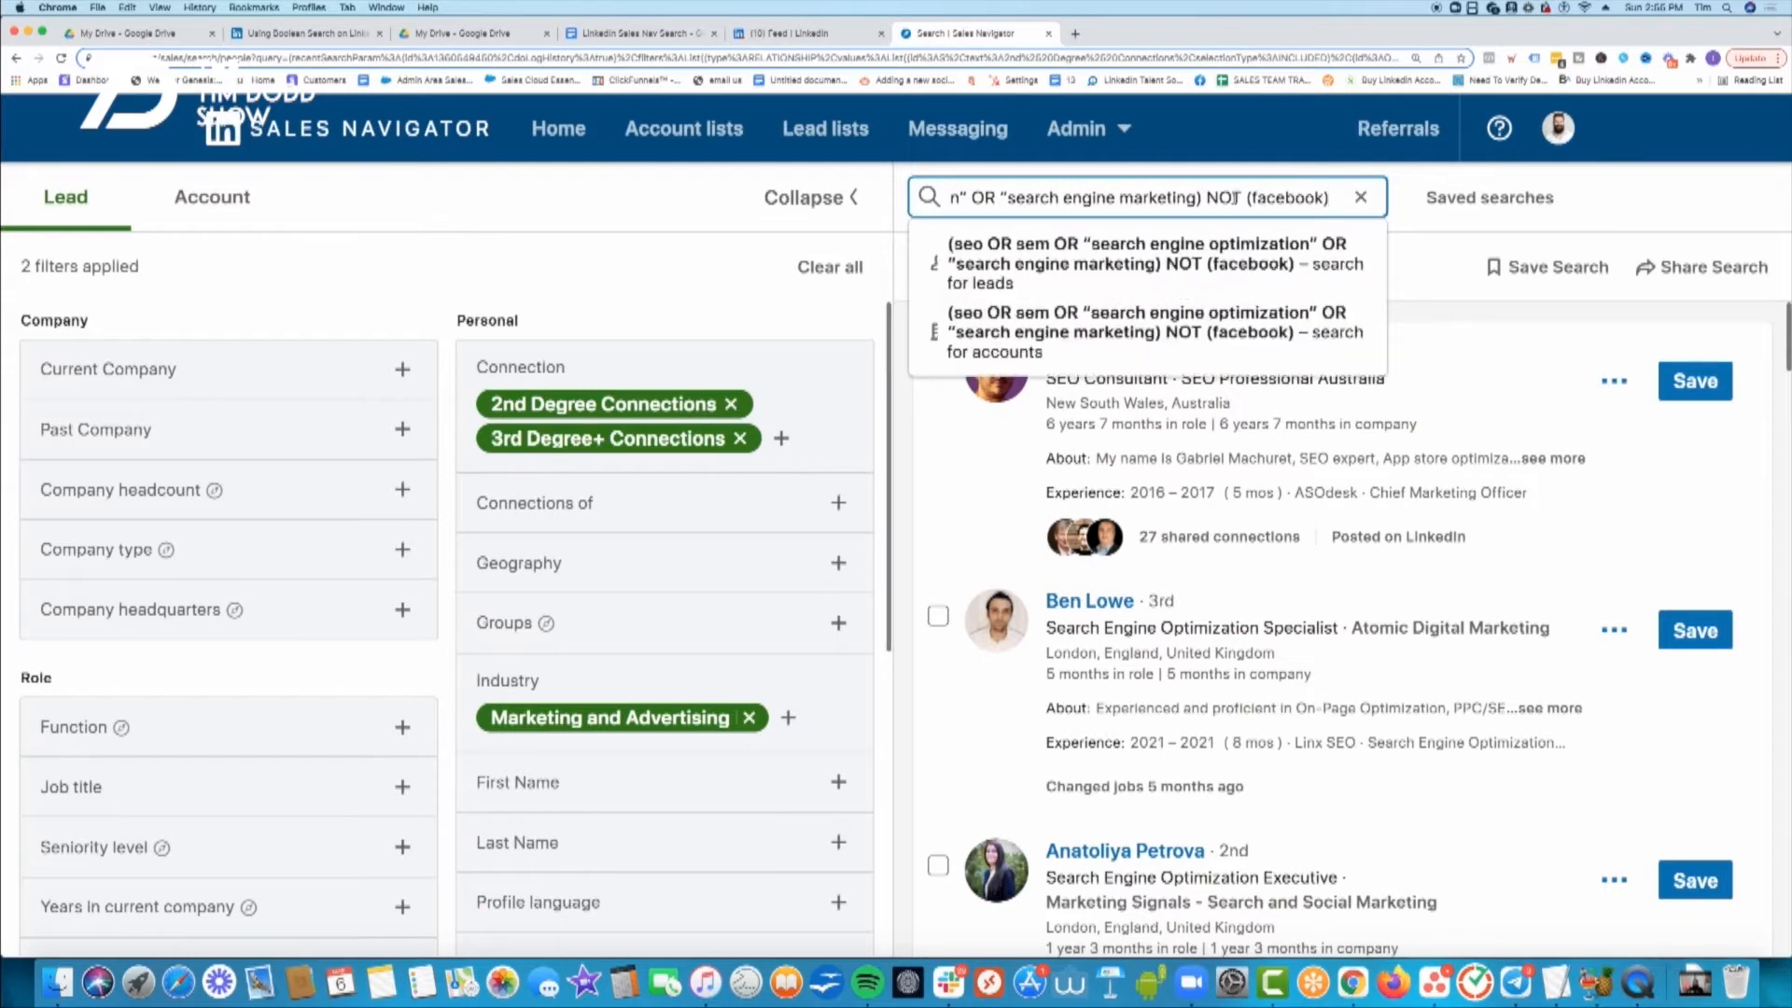
{"action": "key", "text": "Return"}
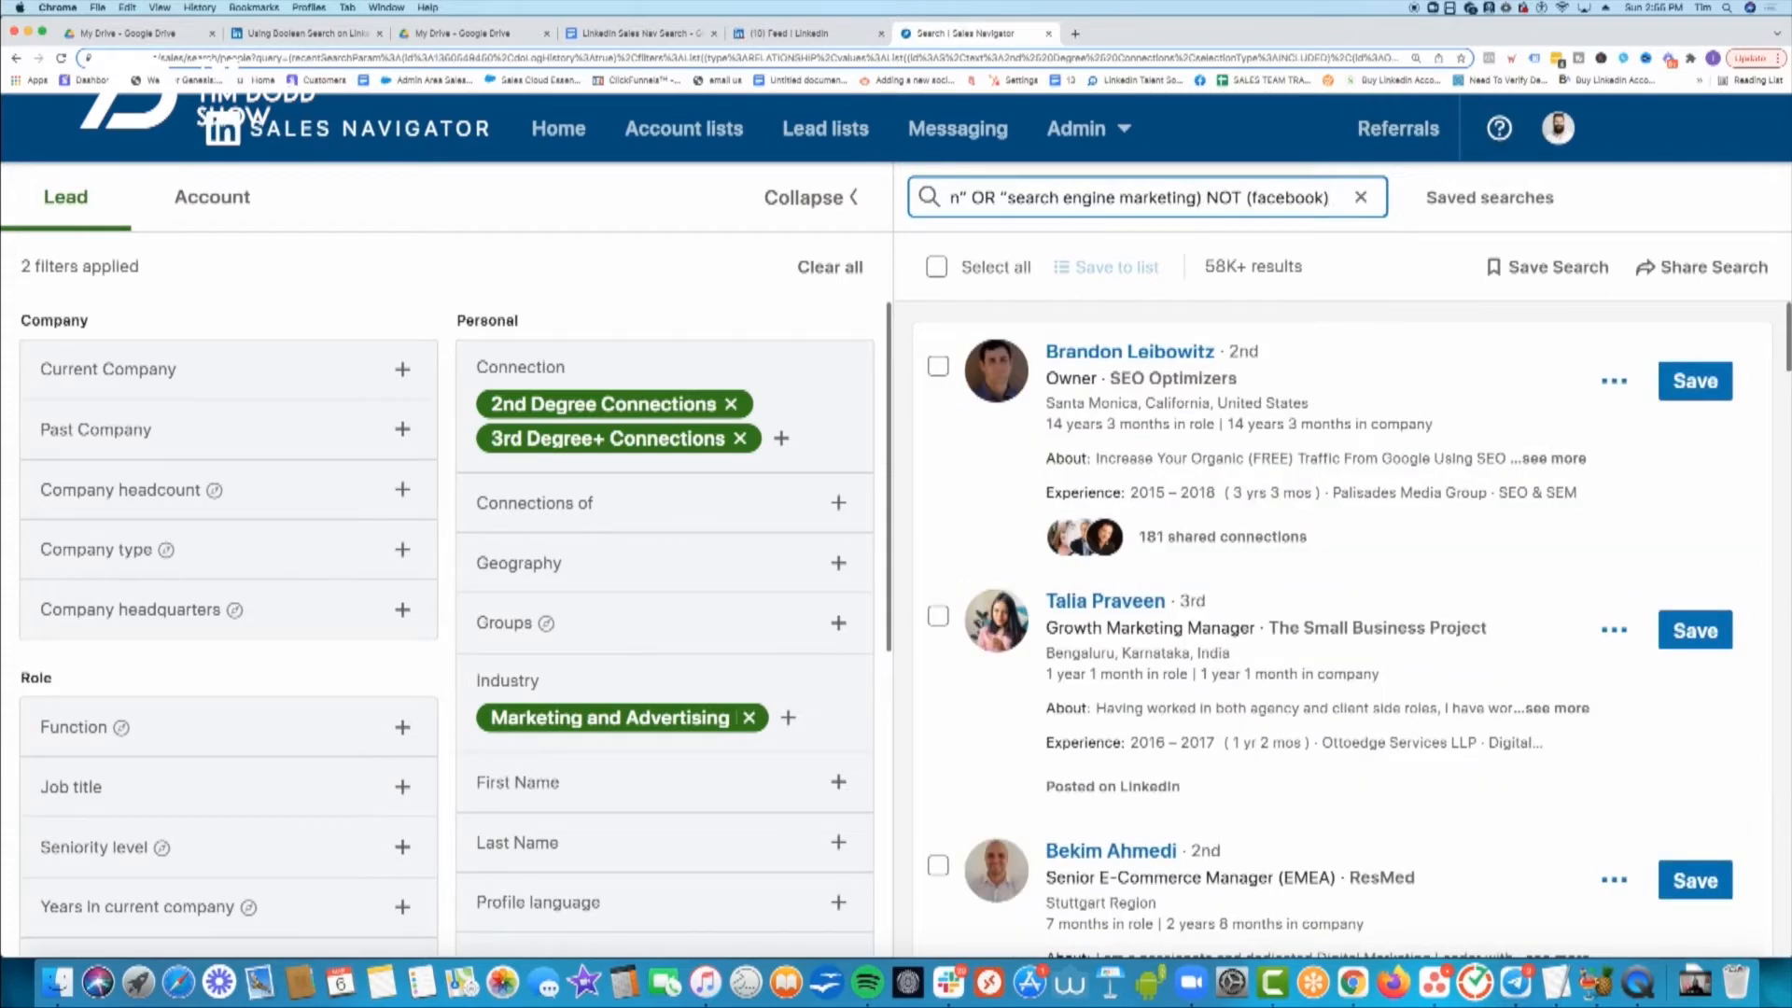
- Add the missing closing quotation mark after search engine marketing in the keyword search and run it again
{"action": "left_click", "coordinate": [1207, 203]}
{"action": "type", "text": "\""}
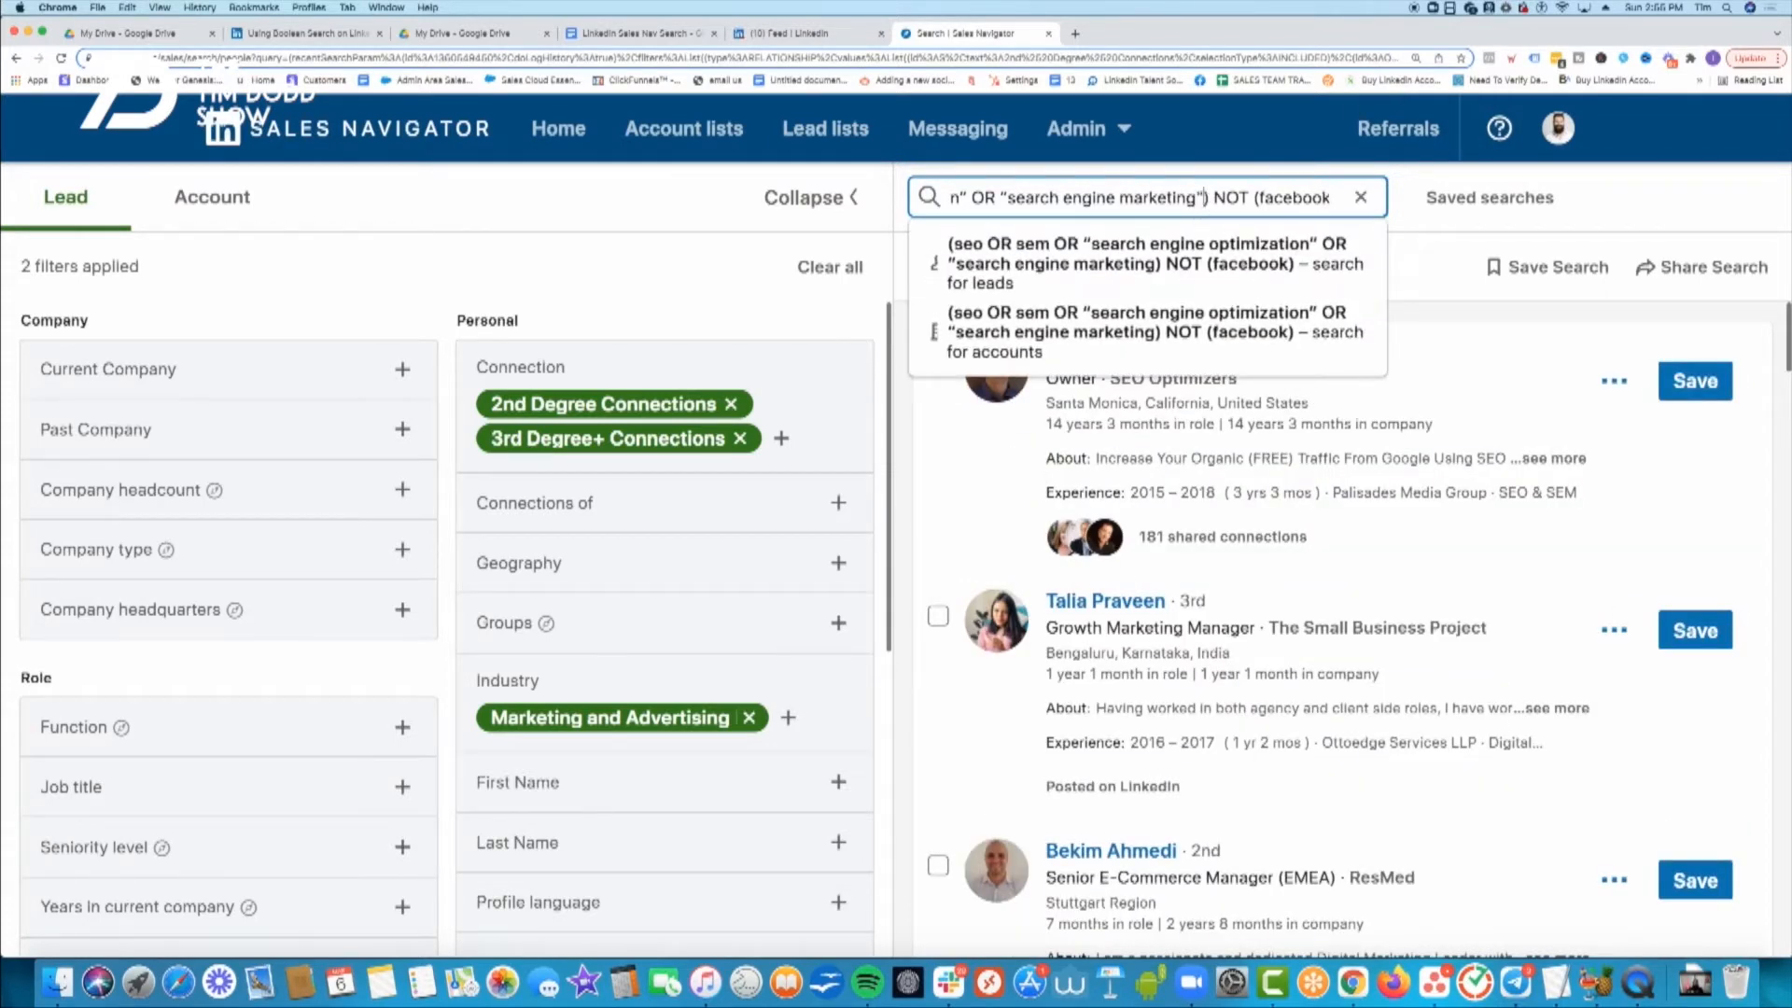
{"action": "key", "text": "Return"}
- Switch to the Google Docs notes and add the missing closing quotation mark after search engine marketing in the Parentheses example
{"action": "left_click", "coordinate": [639, 33]}
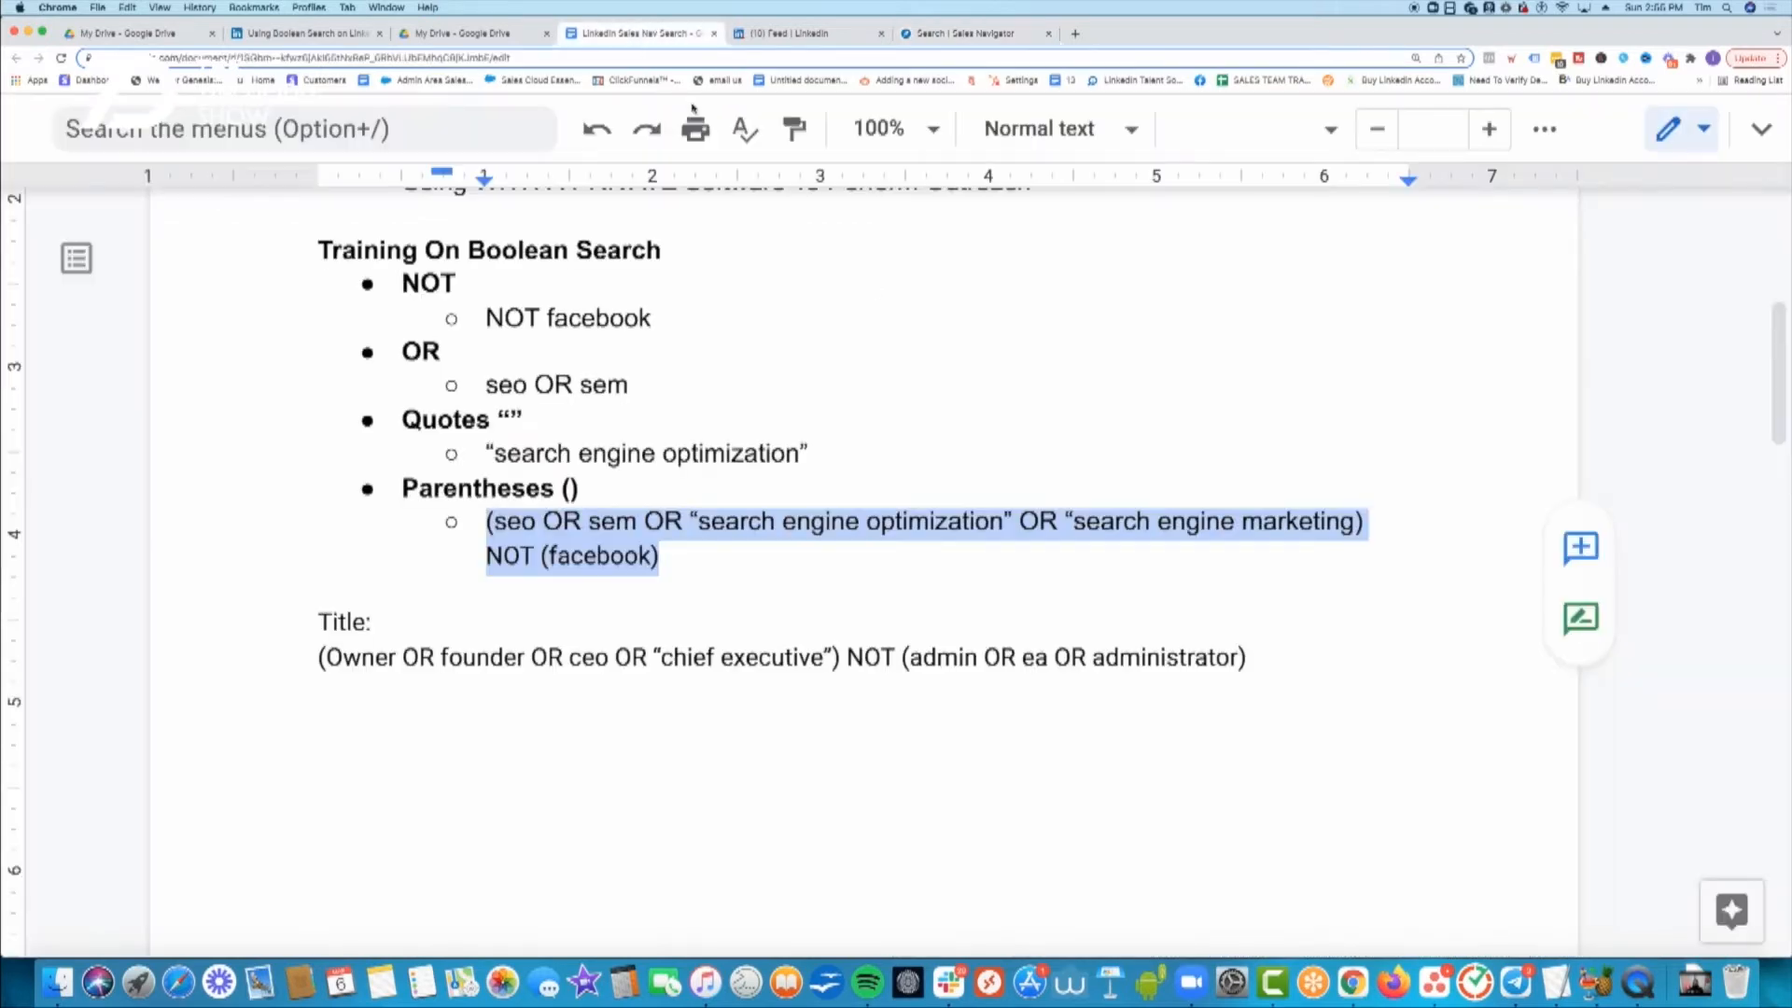
{"action": "left_click", "coordinate": [1144, 539]}
{"action": "left_click", "coordinate": [1359, 523]}
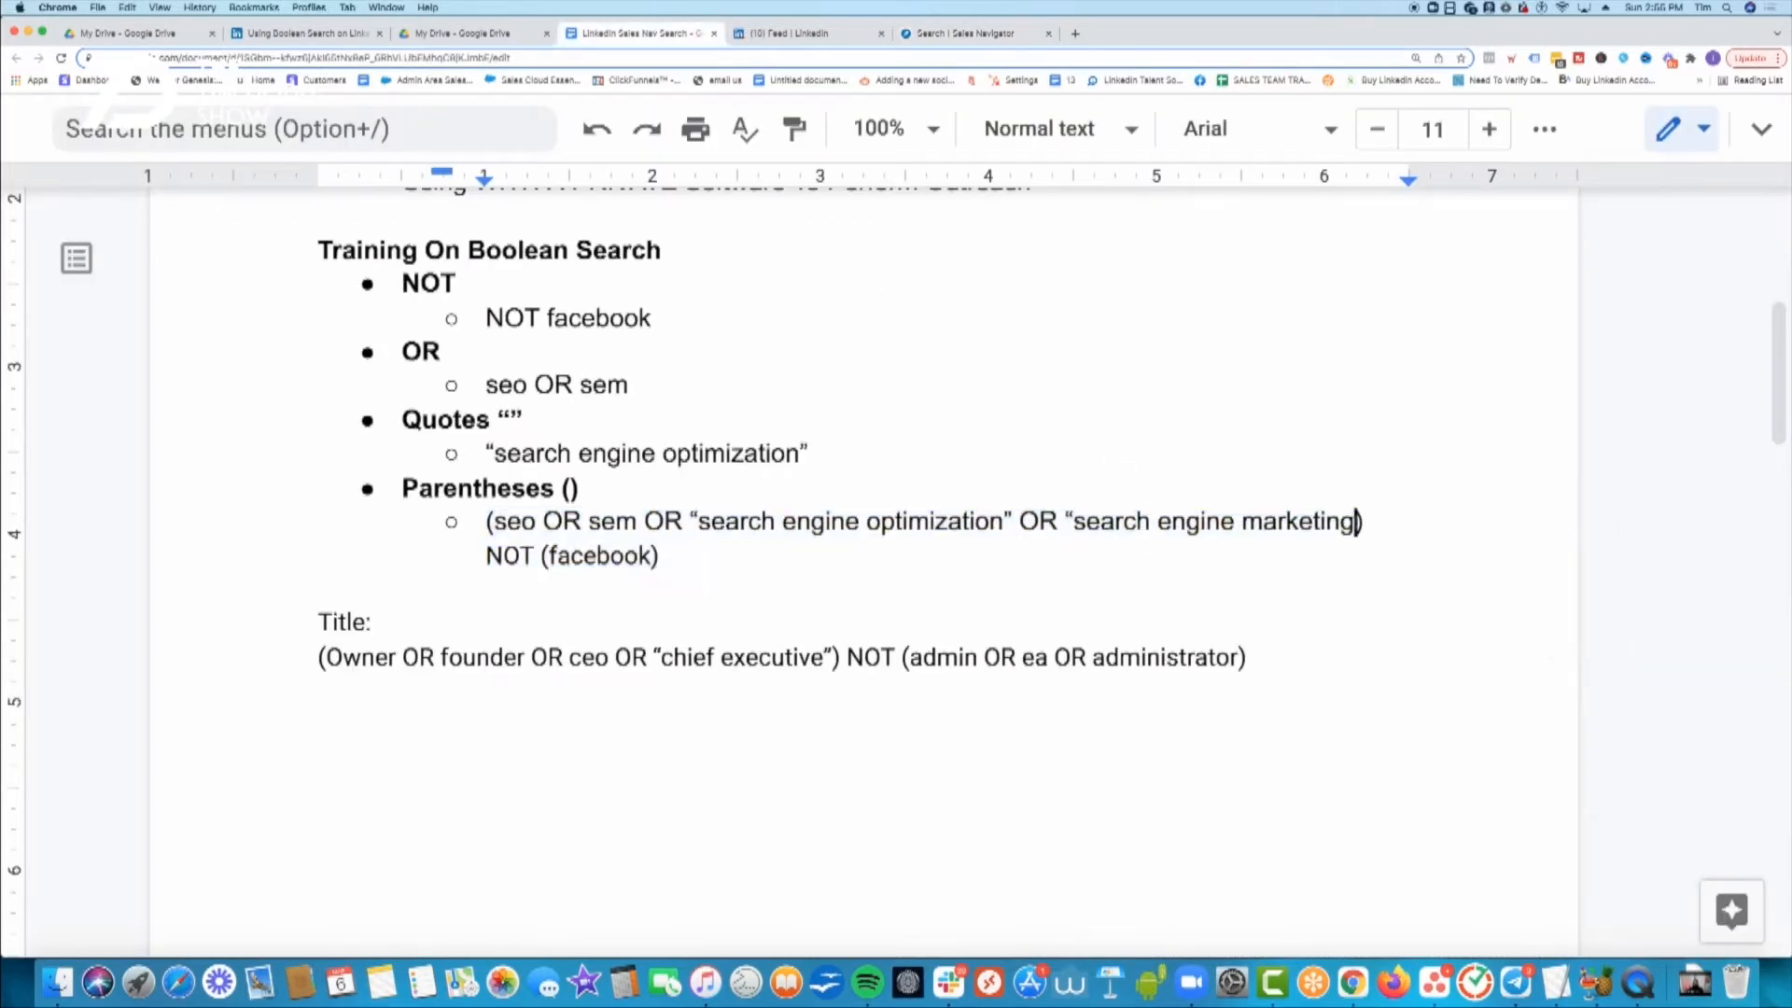
{"action": "type", "text": "\""}
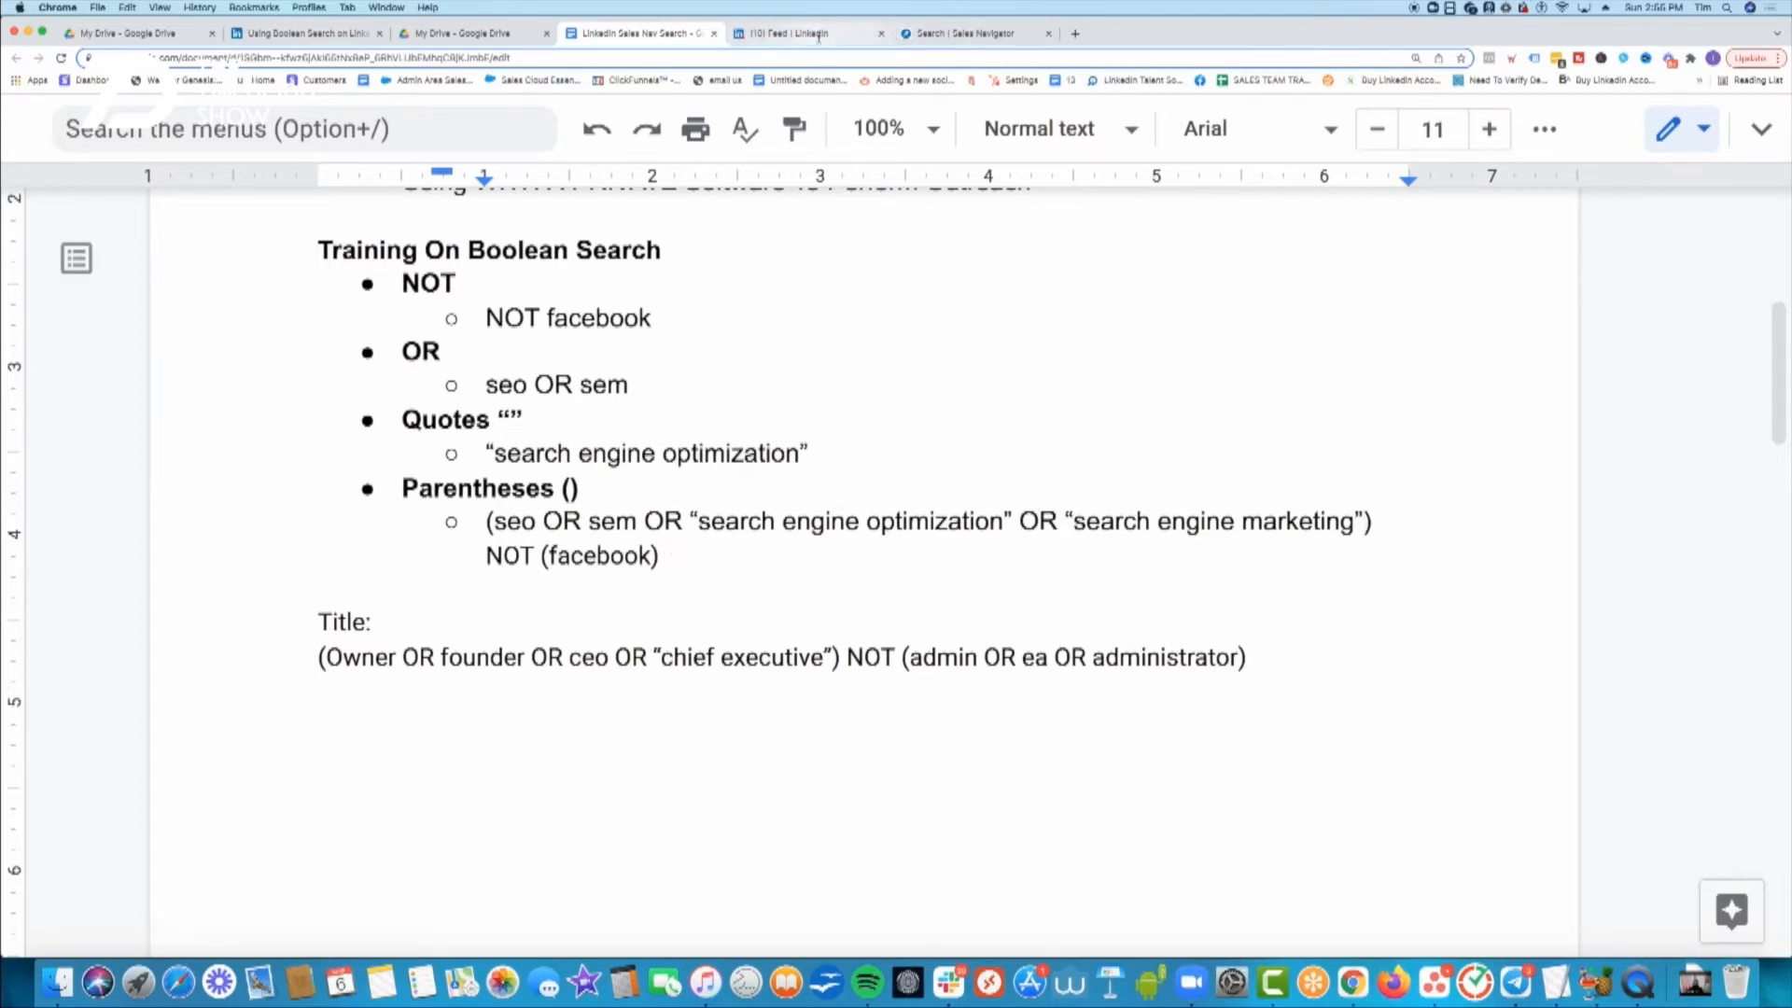
- Switch to Sales Navigator and replace the keyword search text with the copied Parentheses example
{"action": "left_click", "coordinate": [1008, 33]}
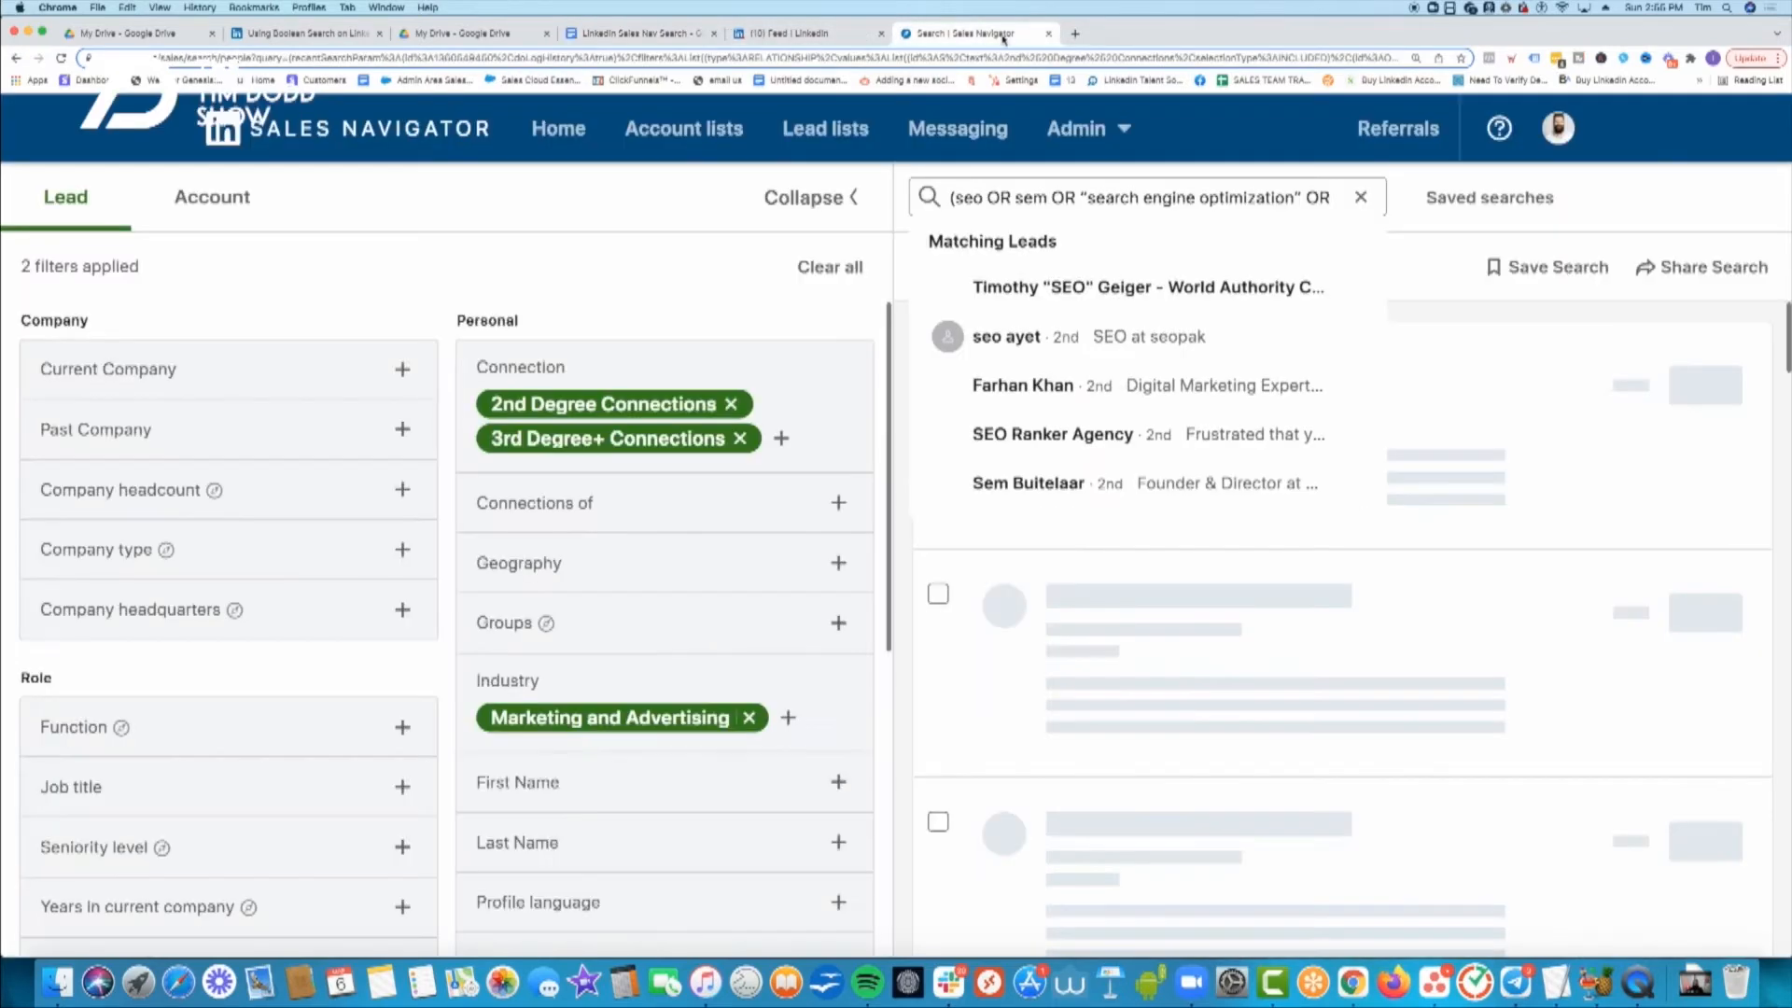
{"action": "left_click", "coordinate": [1616, 224]}
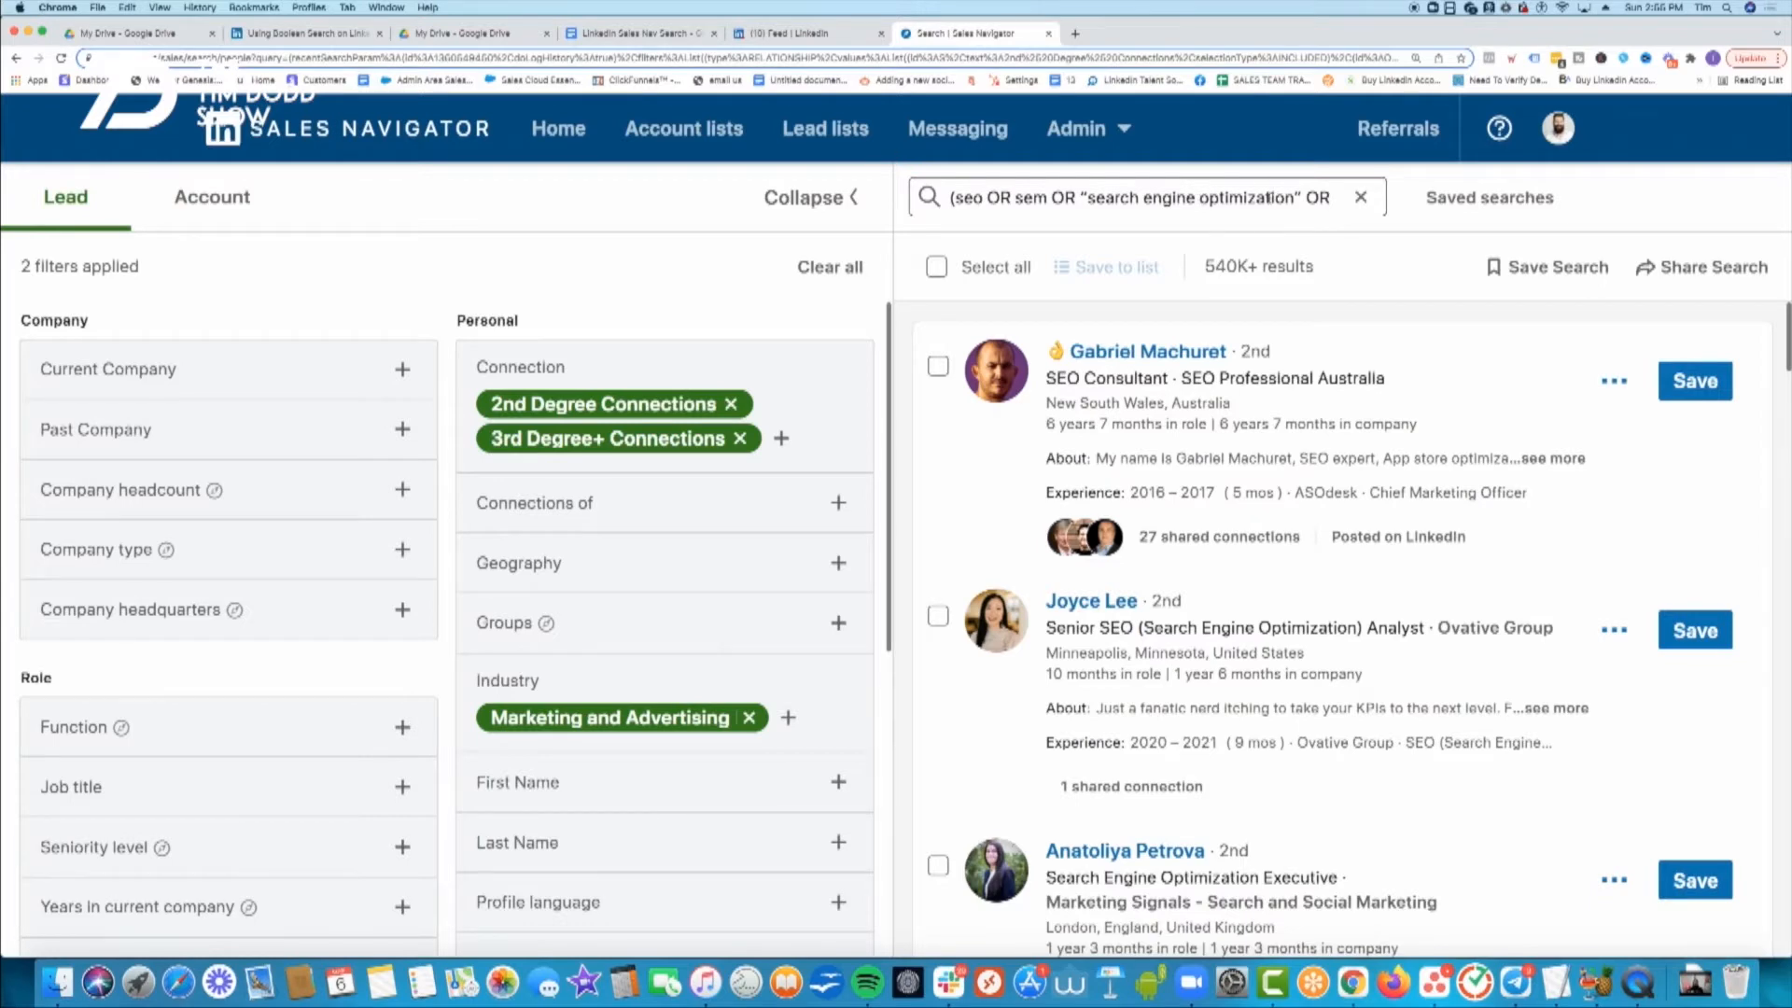
{"action": "triple_click", "coordinate": [1257, 198]}
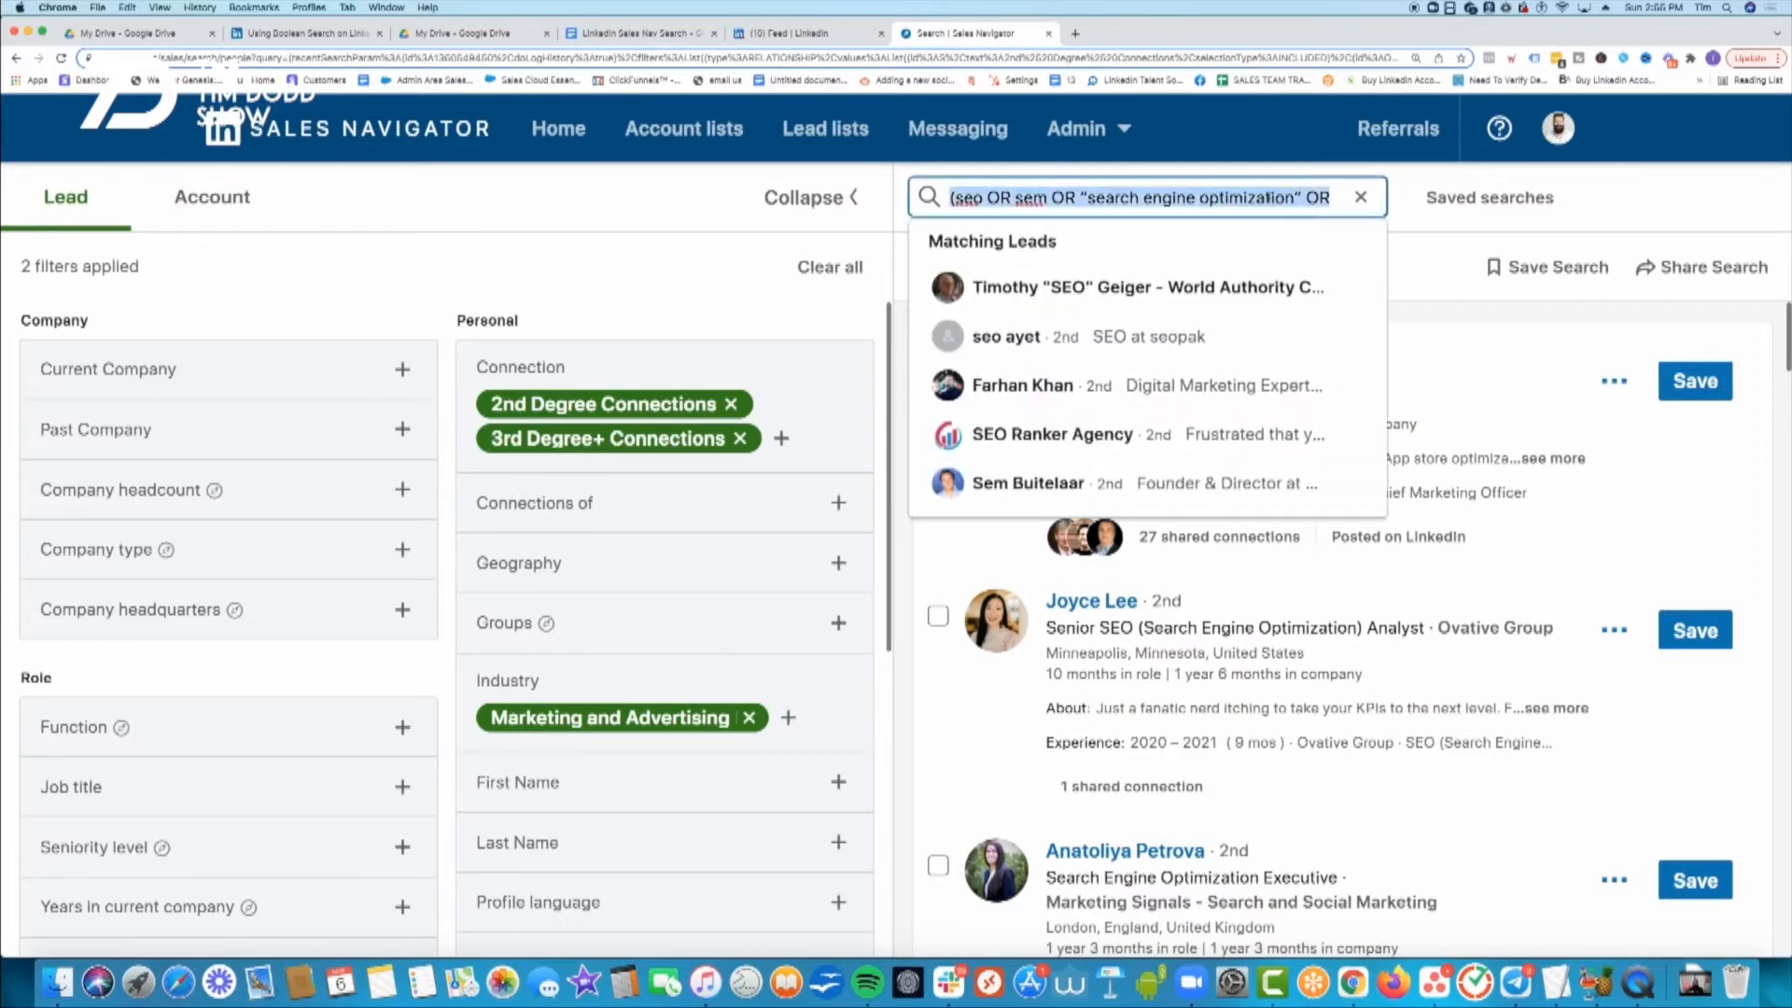
{"action": "key", "text": "super+v"}
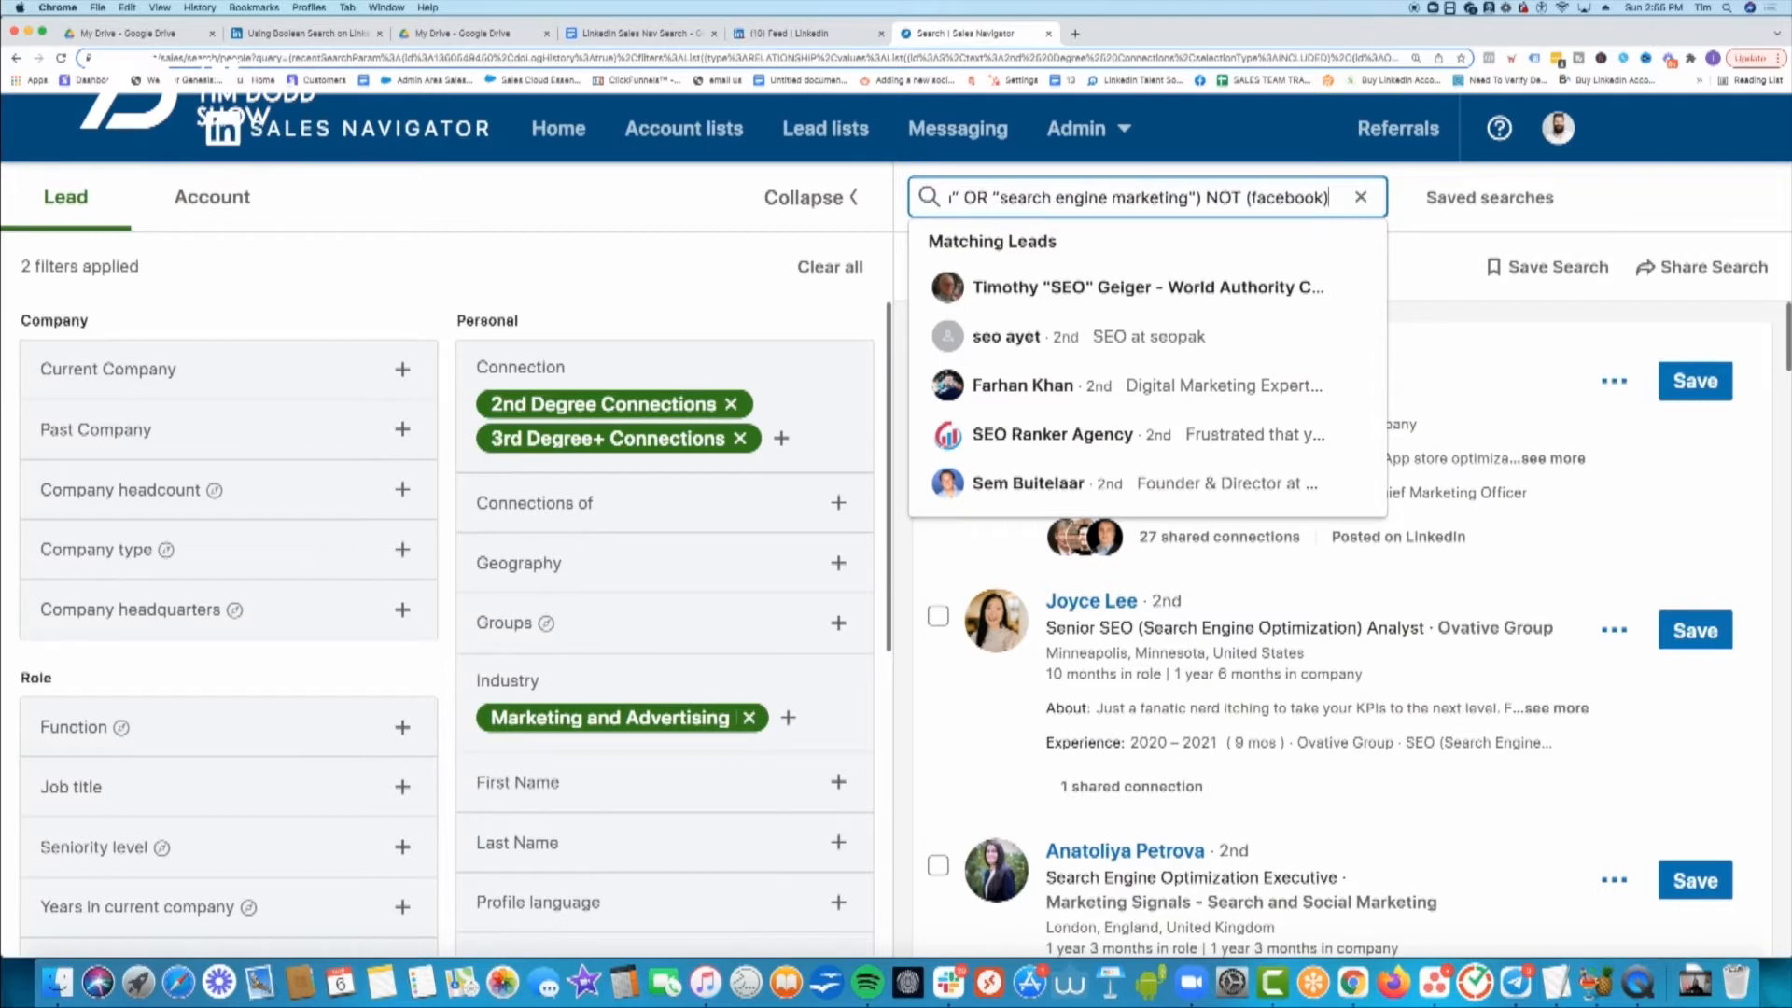
- Replace the keywords with facebook alone and run the lead search for comparison
{"action": "key", "text": "super+a"}
{"action": "type", "text": "faceoo"}
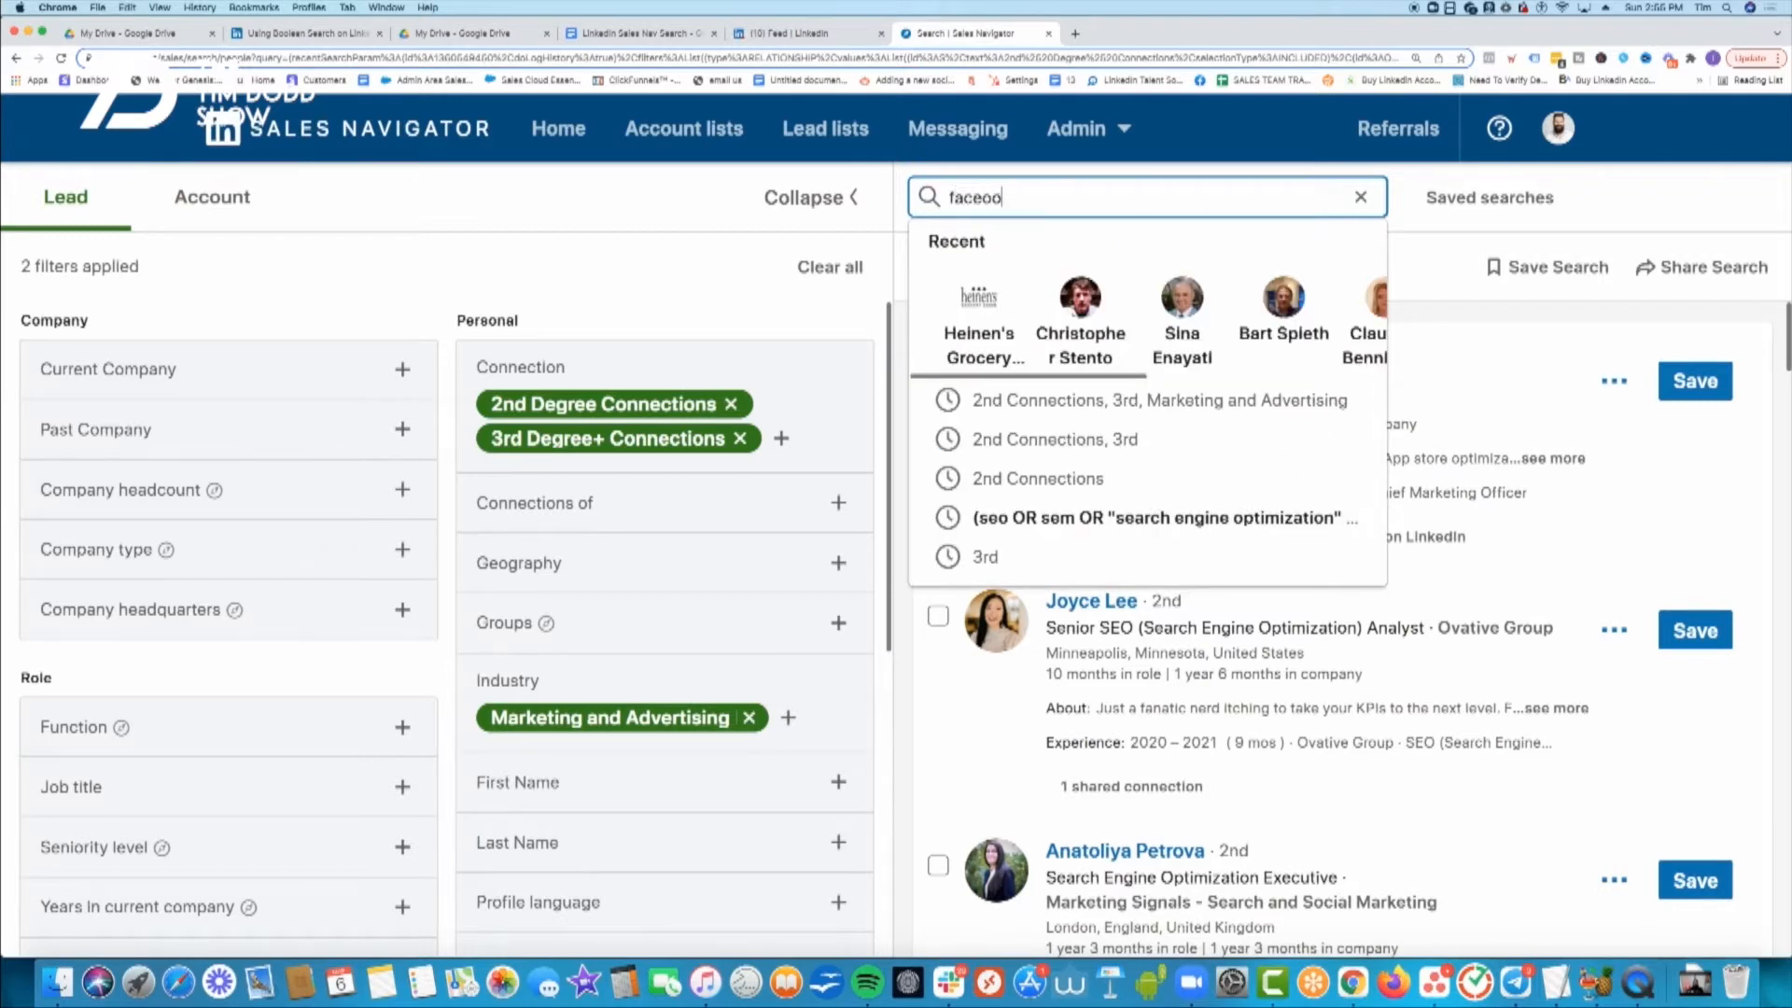
{"action": "key", "text": "BackSpace"}
{"action": "key", "text": "BackSpace"}
{"action": "type", "text": "book"}
{"action": "key", "text": "Return"}
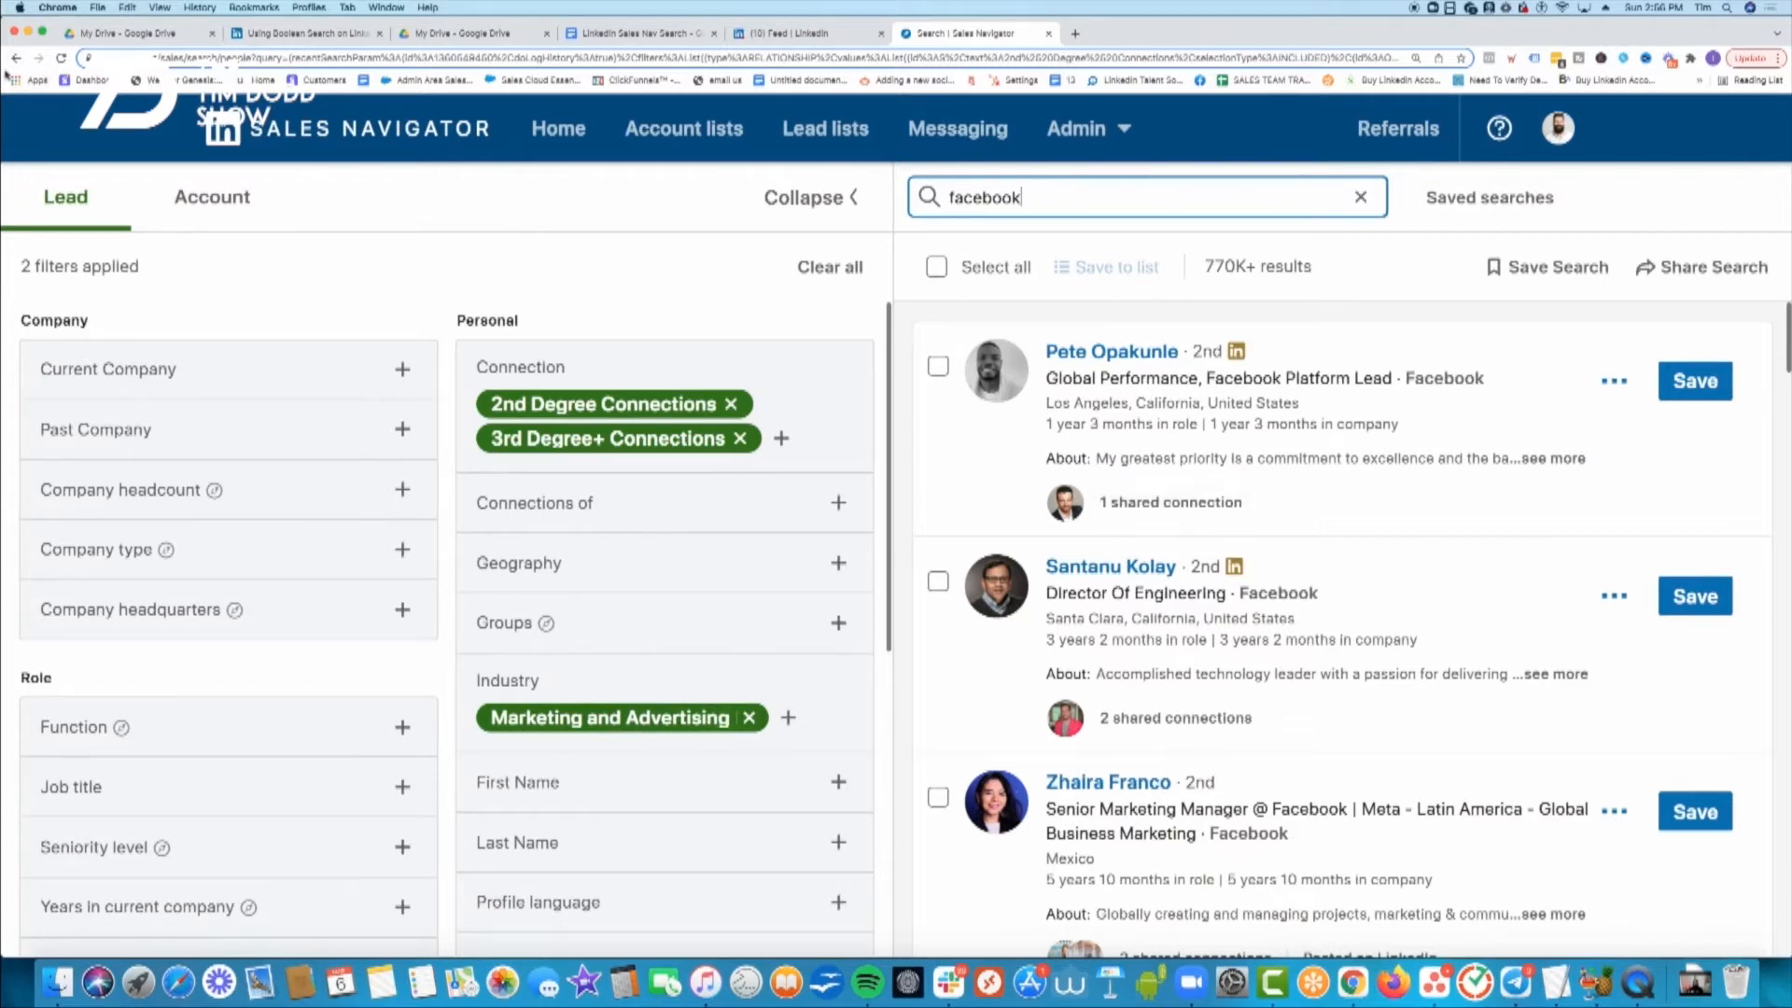
- Replace facebook with the copied Parentheses example, excluding facebook through NOT, and run the keyword search
{"action": "key", "text": "super+a"}
{"action": "key", "text": "super+v"}
{"action": "key", "text": "Return"}
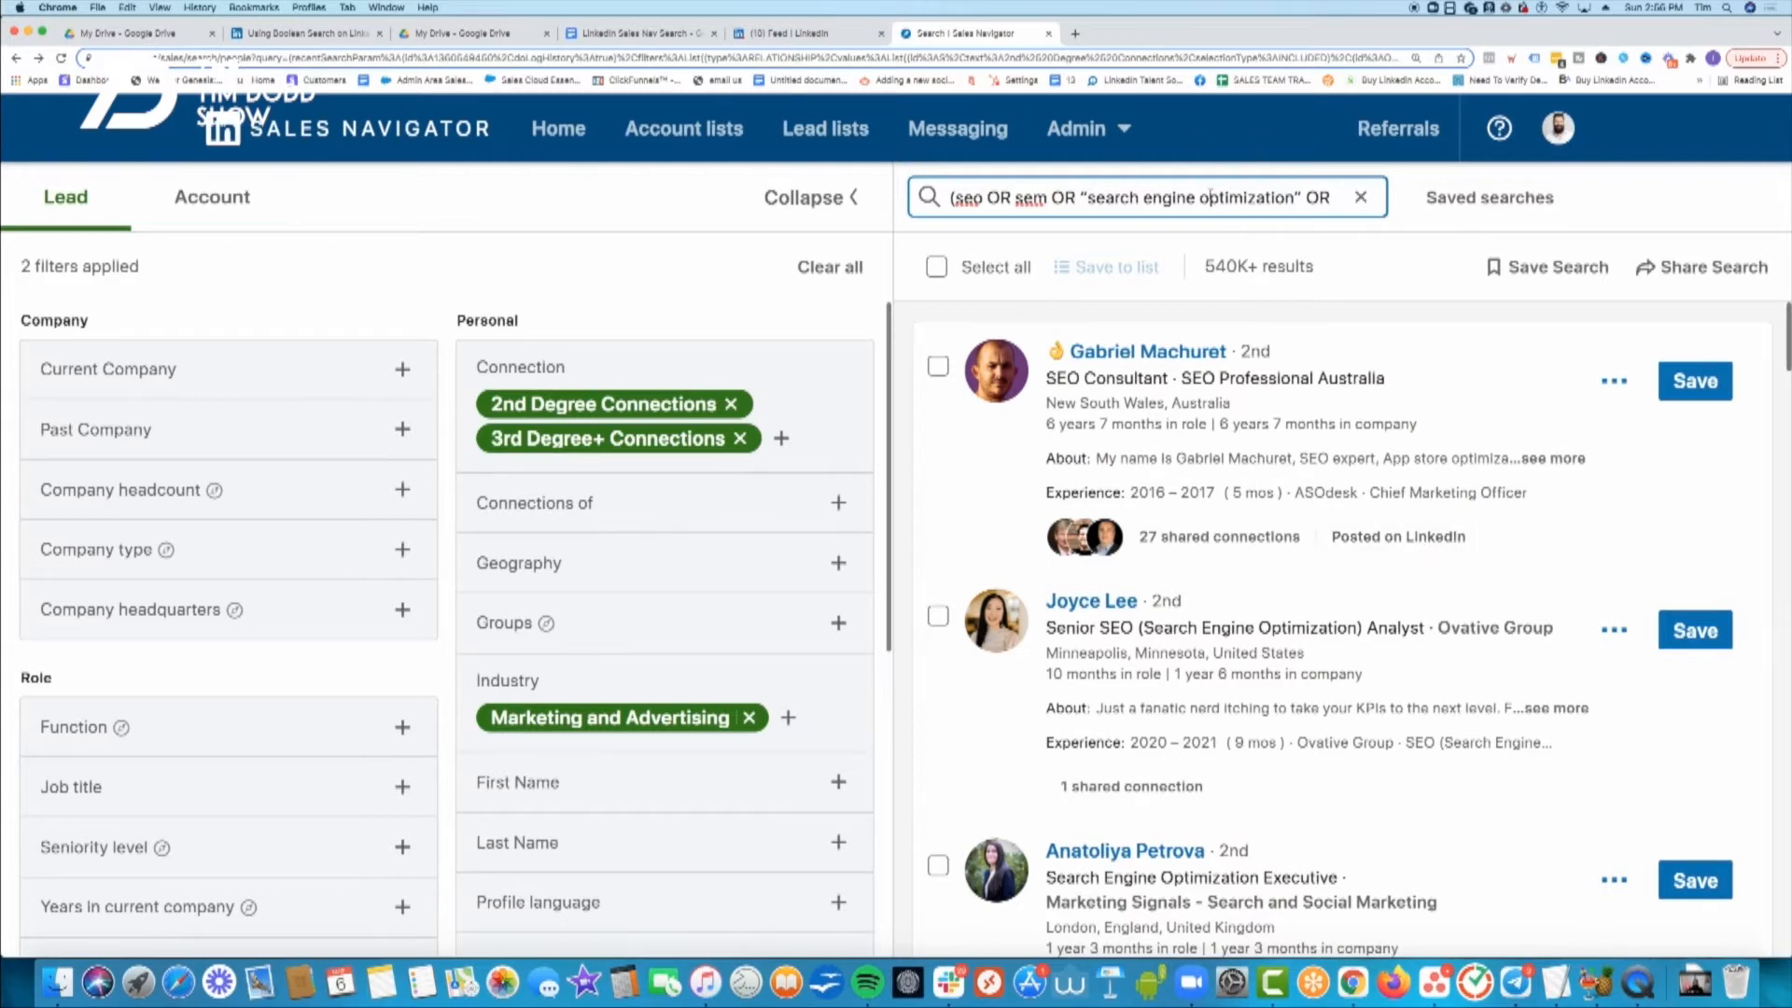
{"action": "left_click", "coordinate": [1172, 198]}
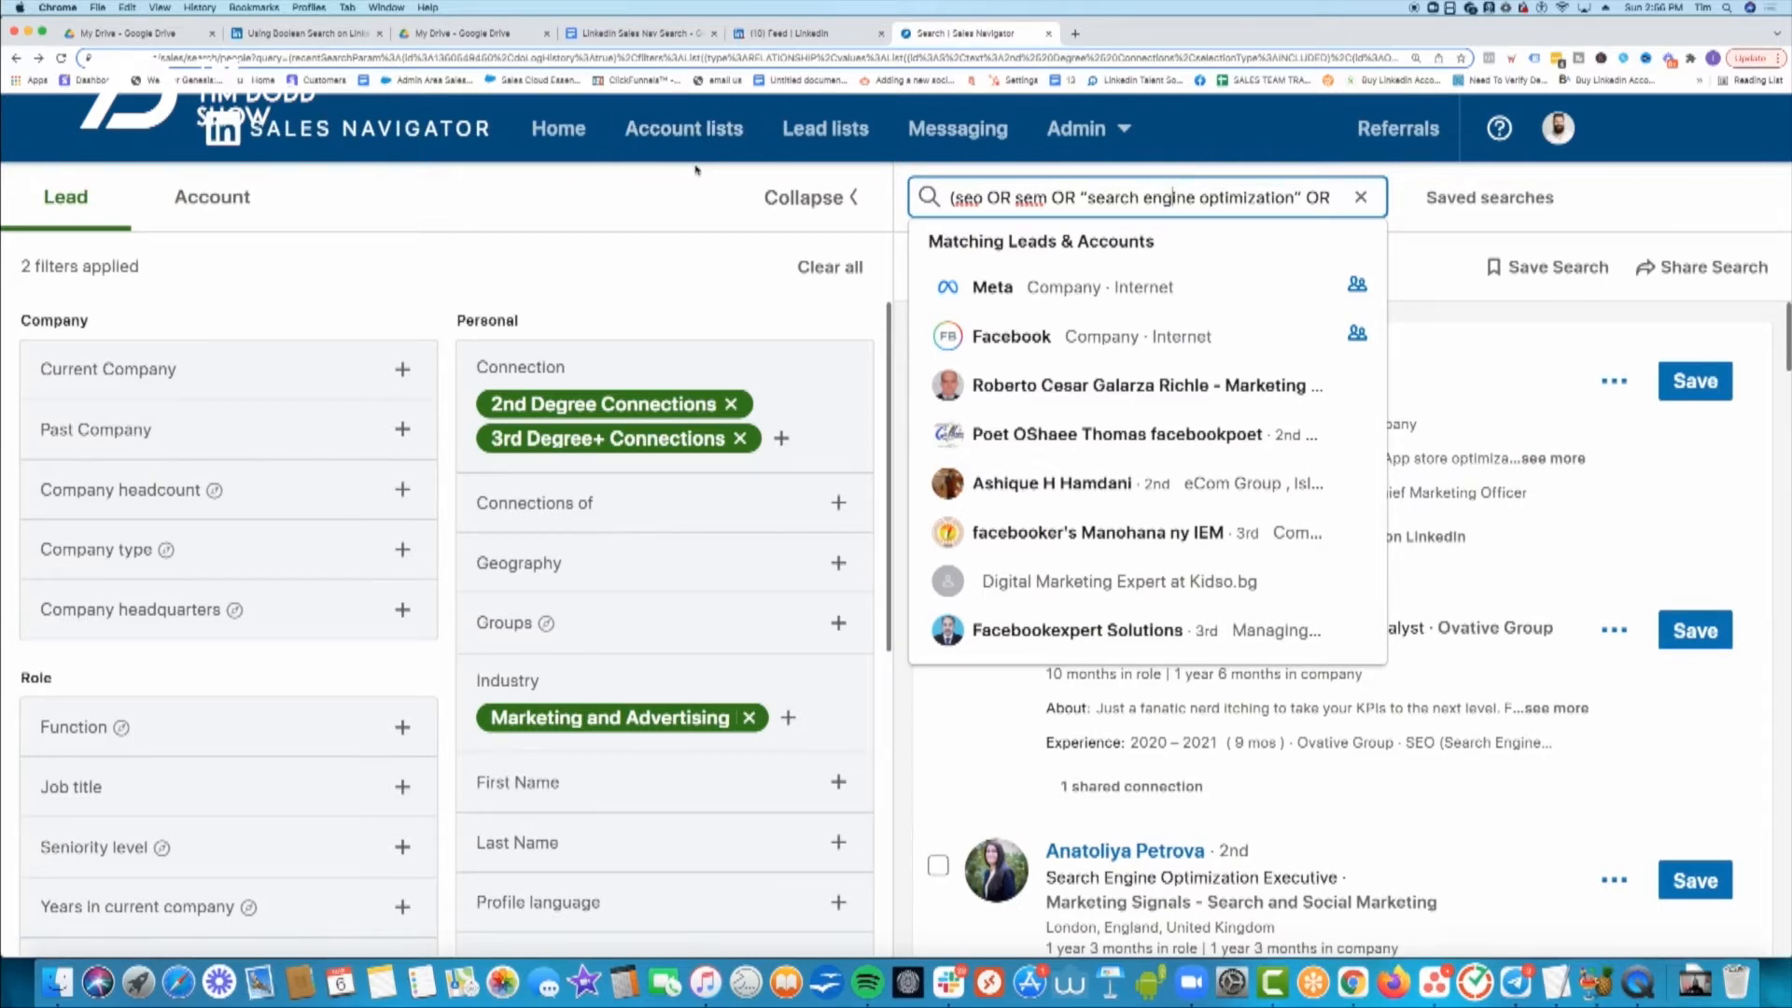
- Switch to the Google Docs notes, add a new "Title:" heading below the existing title example, and start its line with an opening parenthesis
{"action": "left_click", "coordinate": [659, 37]}
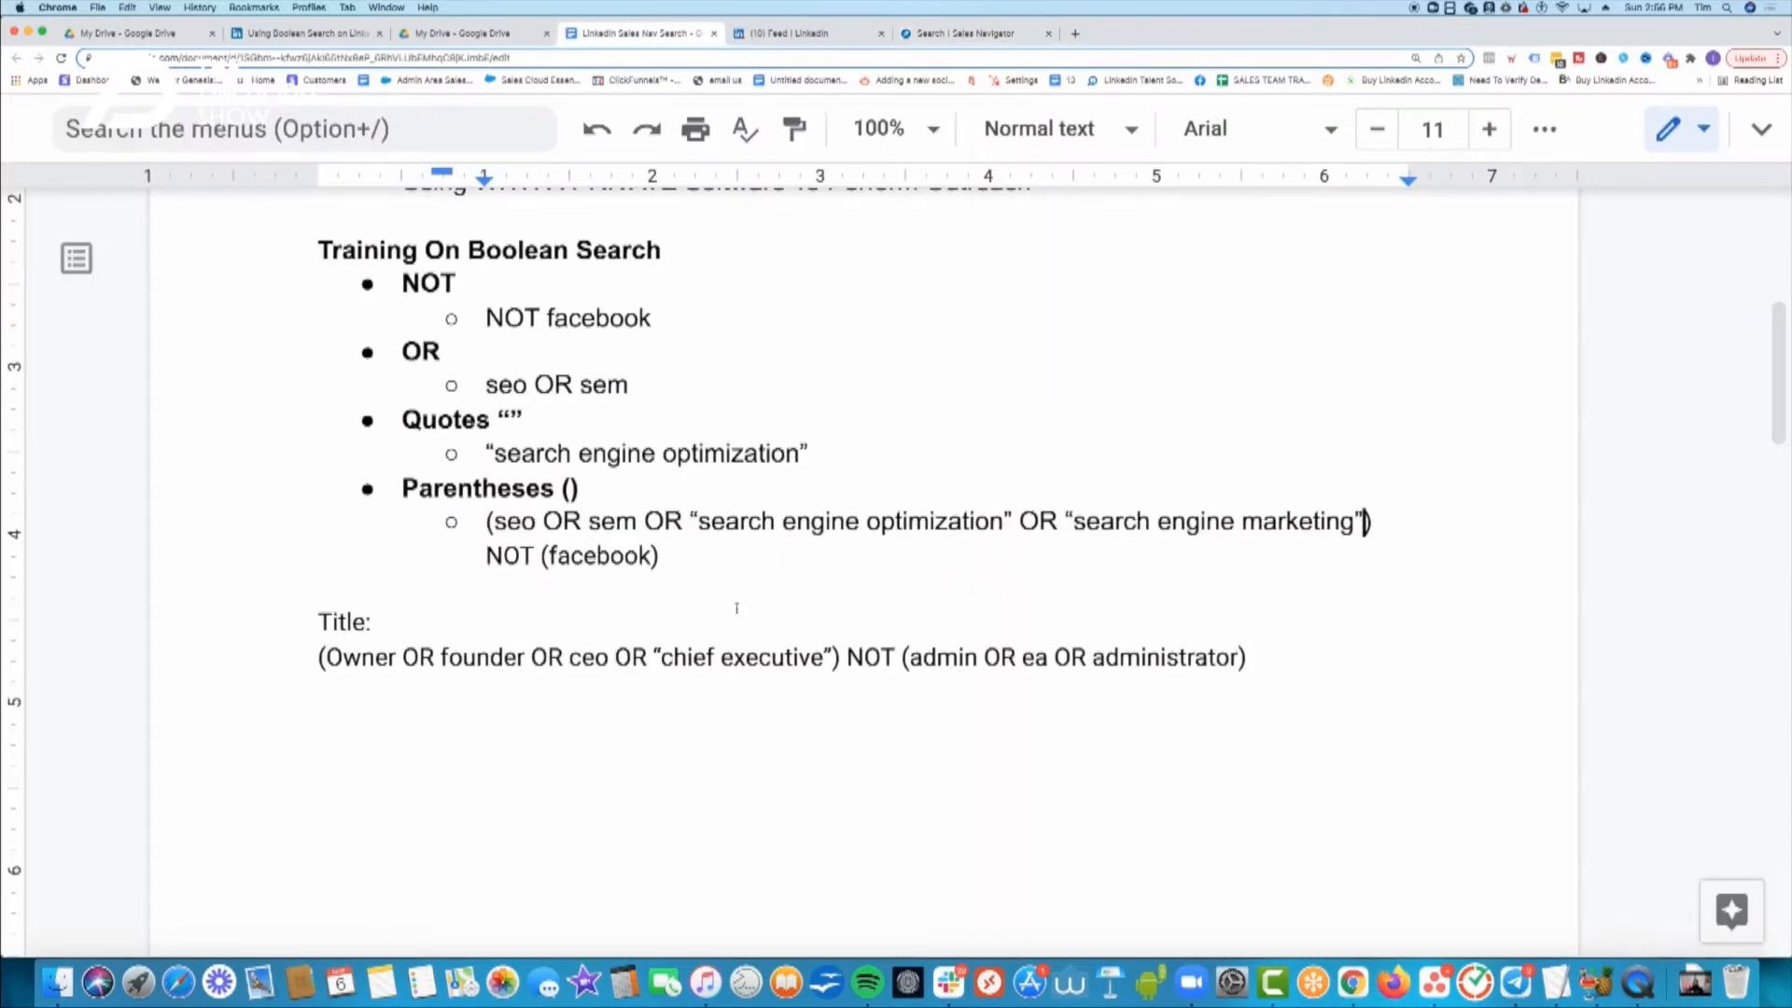
{"action": "left_click", "coordinate": [1256, 658]}
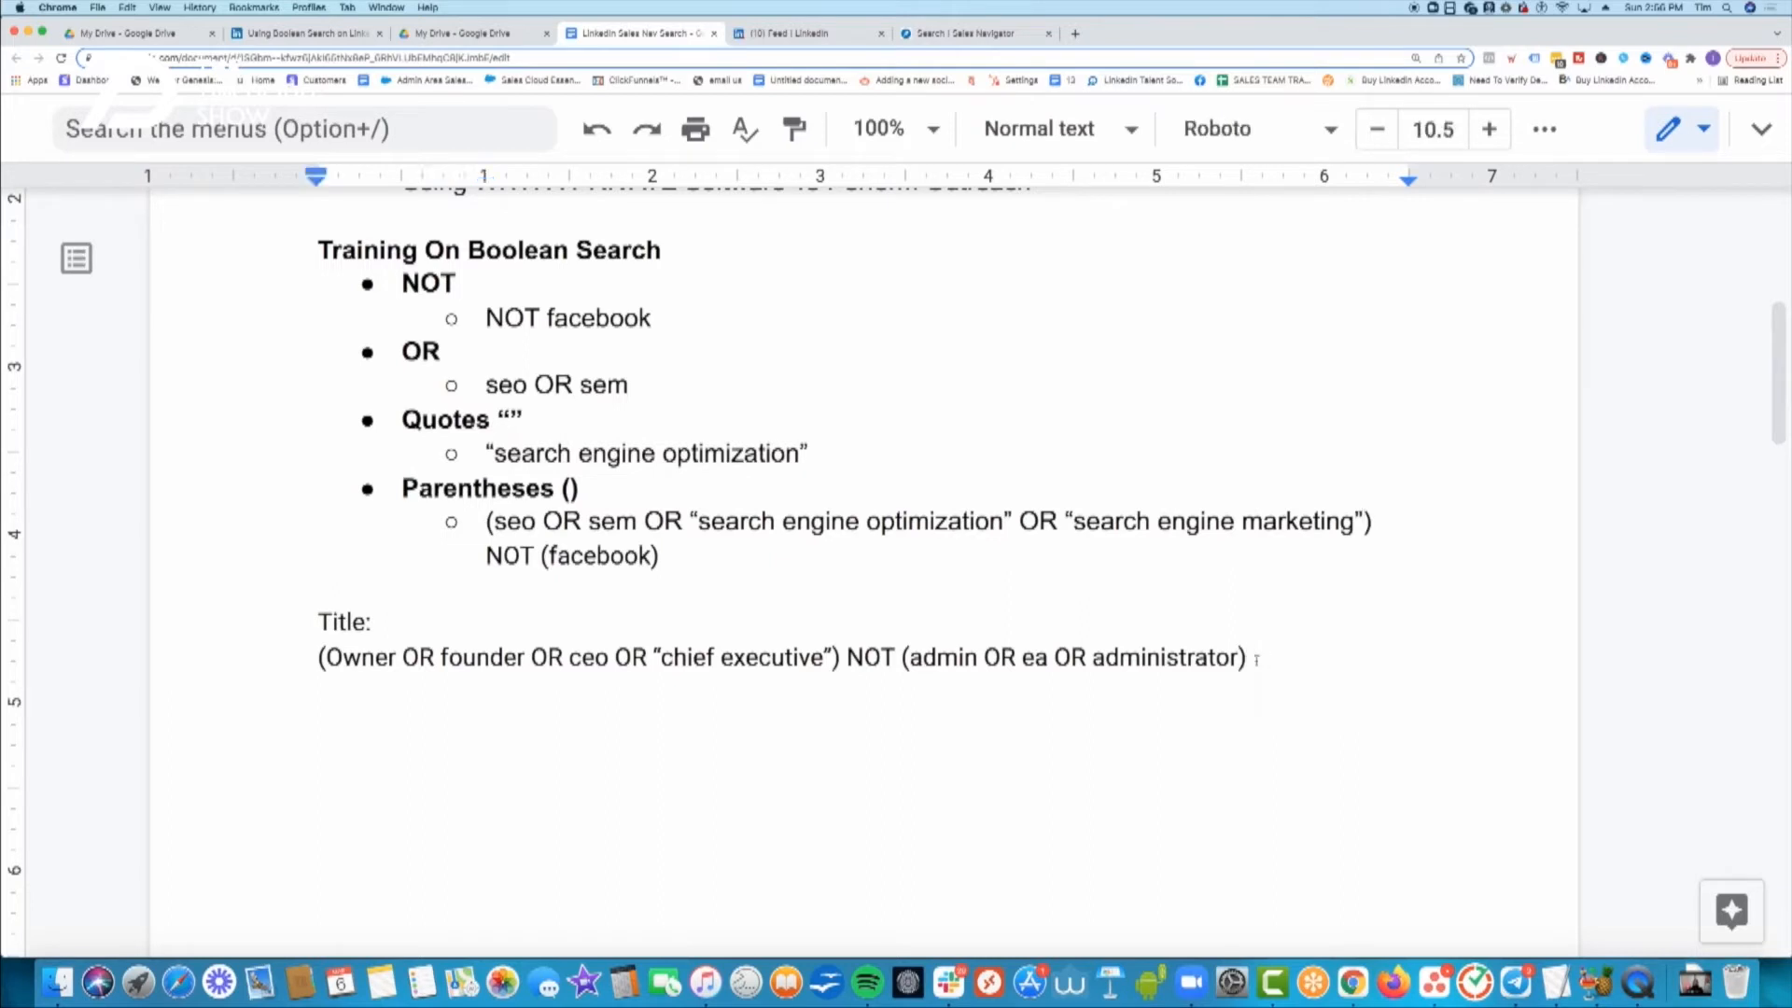
{"action": "key", "text": "Return"}
{"action": "key", "text": "Return"}
{"action": "type", "text": "Title:"}
{"action": "key", "text": "Return"}
{"action": "type", "text": "Real"}
{"action": "key", "text": "BackSpace"}
{"action": "key", "text": "BackSpace"}
{"action": "key", "text": "BackSpace"}
{"action": "key", "text": "BackSpace"}
{"action": "key", "text": "BackSpace"}
{"action": "type", "text": "("}
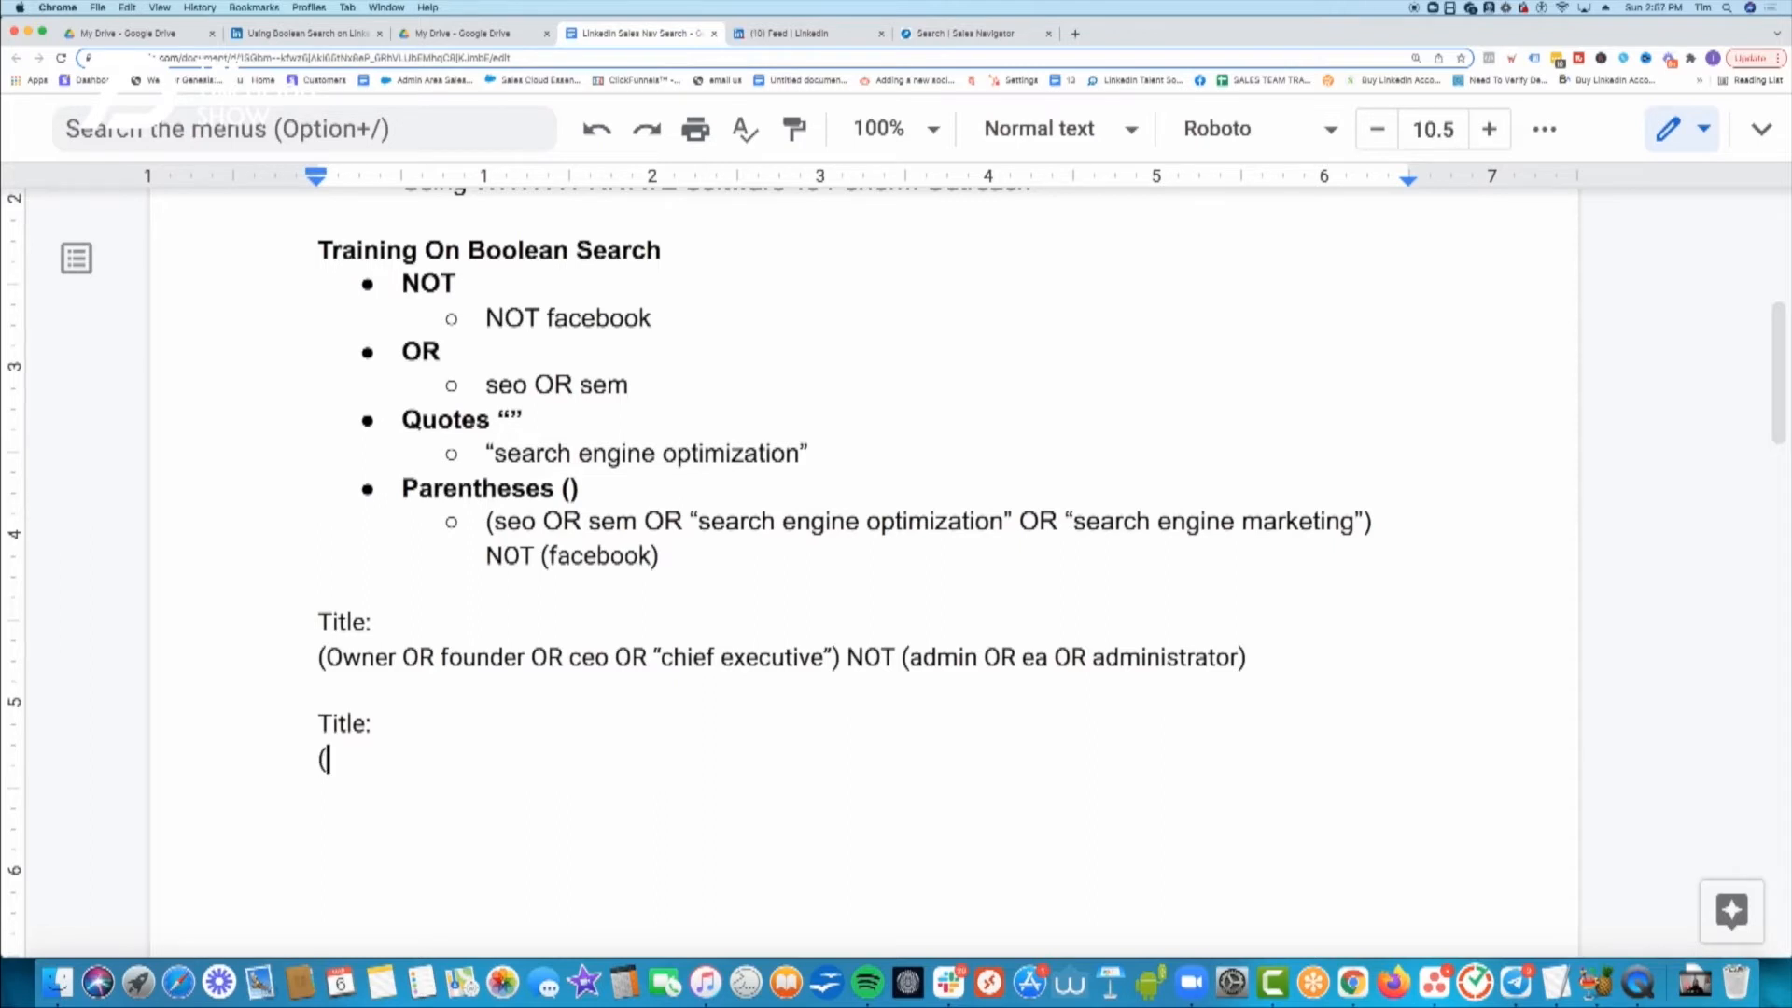
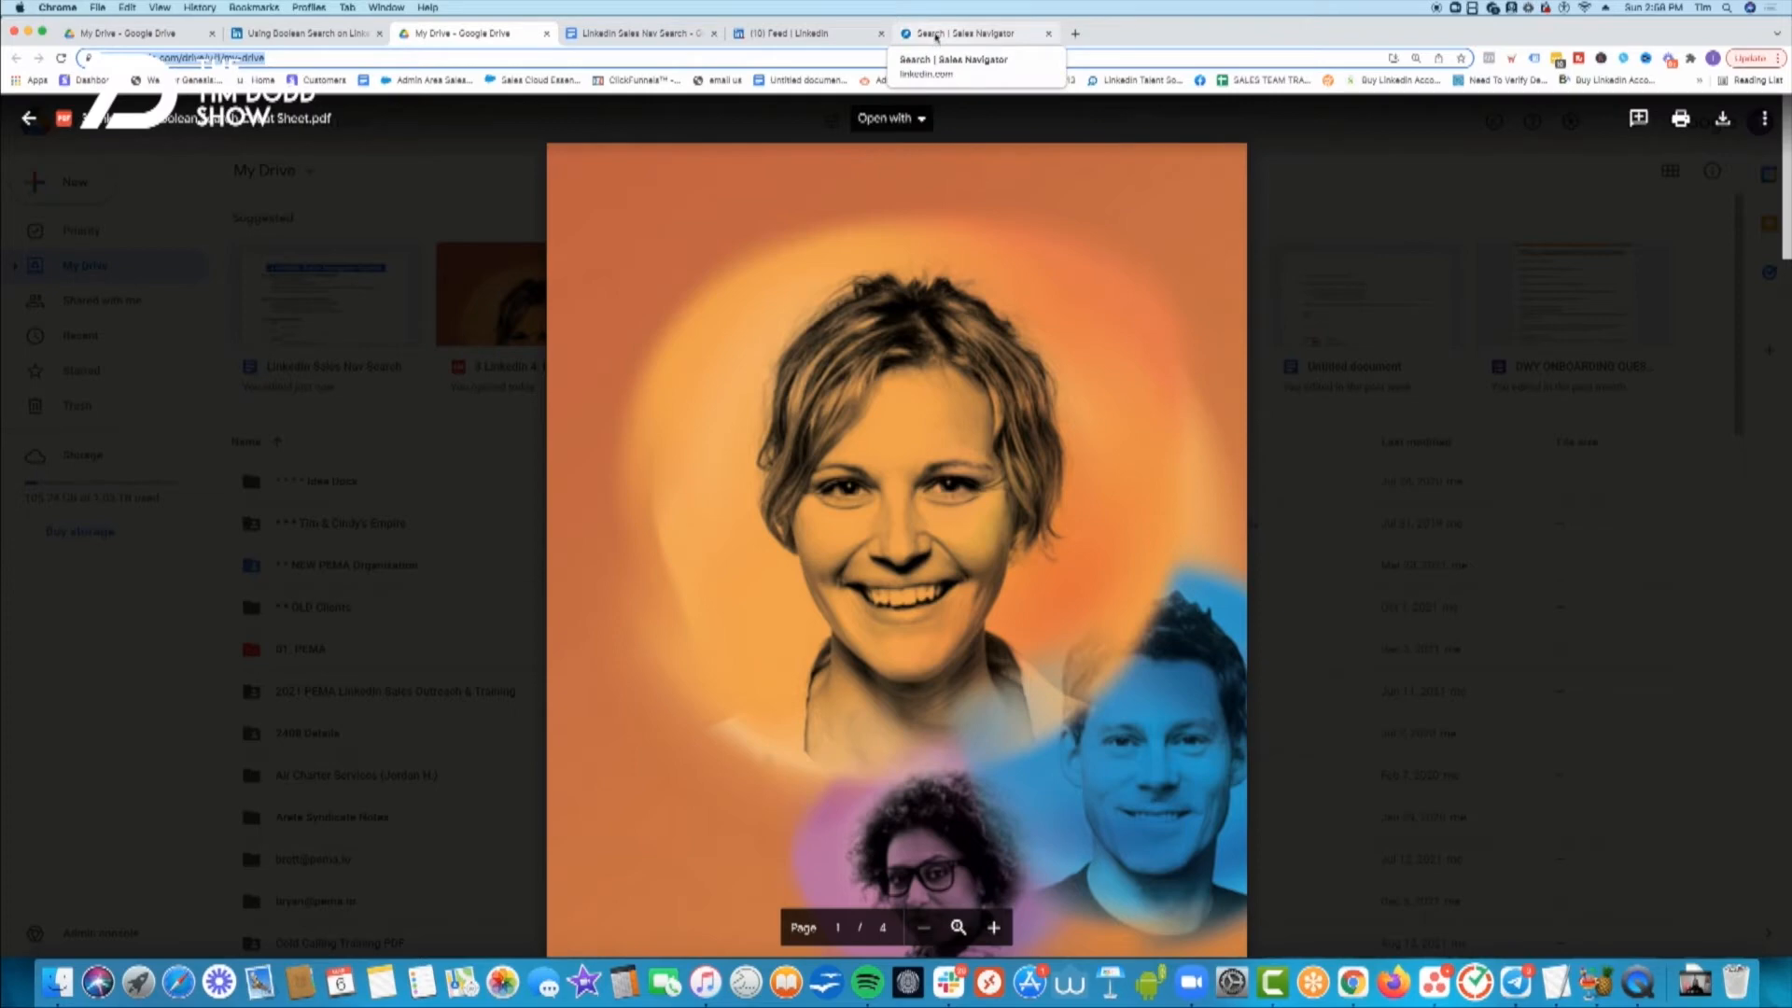
- Switch to the Google Docs search notes and review the MAIN FILTERS USED list on the second page
{"action": "left_click", "coordinate": [612, 33]}
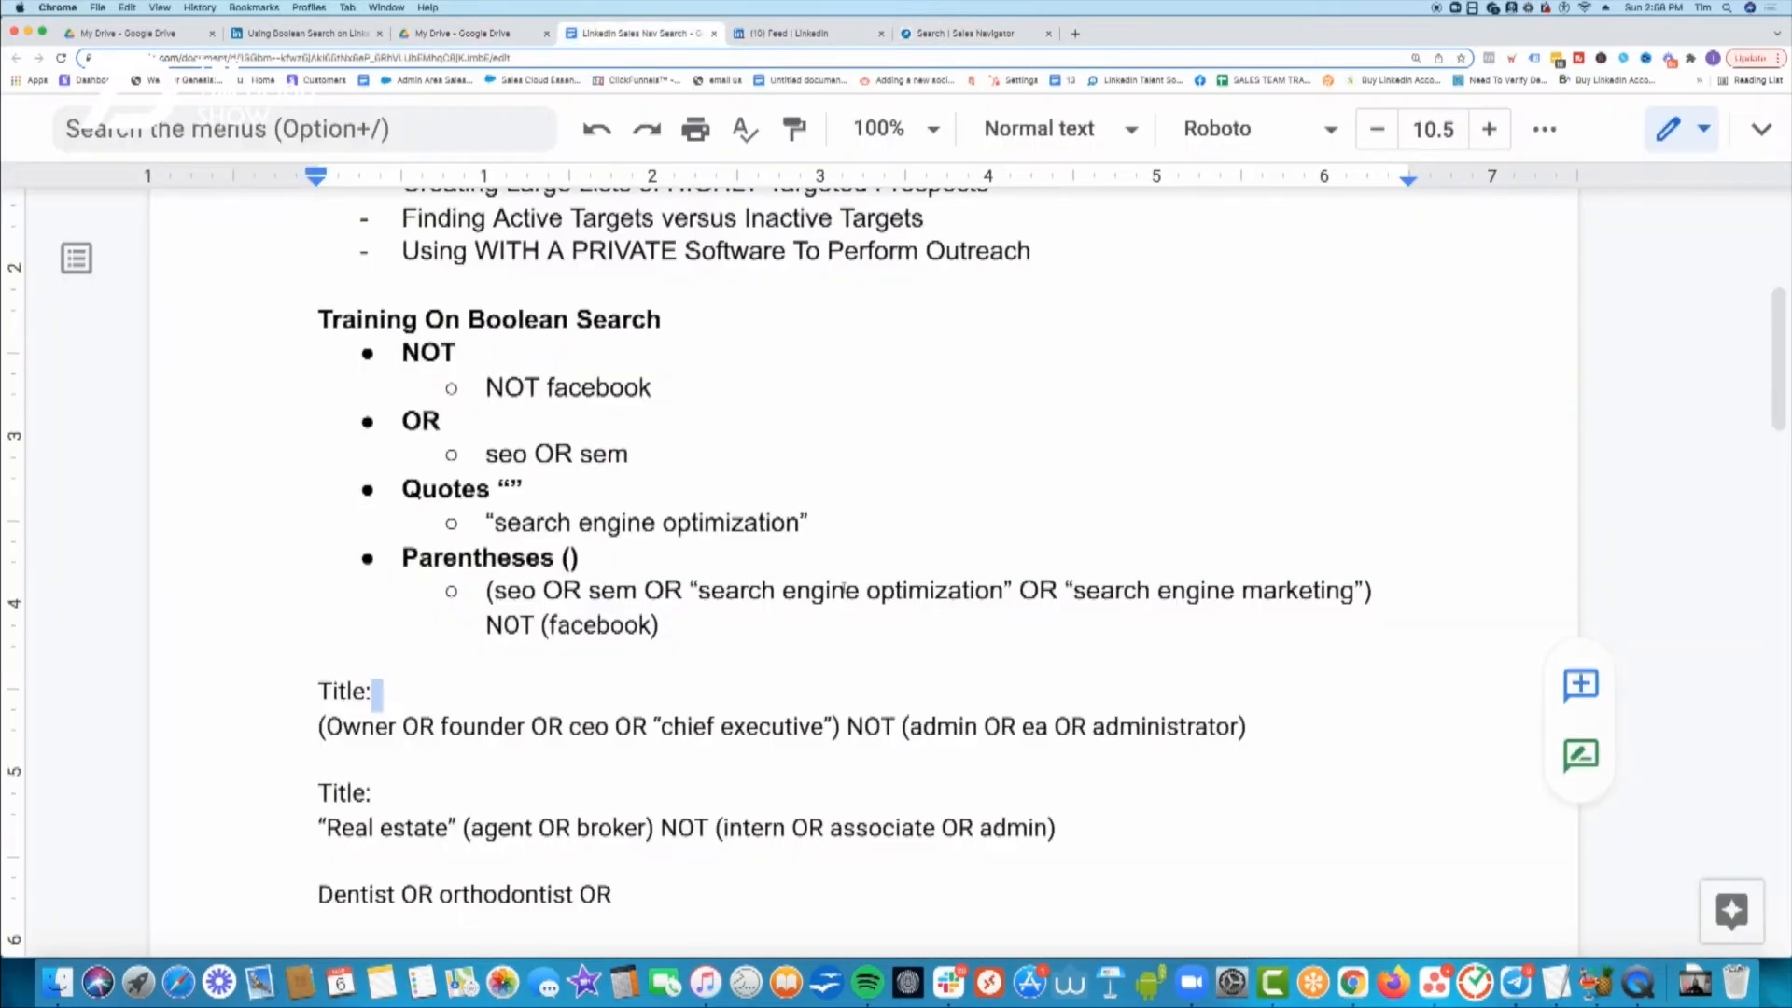
{"action": "scroll", "coordinate": [843, 590], "scroll_direction": "down", "scroll_amount": 15}
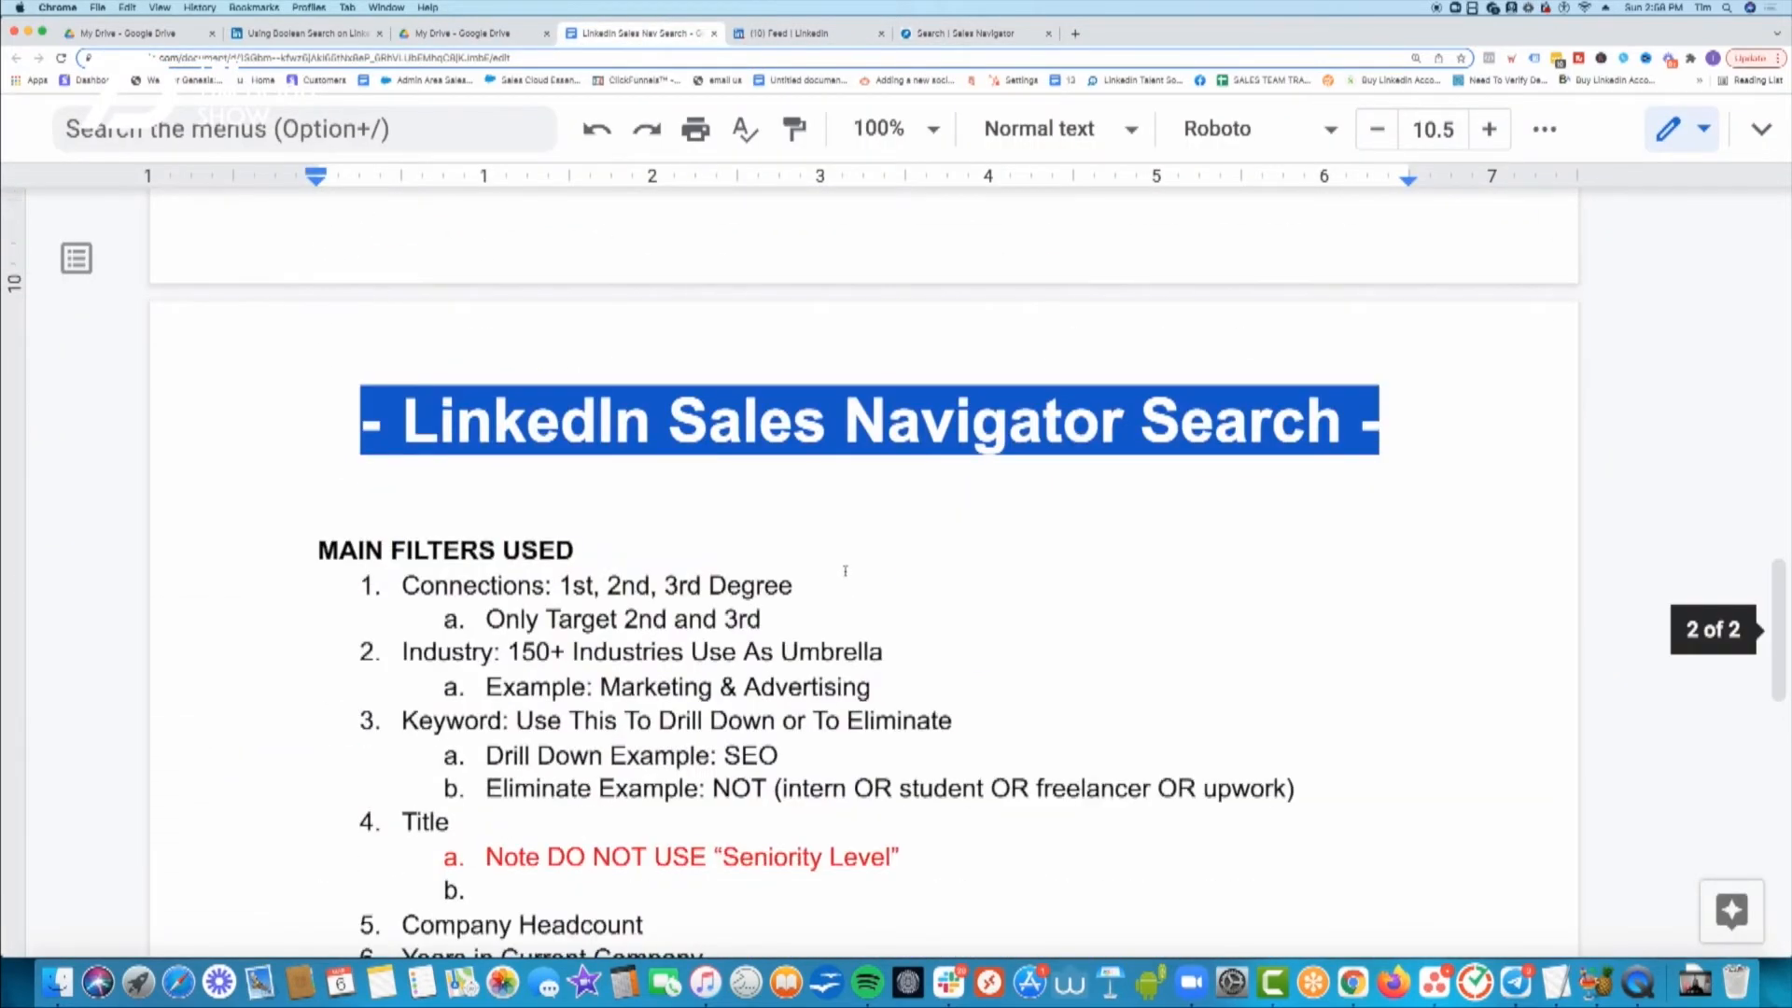
{"action": "scroll", "coordinate": [845, 570], "scroll_direction": "down", "scroll_amount": 3}
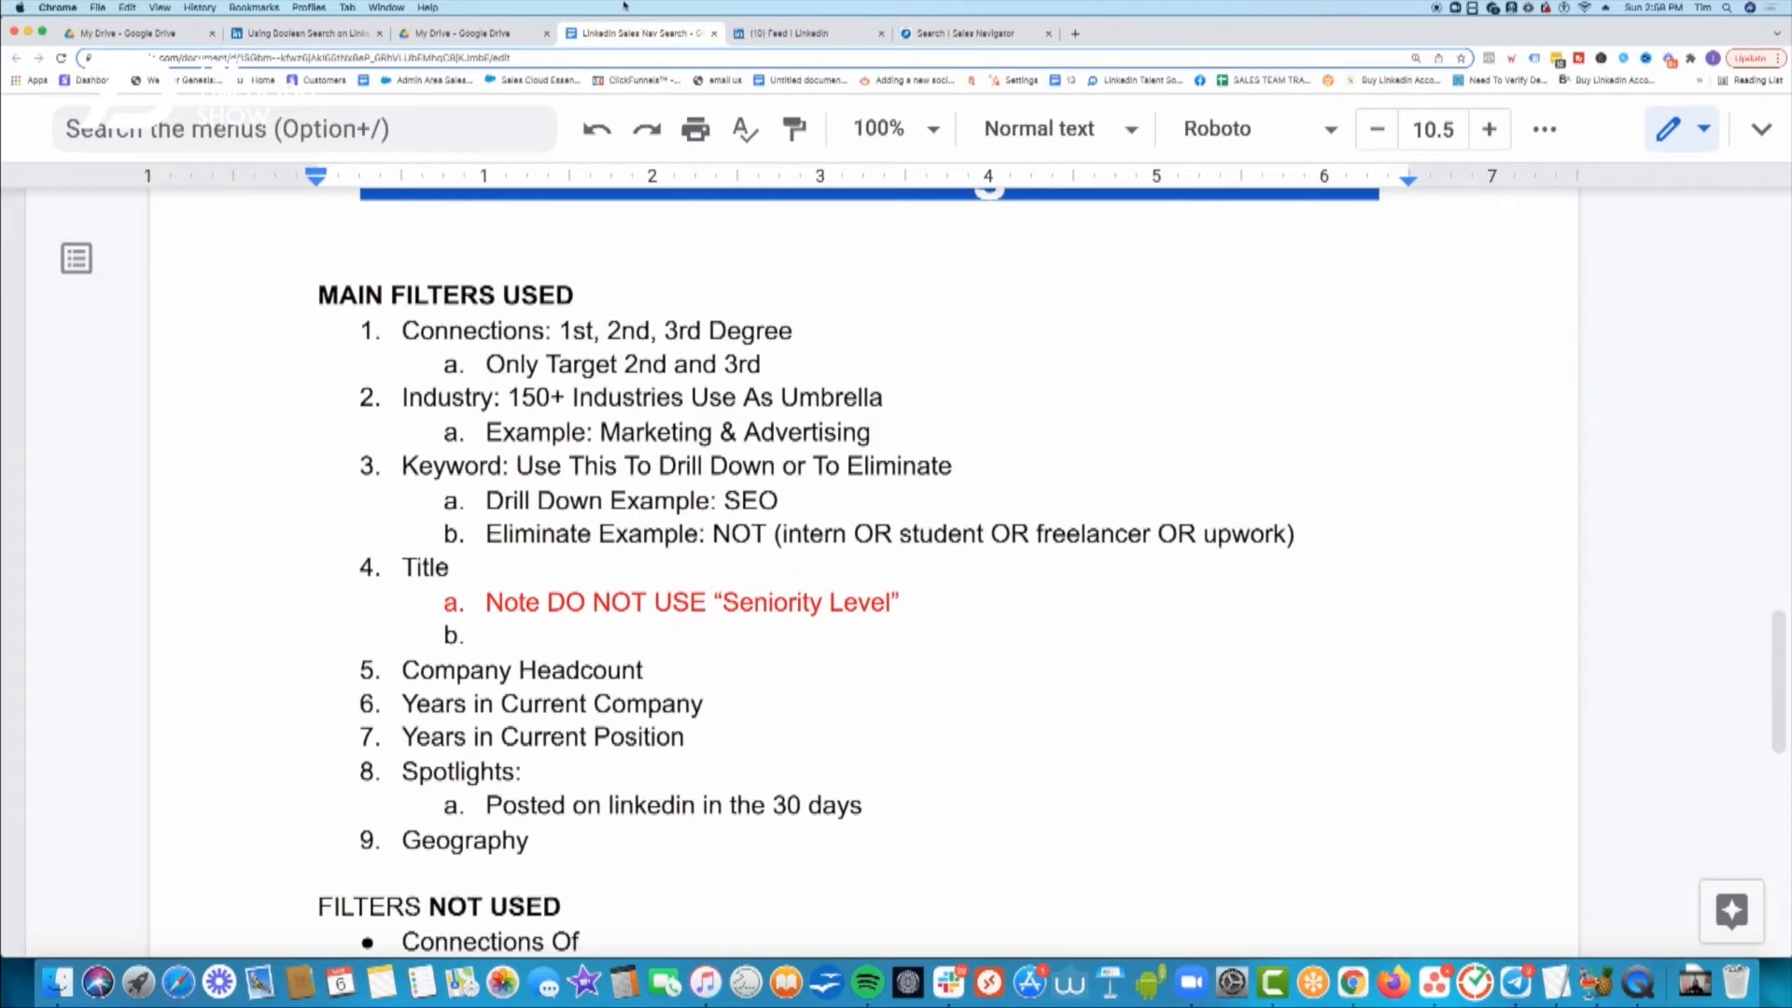
- Switch to Sales Navigator, remove the 3rd Degree+ Connections filter to examine only 2nd-degree leads, and add it back
{"action": "left_click", "coordinate": [945, 36]}
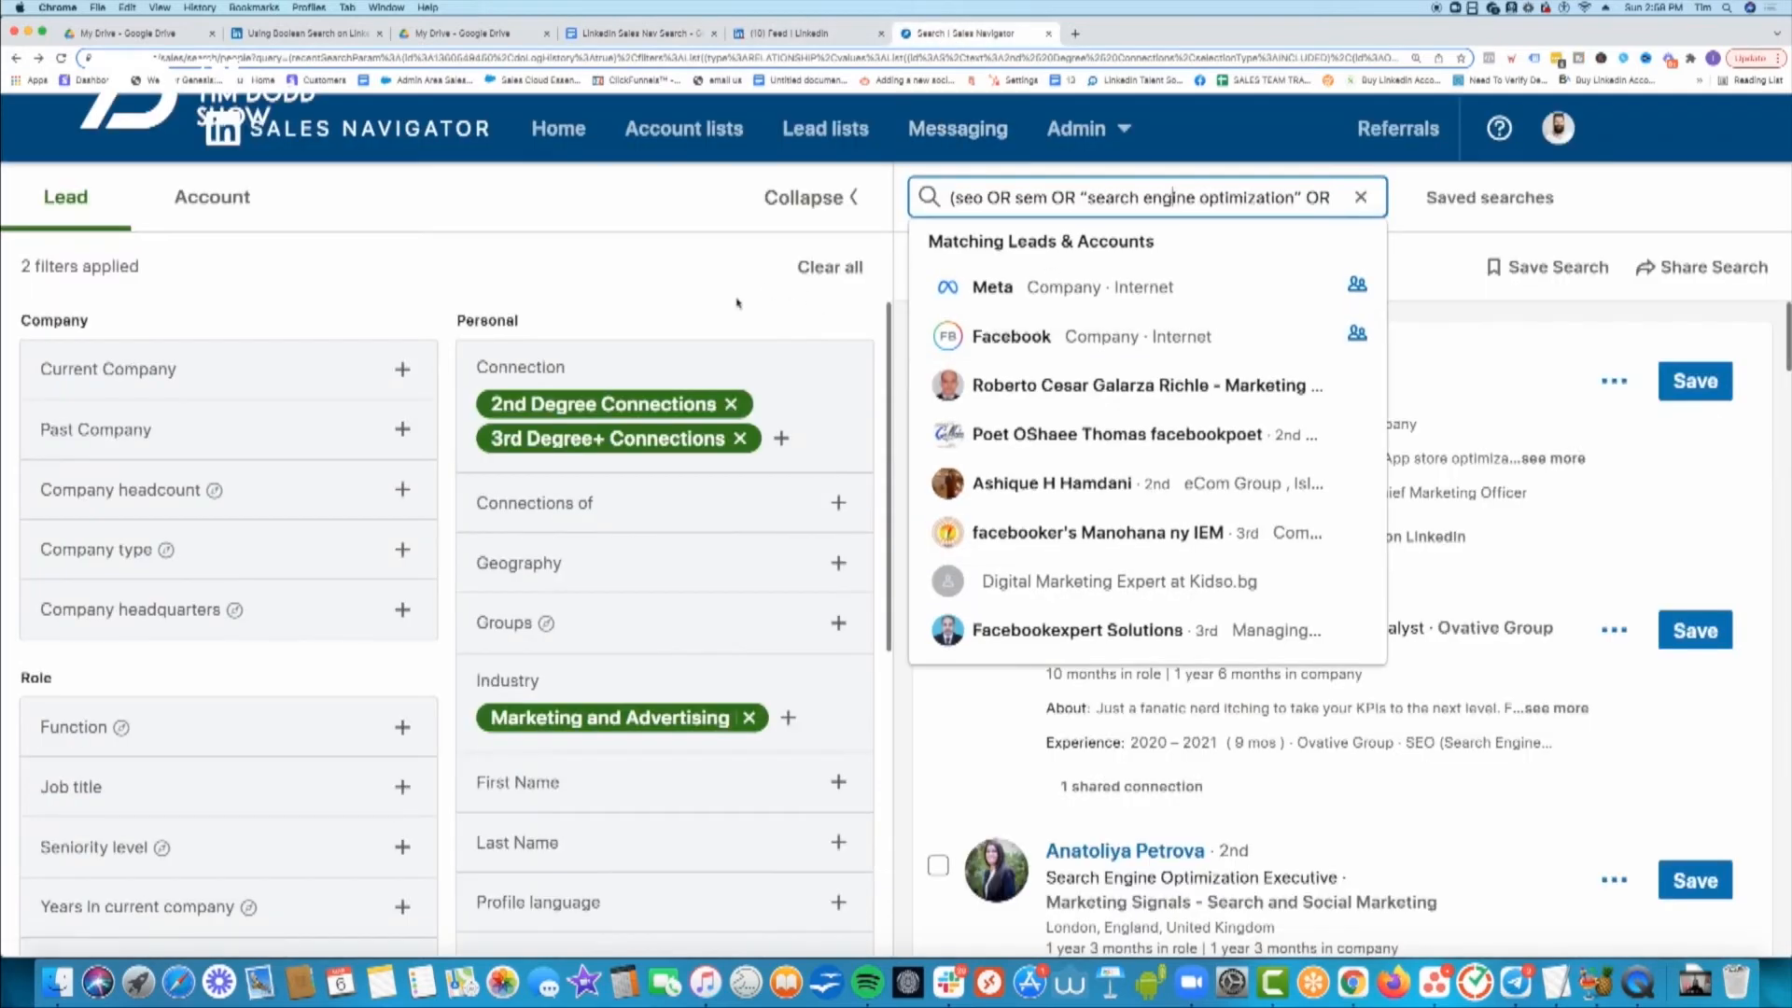
{"action": "scroll", "coordinate": [721, 315], "scroll_direction": "down", "scroll_amount": 1}
{"action": "left_click", "coordinate": [699, 286]}
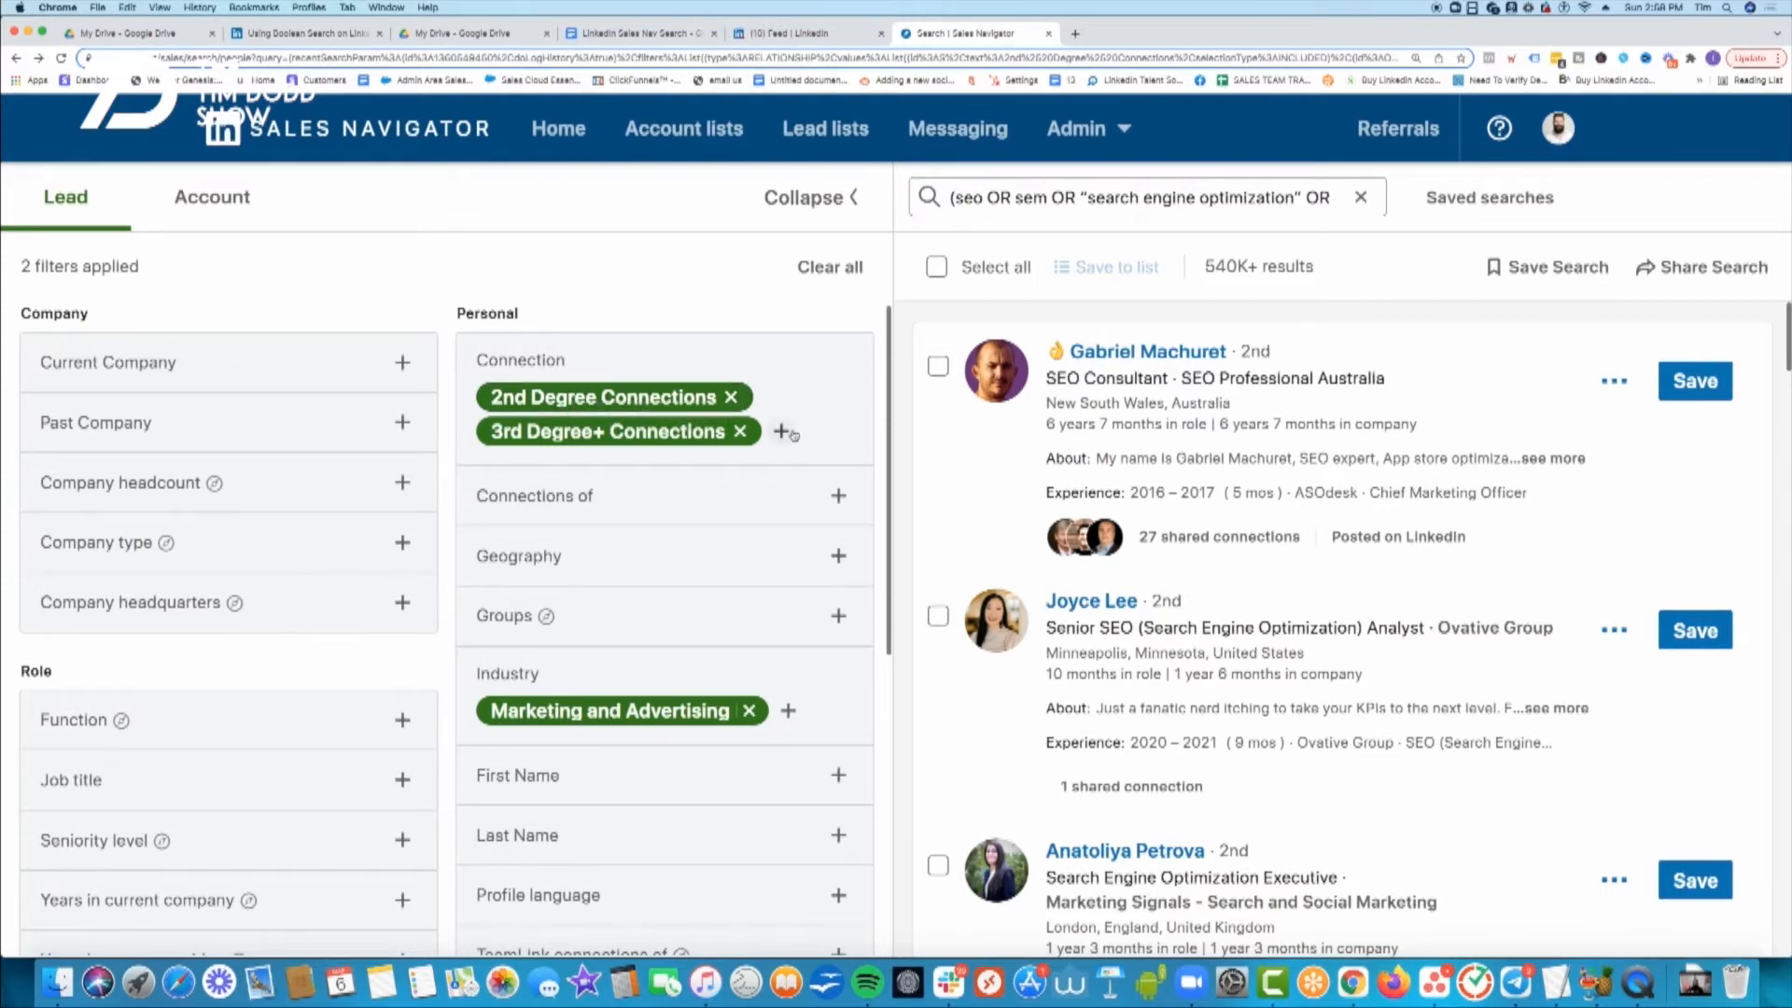
{"action": "left_click", "coordinate": [741, 431]}
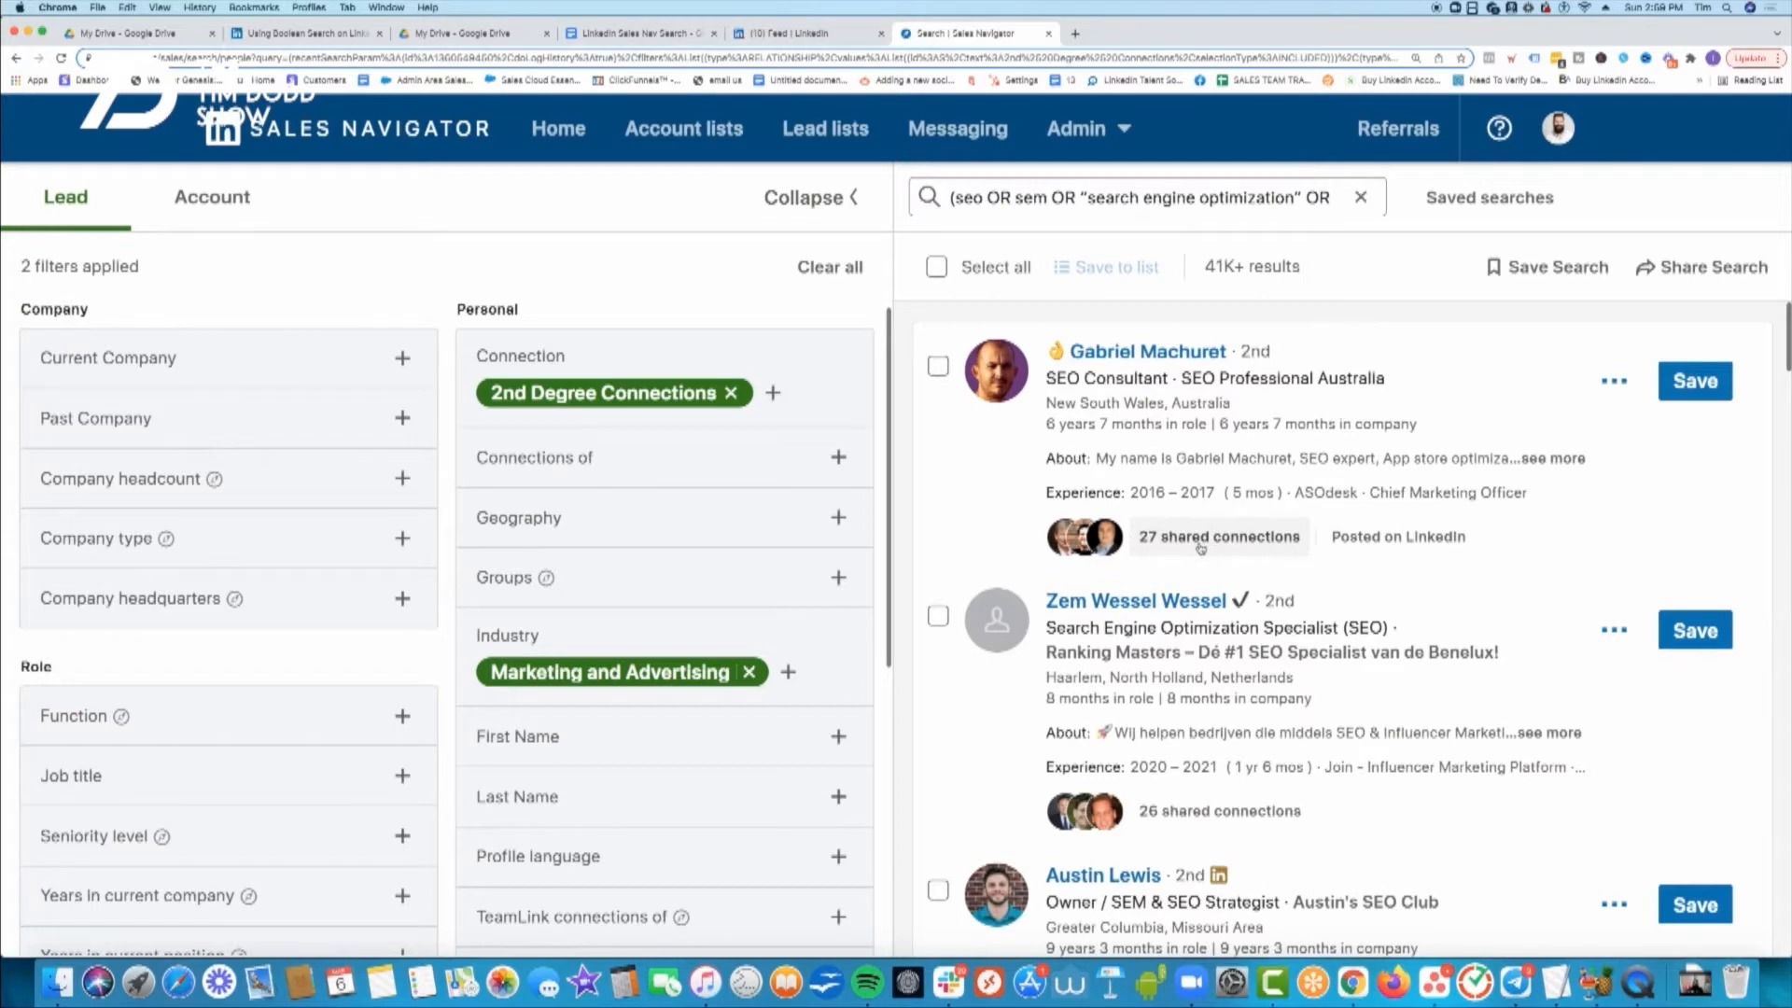
{"action": "scroll", "coordinate": [1251, 550], "scroll_direction": "down", "scroll_amount": 3}
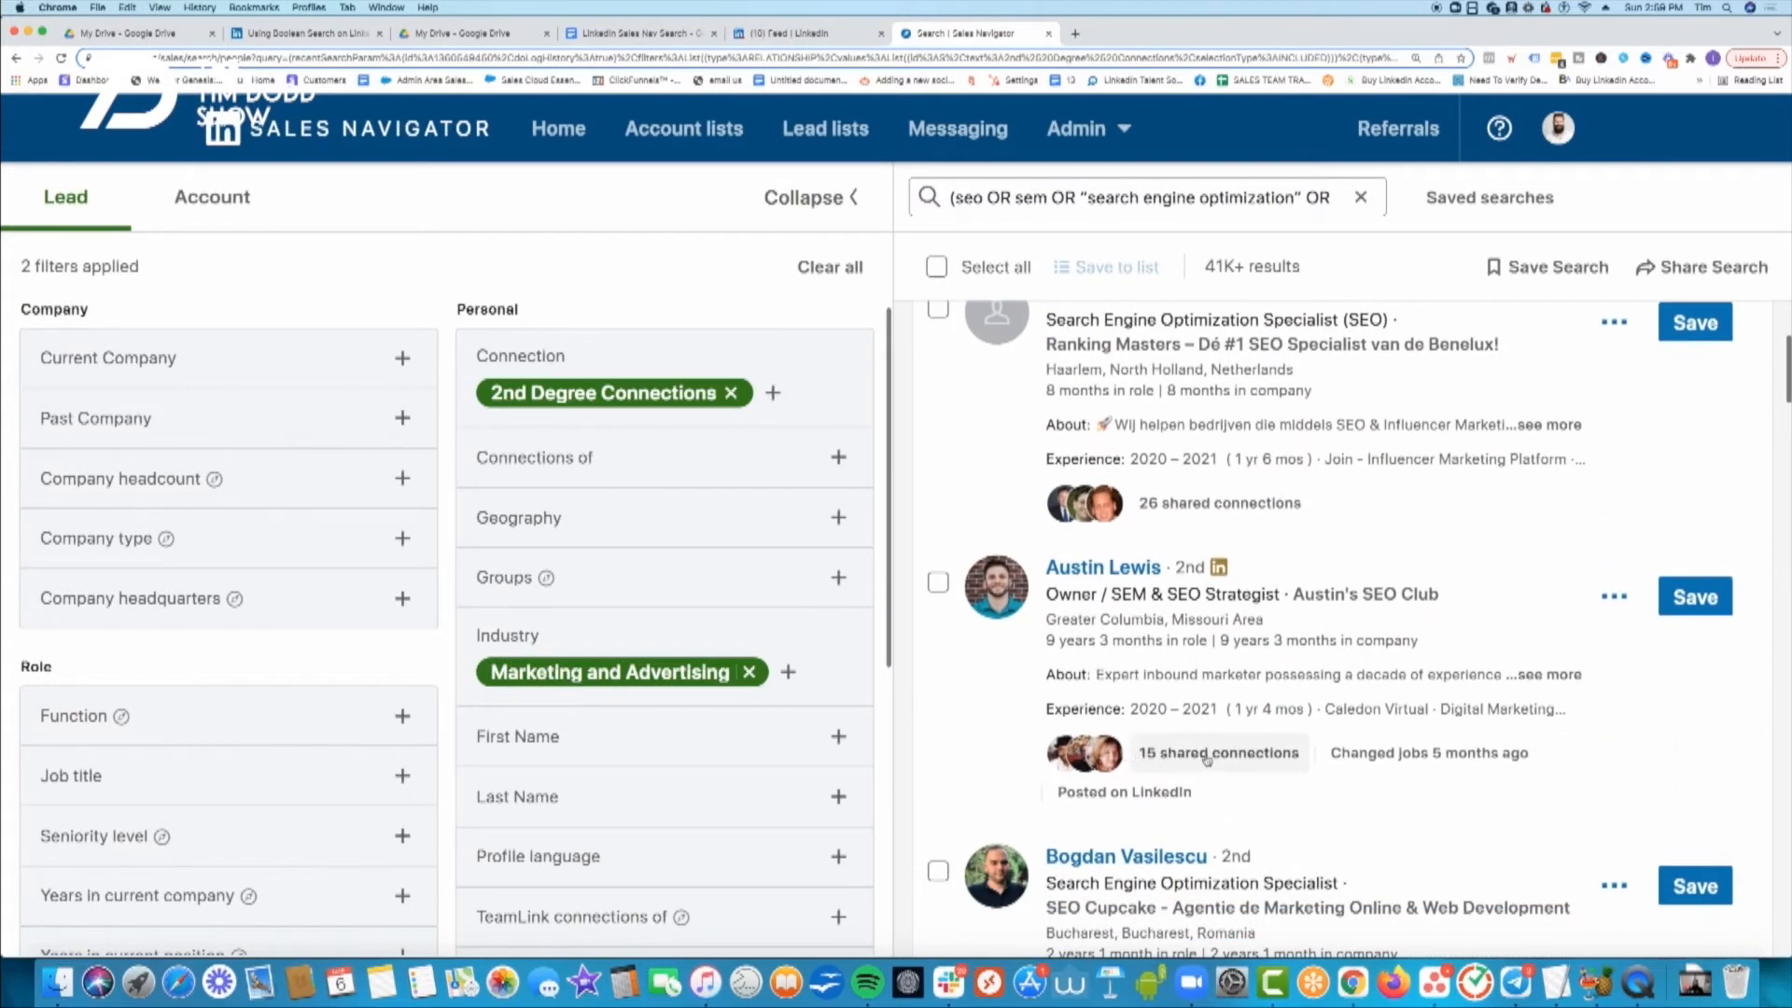
{"action": "scroll", "coordinate": [1205, 756], "scroll_direction": "down", "scroll_amount": 3}
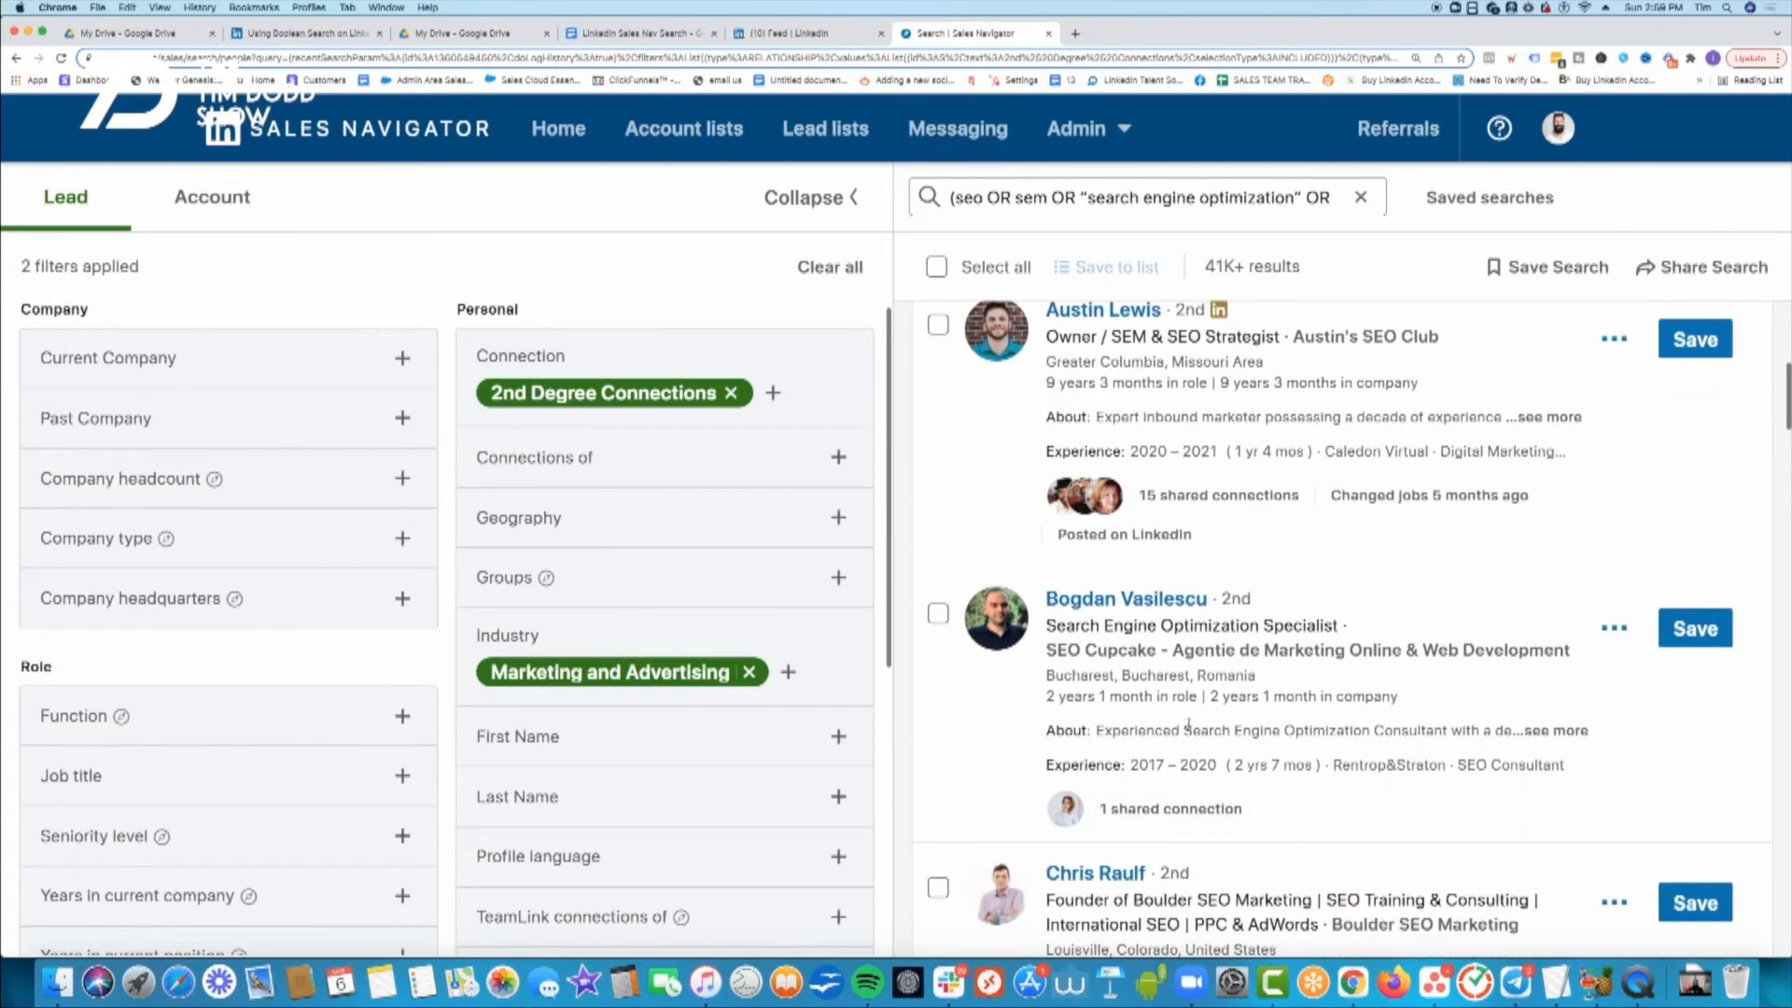
{"action": "scroll", "coordinate": [1147, 803], "scroll_direction": "up", "scroll_amount": 6}
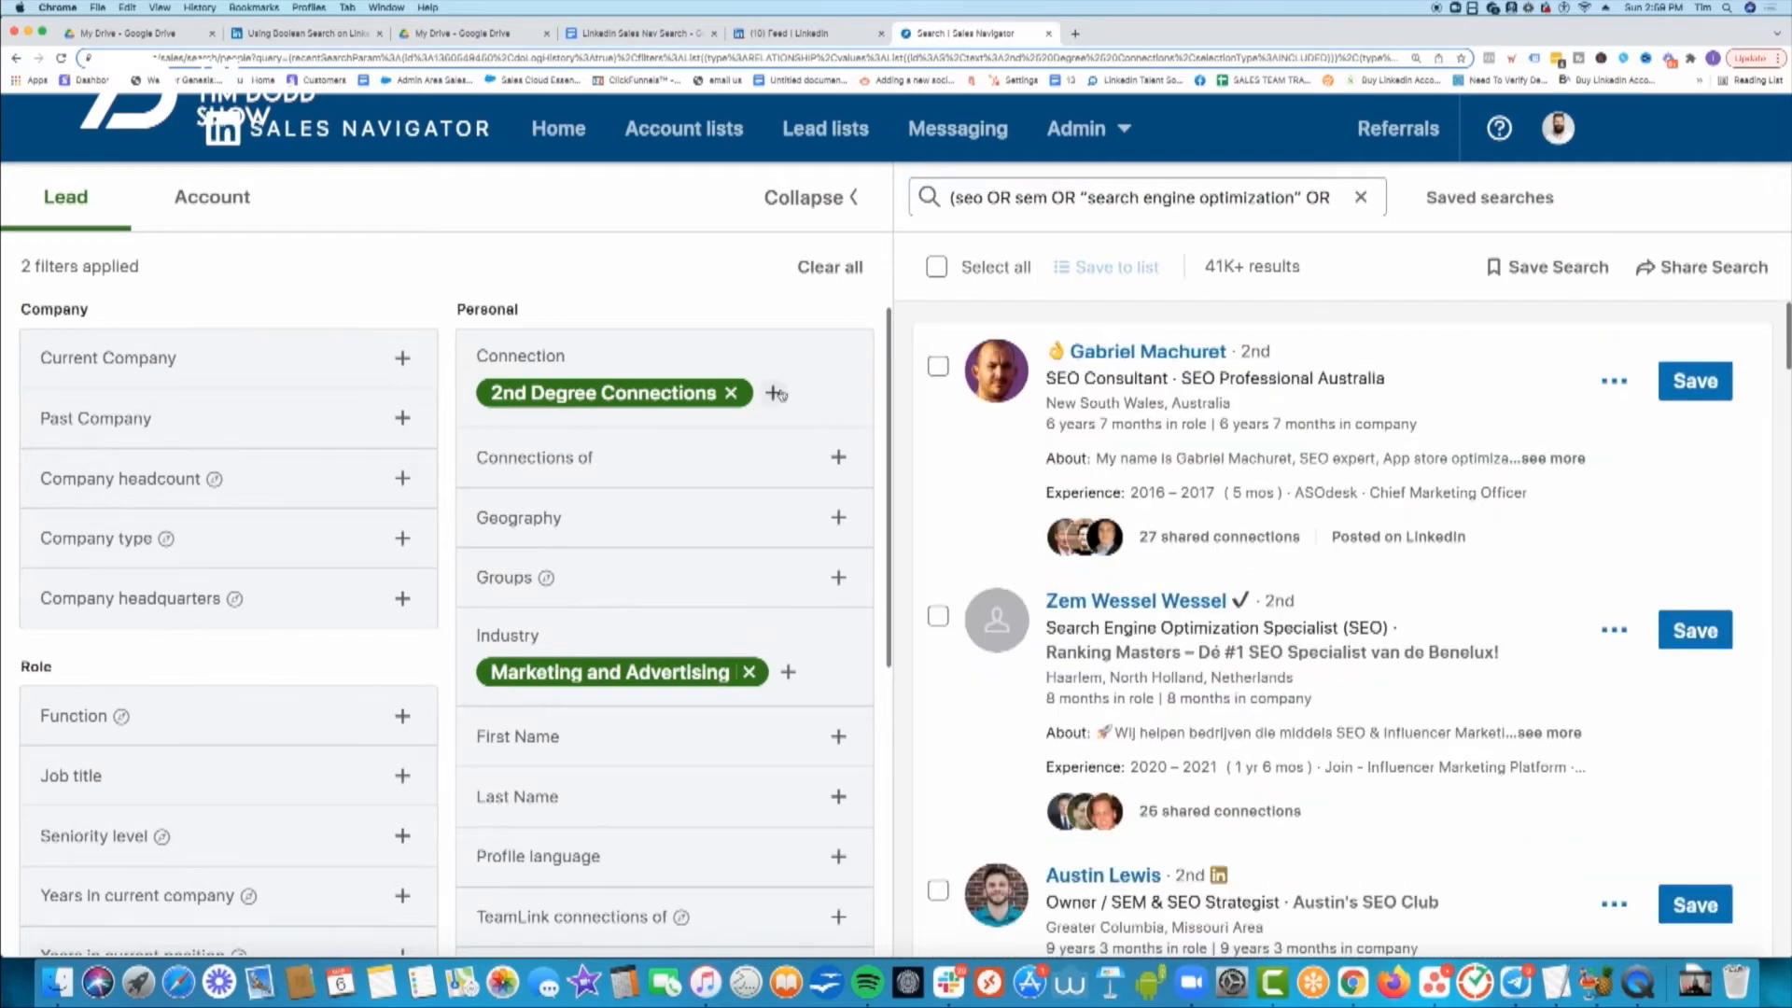
{"action": "left_click", "coordinate": [775, 393]}
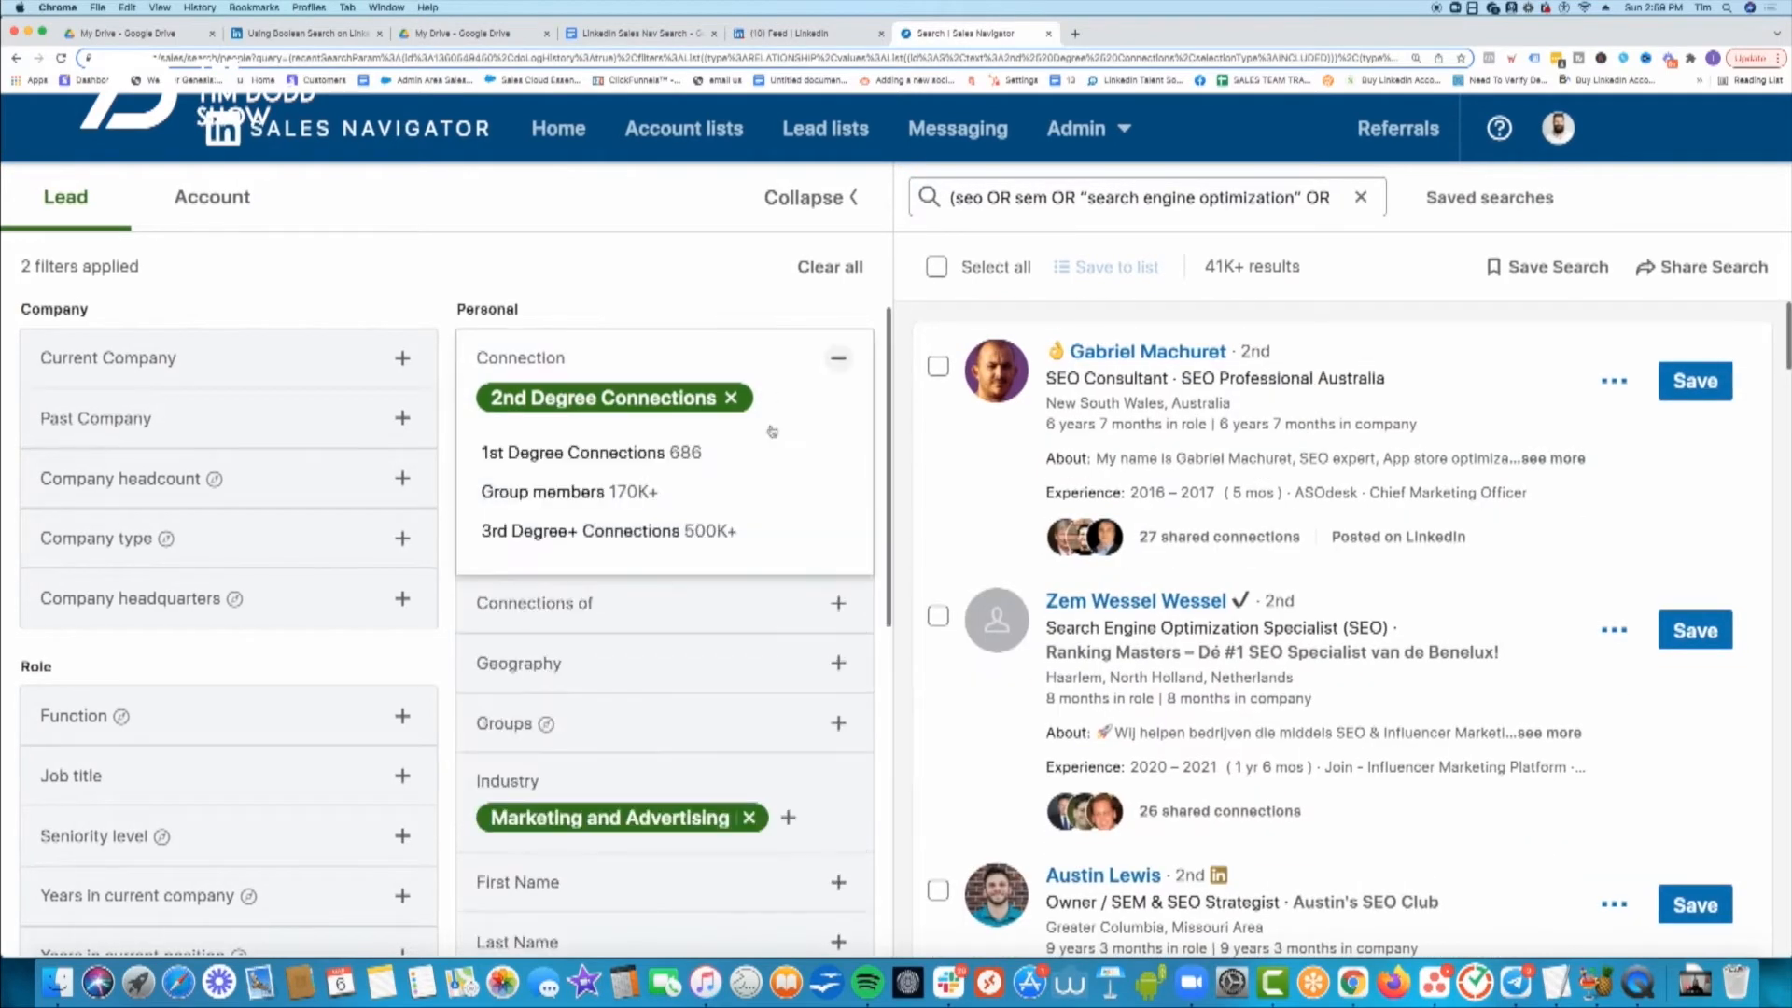
{"action": "left_click", "coordinate": [644, 533]}
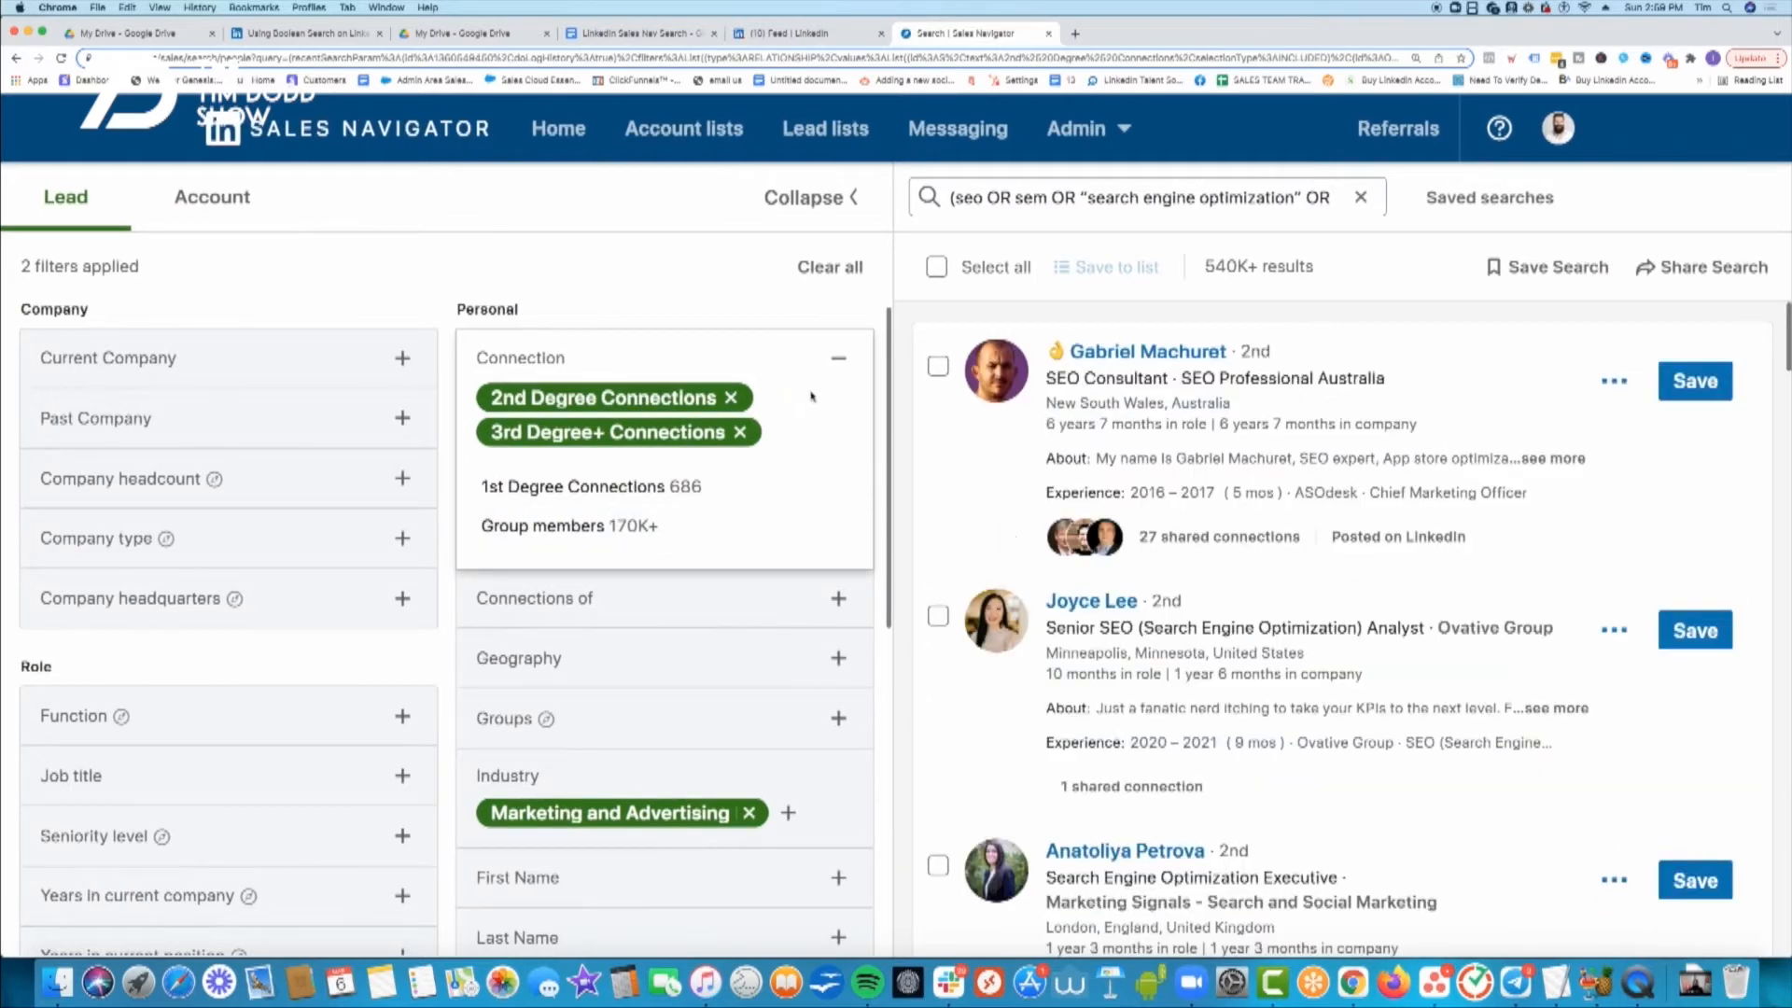
- Remove the 2nd Degree Connections filter to examine the 3rd-degree leads, and add it back
{"action": "left_click", "coordinate": [731, 399]}
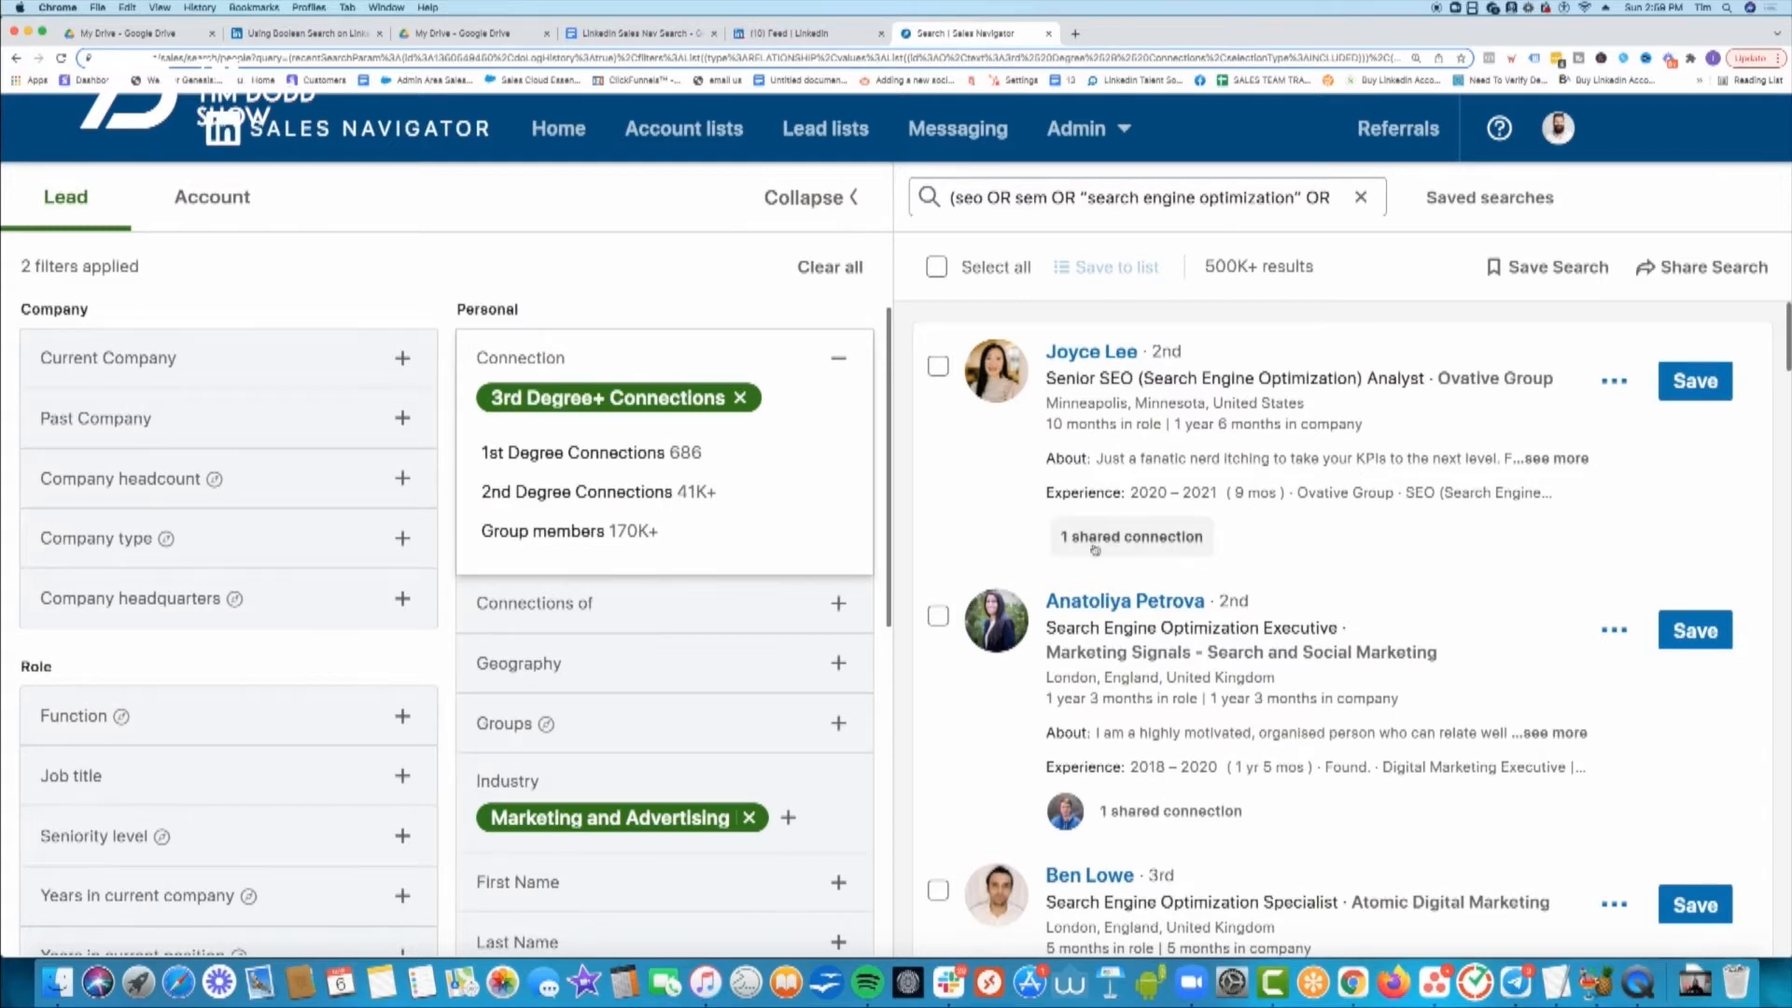
{"action": "scroll", "coordinate": [1199, 551], "scroll_direction": "down", "scroll_amount": 3}
{"action": "scroll", "coordinate": [1202, 551], "scroll_direction": "down", "scroll_amount": 1}
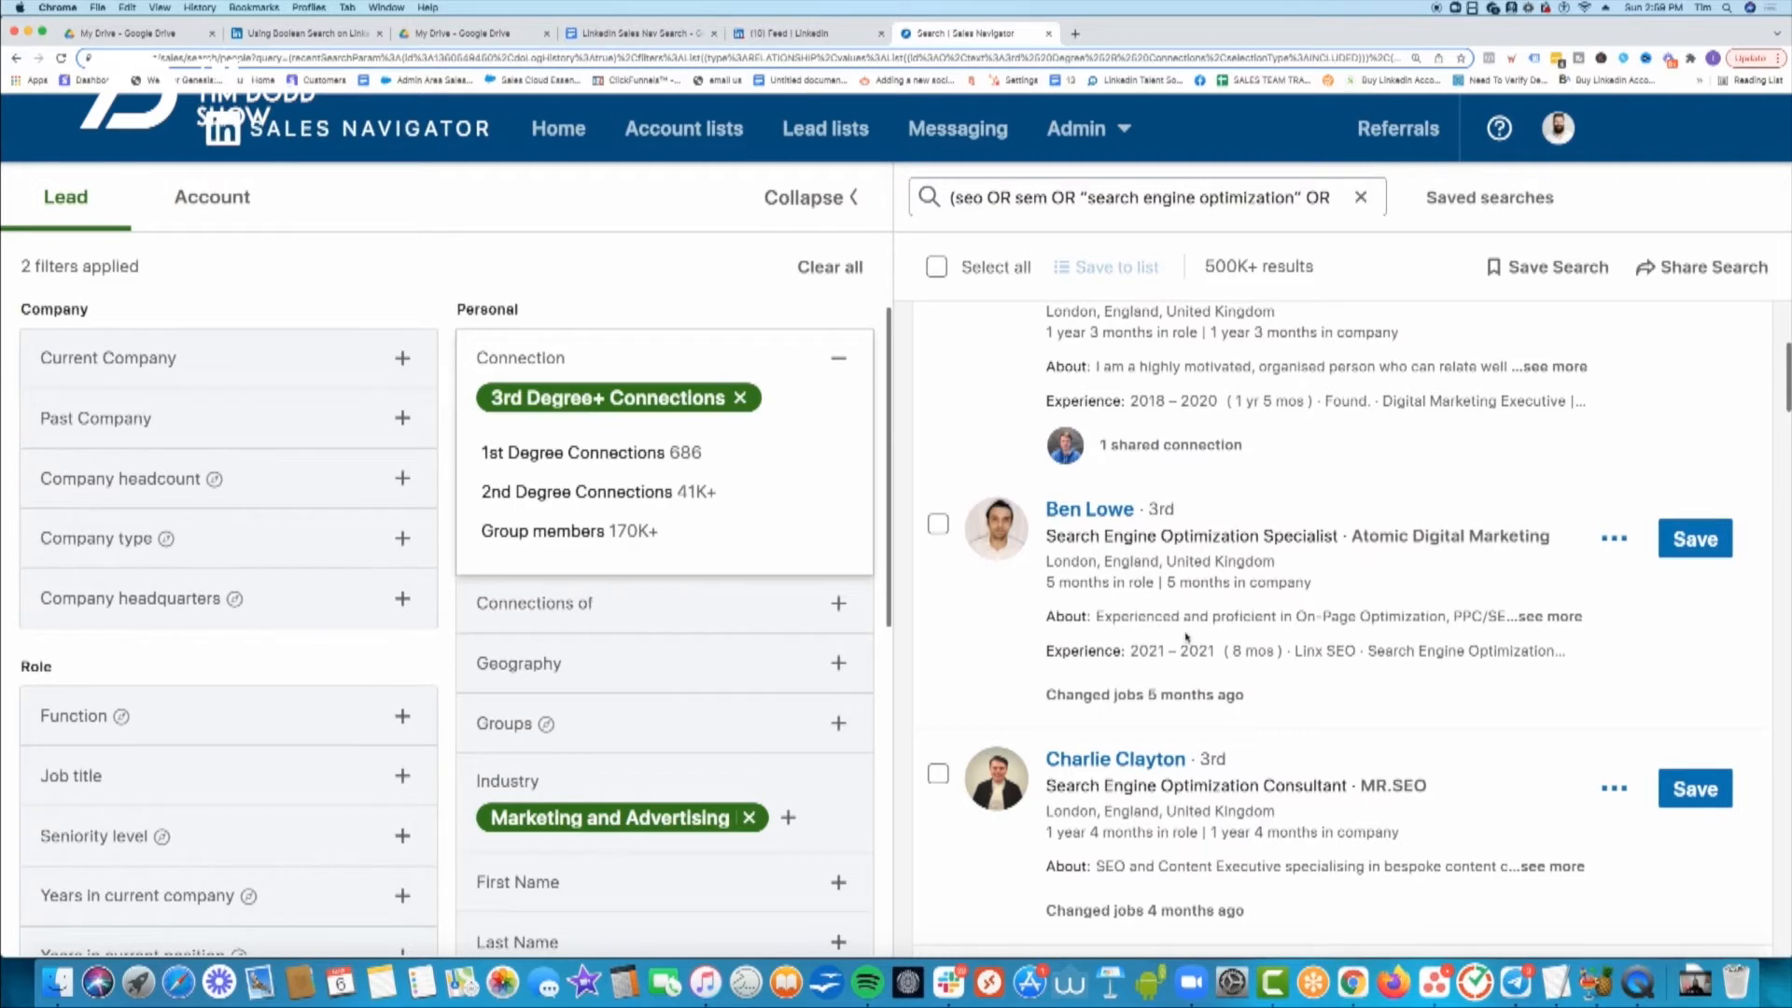
{"action": "scroll", "coordinate": [1186, 637], "scroll_direction": "down", "scroll_amount": 2}
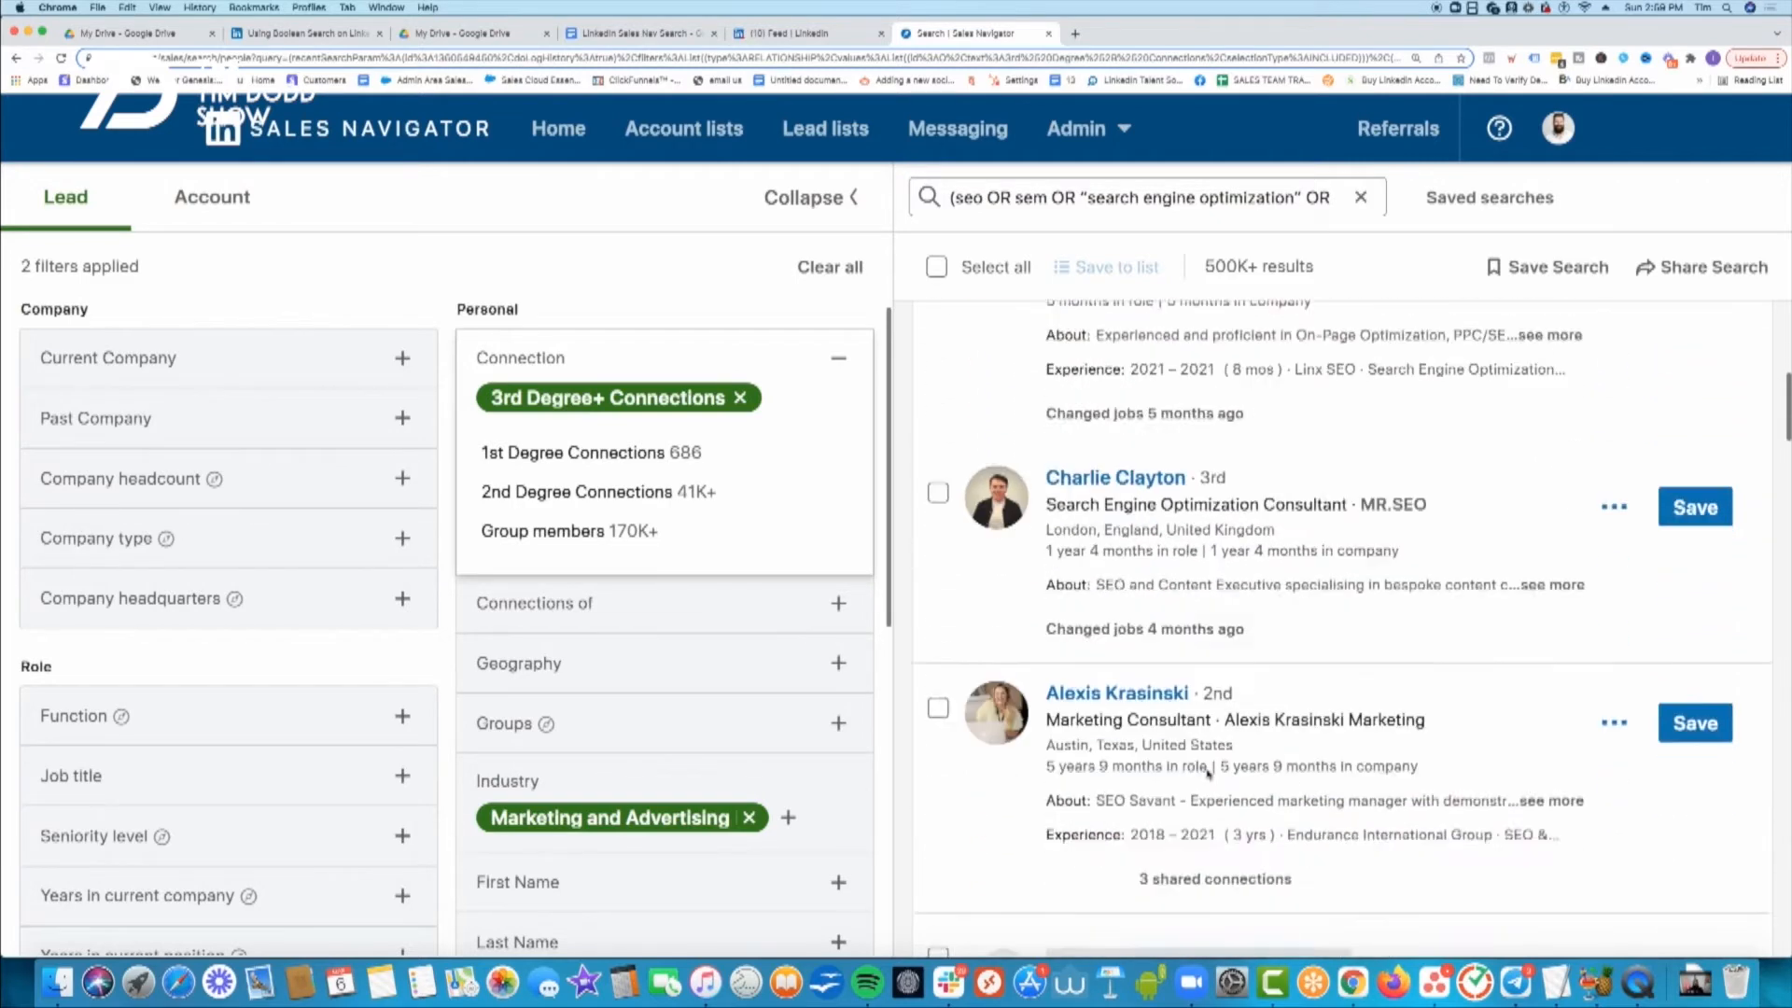
{"action": "left_click", "coordinate": [658, 493]}
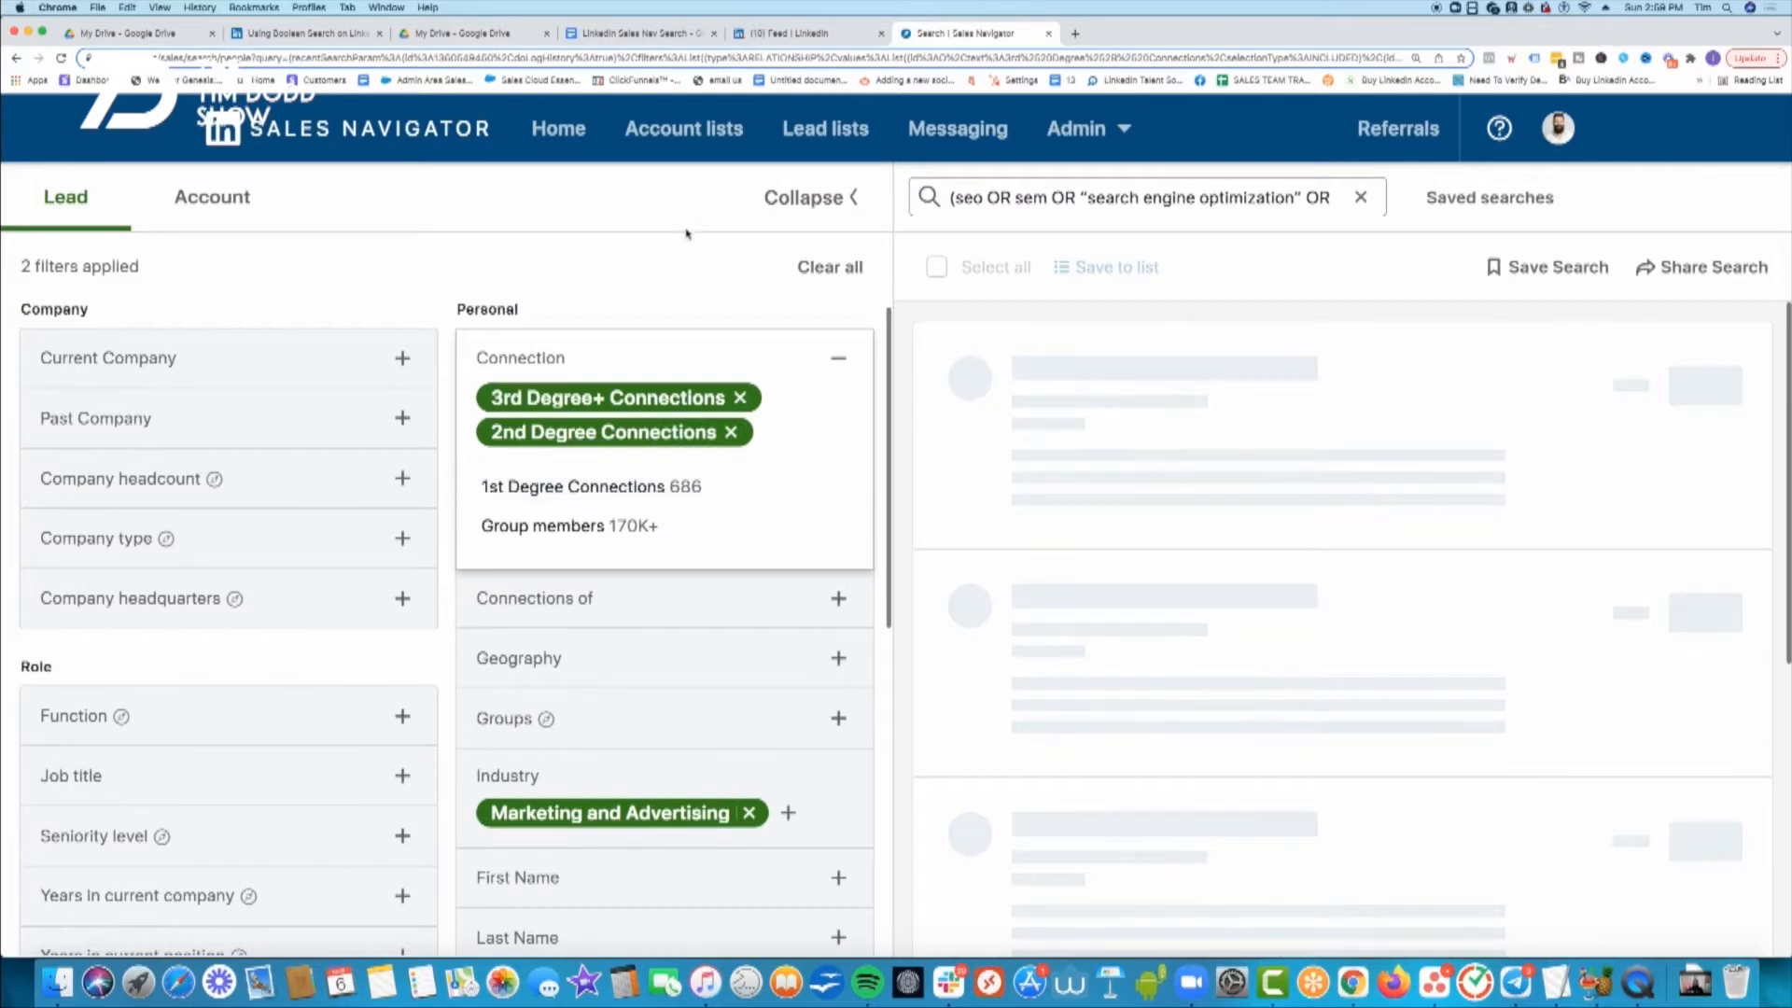
- Switch to the Google Docs notes and highlight the Industry entry with its Marketing & Advertising example
{"action": "left_click", "coordinate": [621, 33]}
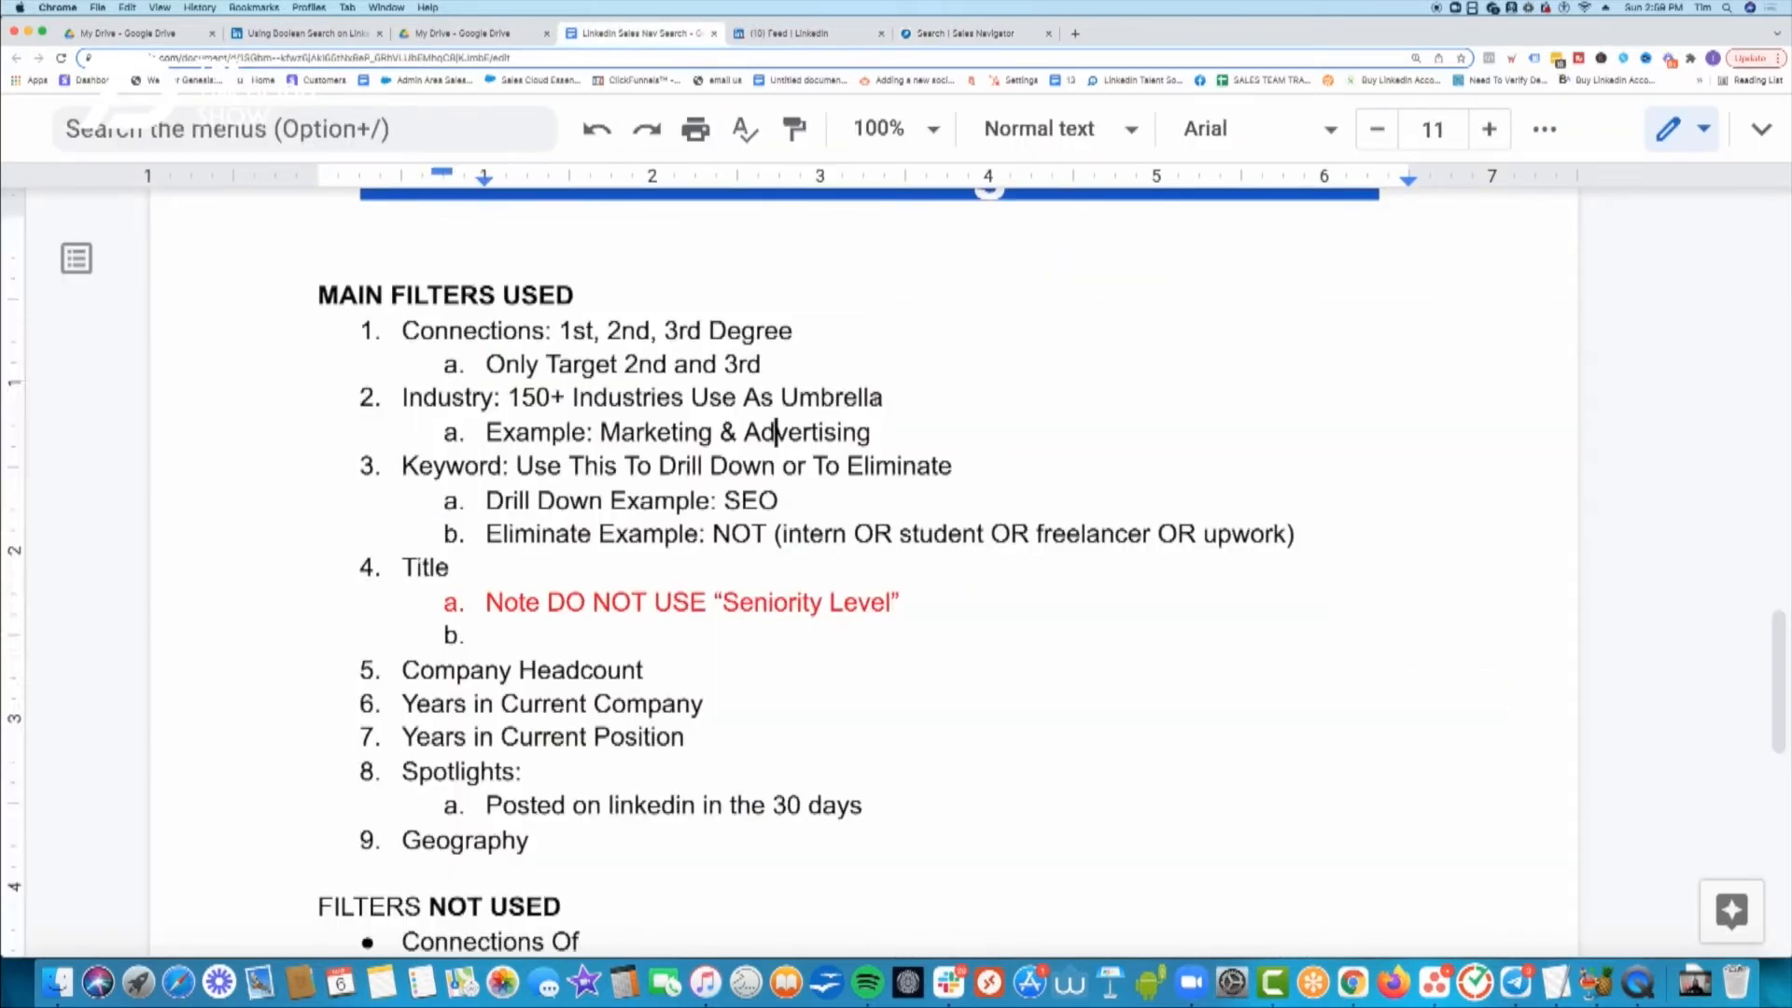
{"action": "left_click_drag", "start_coordinate": [883, 398], "coordinate": [364, 363]}
{"action": "left_click_drag", "start_coordinate": [888, 432], "coordinate": [371, 396]}
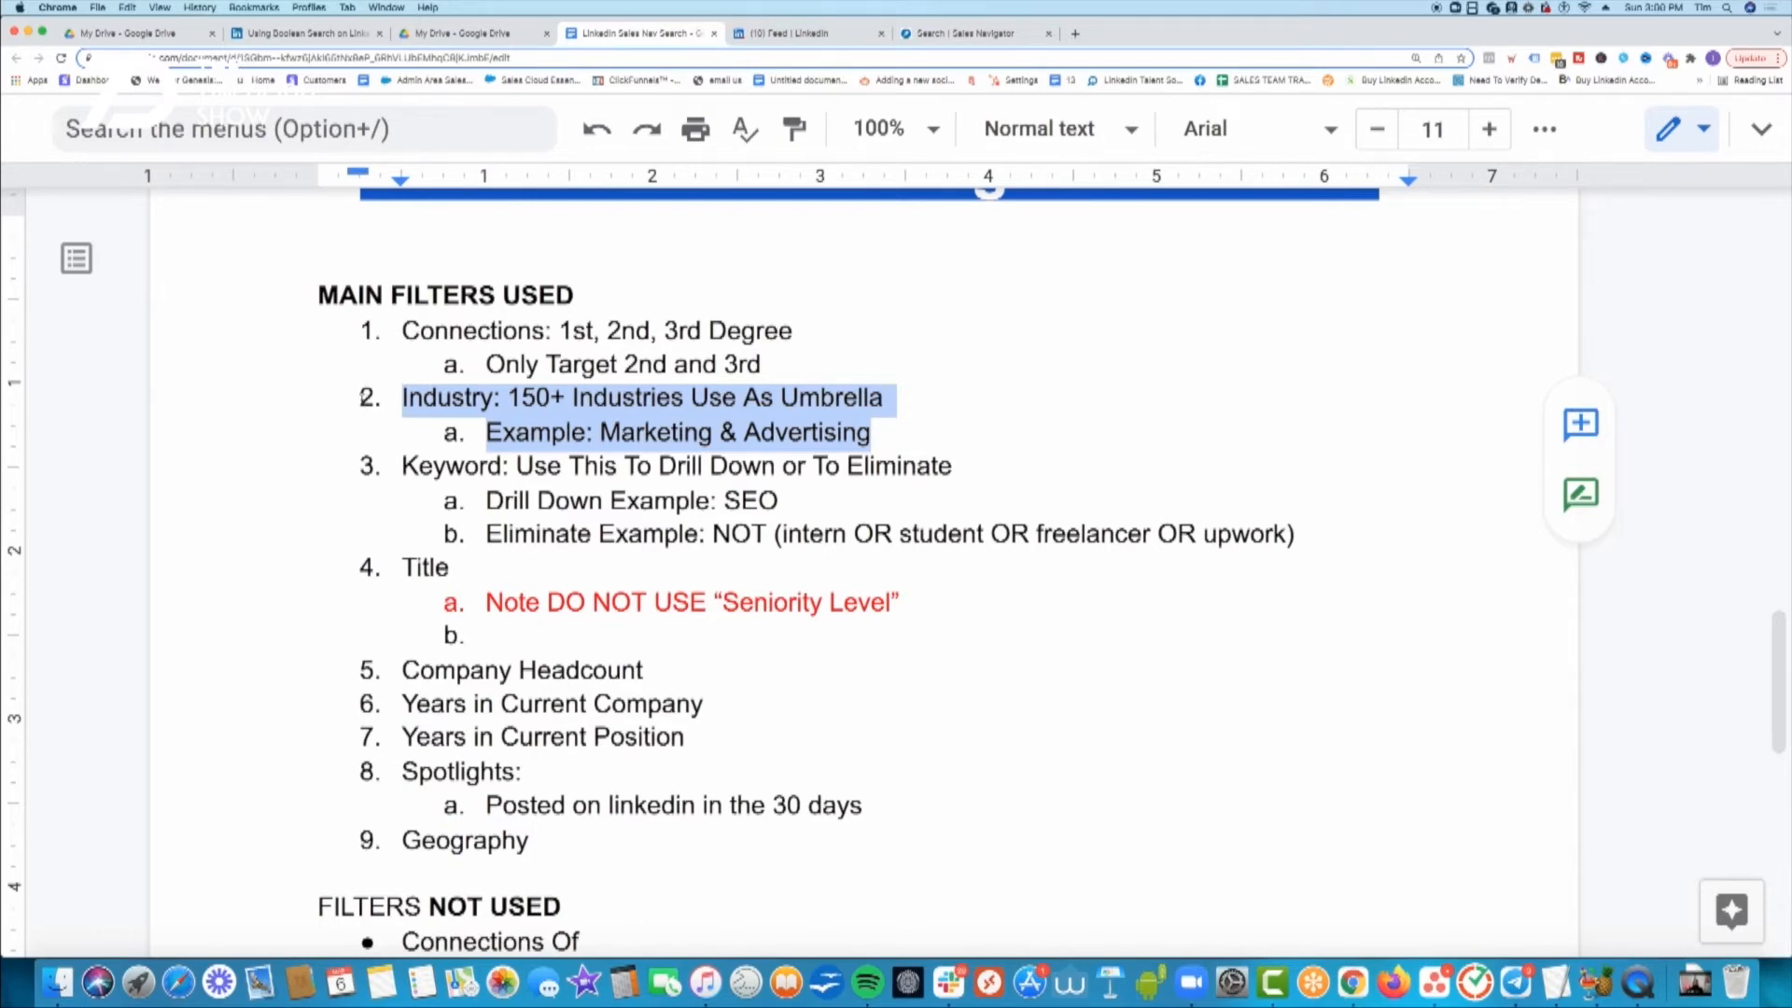
- Highlight the Keyword entry's drill-down and eliminate examples, and place the cursor in the empty sub-item under Title
{"action": "left_click", "coordinate": [738, 496]}
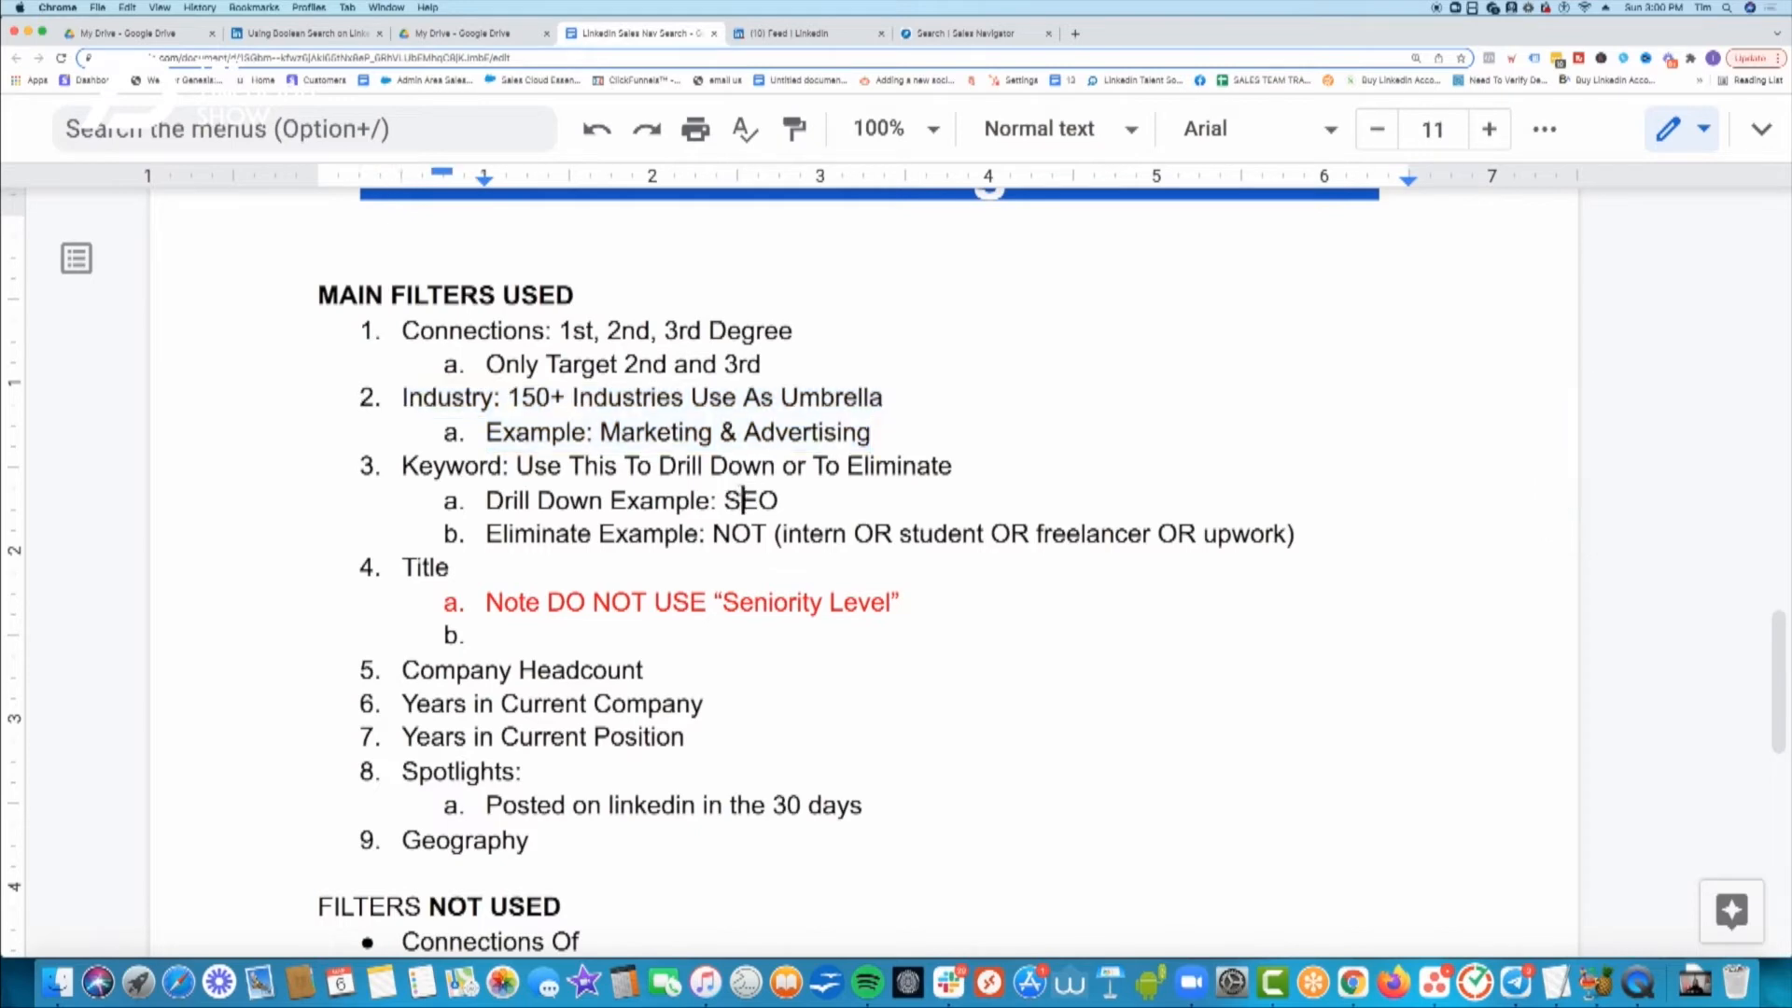
{"action": "scroll", "coordinate": [740, 496], "scroll_direction": "down", "scroll_amount": 1}
{"action": "left_click", "coordinate": [816, 491]}
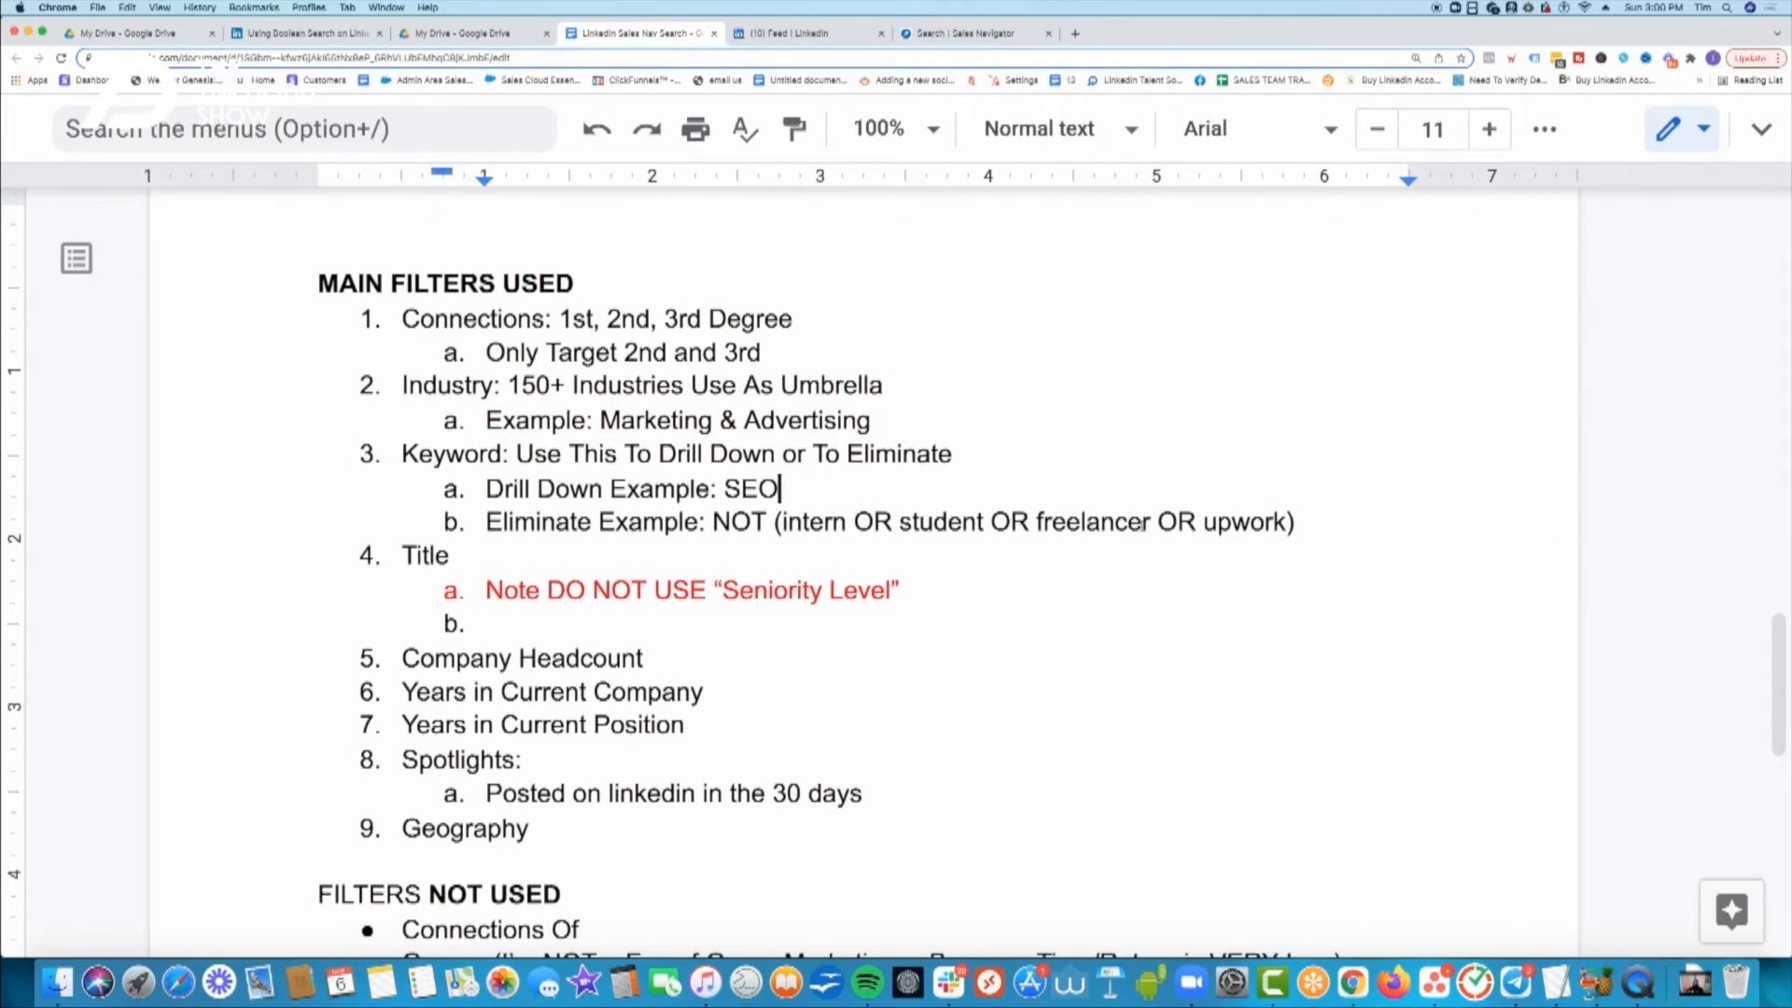
{"action": "key", "text": "alt+shift+Down"}
{"action": "left_click_drag", "start_coordinate": [822, 486], "coordinate": [433, 479]}
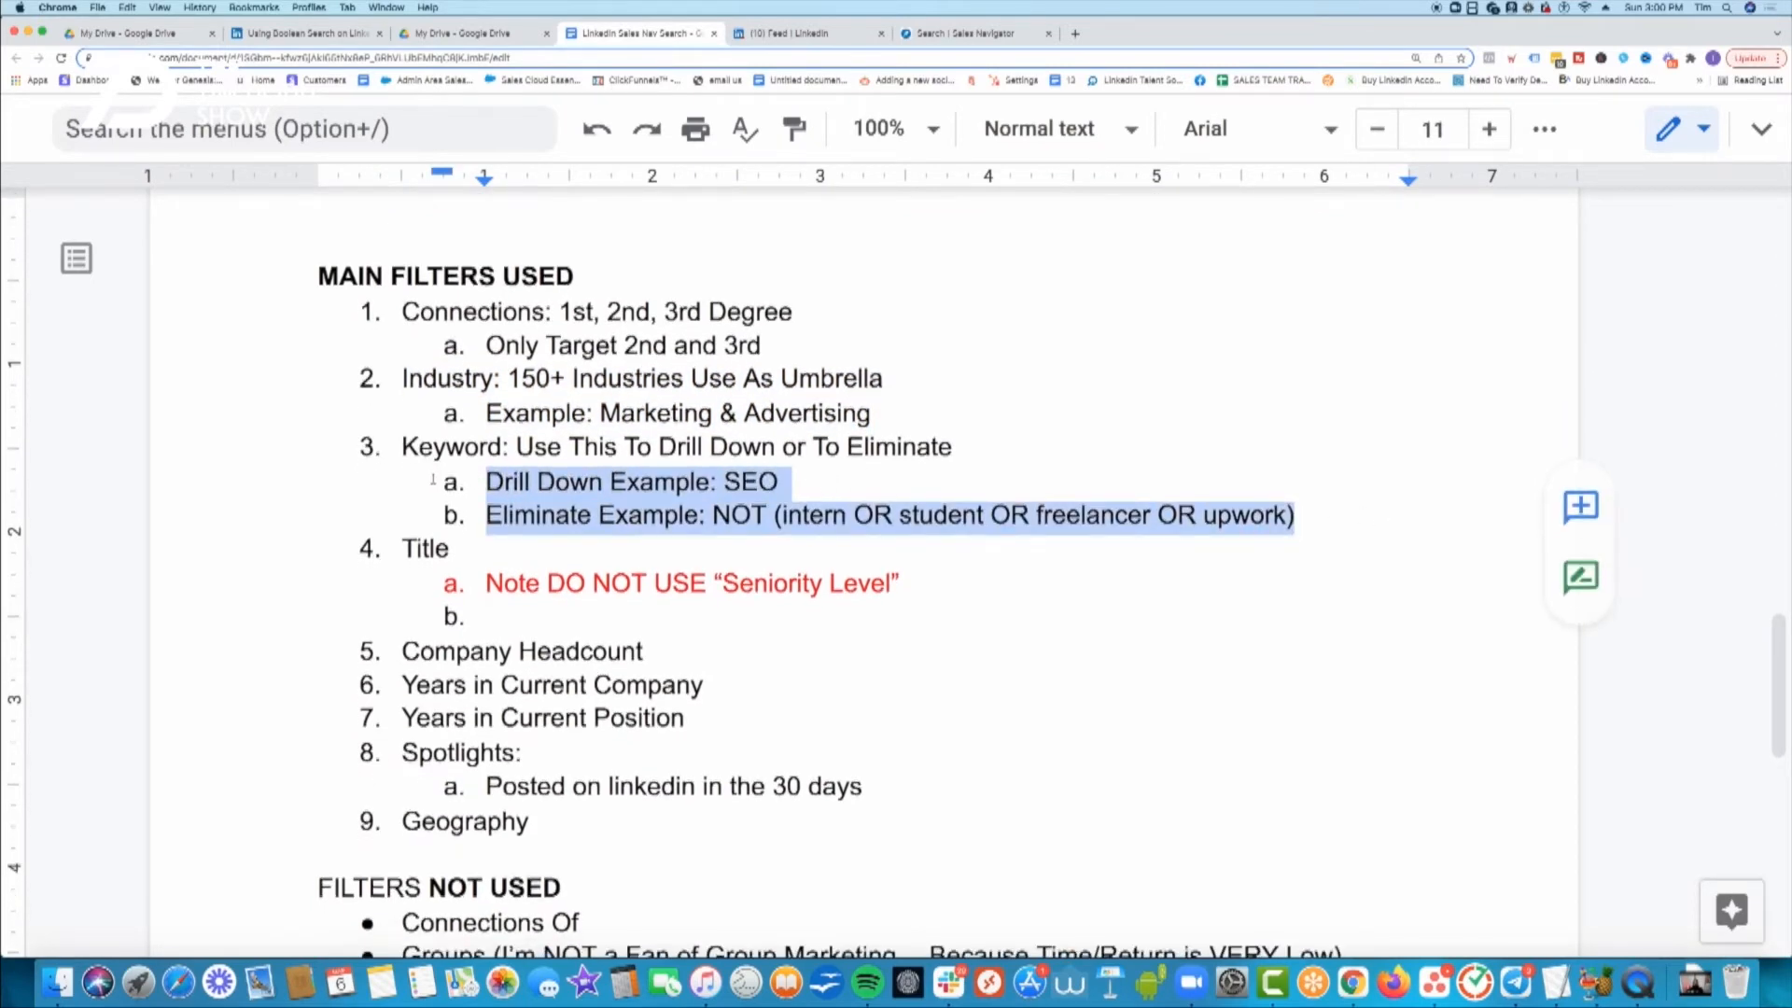
{"action": "scroll", "coordinate": [500, 457], "scroll_direction": "down", "scroll_amount": 3}
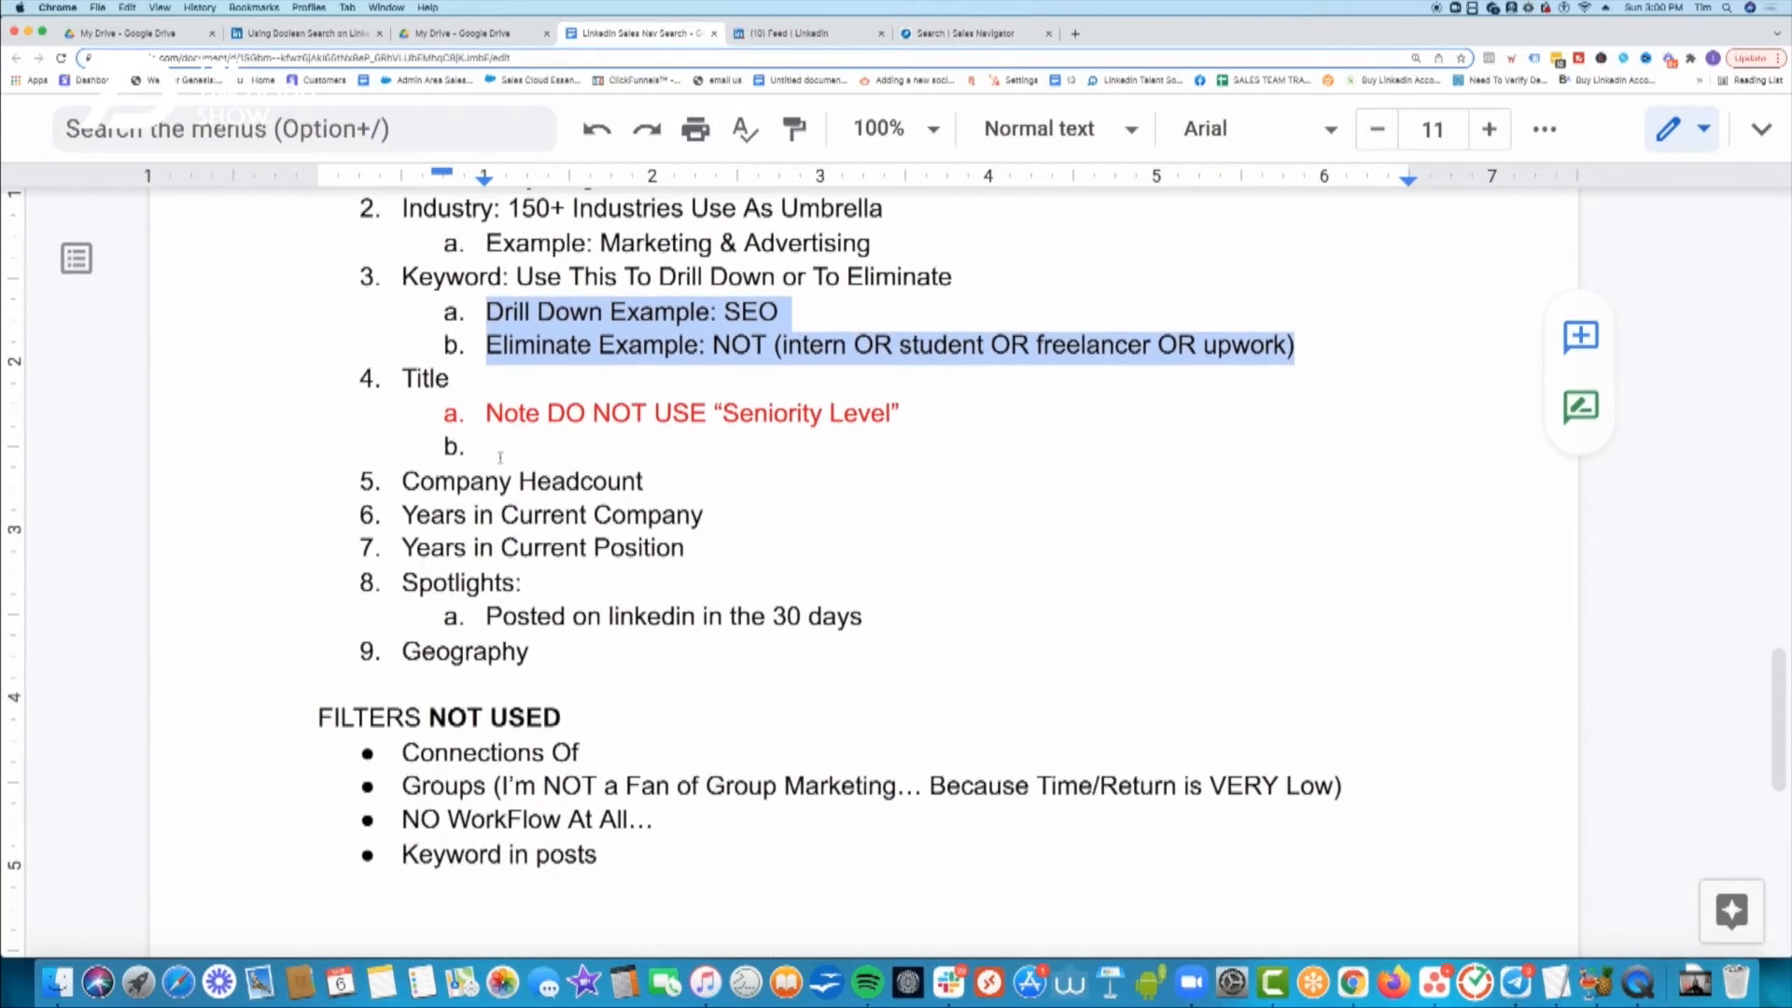
{"action": "left_click", "coordinate": [507, 452]}
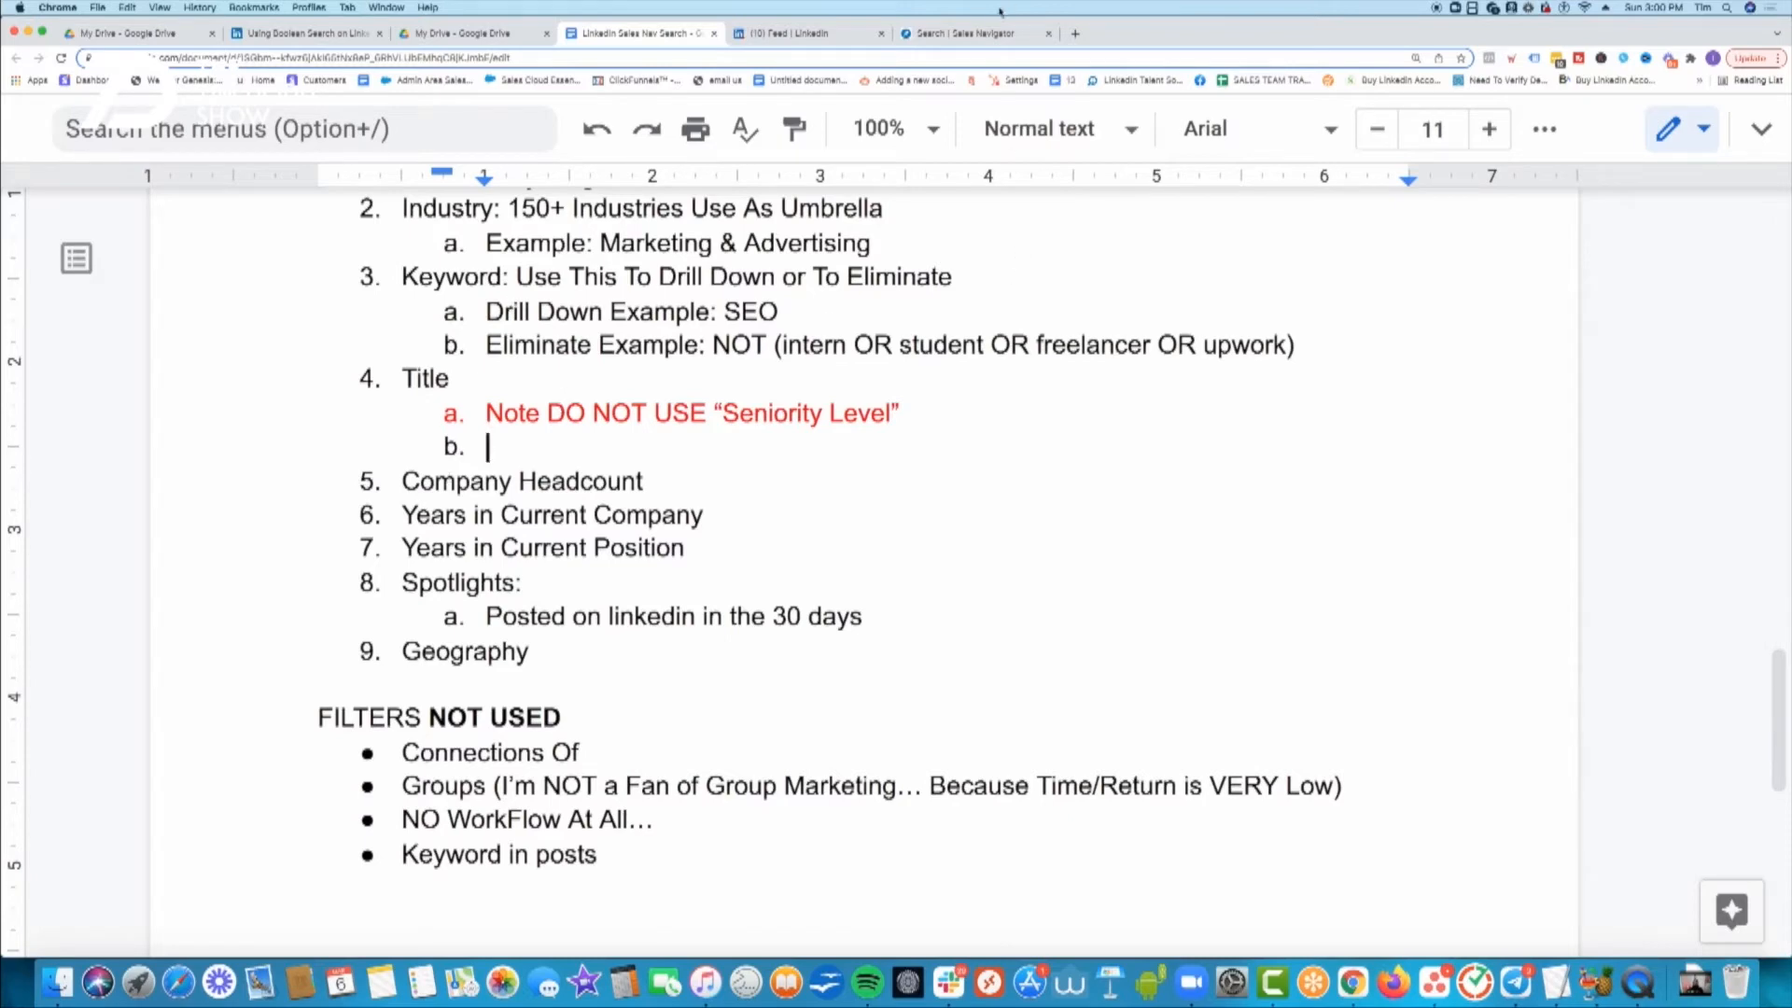
- Switch to Sales Navigator and examine the options of the Seniority level filter
{"action": "left_click", "coordinate": [949, 38]}
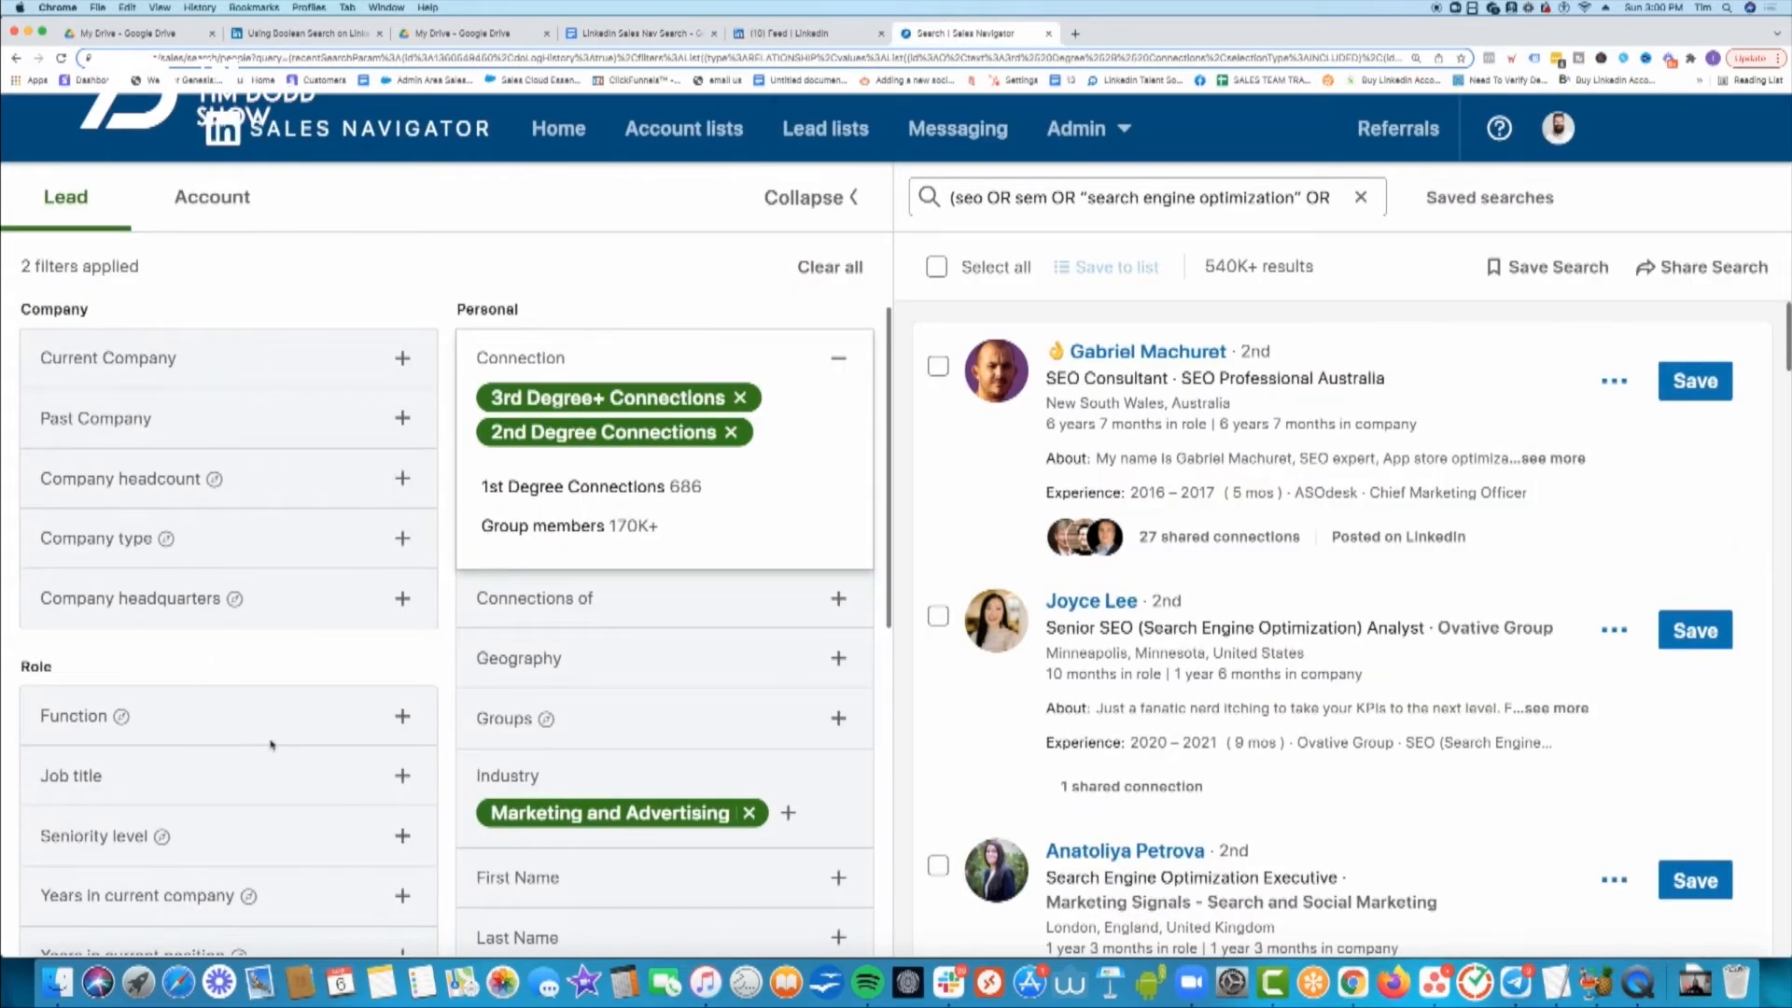
{"action": "scroll", "coordinate": [270, 744], "scroll_direction": "down", "scroll_amount": 3}
{"action": "scroll", "coordinate": [270, 744], "scroll_direction": "up", "scroll_amount": 1}
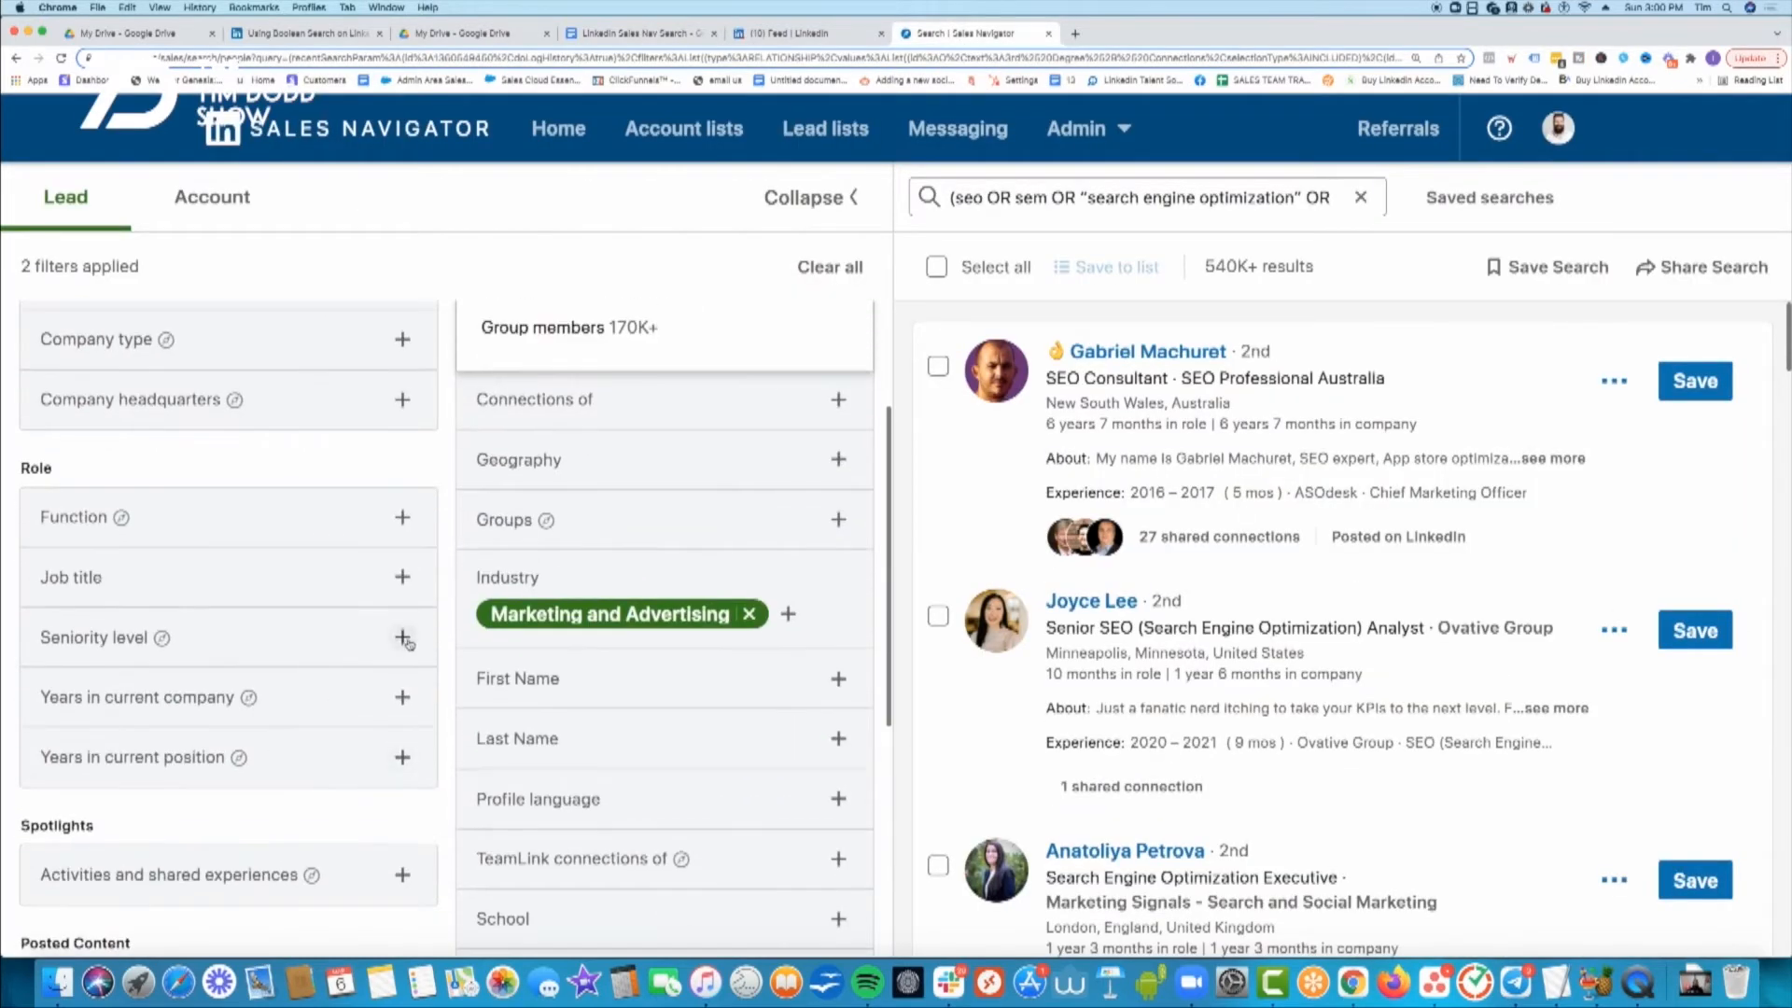
{"action": "left_click", "coordinate": [402, 638]}
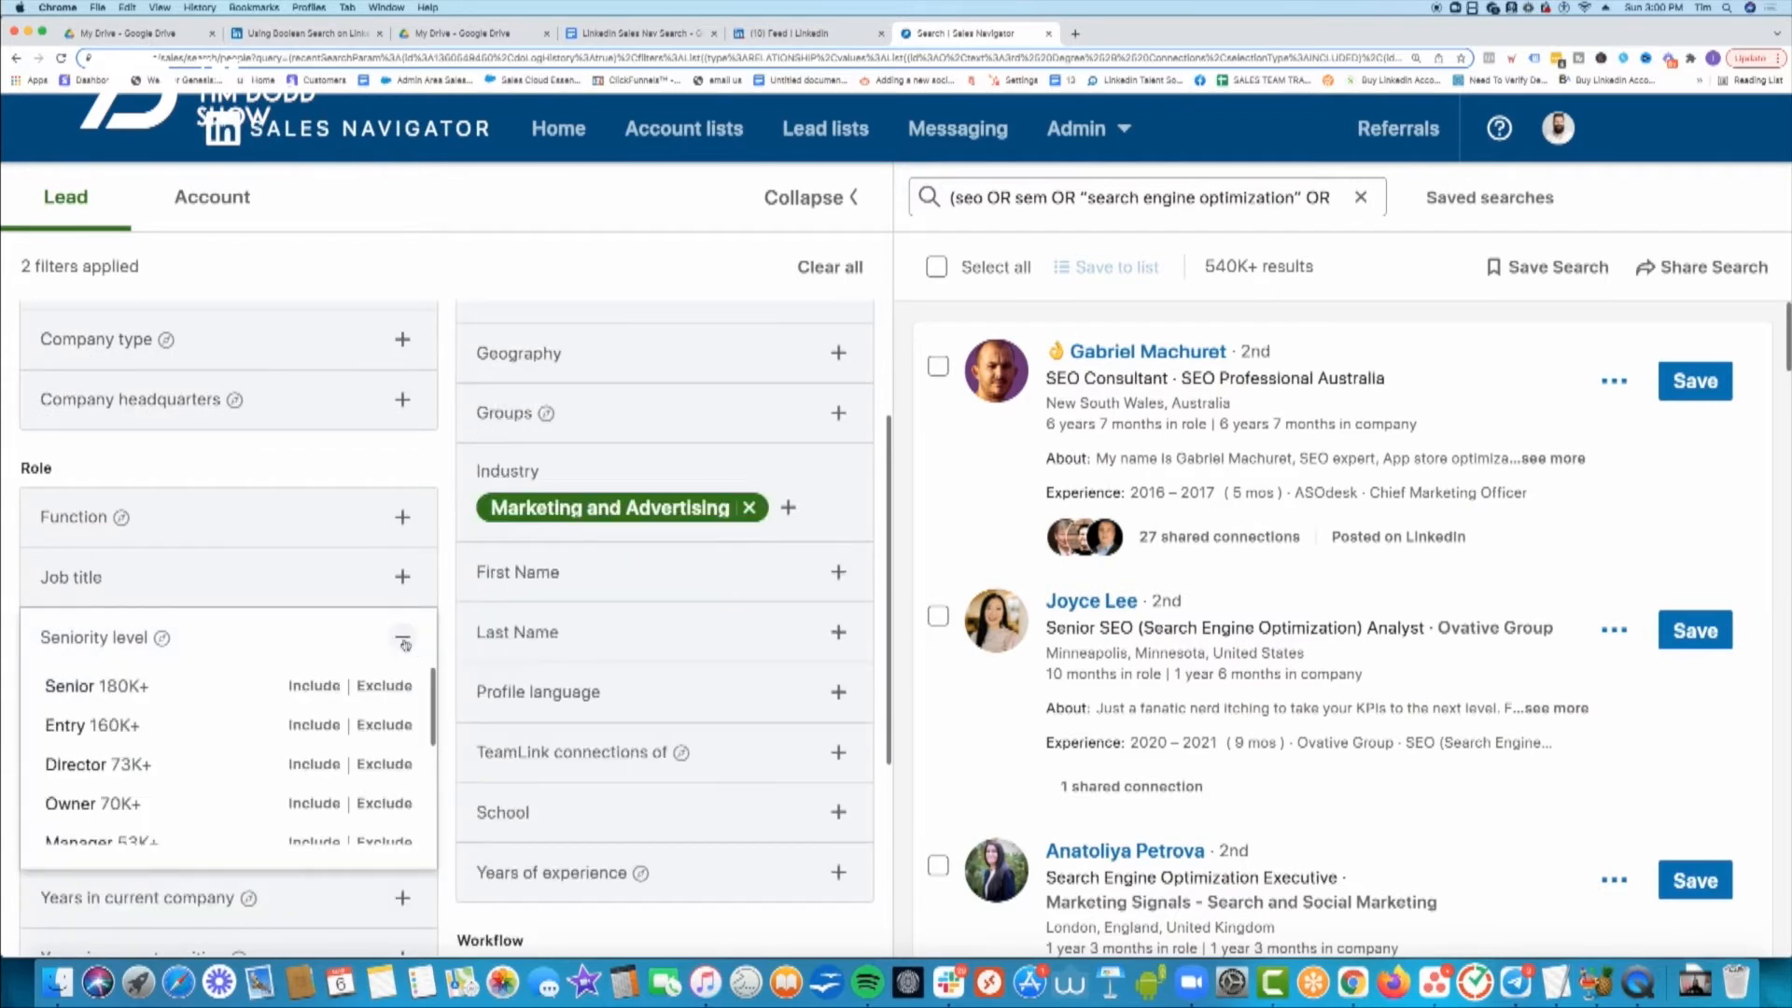
{"action": "scroll", "coordinate": [218, 725], "scroll_direction": "down", "scroll_amount": 2}
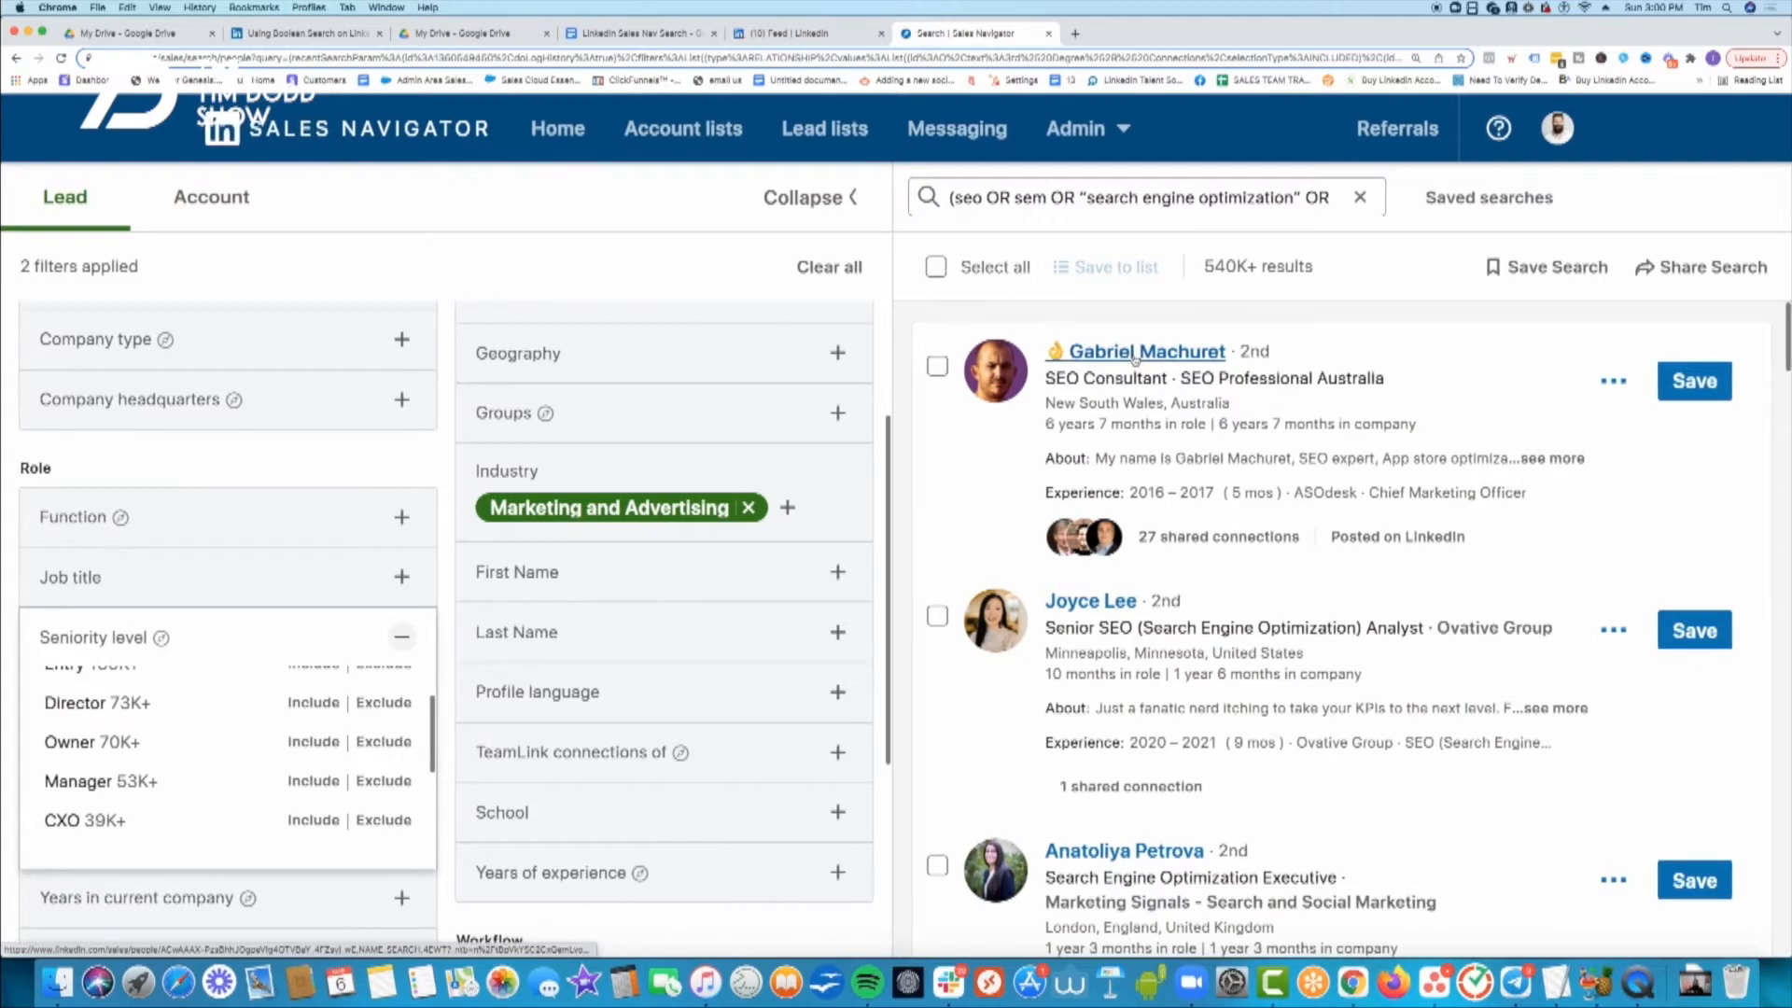
- Open the first lead's profile from the search results and examine the current and past positions in the experience section
{"action": "scroll", "coordinate": [1120, 358], "scroll_direction": "down", "scroll_amount": 1}
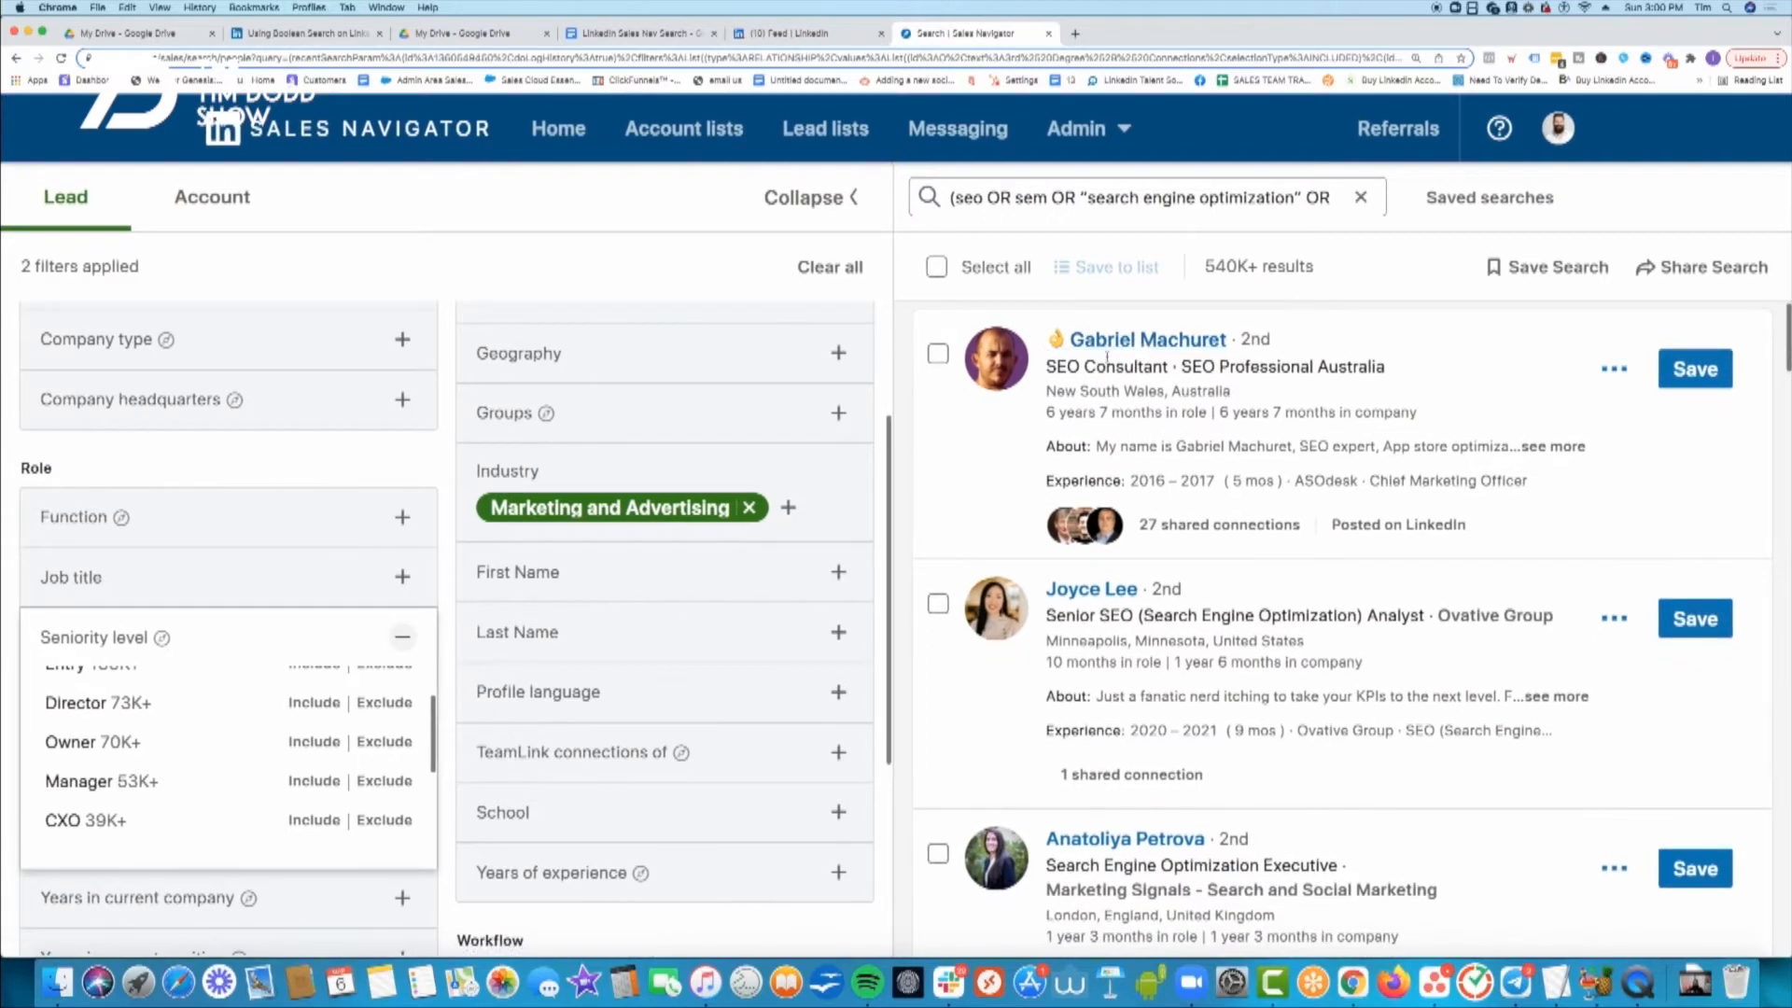
{"action": "left_click", "coordinate": [1128, 344]}
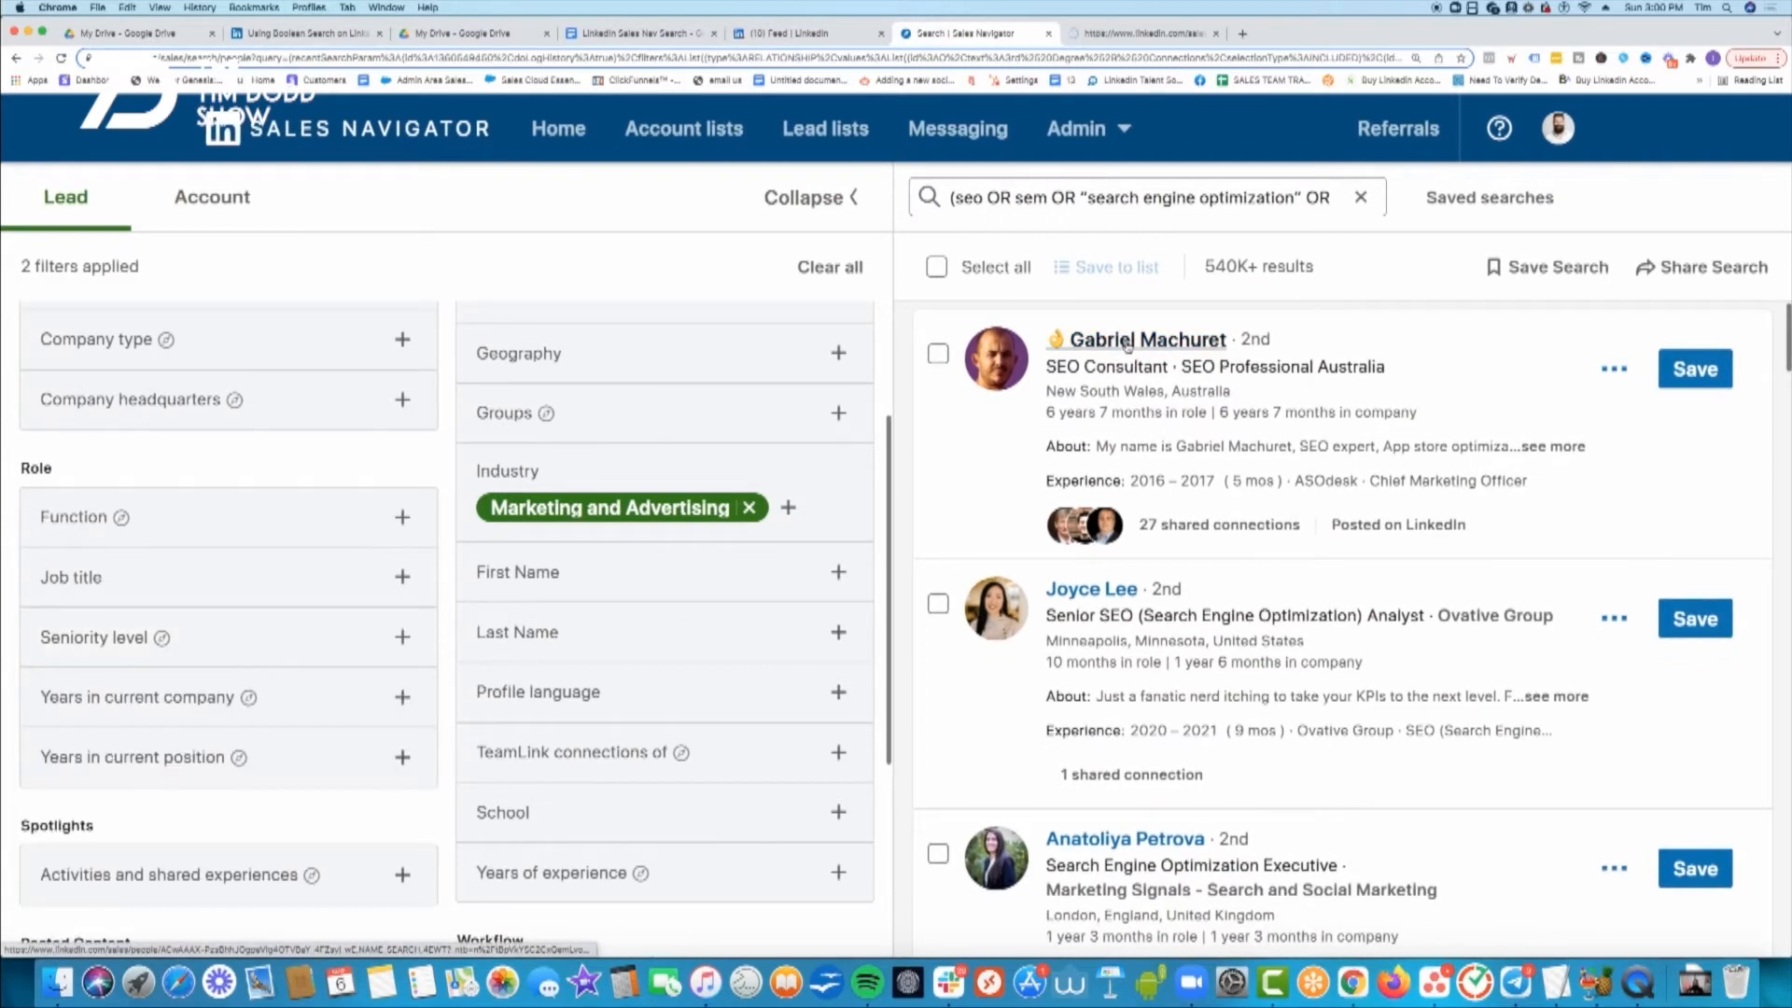
{"action": "left_click", "coordinate": [1131, 35]}
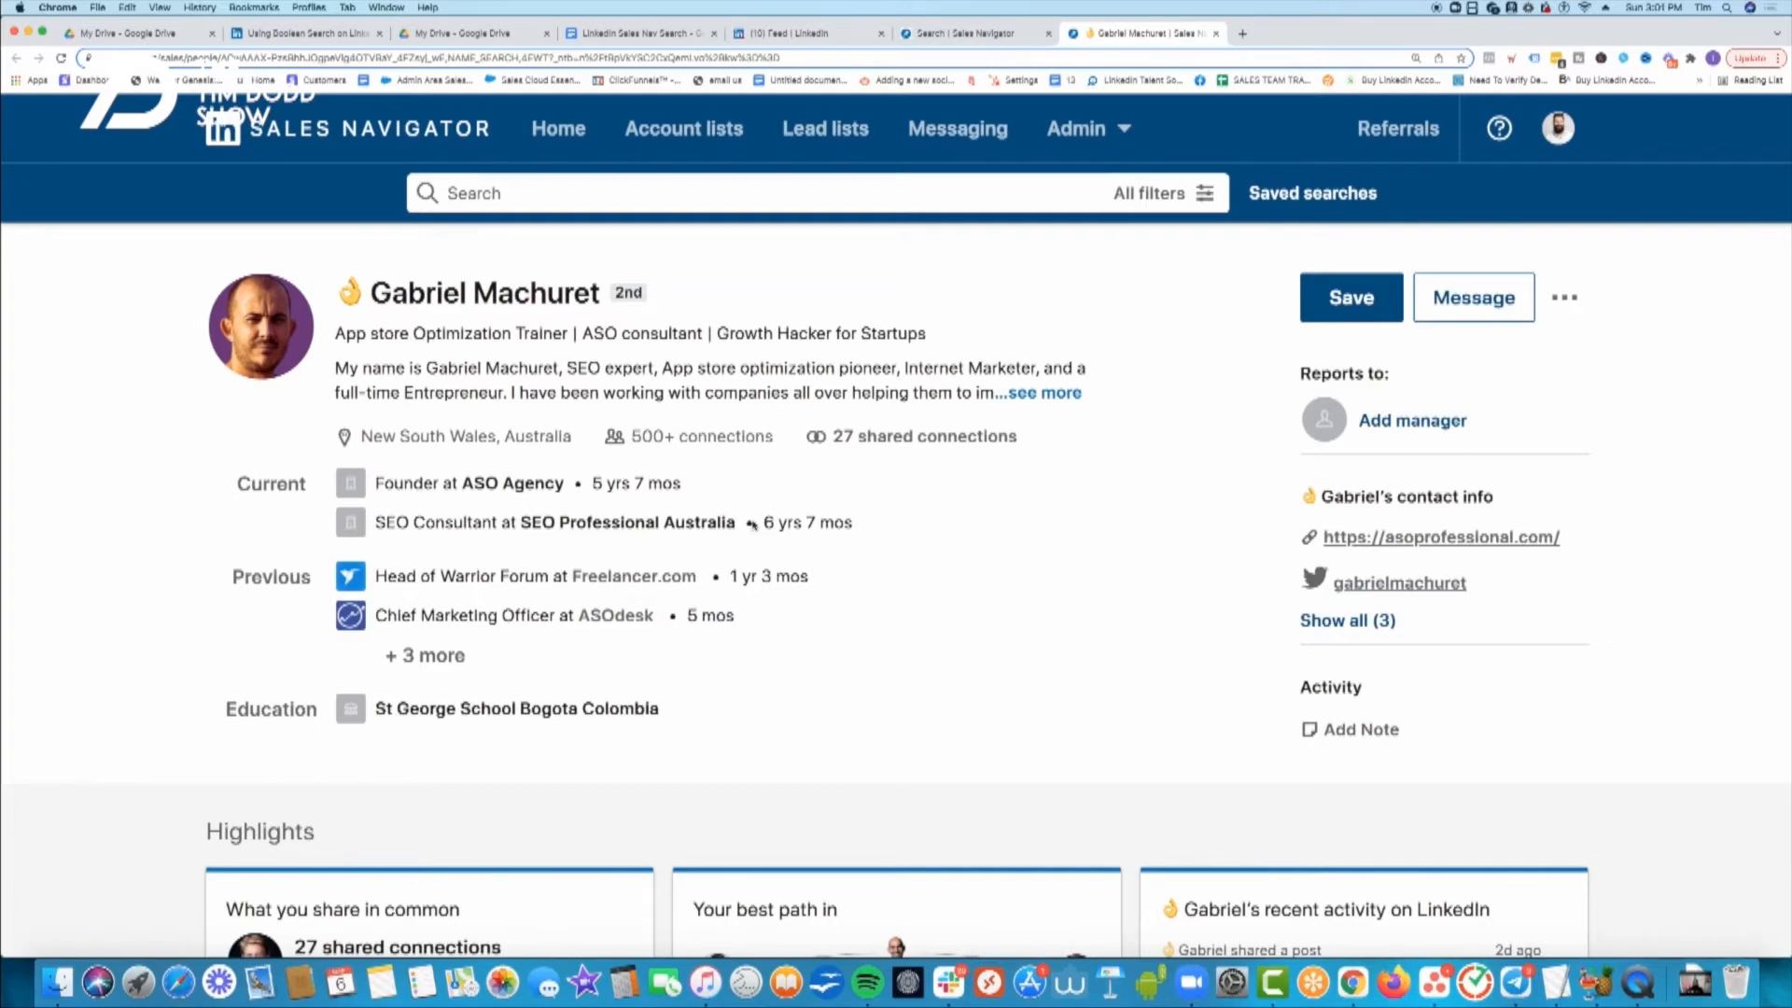
{"action": "scroll", "coordinate": [754, 523], "scroll_direction": "down", "scroll_amount": 5}
{"action": "scroll", "coordinate": [758, 518], "scroll_direction": "down", "scroll_amount": 12}
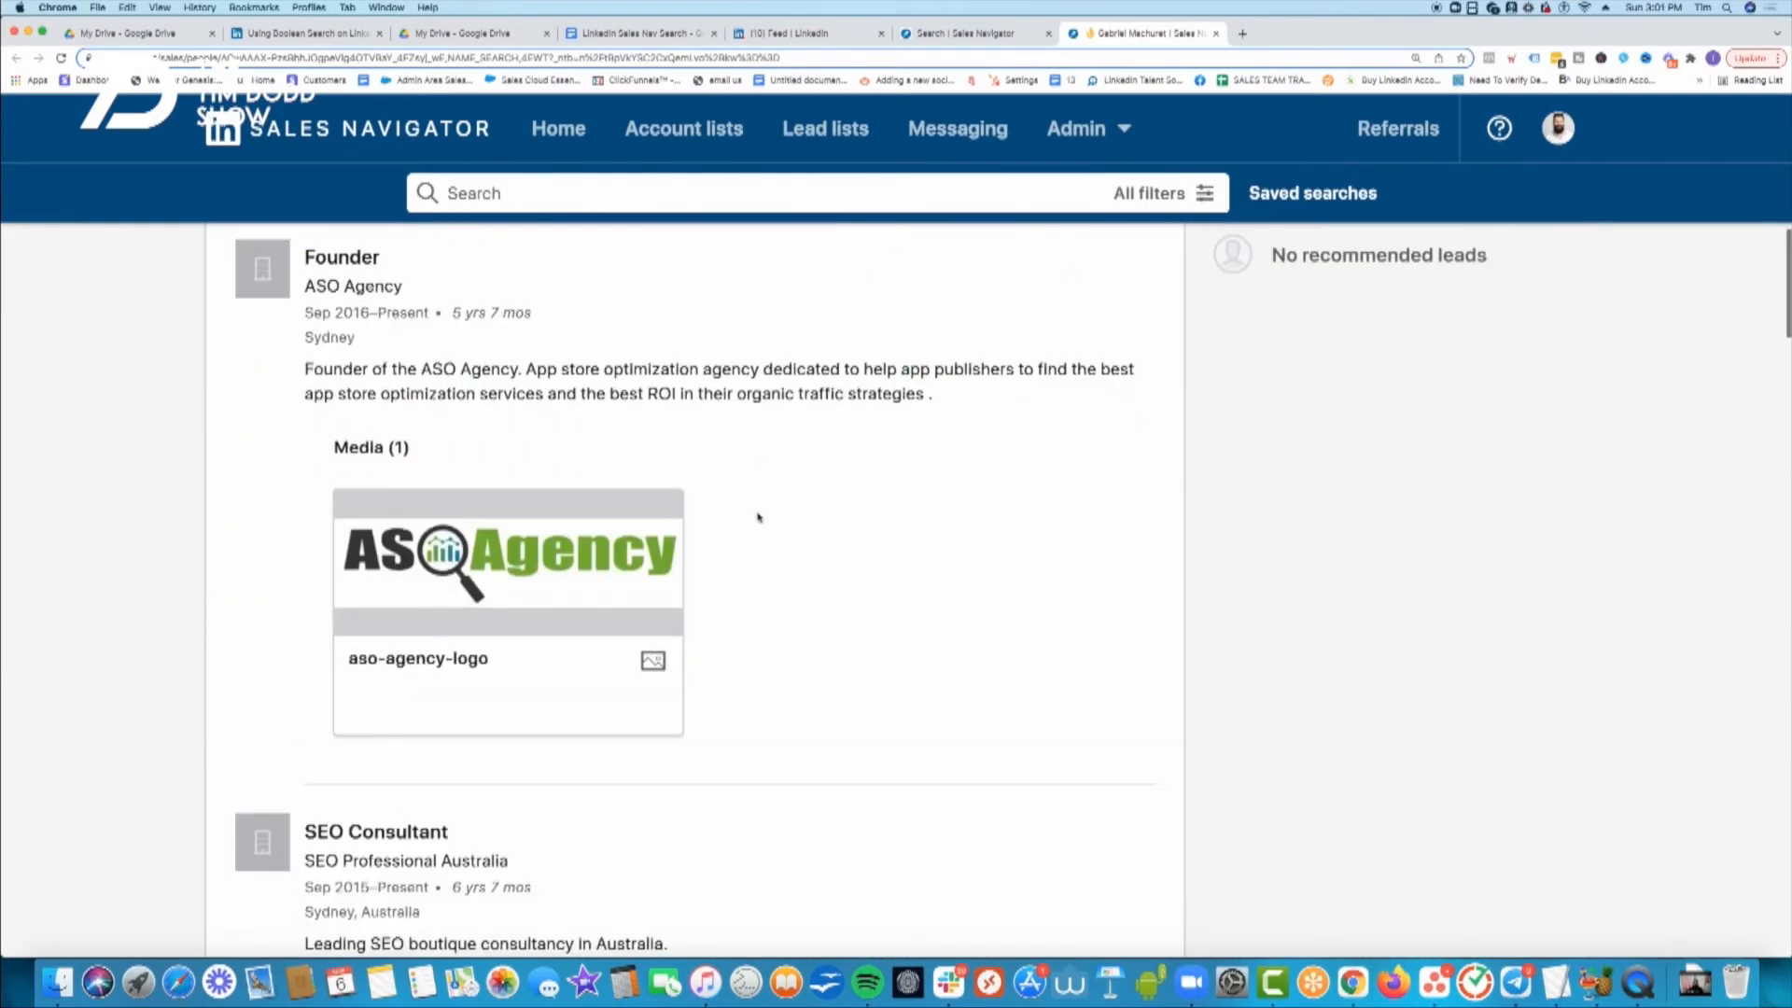
{"action": "scroll", "coordinate": [758, 516], "scroll_direction": "up", "scroll_amount": 18}
{"action": "scroll", "coordinate": [758, 516], "scroll_direction": "down", "scroll_amount": 15}
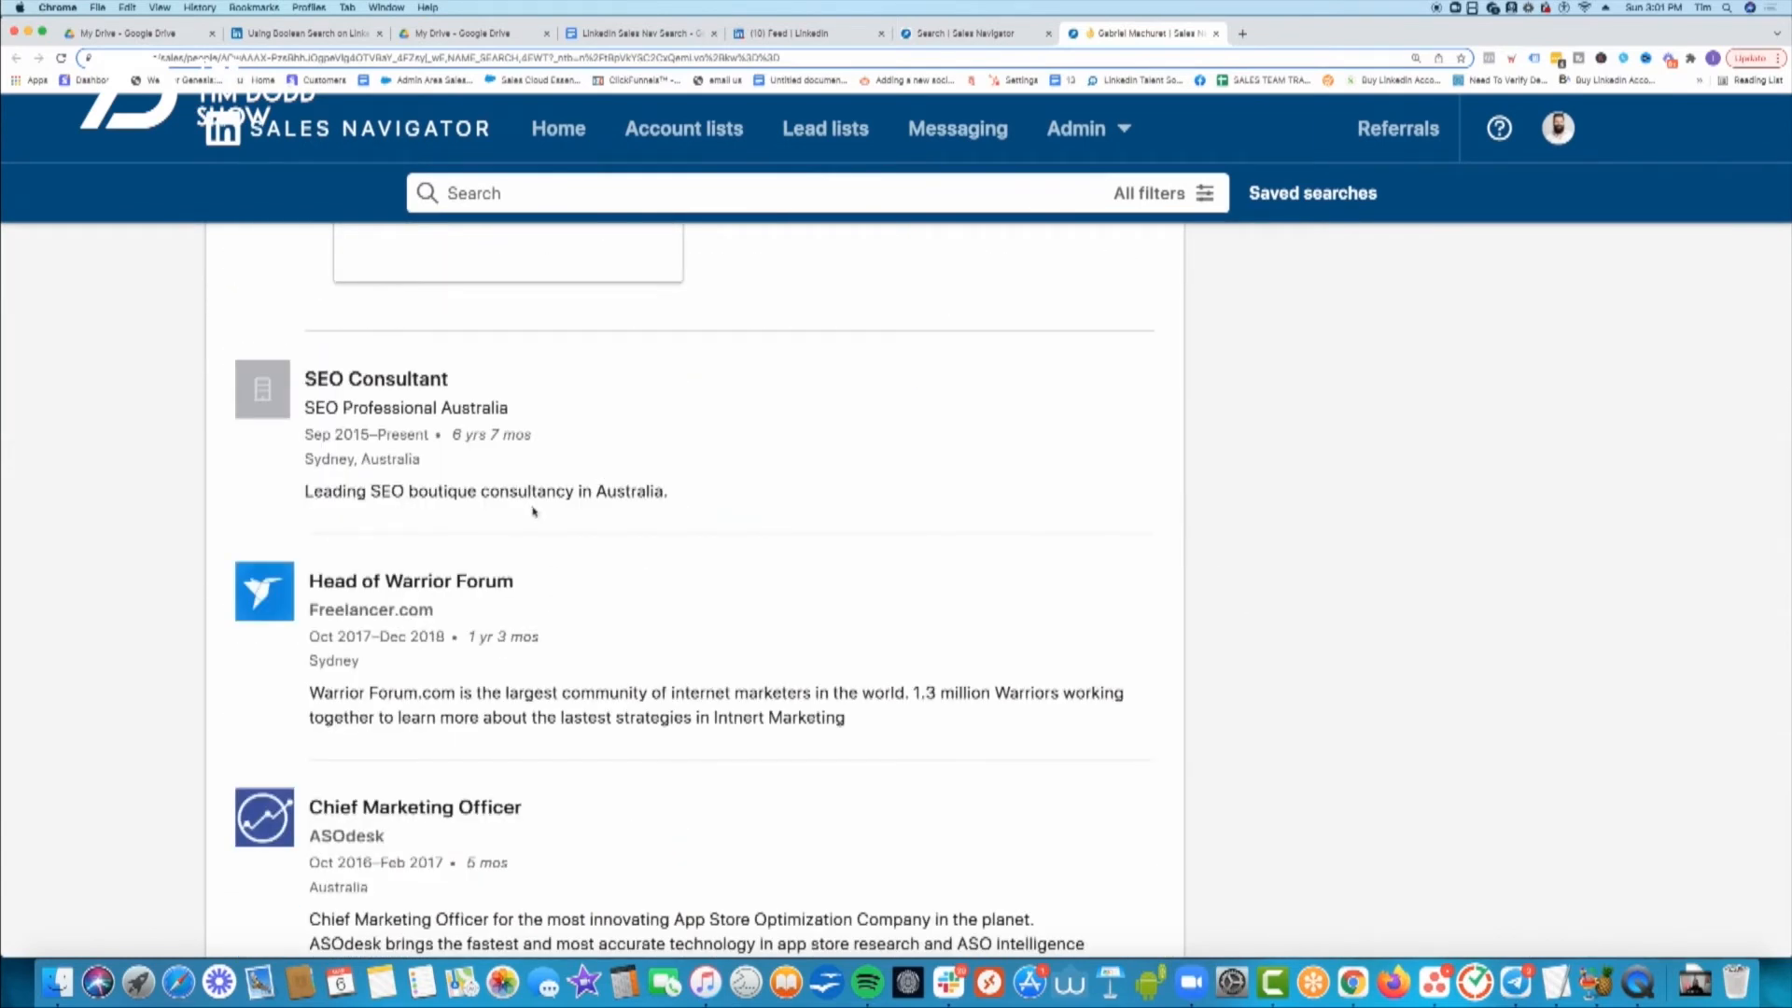
{"action": "scroll", "coordinate": [380, 568], "scroll_direction": "down", "scroll_amount": 3}
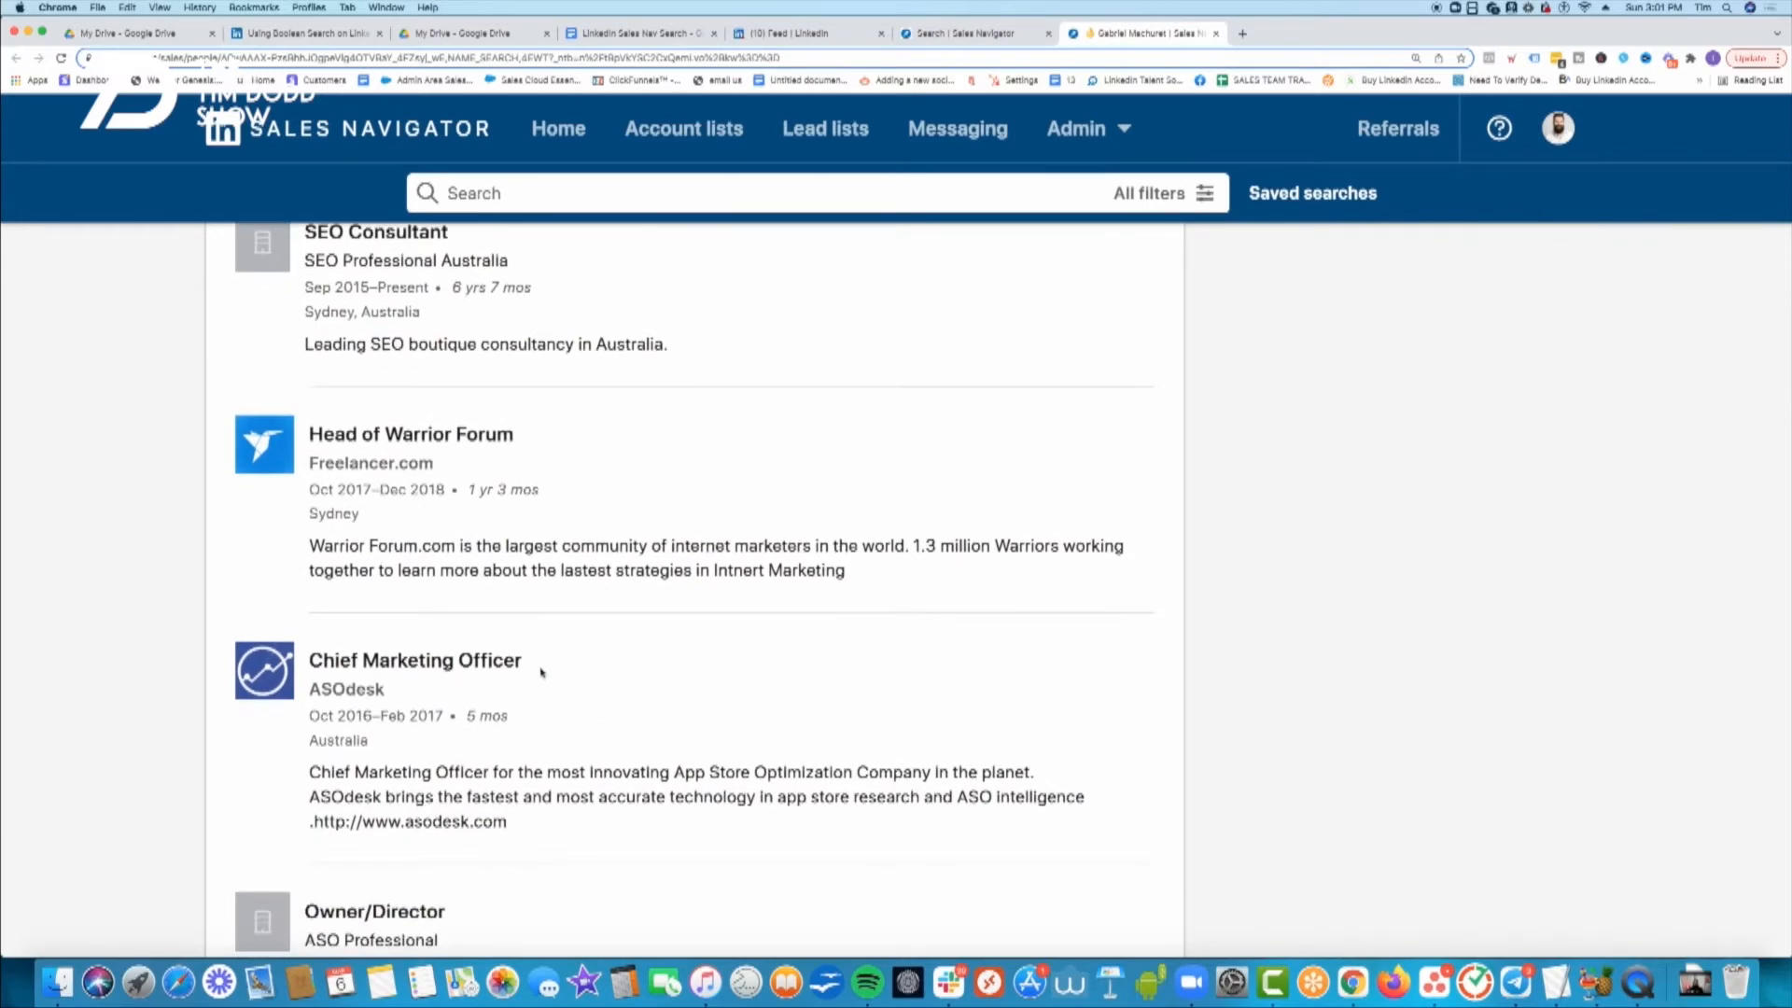
{"action": "scroll", "coordinate": [542, 672], "scroll_direction": "down", "scroll_amount": 4}
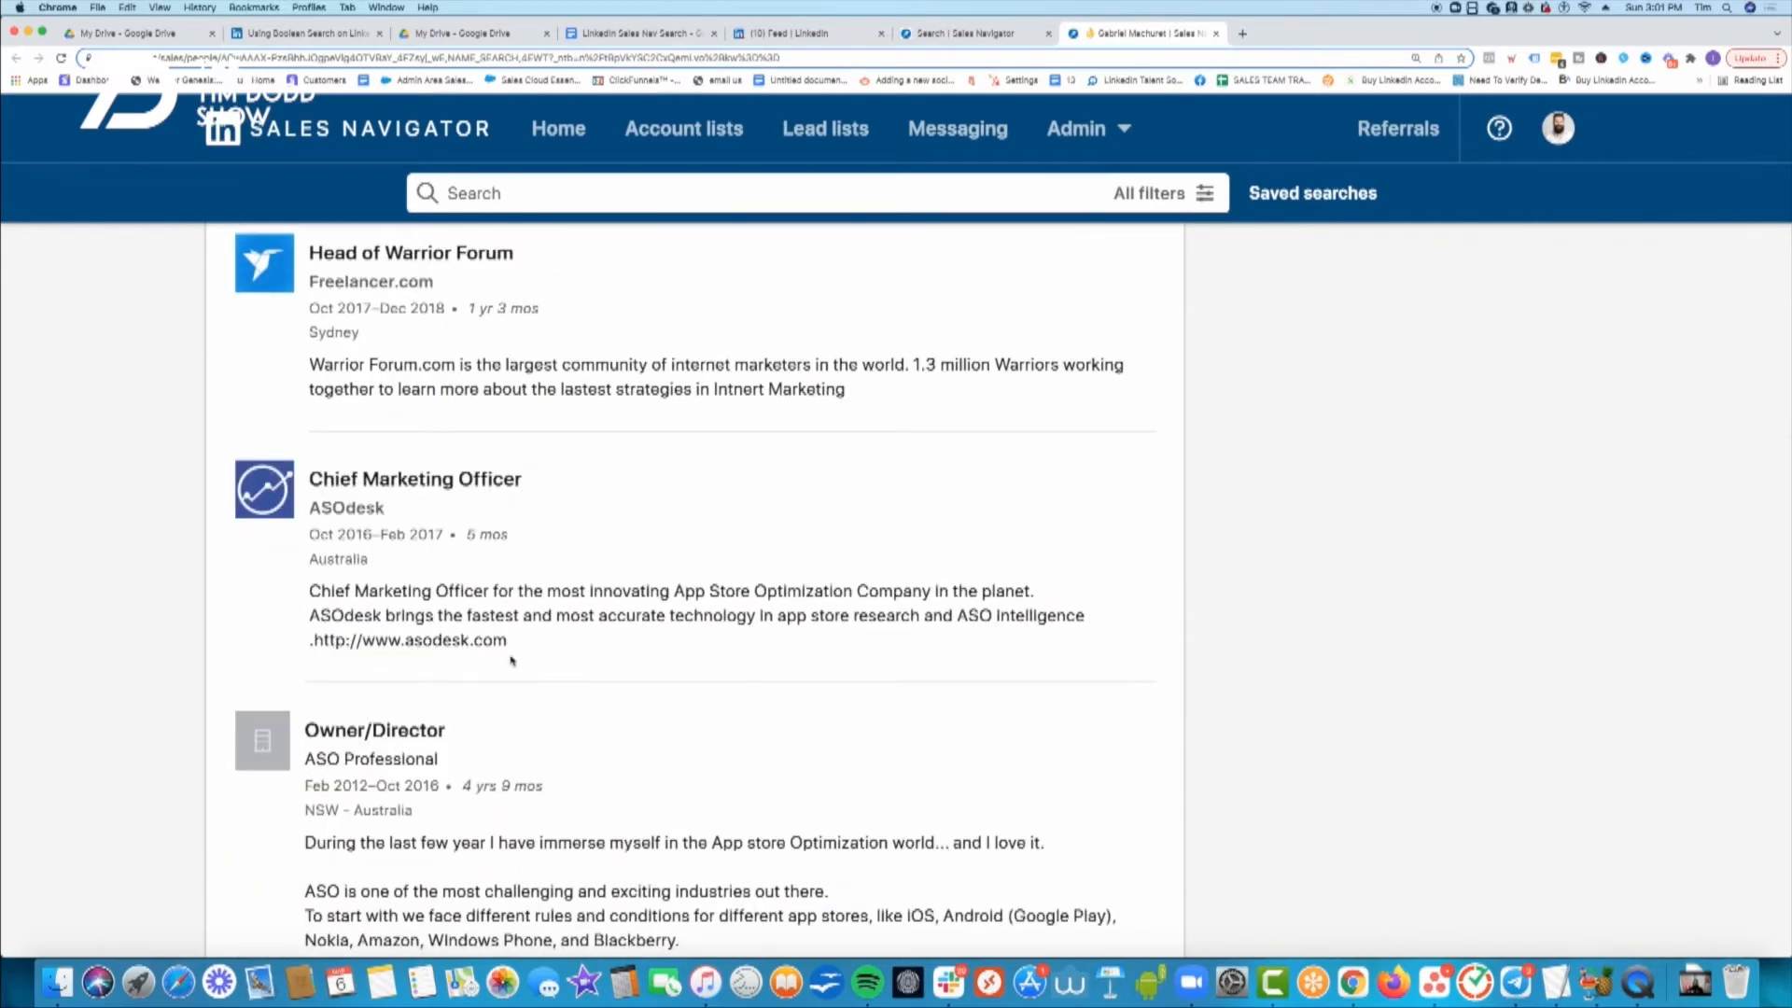
{"action": "scroll", "coordinate": [516, 659], "scroll_direction": "up", "scroll_amount": 6}
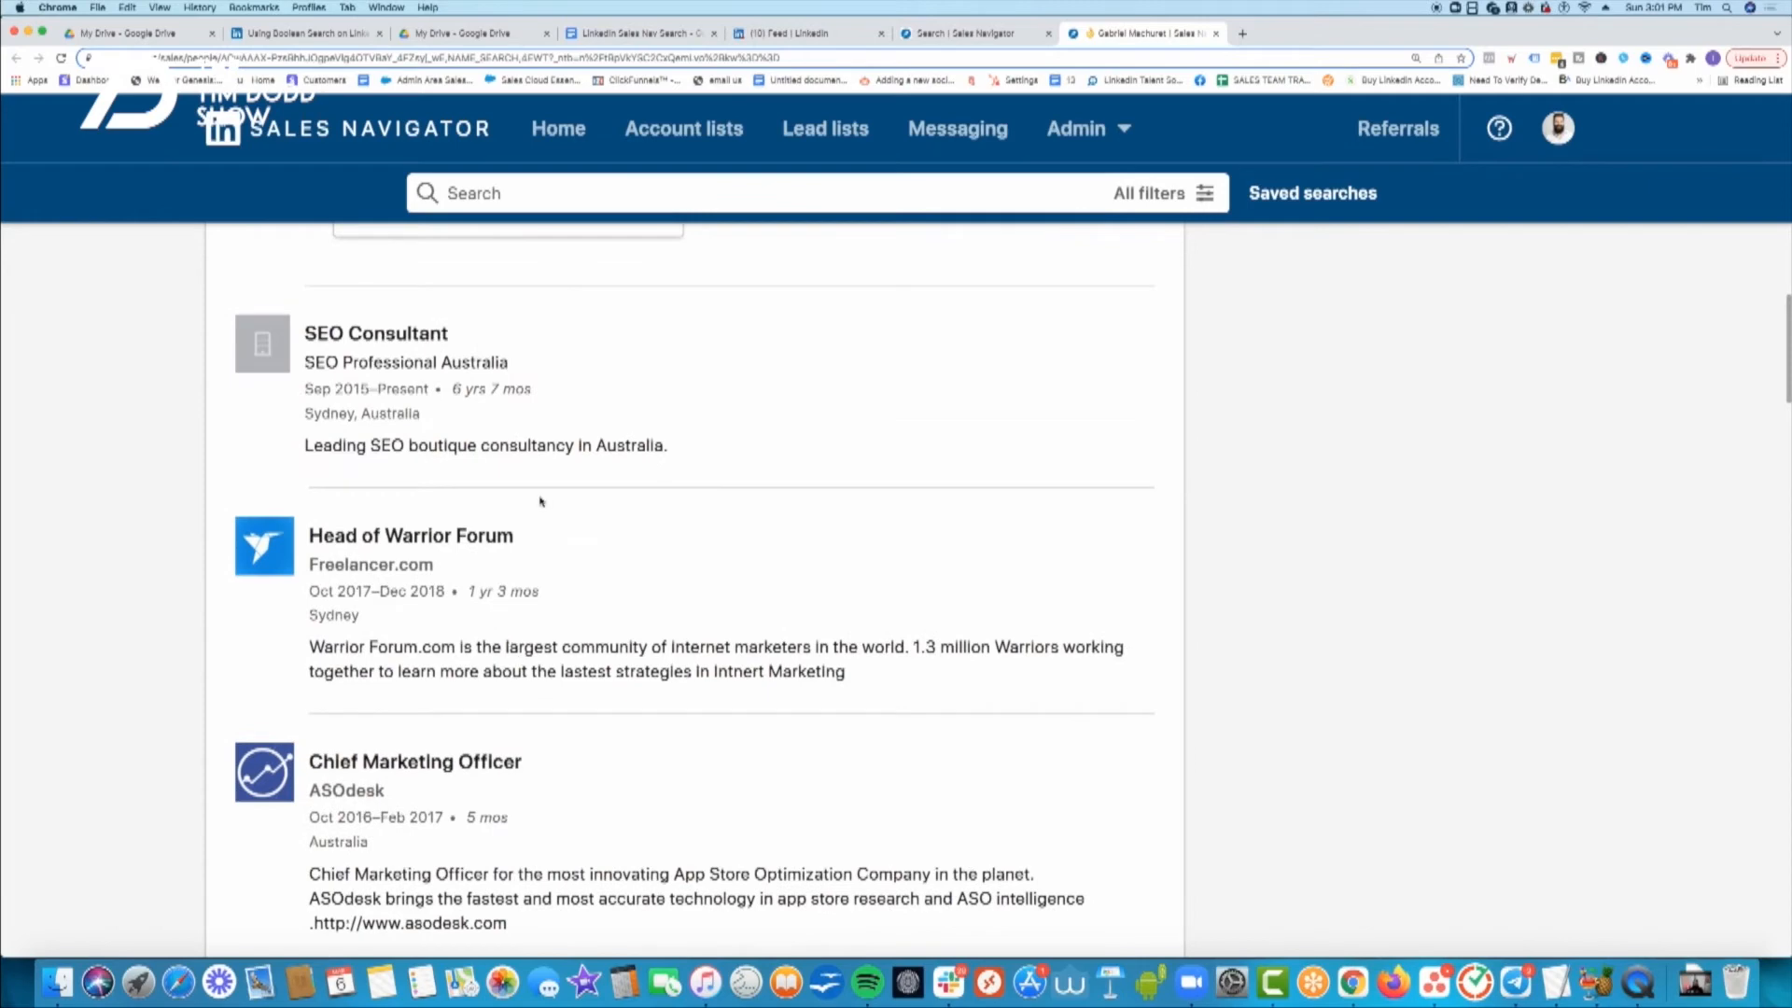
{"action": "scroll", "coordinate": [464, 618], "scroll_direction": "down", "scroll_amount": 15}
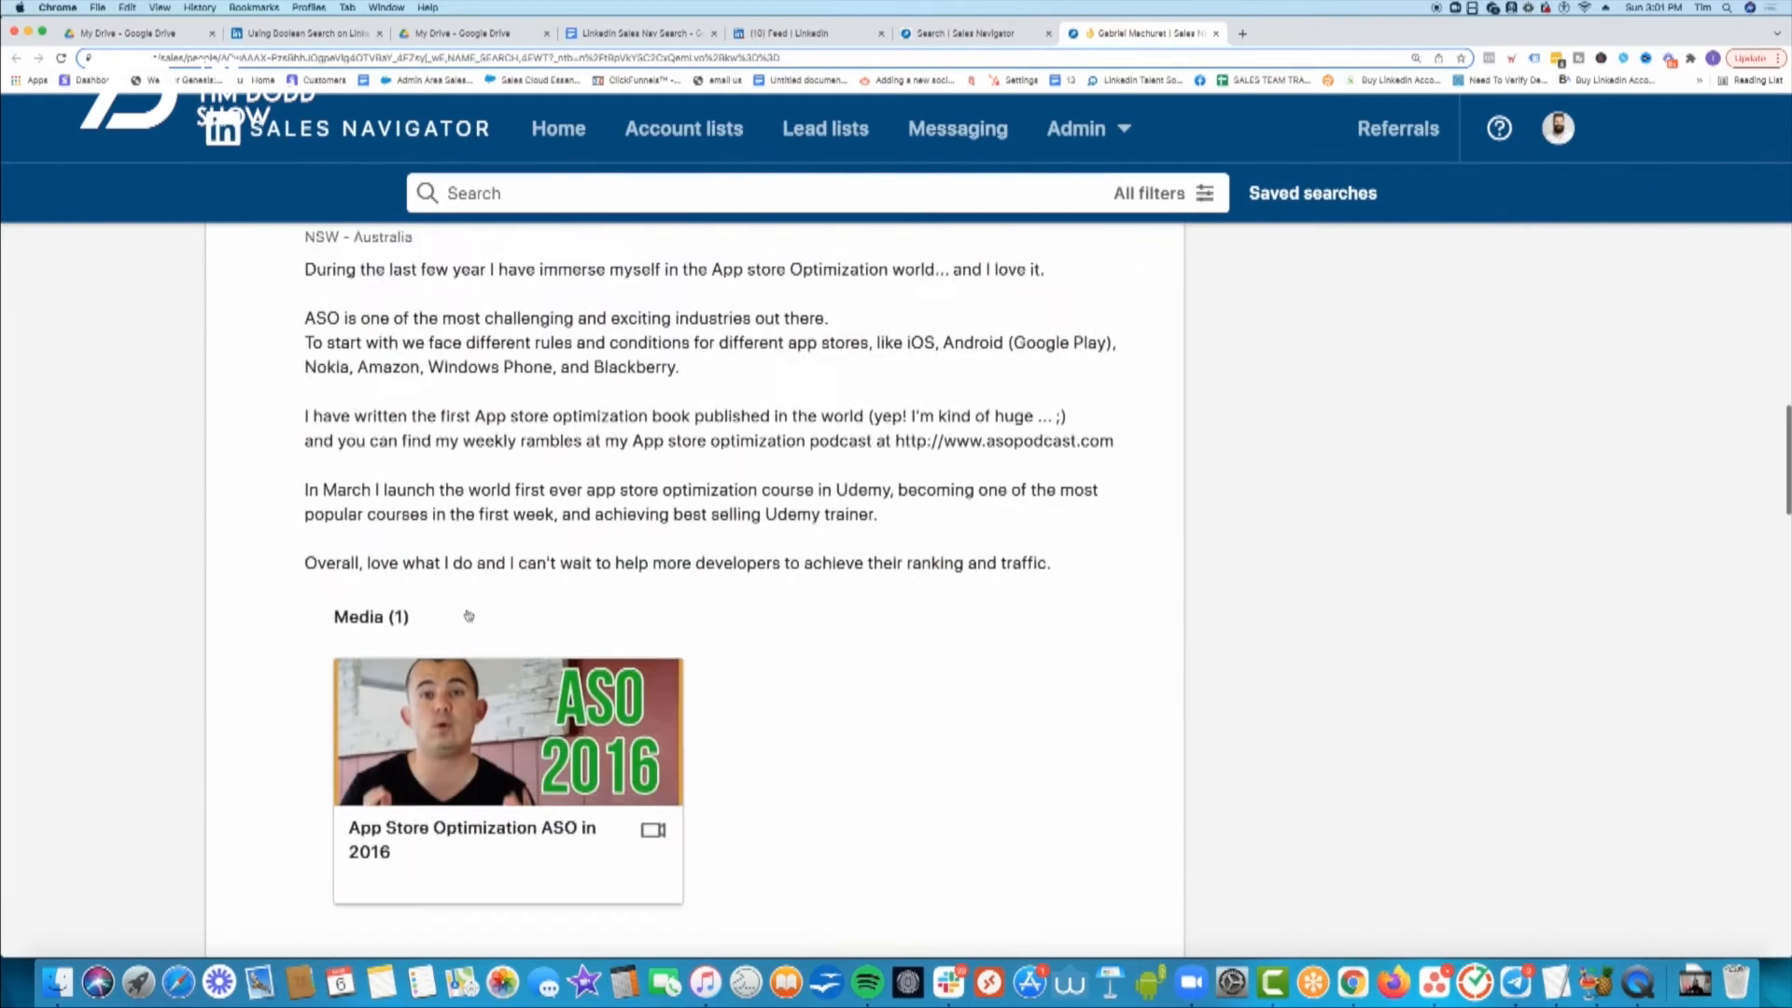
{"action": "scroll", "coordinate": [469, 618], "scroll_direction": "up", "scroll_amount": 10}
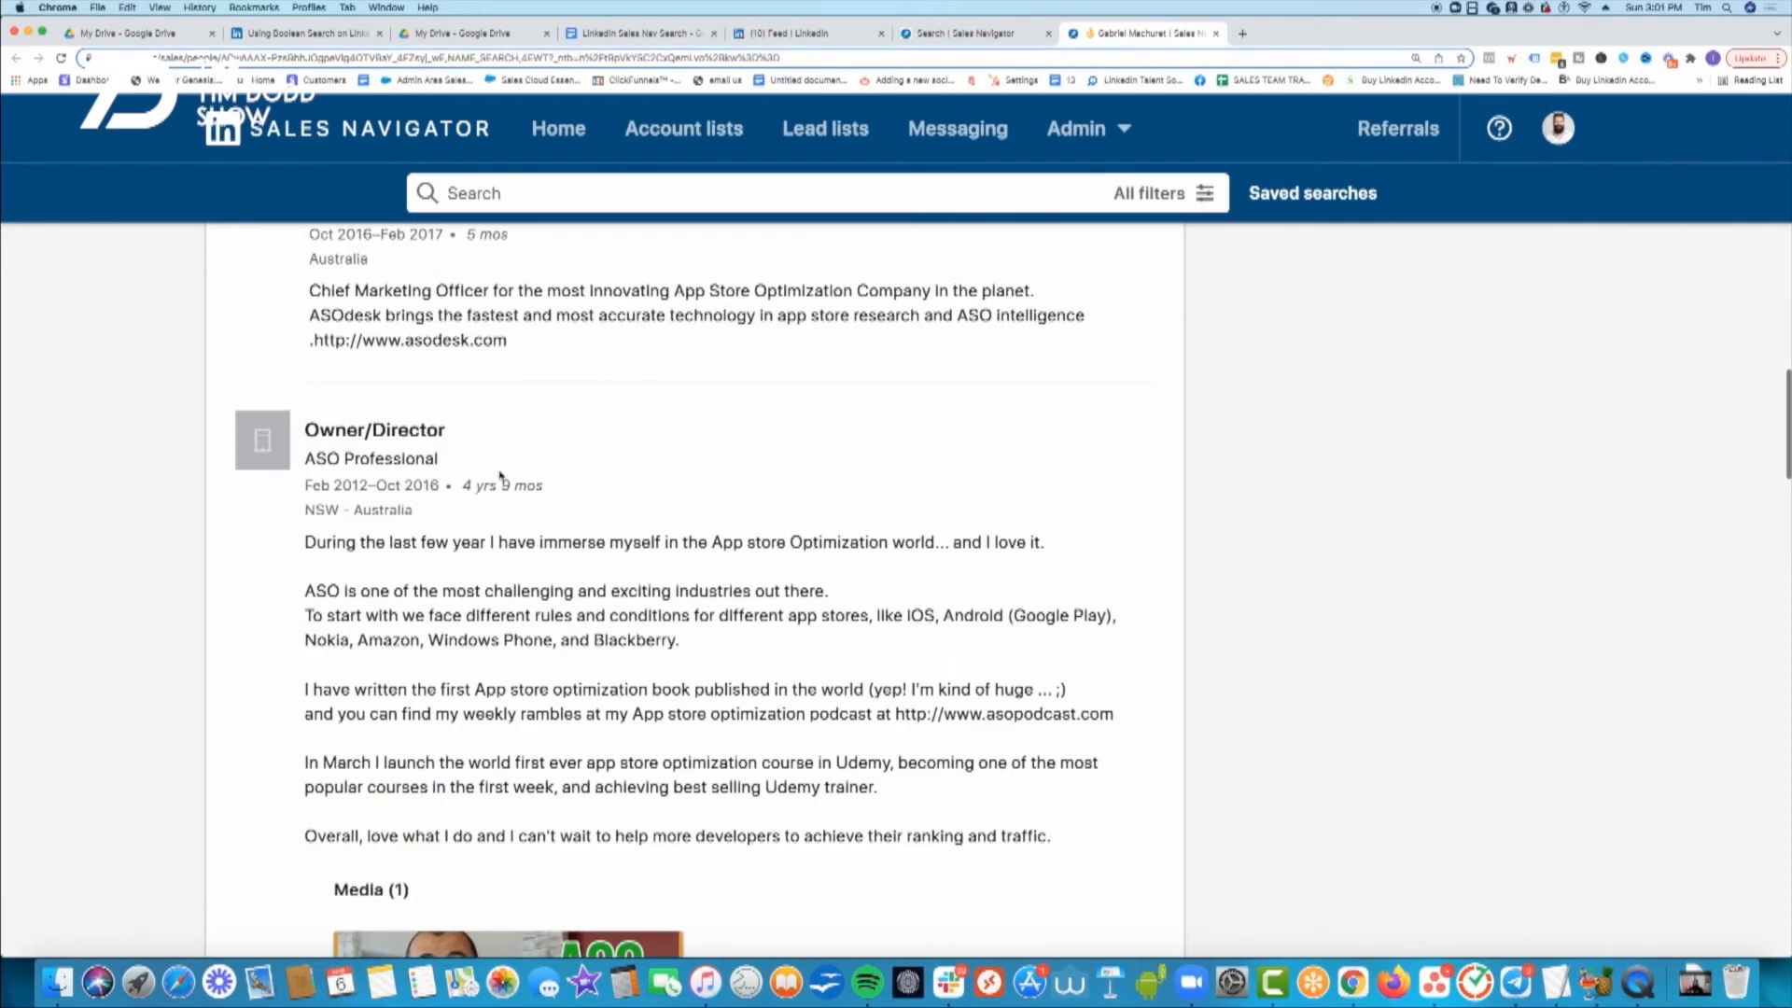
- Return to the lead search and enter (owner OR founder OR ceo OR "chief executive" OR president) in the current Job title filter
{"action": "left_click", "coordinate": [970, 33]}
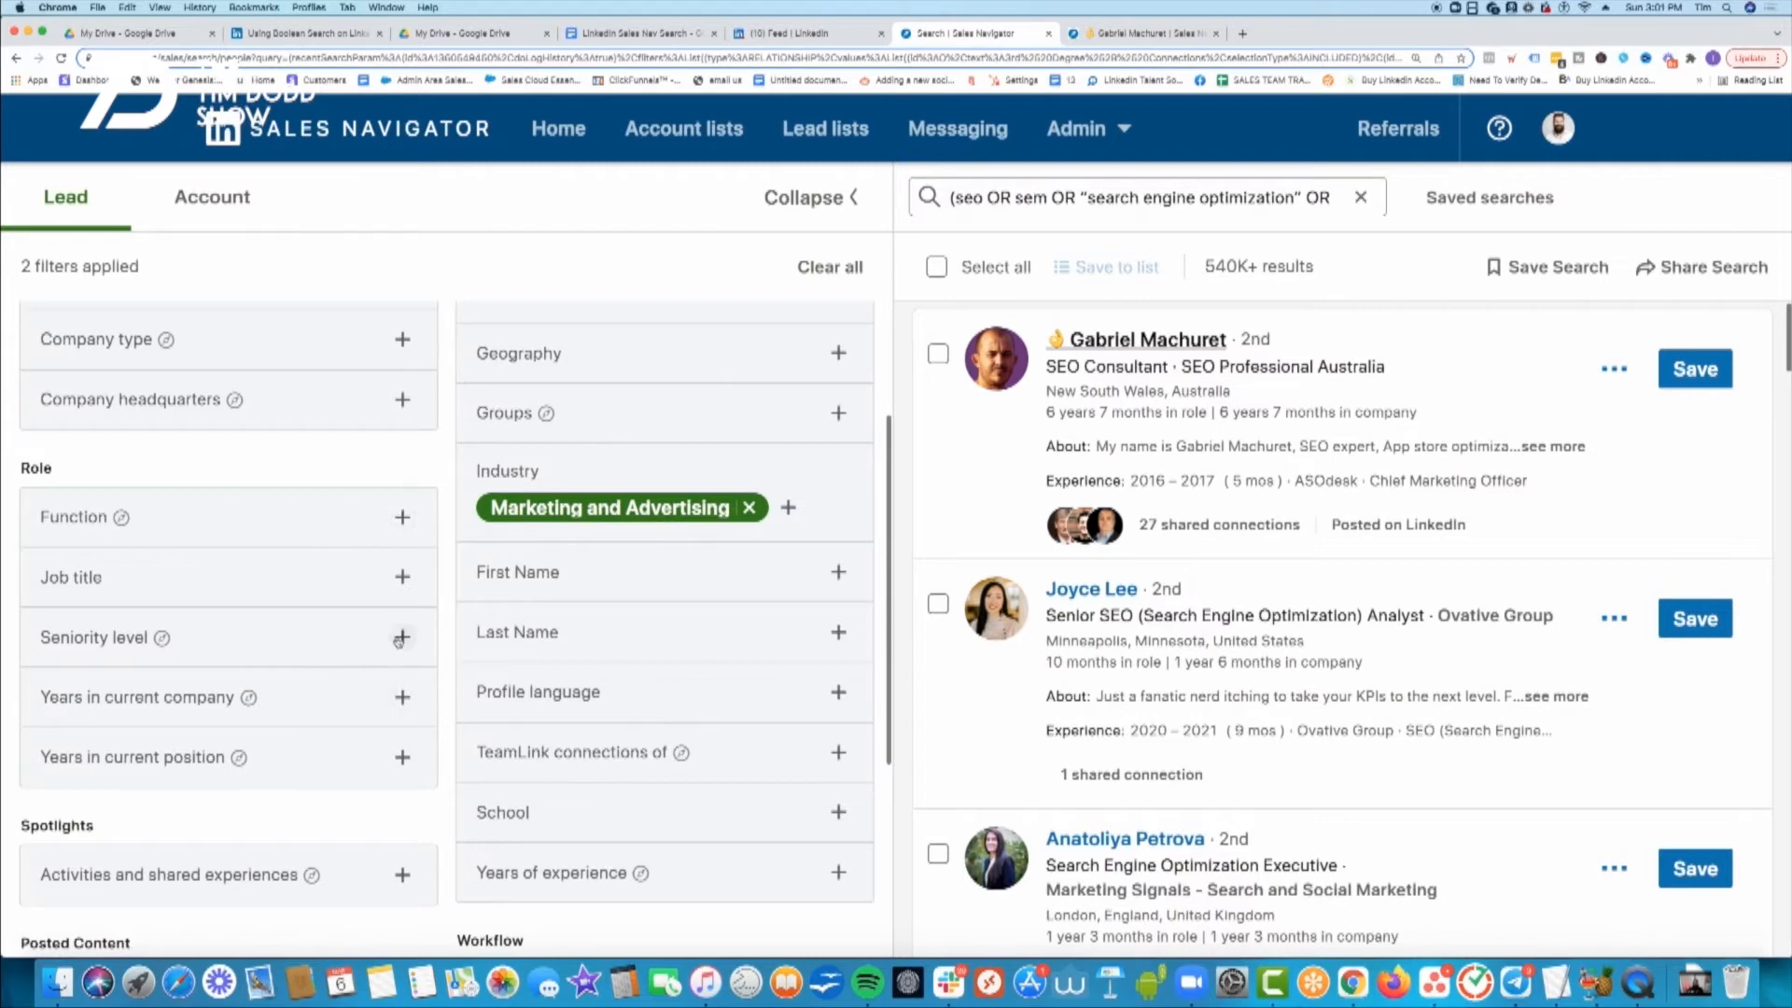
{"action": "left_click", "coordinate": [402, 579]}
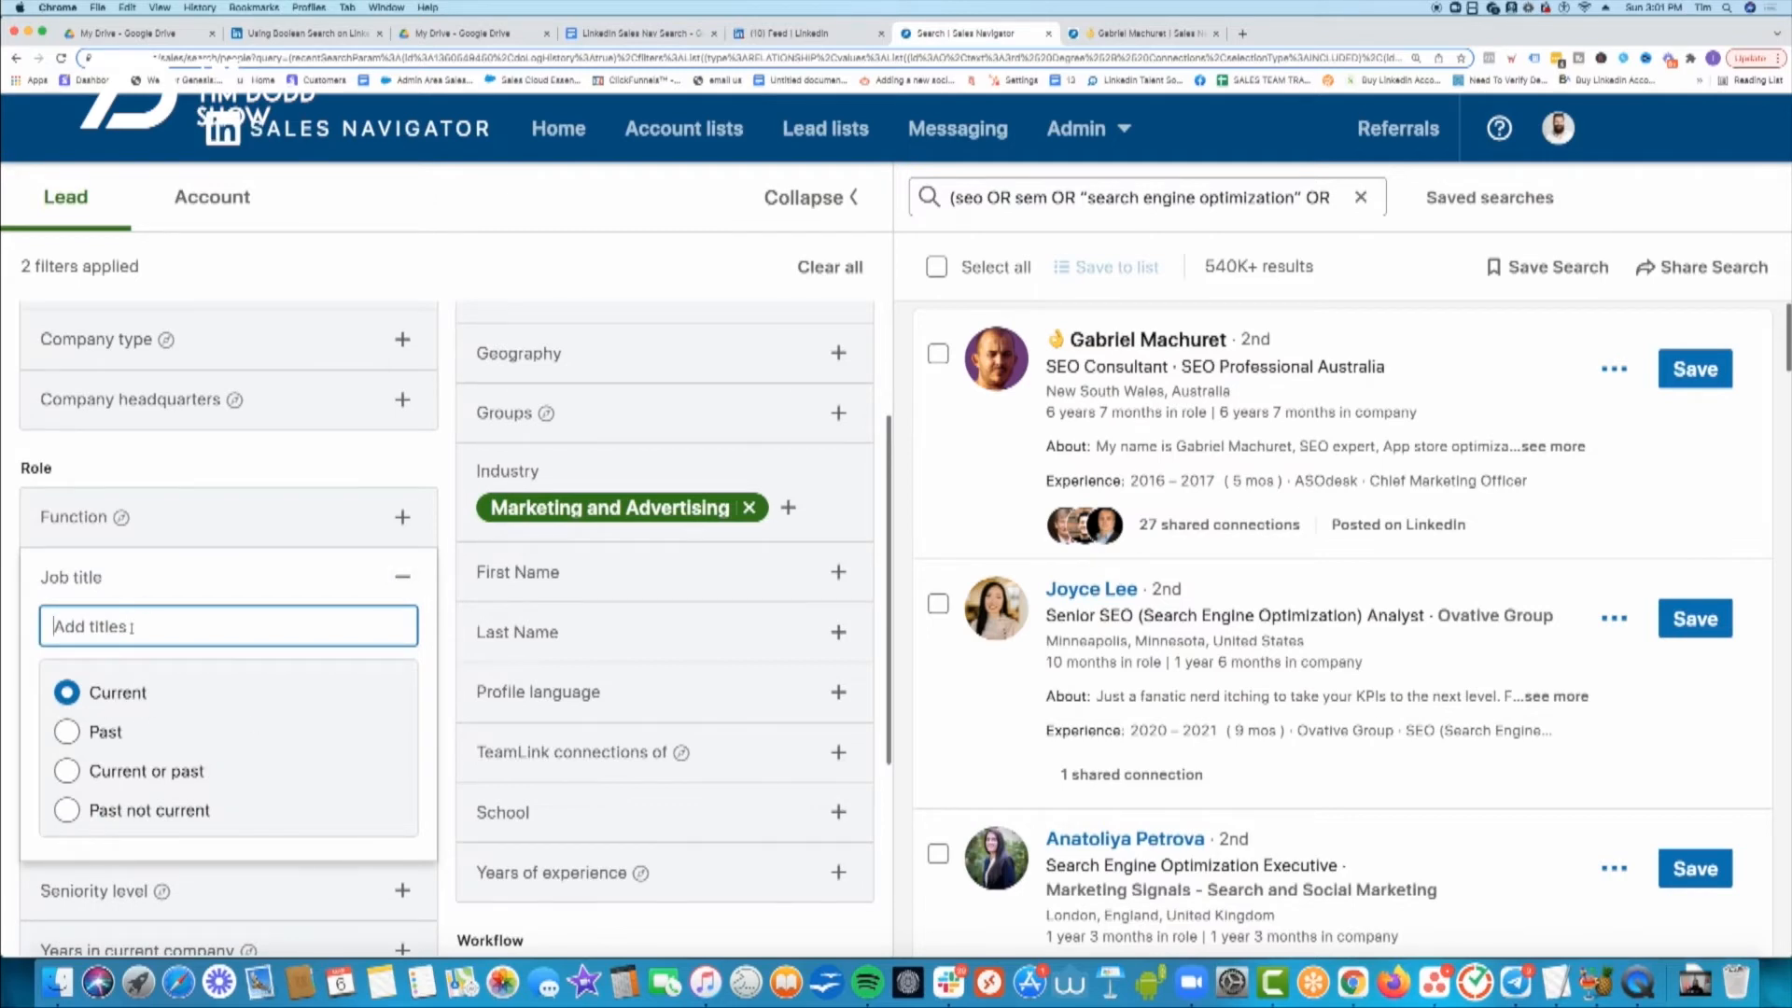
{"action": "type", "text": "owner O"}
{"action": "type", "text": "R"}
{"action": "type", "text": "("}
{"action": "type", "text": " founder OR "}
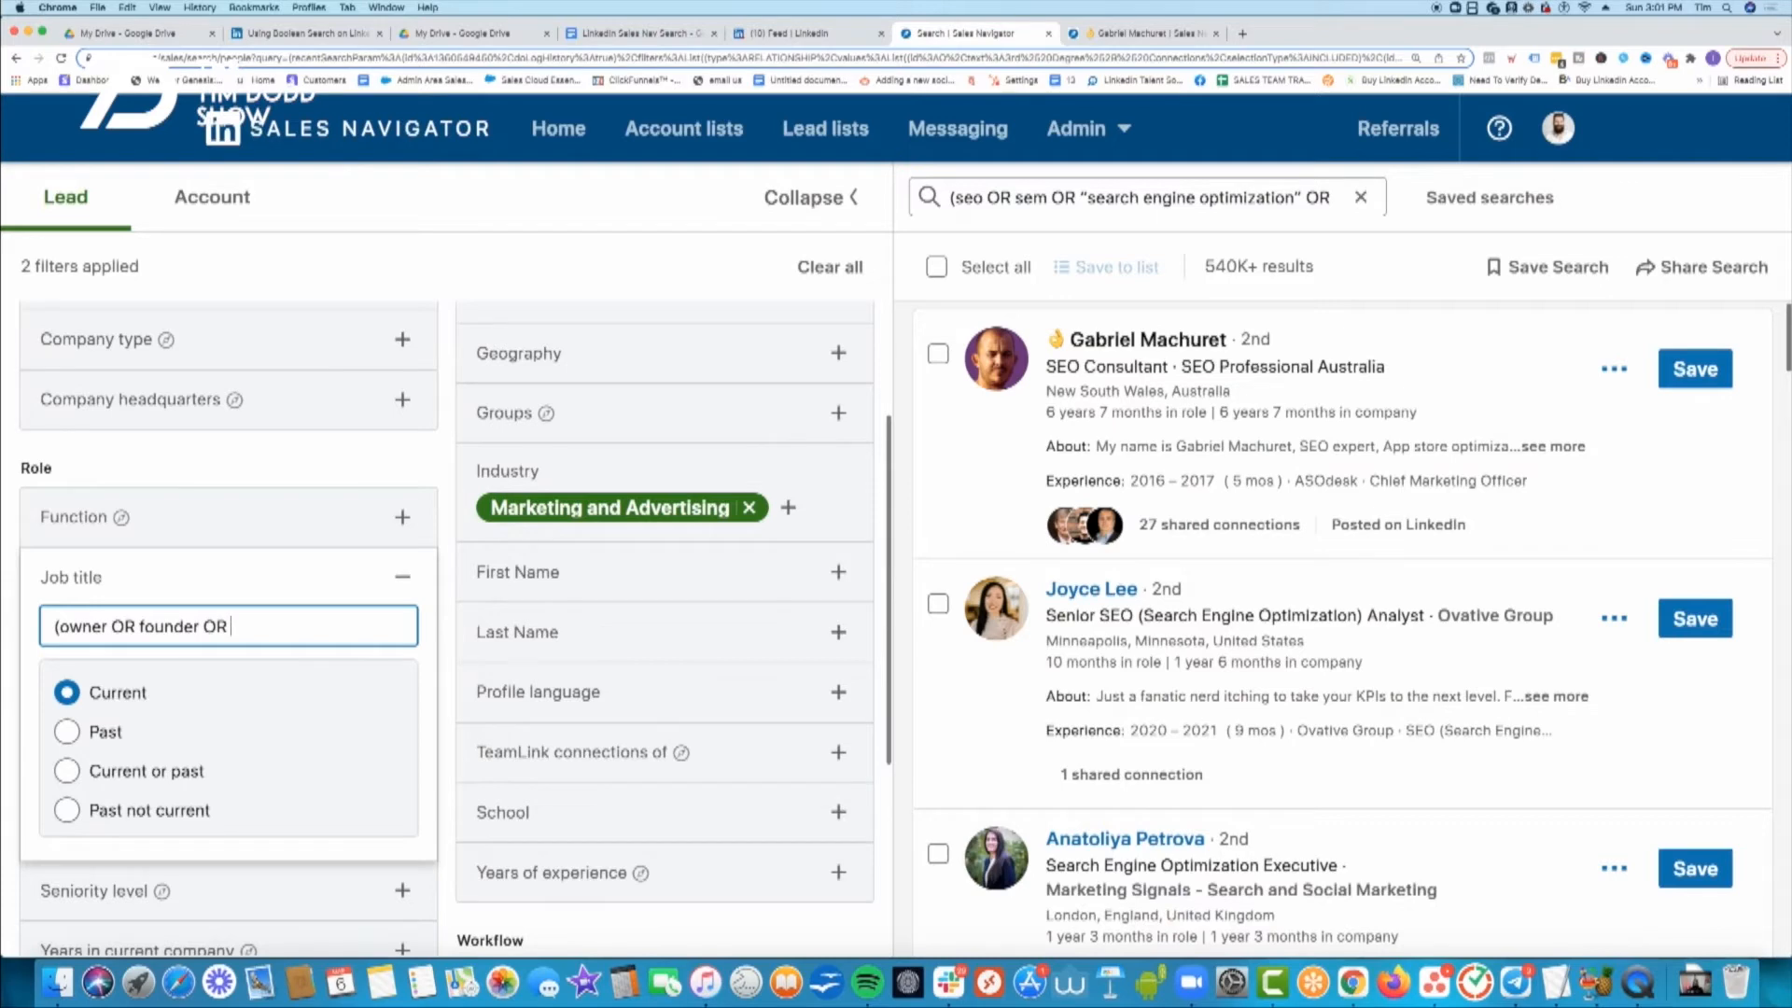
{"action": "type", "text": "ceo OR \"chief executive"}
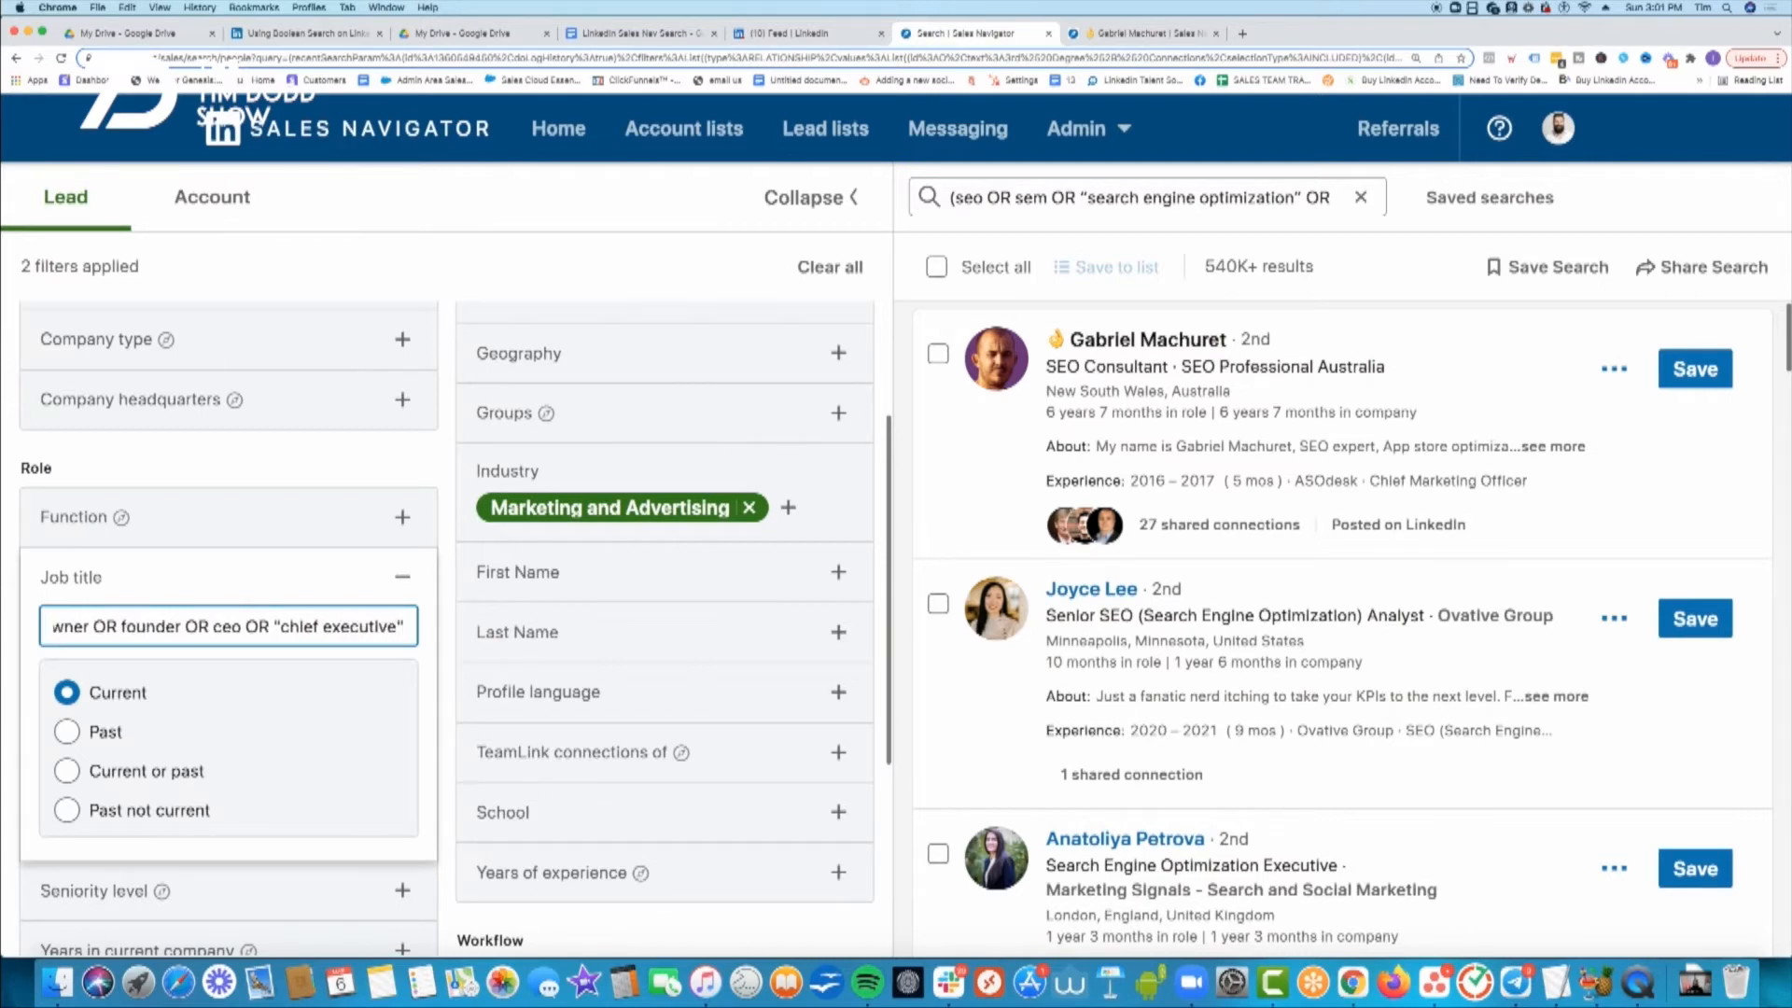
{"action": "type", "text": "ident"}
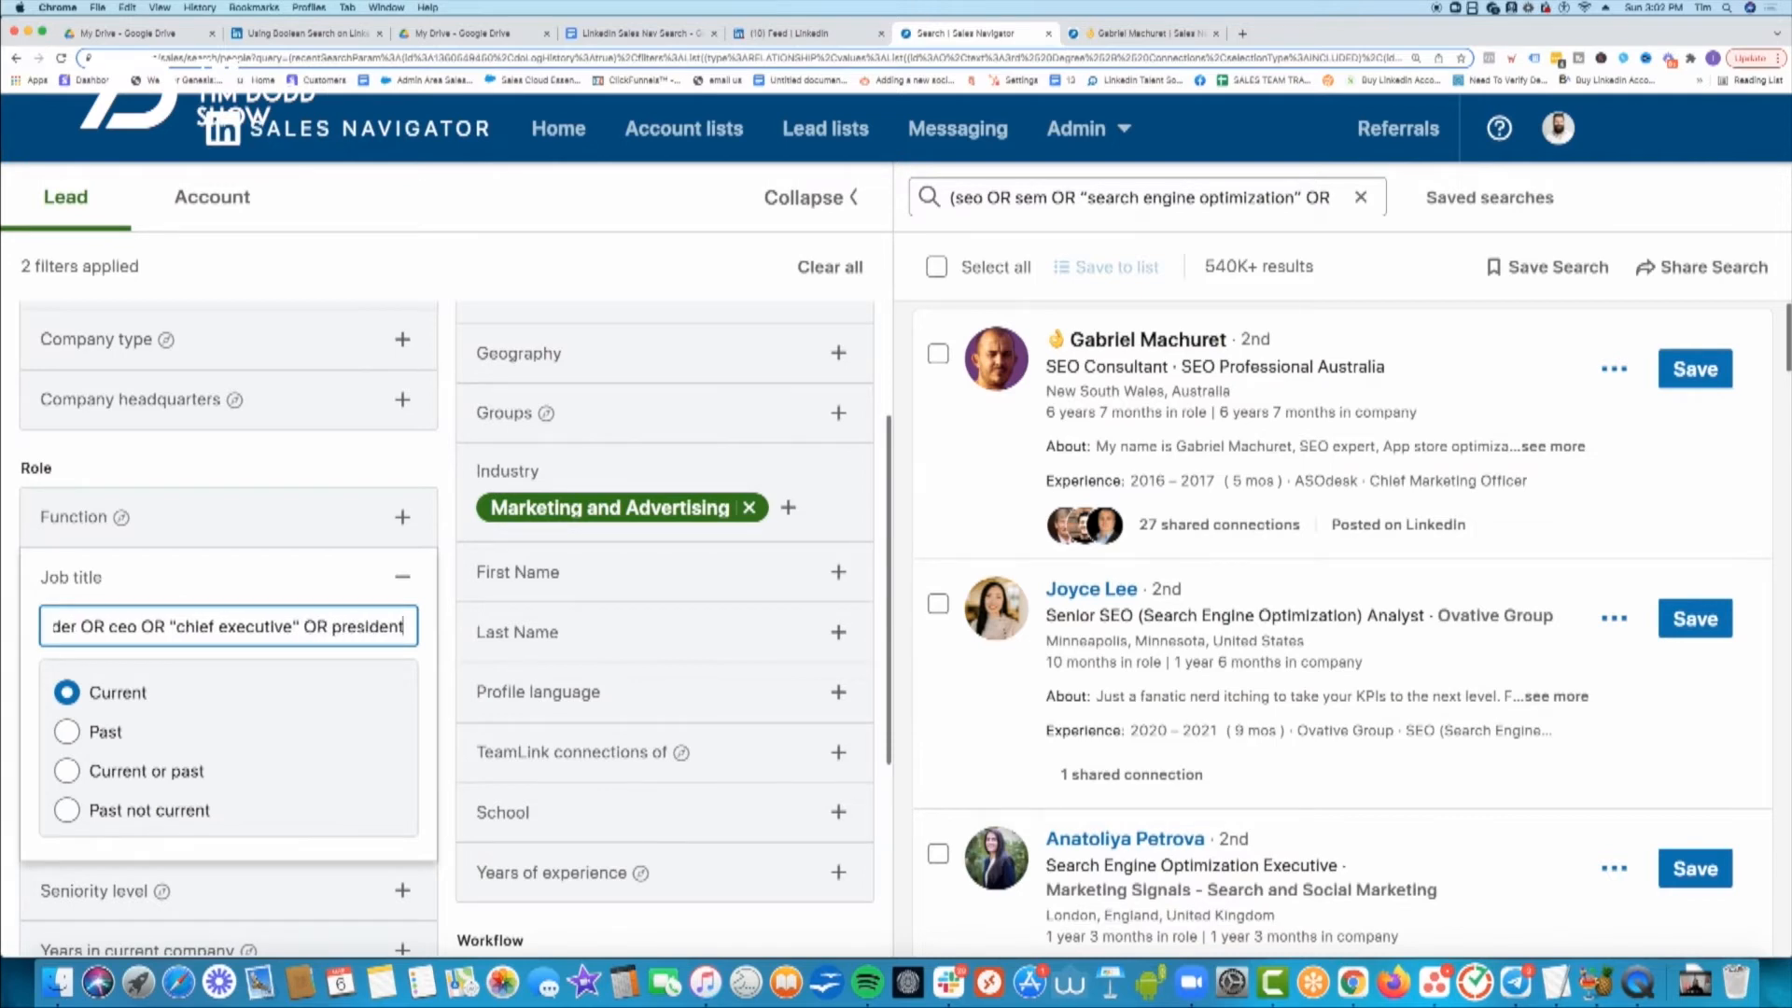
{"action": "type", "text": ") "}
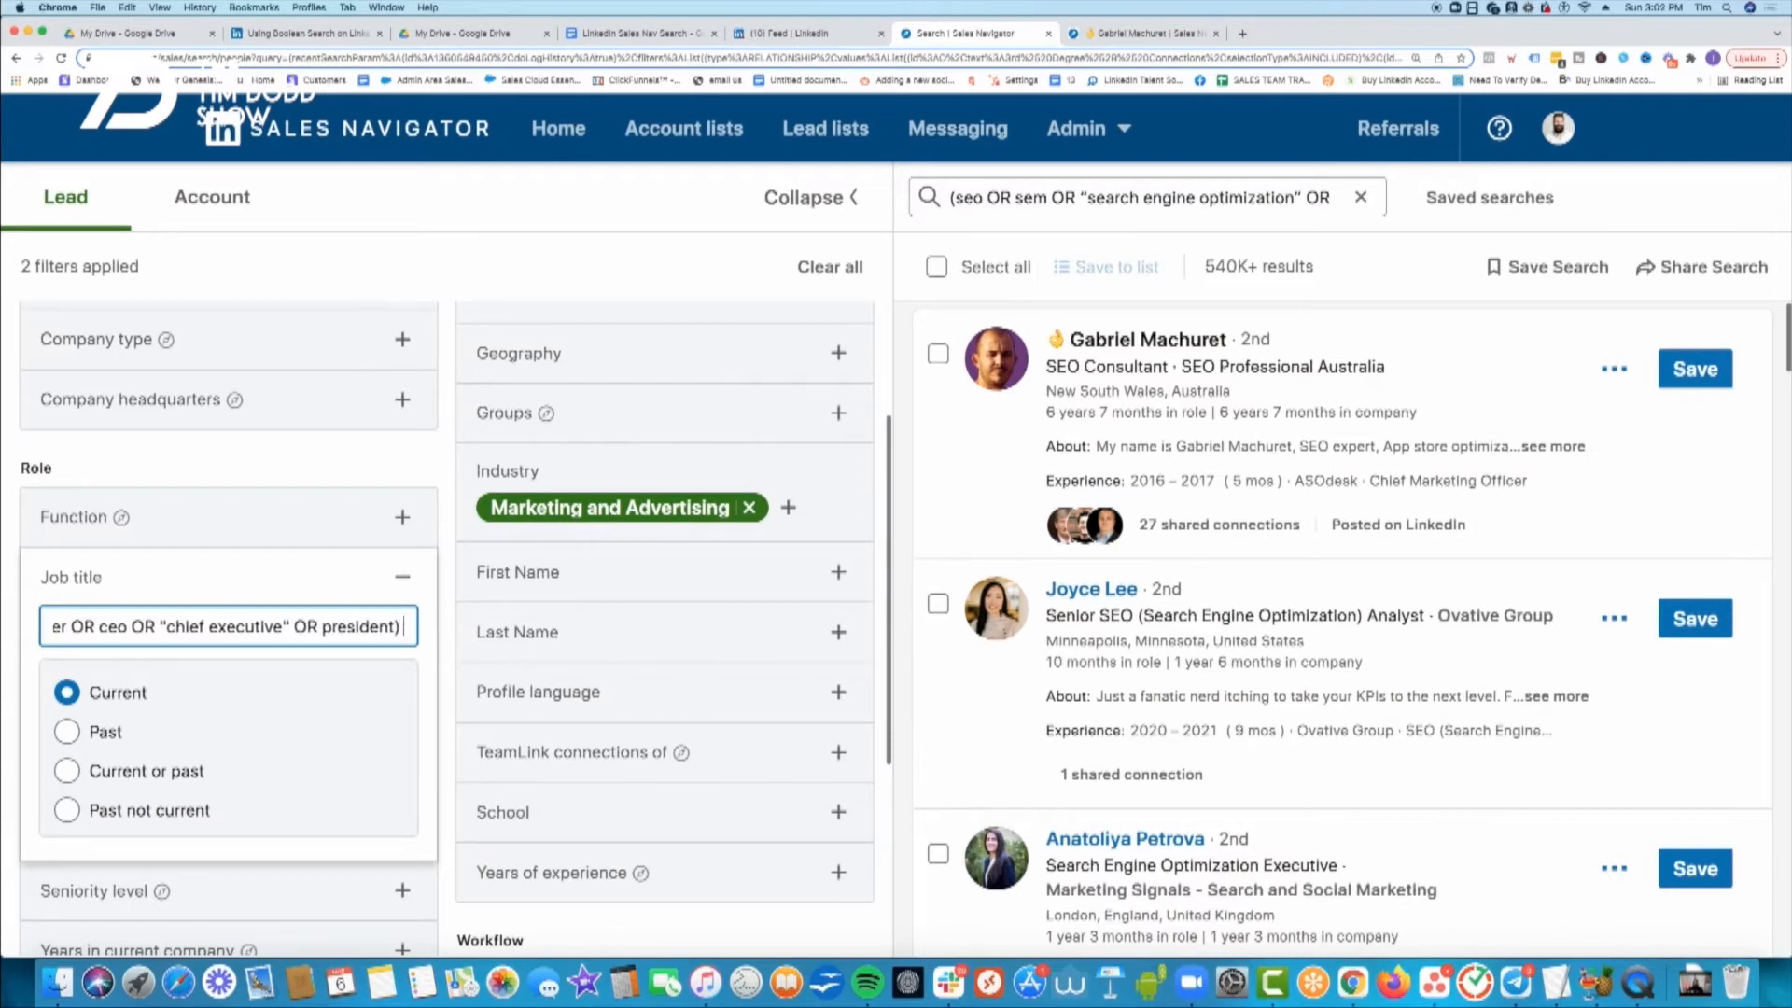
- Append NOT (intern OR student OR admin OR ea) to the job title expression and apply the filter
{"action": "type", "text": "NOT (inte"}
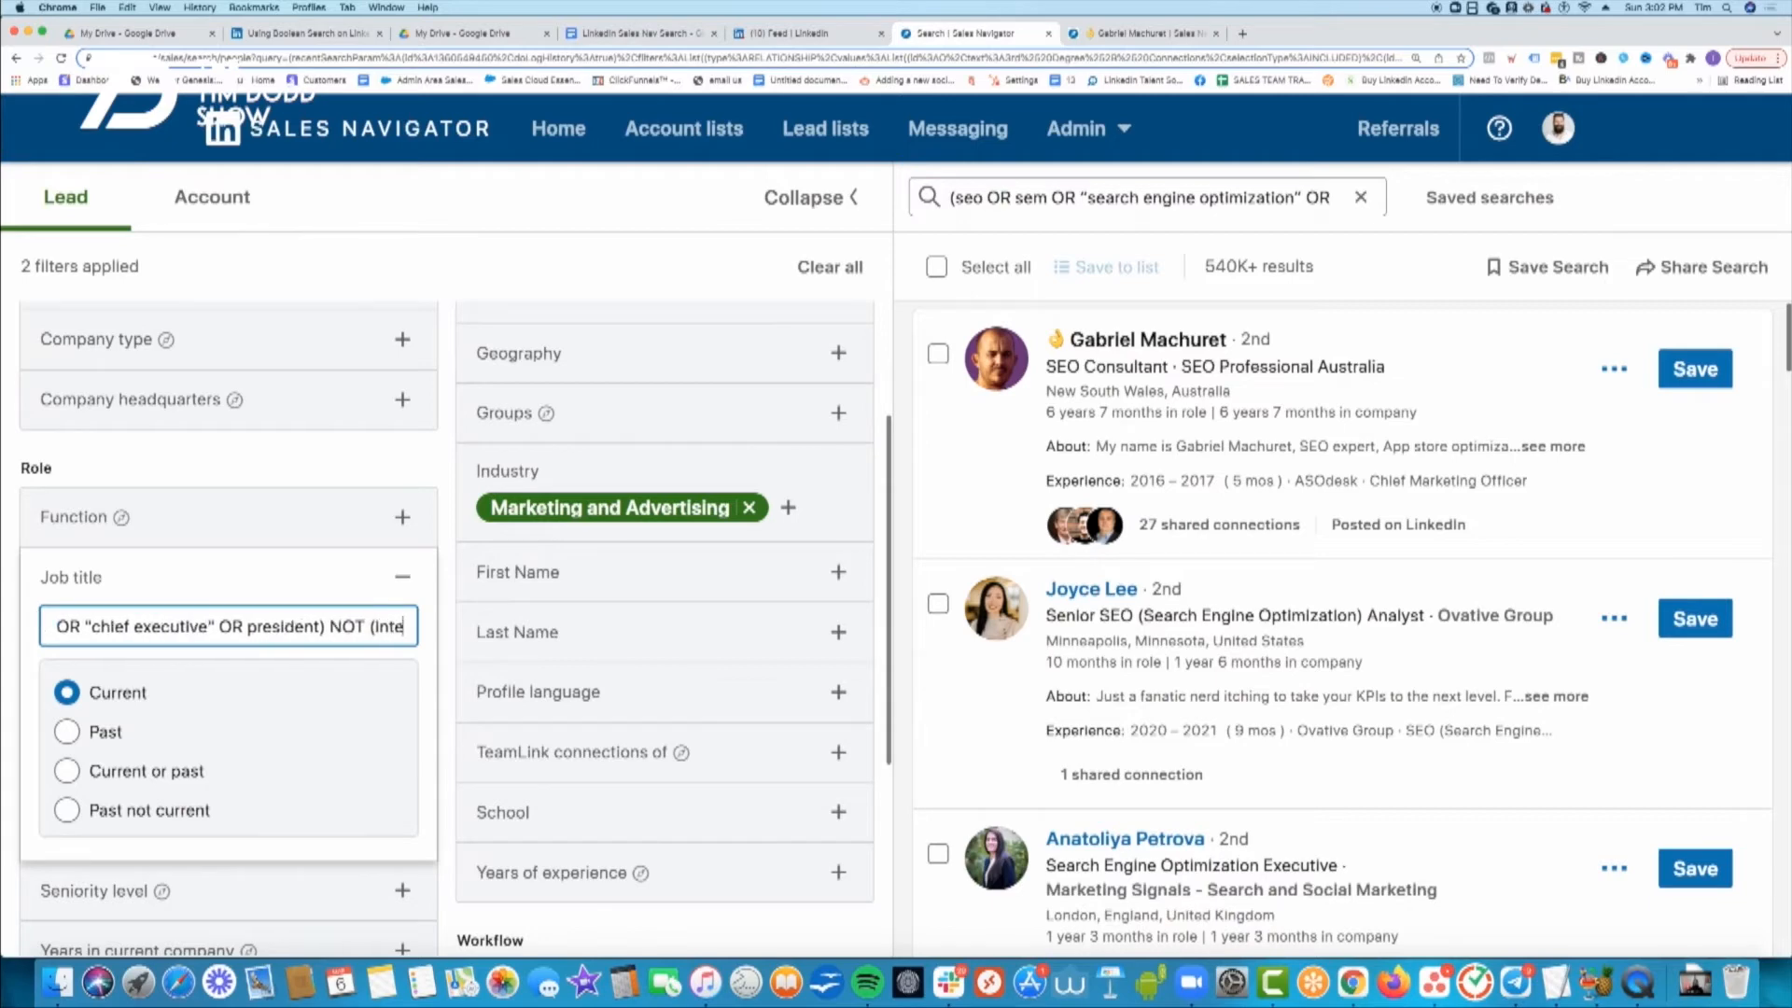
{"action": "type", "text": "rn or student"}
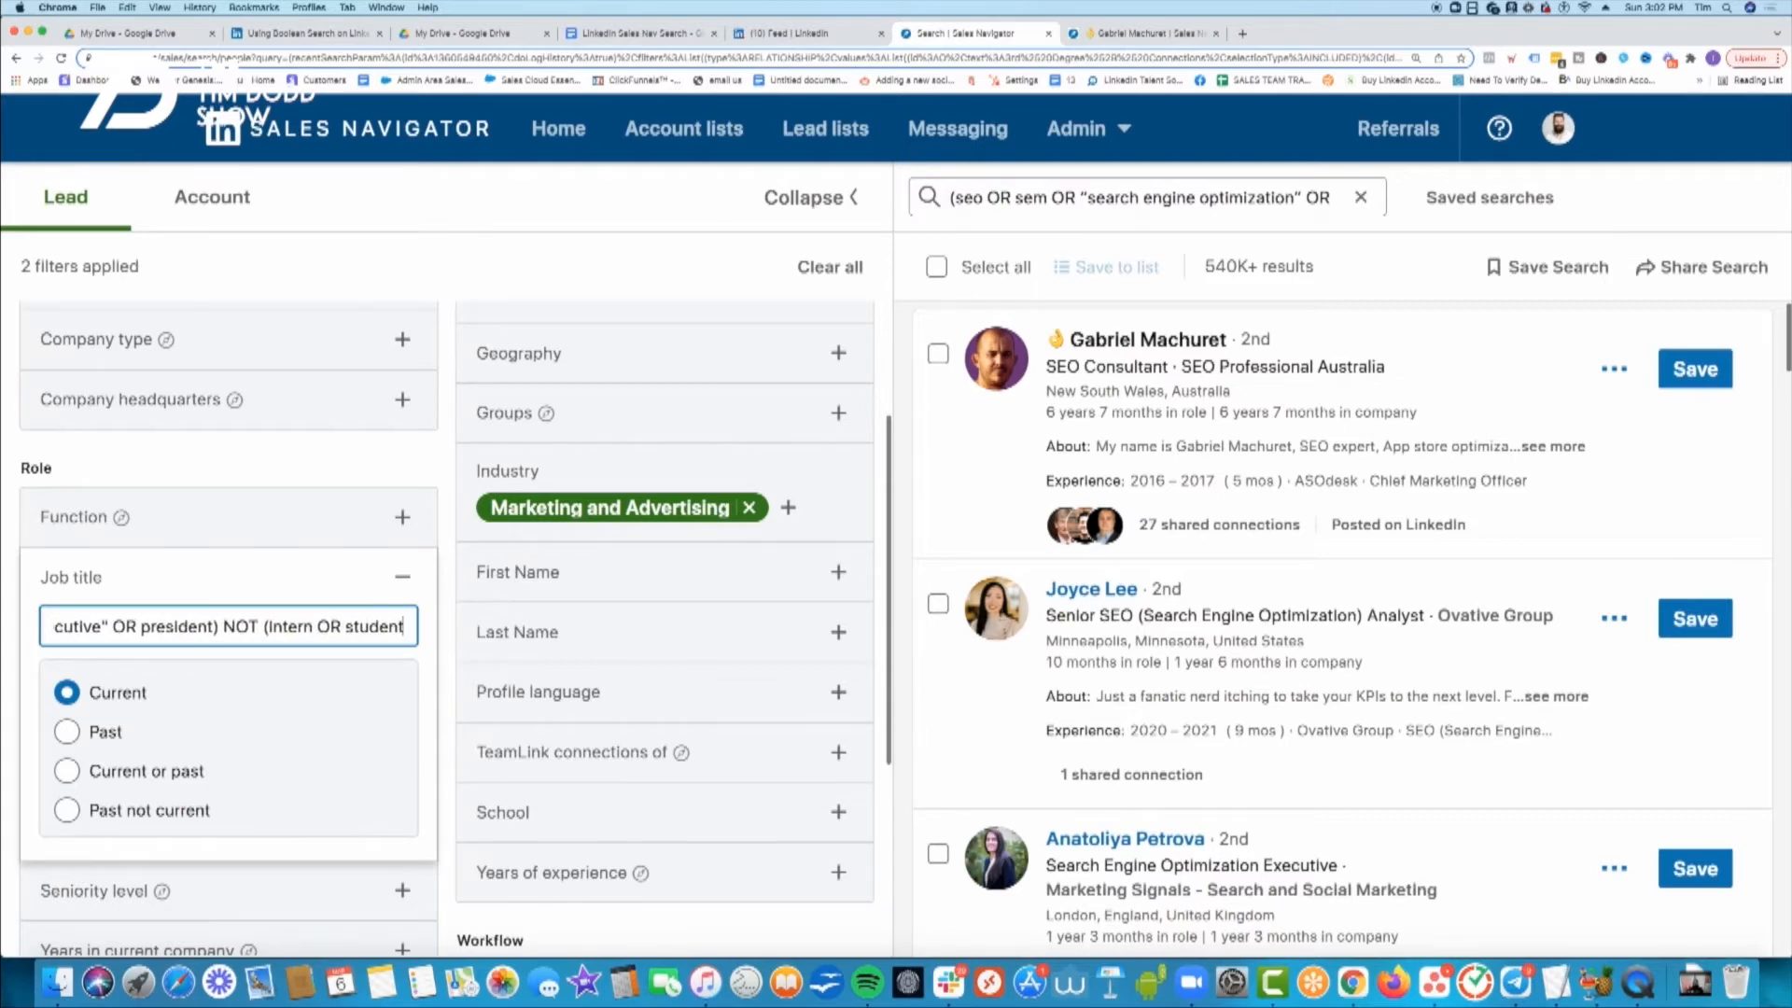
{"action": "type", "text": " OR admin"}
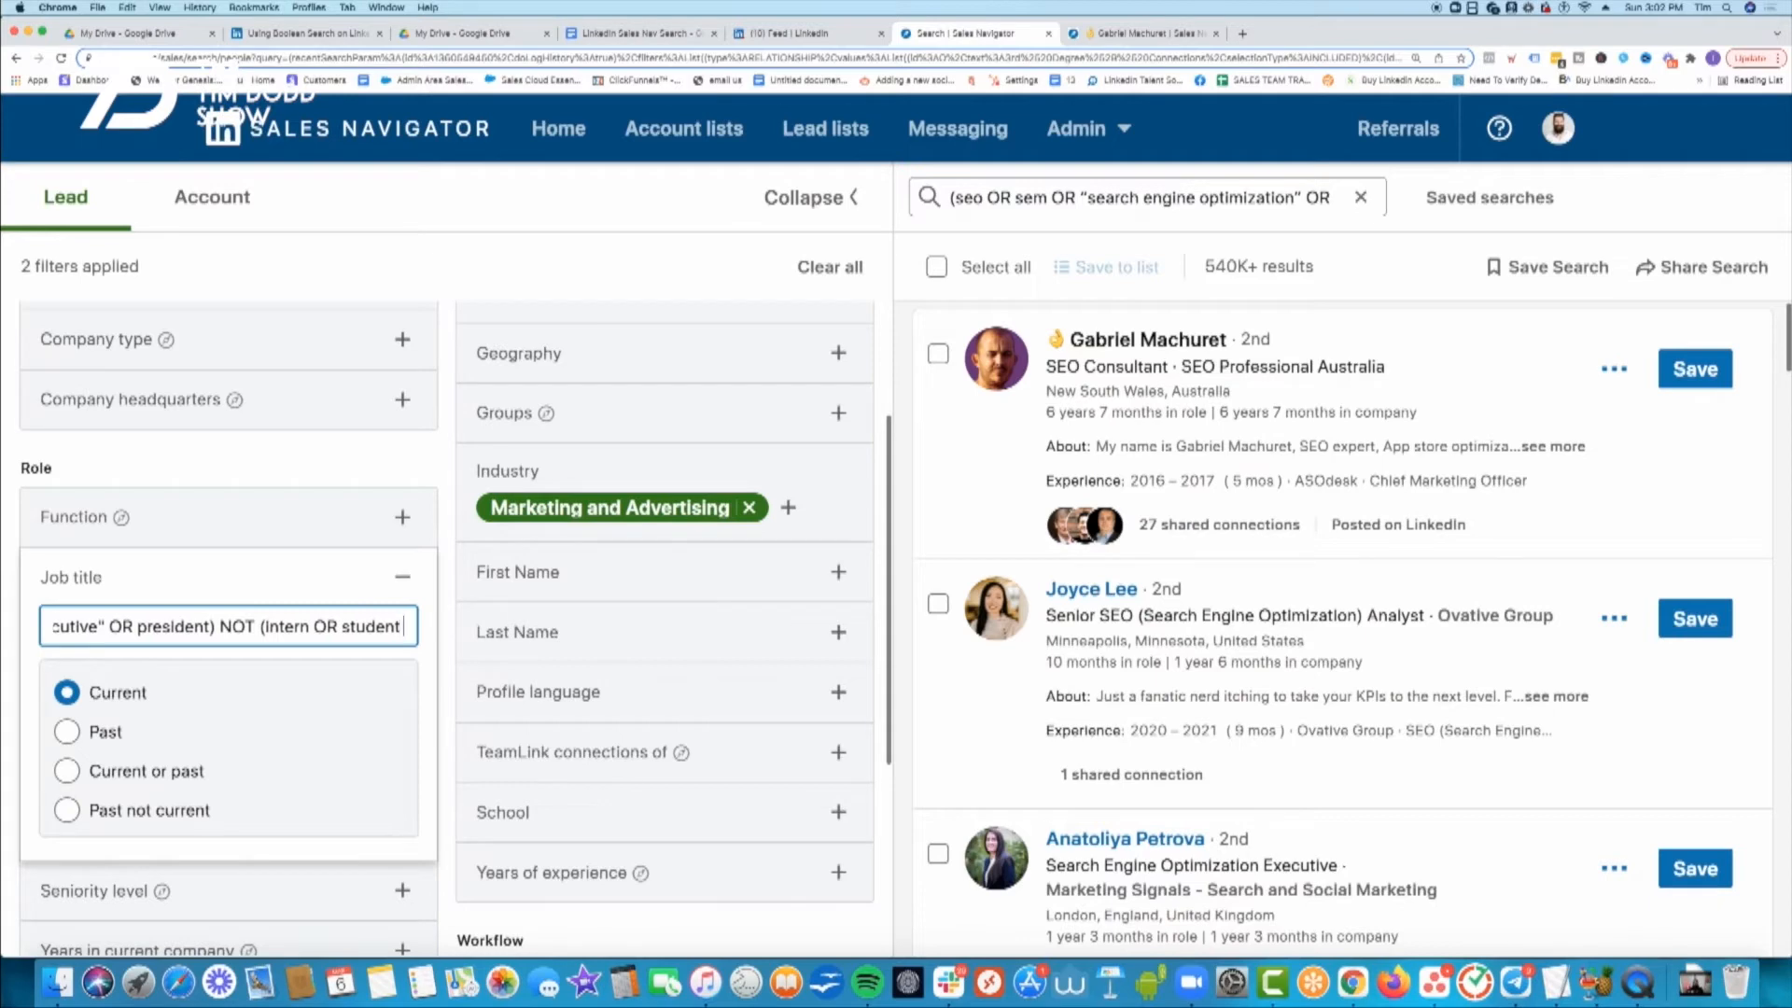
{"action": "type", "text": " OR ea"}
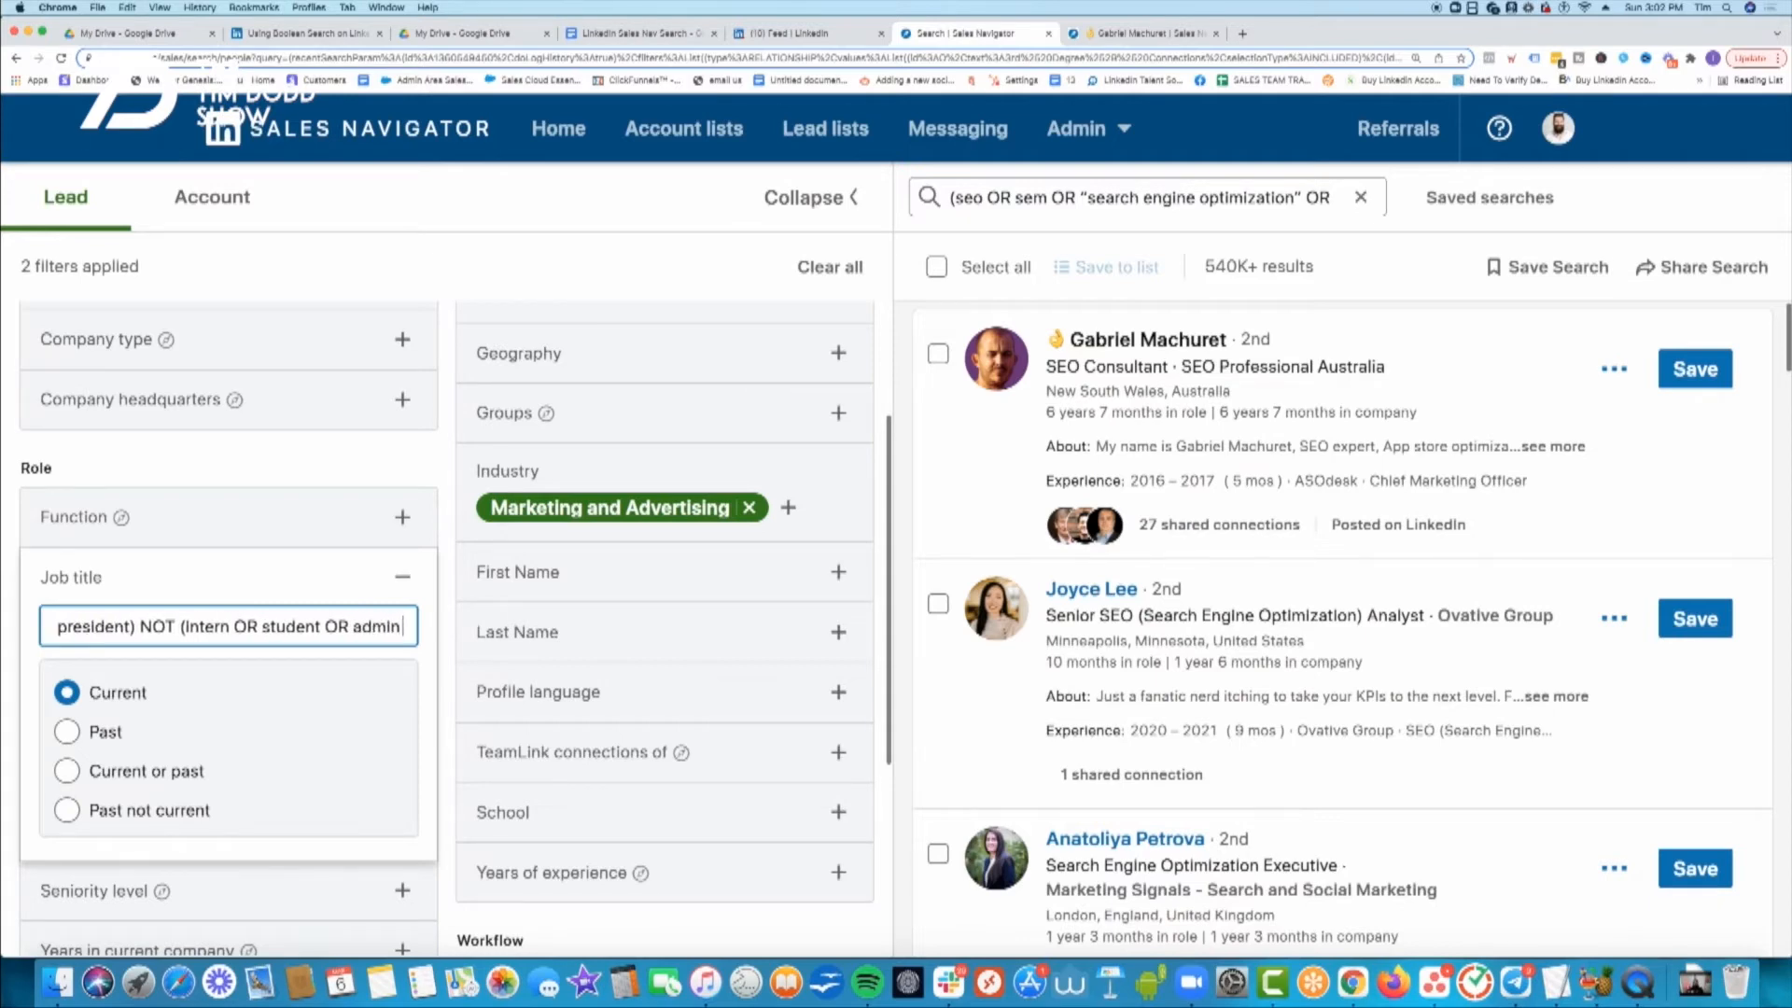
{"action": "type", "text": ")"}
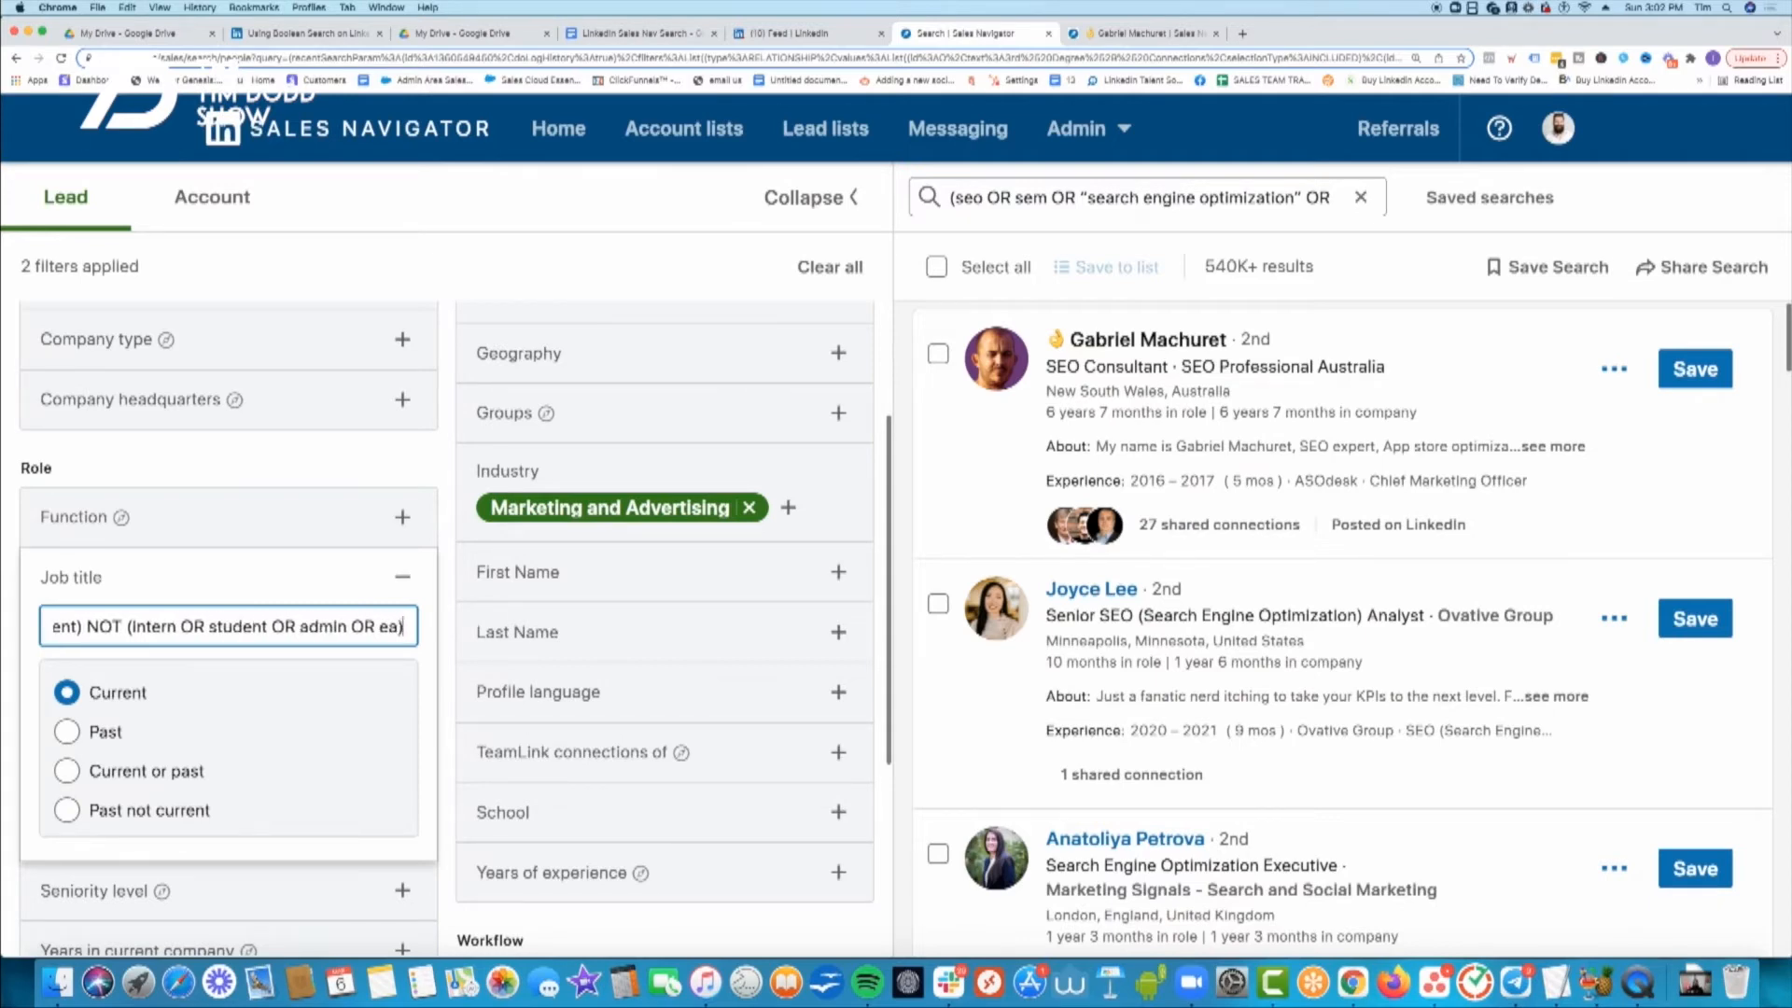
{"action": "key", "text": "Return"}
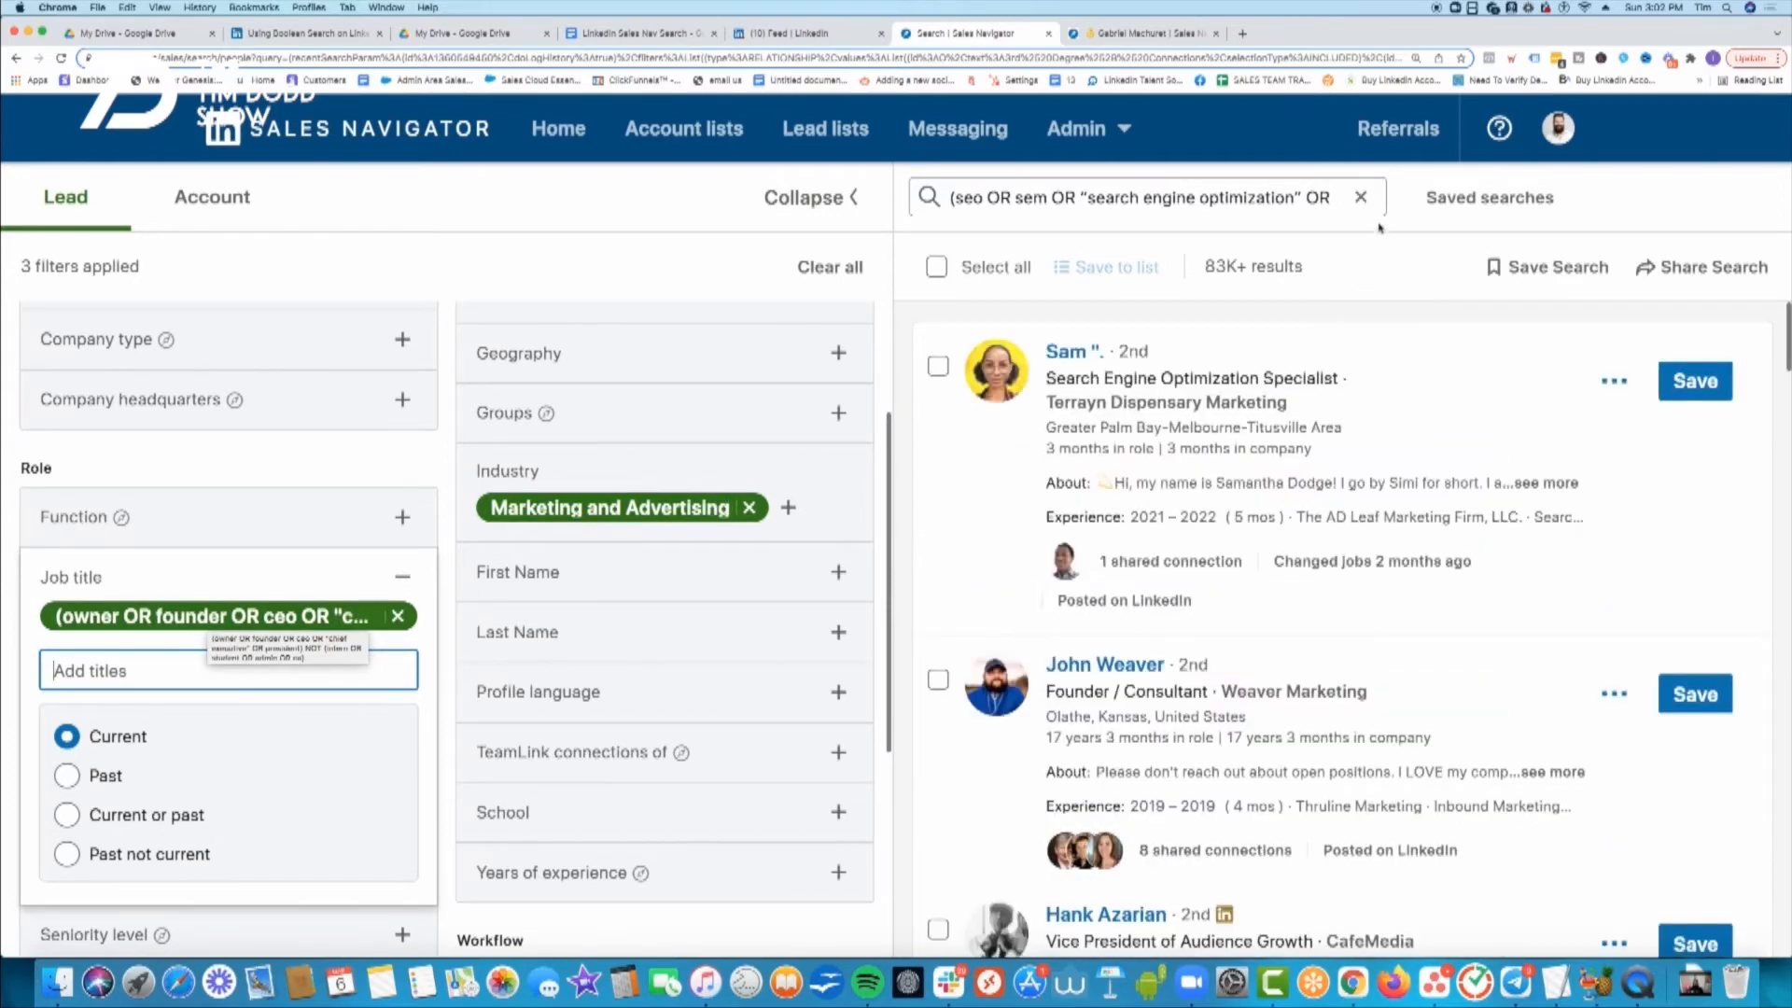
- Highlight the whole keyword query, close its suggestions, and look through the leads filtered by title
{"action": "left_click", "coordinate": [1205, 198]}
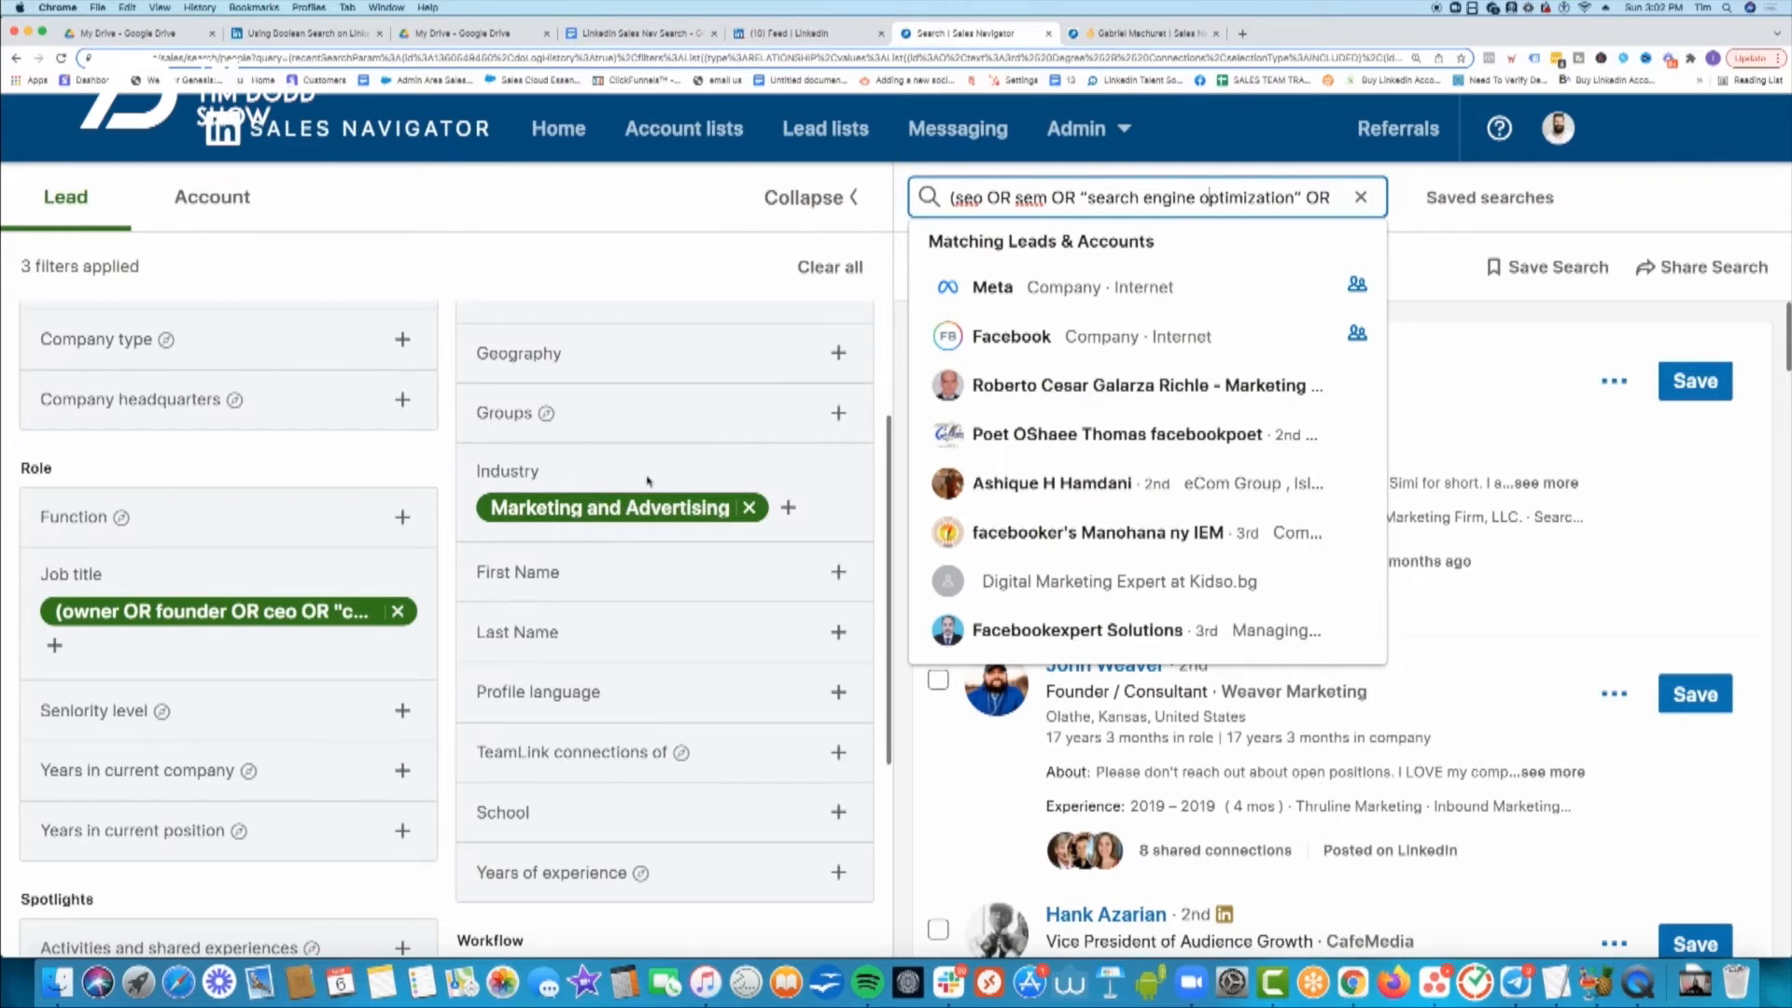
{"action": "key", "text": "super+a"}
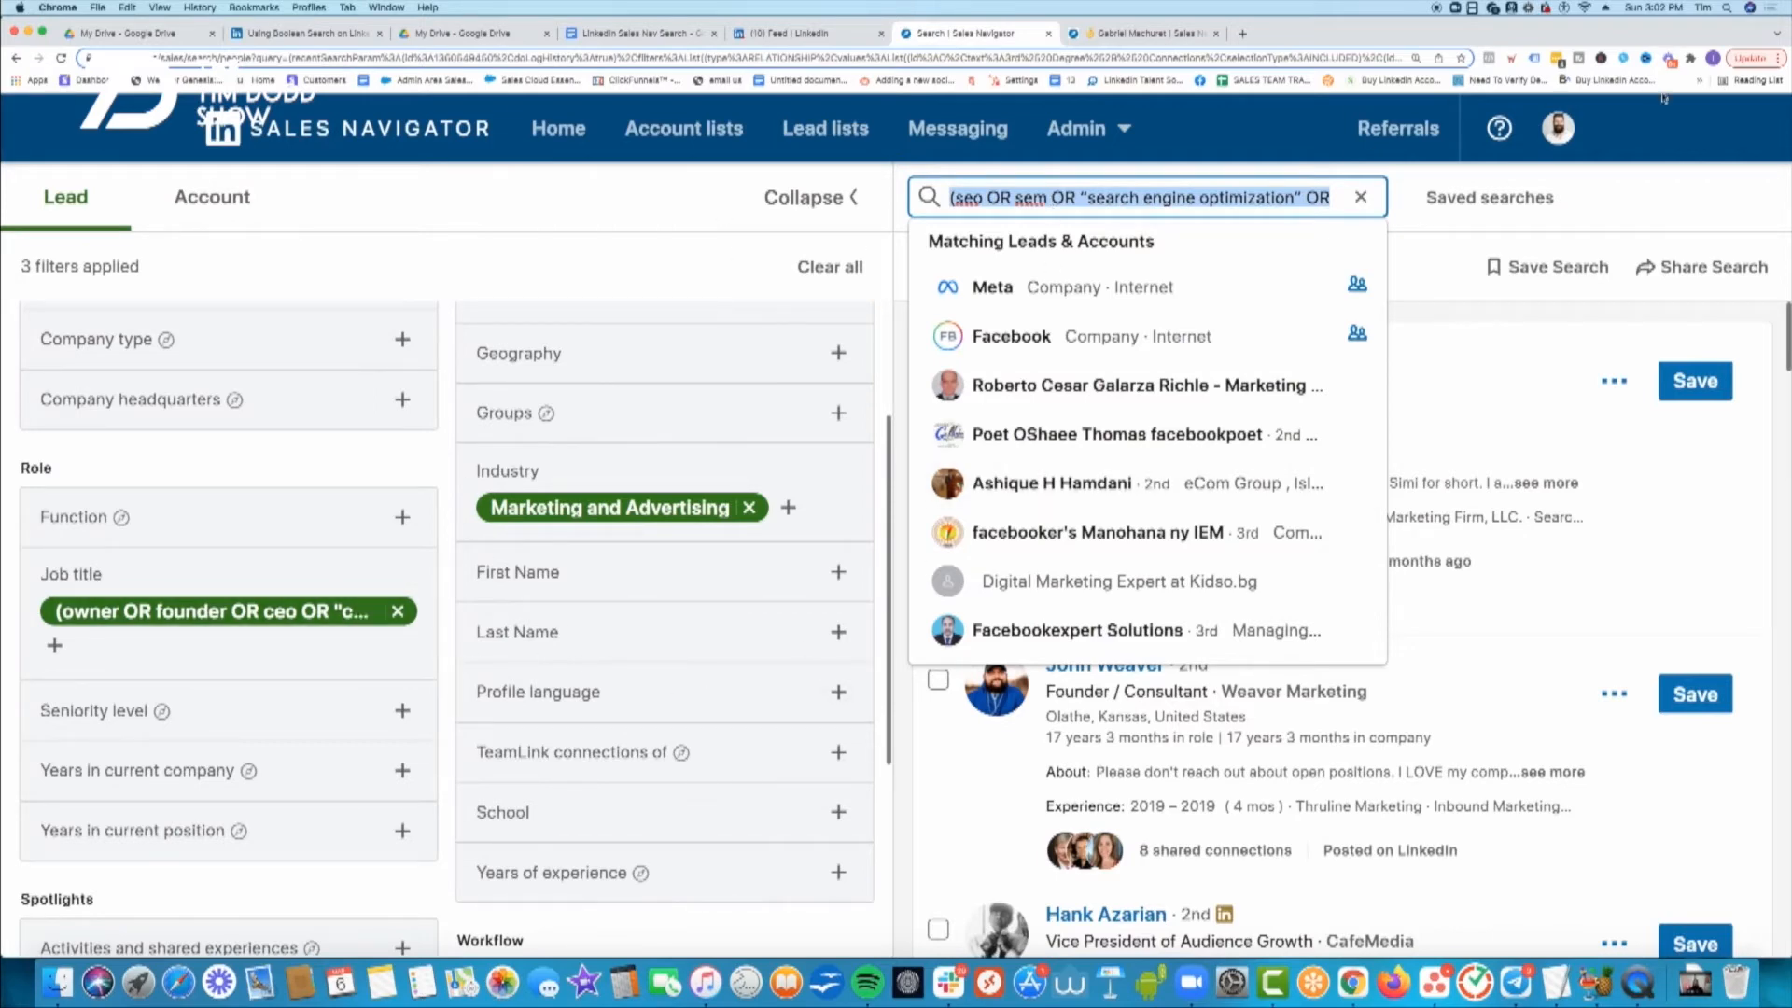
{"action": "left_click", "coordinate": [1666, 203]}
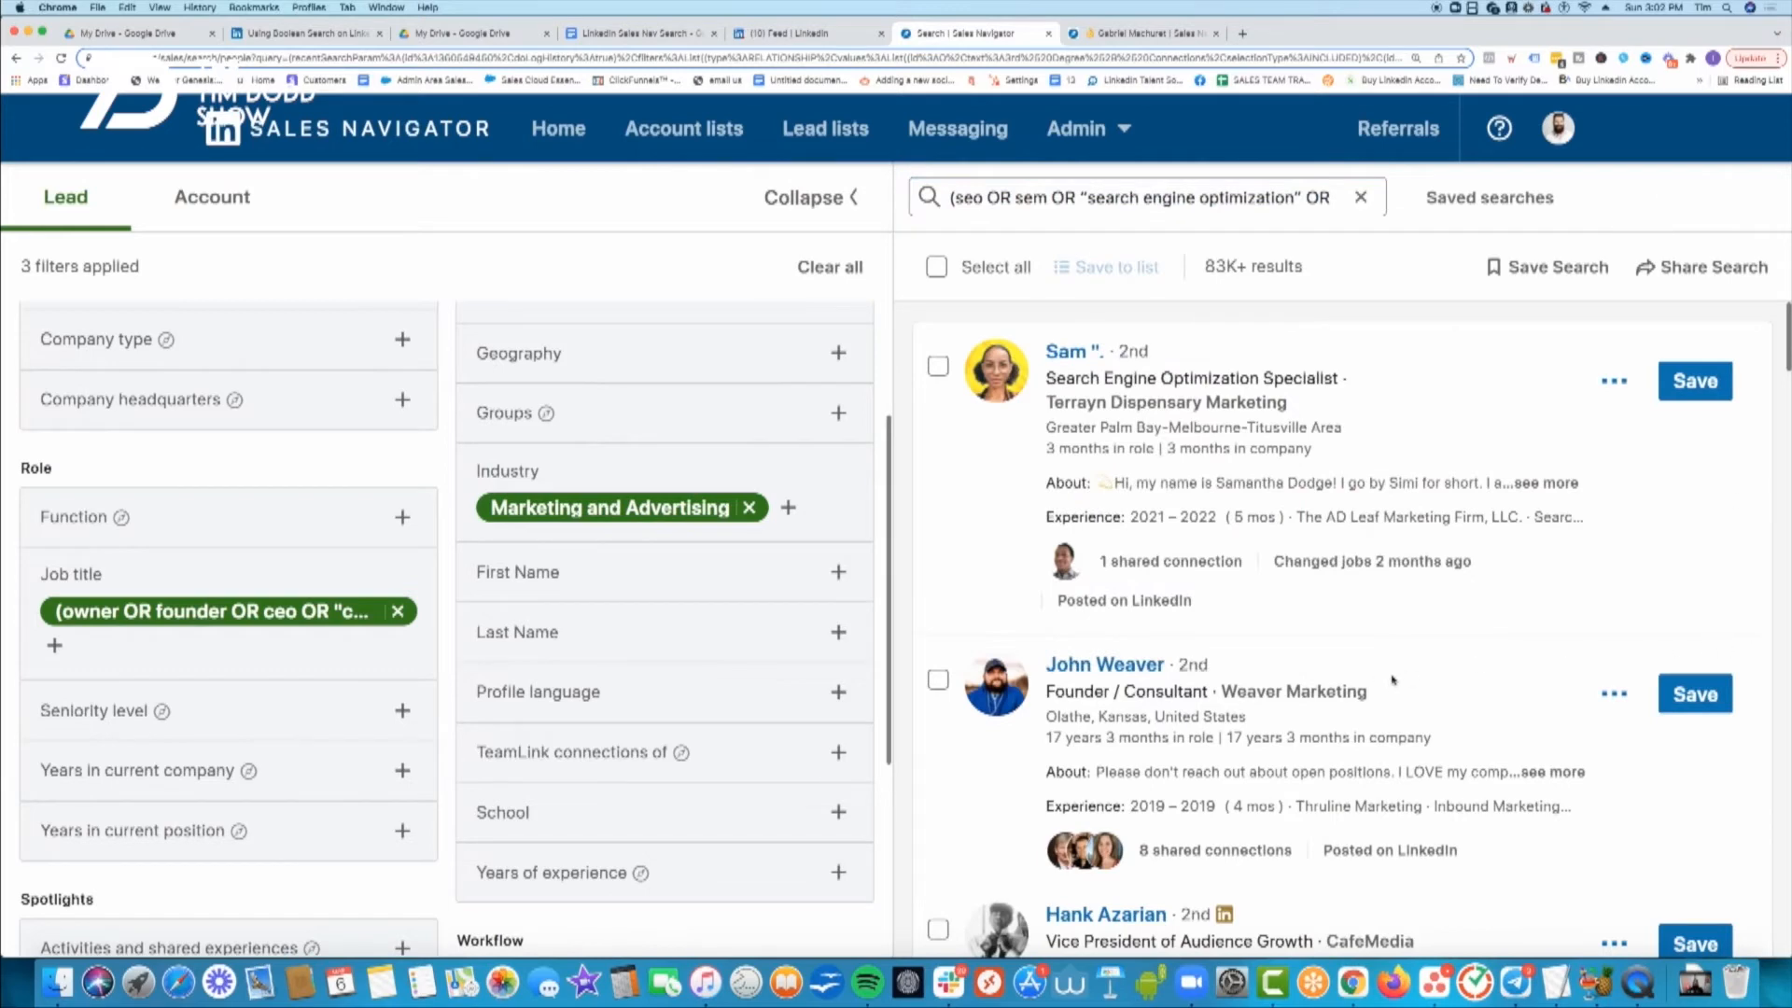
{"action": "scroll", "coordinate": [1337, 640], "scroll_direction": "down", "scroll_amount": 8}
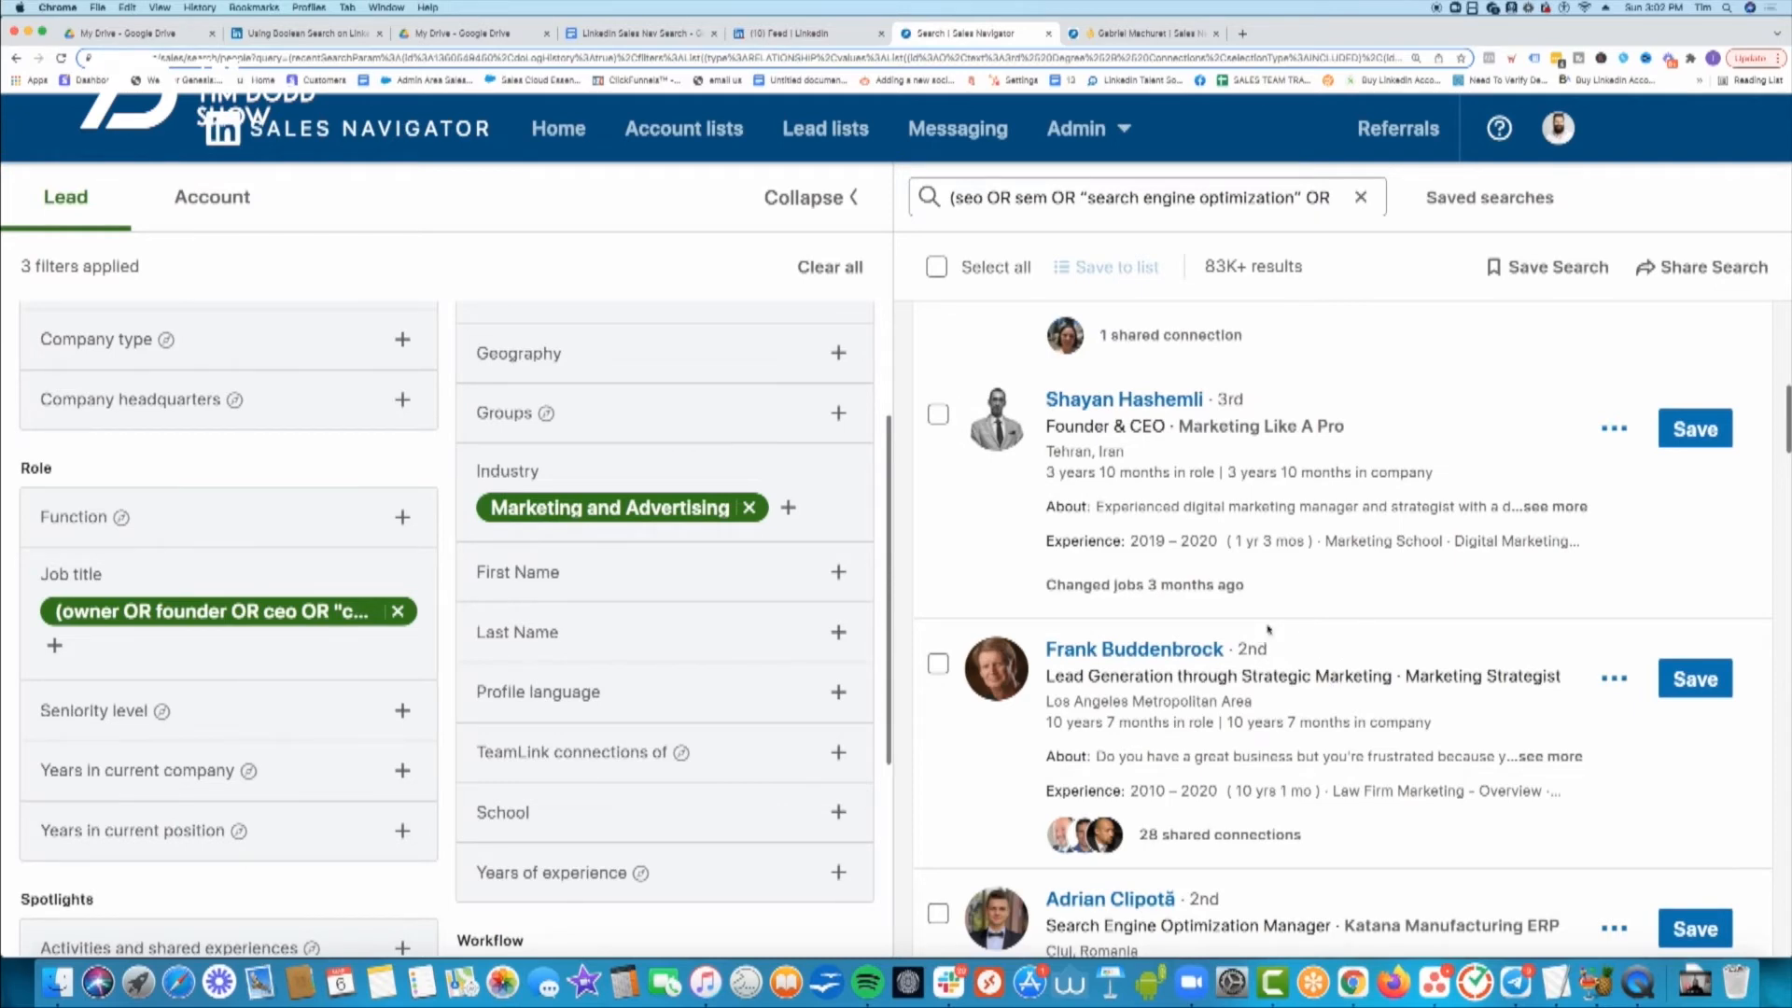
- Switch to the Google Docs filter notes and add a "Split" sub-item under Company Headcount, with a nested item started beneath it
{"action": "left_click", "coordinate": [635, 34]}
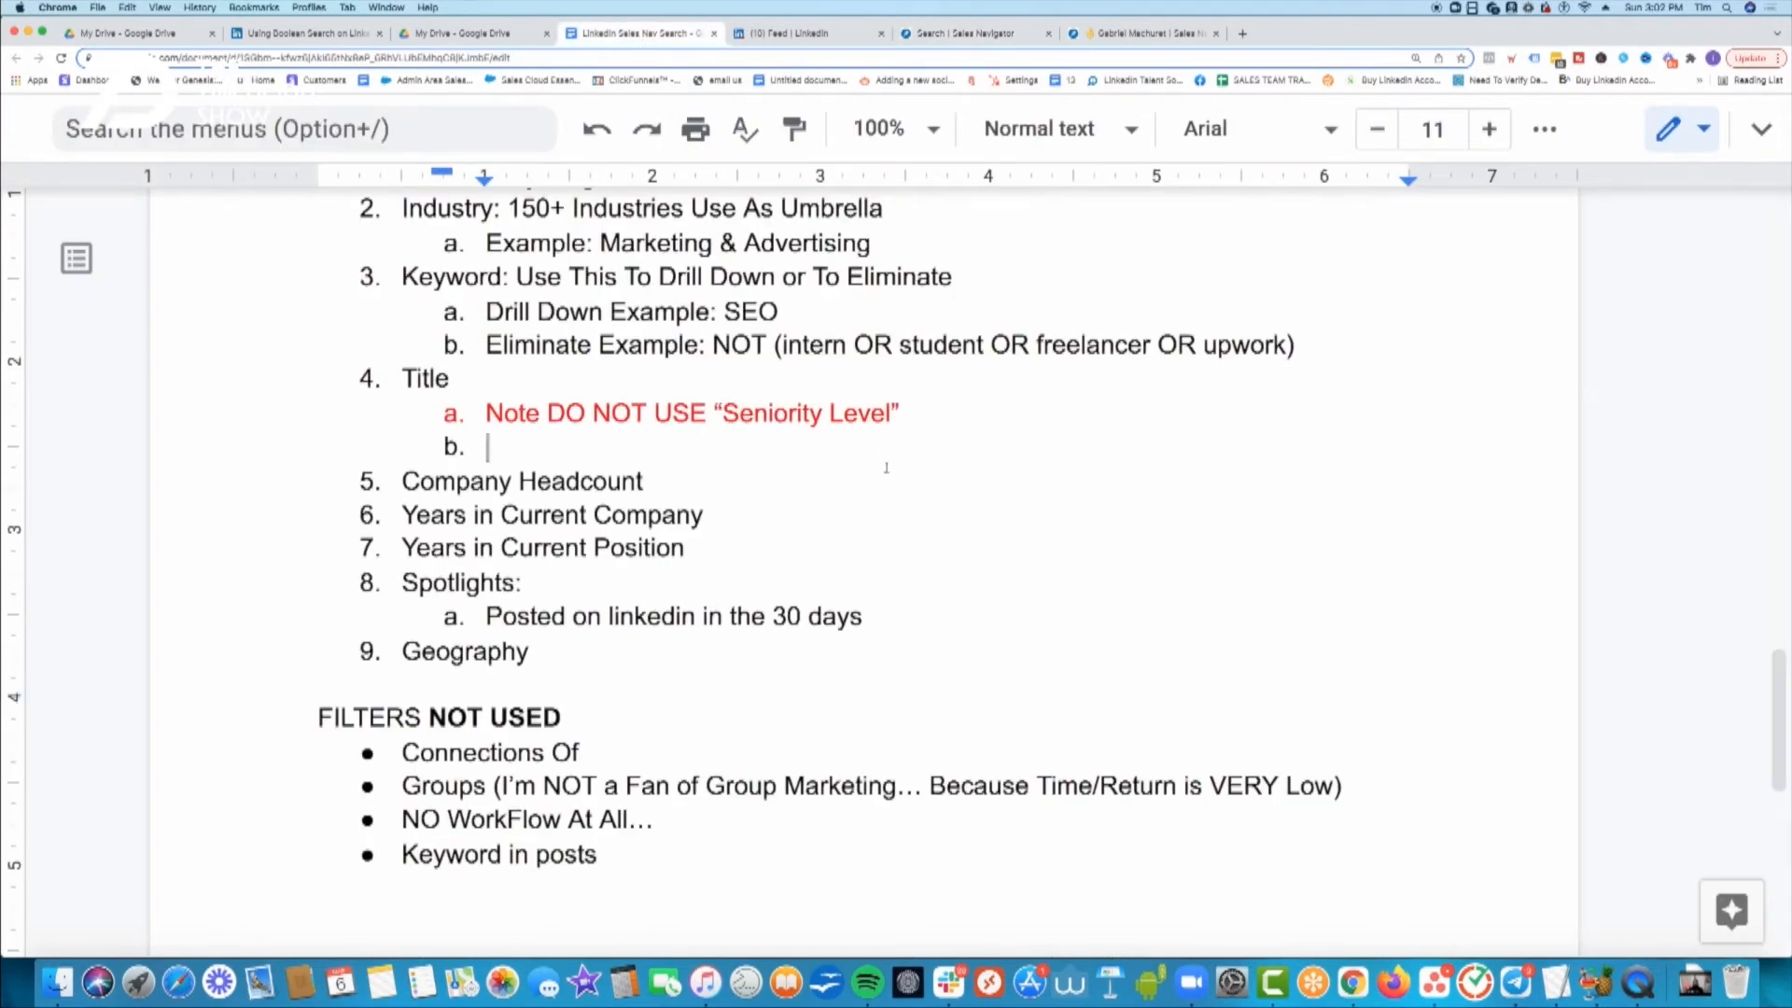
{"action": "left_click", "coordinate": [699, 484]}
{"action": "left_click_drag", "start_coordinate": [699, 484], "coordinate": [380, 480]}
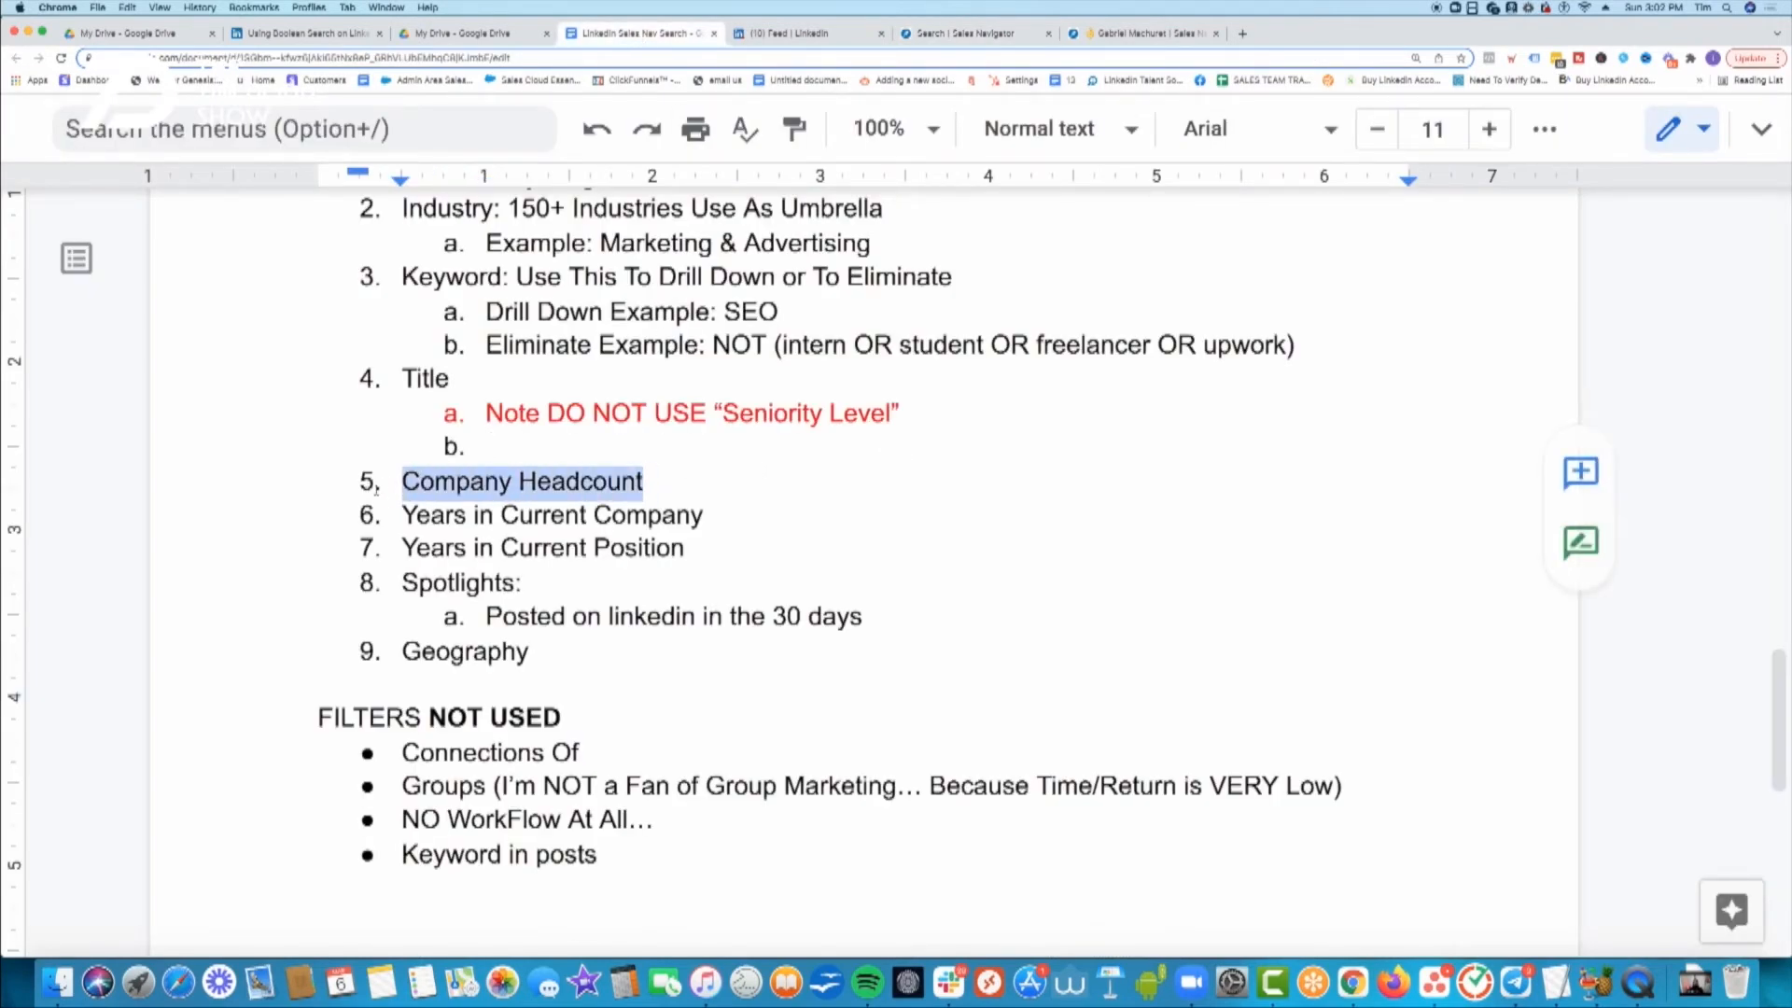
{"action": "left_click", "coordinate": [698, 491]}
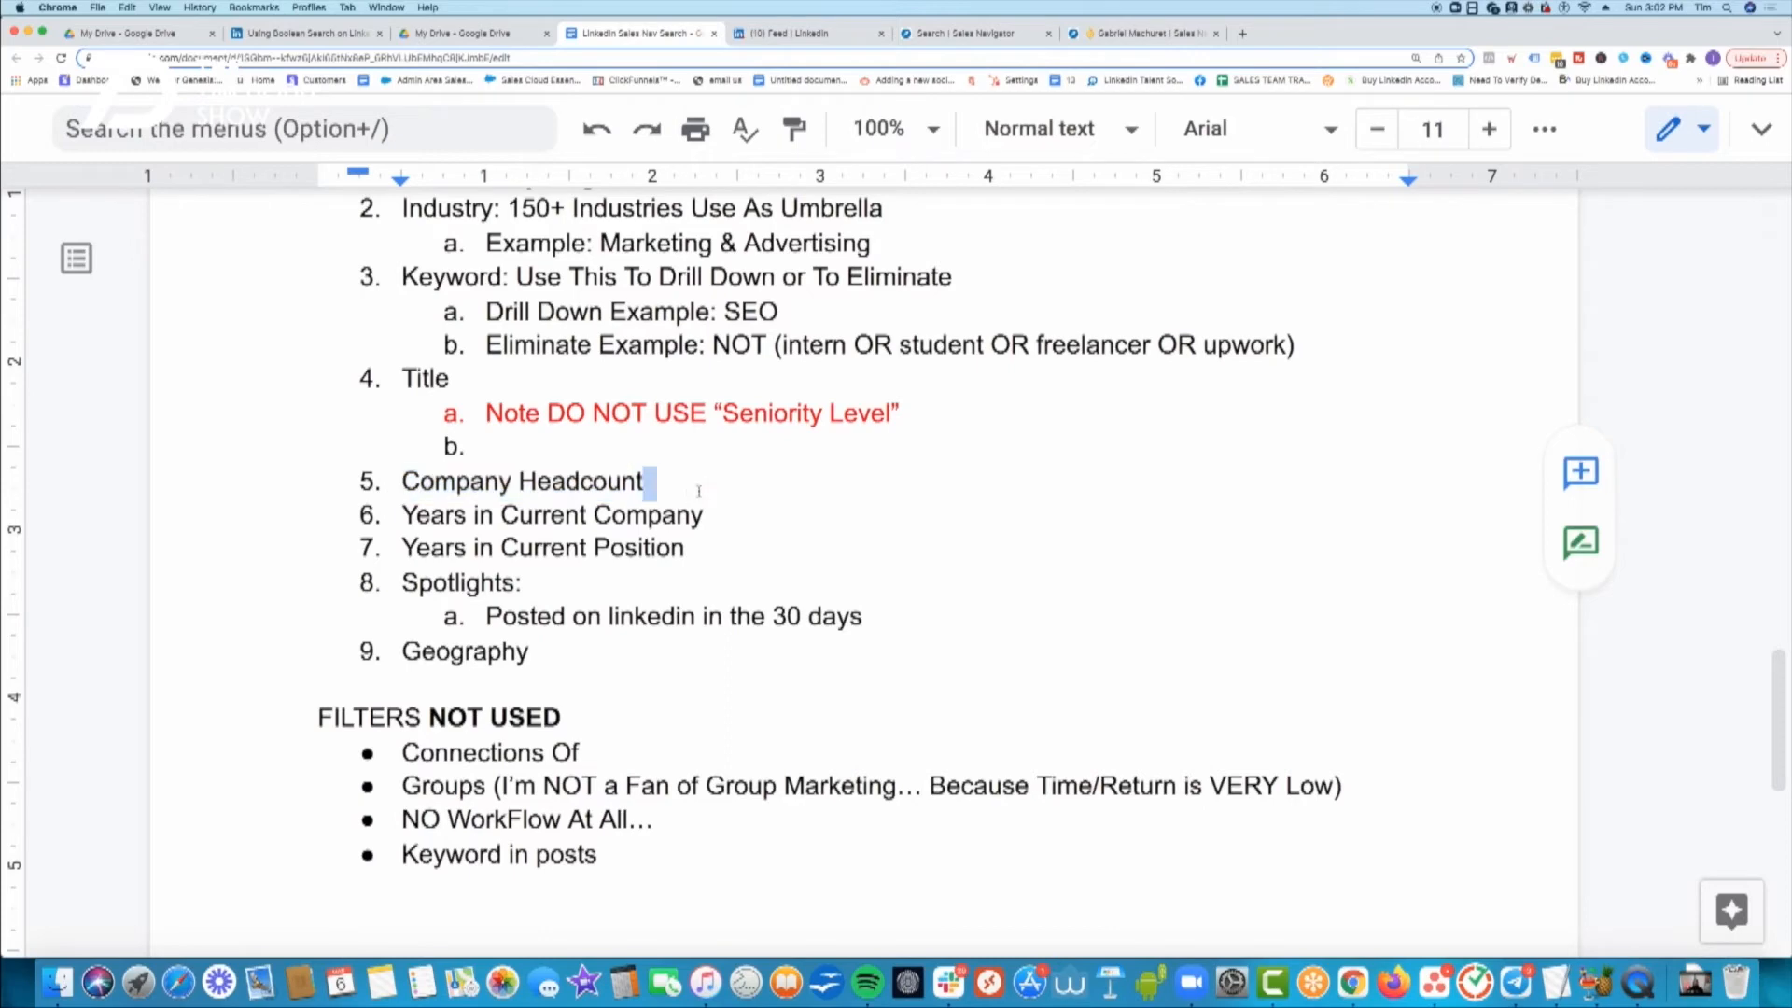
{"action": "key", "text": "Return"}
{"action": "key", "text": "Tab"}
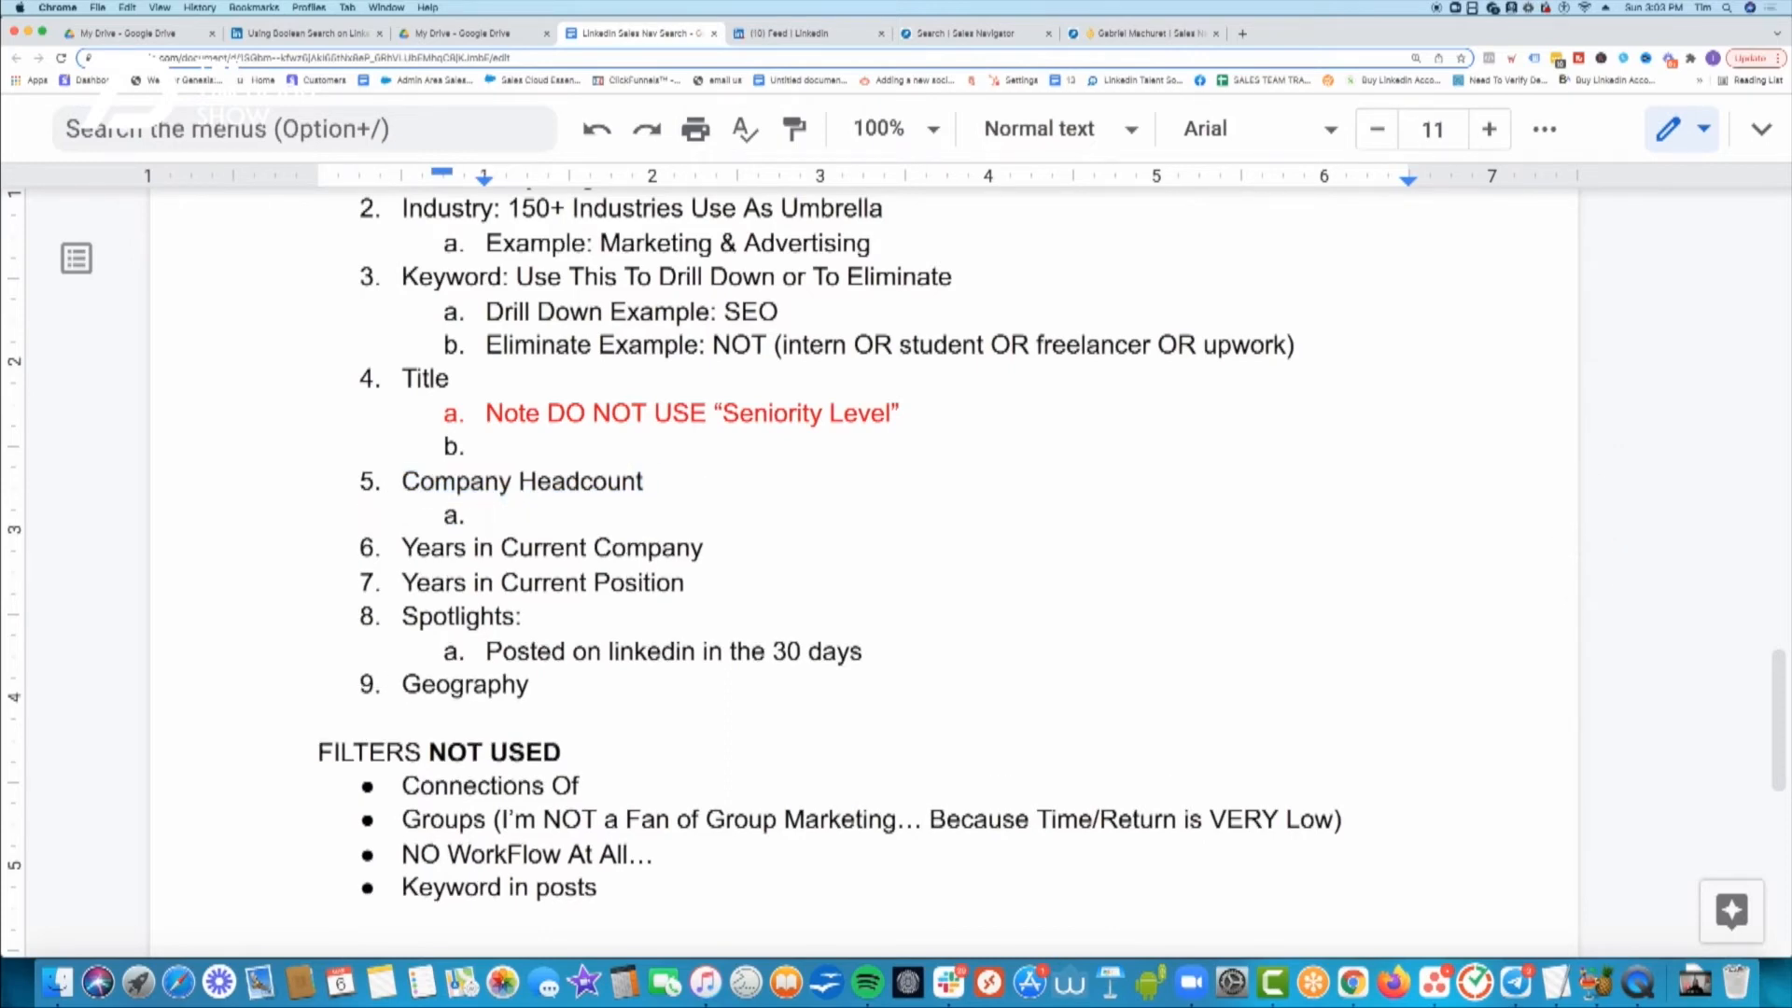
{"action": "type", "text": "Split"}
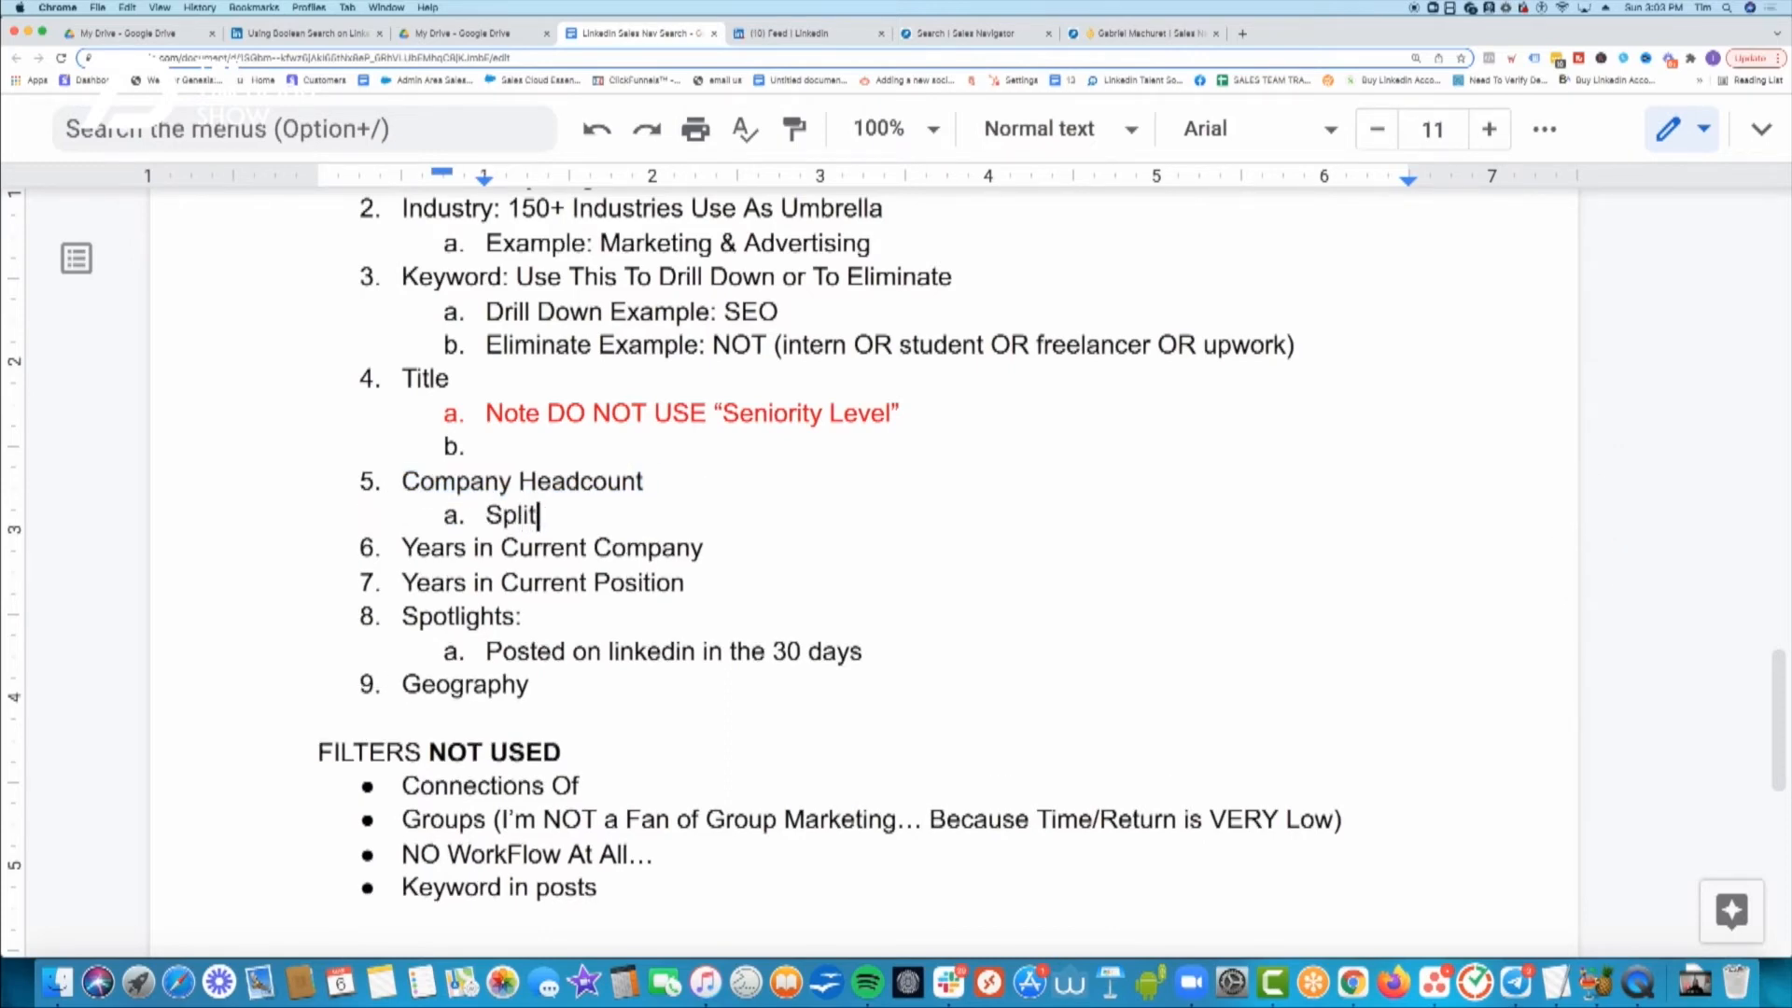
{"action": "key", "text": "Return"}
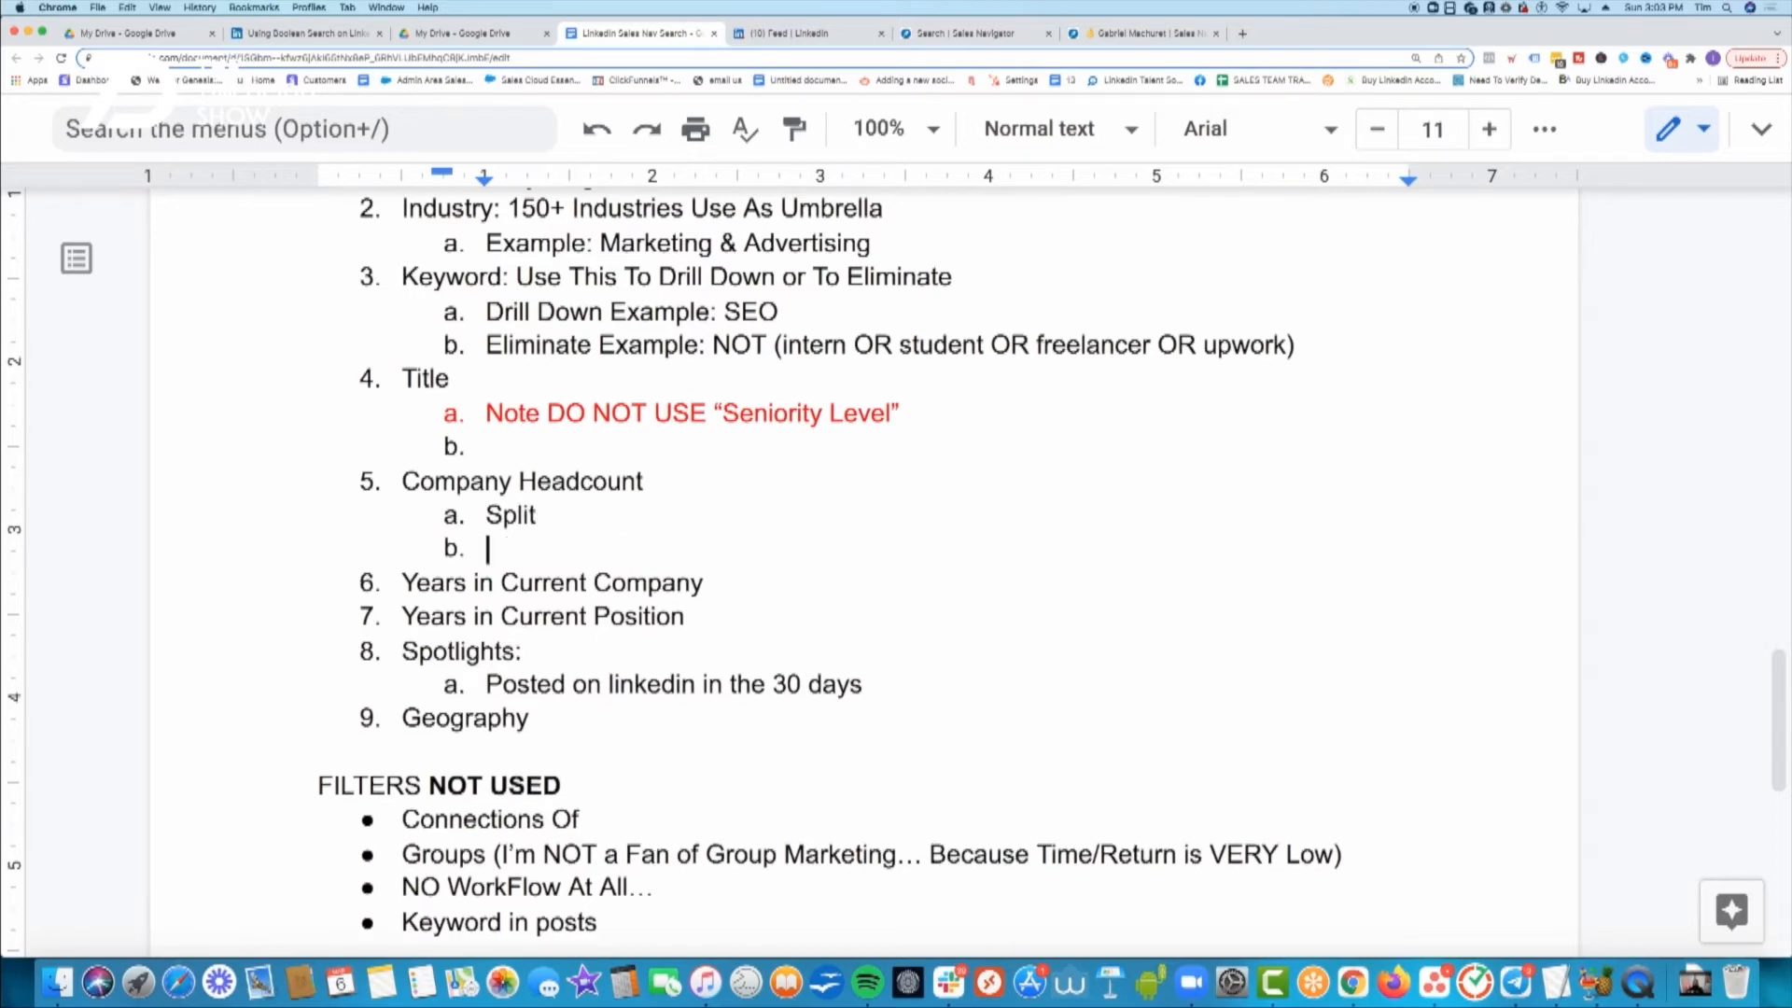
{"action": "key", "text": "Tab"}
{"action": "type", "text": "1-10"}
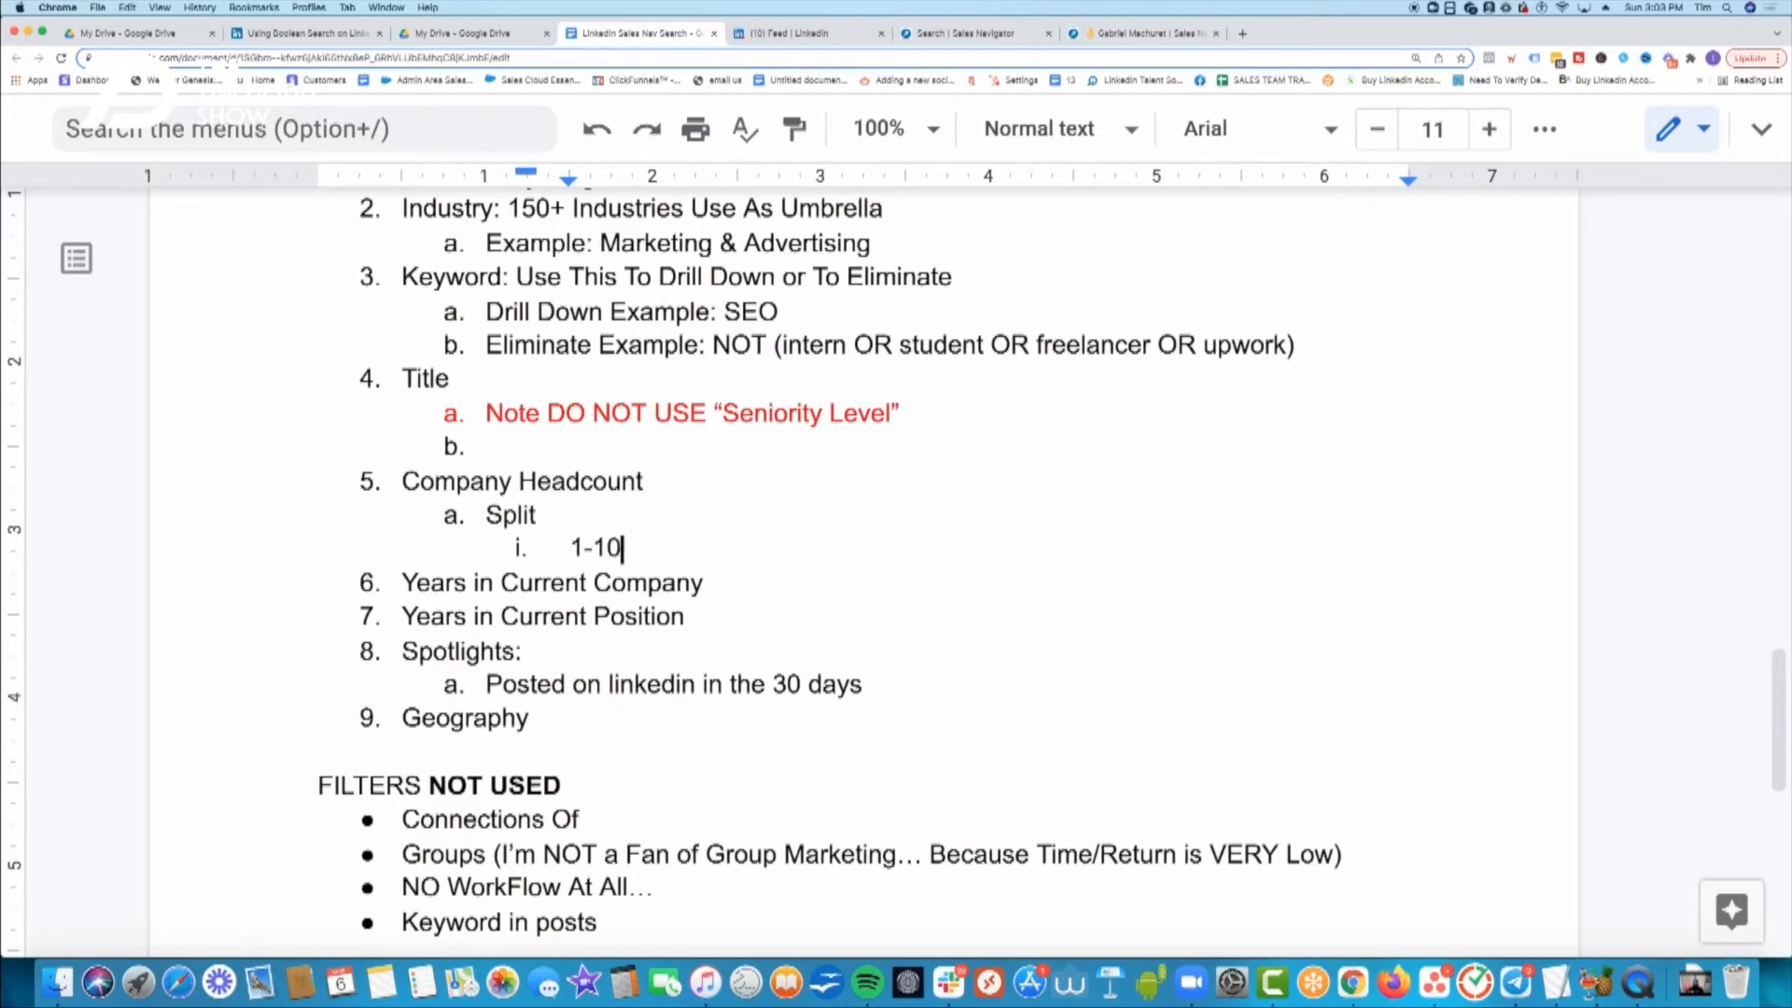
{"action": "key", "text": "BackSpace"}
{"action": "key", "text": "BackSpace"}
{"action": "key", "text": "BackSpace"}
{"action": "key", "text": "BackSpace"}
- Write "Self to 10 employees (Created $100K /m Message" as the first nested item under Split
{"action": "type", "text": "Sel "}
{"action": "type", "text": " to 10 employee"}
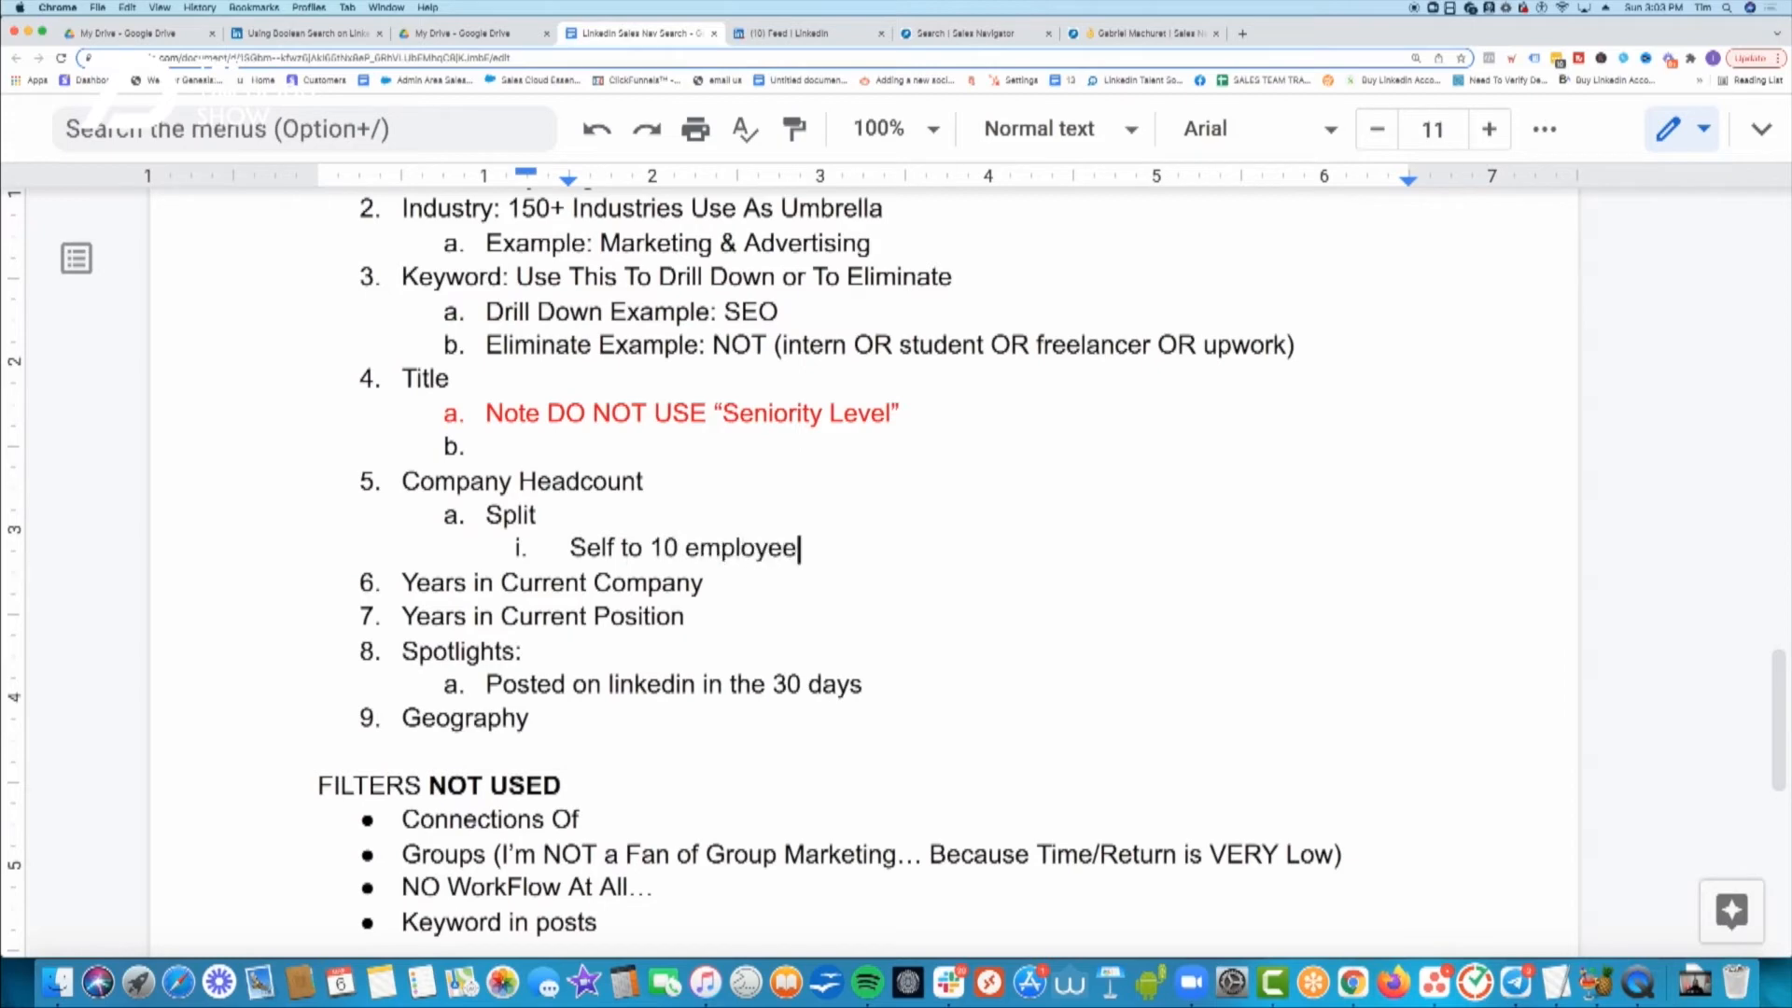
{"action": "type", "text": "s (Created $100K "}
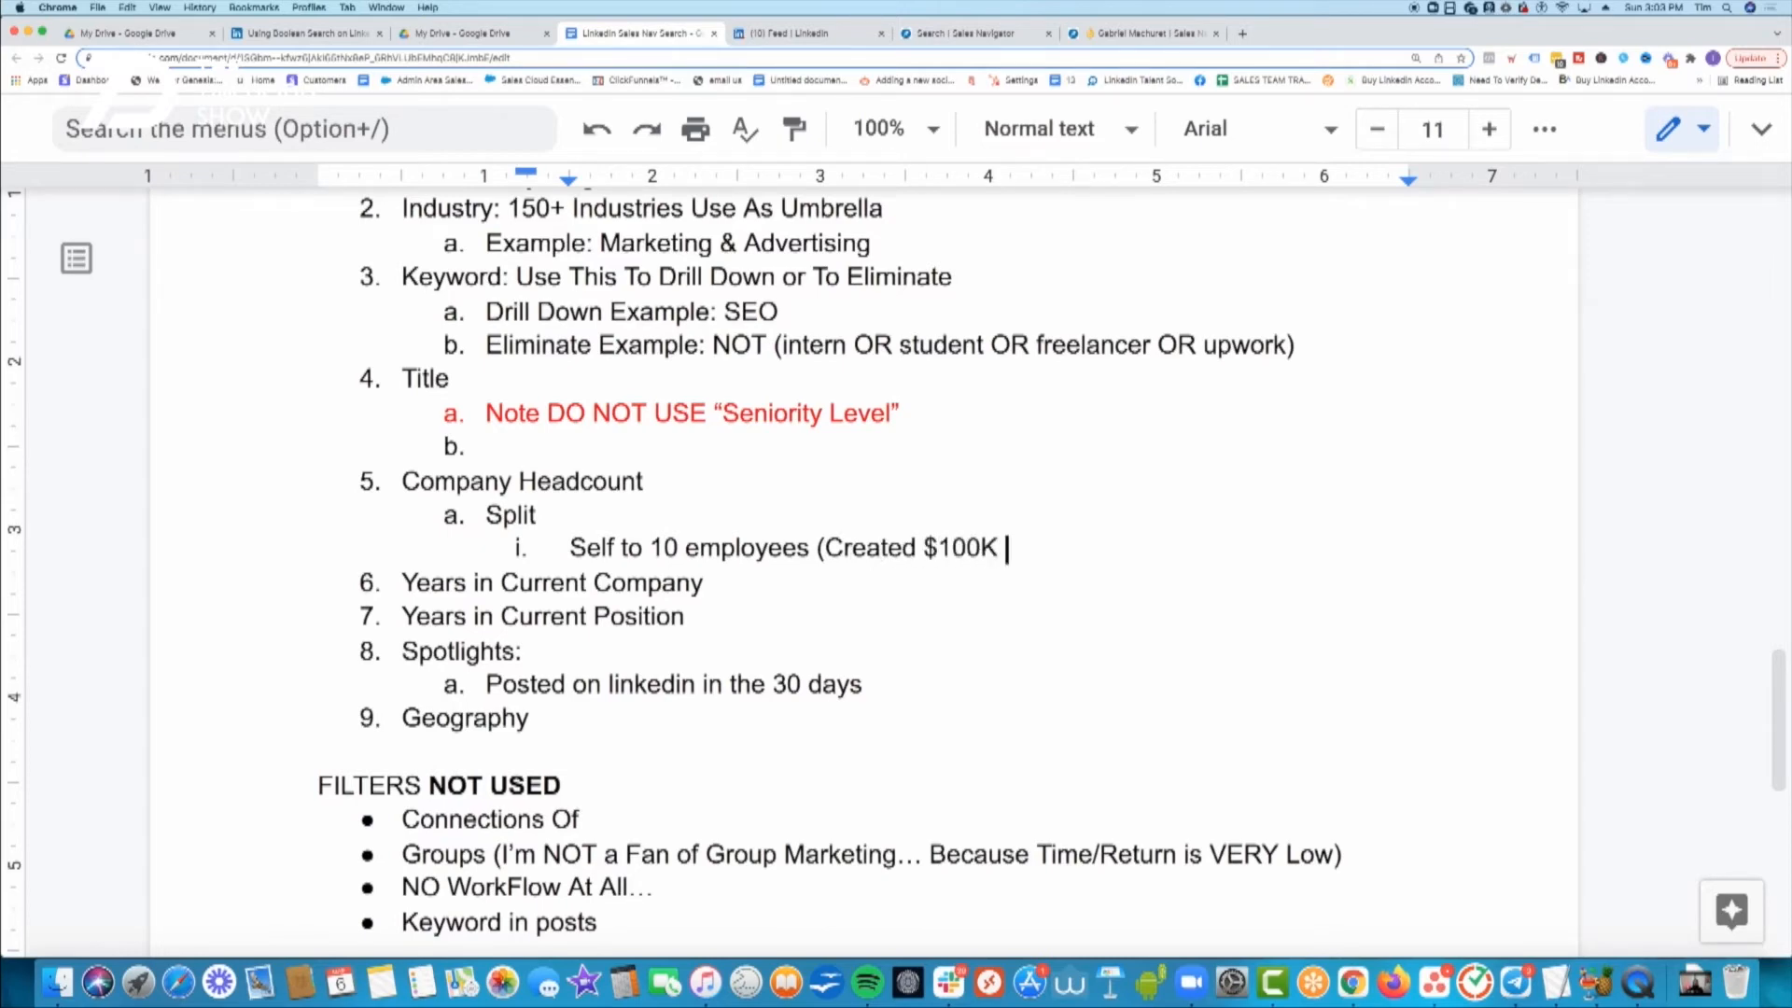
{"action": "type", "text": "/"}
{"action": "key", "text": "BackSpace"}
{"action": "key", "text": "BackSpace"}
{"action": "key", "text": "BackSpace"}
{"action": "type", "text": "K /m Message"}
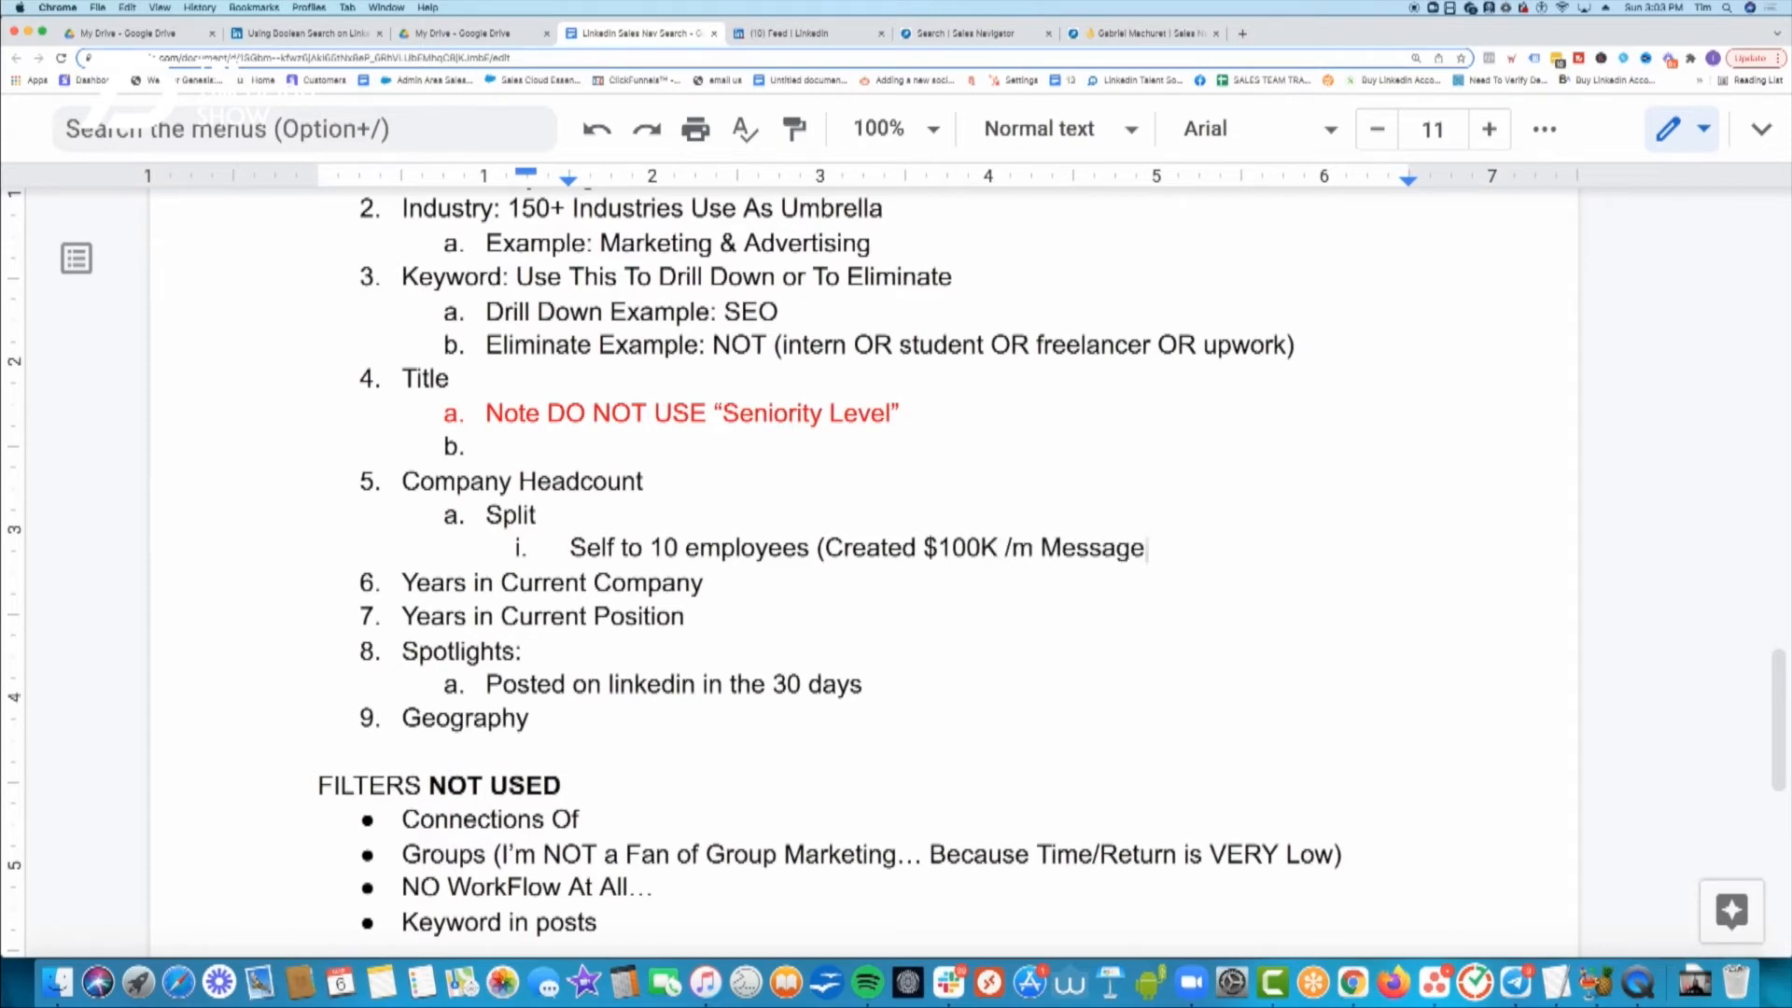
- Replace "Self to" with "1 to" in the 10 employees item and add its closing parenthesis
{"action": "left_click_drag", "start_coordinate": [645, 549], "coordinate": [564, 549]}
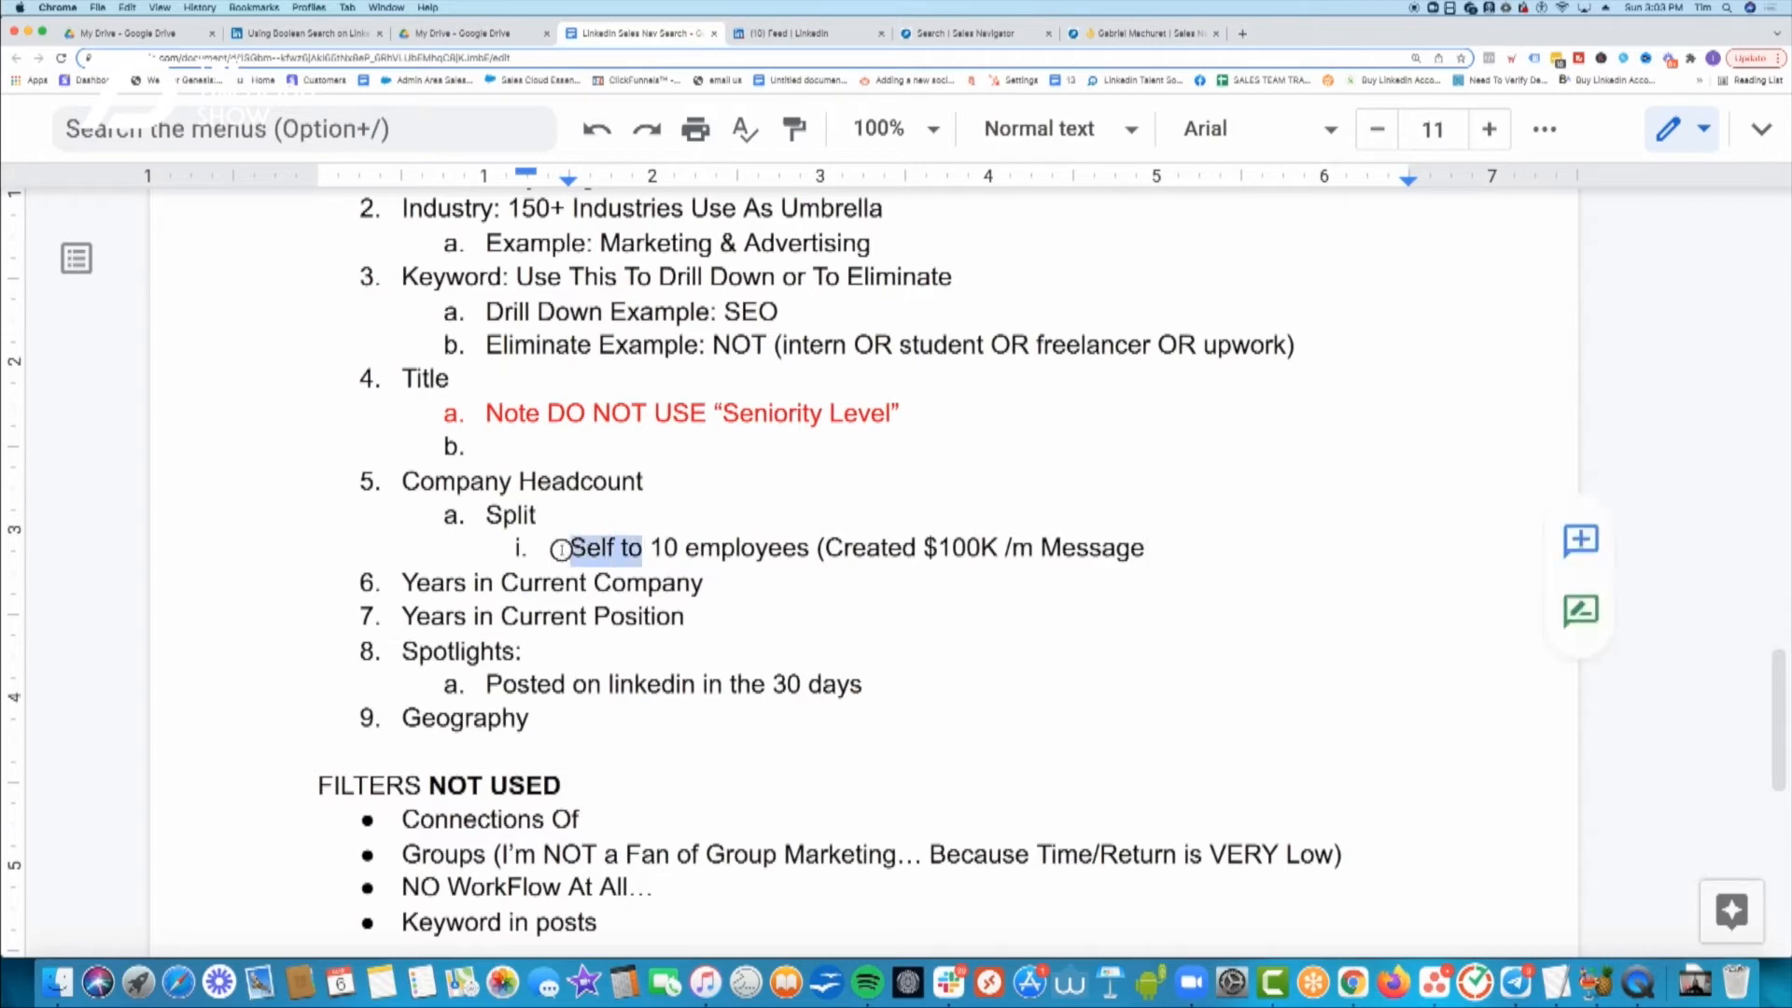
{"action": "type", "text": "1 to"}
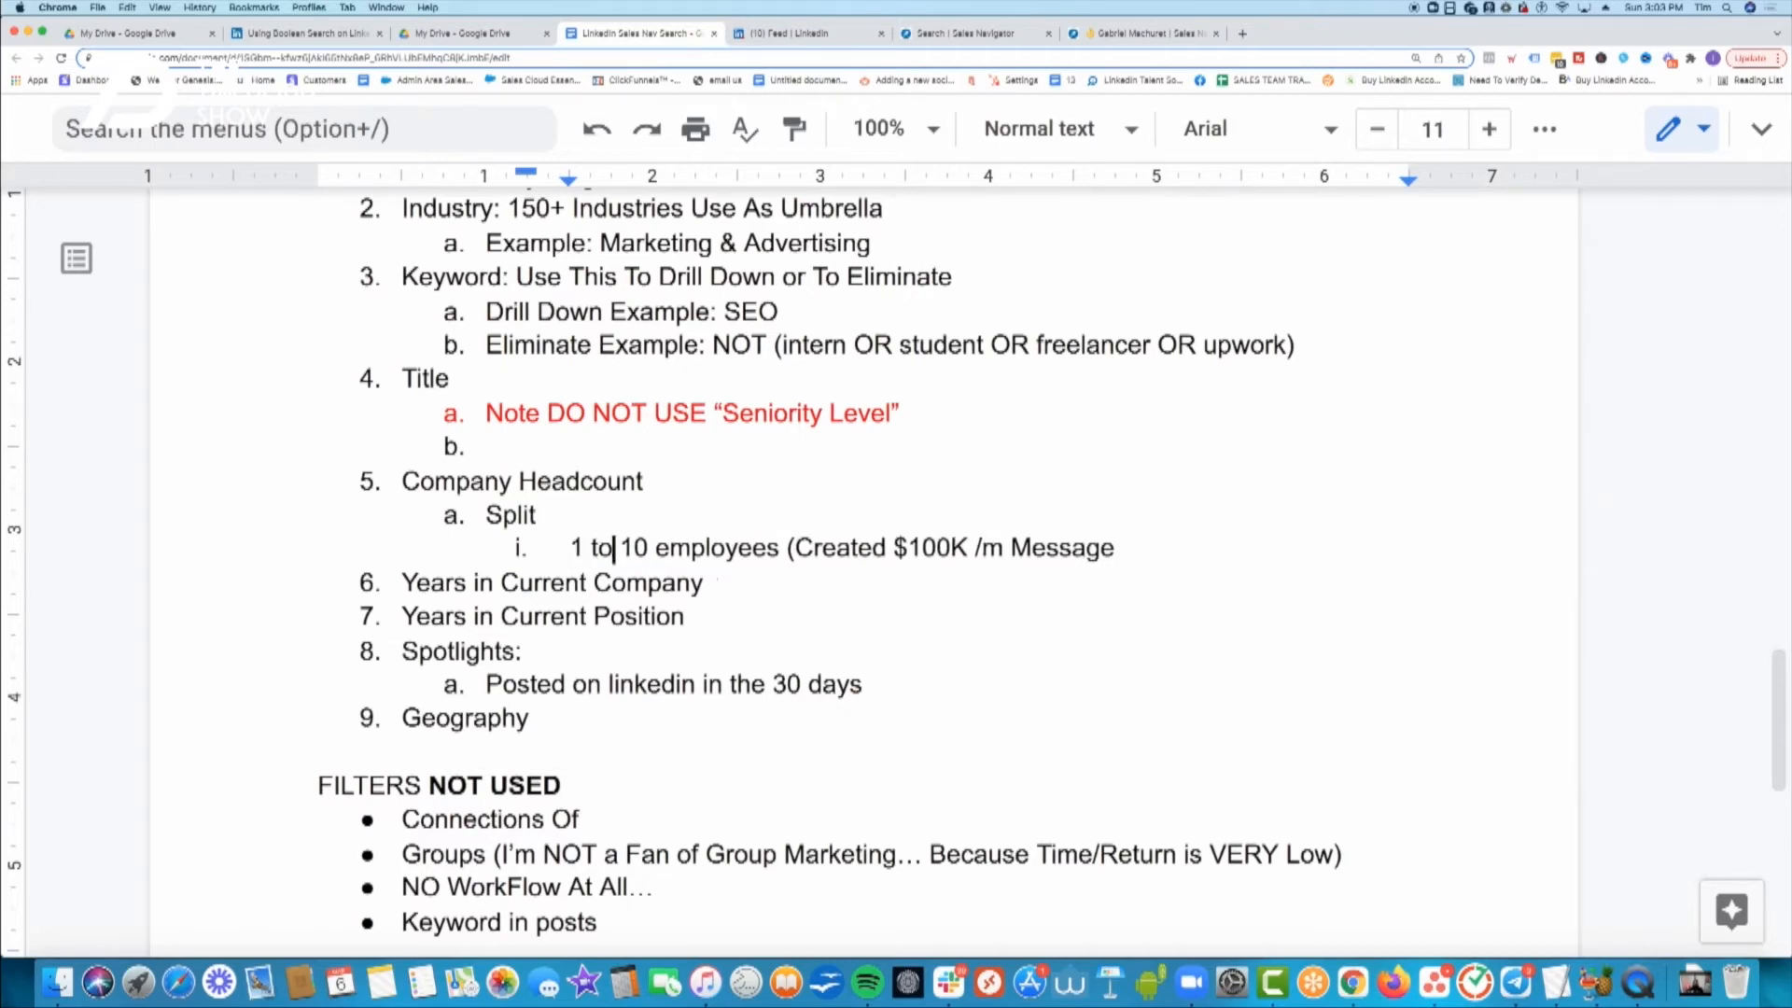
{"action": "left_click", "coordinate": [1117, 547]}
{"action": "type", "text": ")"}
- Insert the item "Self (Get to your first $10K/m)" above the 1 to 10 employees item
{"action": "left_click", "coordinate": [571, 547]}
{"action": "key", "text": "Return"}
{"action": "key", "text": "Up"}
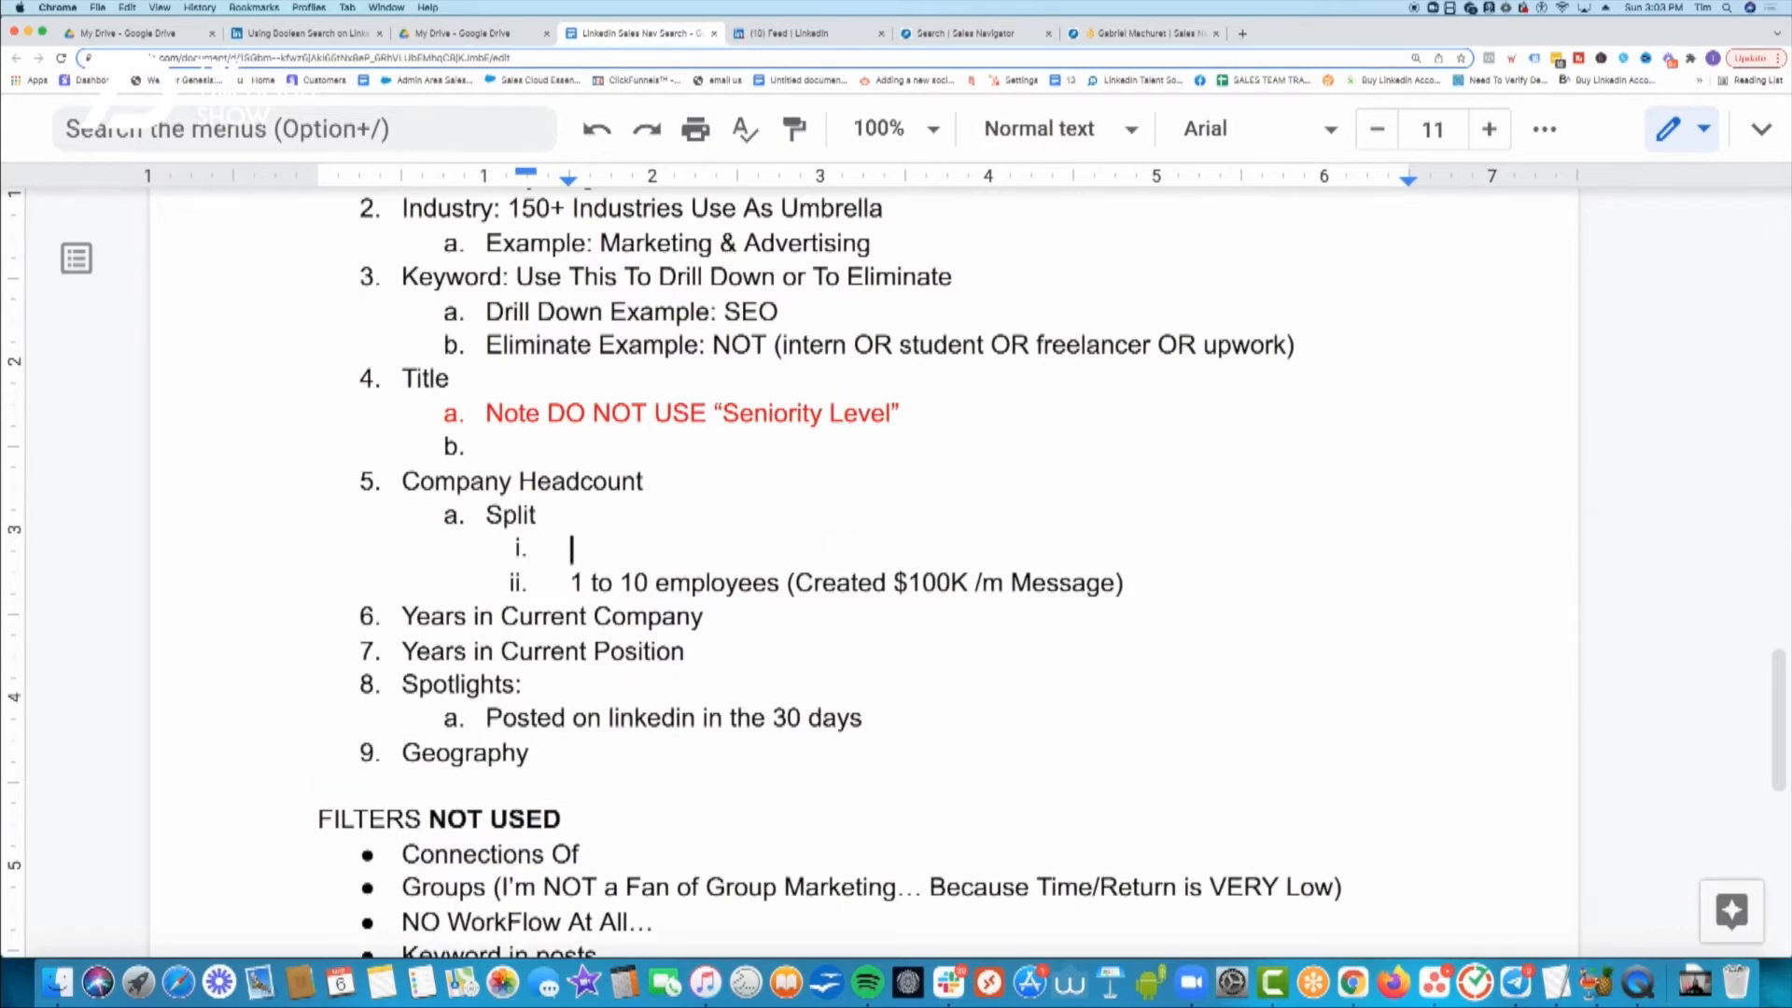
{"action": "type", "text": "Self (Get to y"}
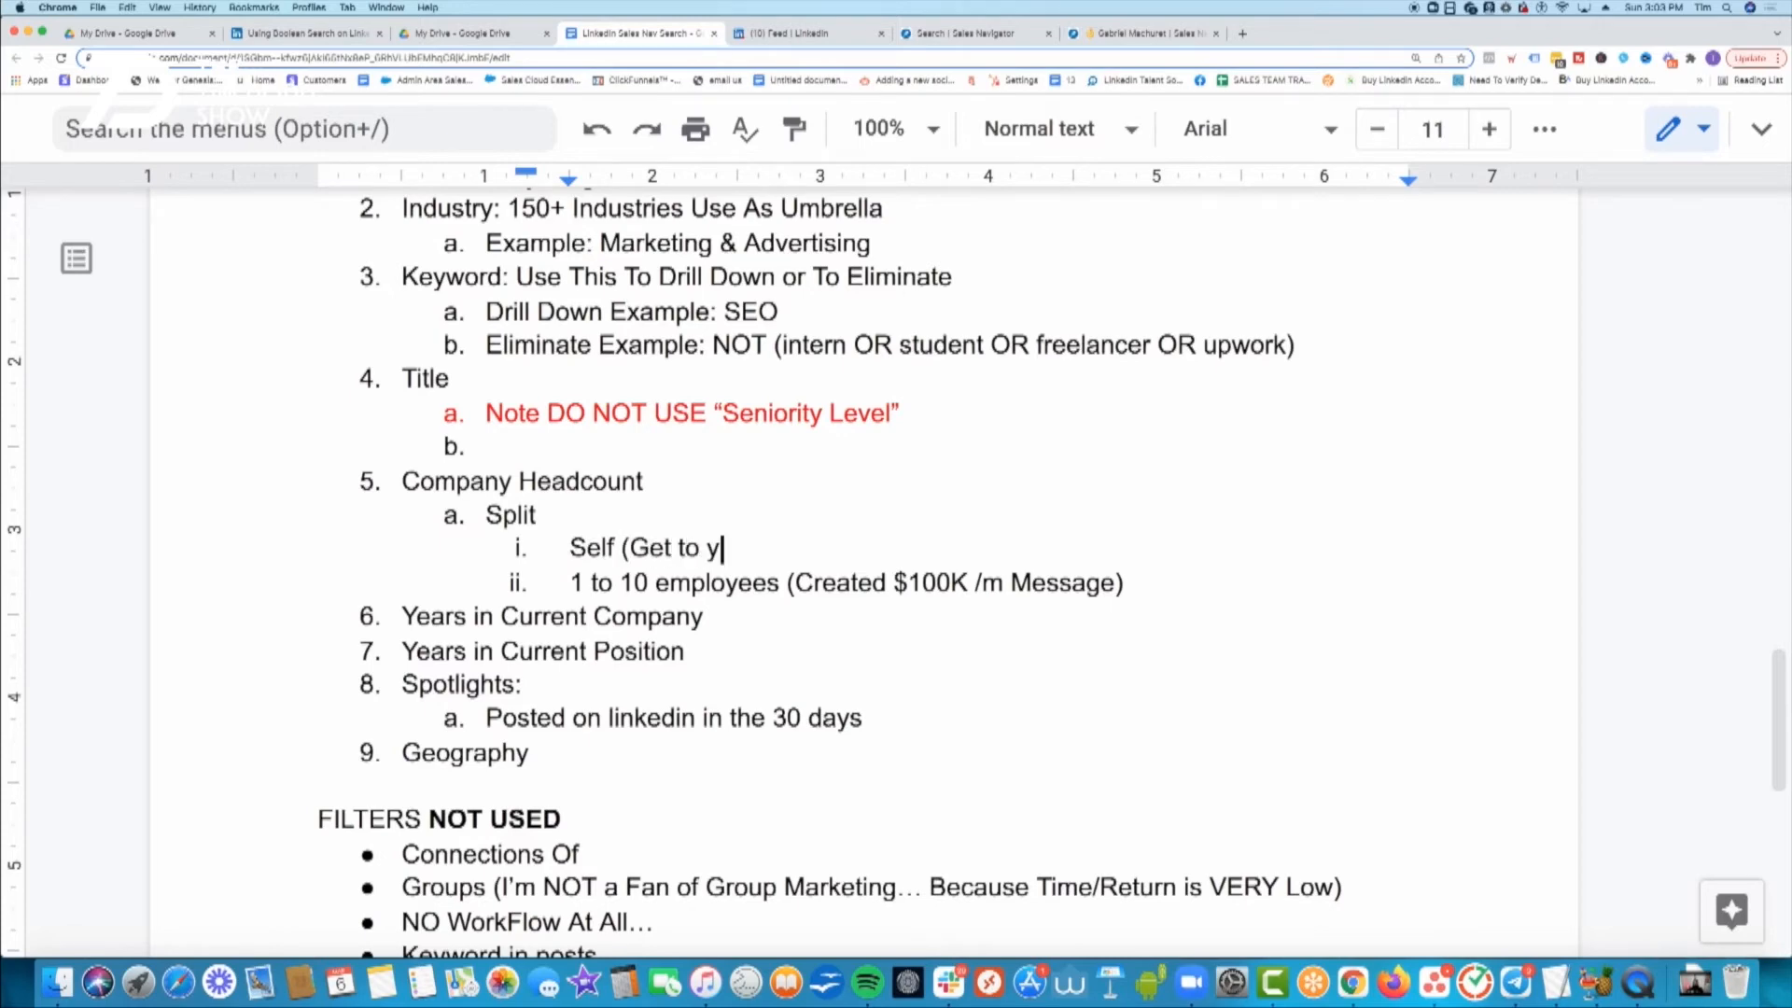
{"action": "type", "text": "our first $"}
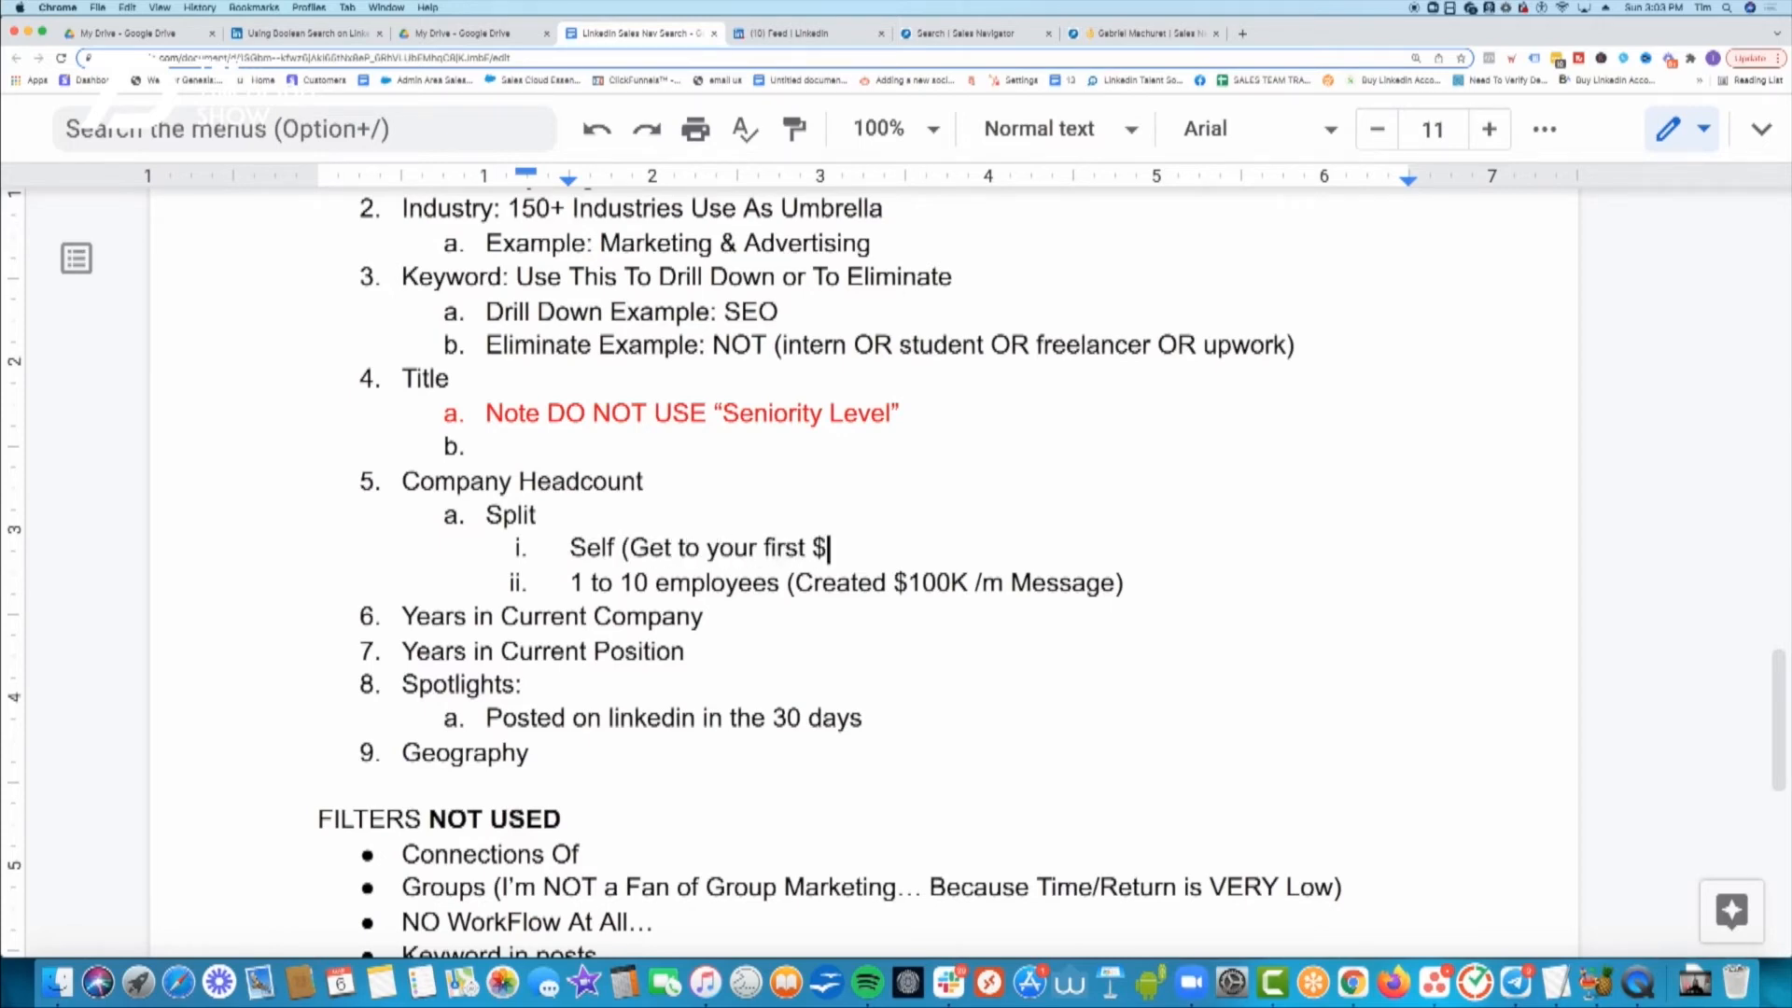
{"action": "type", "text": "10K/m)"}
- Add a new item beginning "11-50 (" below the 1 to 10 employees item
{"action": "left_click", "coordinate": [1131, 588]}
{"action": "key", "text": "Return"}
{"action": "type", "text": "11-"}
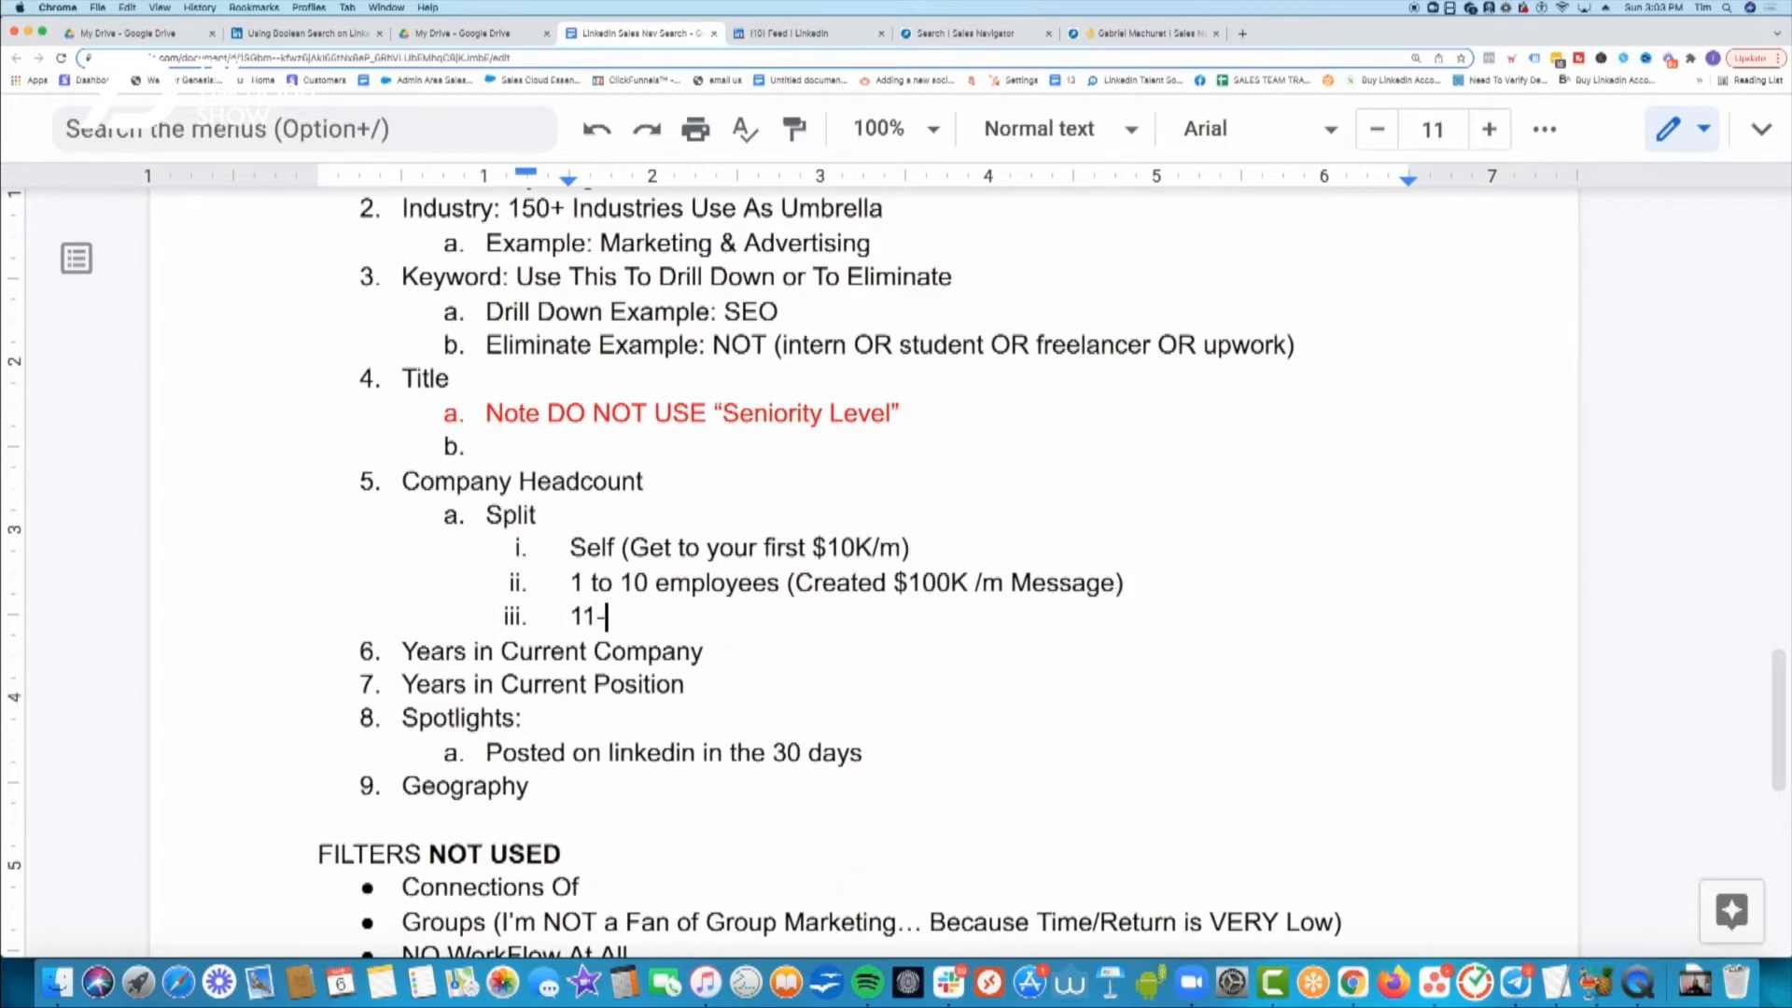
{"action": "type", "text": "50 ("}
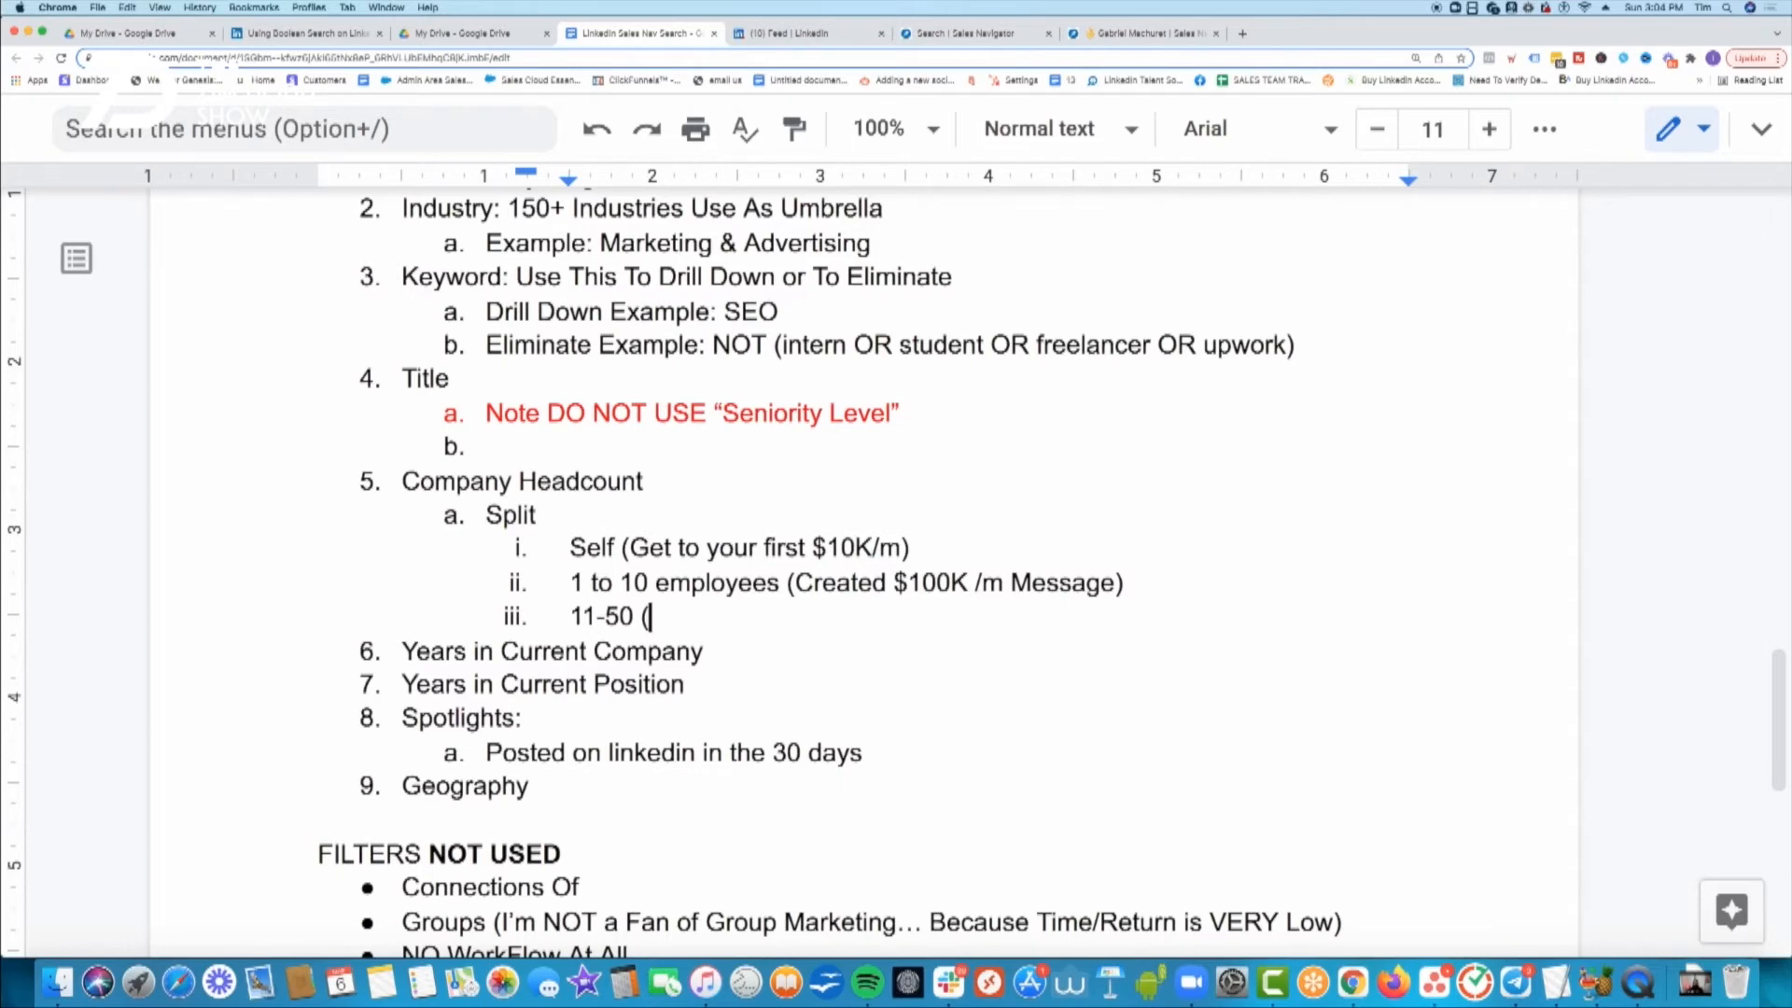
{"action": "type", "text": "Fee"}
{"action": "key", "text": "BackSpace"}
{"action": "key", "text": "BackSpace"}
{"action": "key", "text": "BackSpace"}
{"action": "type", "text": "Optimize"}
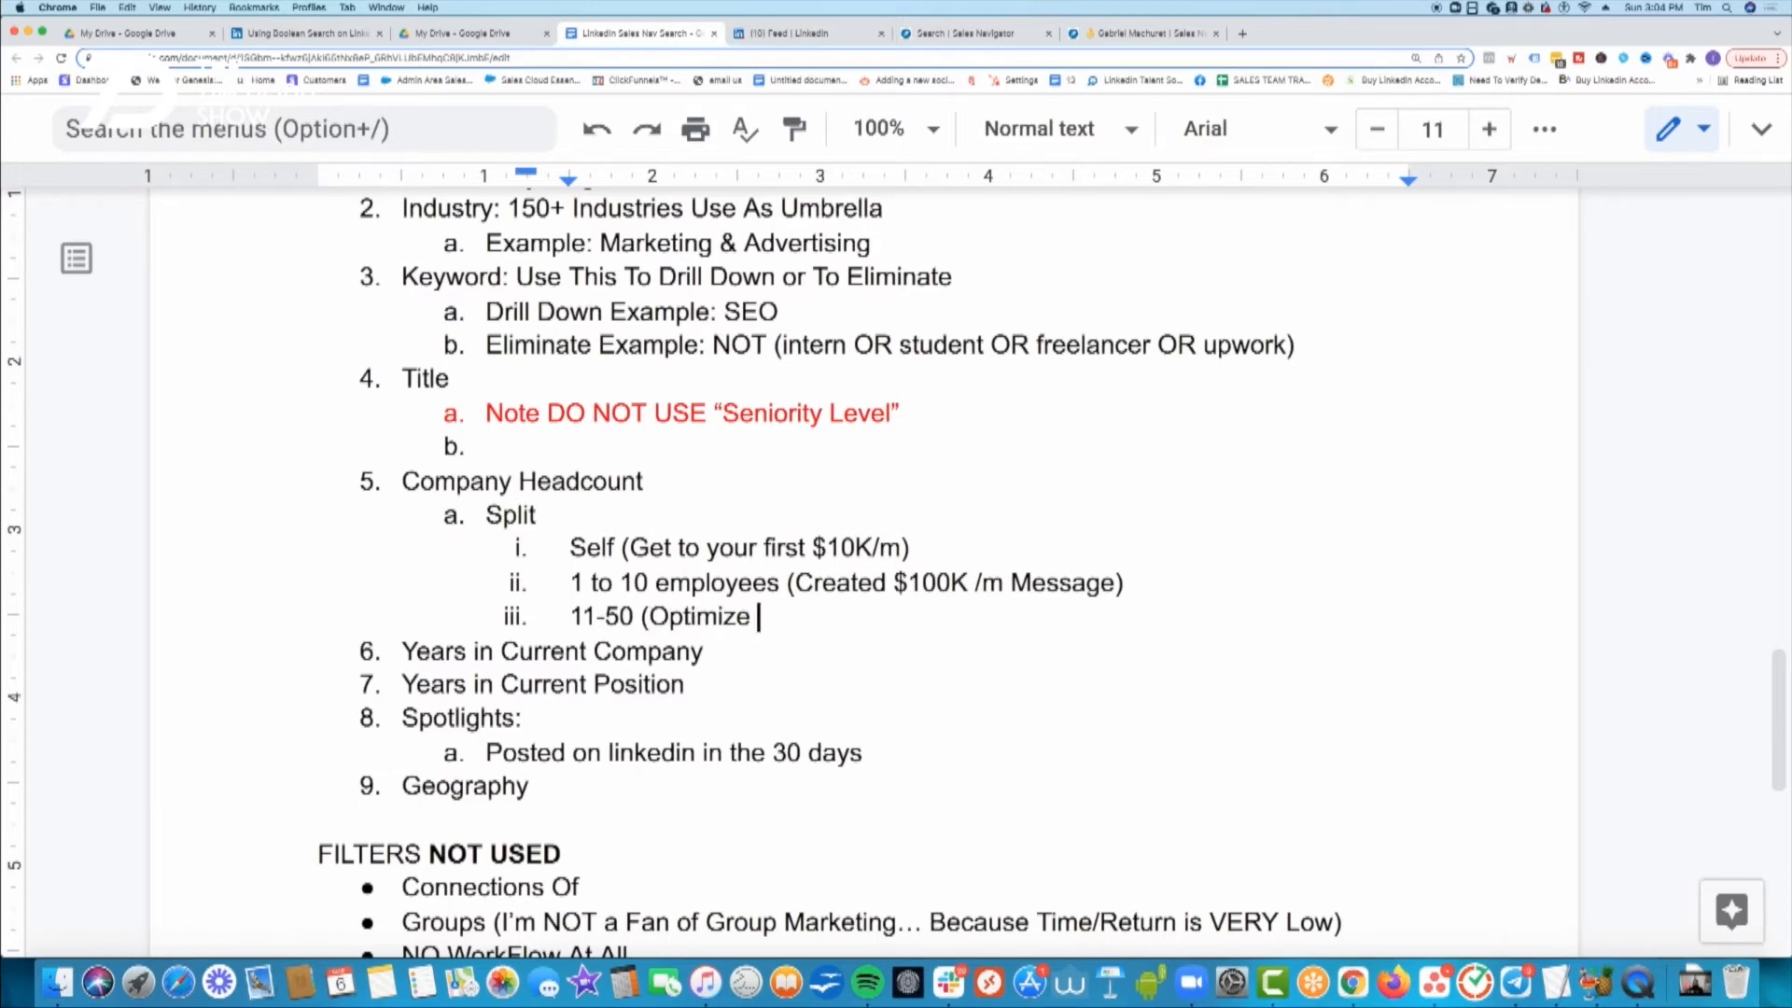
{"action": "key", "text": "BackSpace"}
{"action": "key", "text": "BackSpace"}
{"action": "key", "text": "BackSpace"}
{"action": "key", "text": "BackSpace"}
{"action": "key", "text": "BackSpace"}
{"action": "key", "text": "BackSpace"}
{"action": "key", "text": "BackSpace"}
{"action": "key", "text": "BackSpace"}
{"action": "key", "text": "BackSpace"}
- Complete the 11-50 item with the message "Increase Leads and 2X conversions" and a closing parenthesis
{"action": "type", "text": "I"}
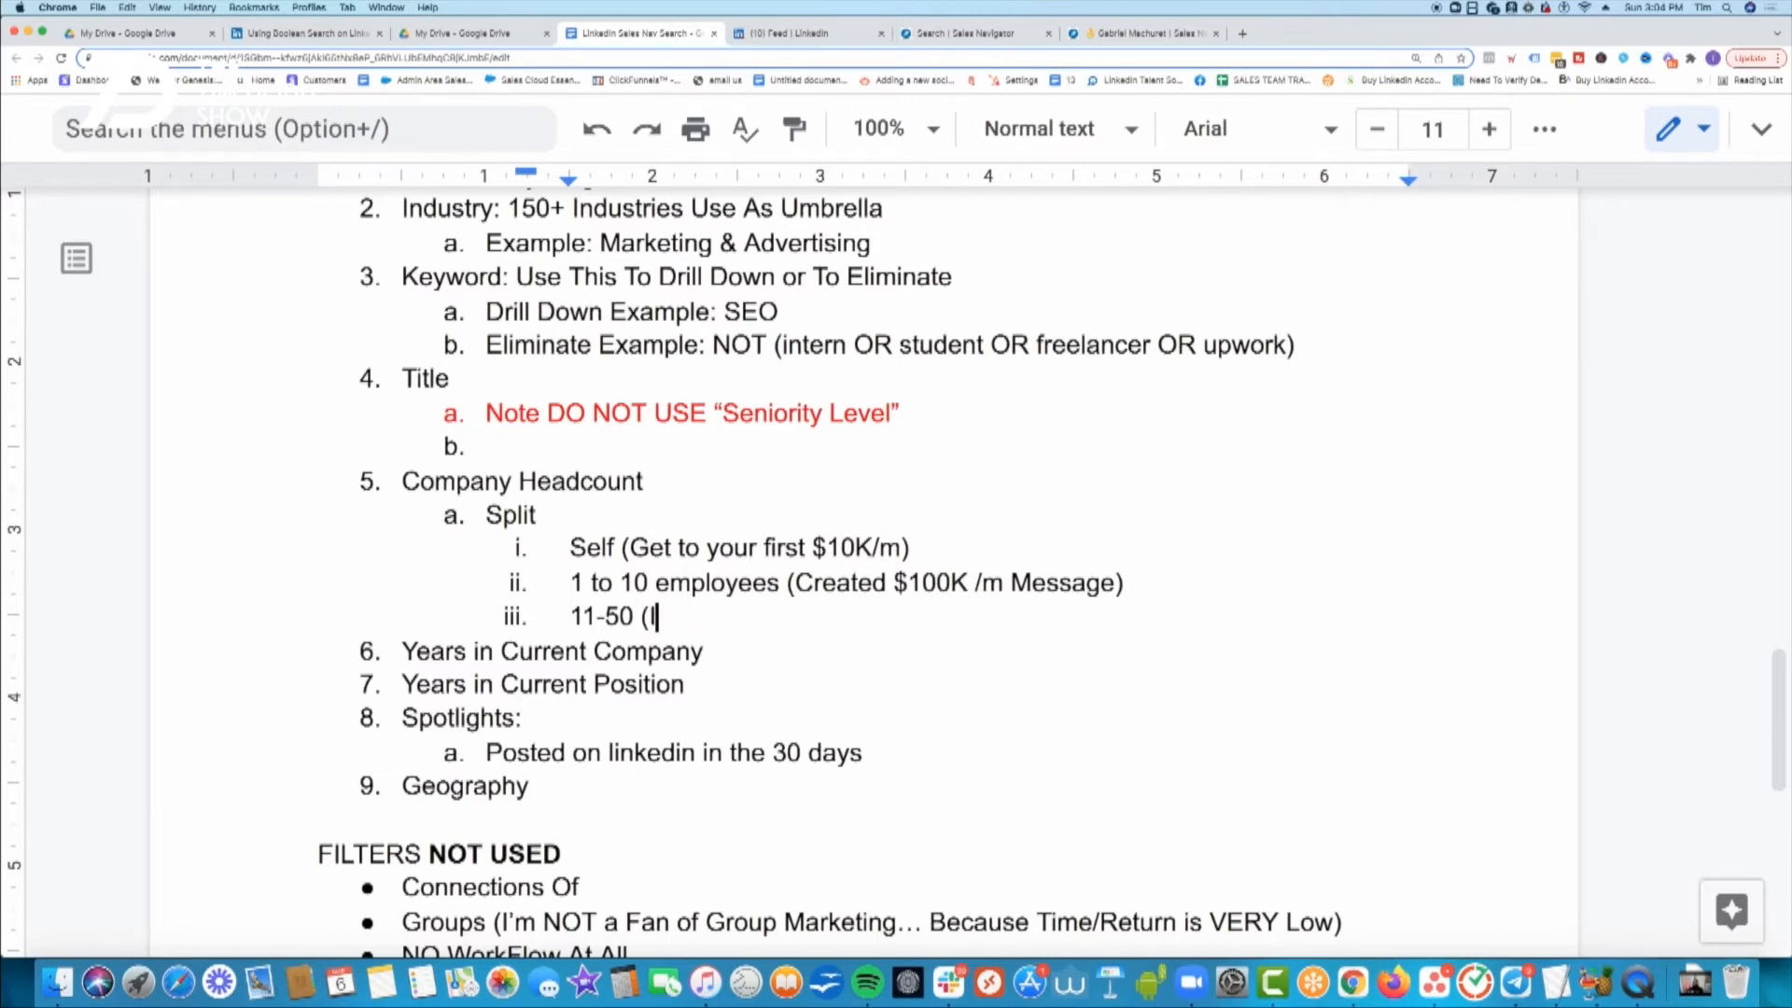
{"action": "type", "text": "ncrease Leads "}
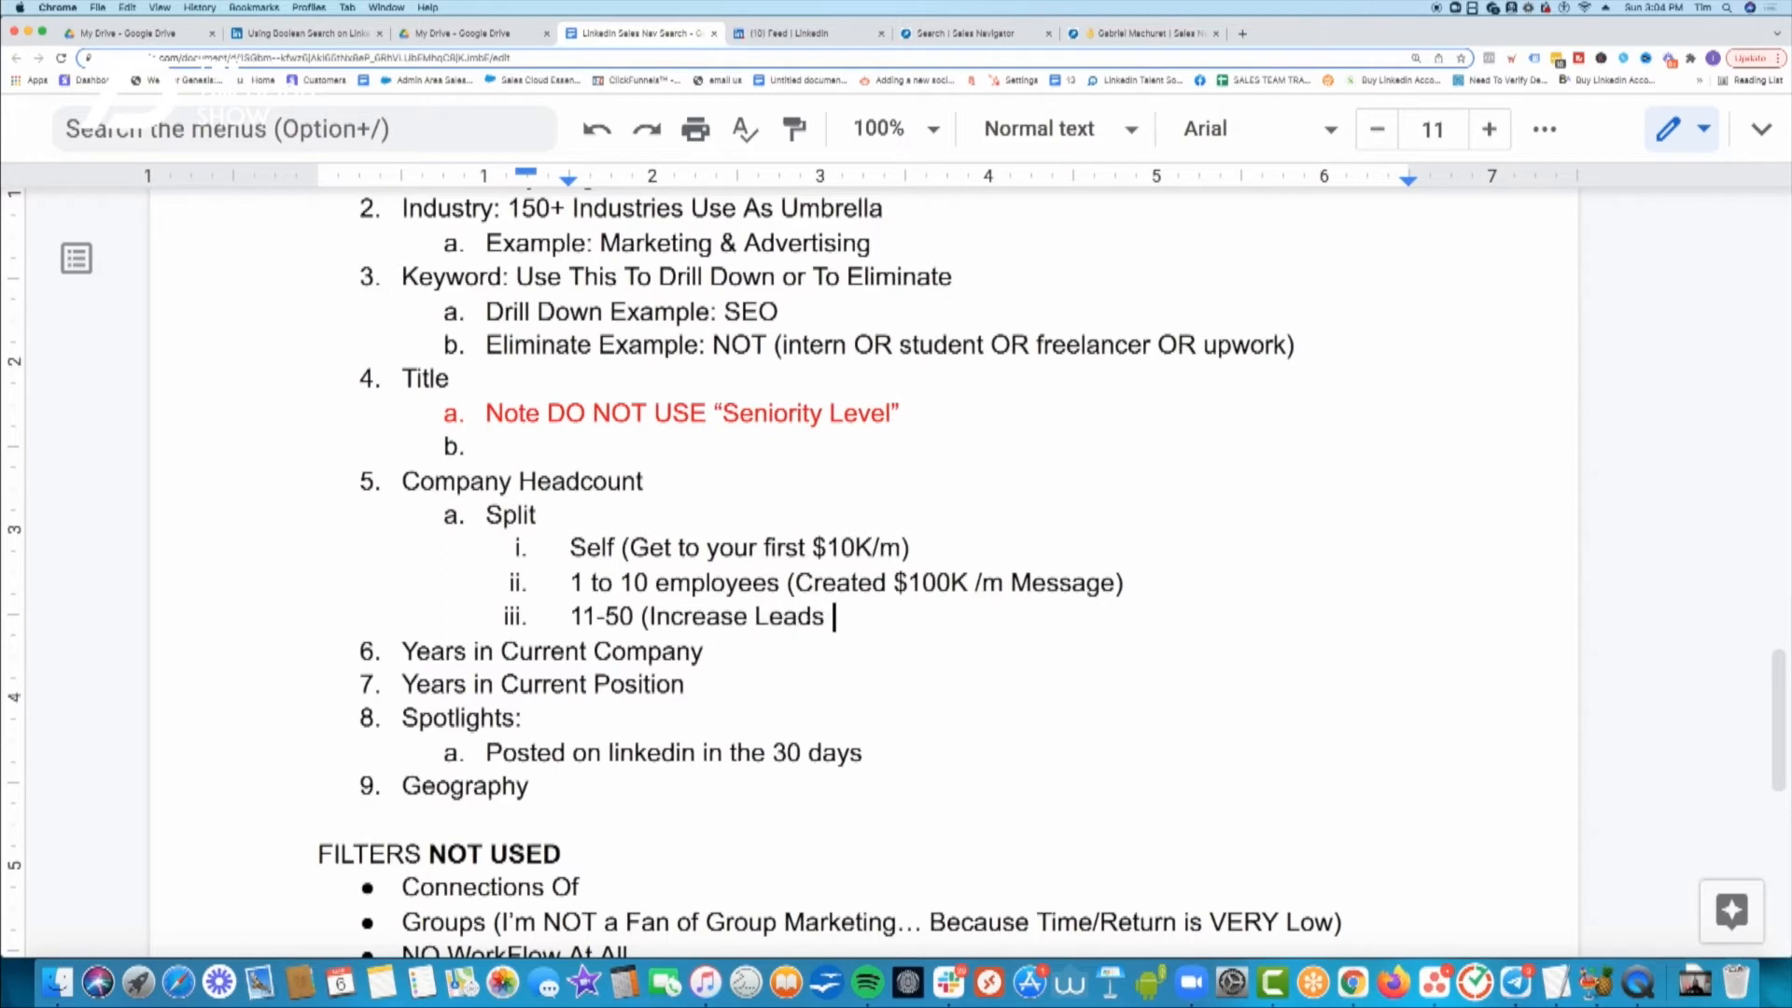
{"action": "type", "text": "and 2X conversions"}
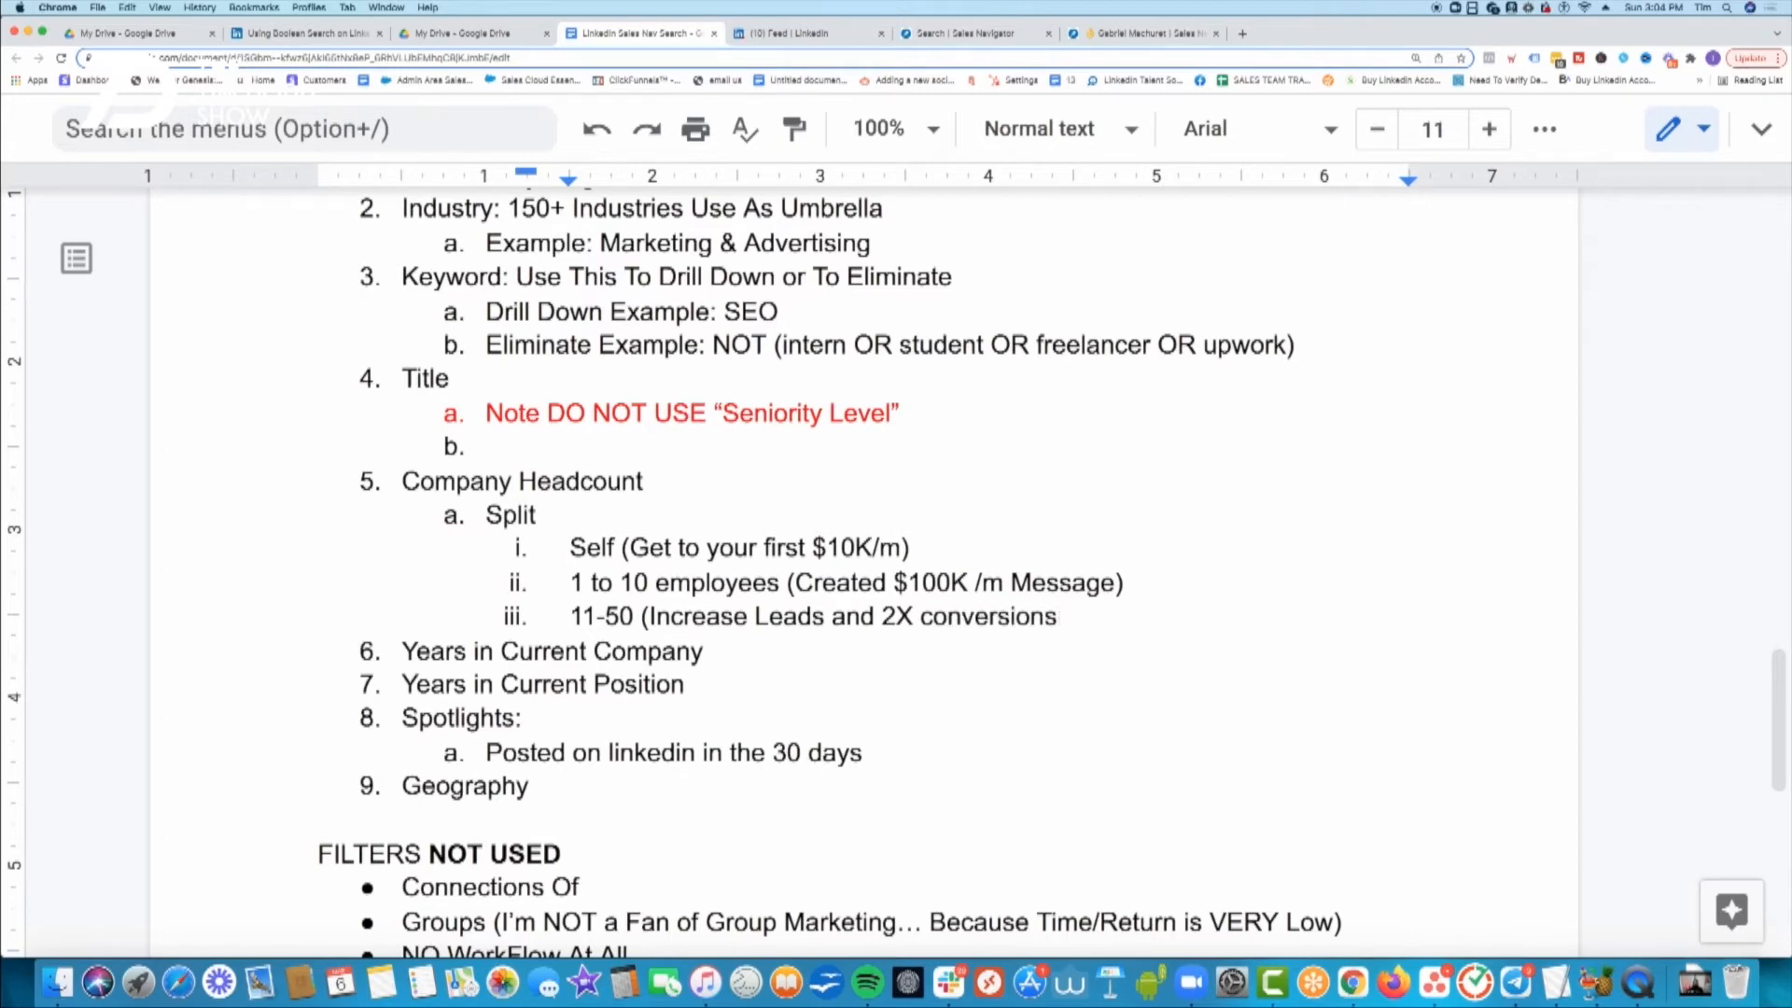
{"action": "type", "text": ")"}
- Add the item "51+ (Throw Fuel on The Fire Message)" below the 11-50 item
{"action": "key", "text": "Return"}
{"action": "type", "text": "51"}
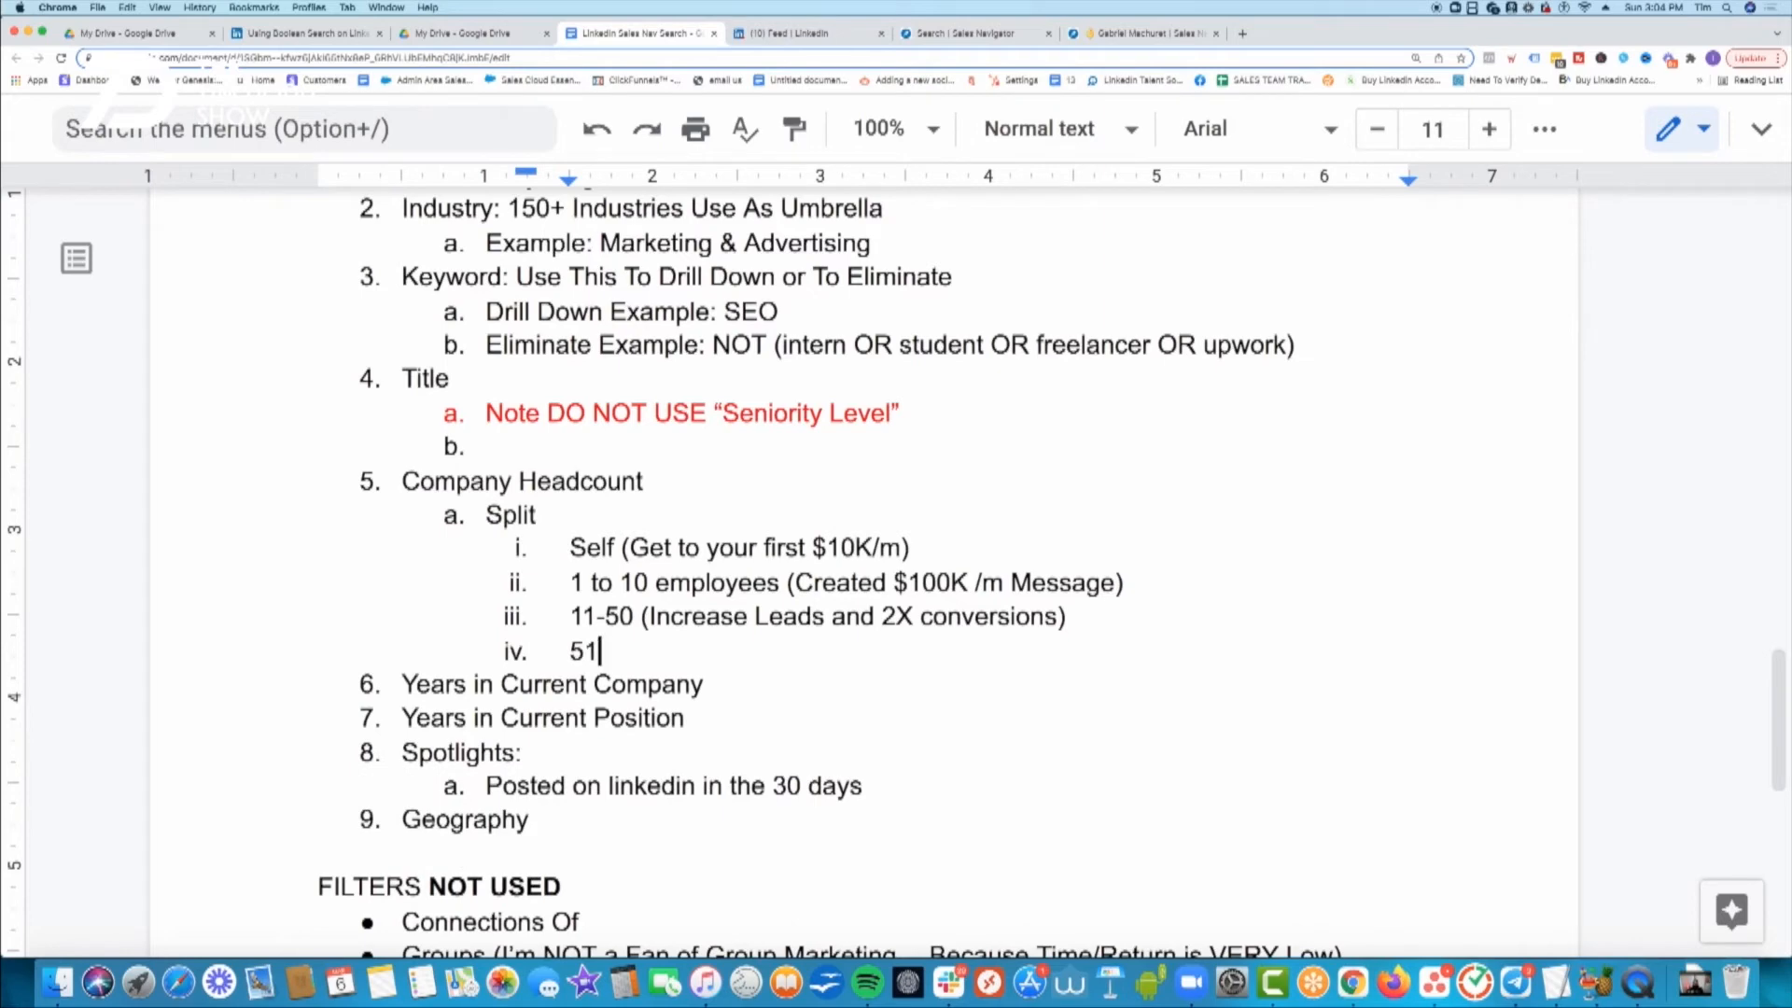
{"action": "type", "text": "+ "}
{"action": "type", "text": "-"}
{"action": "key", "text": "BackSpace"}
{"action": "key", "text": "BackSpace"}
{"action": "type", "text": "(Throw Fule"}
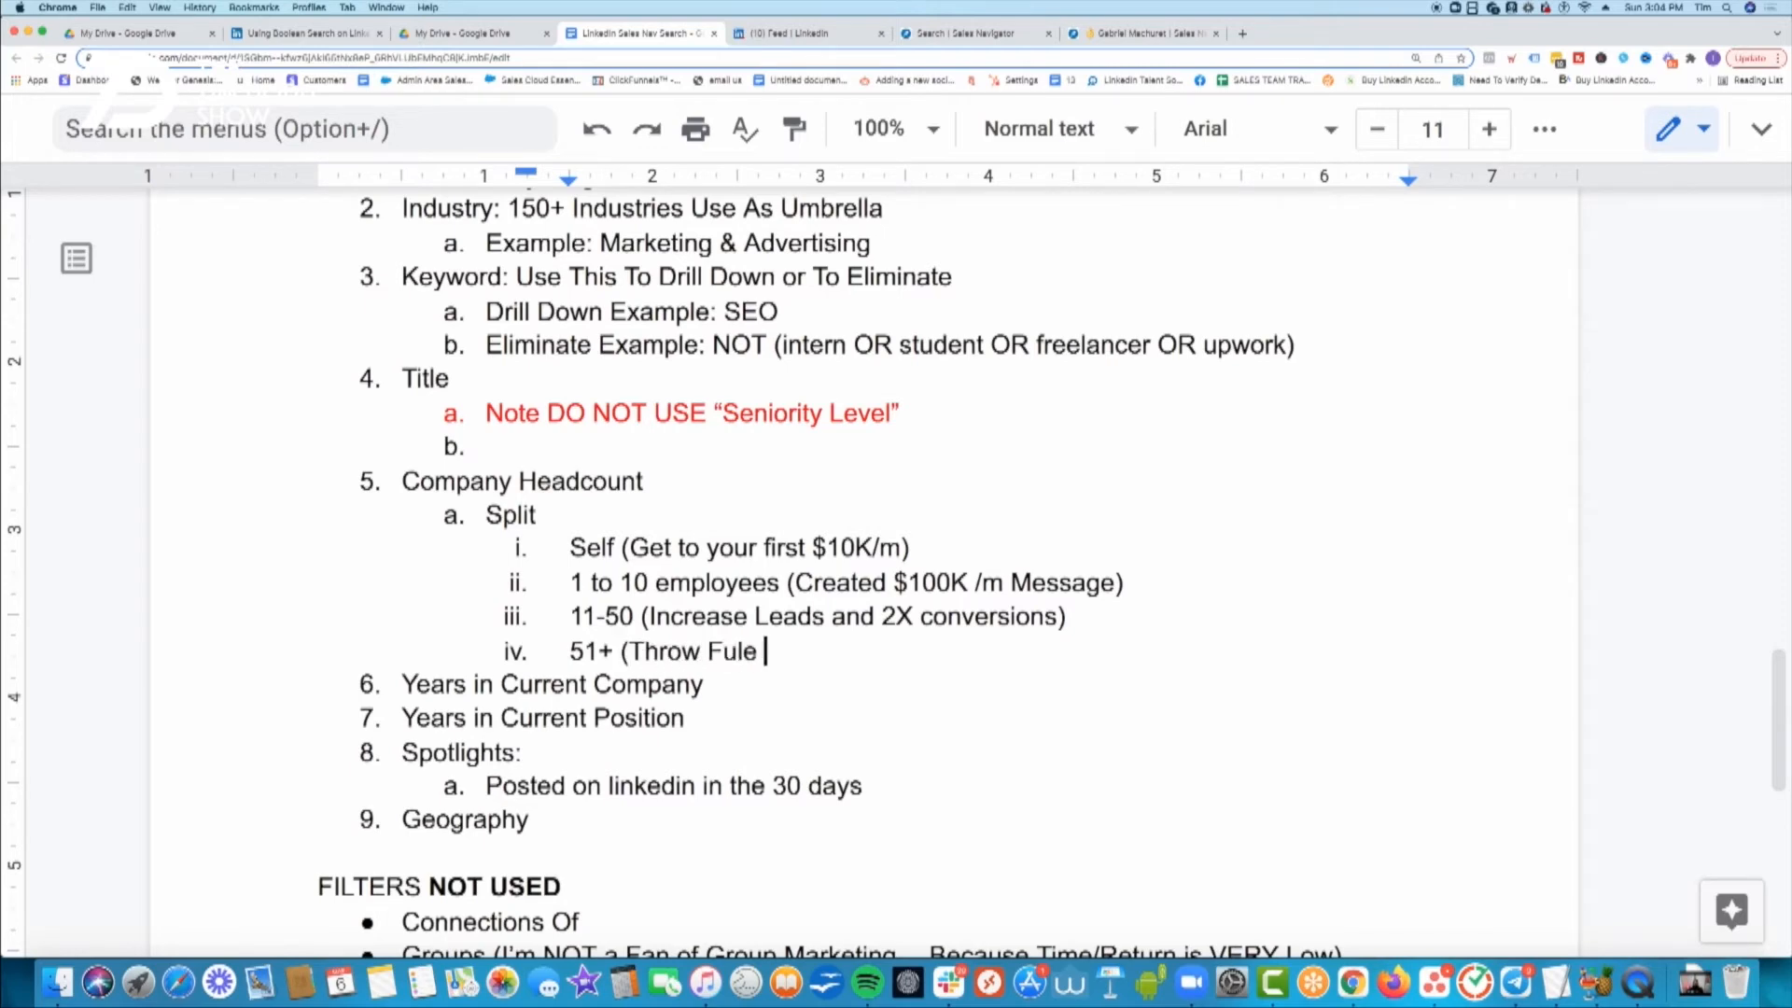
{"action": "key", "text": "BackSpace"}
{"action": "key", "text": "BackSpace"}
{"action": "key", "text": "BackSpace"}
{"action": "type", "text": "el on h"}
{"action": "key", "text": "BackSpace"}
{"action": "type", "text": "The First"}
{"action": "key", "text": "BackSpace"}
{"action": "key", "text": "BackSpace"}
{"action": "type", "text": "e "}
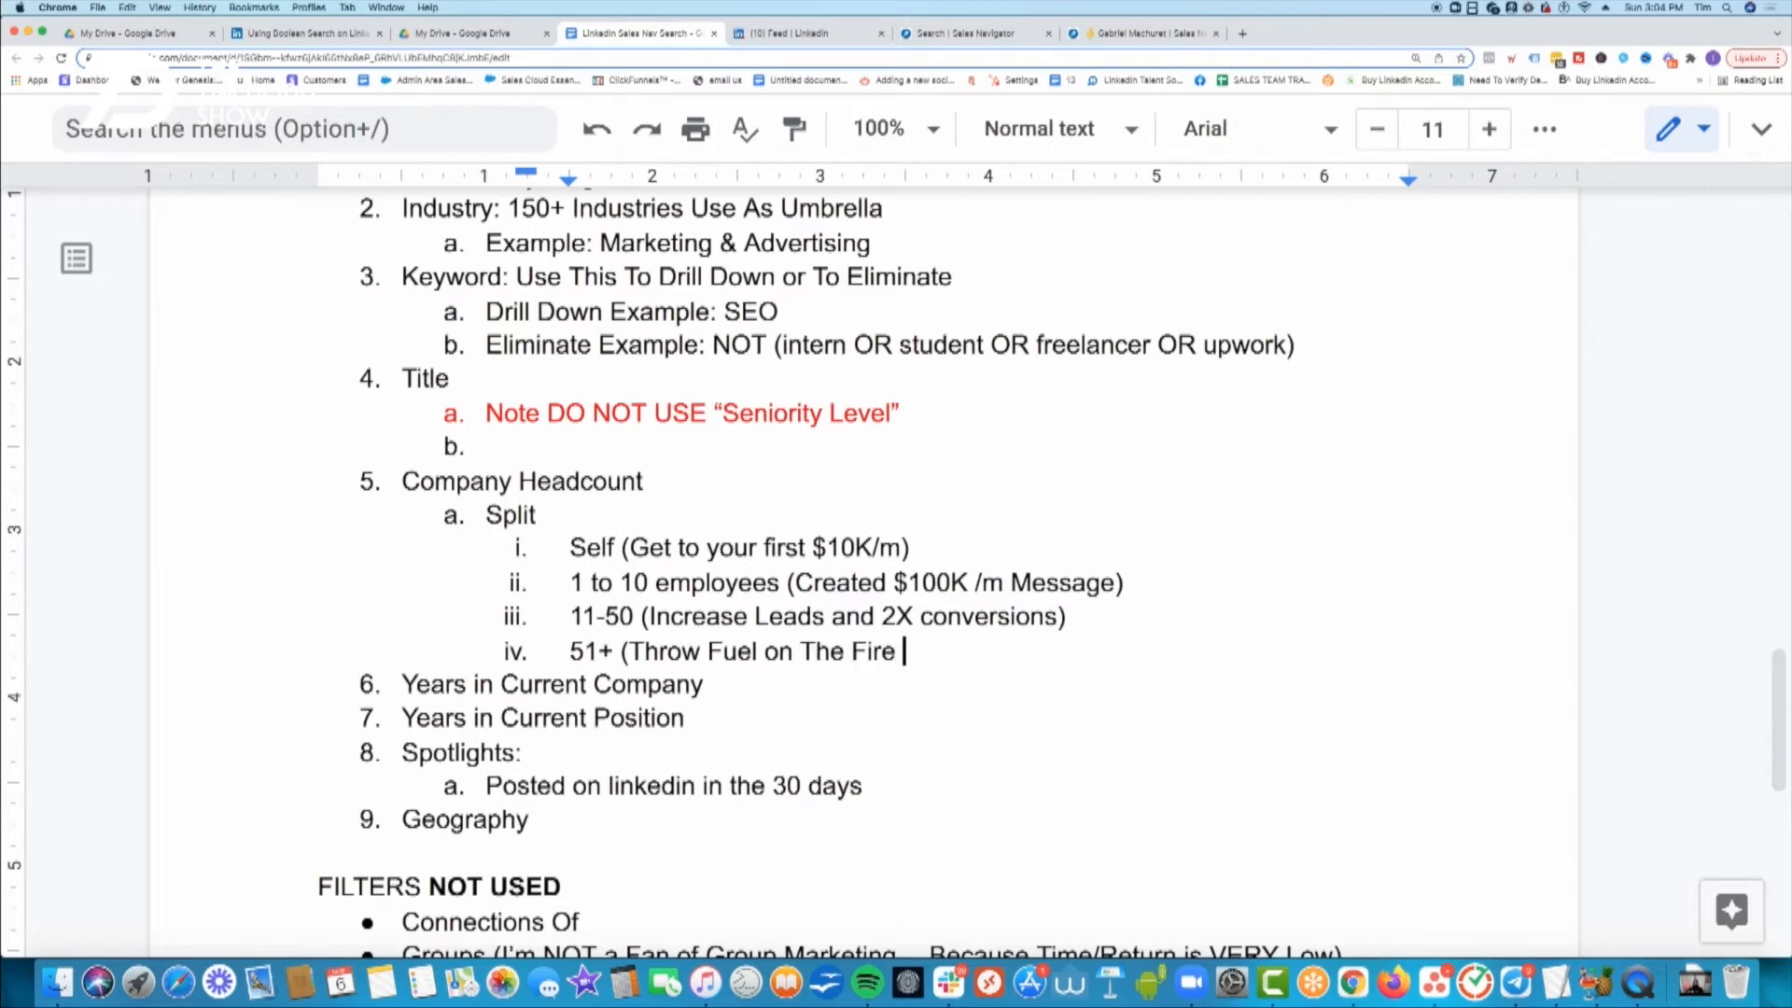
{"action": "type", "text": "Message"}
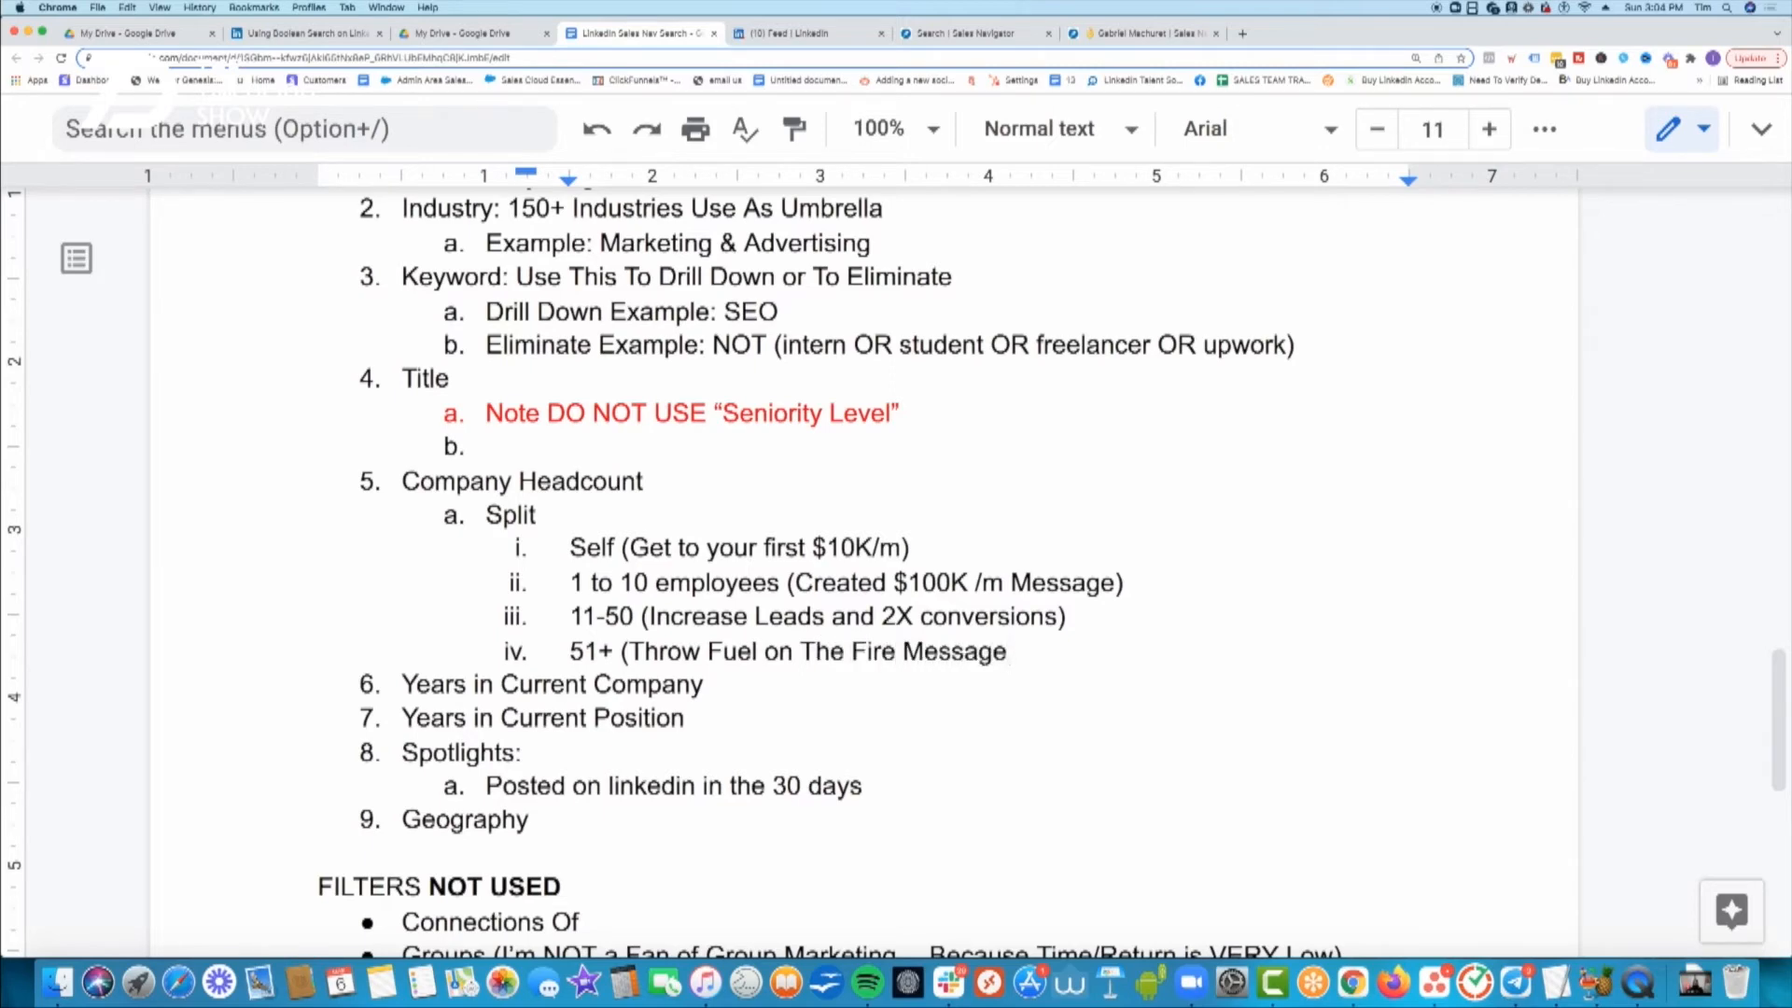
{"action": "type", "text": ")"}
- Highlight each of the four headcount split items in turn, from Self to 51+, to review their messages
{"action": "left_click_drag", "start_coordinate": [912, 549], "coordinate": [532, 545]}
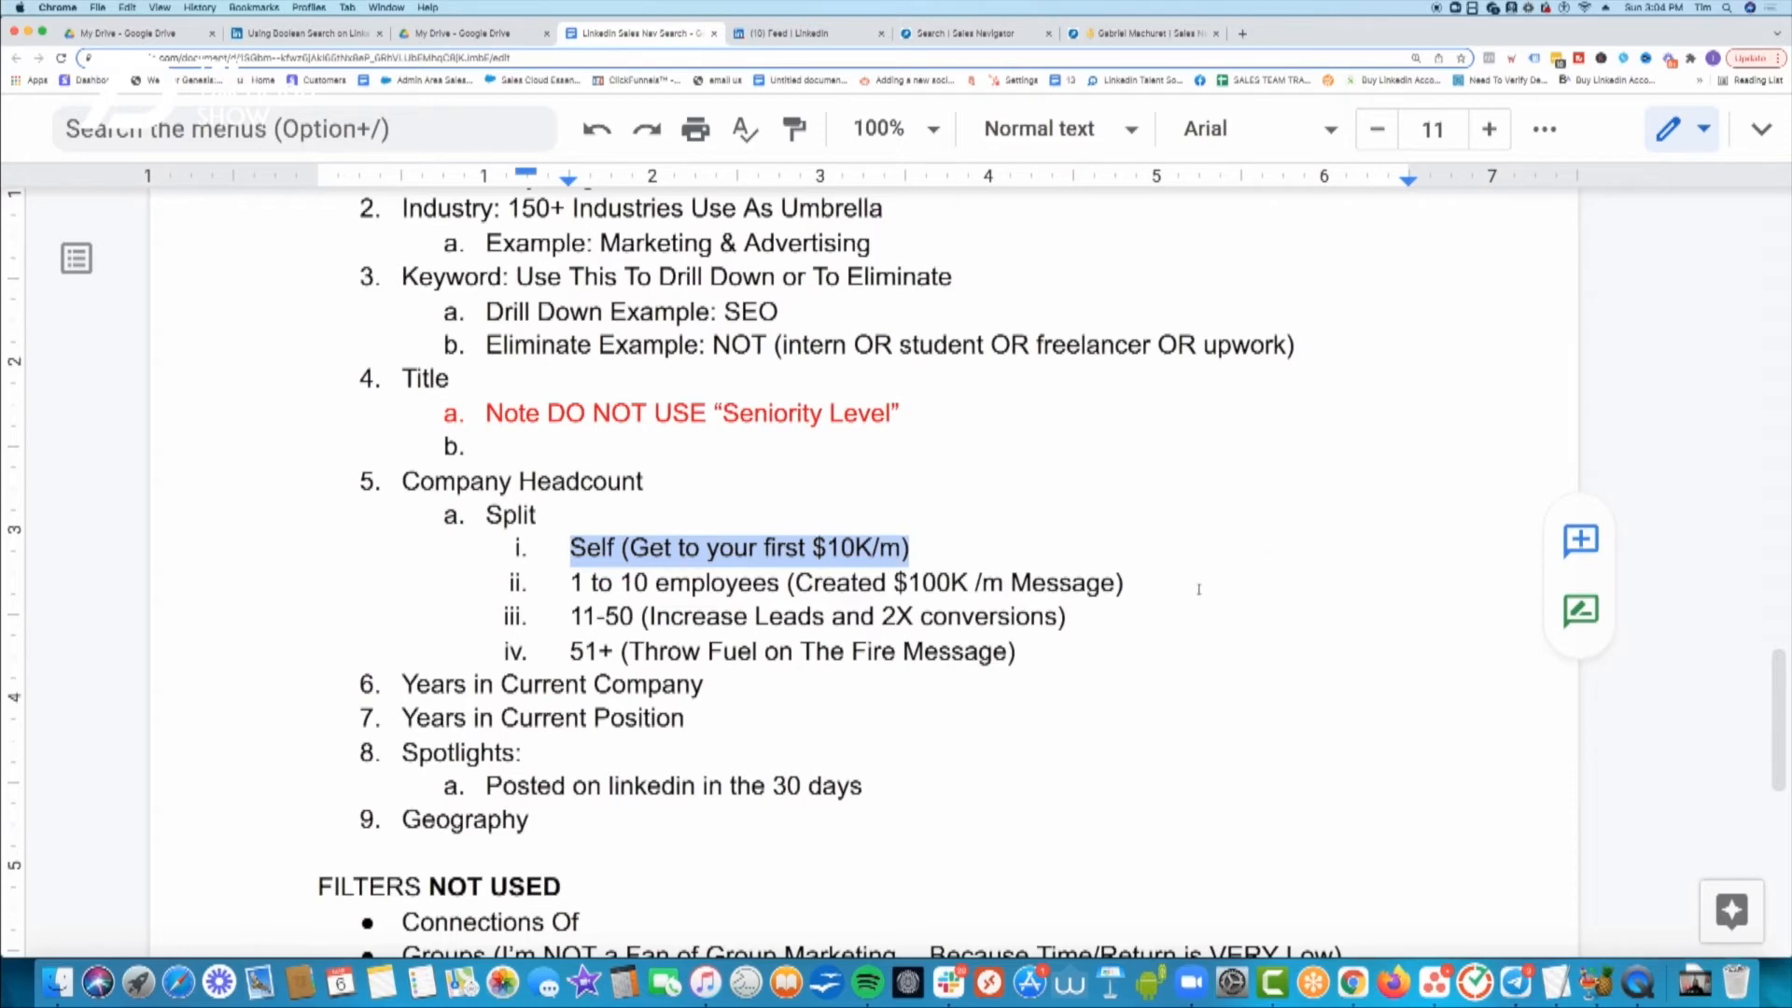
{"action": "left_click_drag", "start_coordinate": [1125, 583], "coordinate": [516, 592]}
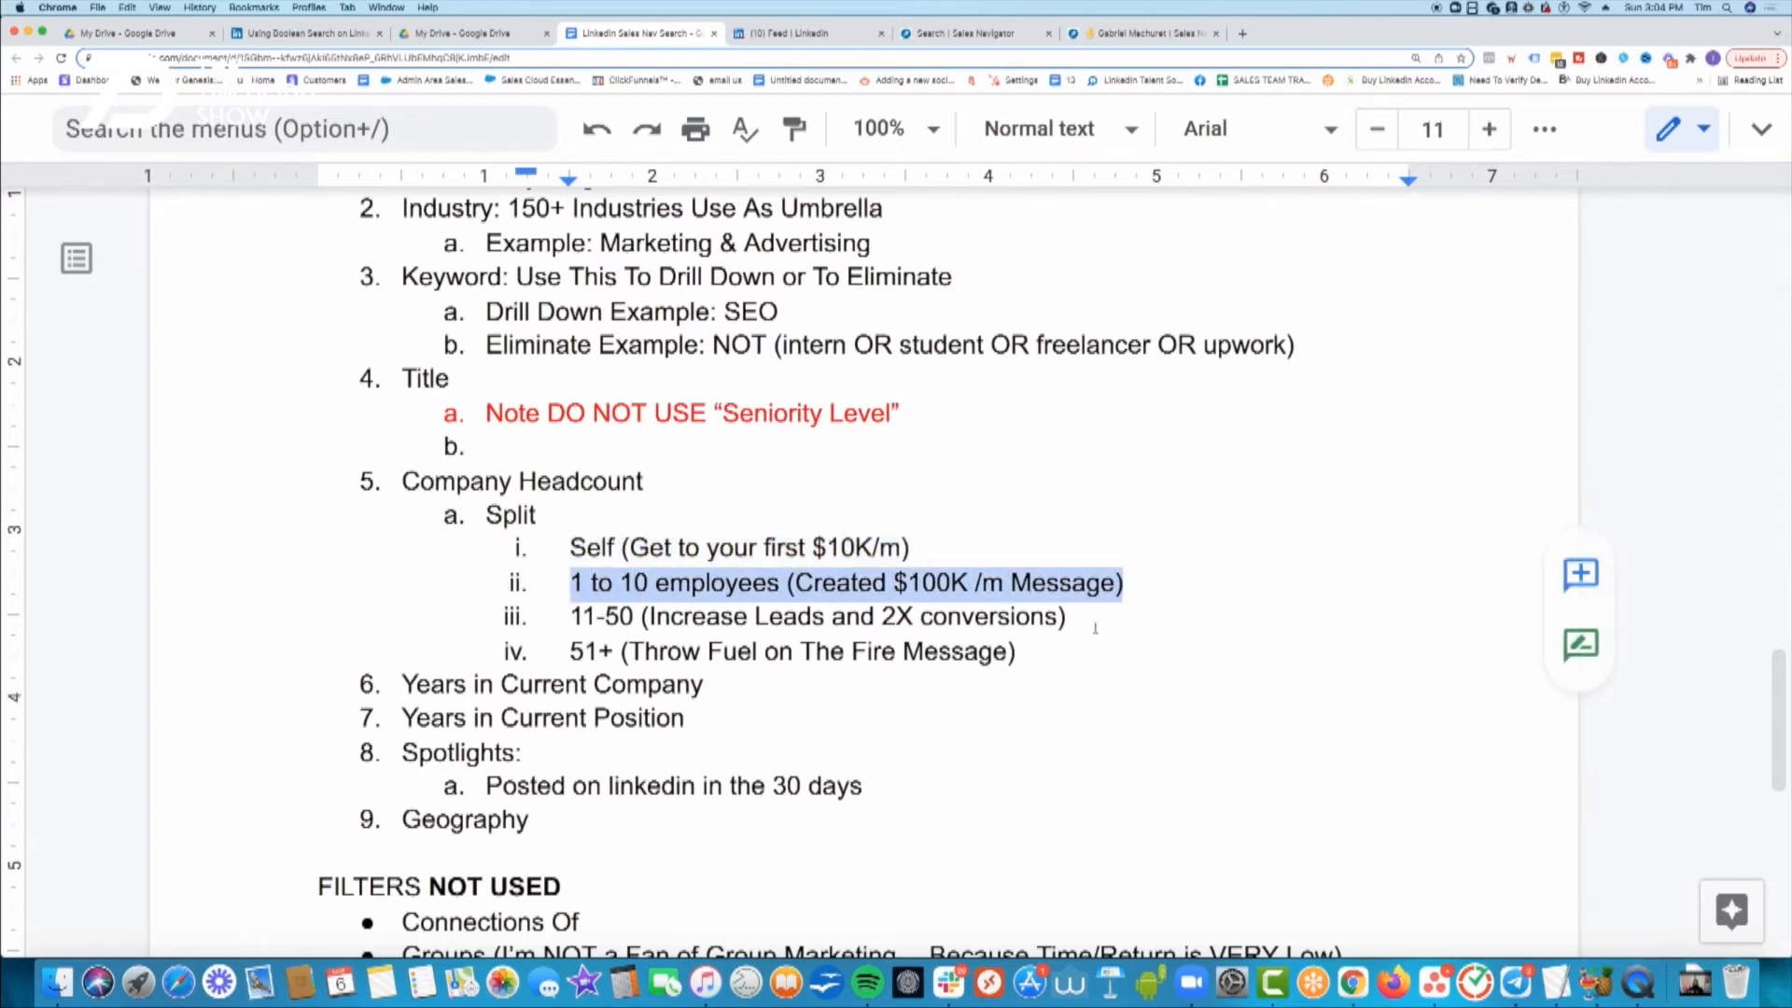
{"action": "left_click_drag", "start_coordinate": [1070, 617], "coordinate": [546, 617]}
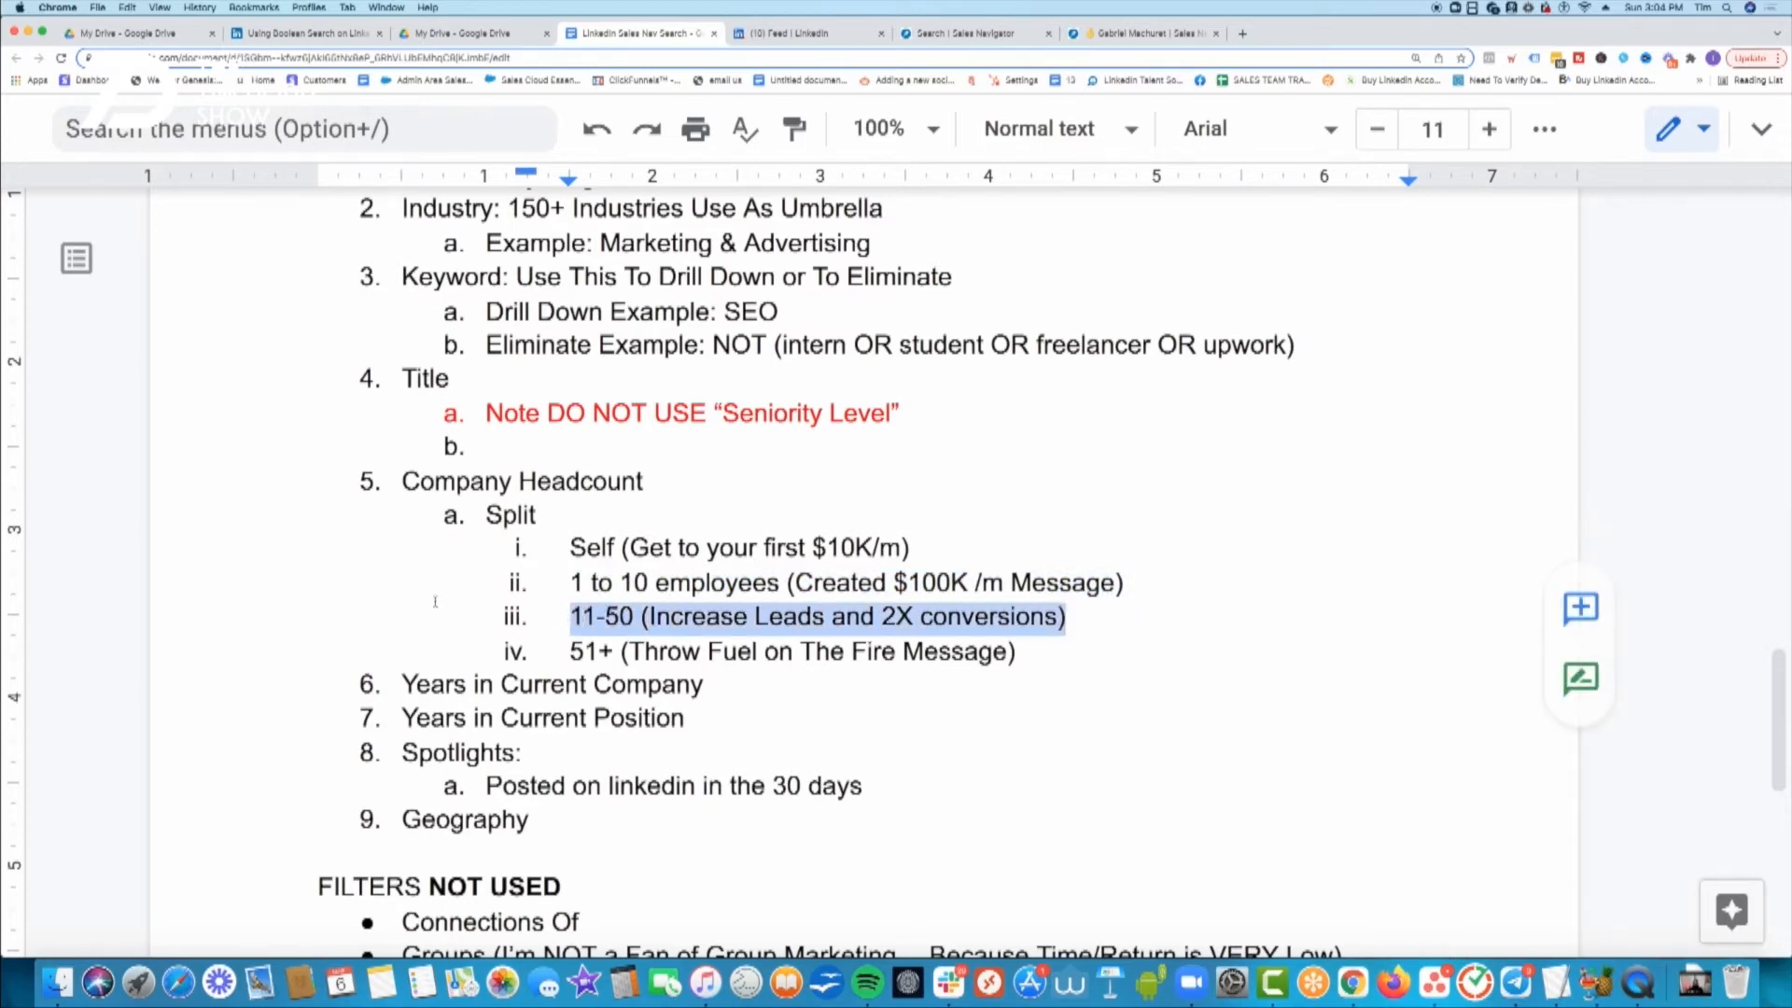
{"action": "left_click", "coordinate": [910, 646]}
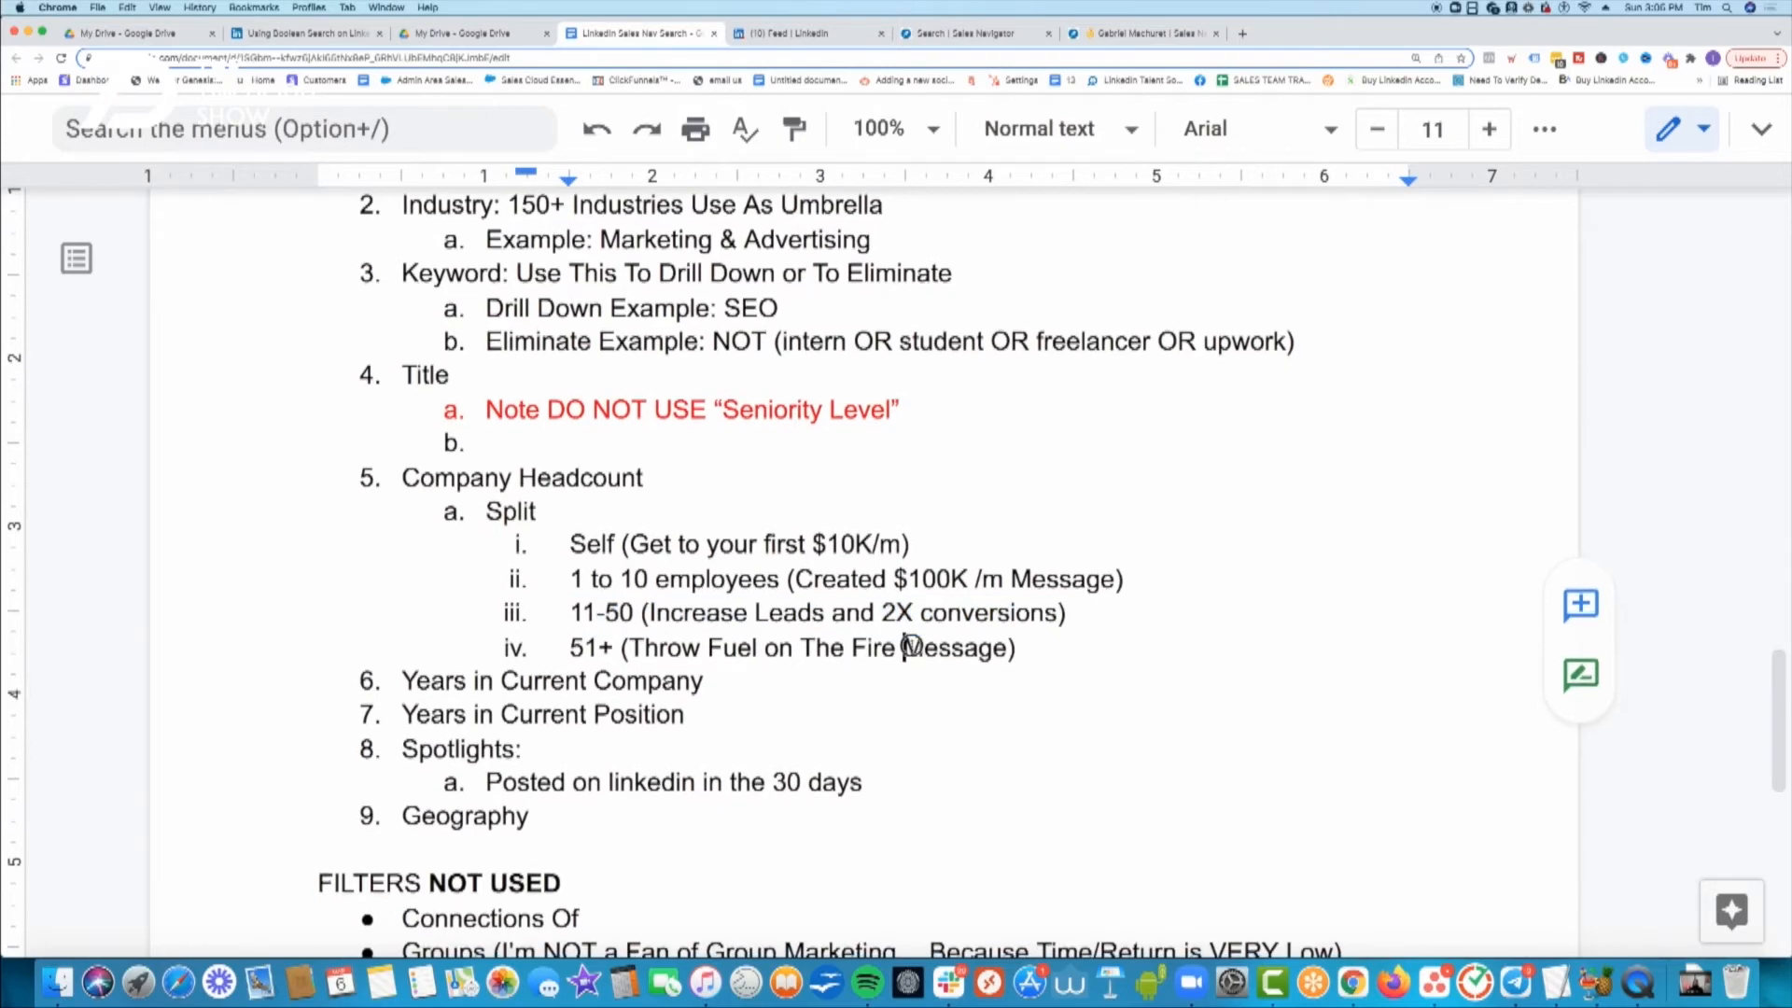
{"action": "left_click_drag", "start_coordinate": [1040, 651], "coordinate": [473, 656]}
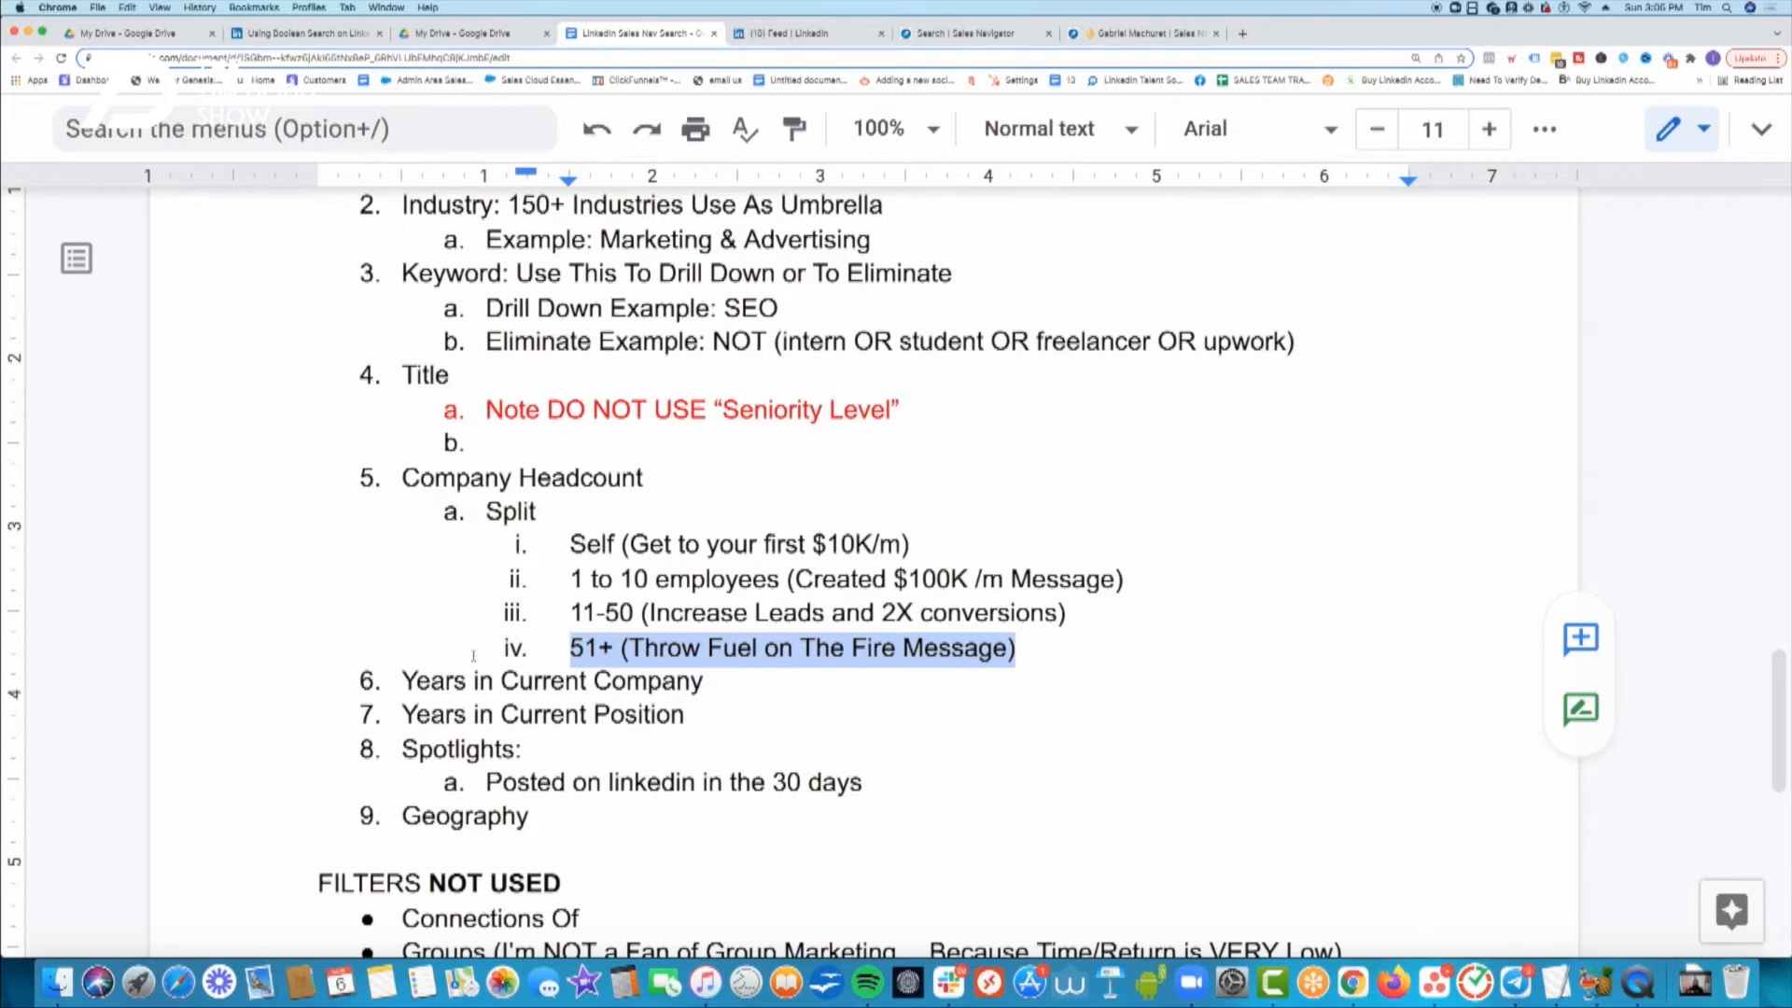
{"action": "left_click", "coordinate": [887, 695]}
- Add the item "200+ (Get HUNDREDS of Meetings)" below the 51+ item and highlight the whole Company Headcount section
{"action": "left_click", "coordinate": [1069, 660]}
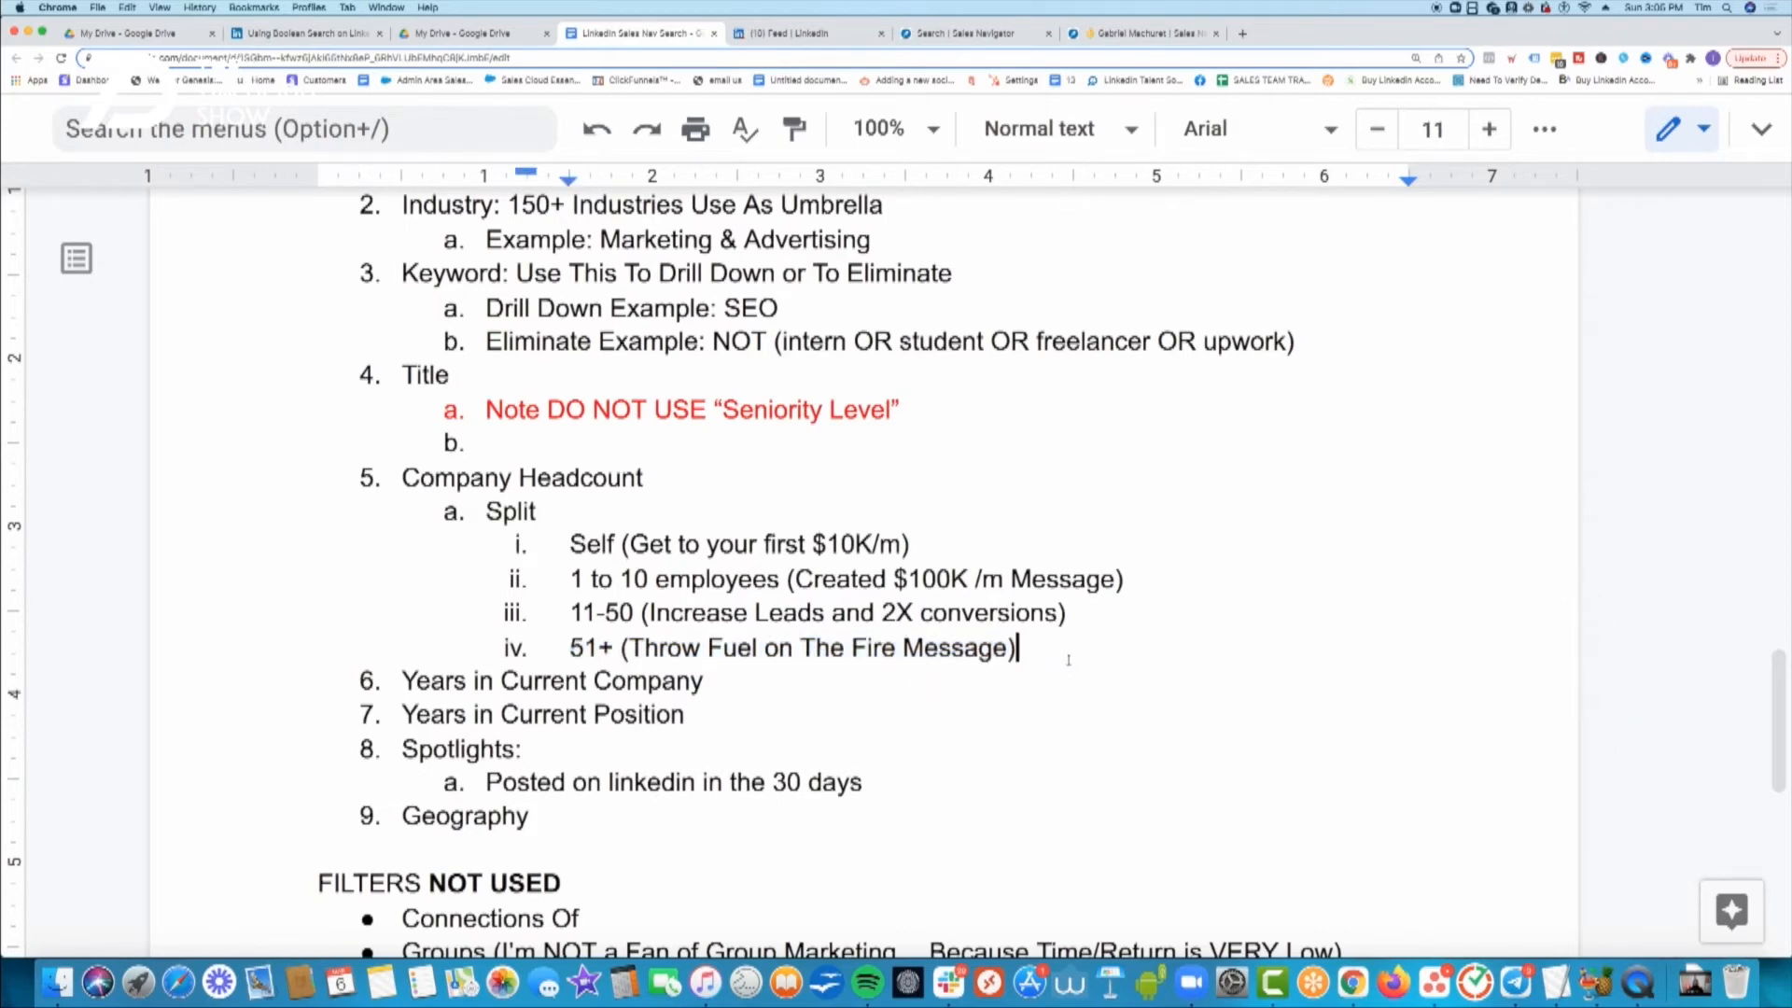
{"action": "key", "text": "Return"}
{"action": "type", "text": "200"}
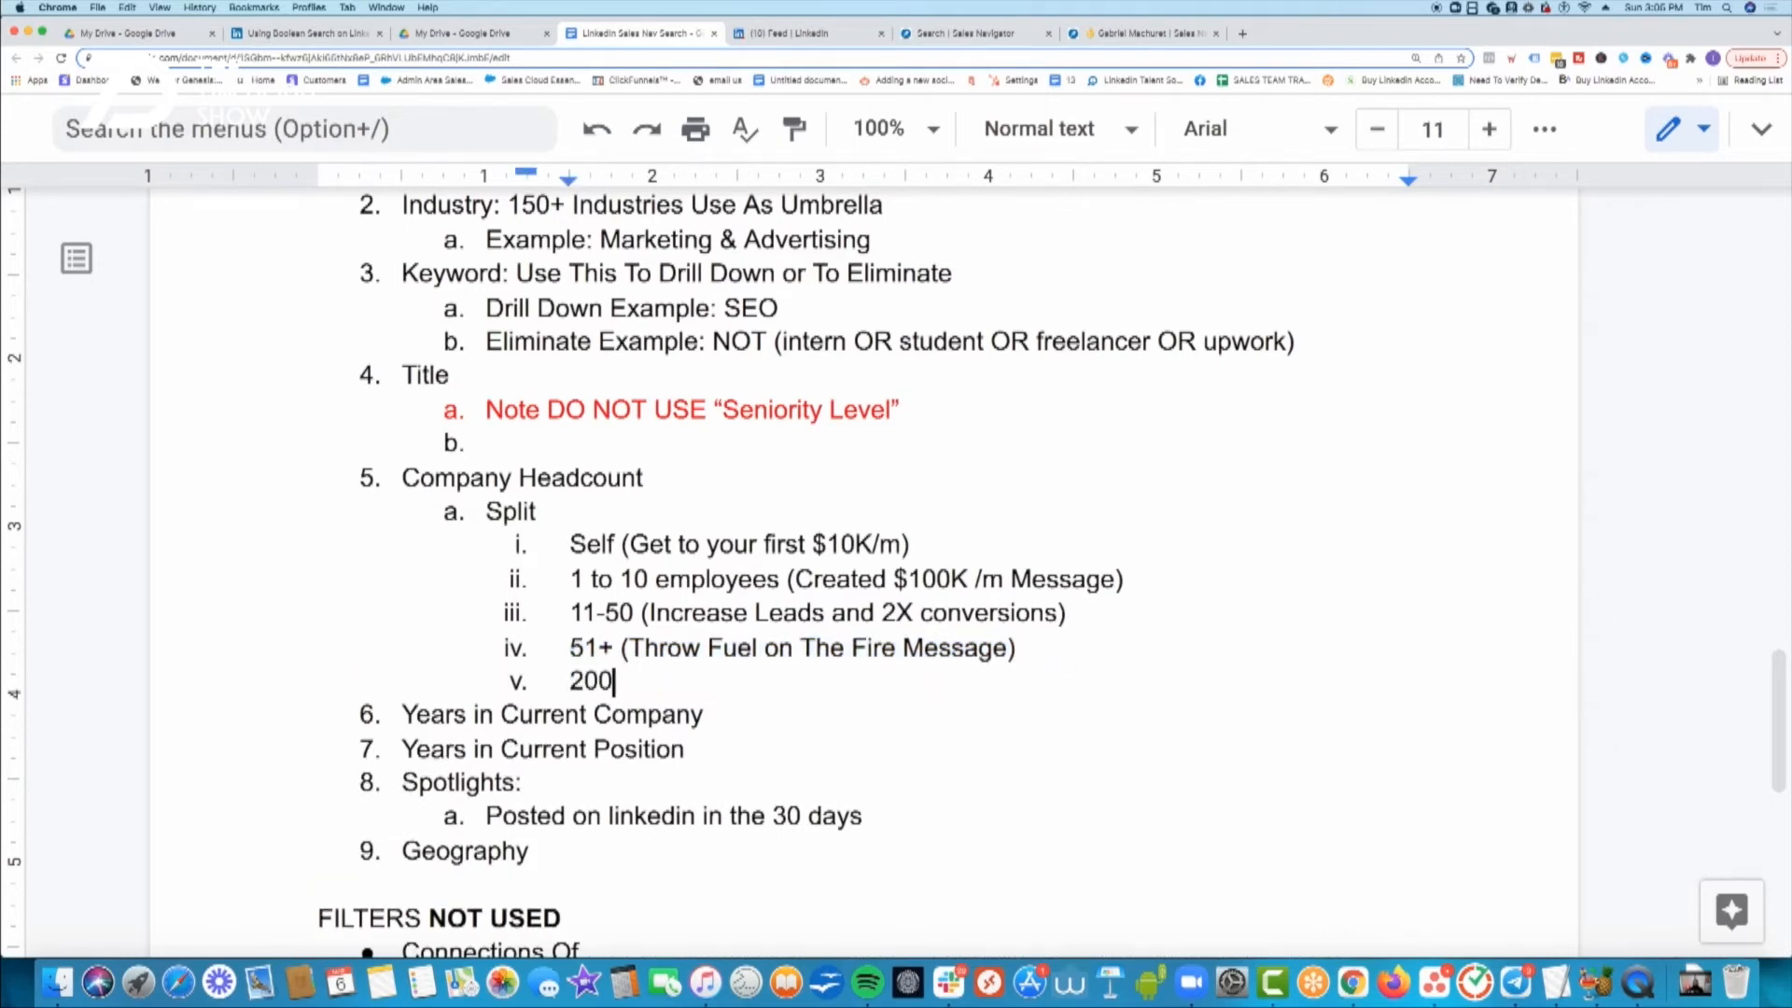
{"action": "type", "text": "+ ("}
{"action": "type", "text": "Get H"}
{"action": "type", "text": "DS of MEe"}
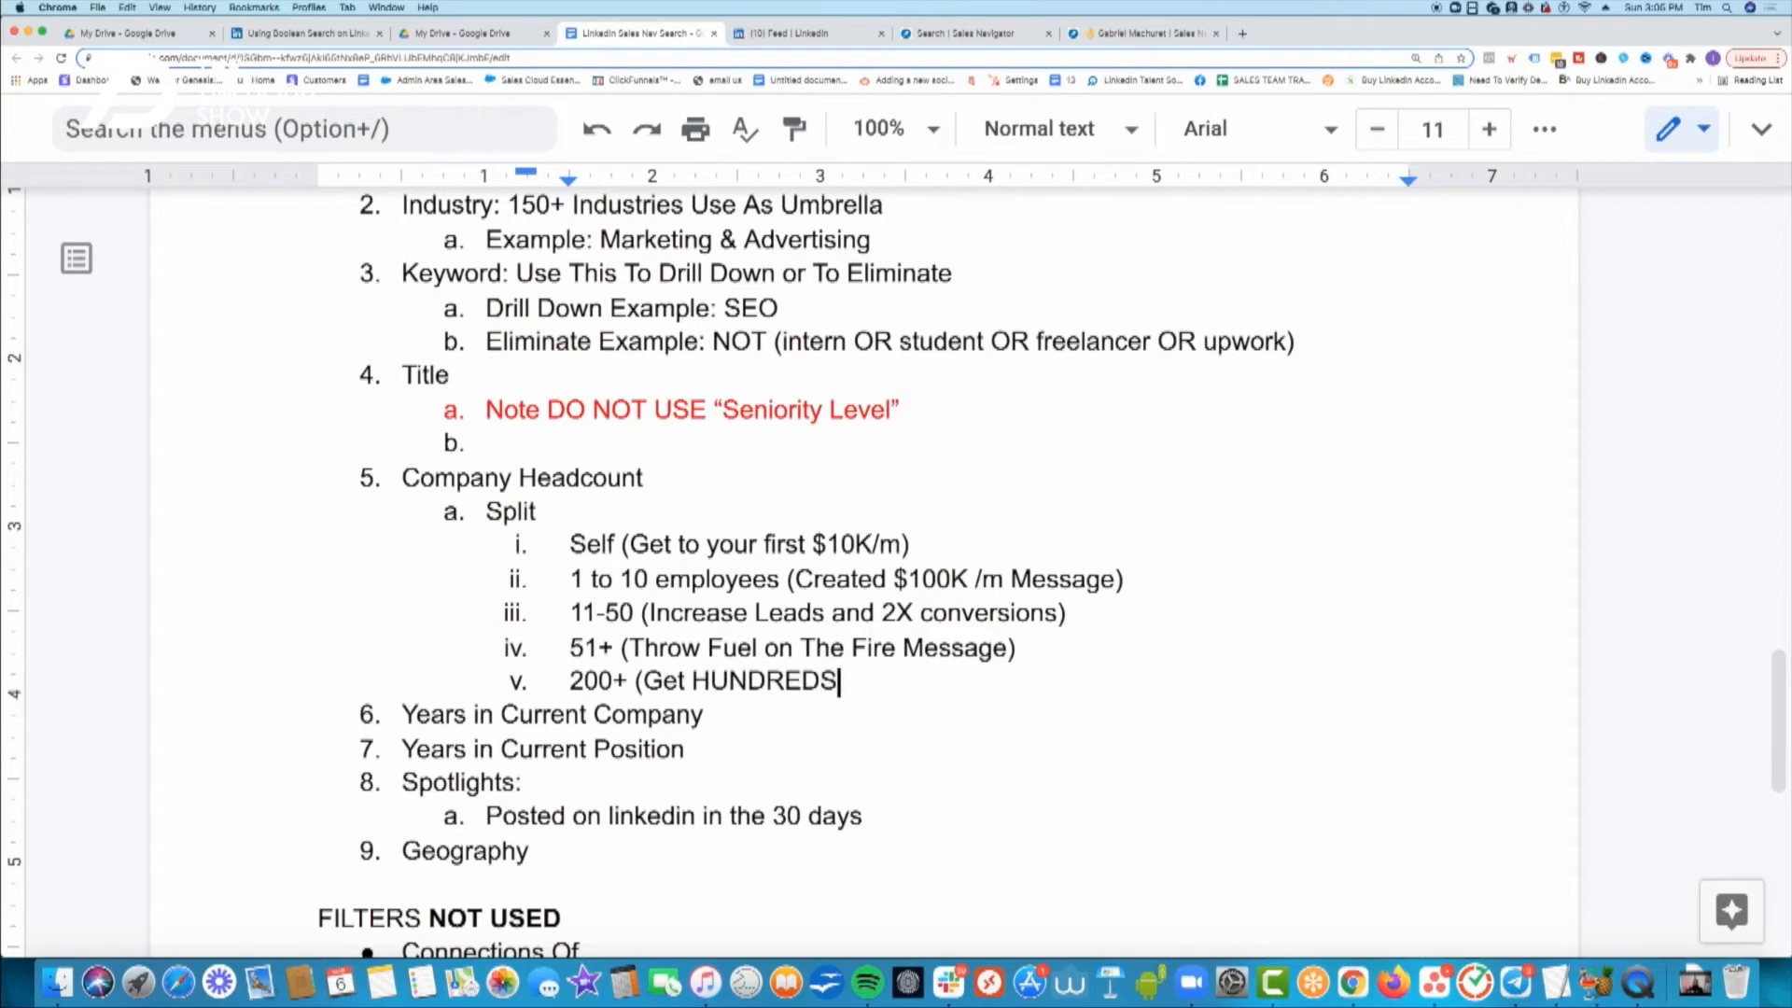
{"action": "key", "text": "BackSpace"}
{"action": "key", "text": "BackSpace"}
{"action": "type", "text": "eetings With"}
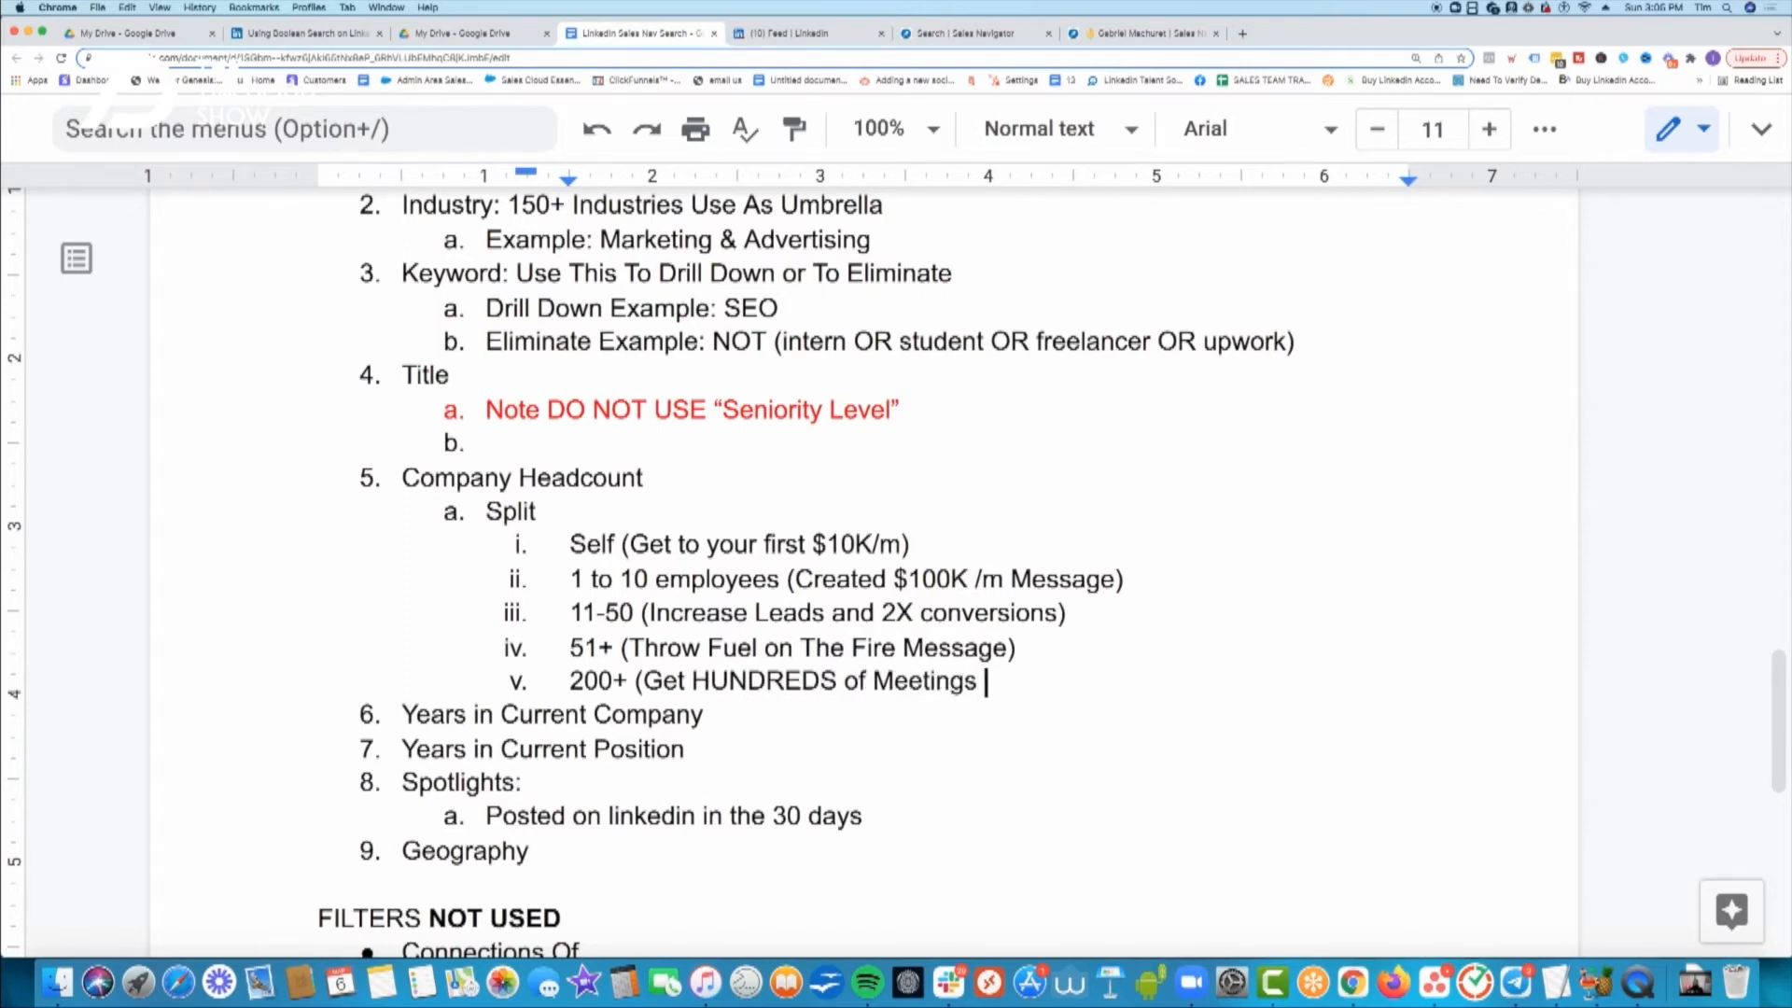
{"action": "key", "text": "BackSpace"}
{"action": "key", "text": "BackSpace"}
{"action": "key", "text": "BackSpace"}
{"action": "key", "text": "BackSpace"}
{"action": "key", "text": "BackSpace"}
{"action": "type", "text": ")"}
{"action": "left_click_drag", "start_coordinate": [989, 683], "coordinate": [485, 510]}
{"action": "left_click_drag", "start_coordinate": [390, 474], "coordinate": [340, 472]}
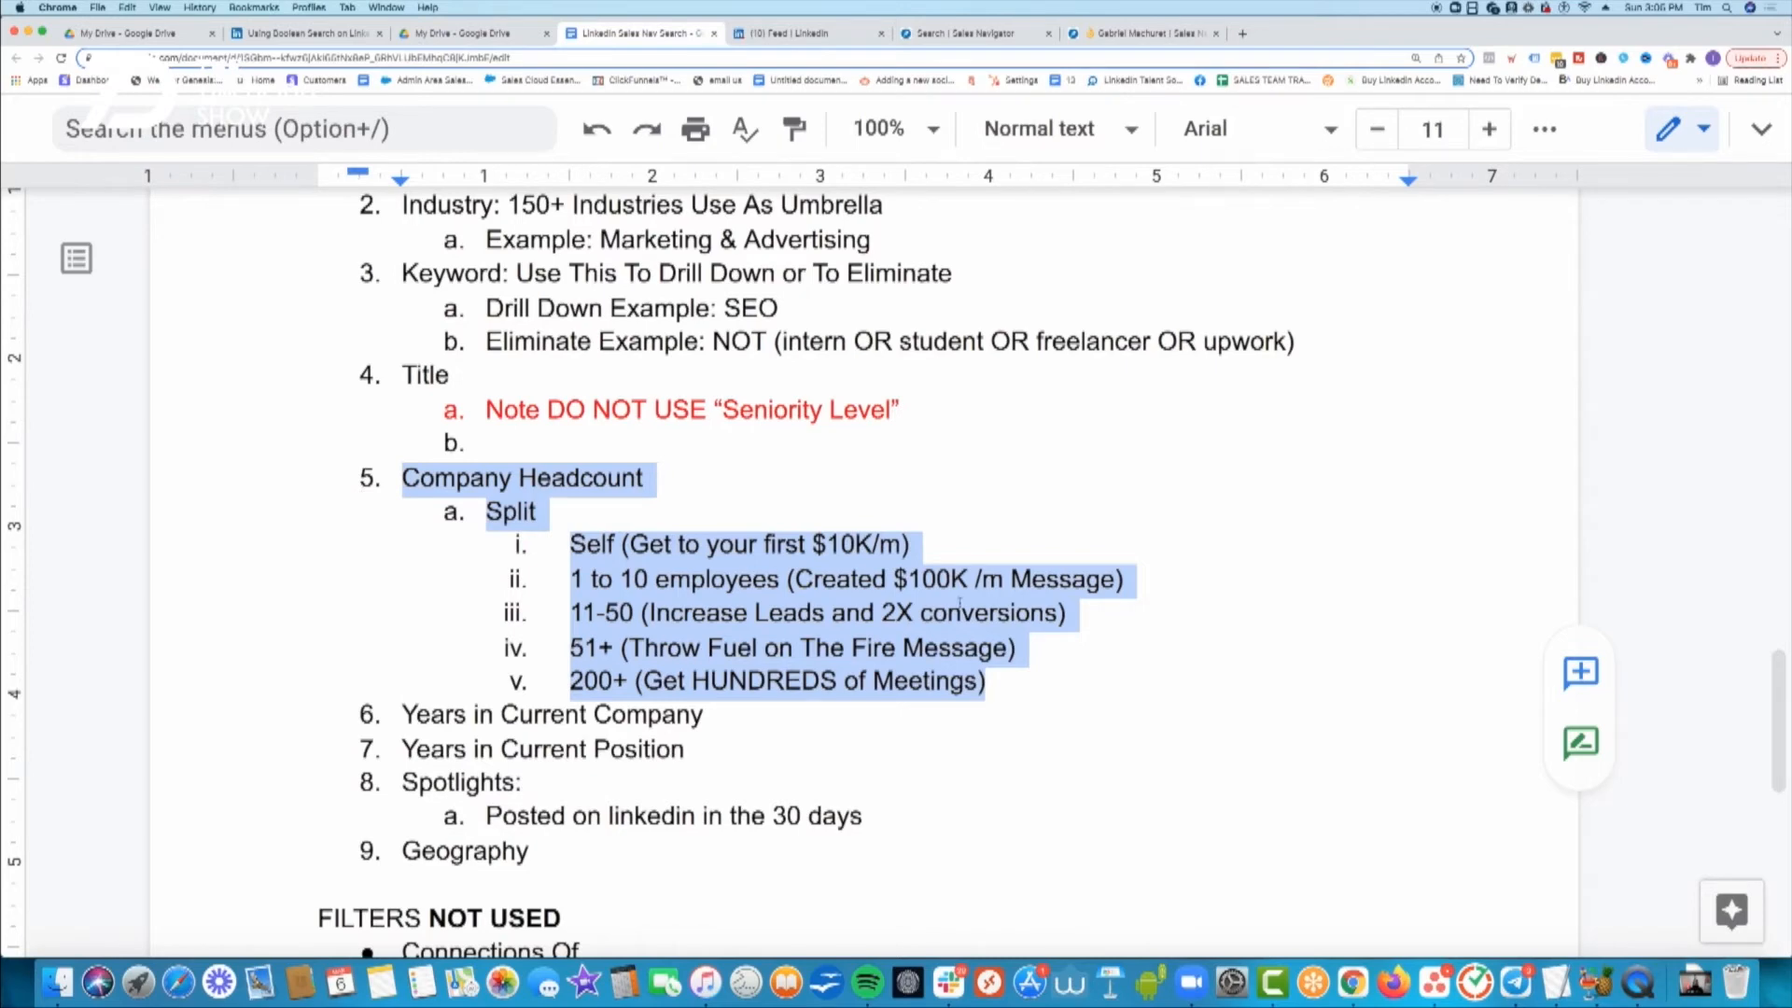
- Add a sub-item reading "CMO - Under" beneath Years in Current Company in the filter notes
{"action": "left_click", "coordinate": [741, 733]}
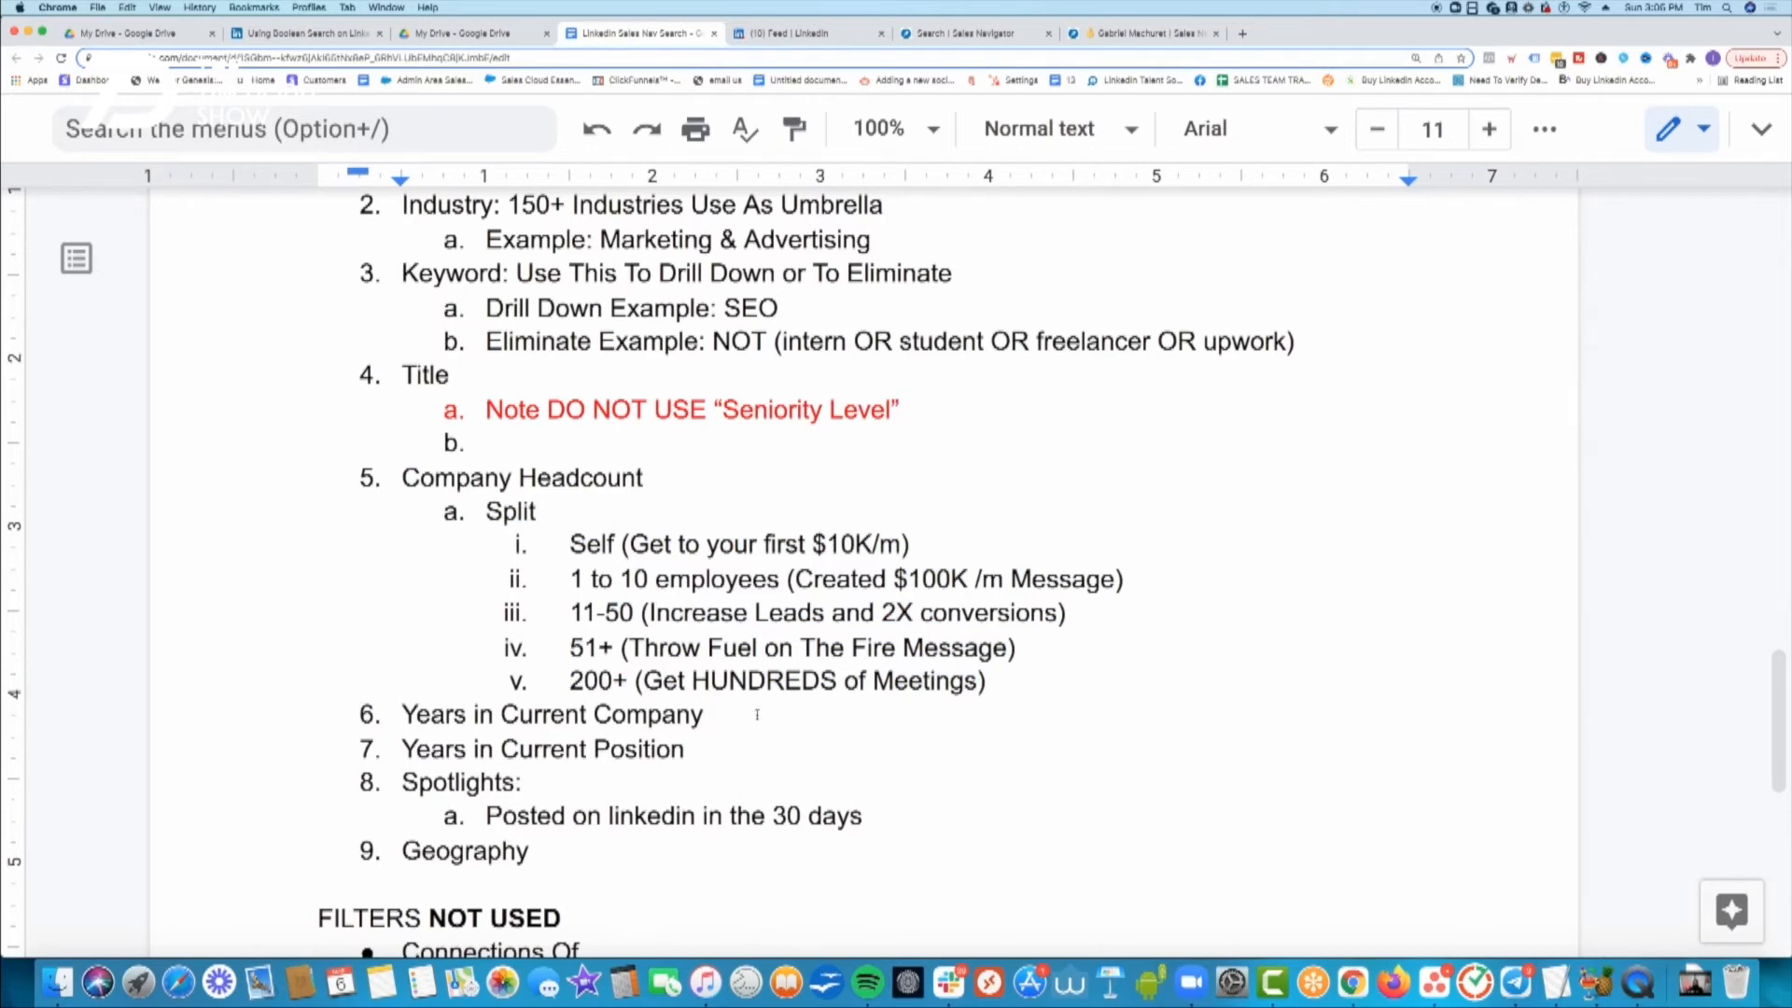
{"action": "key", "text": "Return"}
{"action": "key", "text": "Tab"}
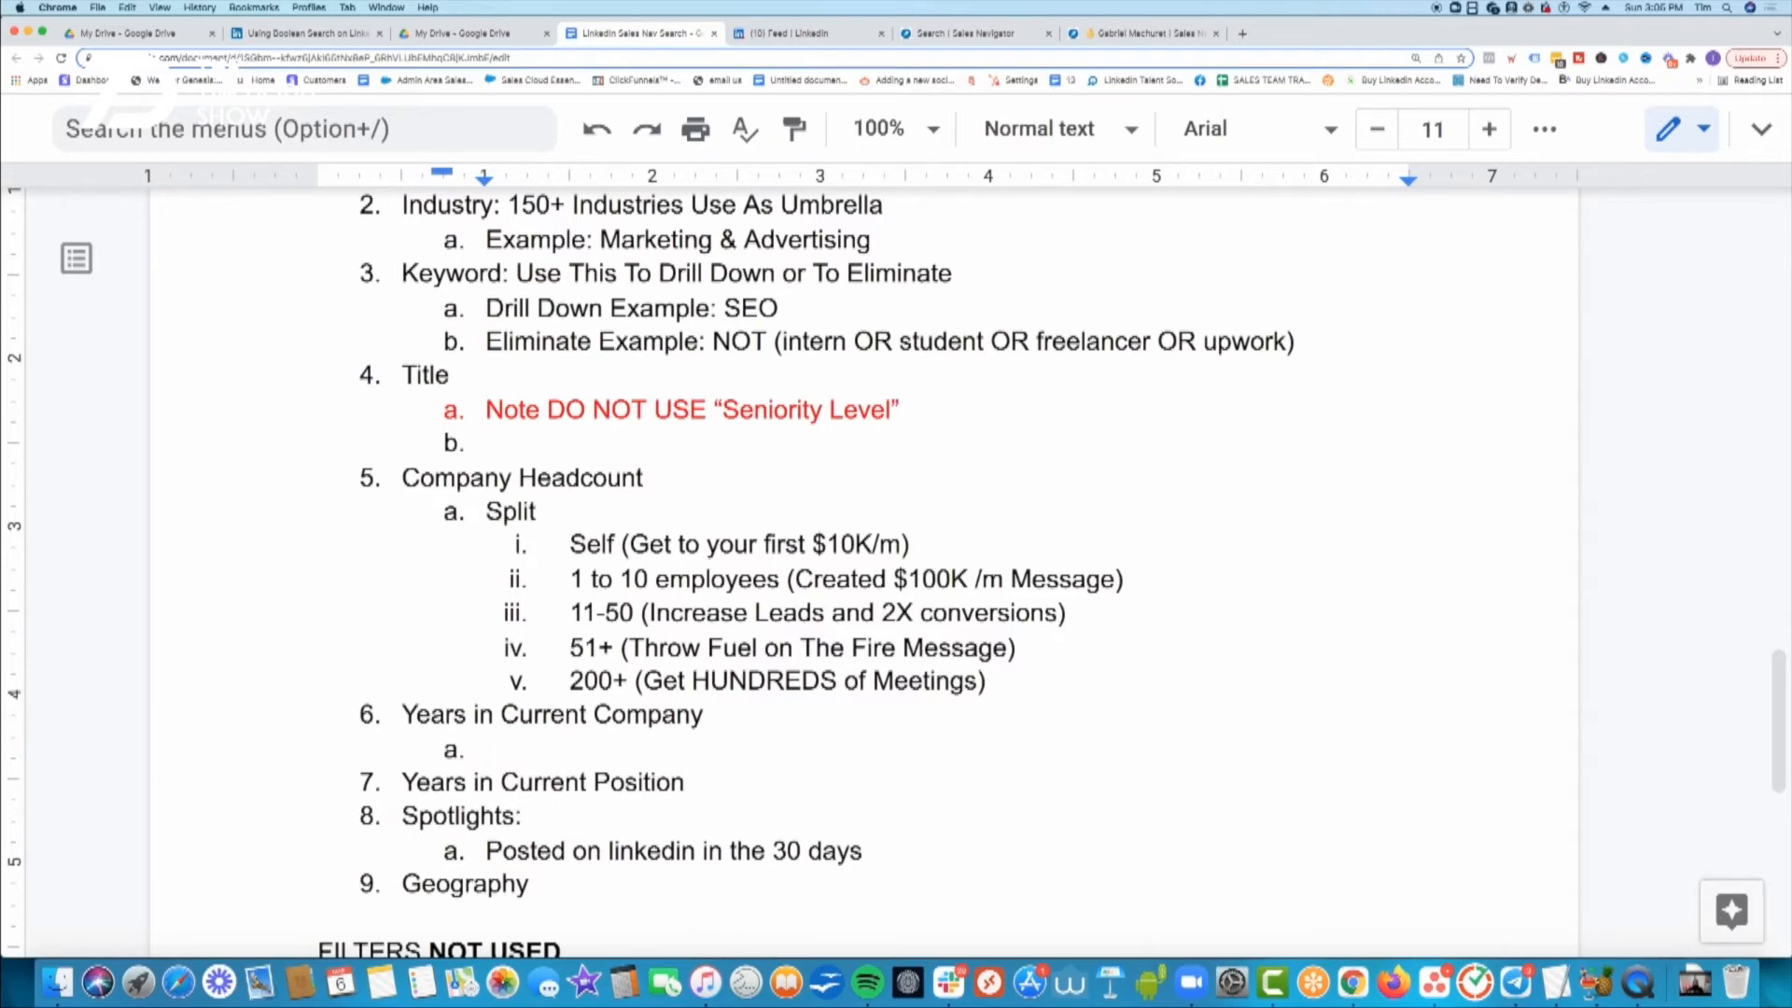
{"action": "type", "text": "CMO - Under"}
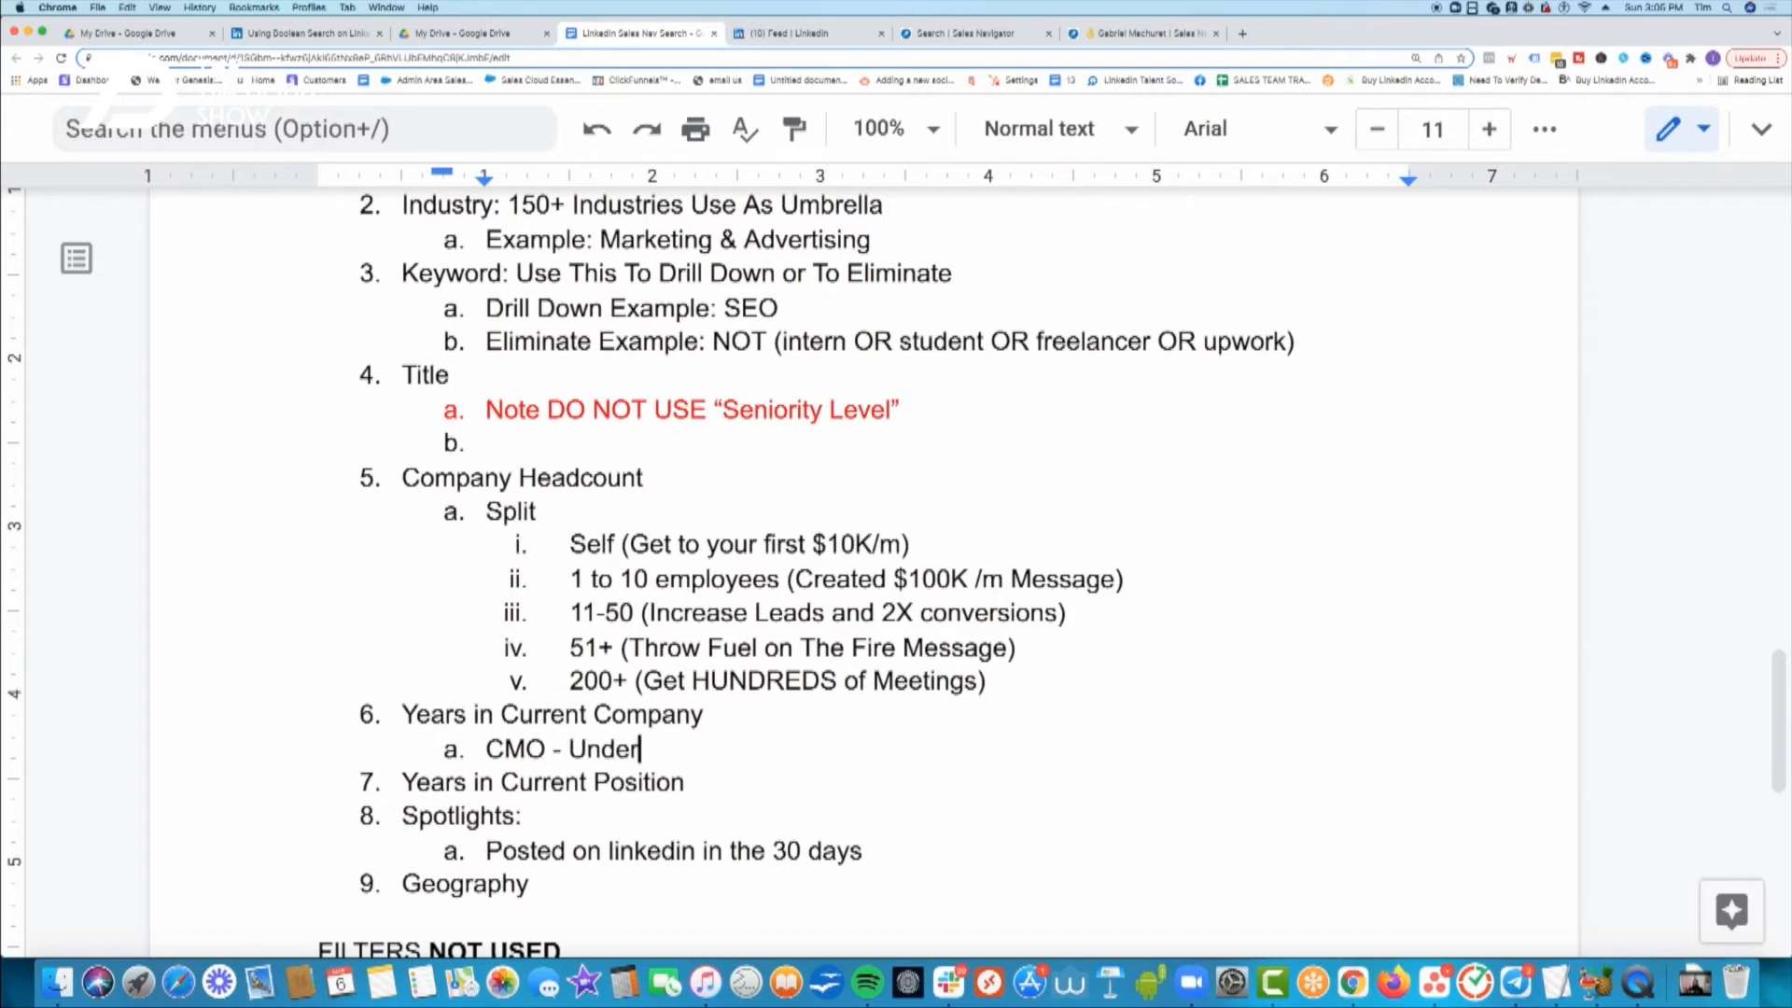
- Switch to the Sales Navigator lead search and examine the size ranges offered by the Company headcount filter
{"action": "left_click", "coordinate": [969, 35]}
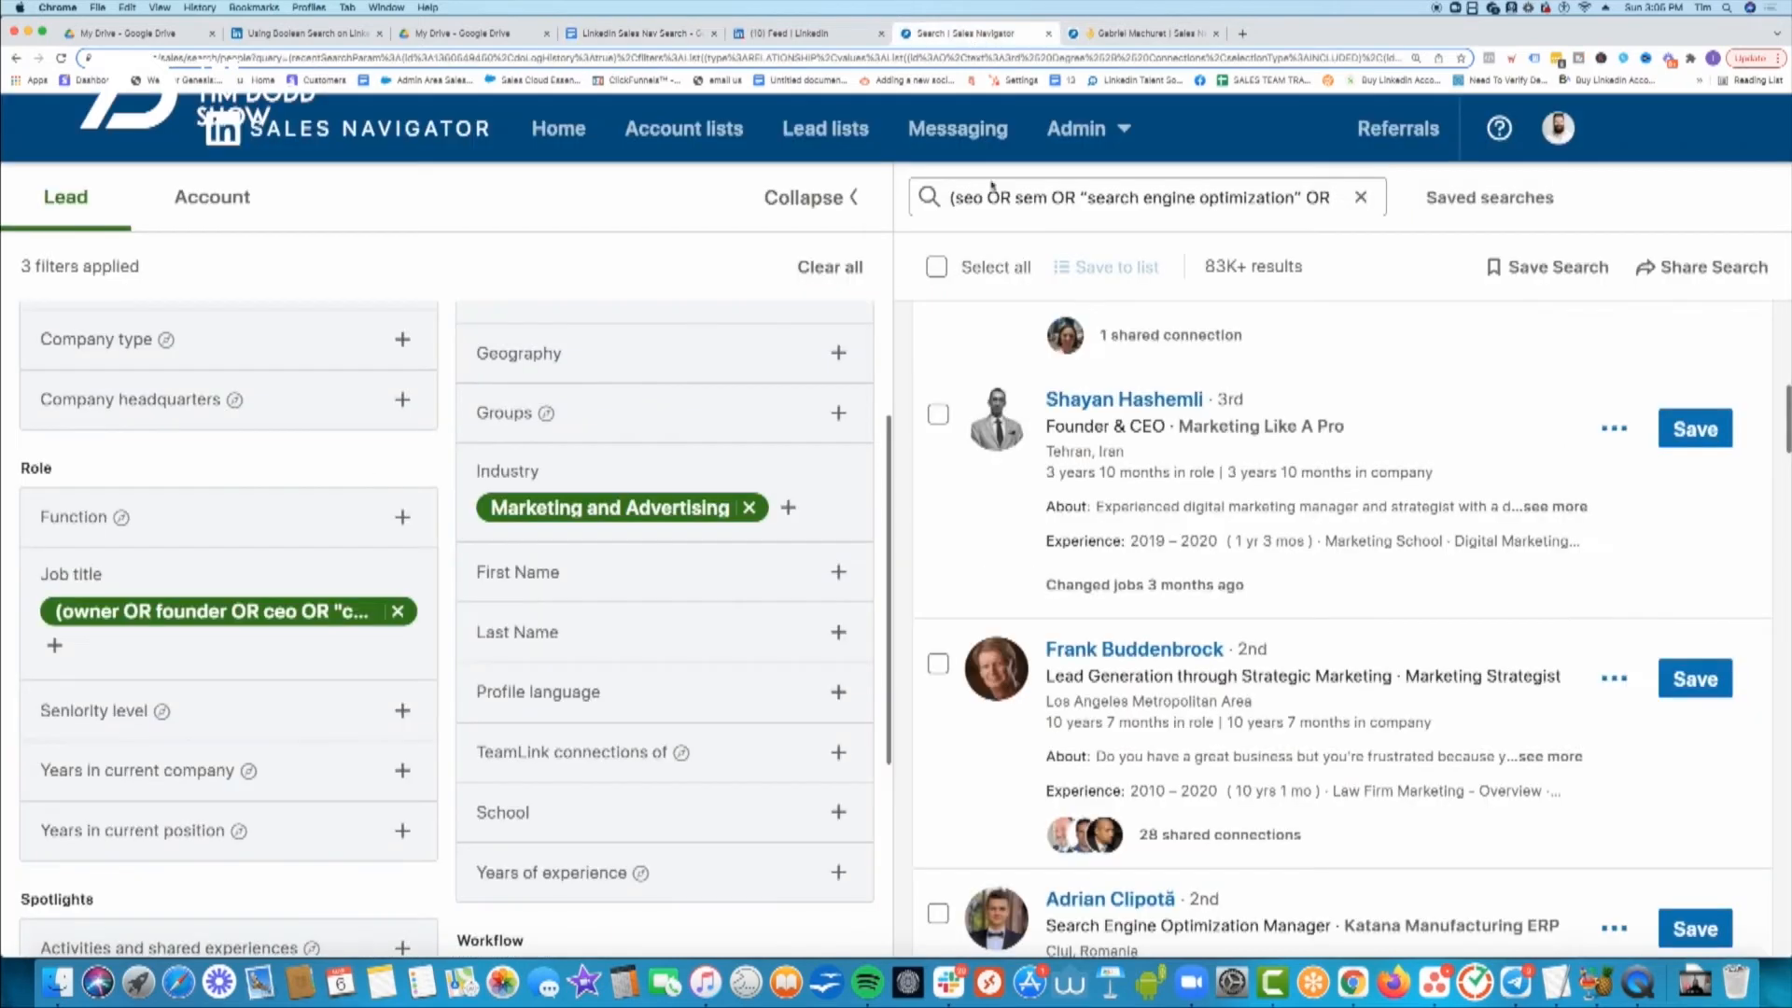
{"action": "scroll", "coordinate": [437, 735], "scroll_direction": "down", "scroll_amount": 5}
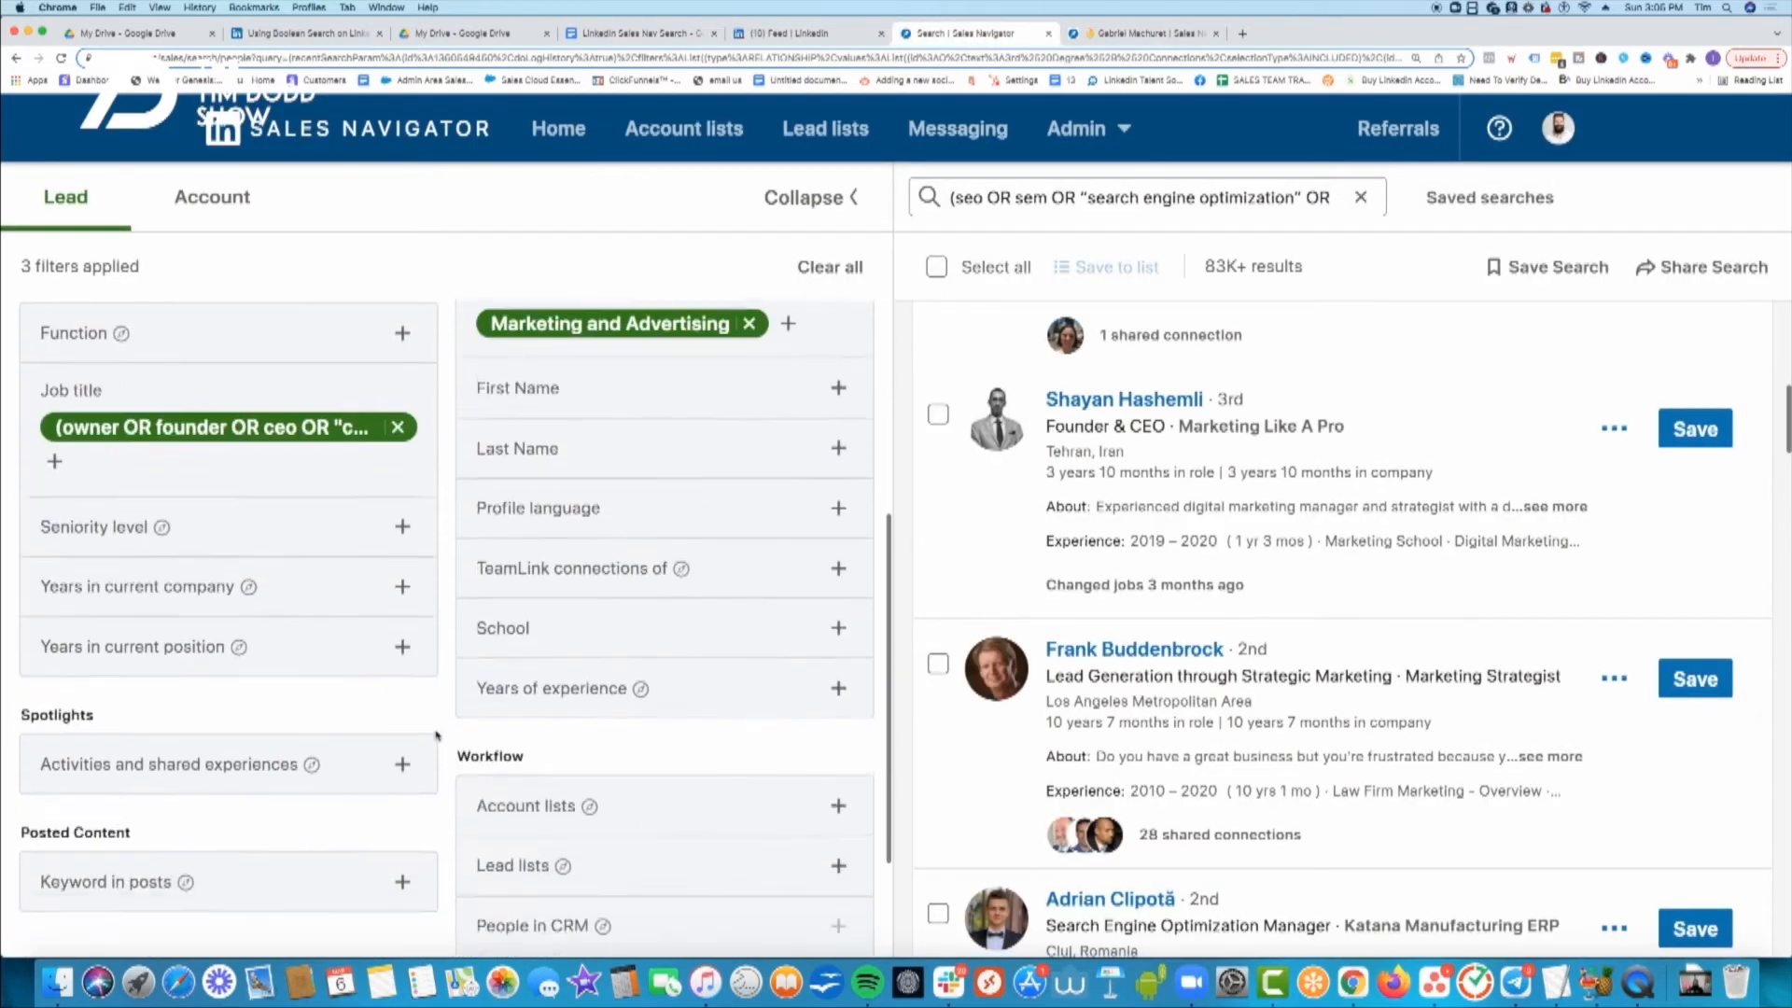
{"action": "scroll", "coordinate": [436, 735], "scroll_direction": "up", "scroll_amount": 6}
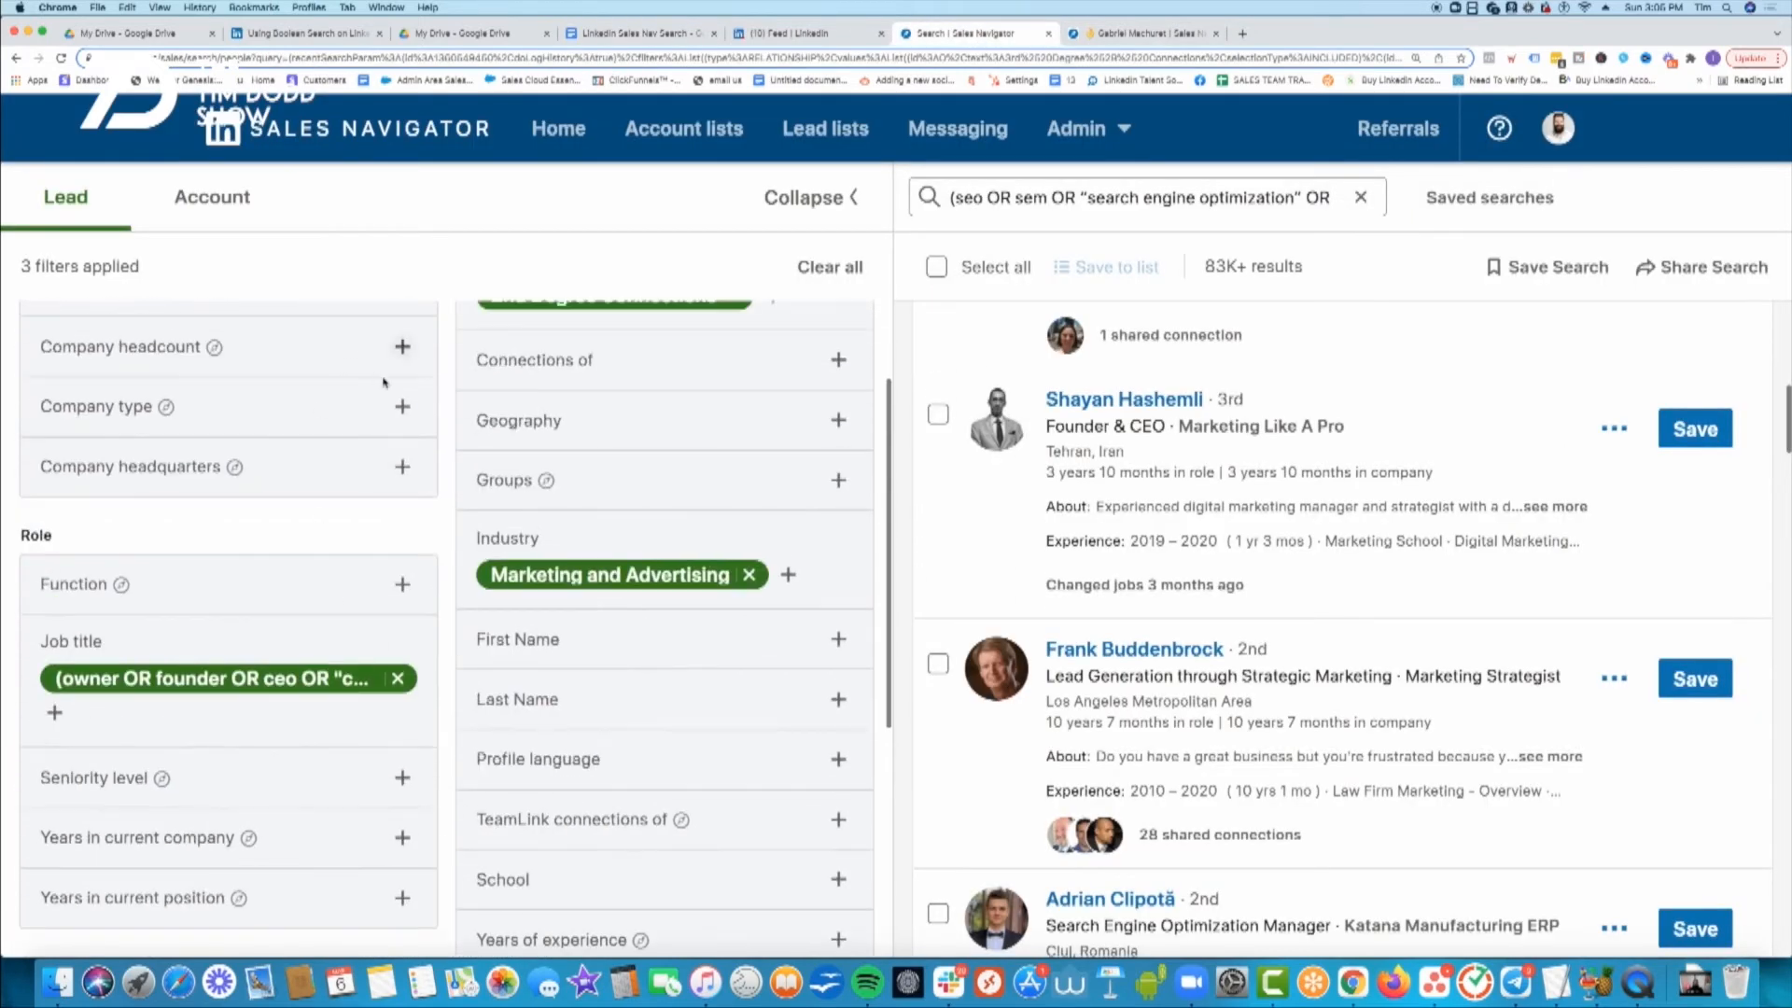
{"action": "left_click", "coordinate": [402, 352]}
{"action": "scroll", "coordinate": [267, 487], "scroll_direction": "down", "scroll_amount": 3}
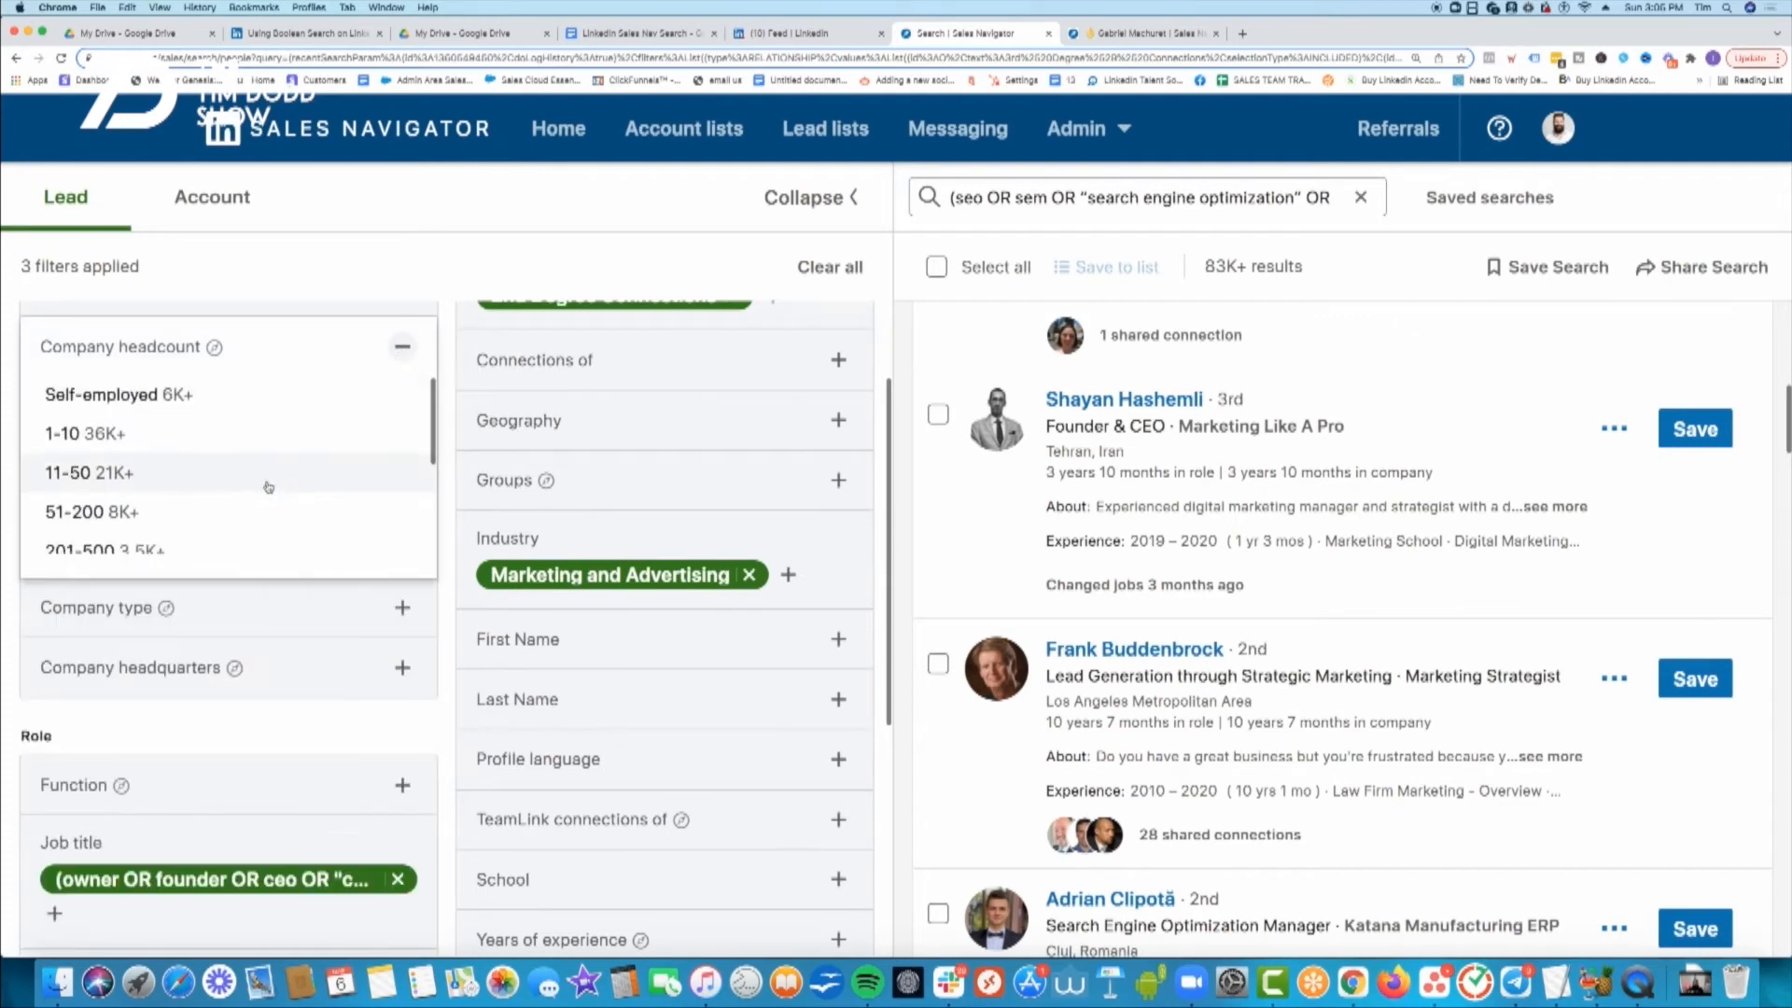
{"action": "scroll", "coordinate": [266, 485], "scroll_direction": "down", "scroll_amount": 2}
{"action": "scroll", "coordinate": [266, 485], "scroll_direction": "up", "scroll_amount": 2}
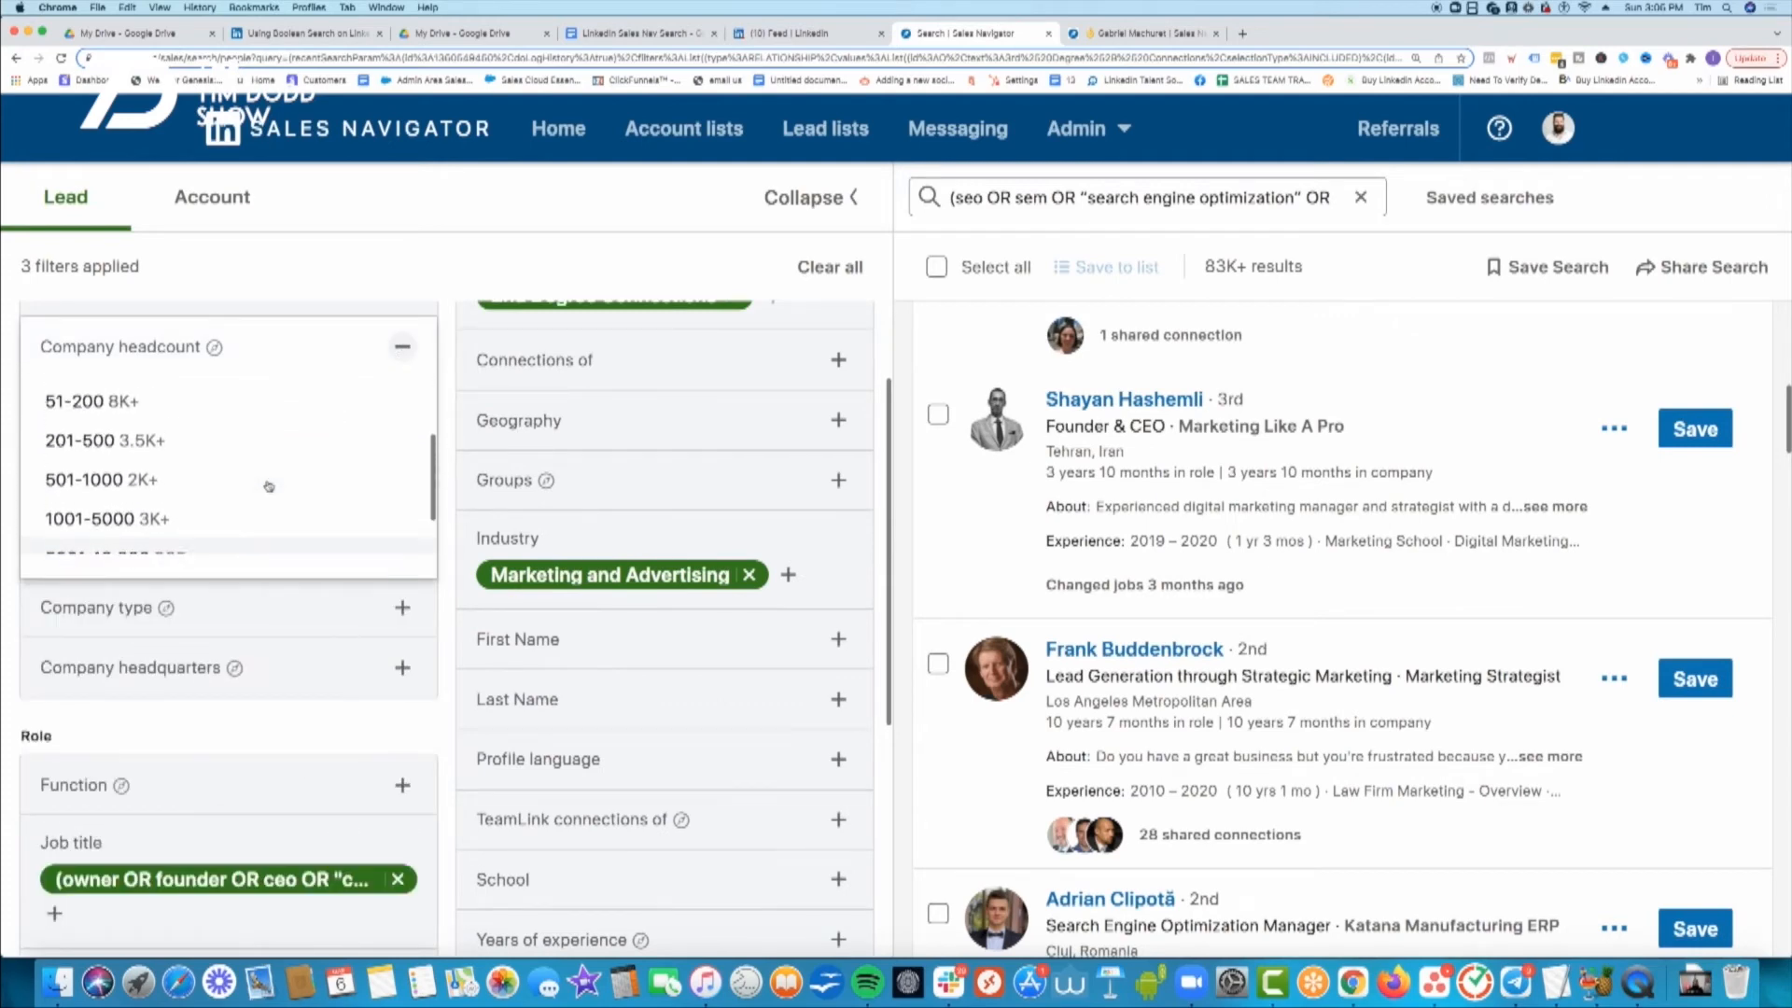
{"action": "left_click", "coordinate": [345, 736]}
{"action": "scroll", "coordinate": [335, 456], "scroll_direction": "up", "scroll_amount": 2}
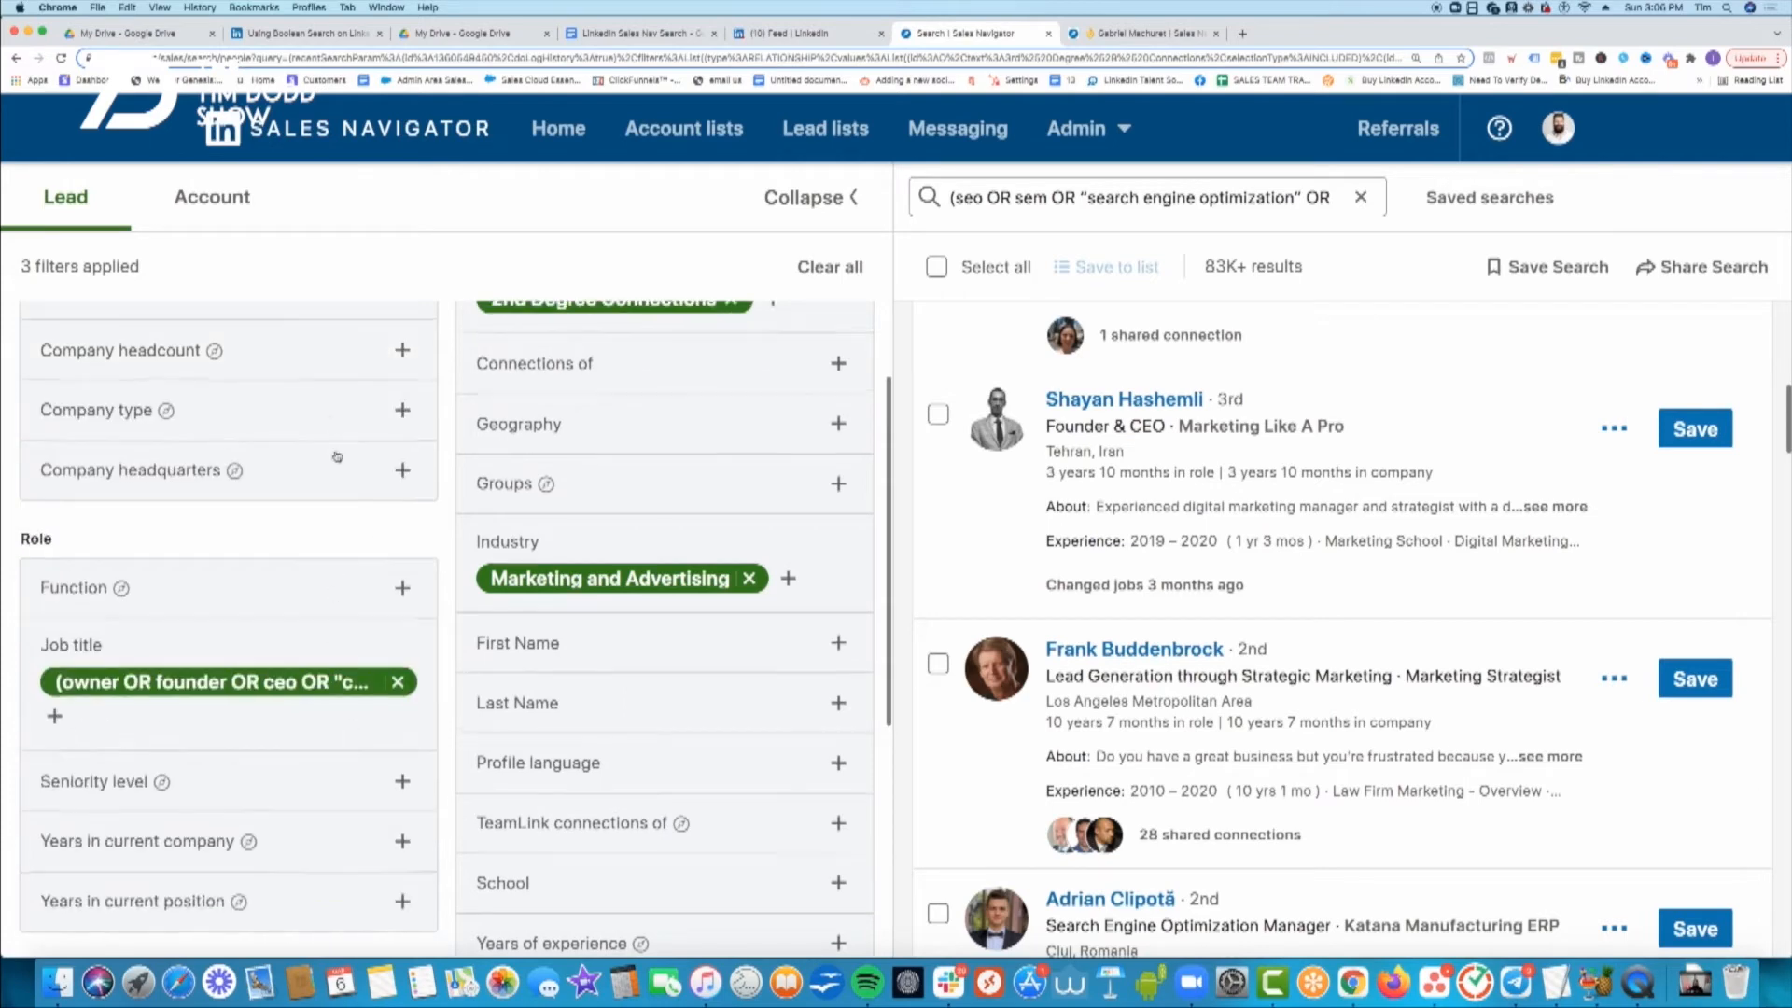
- Examine the ranges of the Years in current company filter and highlight the search's result count
{"action": "scroll", "coordinate": [429, 522], "scroll_direction": "down", "scroll_amount": 5}
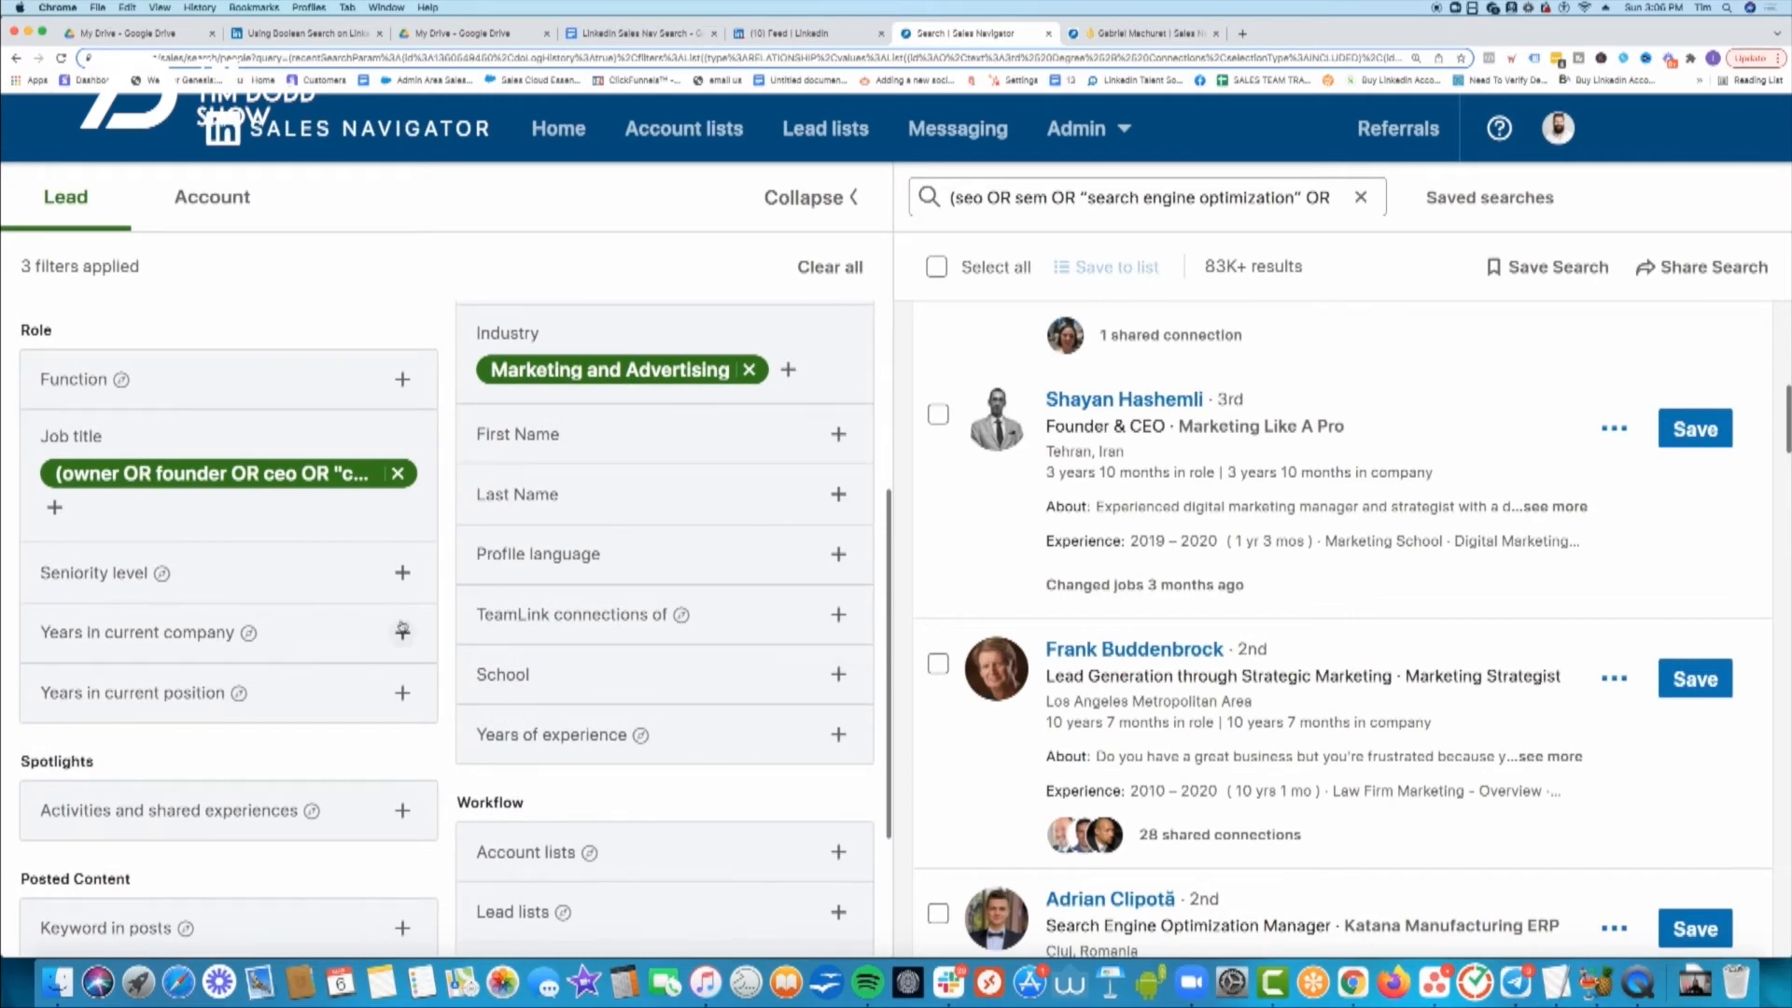
{"action": "left_click", "coordinate": [402, 630]}
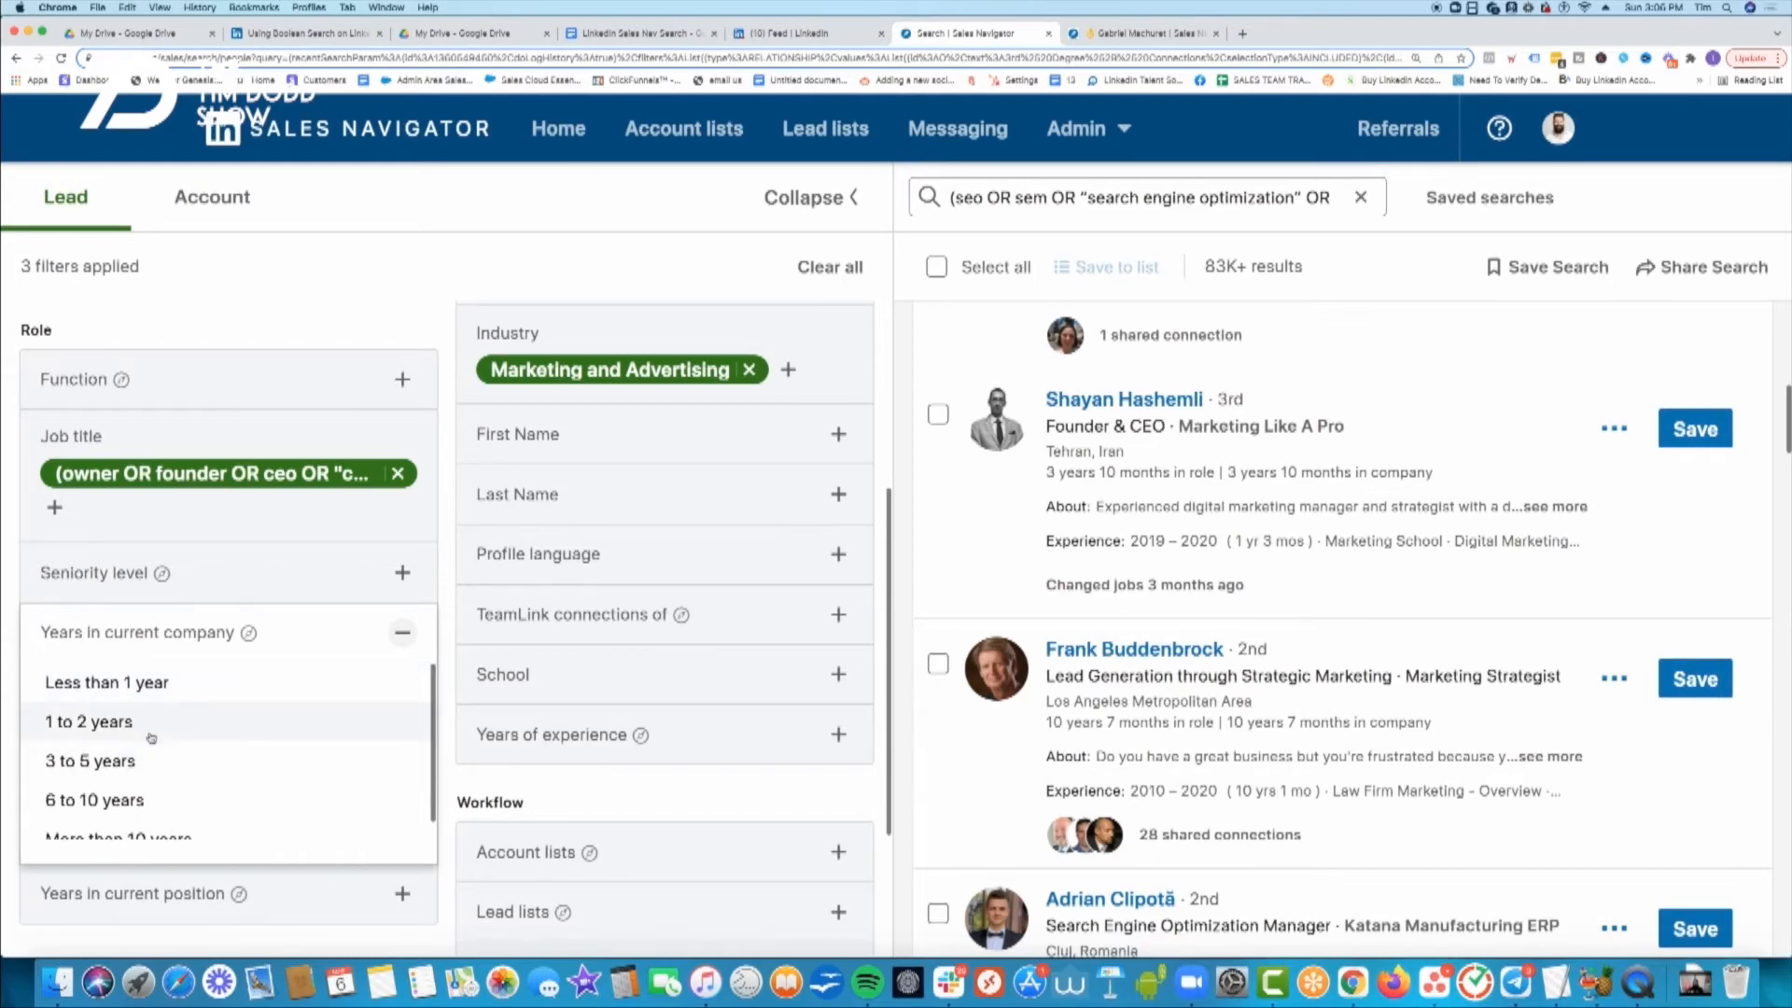
{"action": "scroll", "coordinate": [252, 775], "scroll_direction": "down", "scroll_amount": 1}
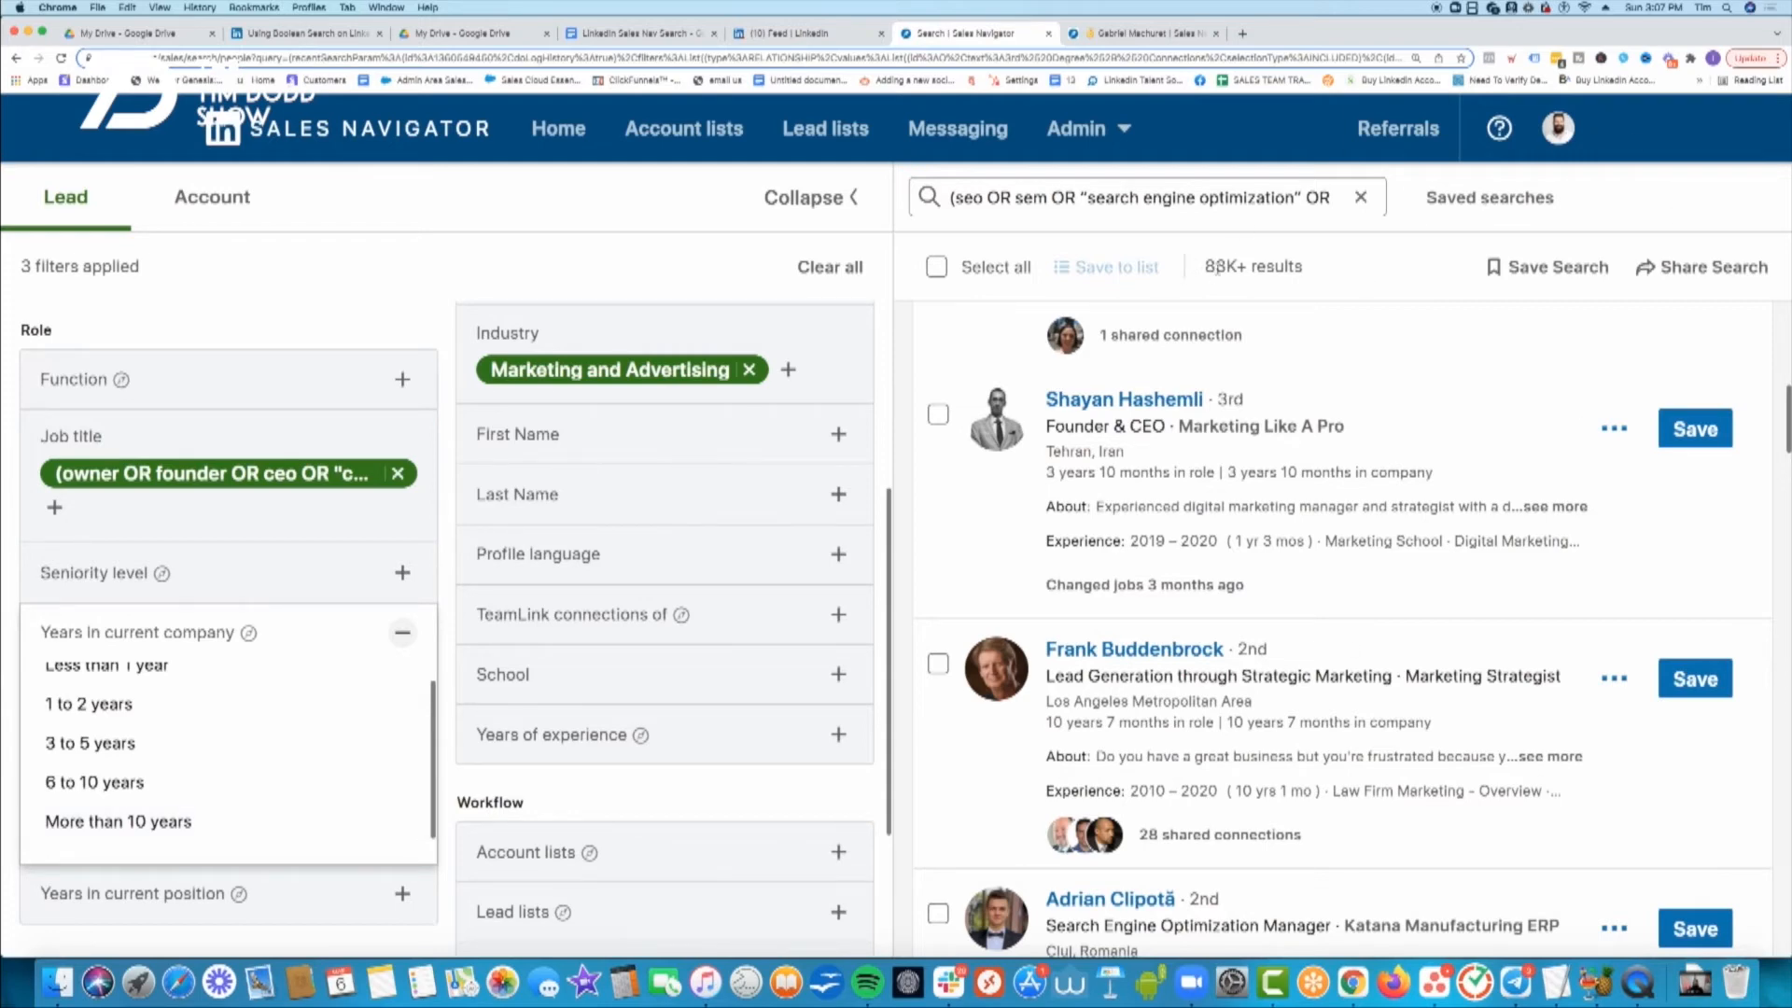
{"action": "left_click_drag", "start_coordinate": [1307, 269], "coordinate": [1198, 264]}
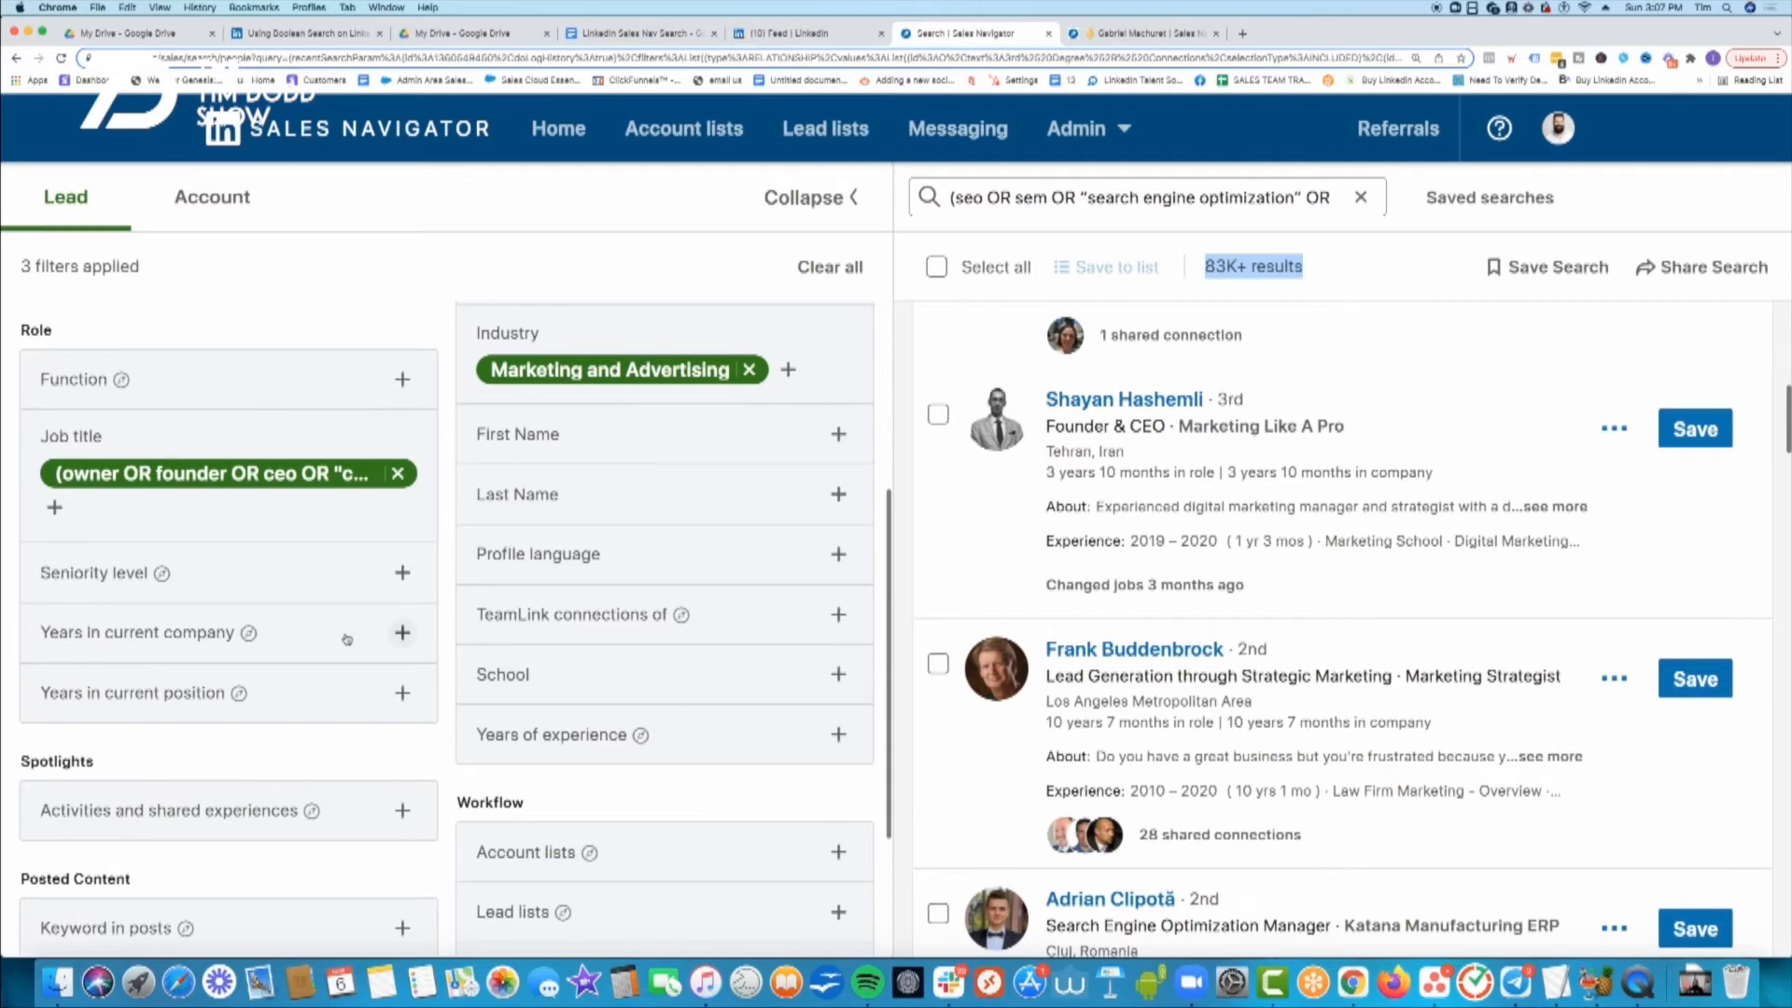
- Return to the Google Docs notes and replace the "CMO - Under" text beneath Years in Current Company with "Owners…"
{"action": "left_click", "coordinate": [644, 34]}
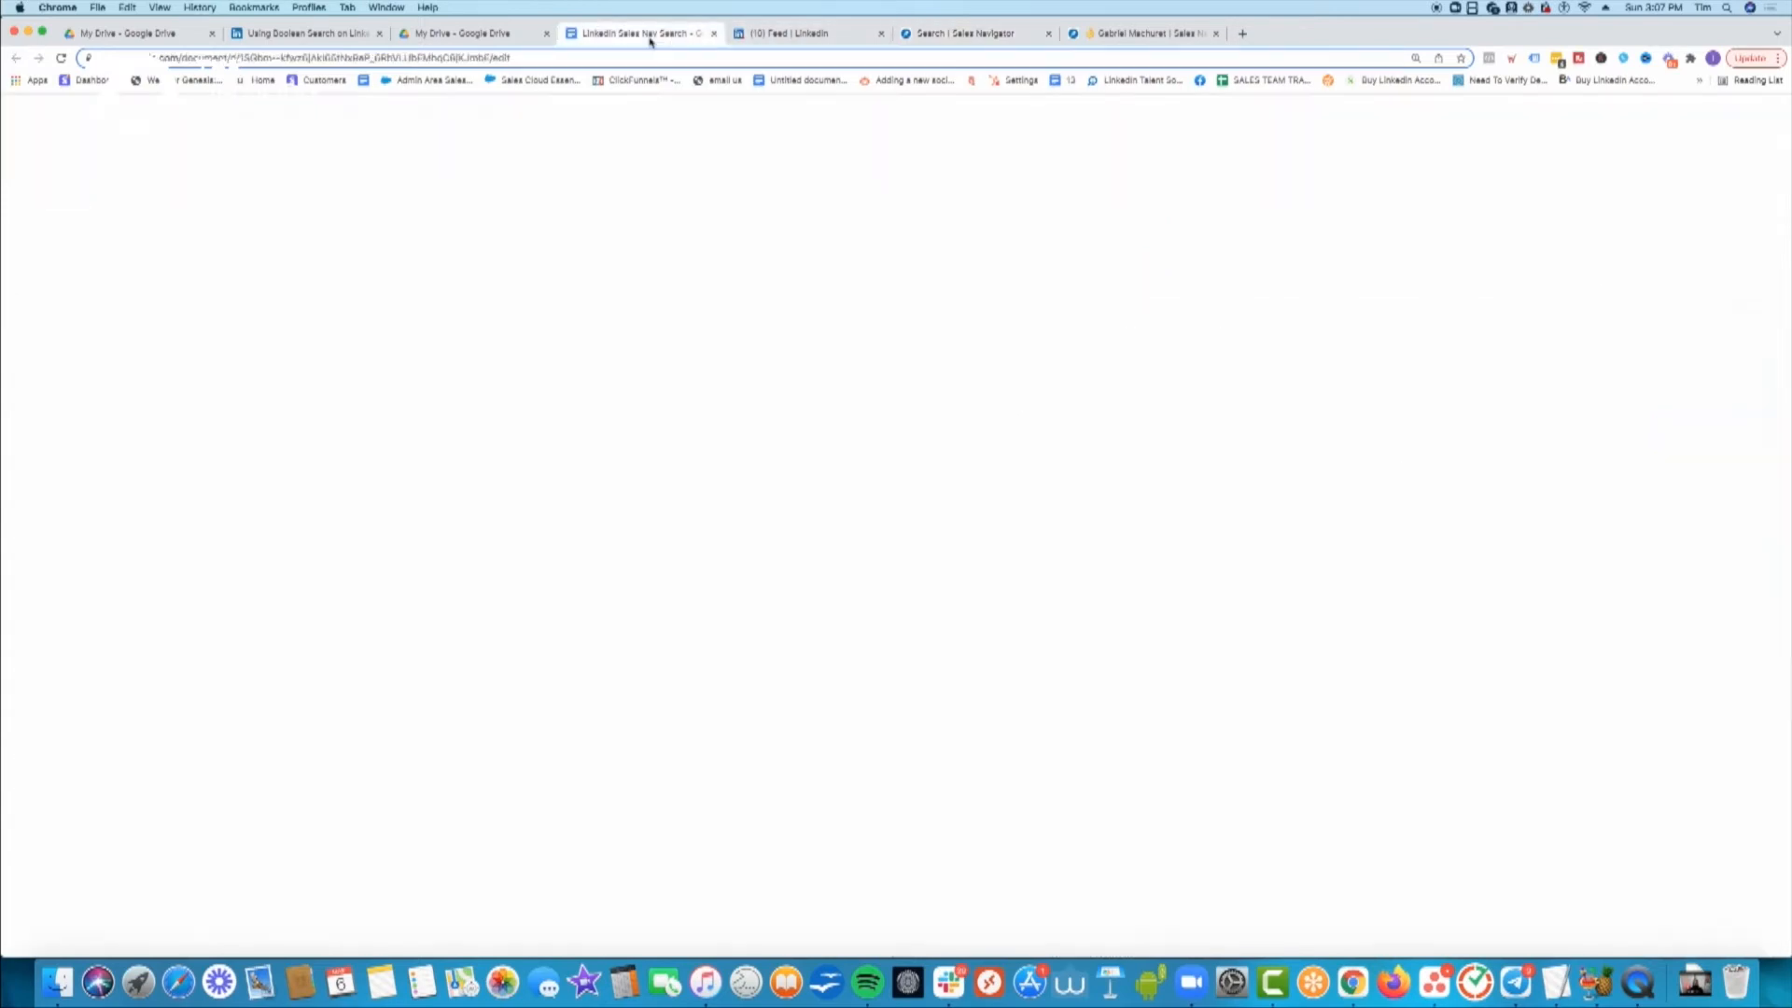
{"action": "scroll", "coordinate": [641, 749], "scroll_direction": "down", "scroll_amount": 1}
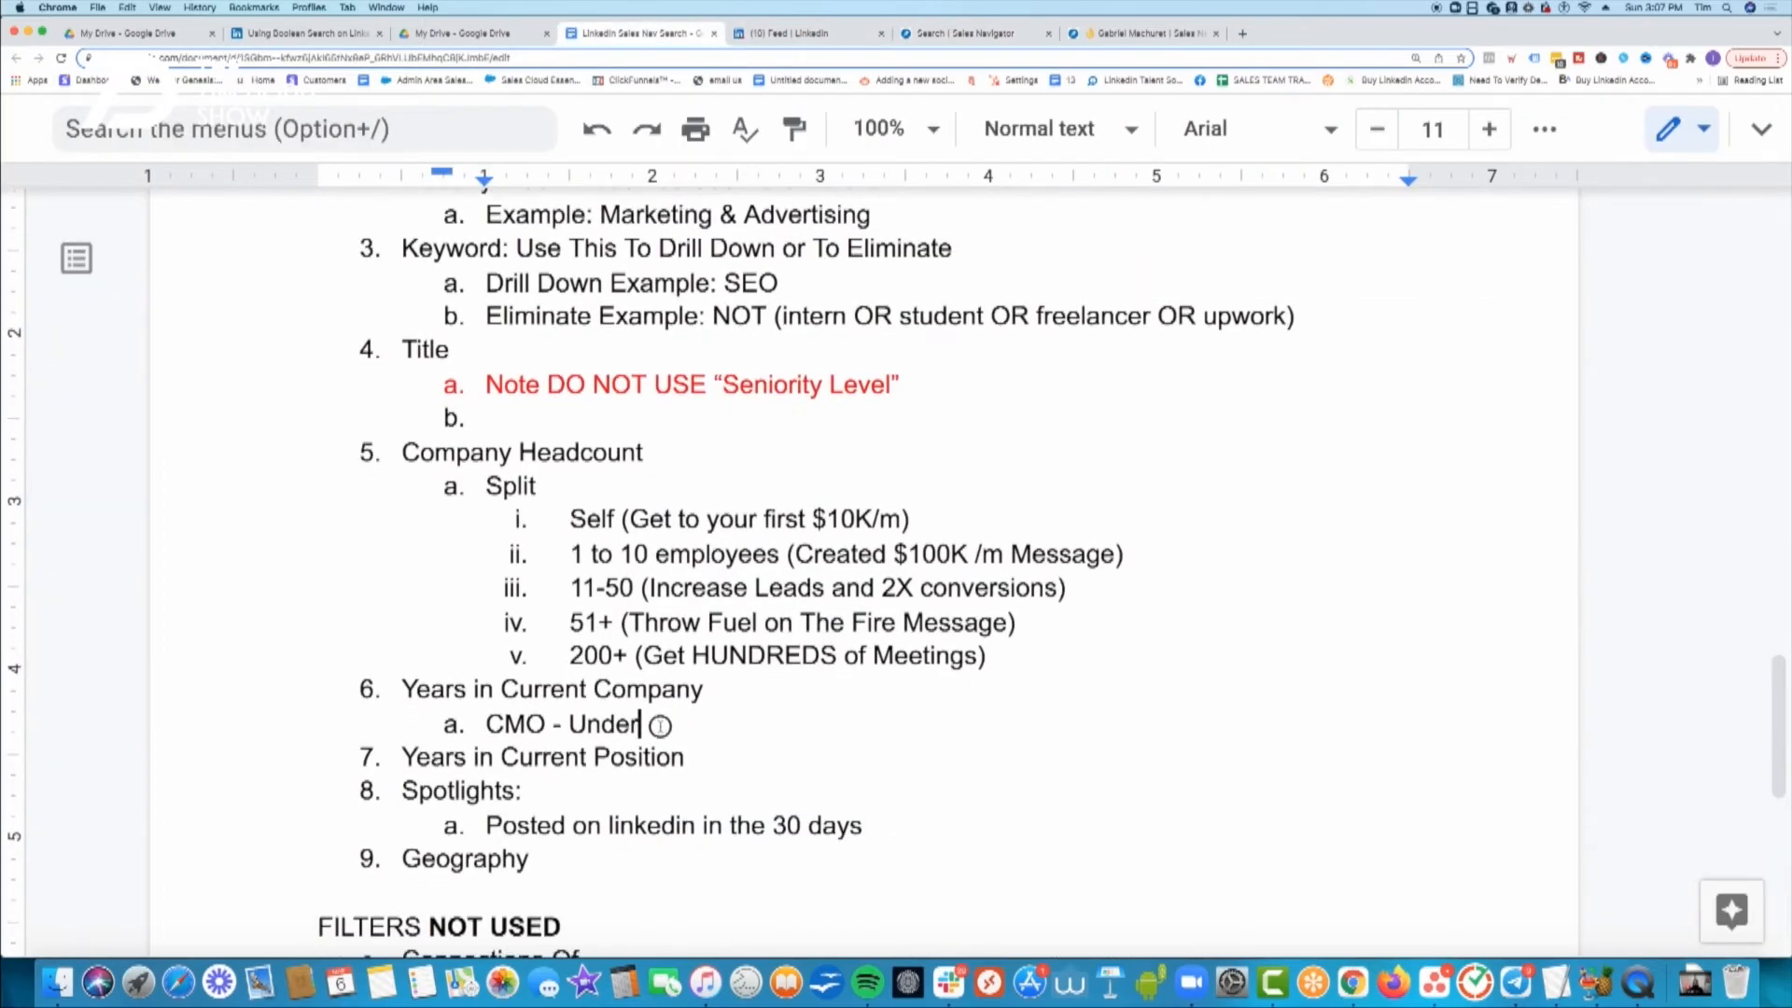
{"action": "left_click_drag", "start_coordinate": [639, 726], "coordinate": [493, 730]}
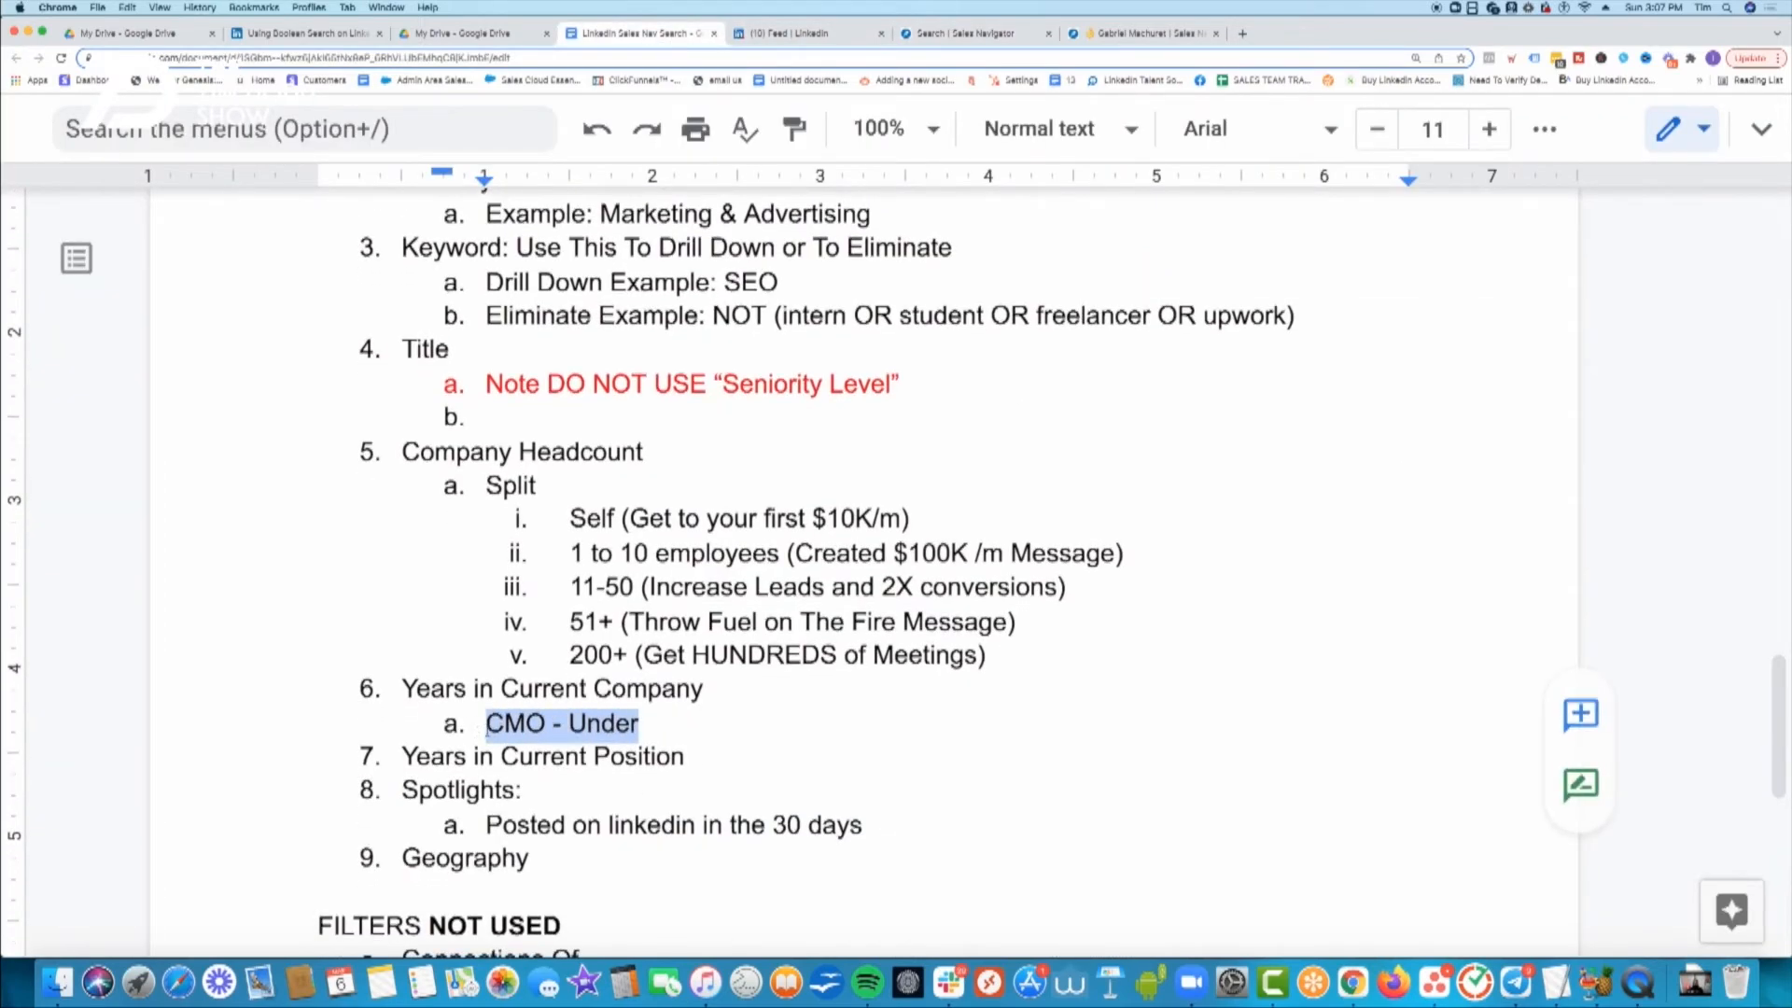
{"action": "key", "text": "BackSpace"}
{"action": "left_click", "coordinate": [708, 757]}
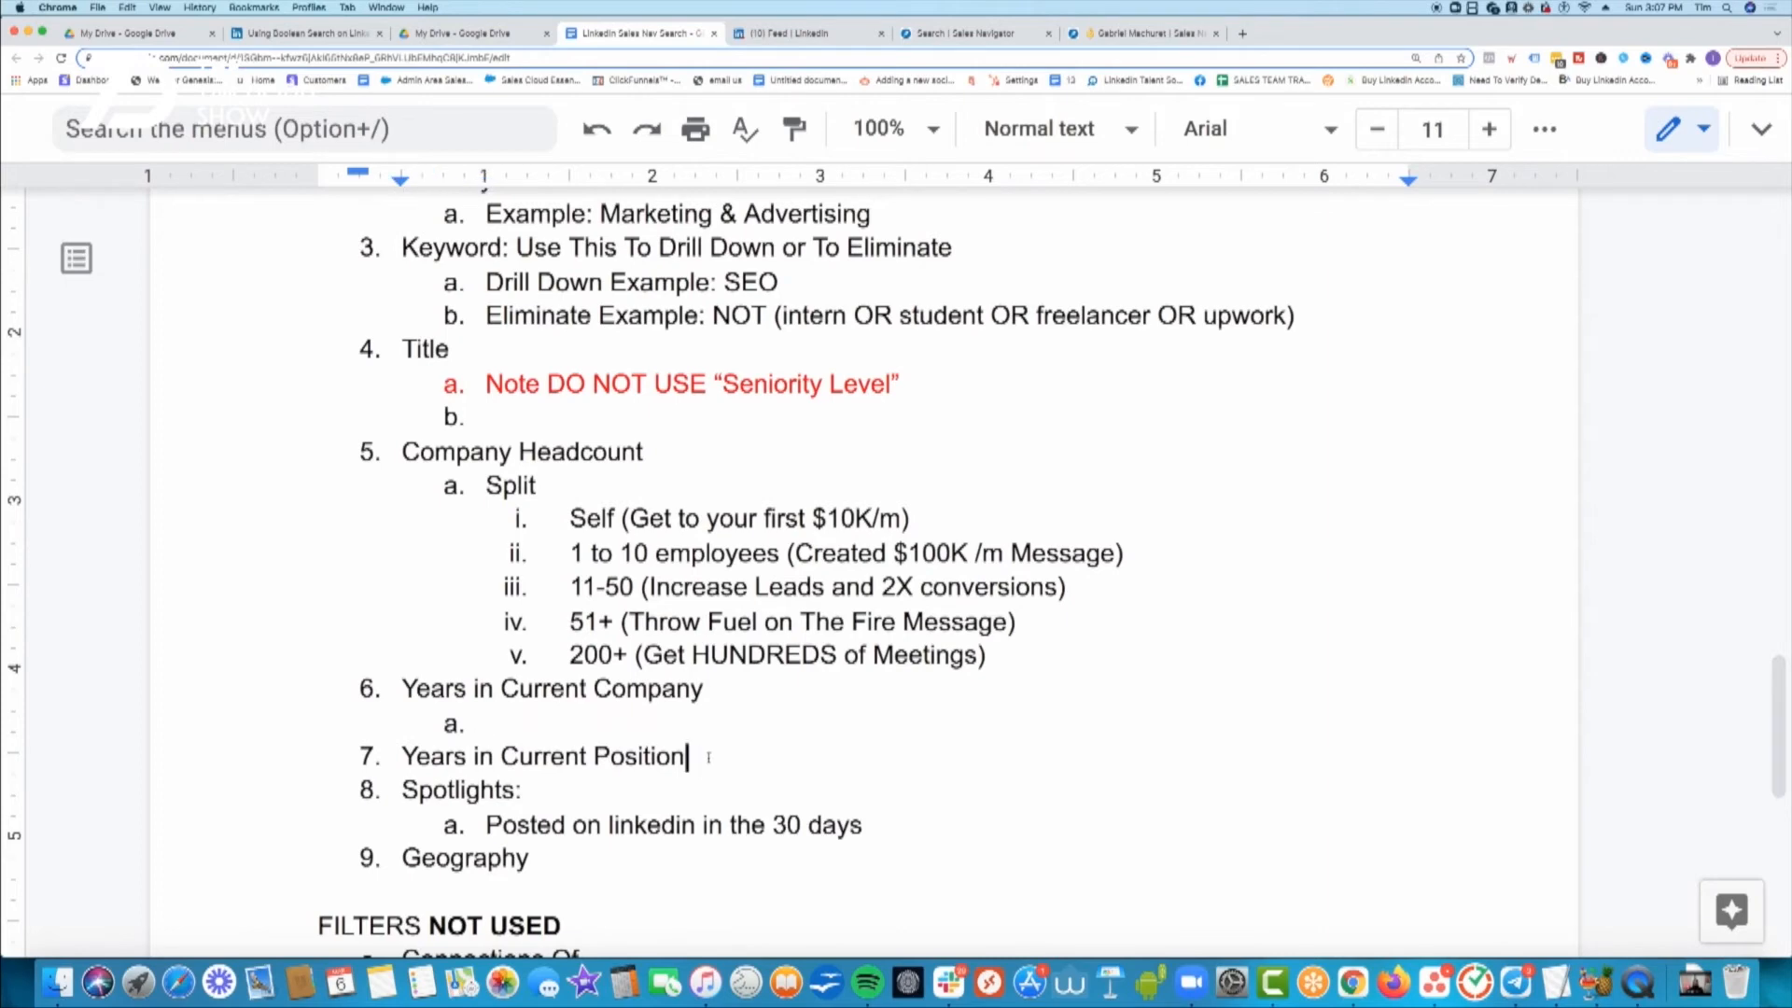
{"action": "left_click", "coordinate": [663, 729]}
{"action": "type", "text": "Owne"}
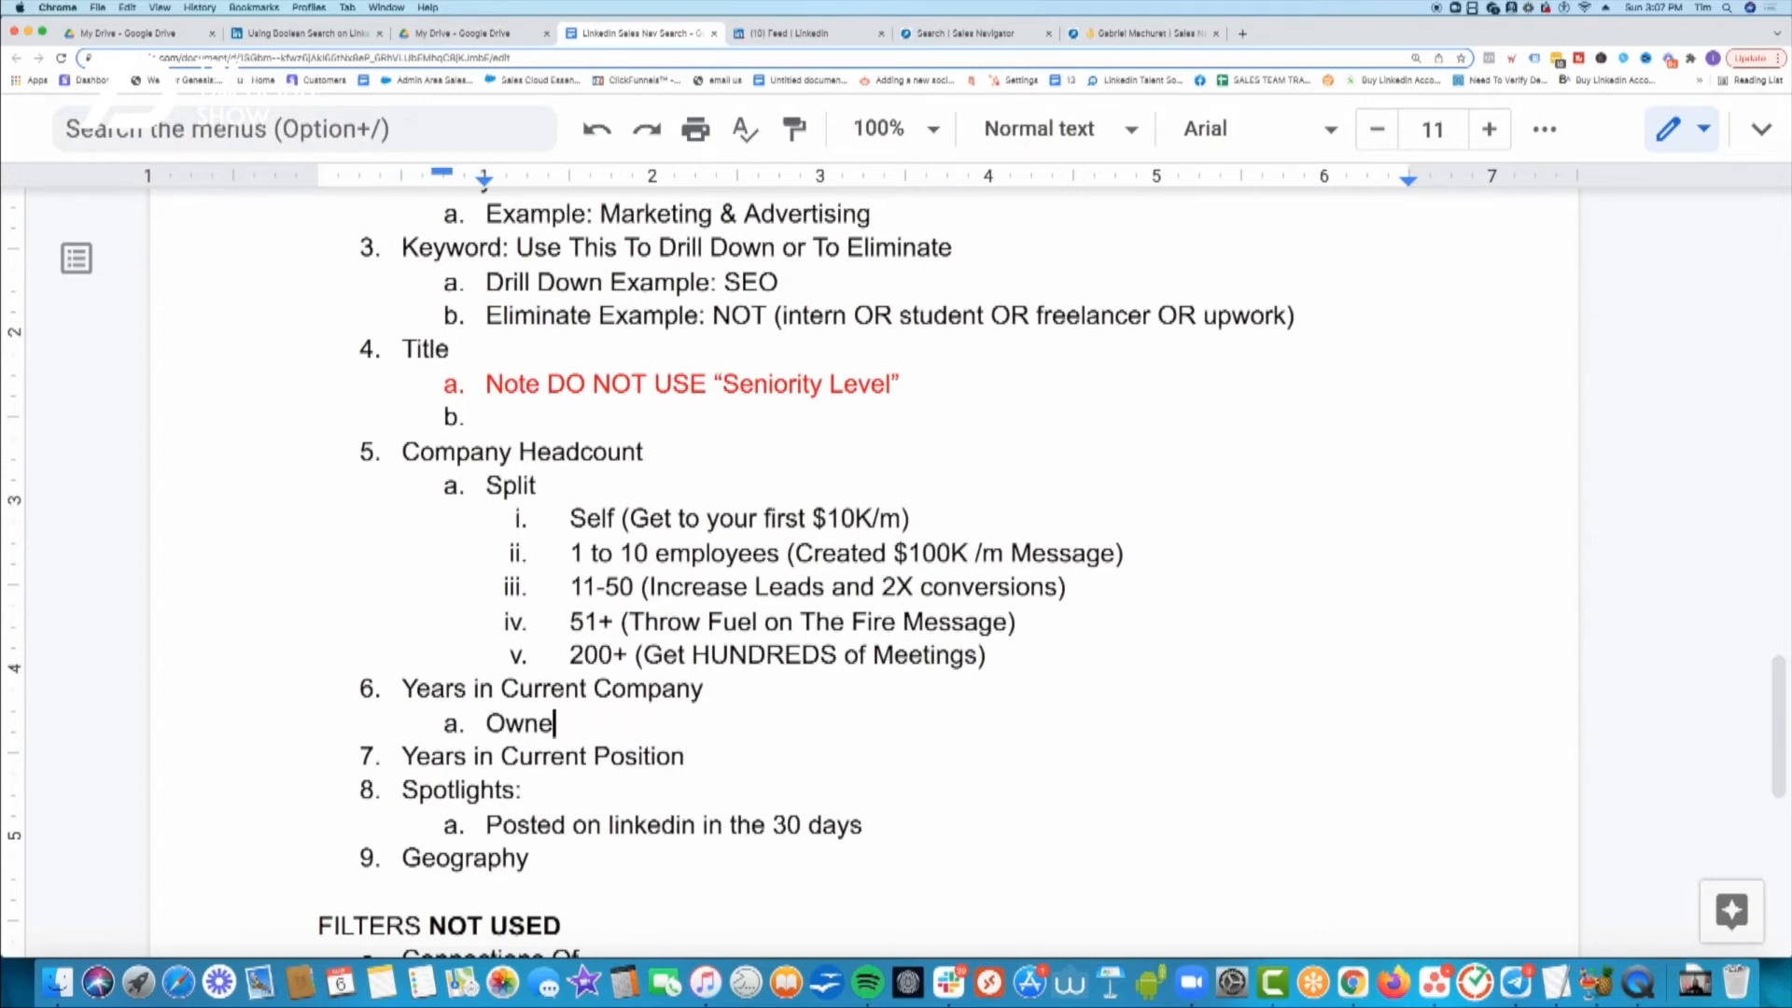
{"action": "type", "text": "rs..."}
- Add the sub-item "Employees like CMOs…" beneath Years in Current Position
{"action": "left_click", "coordinate": [691, 760]}
{"action": "key", "text": "Return"}
{"action": "key", "text": "Tab"}
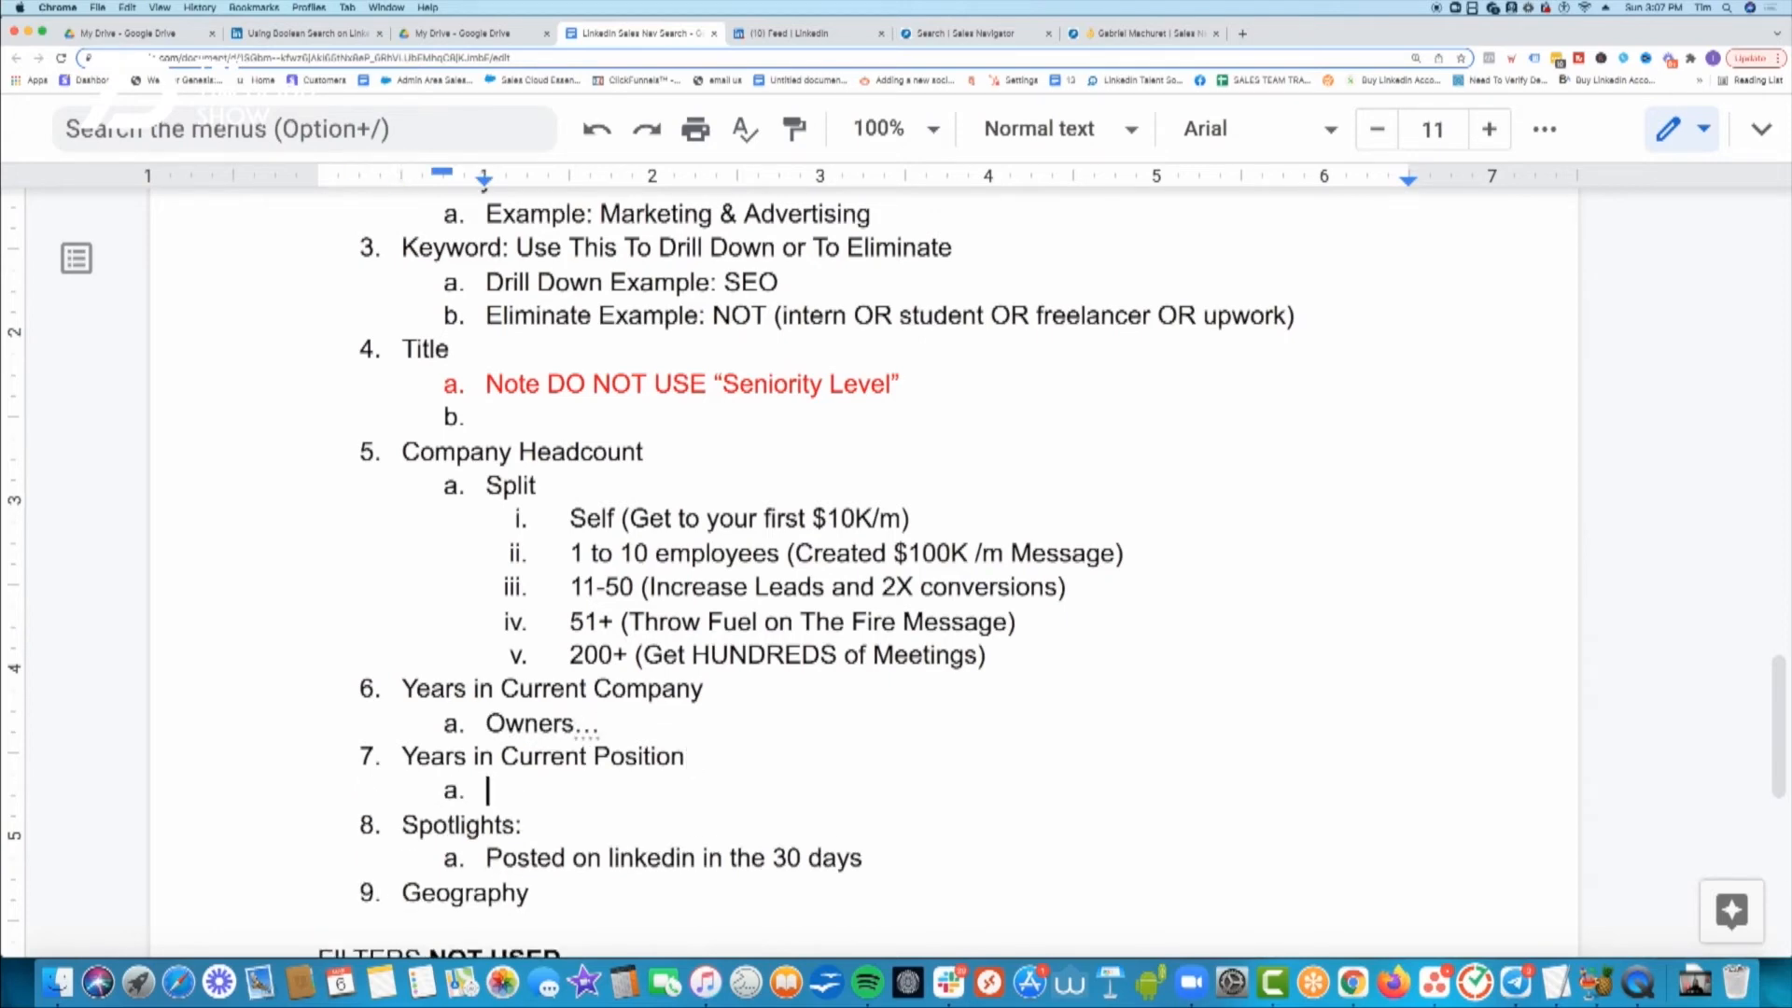
{"action": "type", "text": "EMployee"}
{"action": "key", "text": "BackSpace"}
{"action": "key", "text": "BackSpace"}
{"action": "key", "text": "BackSpace"}
{"action": "key", "text": "BackSpace"}
{"action": "key", "text": "BackSpace"}
{"action": "key", "text": "BackSpace"}
{"action": "key", "text": "BackSpace"}
{"action": "type", "text": "mployees l"}
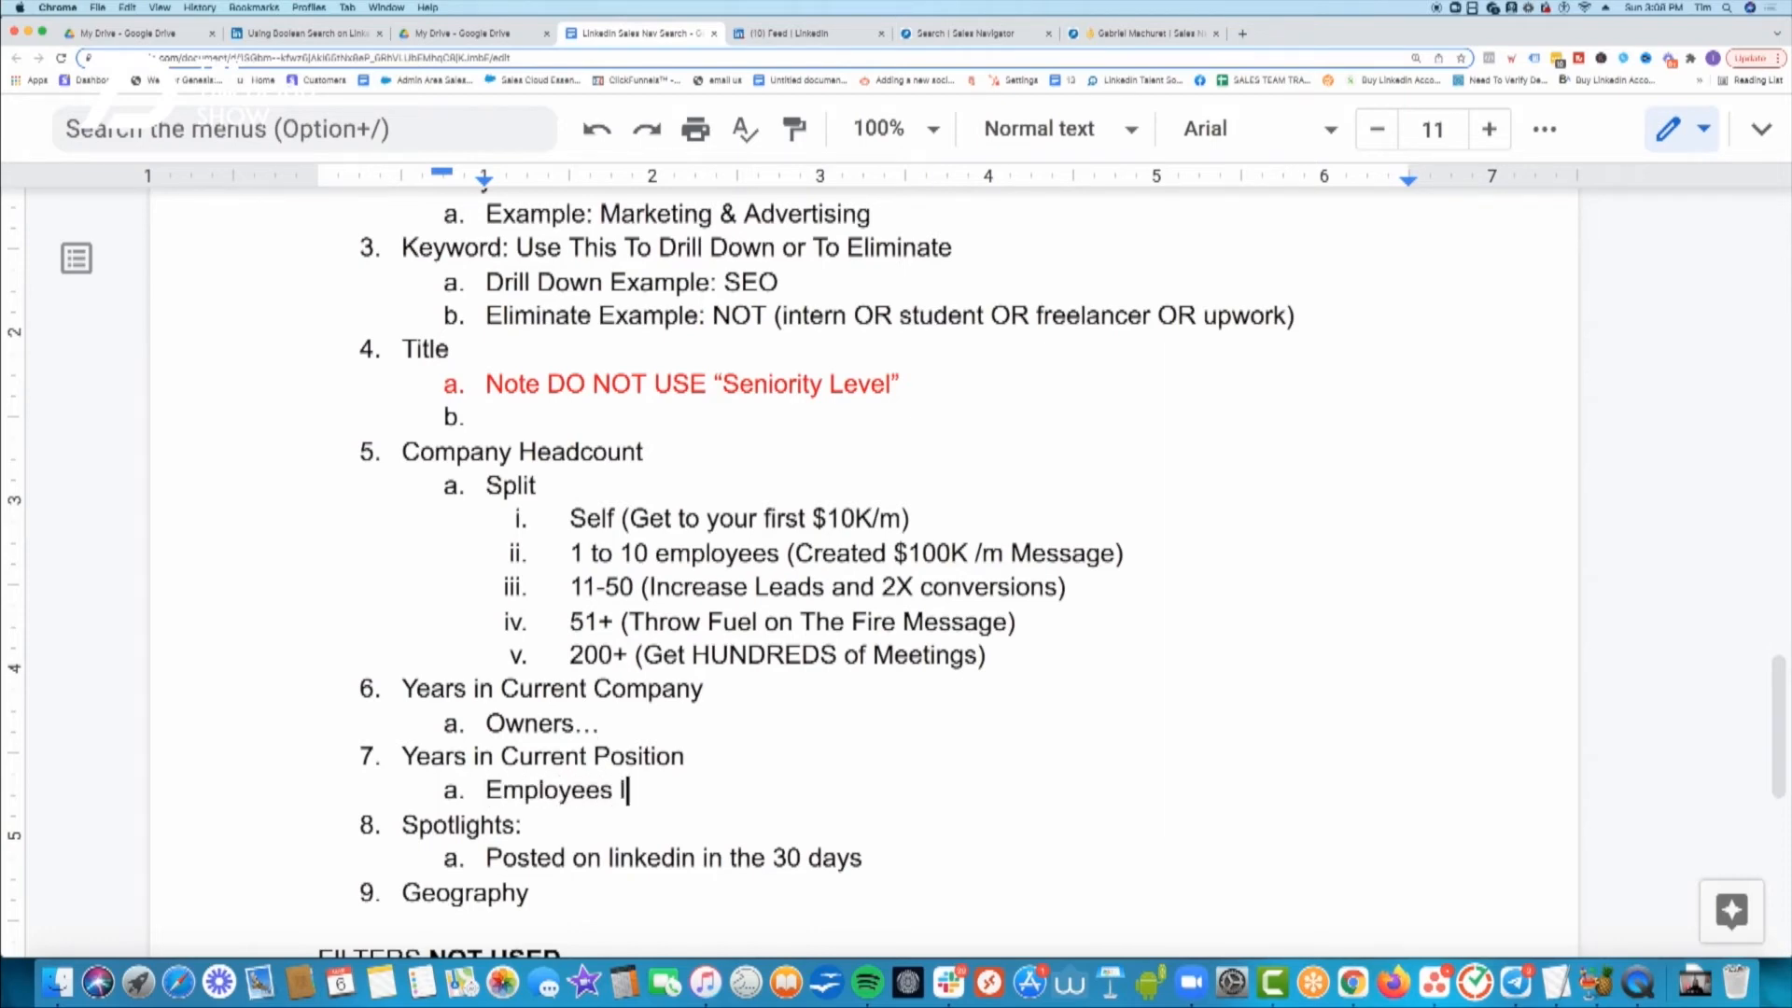
{"action": "type", "text": "ike CMOs..."}
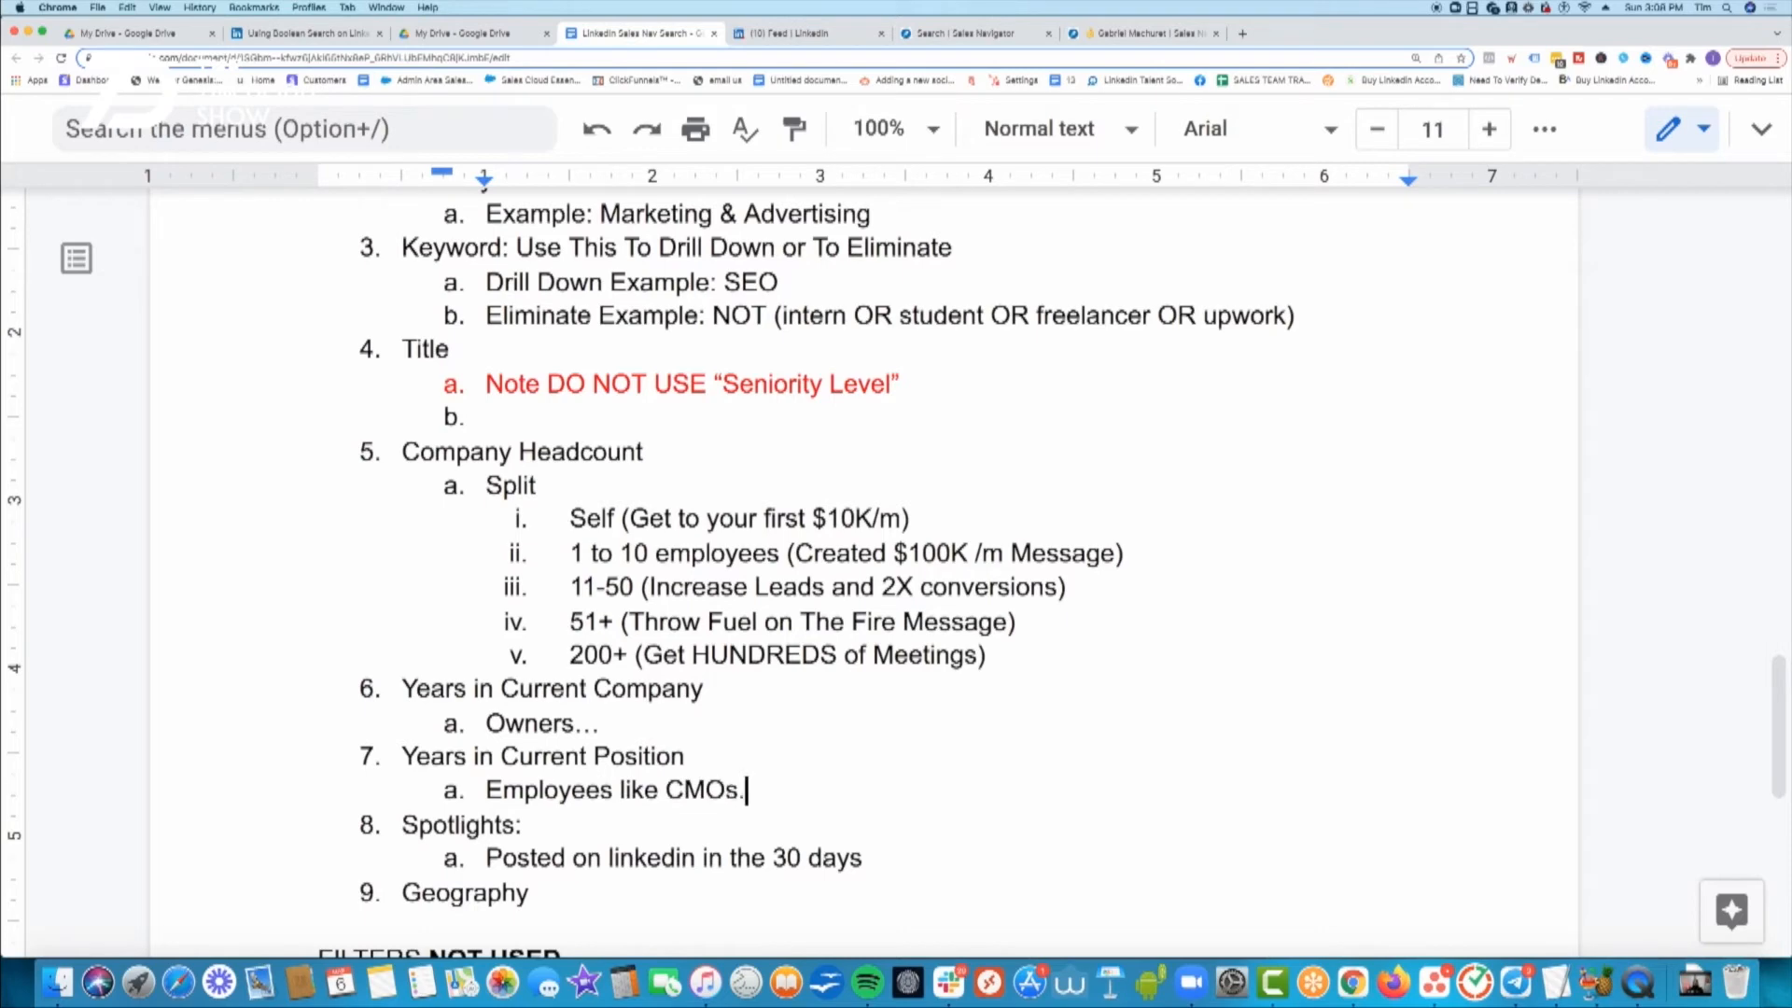
- Add the nested item "Newer = more open to new ideas etc" beneath the employees sub-item
{"action": "key", "text": "Return"}
{"action": "key", "text": "Tab"}
{"action": "type", "text": "Newe"}
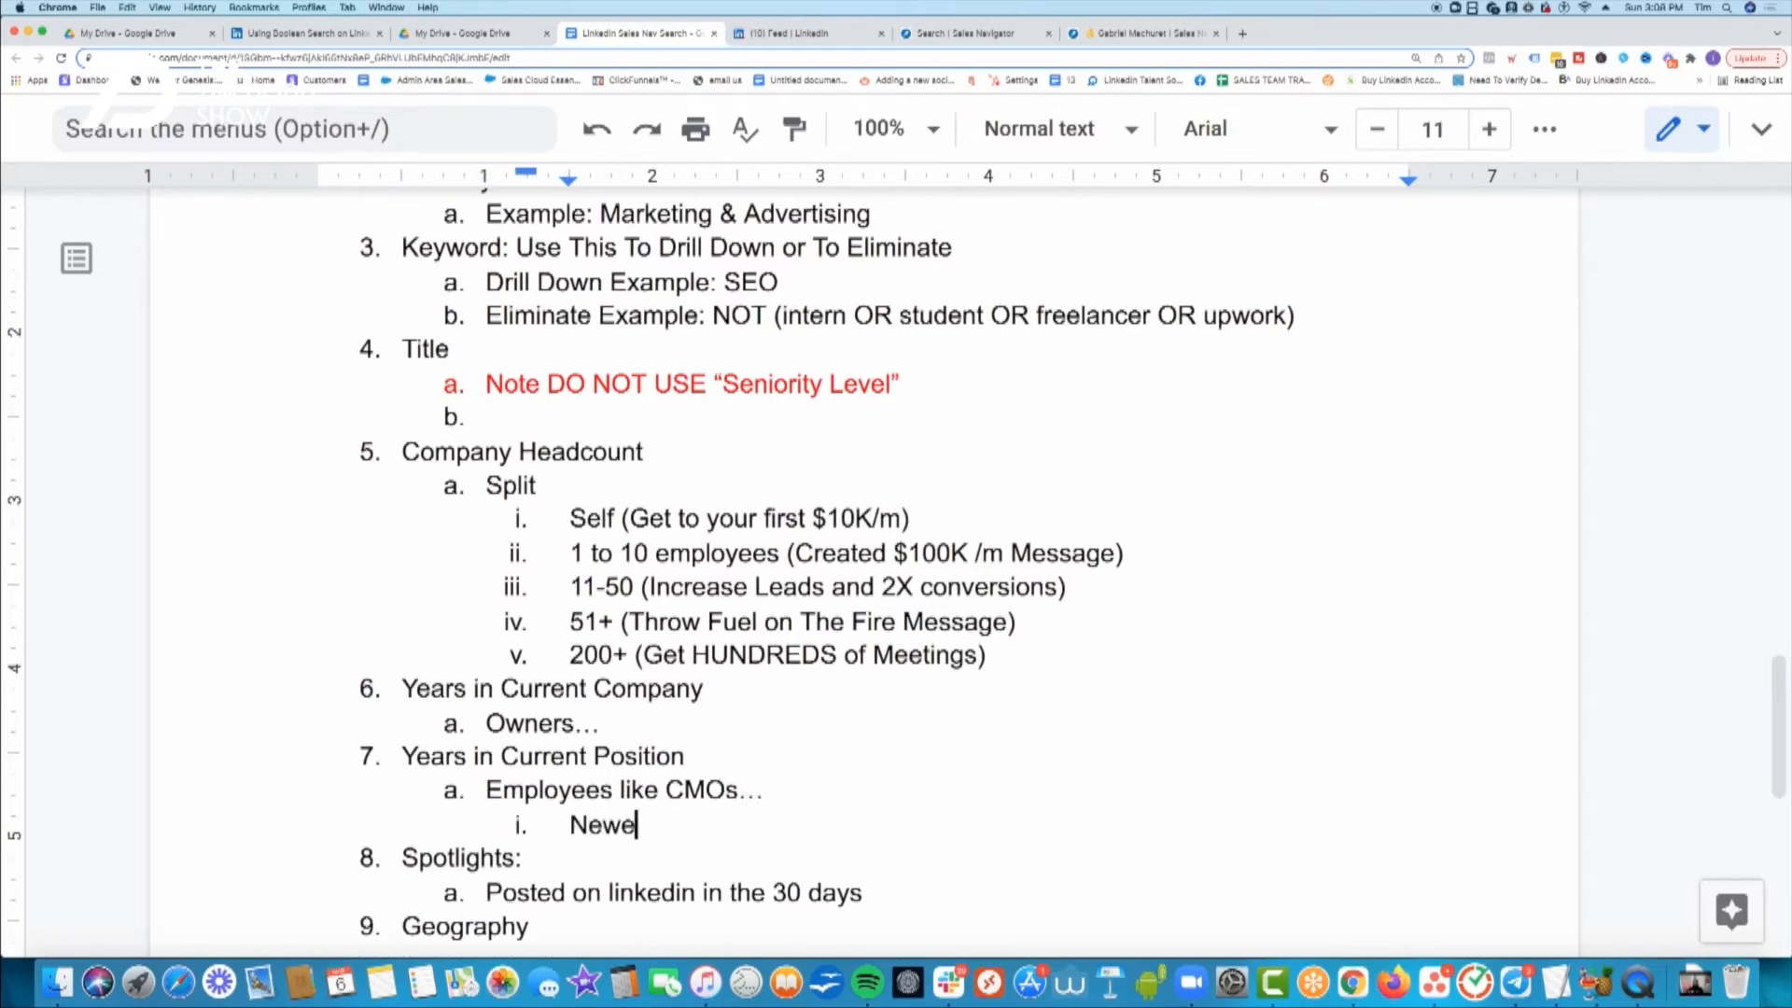
{"action": "type", "text": "r = more open to new ideas etc"}
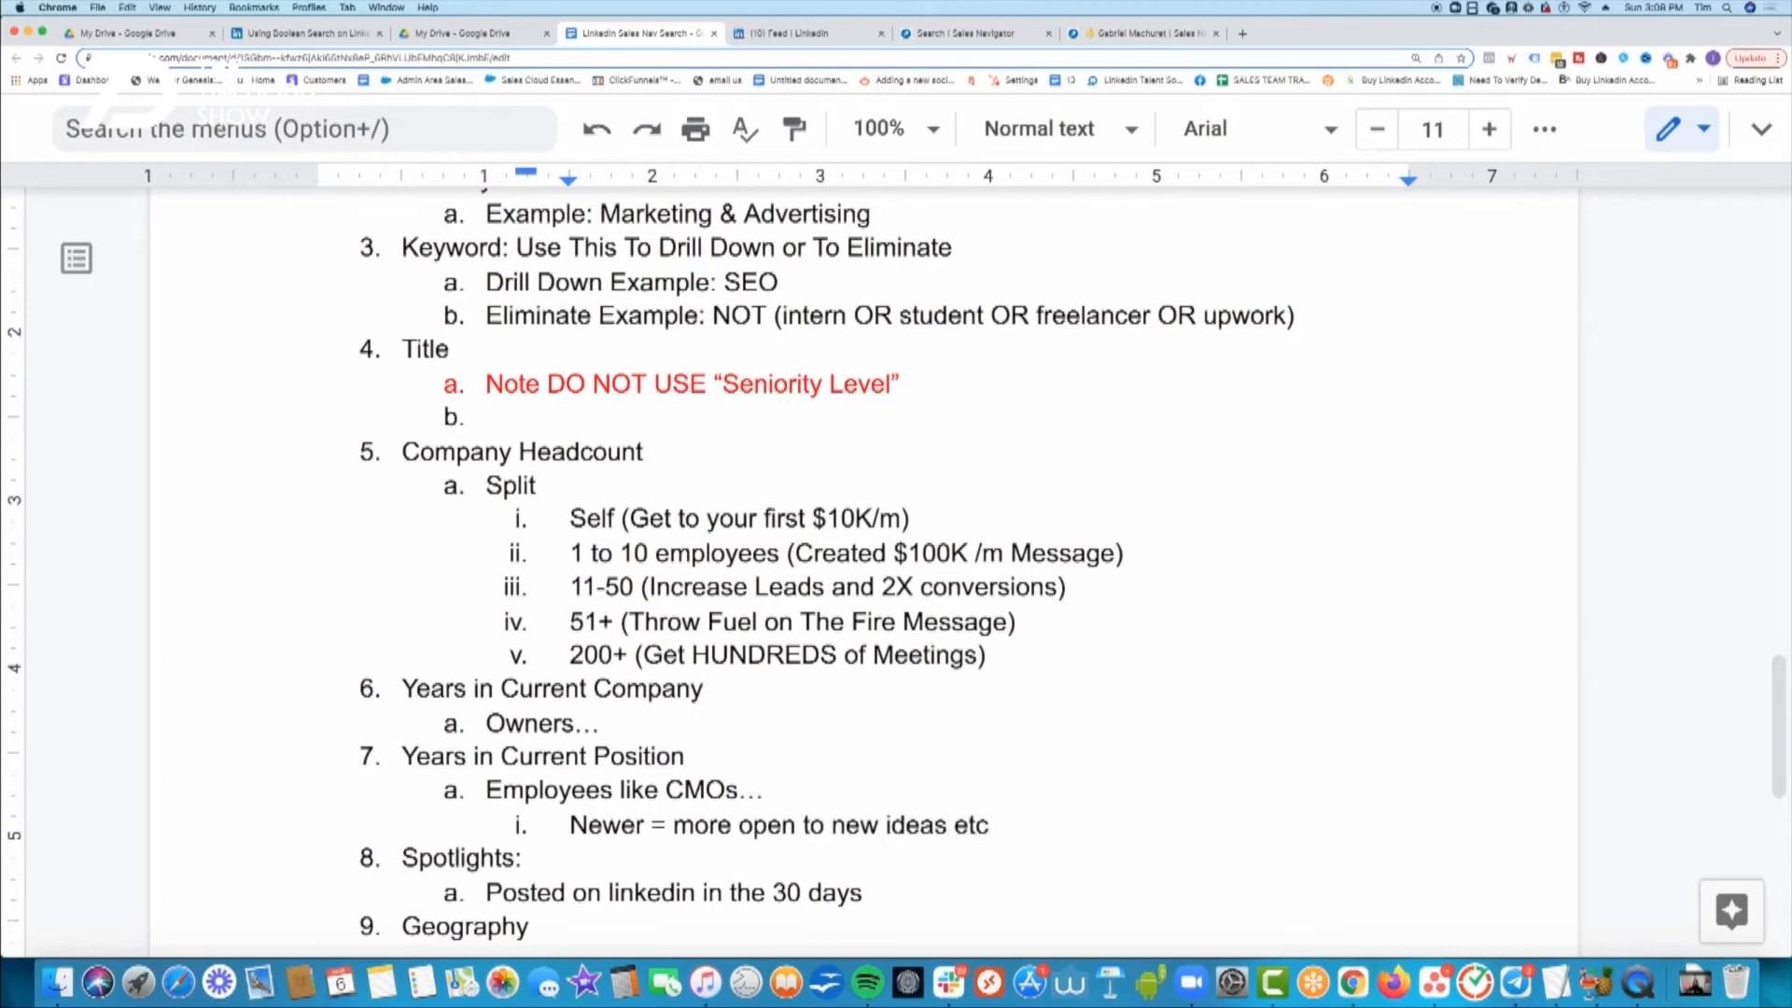
{"action": "scroll", "coordinate": [635, 768], "scroll_direction": "down", "scroll_amount": 1}
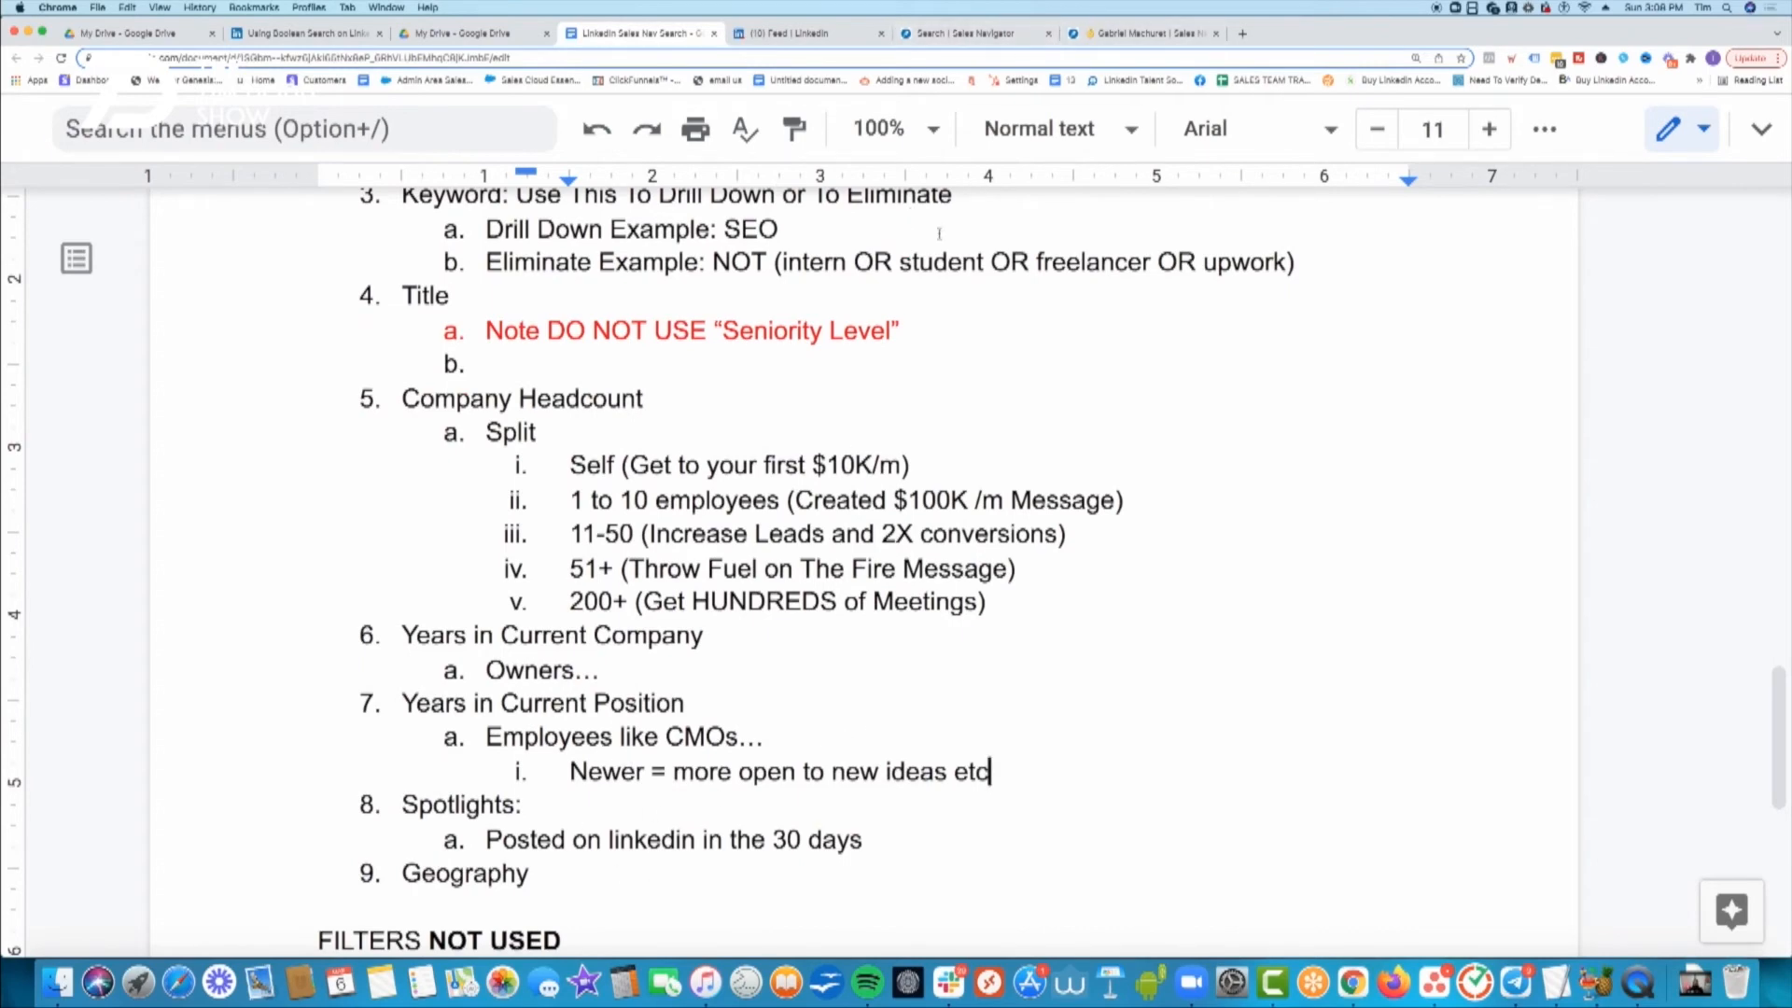
- Switch to Sales Navigator and compare the Activities and shared experiences options, such as Posted on linkedin in 30 days, with the total result count
{"action": "left_click", "coordinate": [985, 33]}
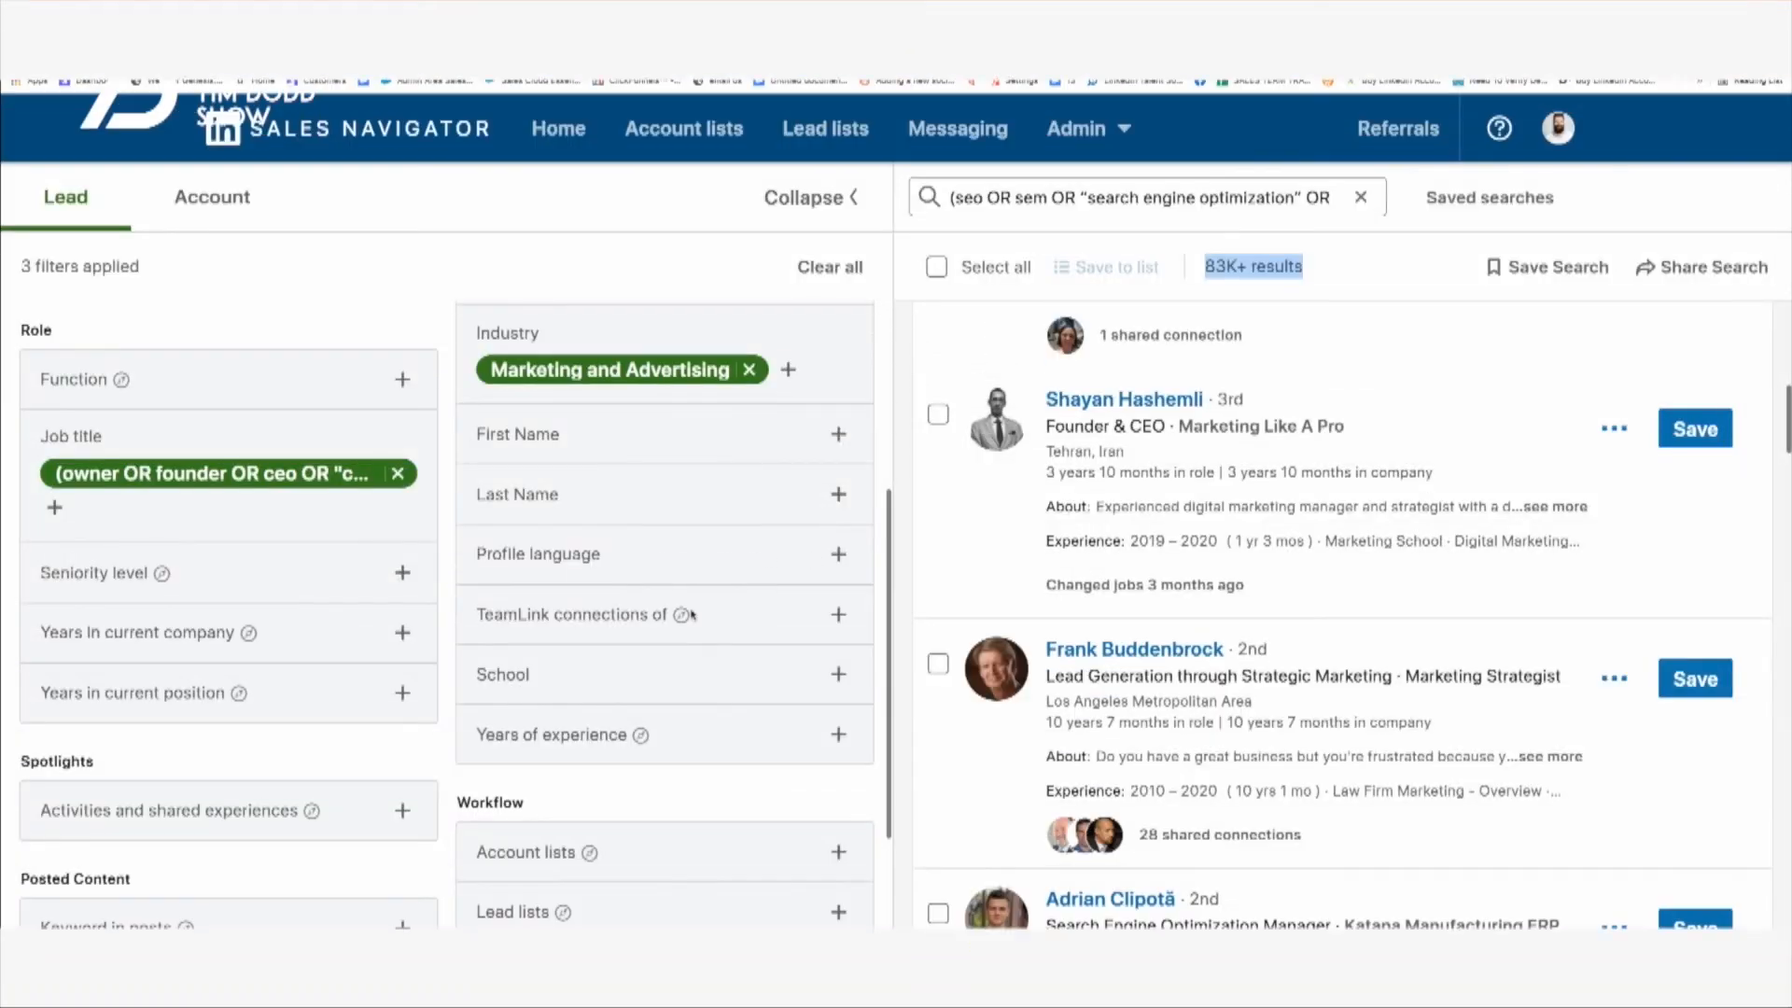
{"action": "mouse_move", "coordinate": [692, 615]}
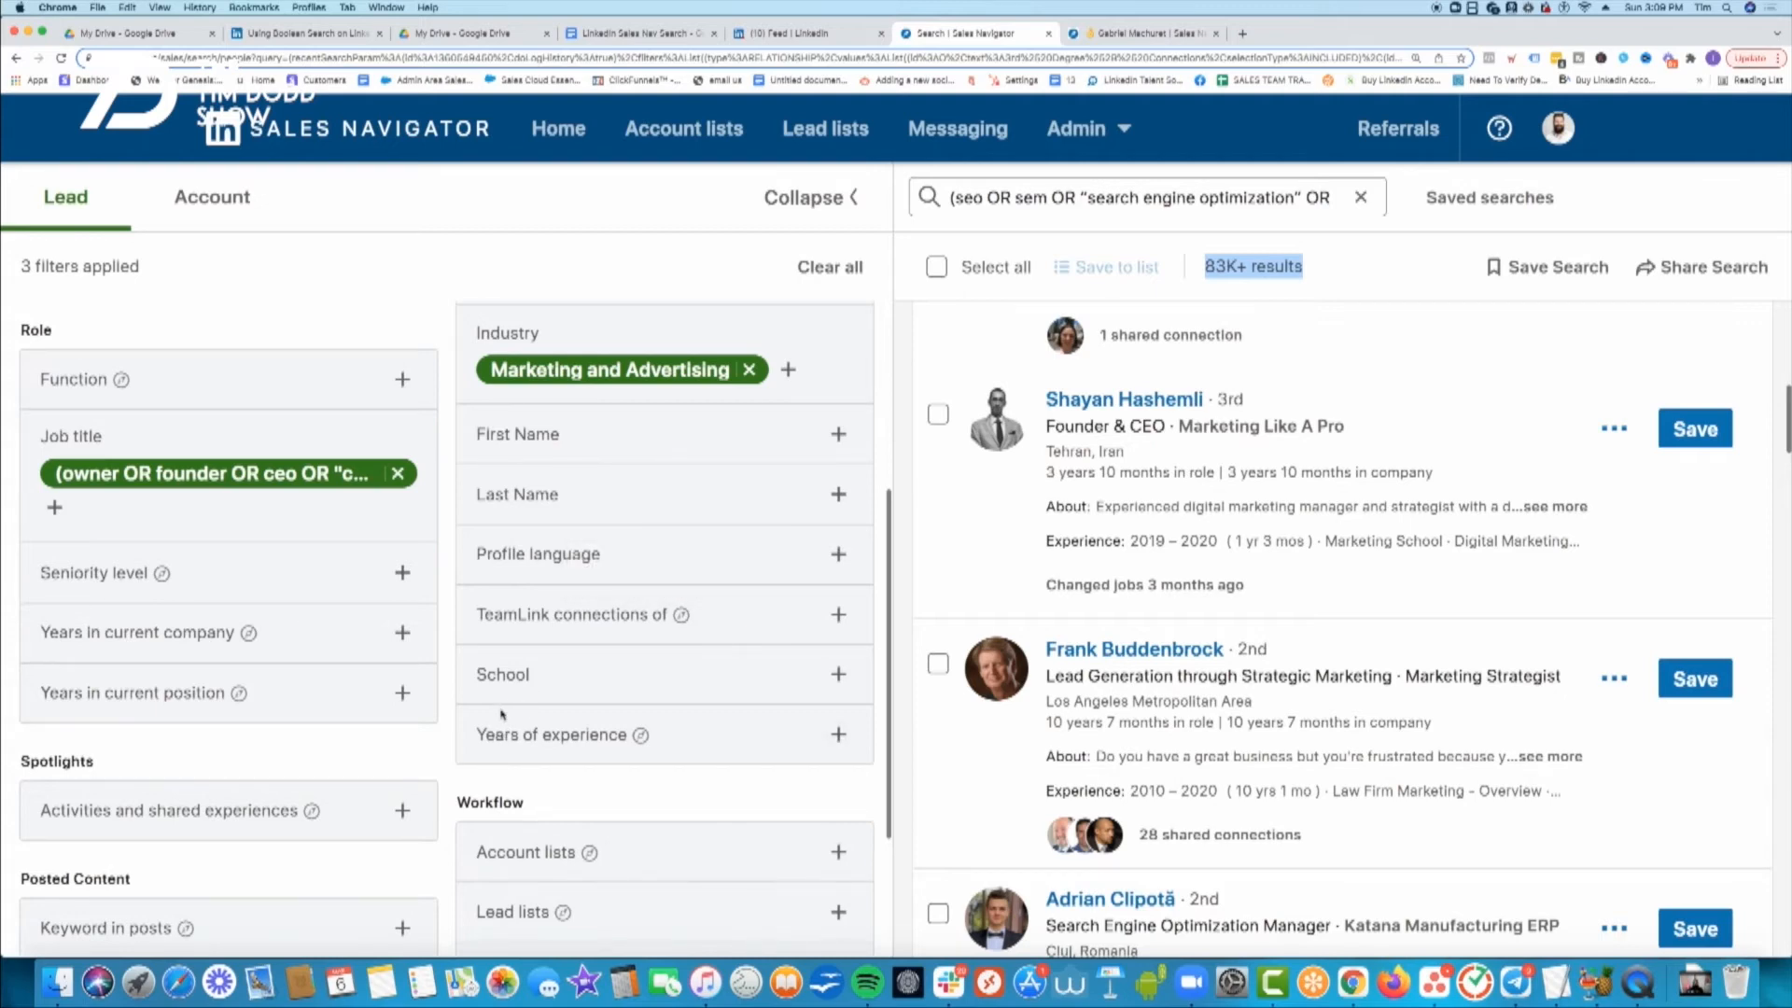
{"action": "scroll", "coordinate": [502, 714], "scroll_direction": "down", "scroll_amount": 1}
{"action": "scroll", "coordinate": [502, 714], "scroll_direction": "down", "scroll_amount": 4}
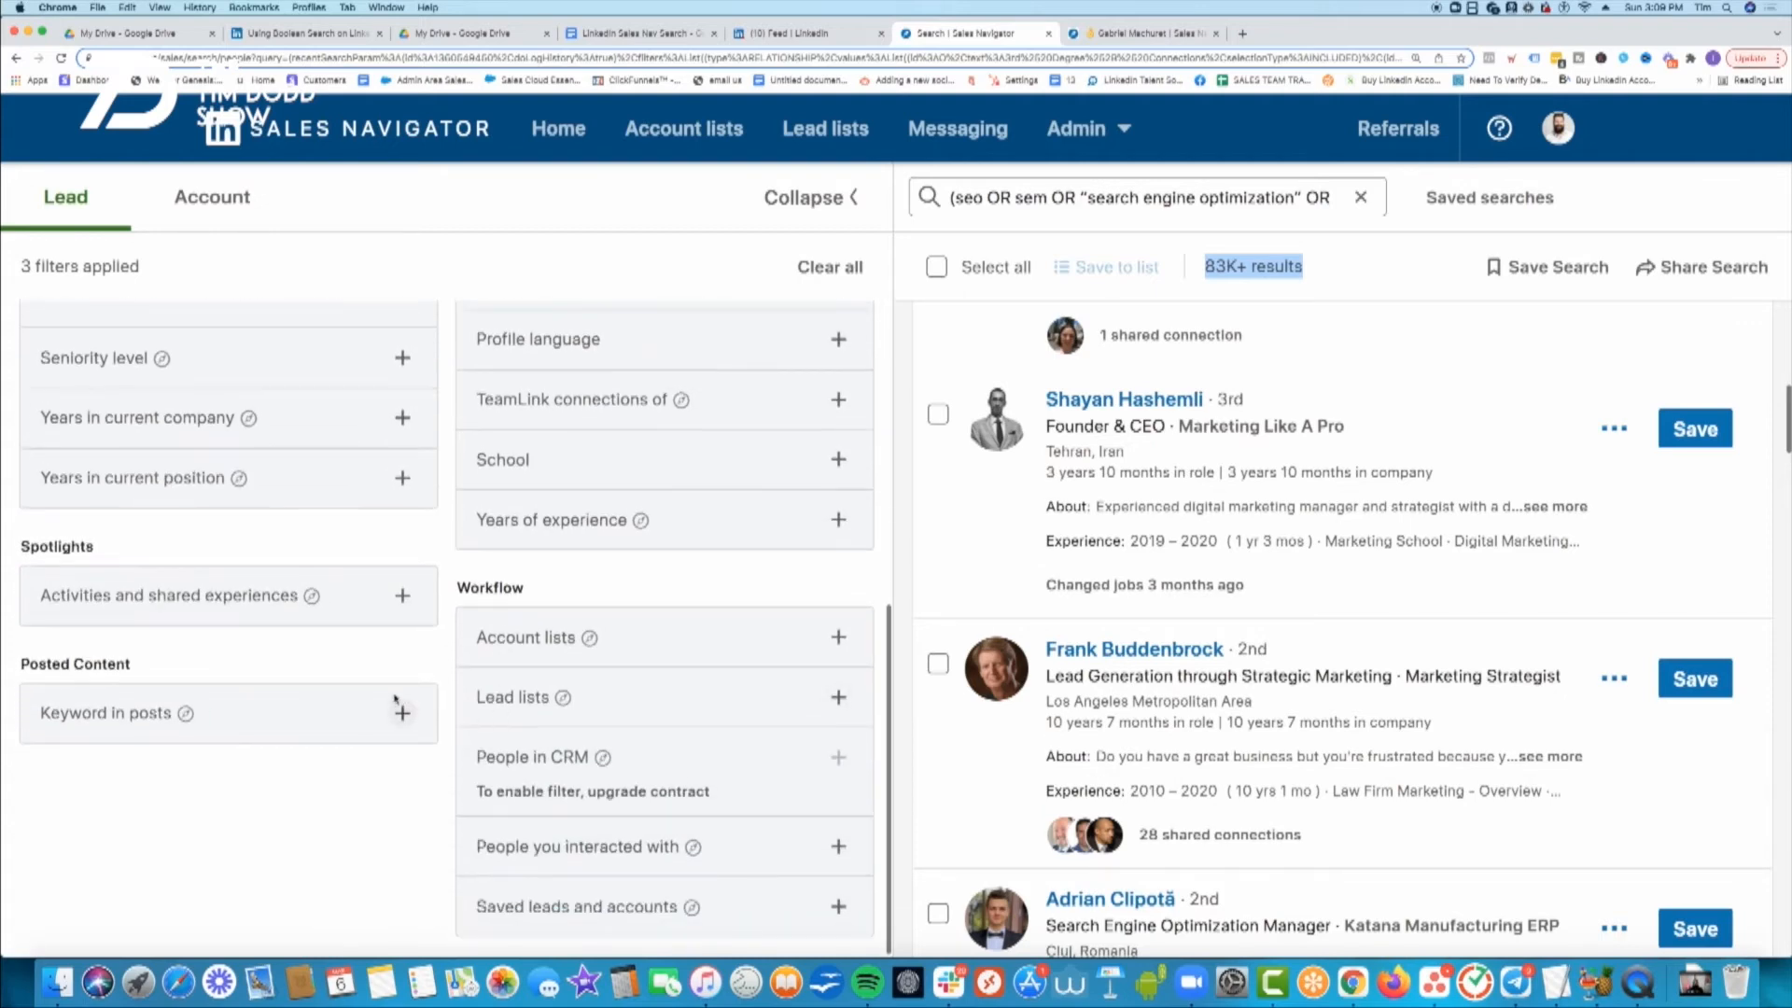
{"action": "left_click", "coordinate": [403, 595]}
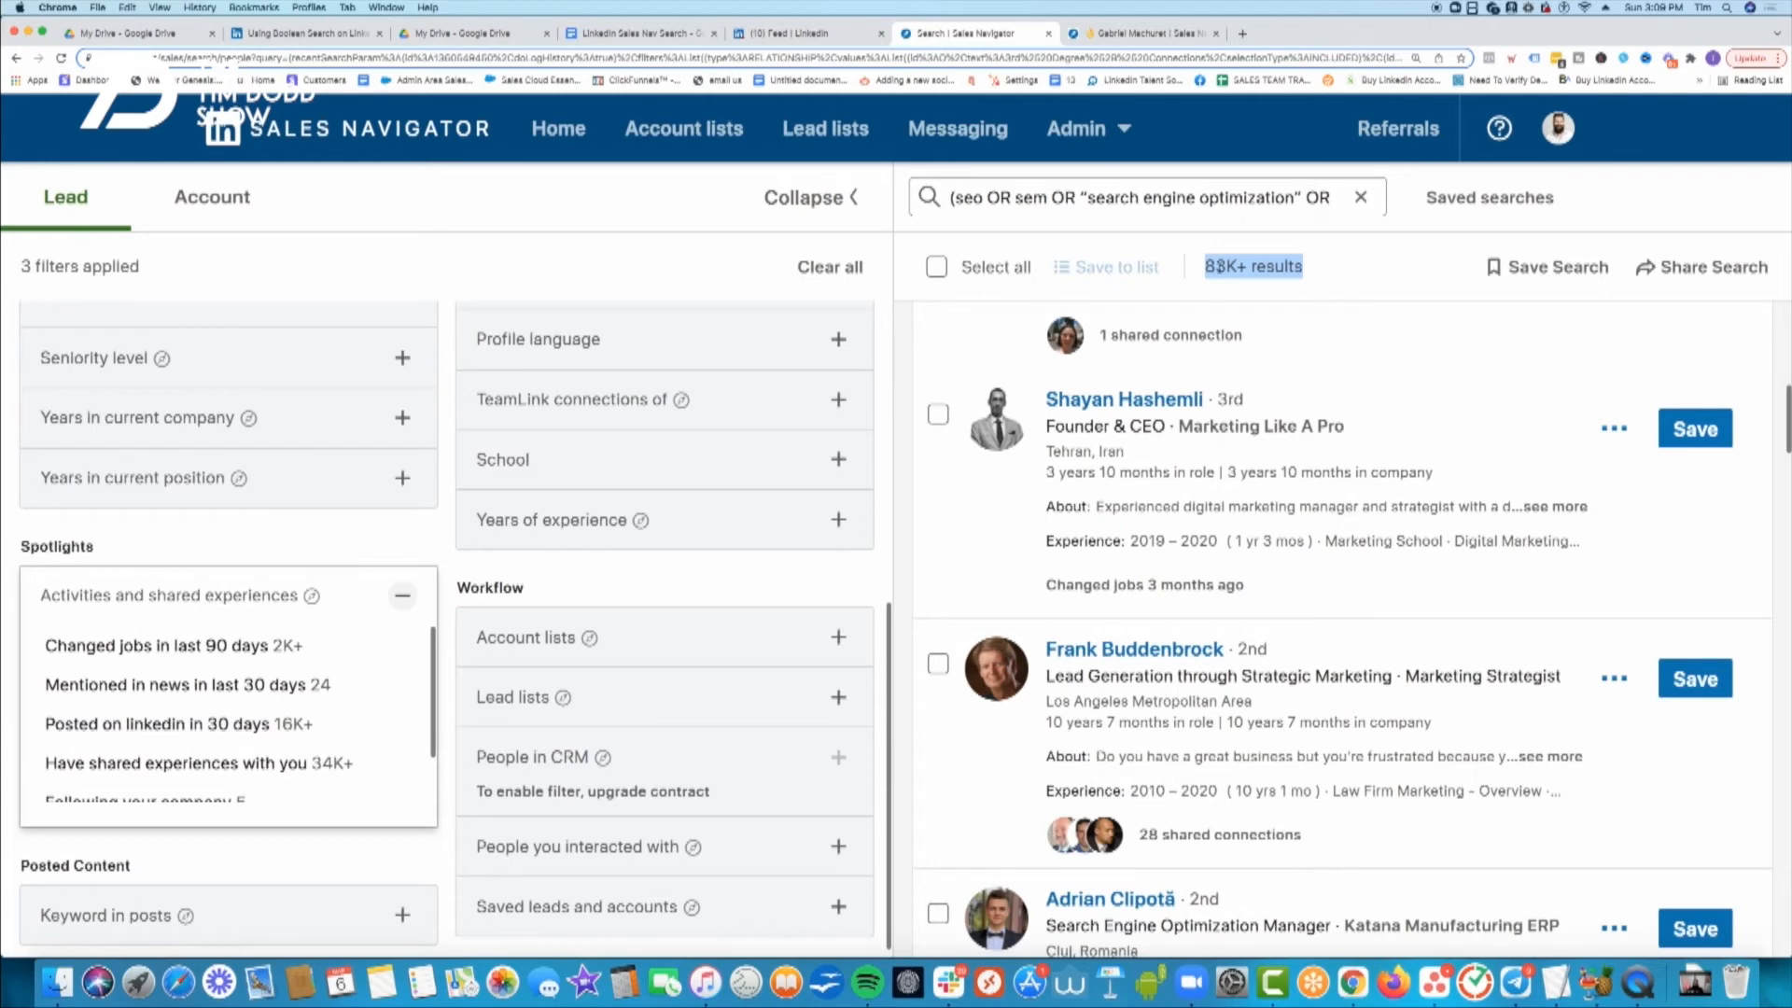
{"action": "left_click_drag", "start_coordinate": [1308, 267], "coordinate": [1202, 267]}
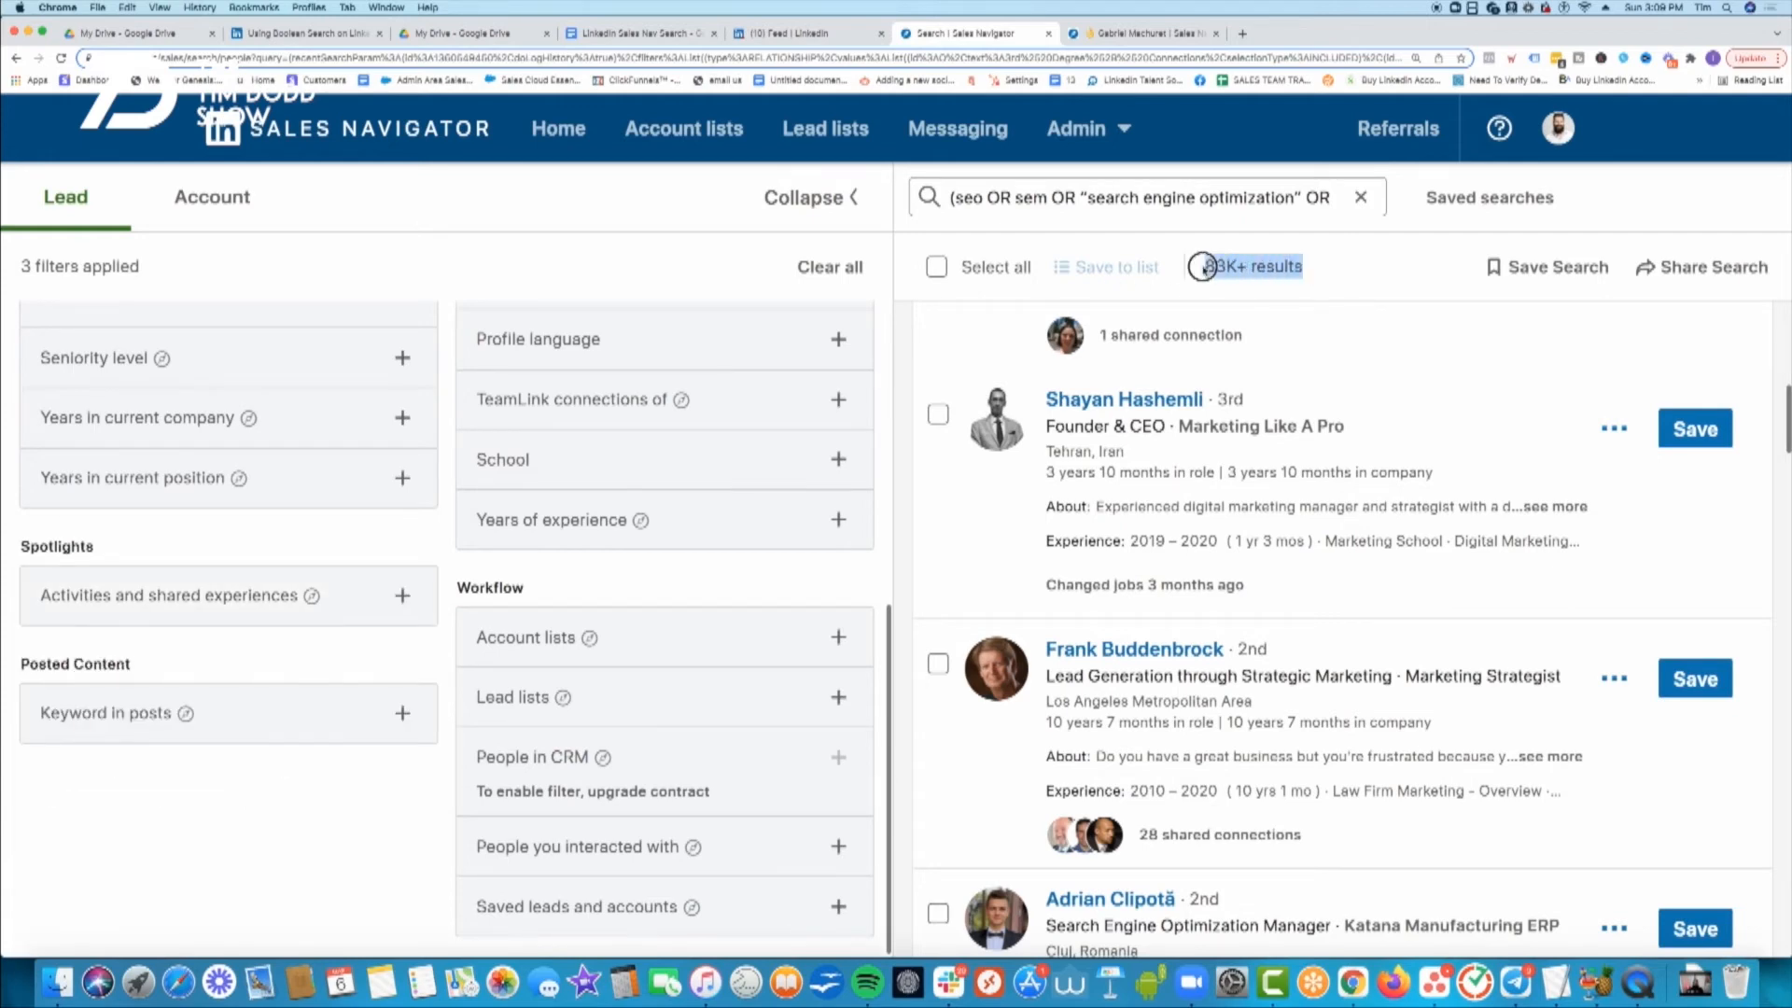
{"action": "left_click", "coordinate": [403, 597]}
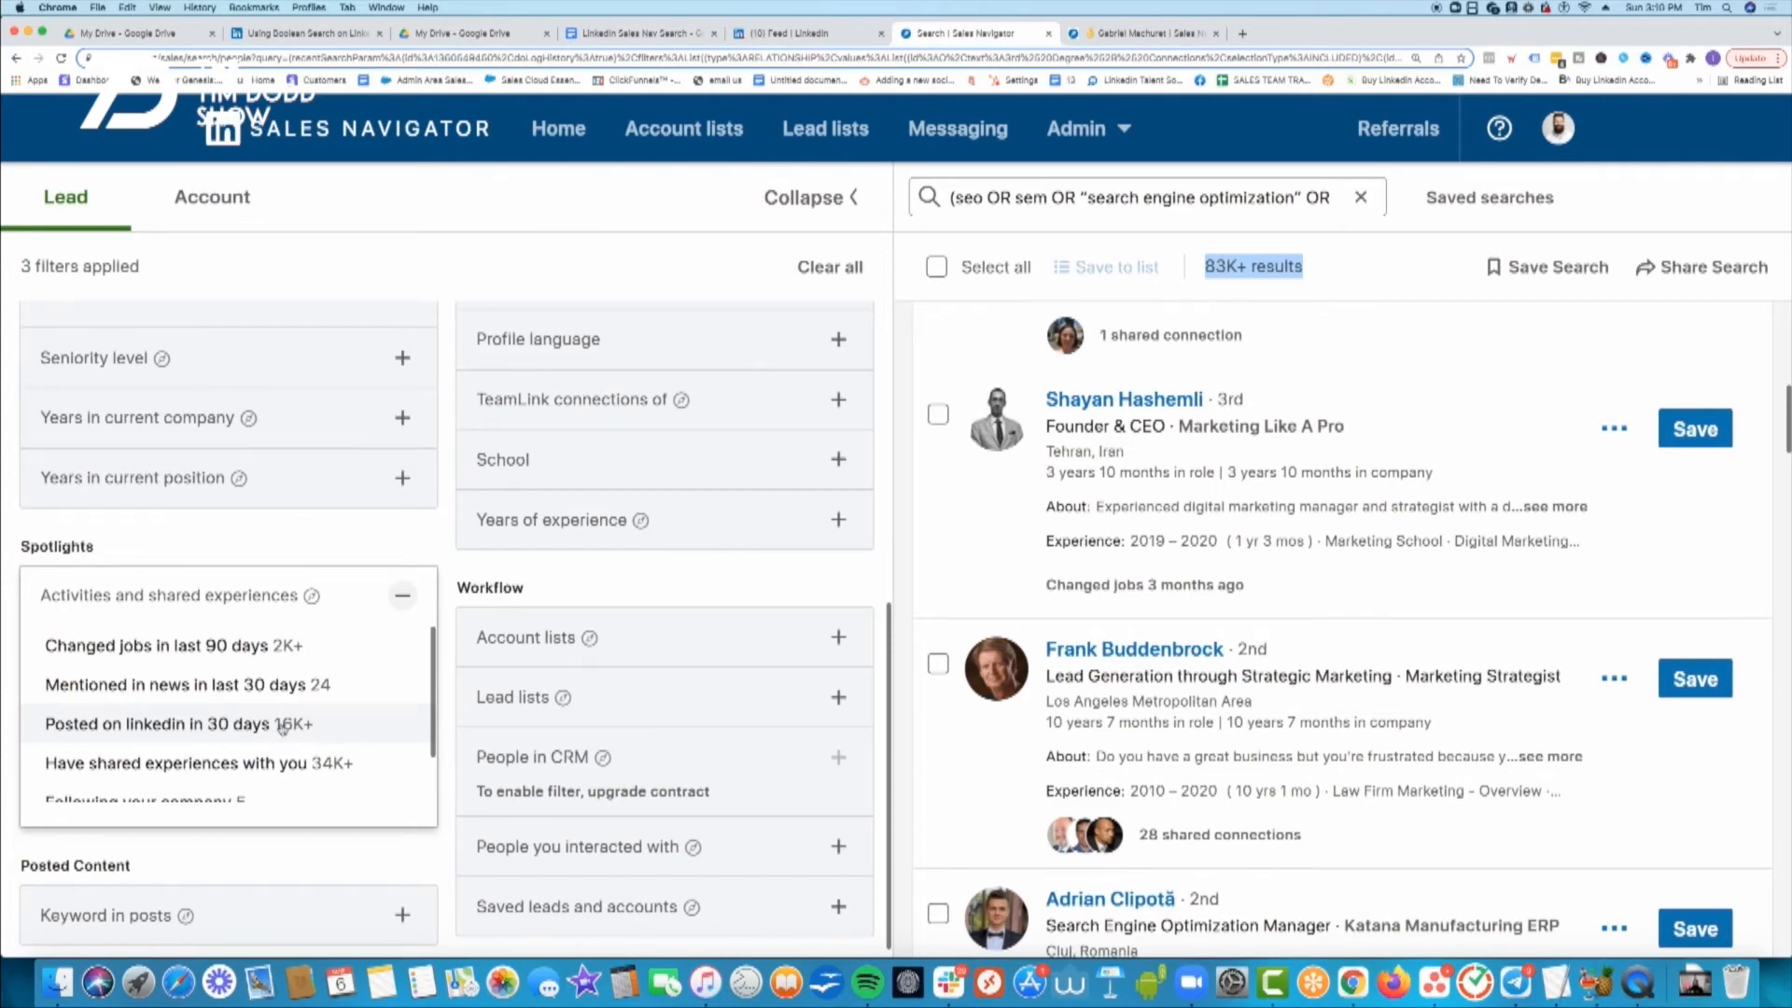
- Switch to the Google Docs notes and add "100K in Results and 16K Posted in Last 30 Days = 16%" beneath the Spotlights posting item
{"action": "left_click", "coordinate": [635, 33]}
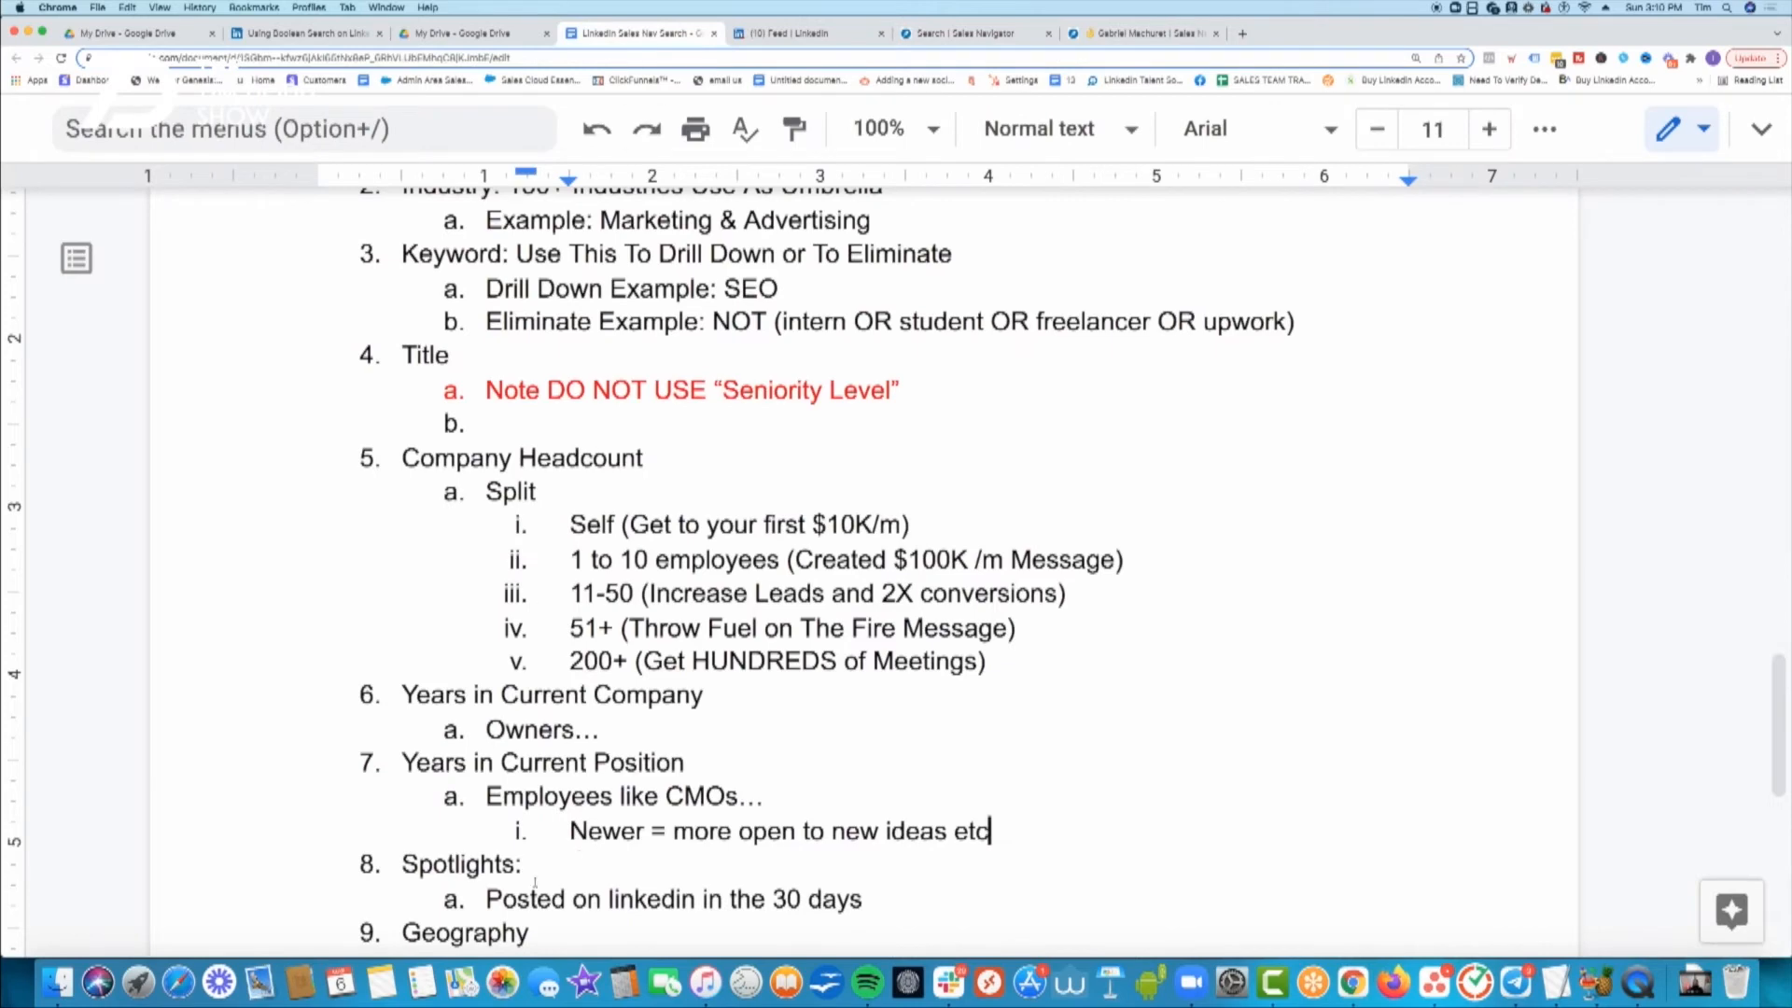
{"action": "scroll", "coordinate": [591, 845], "scroll_direction": "down", "scroll_amount": 3}
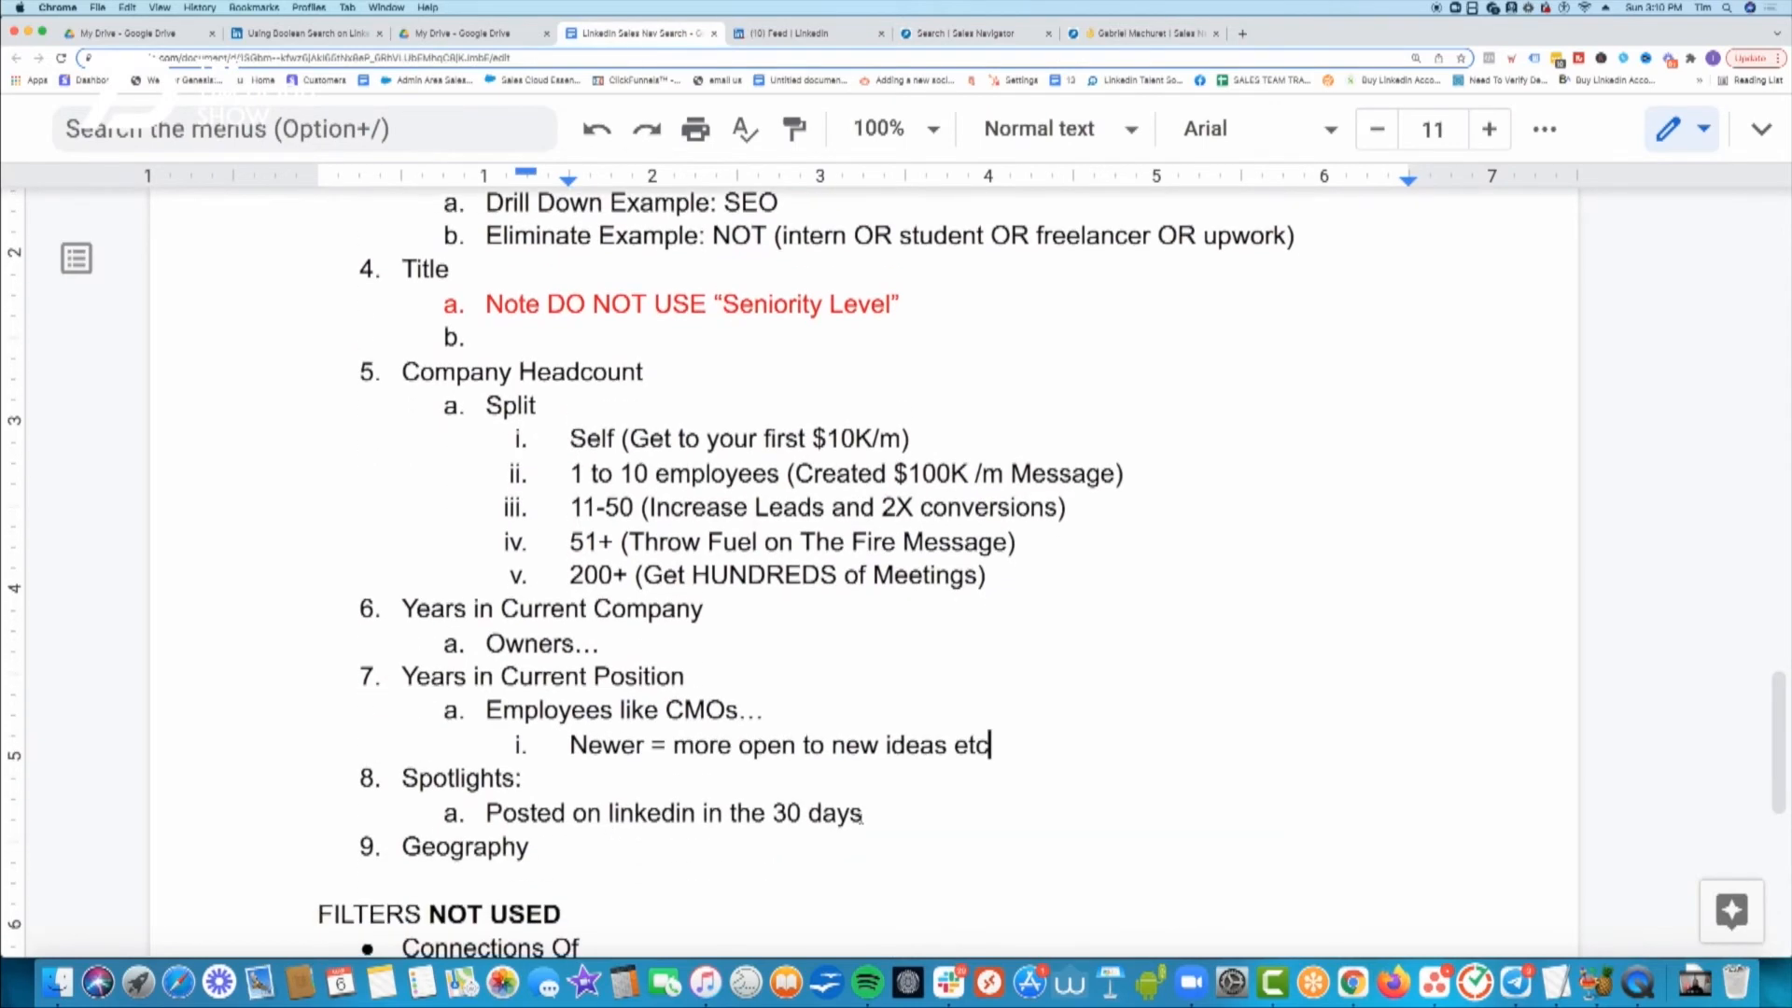
{"action": "left_click", "coordinate": [862, 814]}
{"action": "key", "text": "Return"}
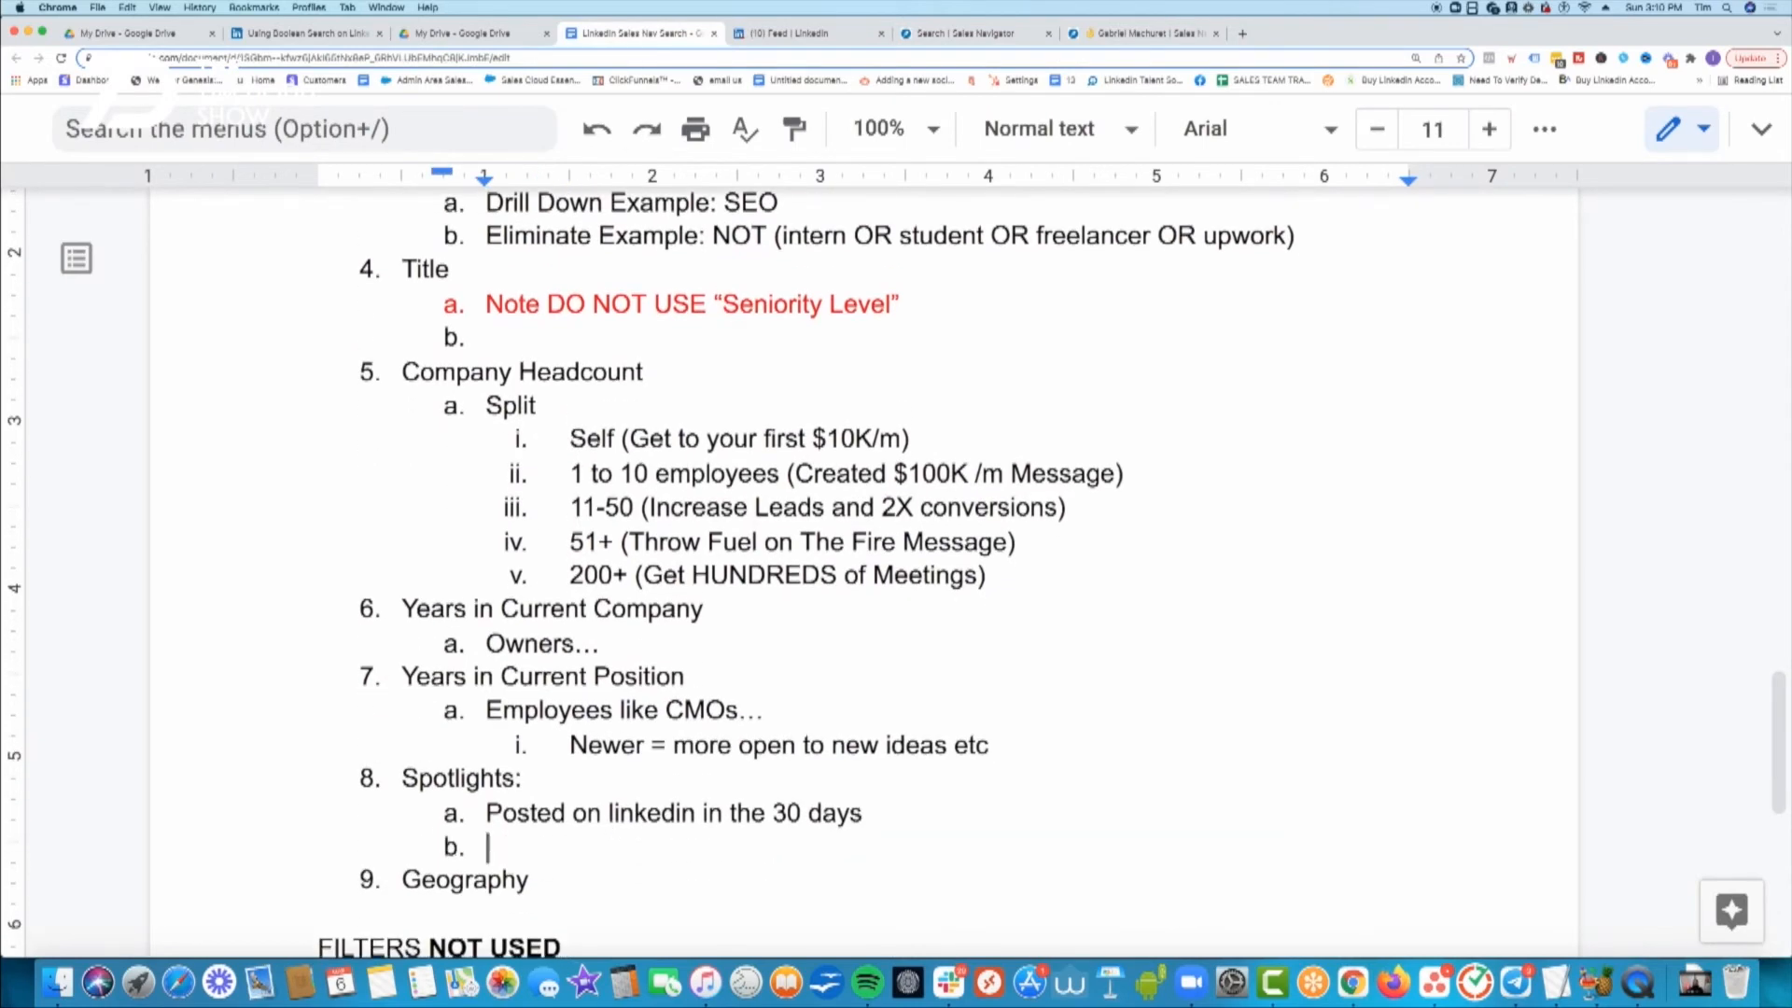
{"action": "type", "text": "100"}
{"action": "type", "text": "K in "}
{"action": "type", "text": "R"}
{"action": "key", "text": "BackSpace"}
{"action": "type", "text": "in Results and "}
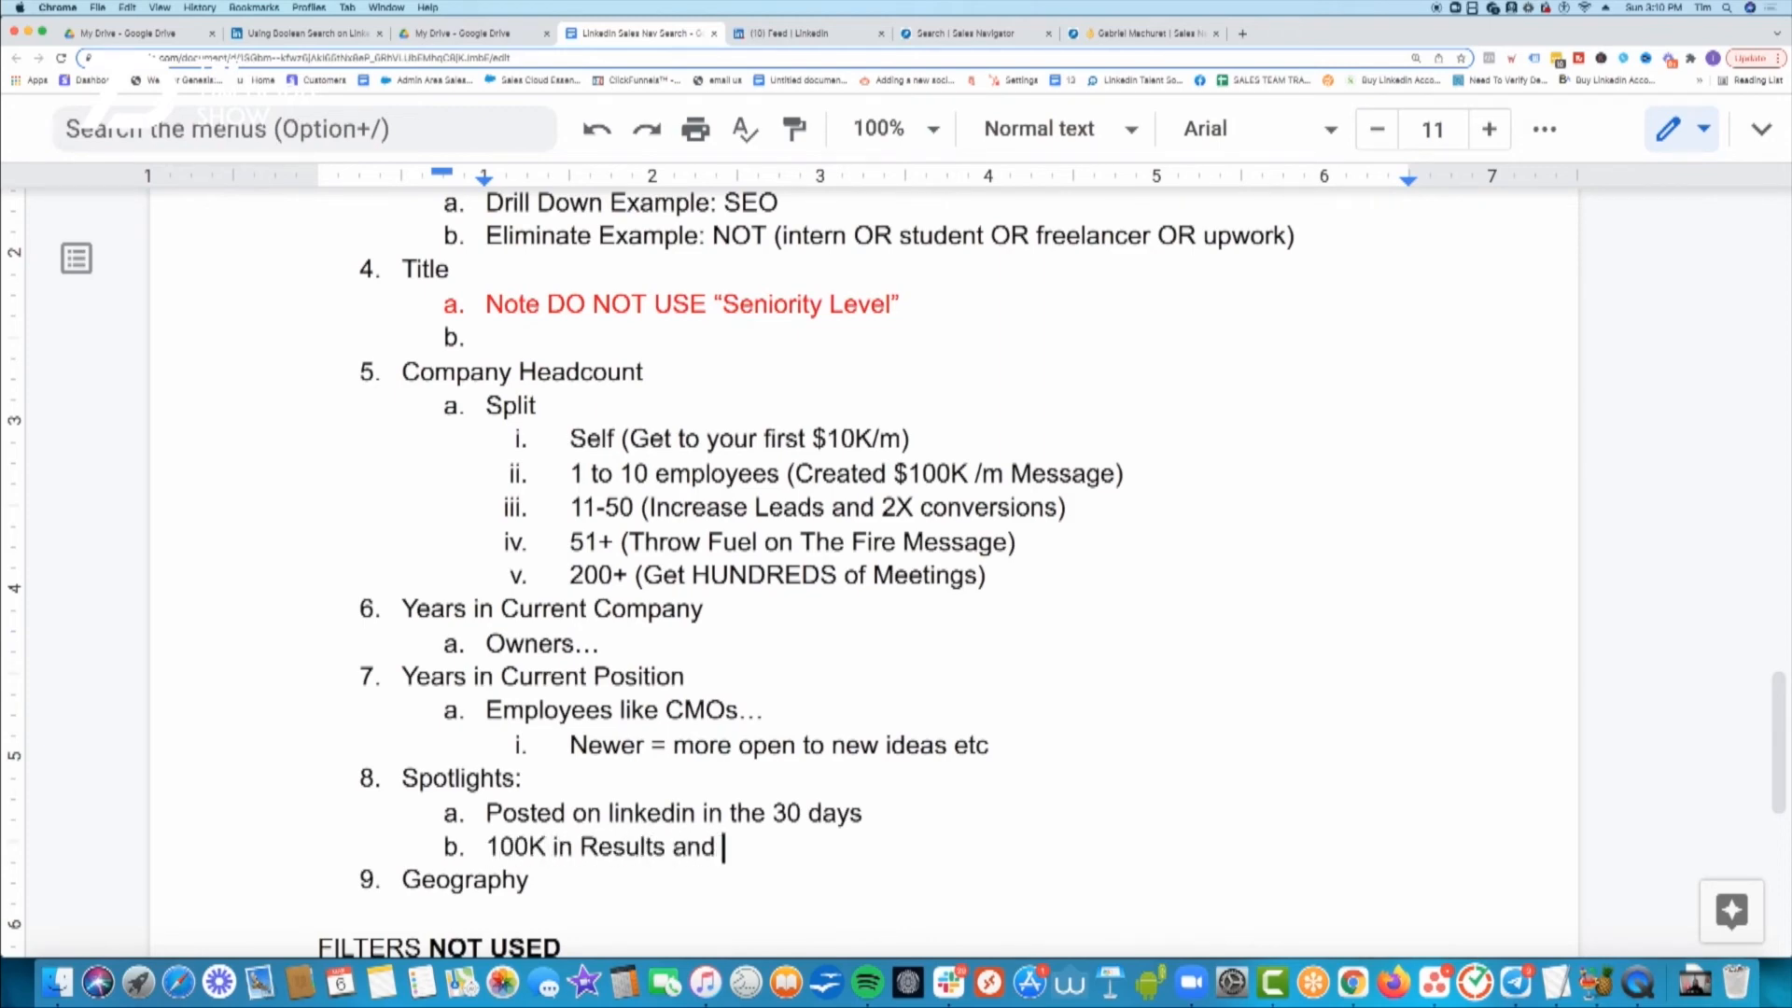
{"action": "type", "text": "16K Post"}
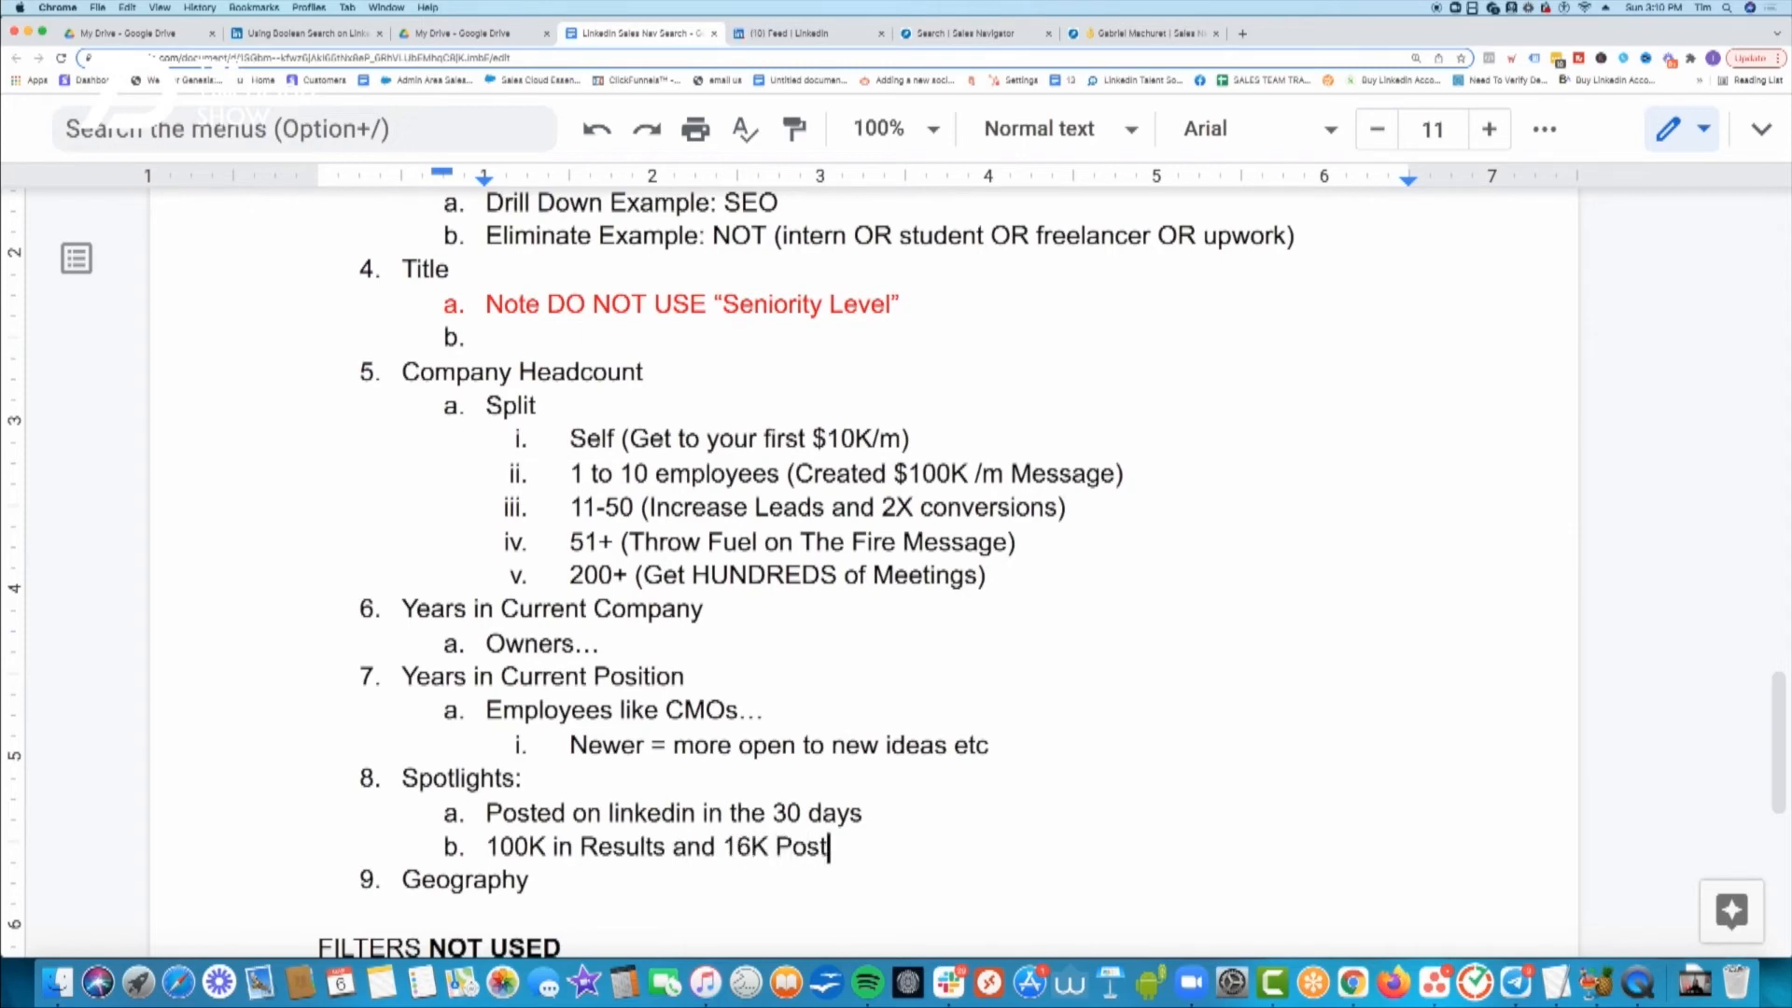
{"action": "type", "text": "ed in Last 30 Days"}
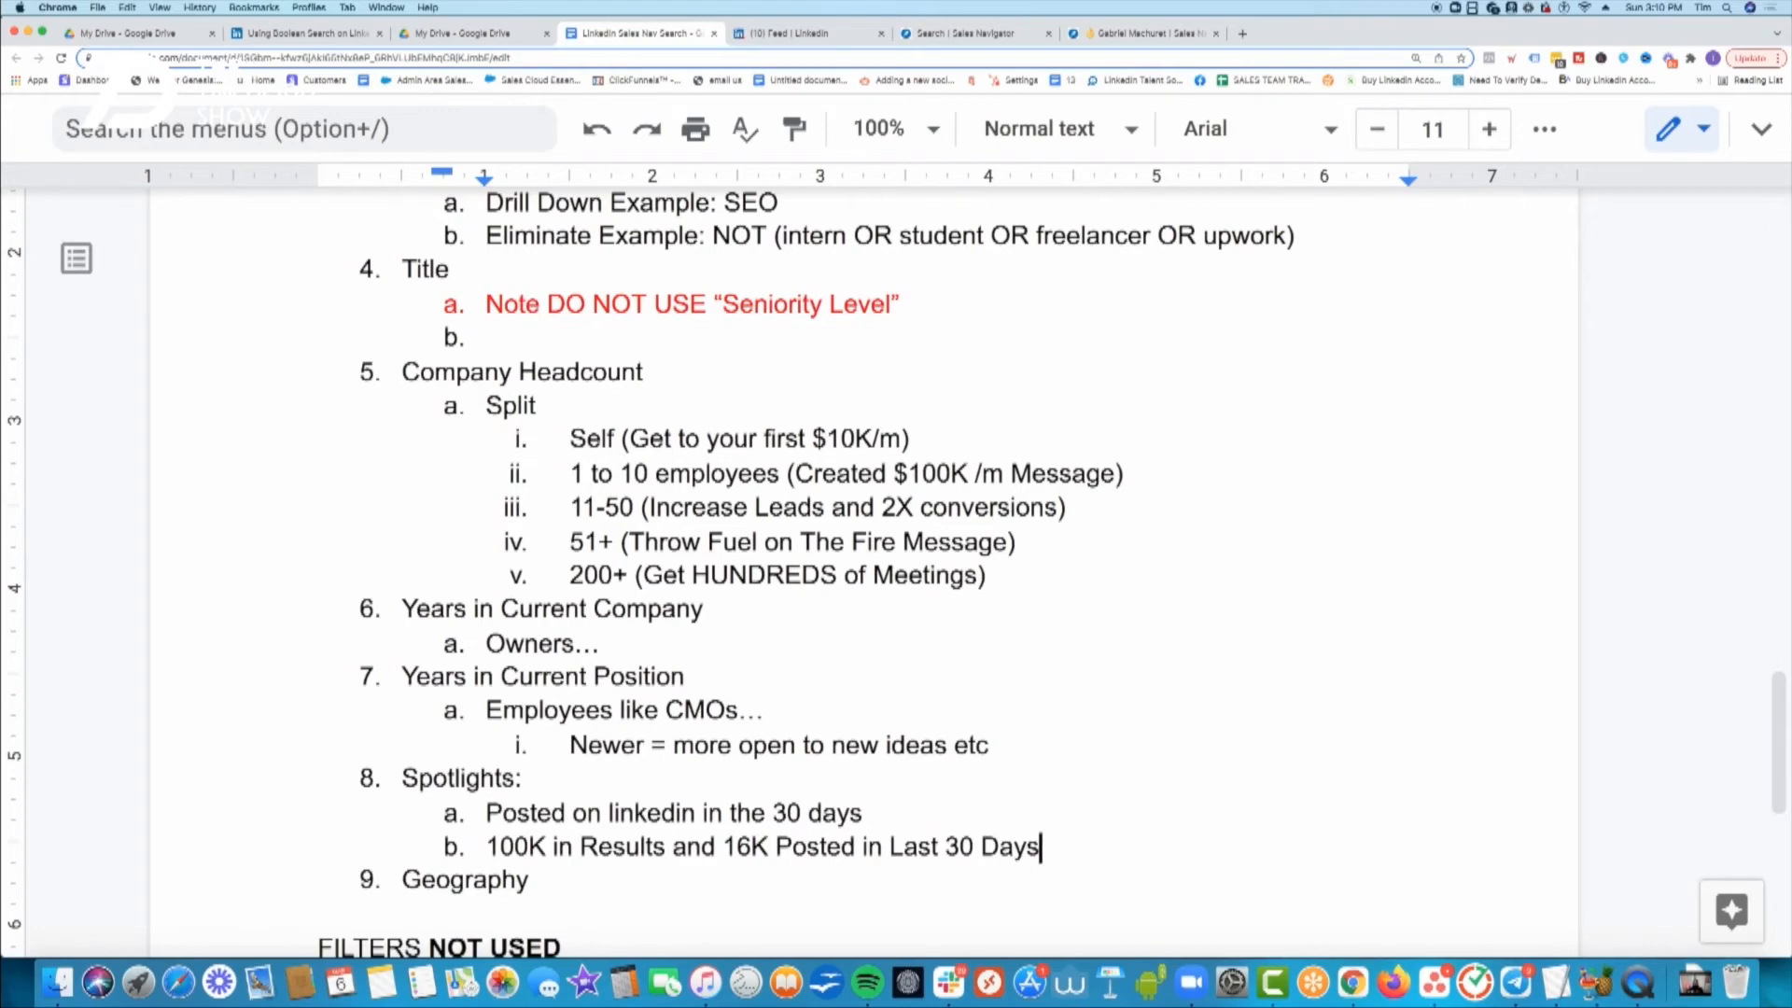
{"action": "type", "text": " = 16%"}
- Add the Spotlights sub-item "3% or LESS - This Audience Will Be VERY LOW Outreach Results"
{"action": "key", "text": "Return"}
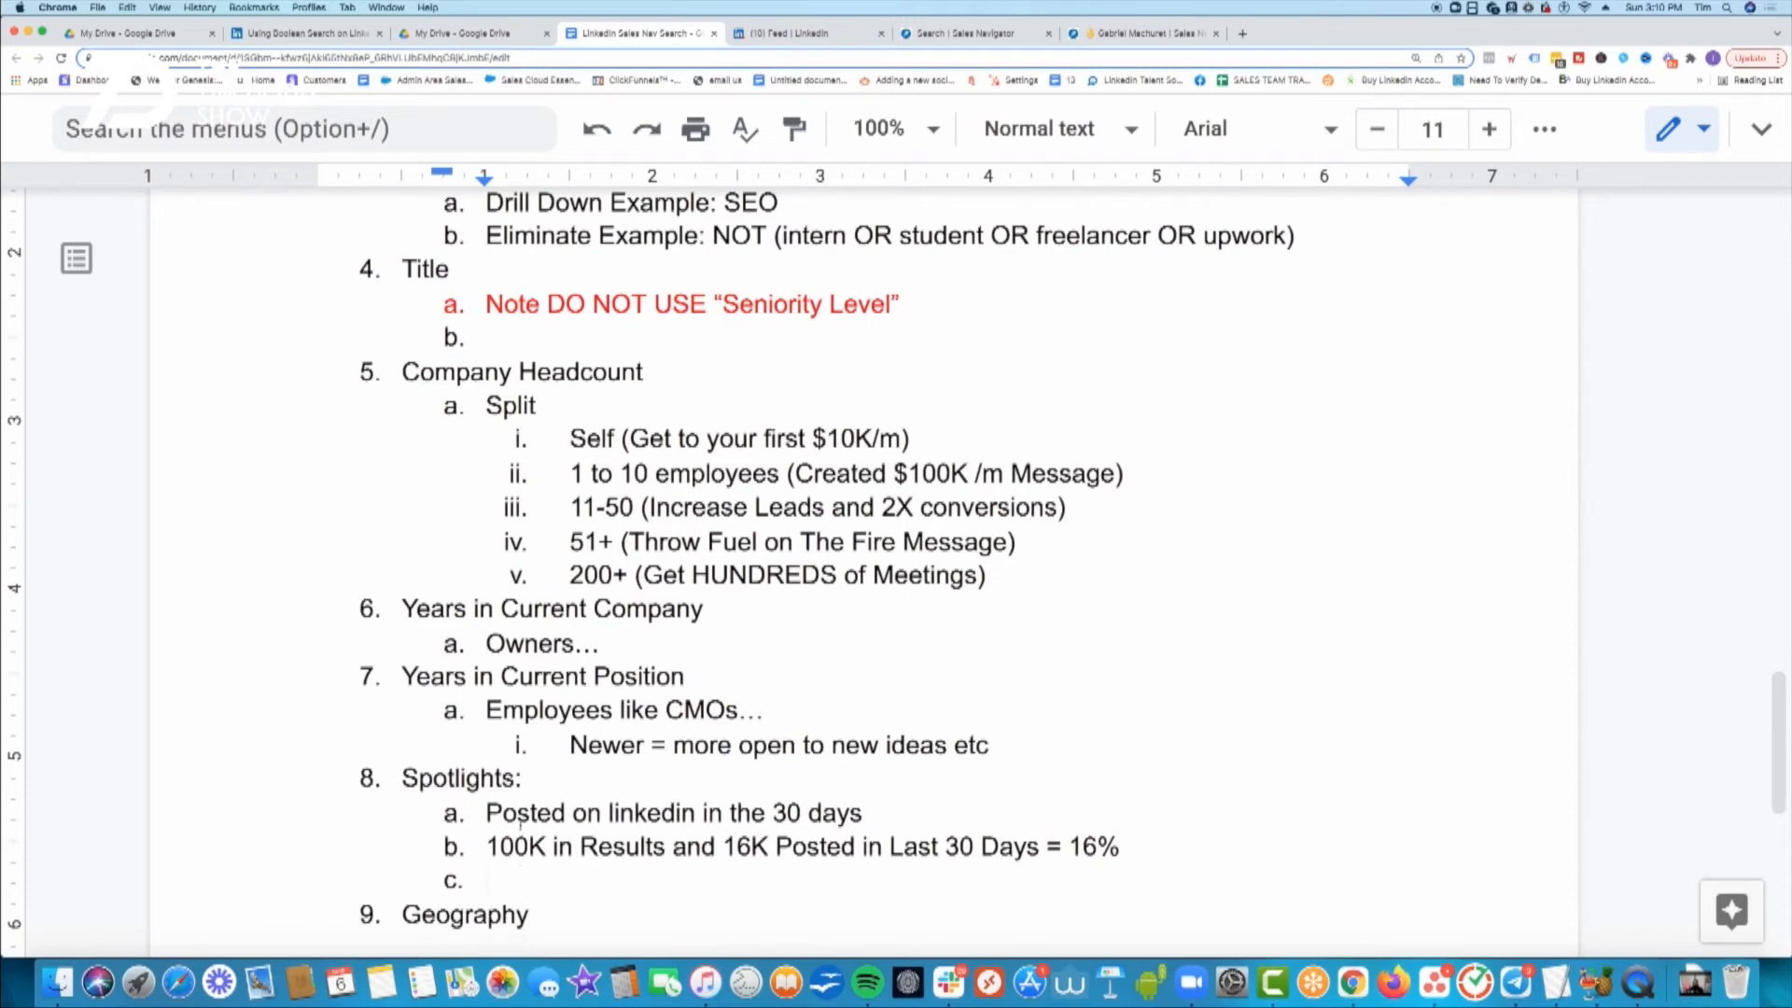
{"action": "scroll", "coordinate": [522, 816], "scroll_direction": "down", "scroll_amount": 2}
{"action": "scroll", "coordinate": [523, 818], "scroll_direction": "down", "scroll_amount": 1}
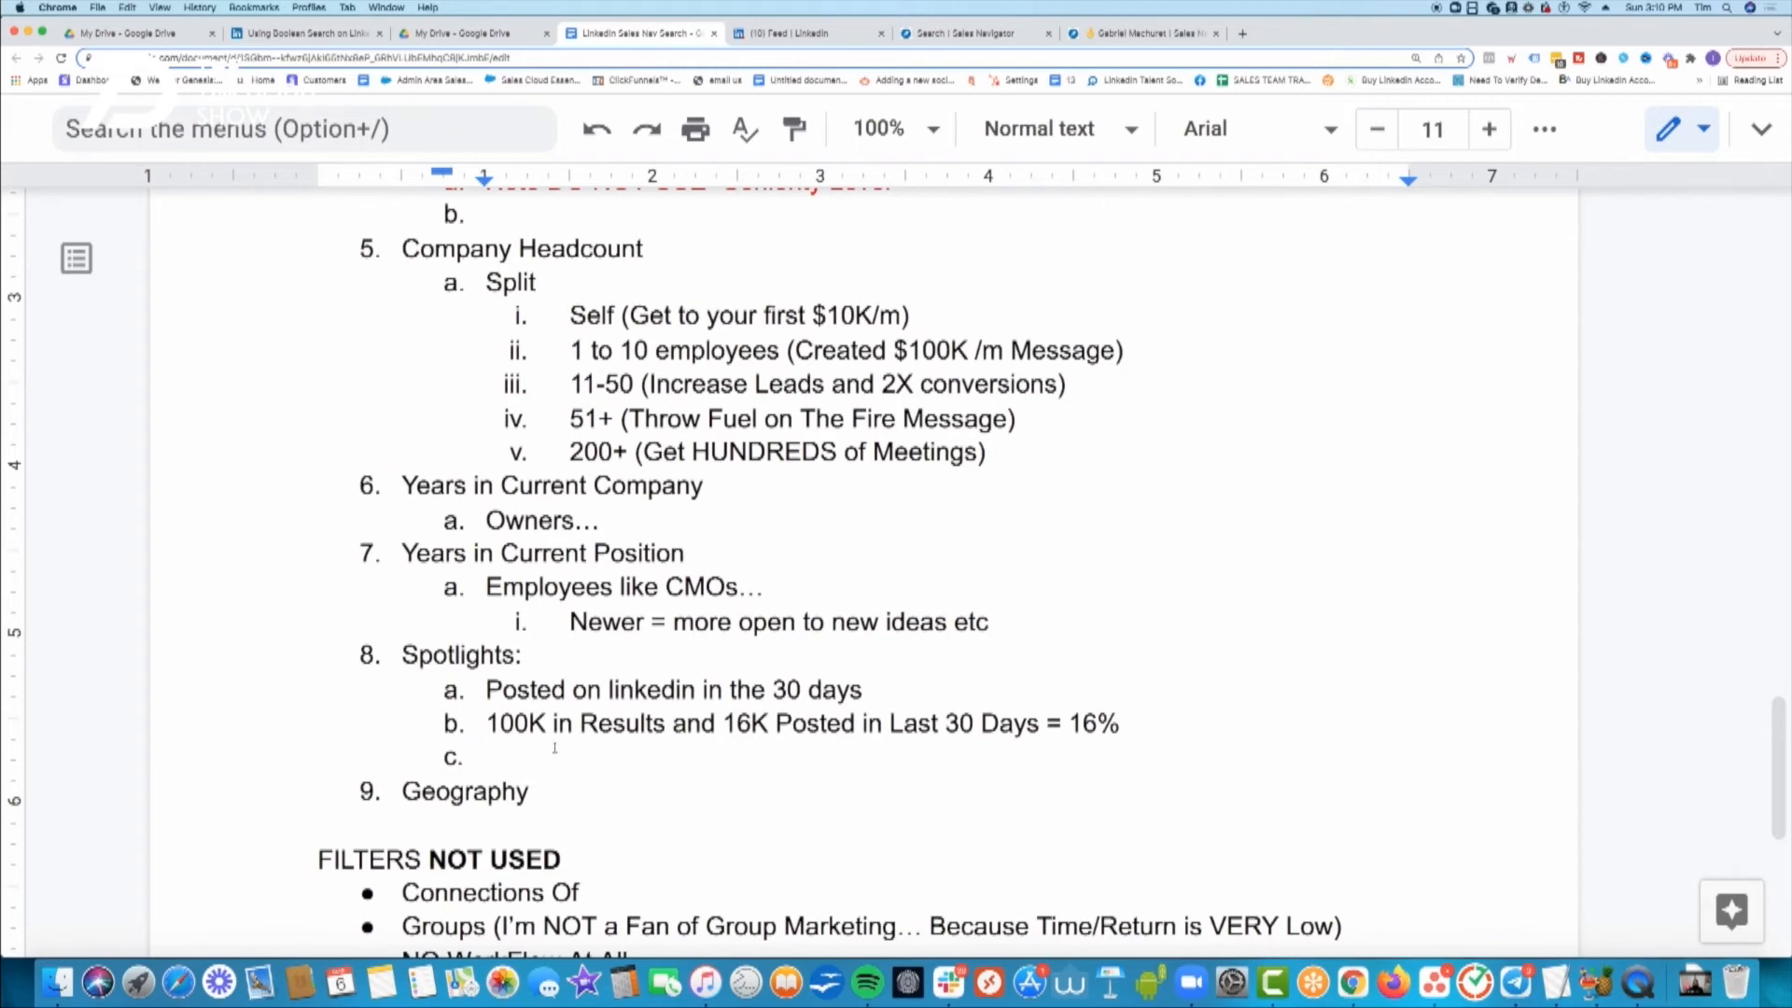
{"action": "type", "text": "5% or"}
{"action": "key", "text": "BackSpace"}
{"action": "key", "text": "BackSpace"}
{"action": "key", "text": "BackSpace"}
{"action": "key", "text": "BackSpace"}
{"action": "key", "text": "BackSpace"}
{"action": "key", "text": "BackSpace"}
{"action": "type", "text": "3% or LESS "}
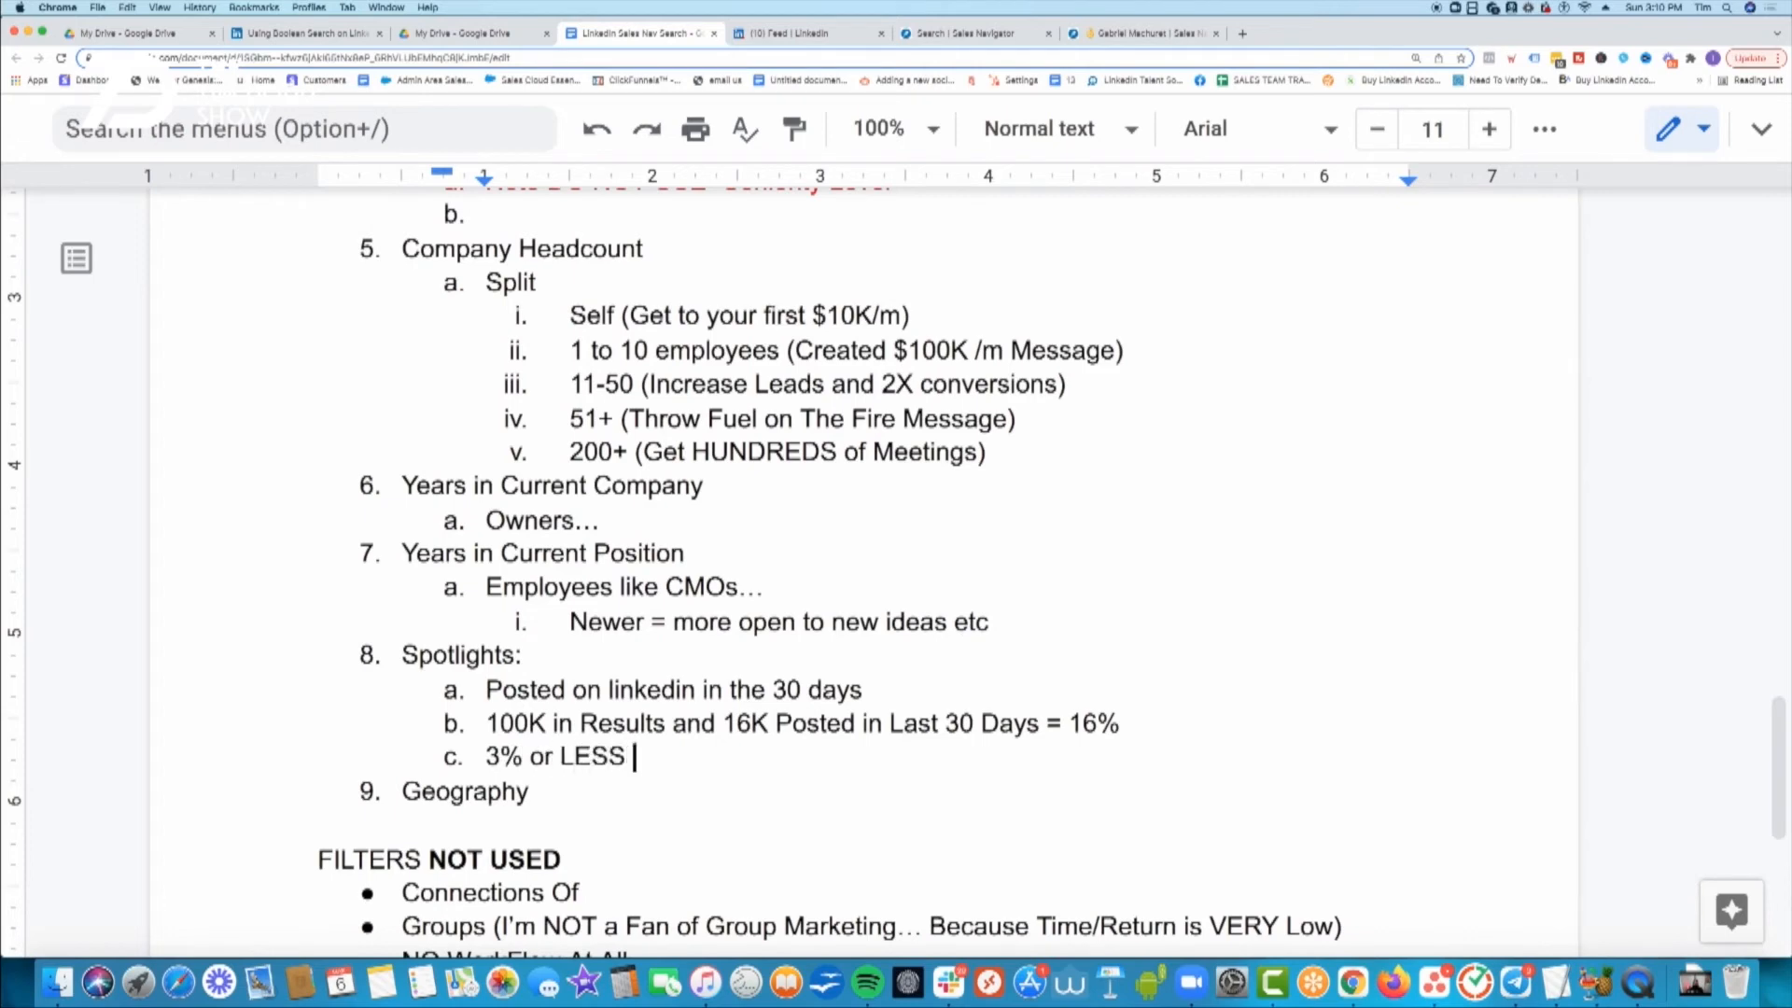
{"action": "type", "text": "- This"}
{"action": "type", "text": " Audien"}
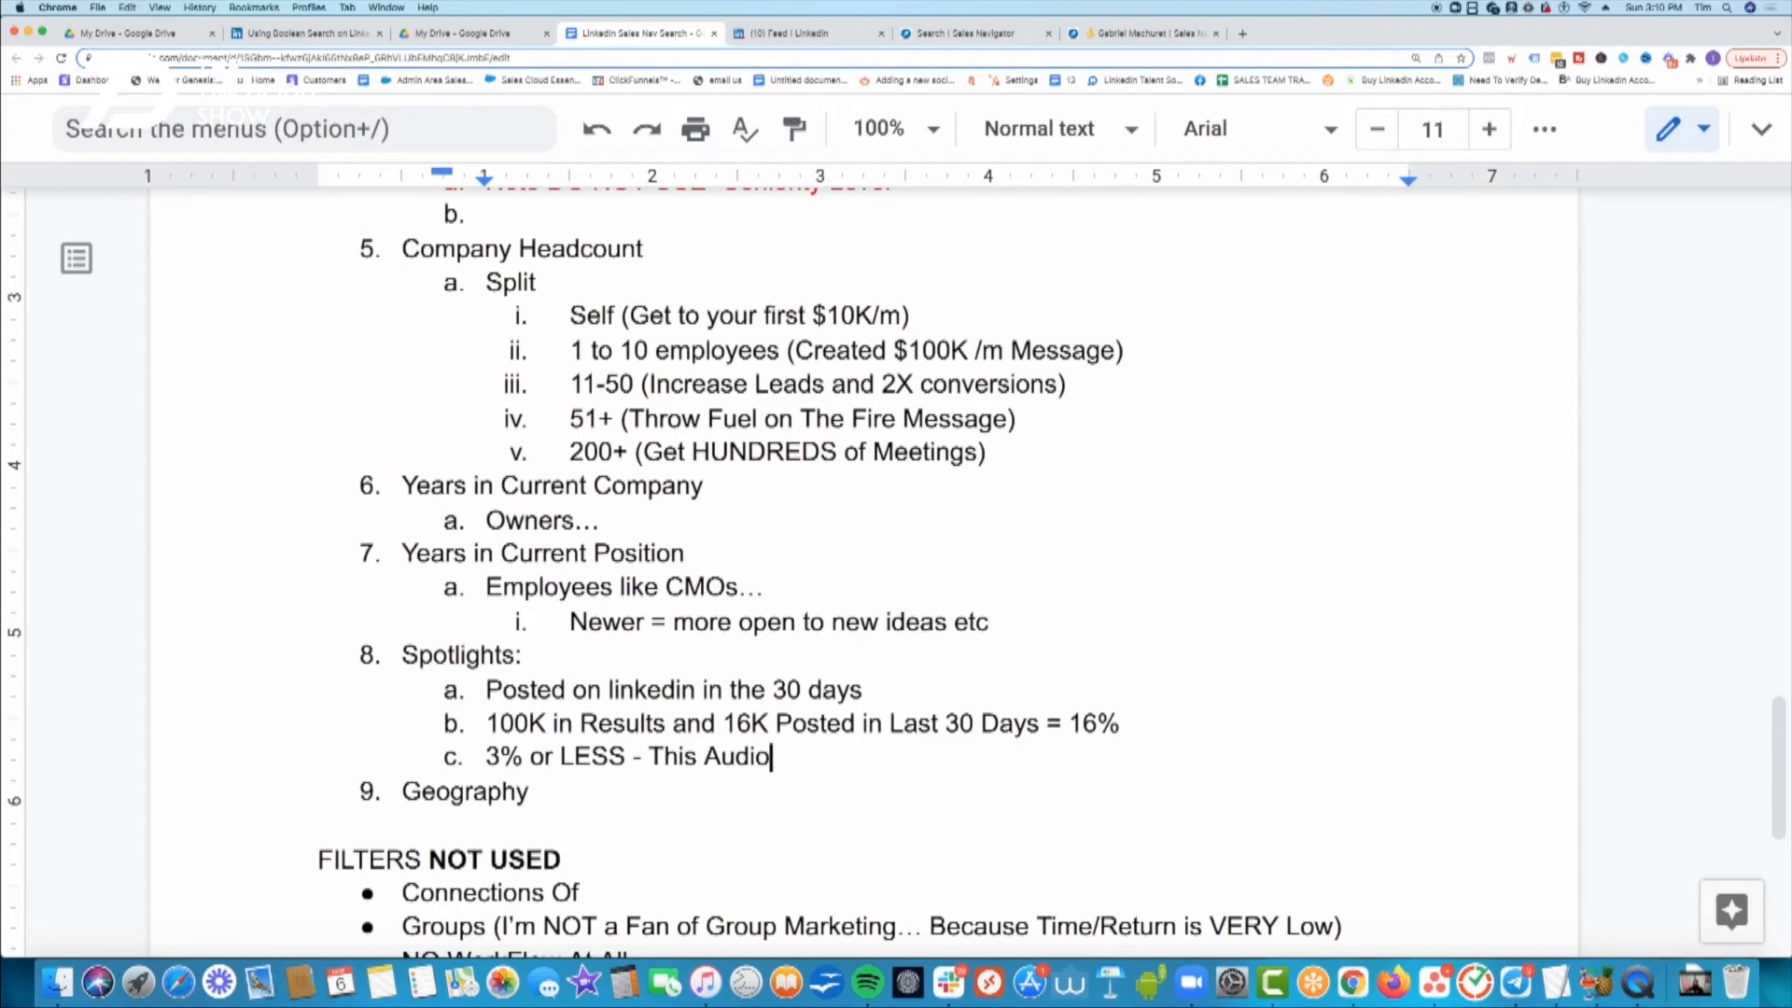
{"action": "type", "text": "ce Will Be "}
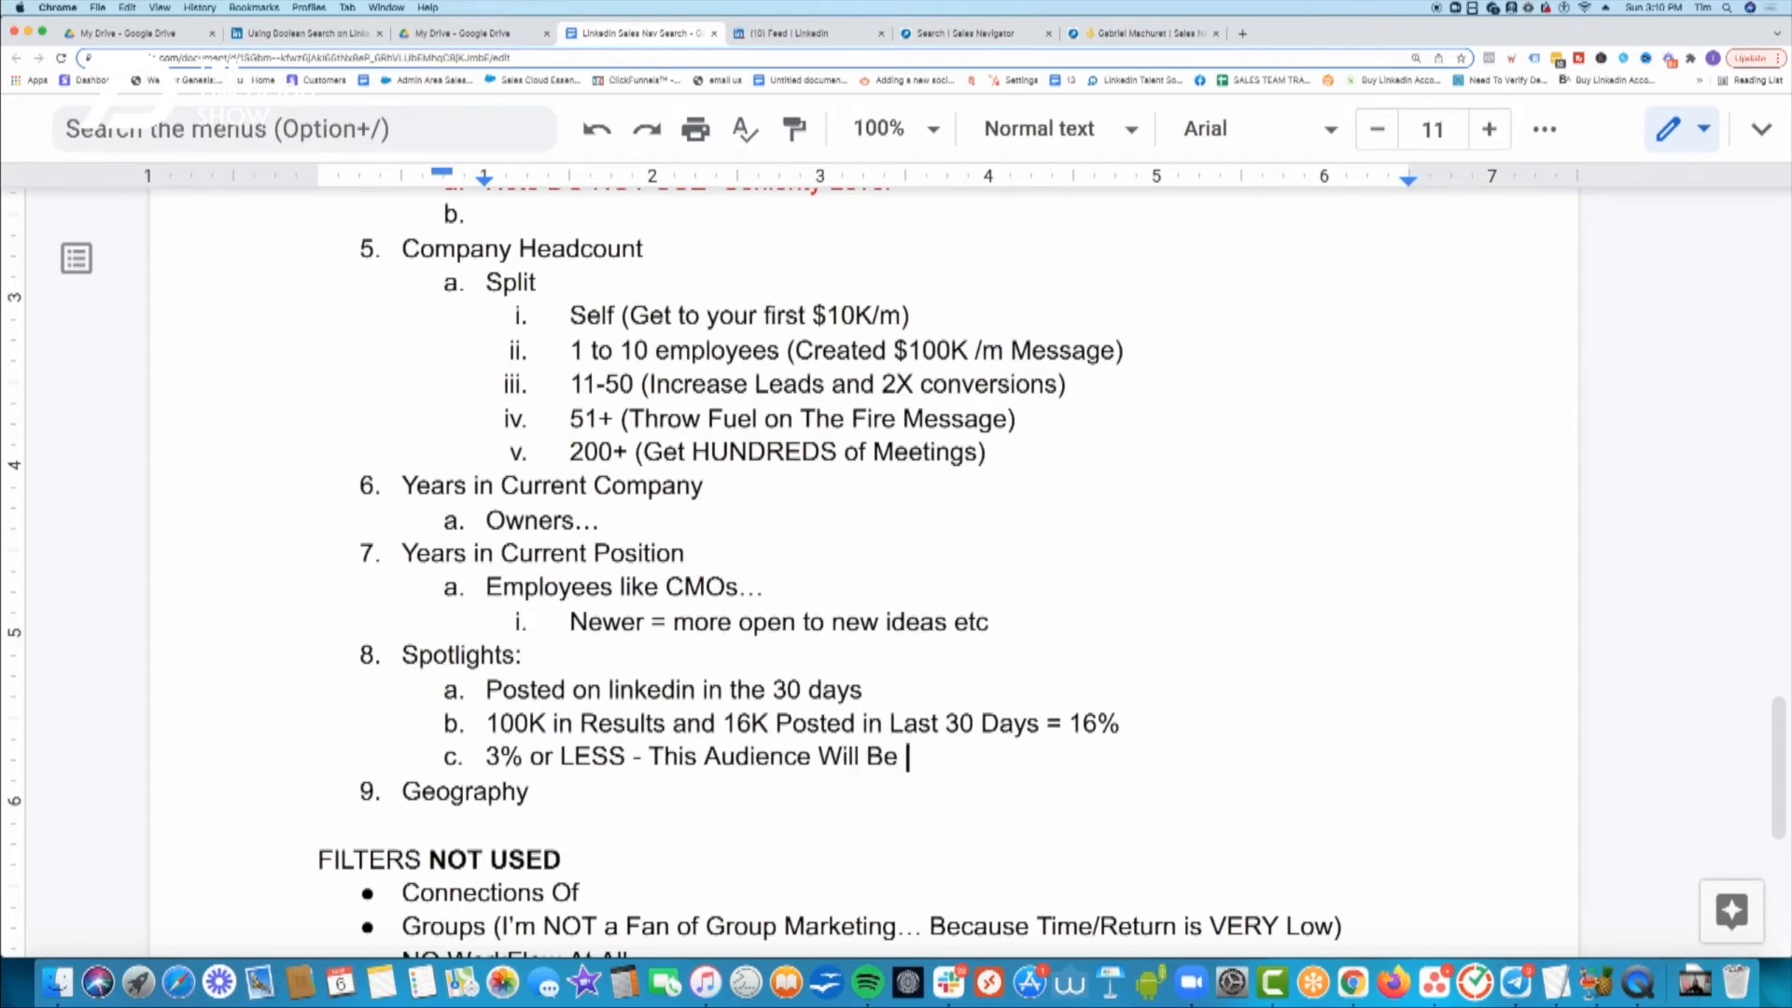
{"action": "type", "text": "VERY LOW Outr"}
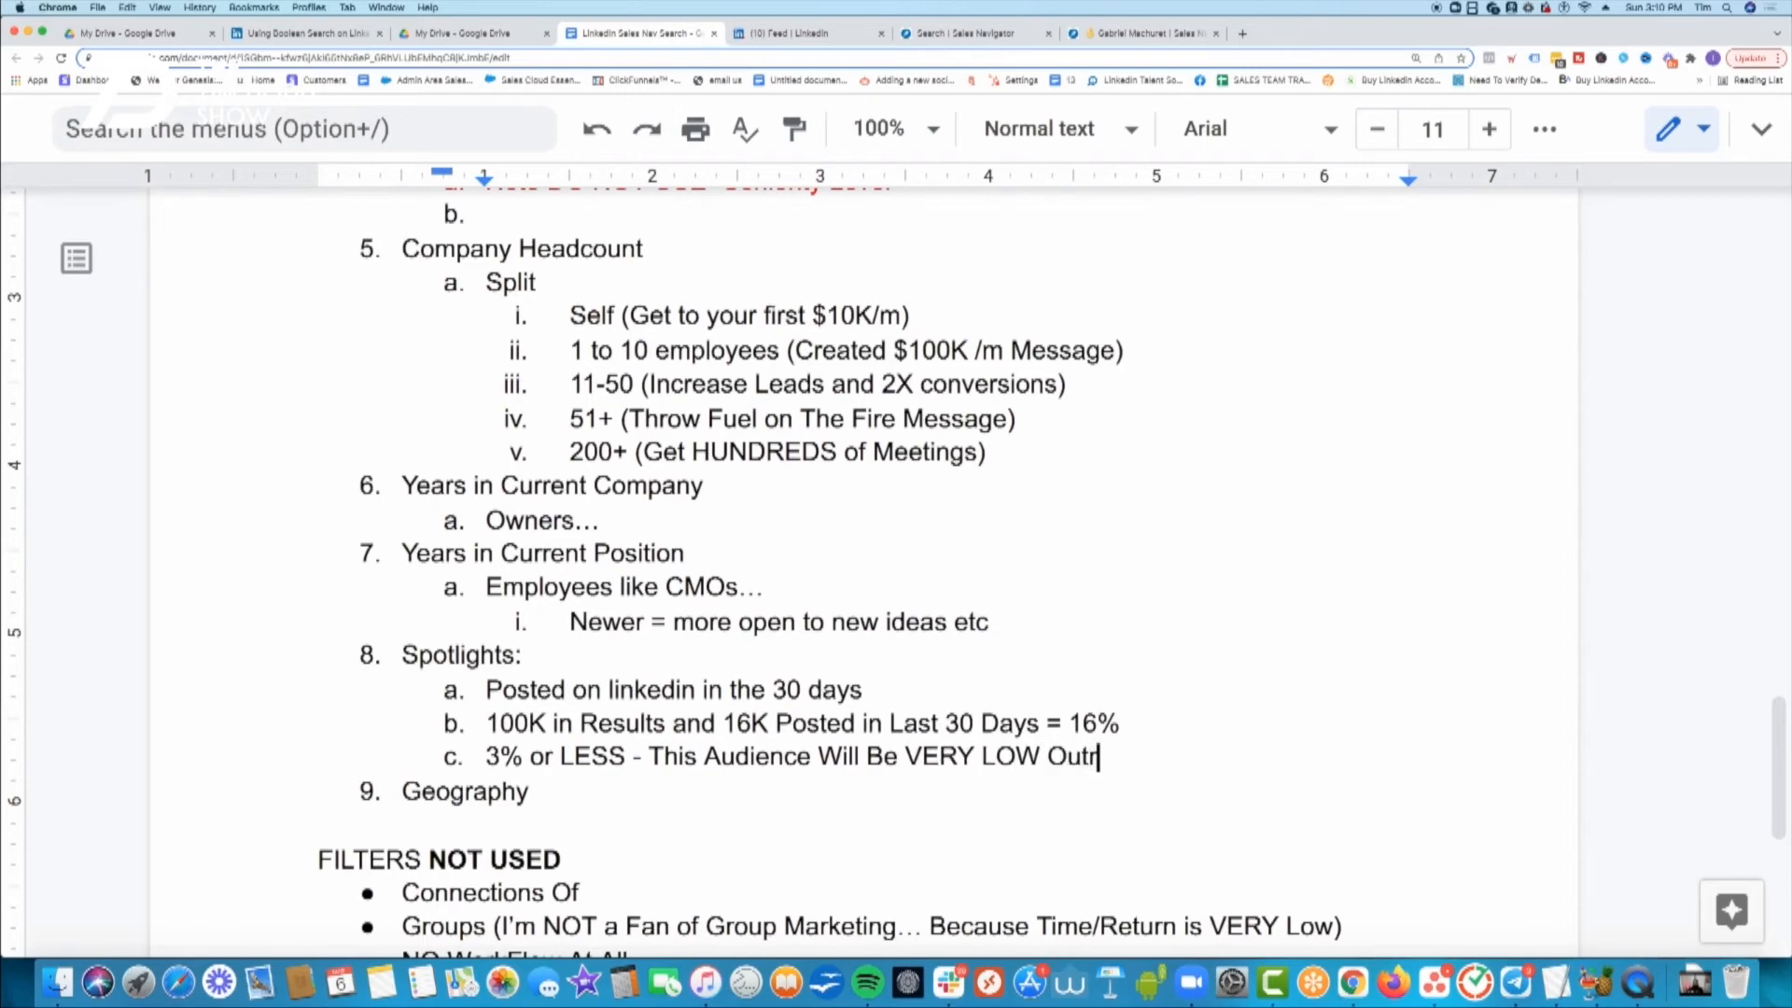
{"action": "type", "text": "each Results"}
- Add the Spotlights sub-item "5%-7% - You'll Get Leads But It Will Take a Lot of Work"
{"action": "key", "text": "Return"}
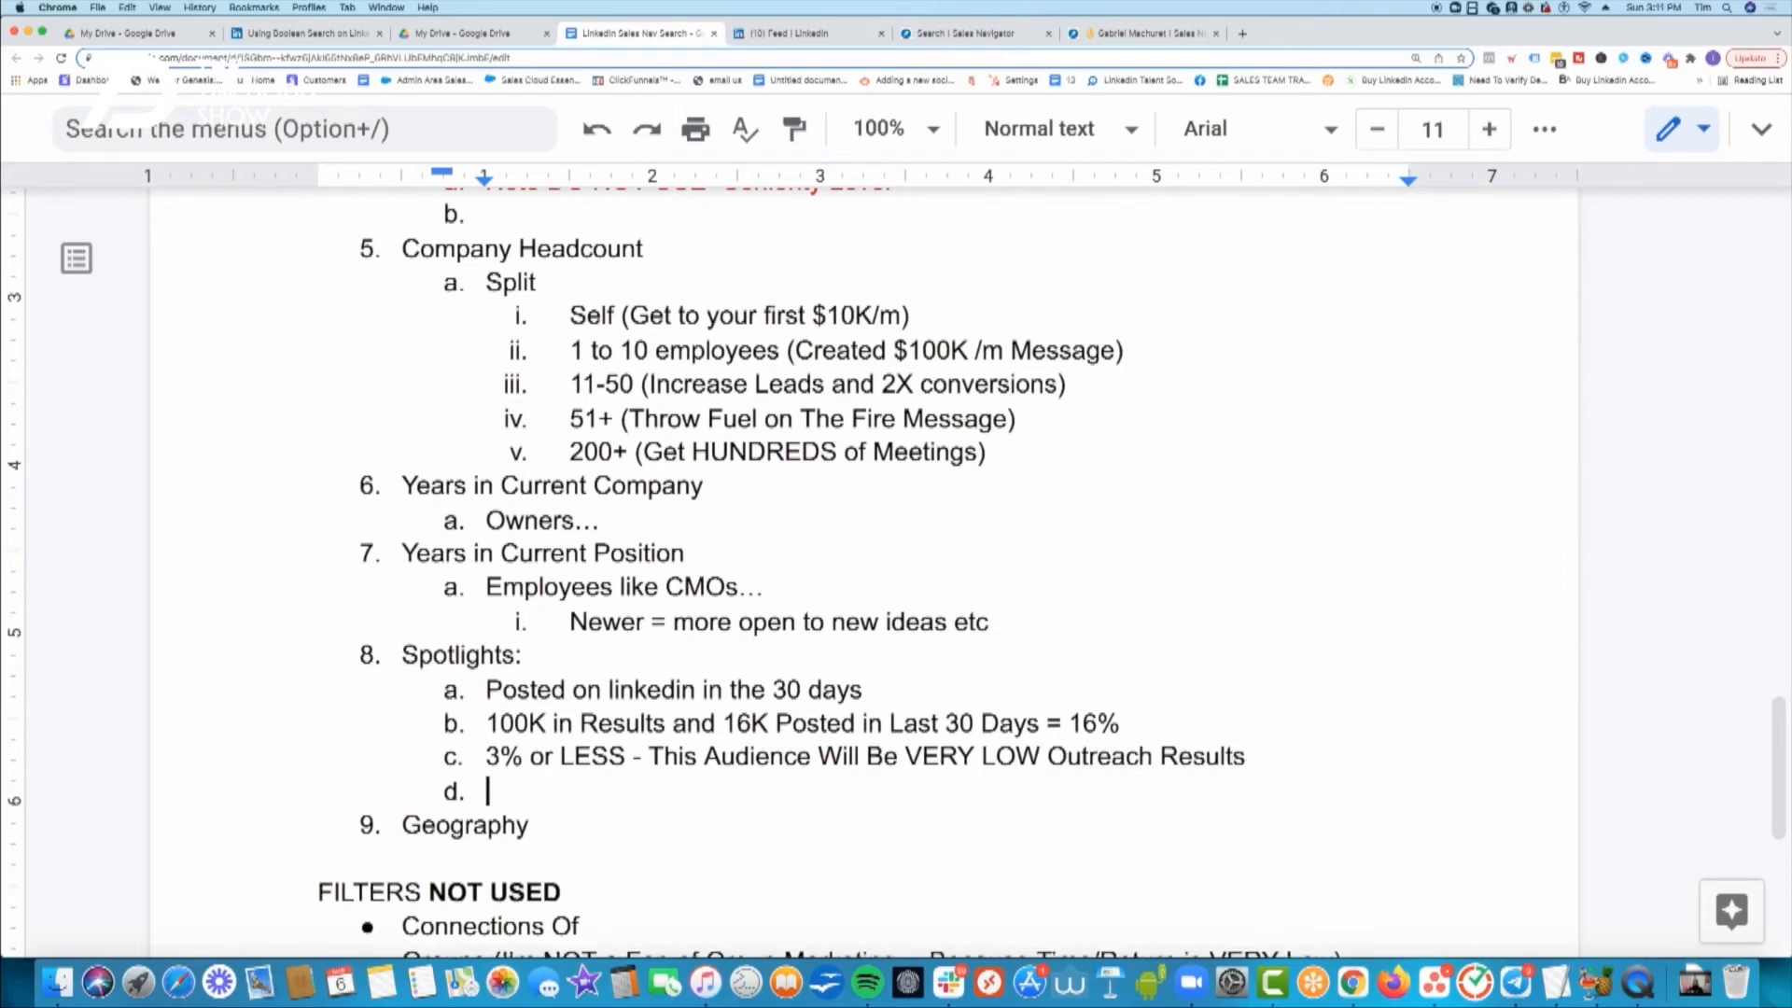
{"action": "type", "text": "5%-7% - You'll Get Lea"}
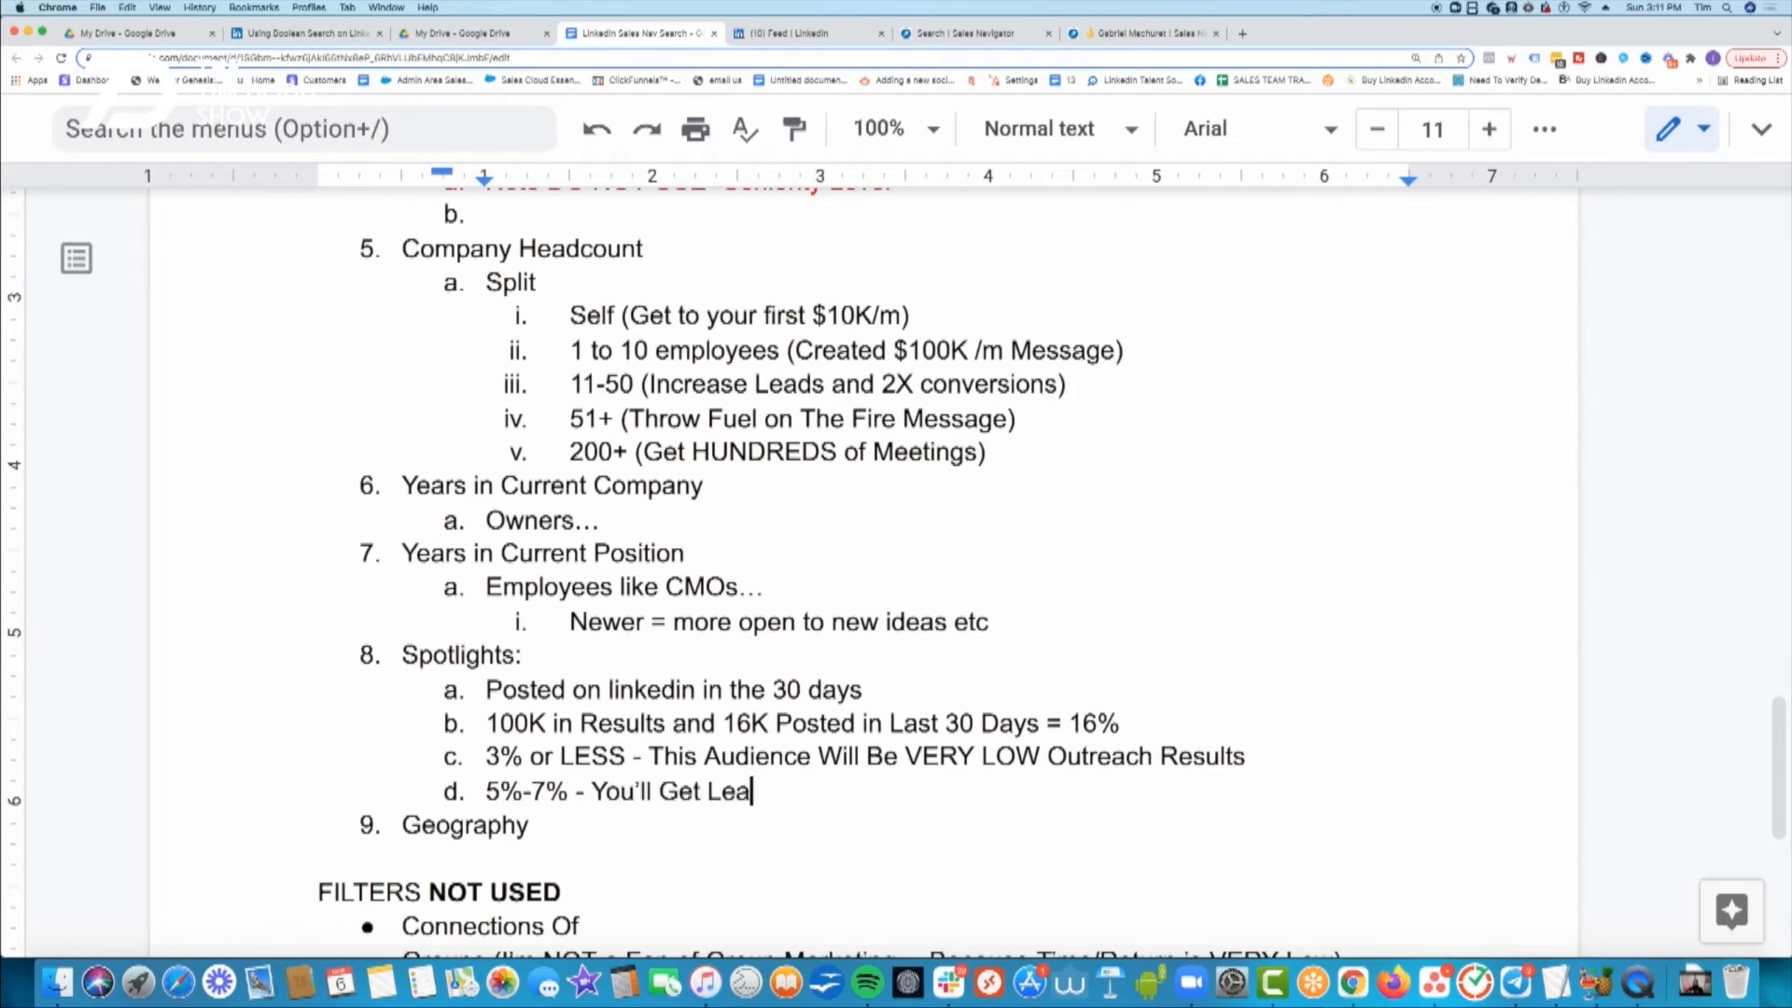
{"action": "type", "text": "ds But It Will Take a"}
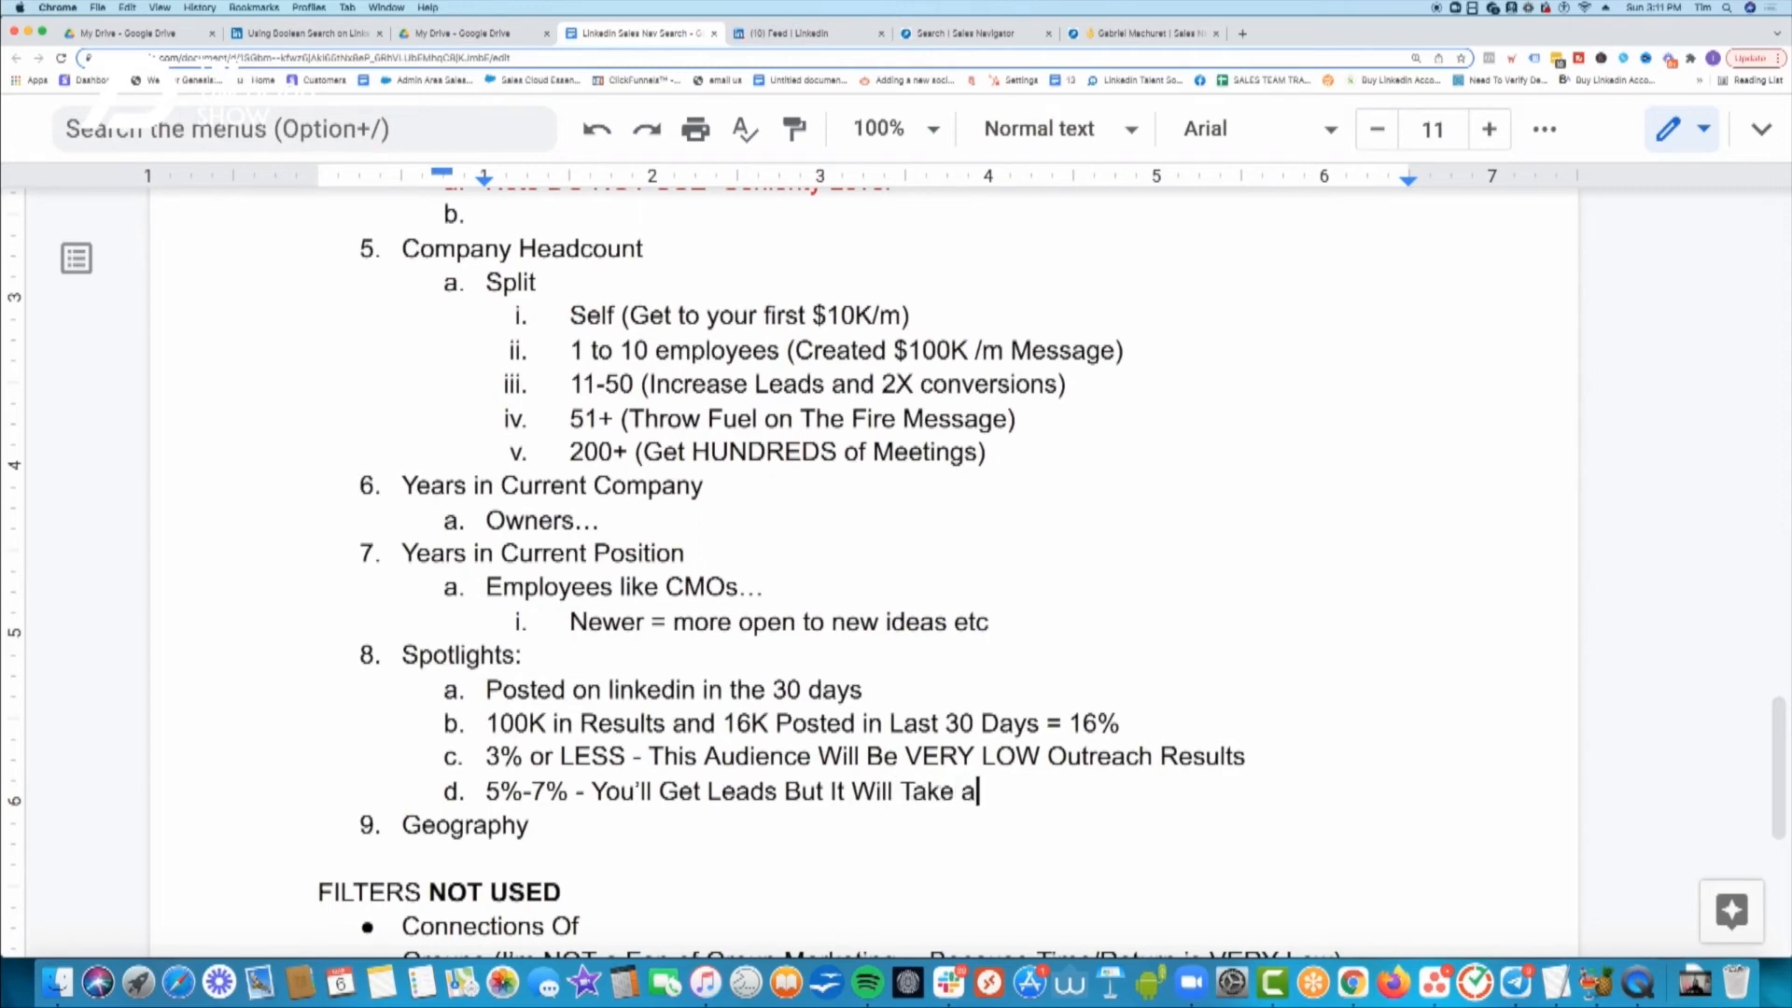
{"action": "type", "text": " Lot of Work"}
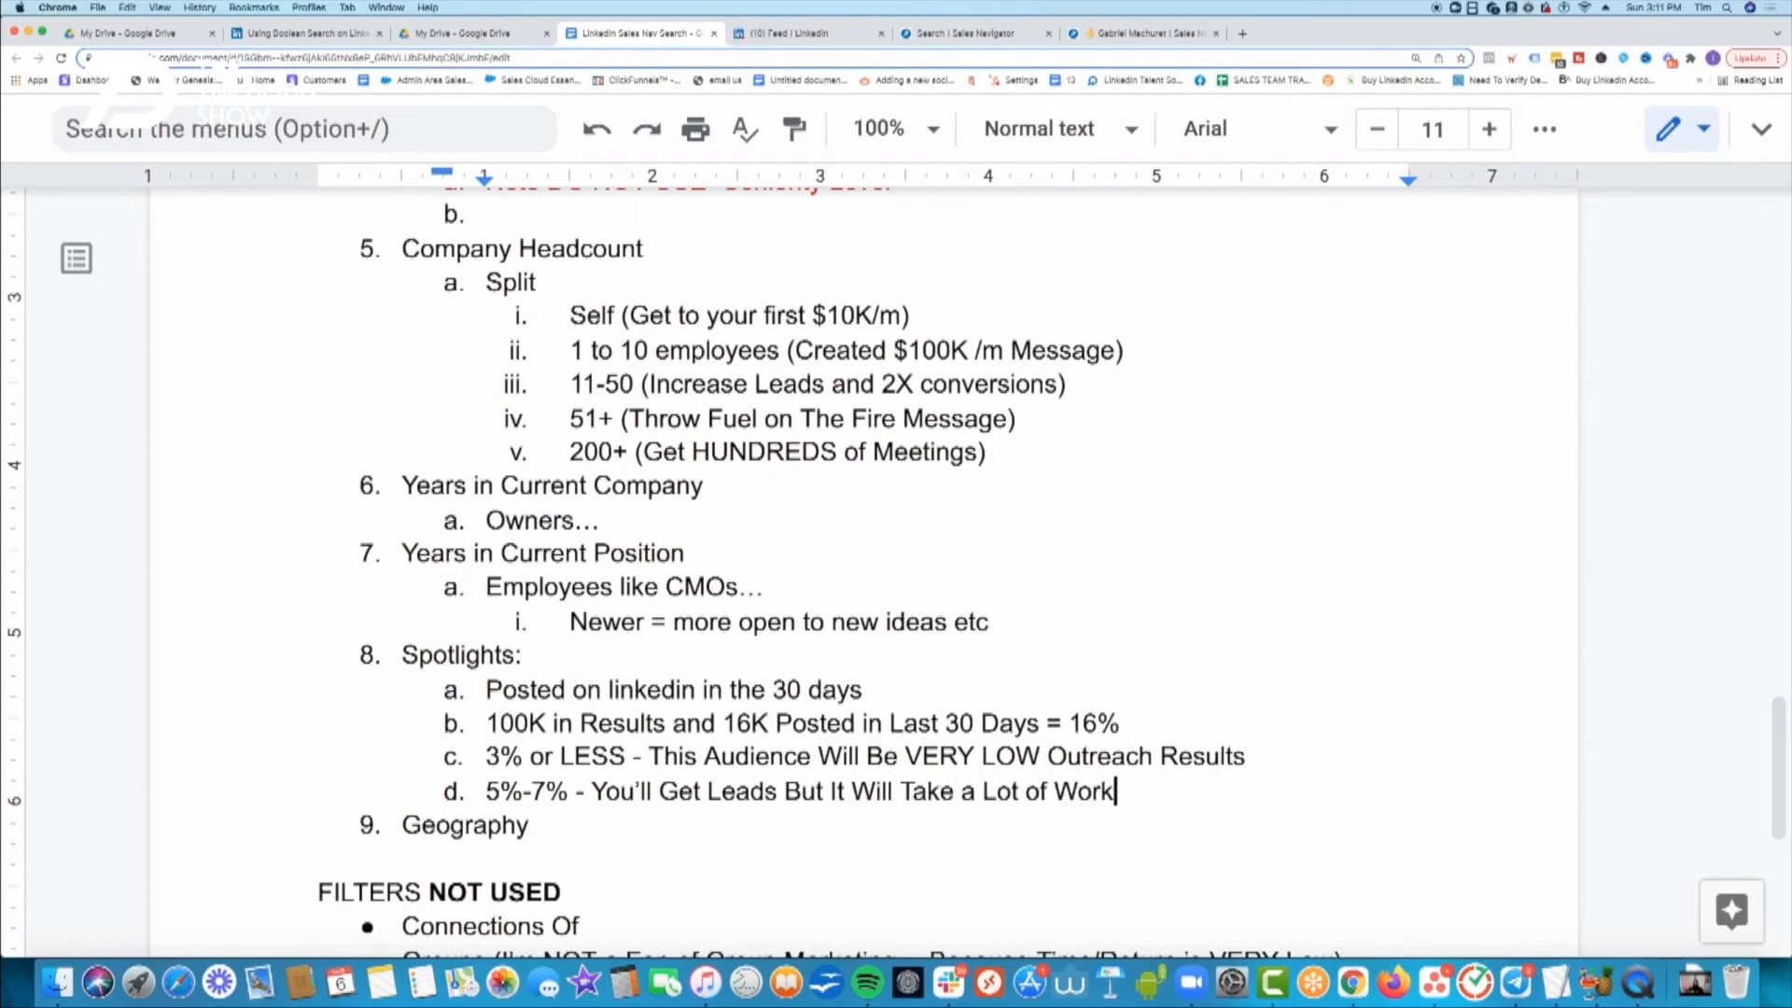
- Add the Spotlights sub-item "8-10% - Lots of Response and Leads With a GREAT MESSAGE", accepting the suggested spelling "Response"
{"action": "key", "text": "Return"}
{"action": "type", "text": "8"}
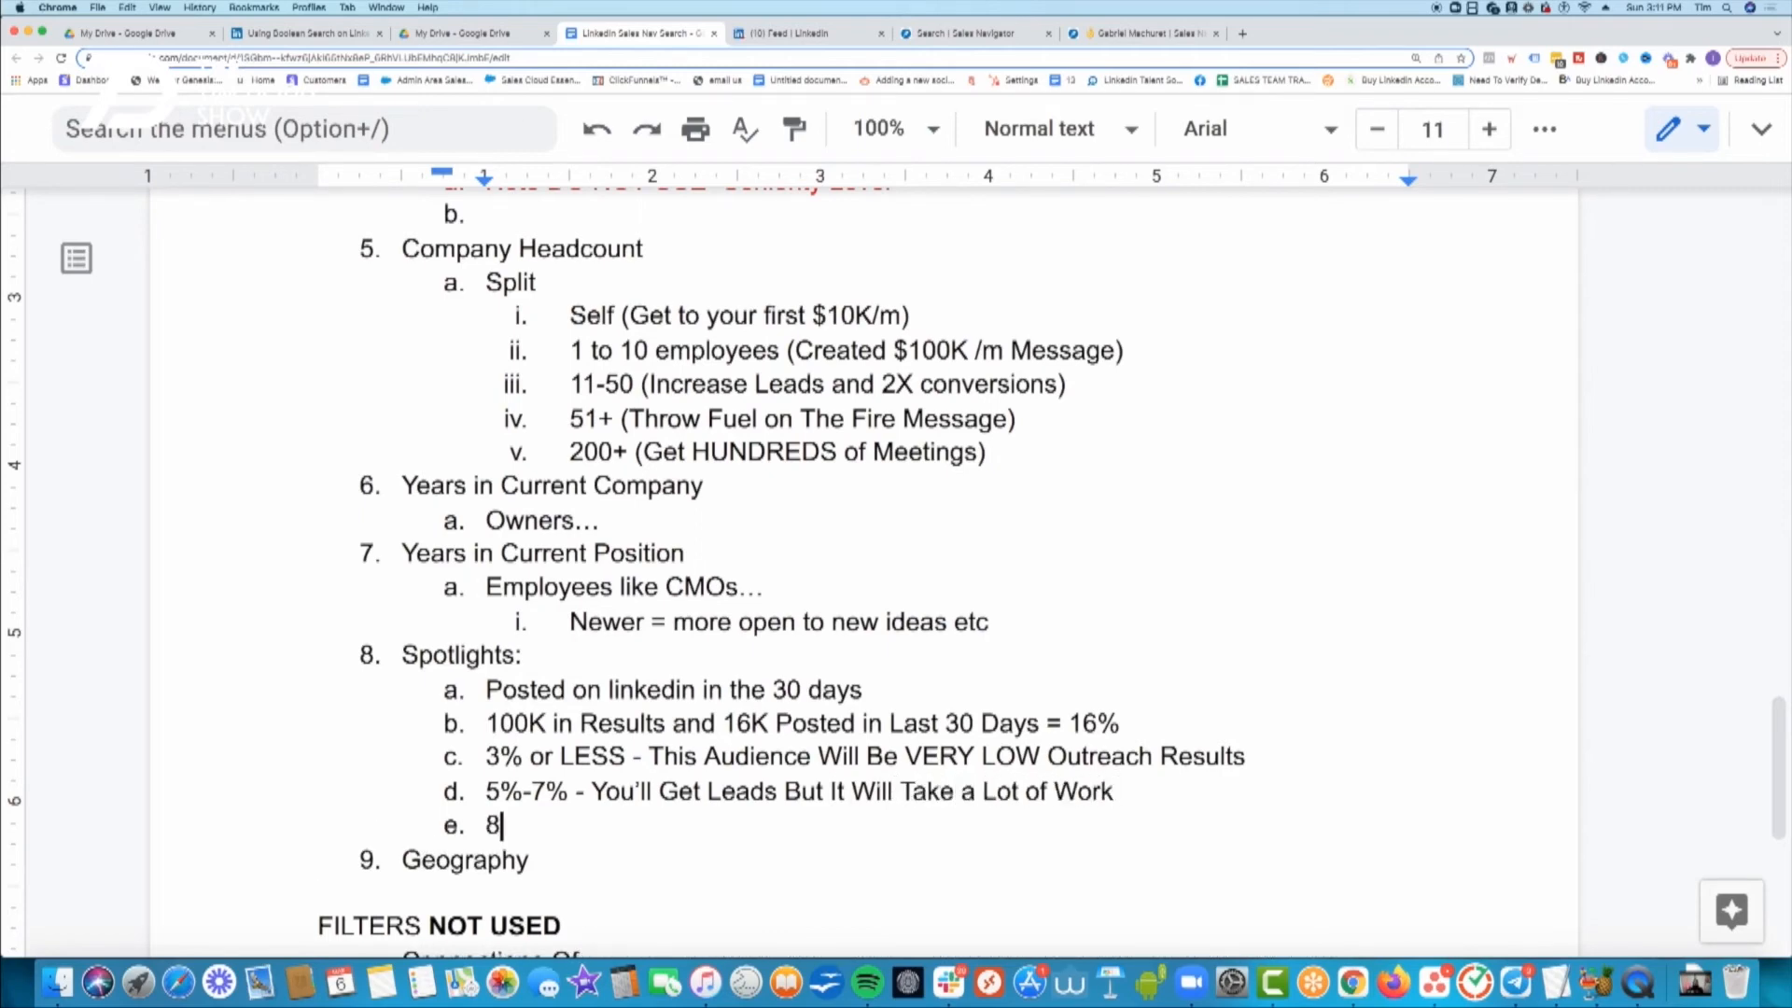
{"action": "type", "text": "-10% - Lot's"}
{"action": "key", "text": "BackSpace"}
{"action": "key", "text": "BackSpace"}
{"action": "type", "text": "s of "}
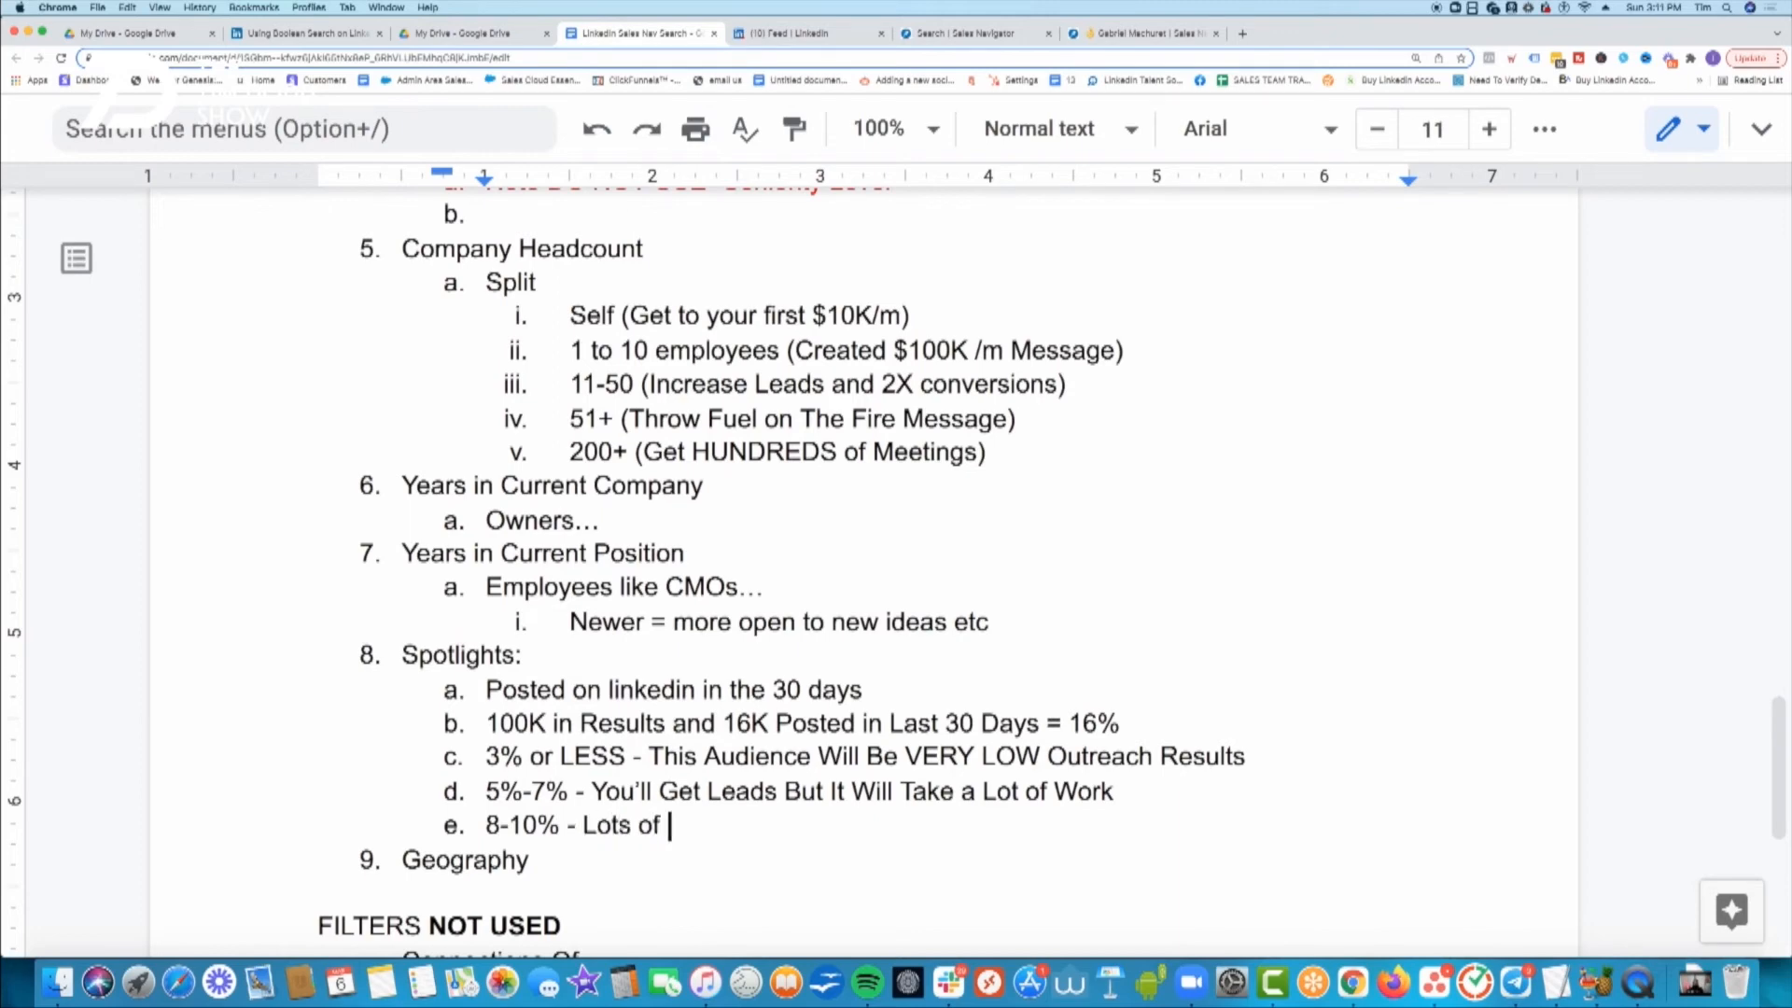
{"action": "type", "text": "Respones and L"}
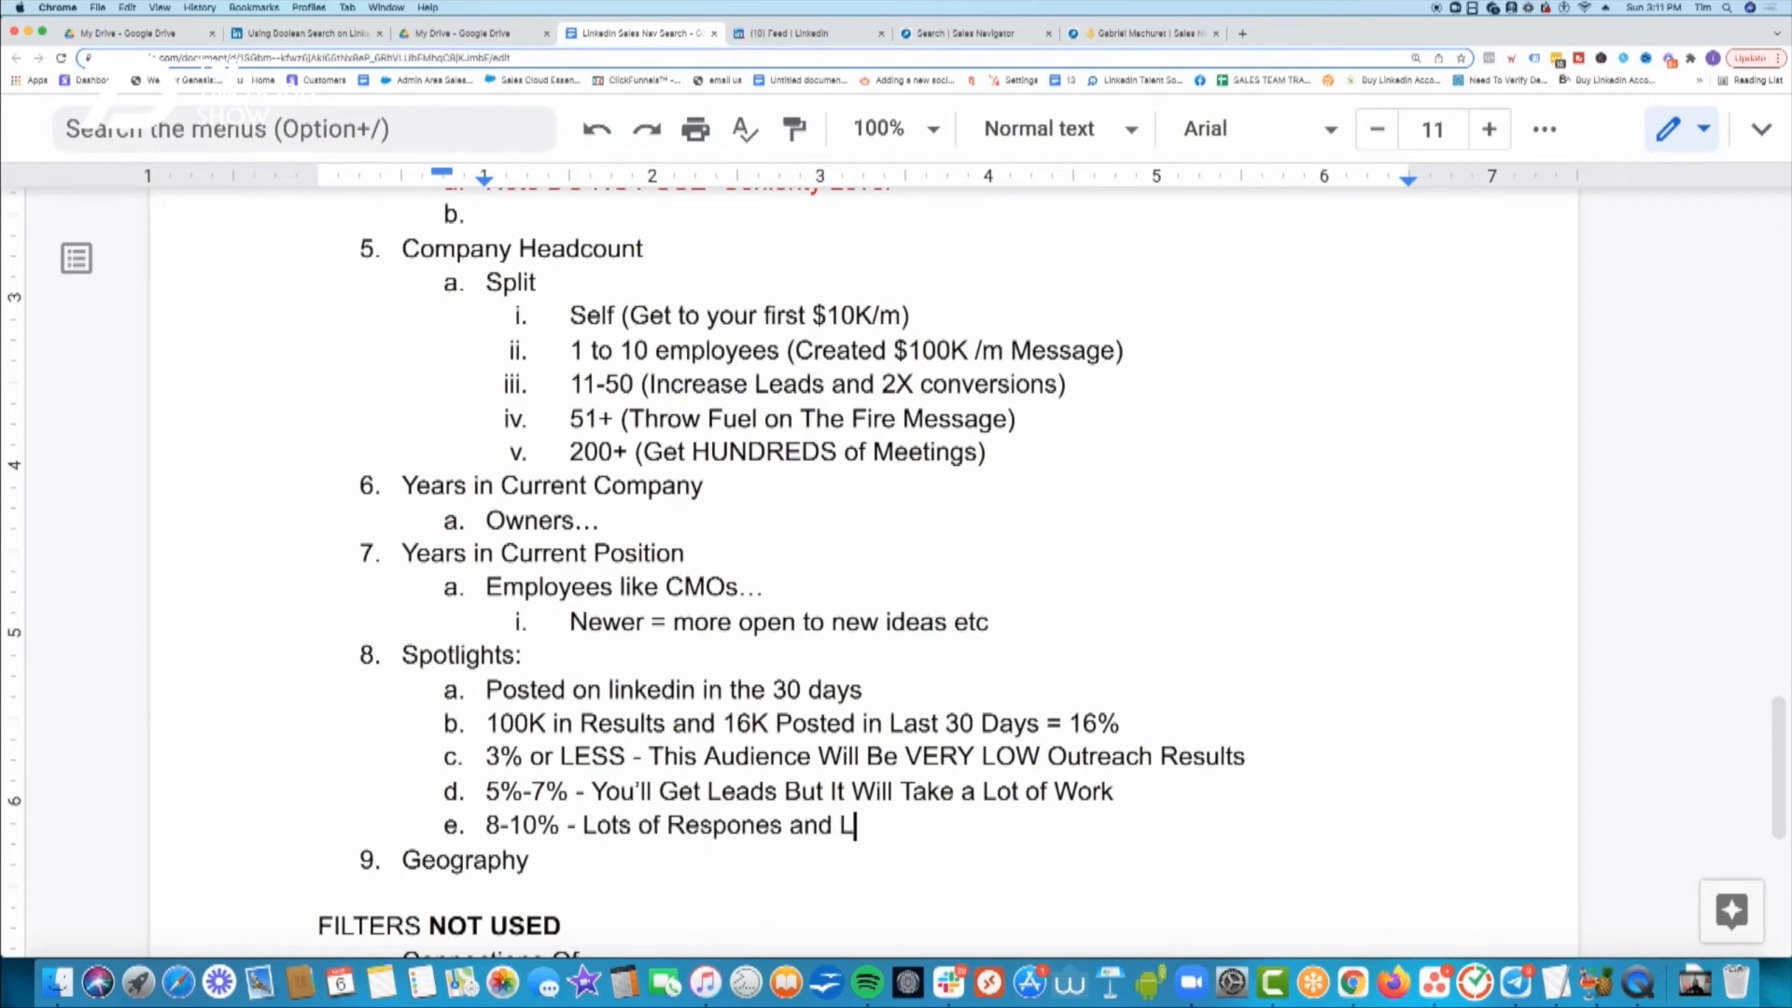
{"action": "type", "text": "eads With a "}
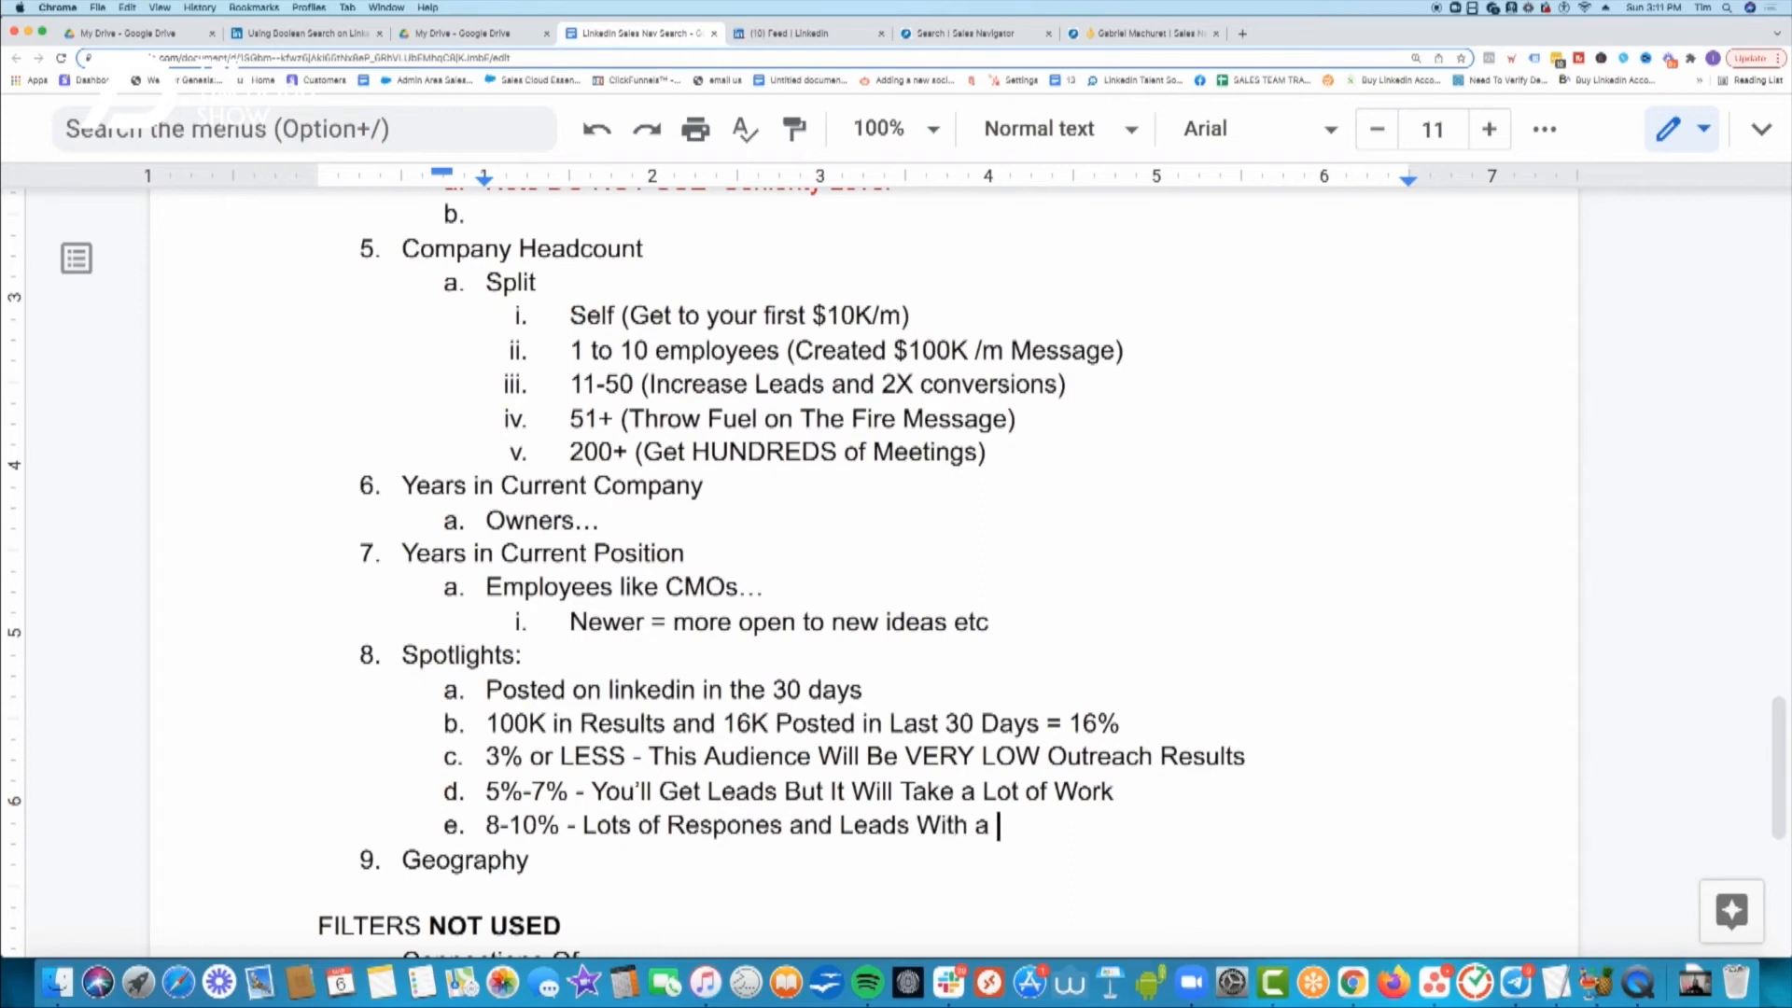
{"action": "type", "text": "GREAT MESSAGE"}
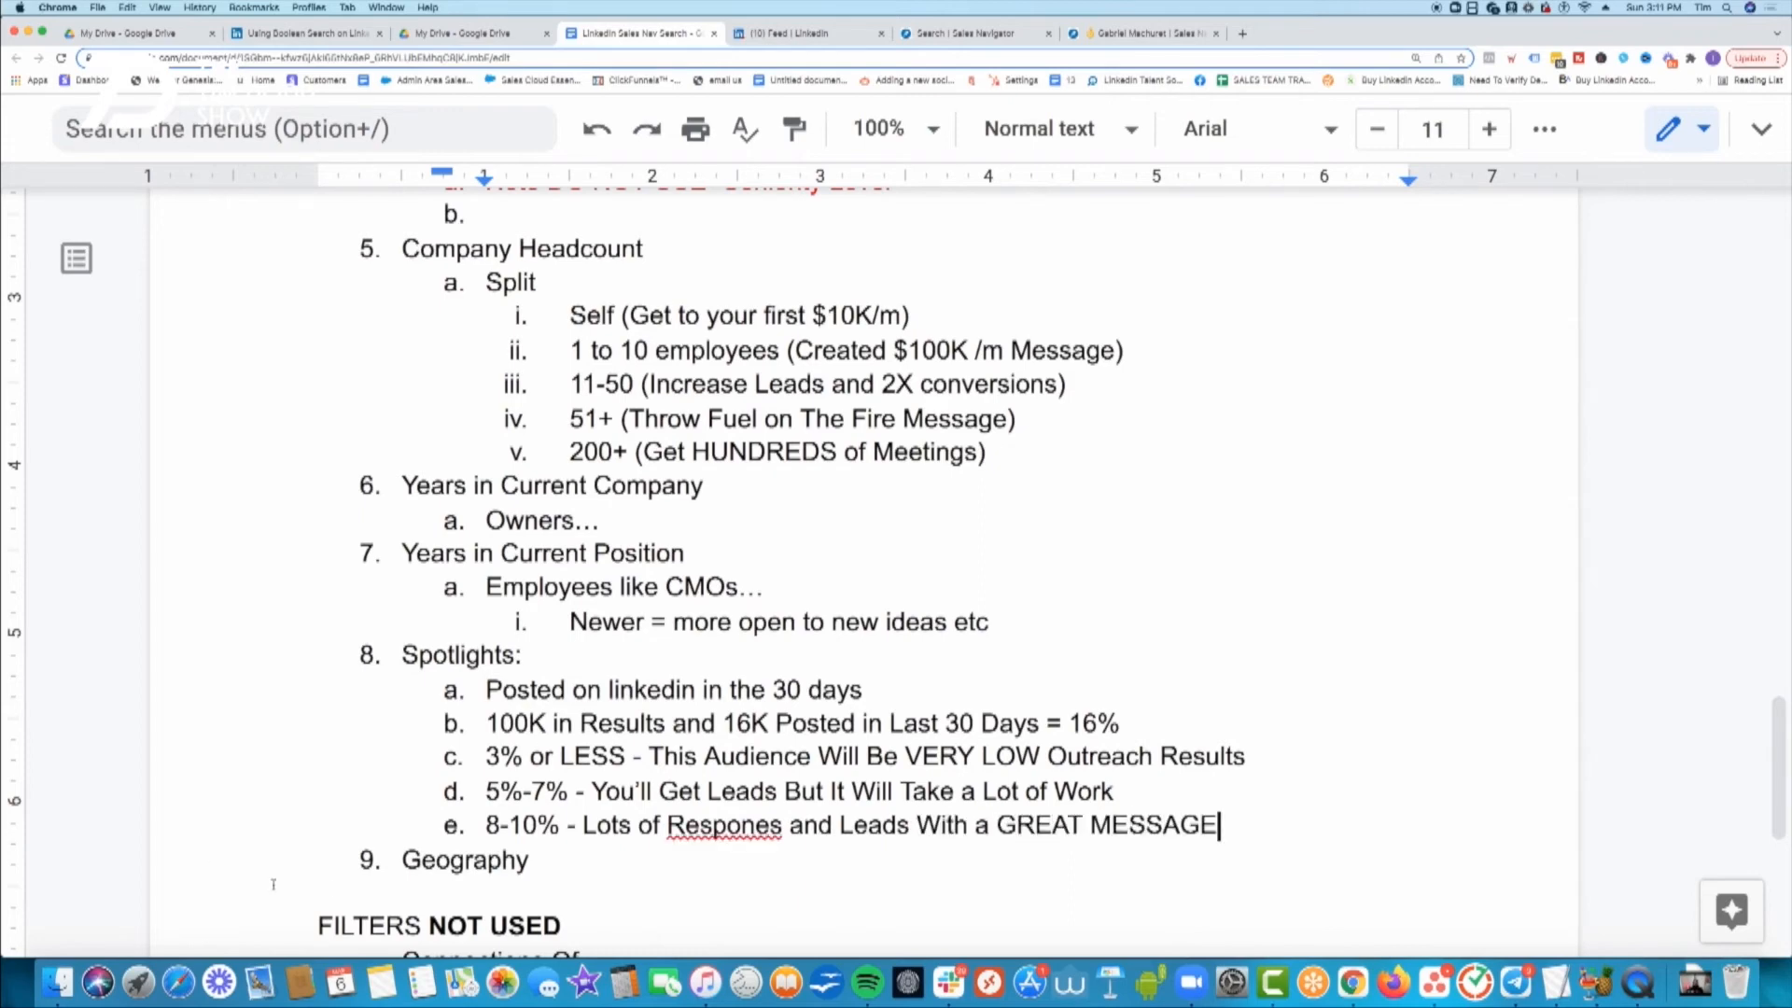
{"action": "left_click", "coordinate": [714, 825]}
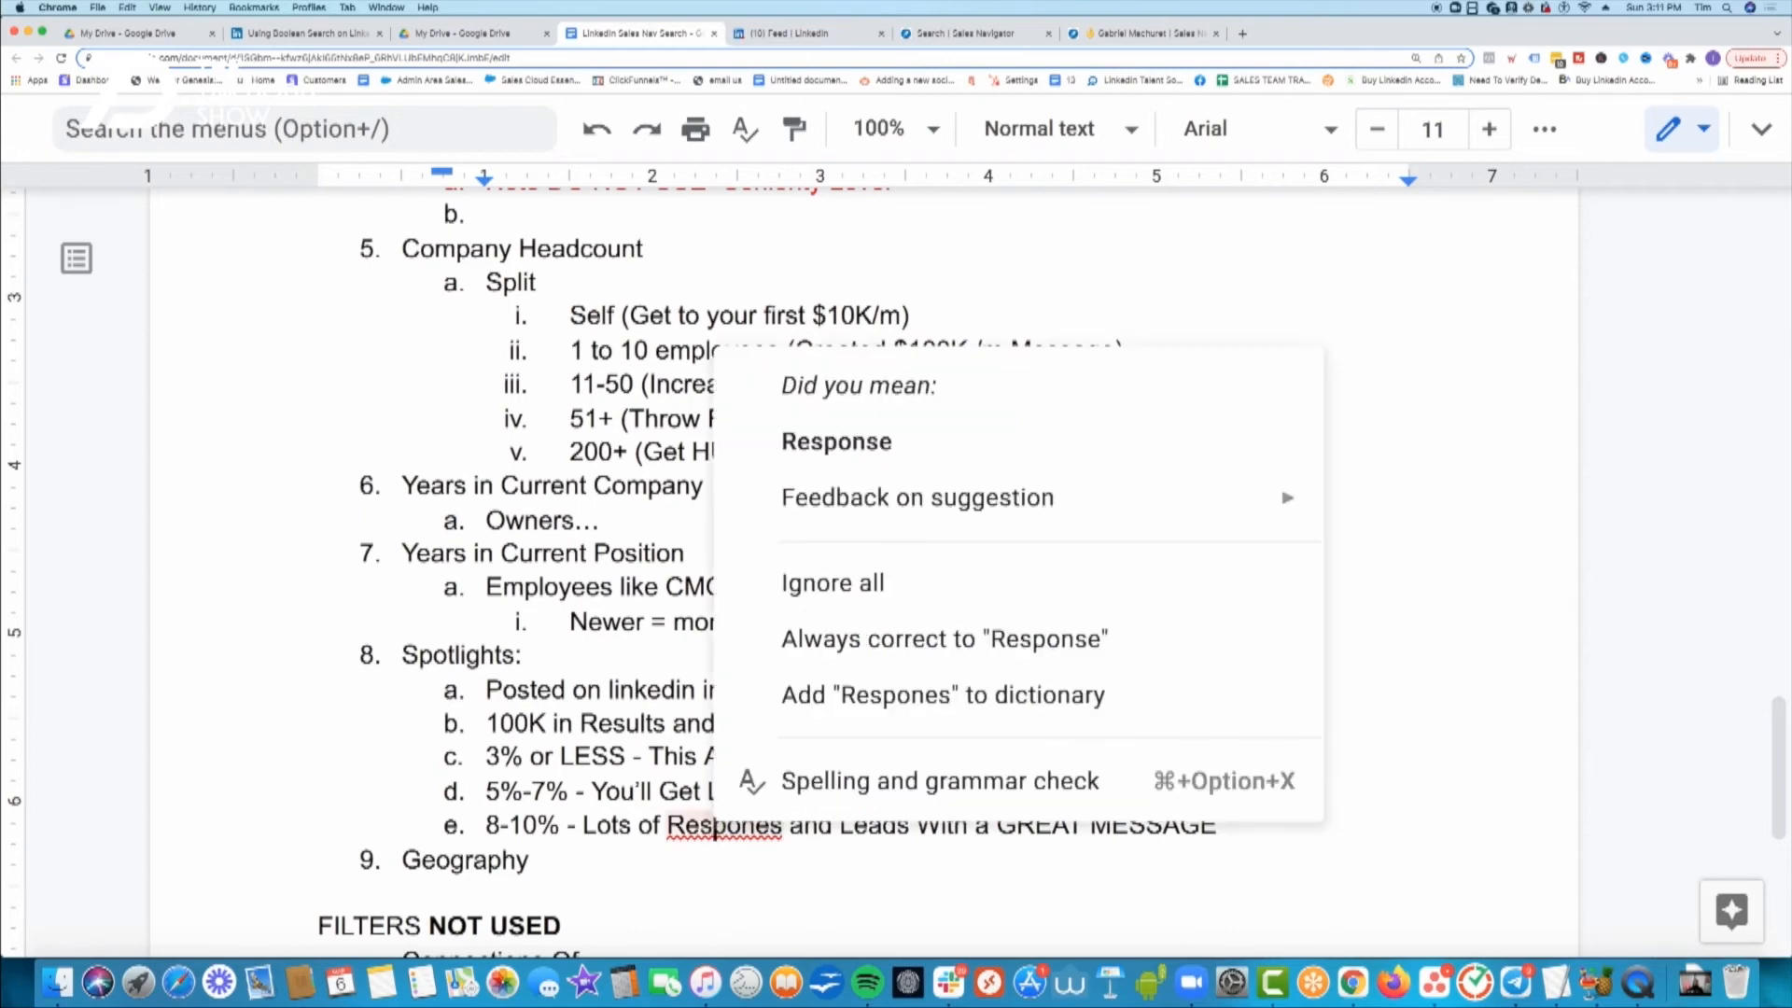
{"action": "left_click", "coordinate": [813, 440]}
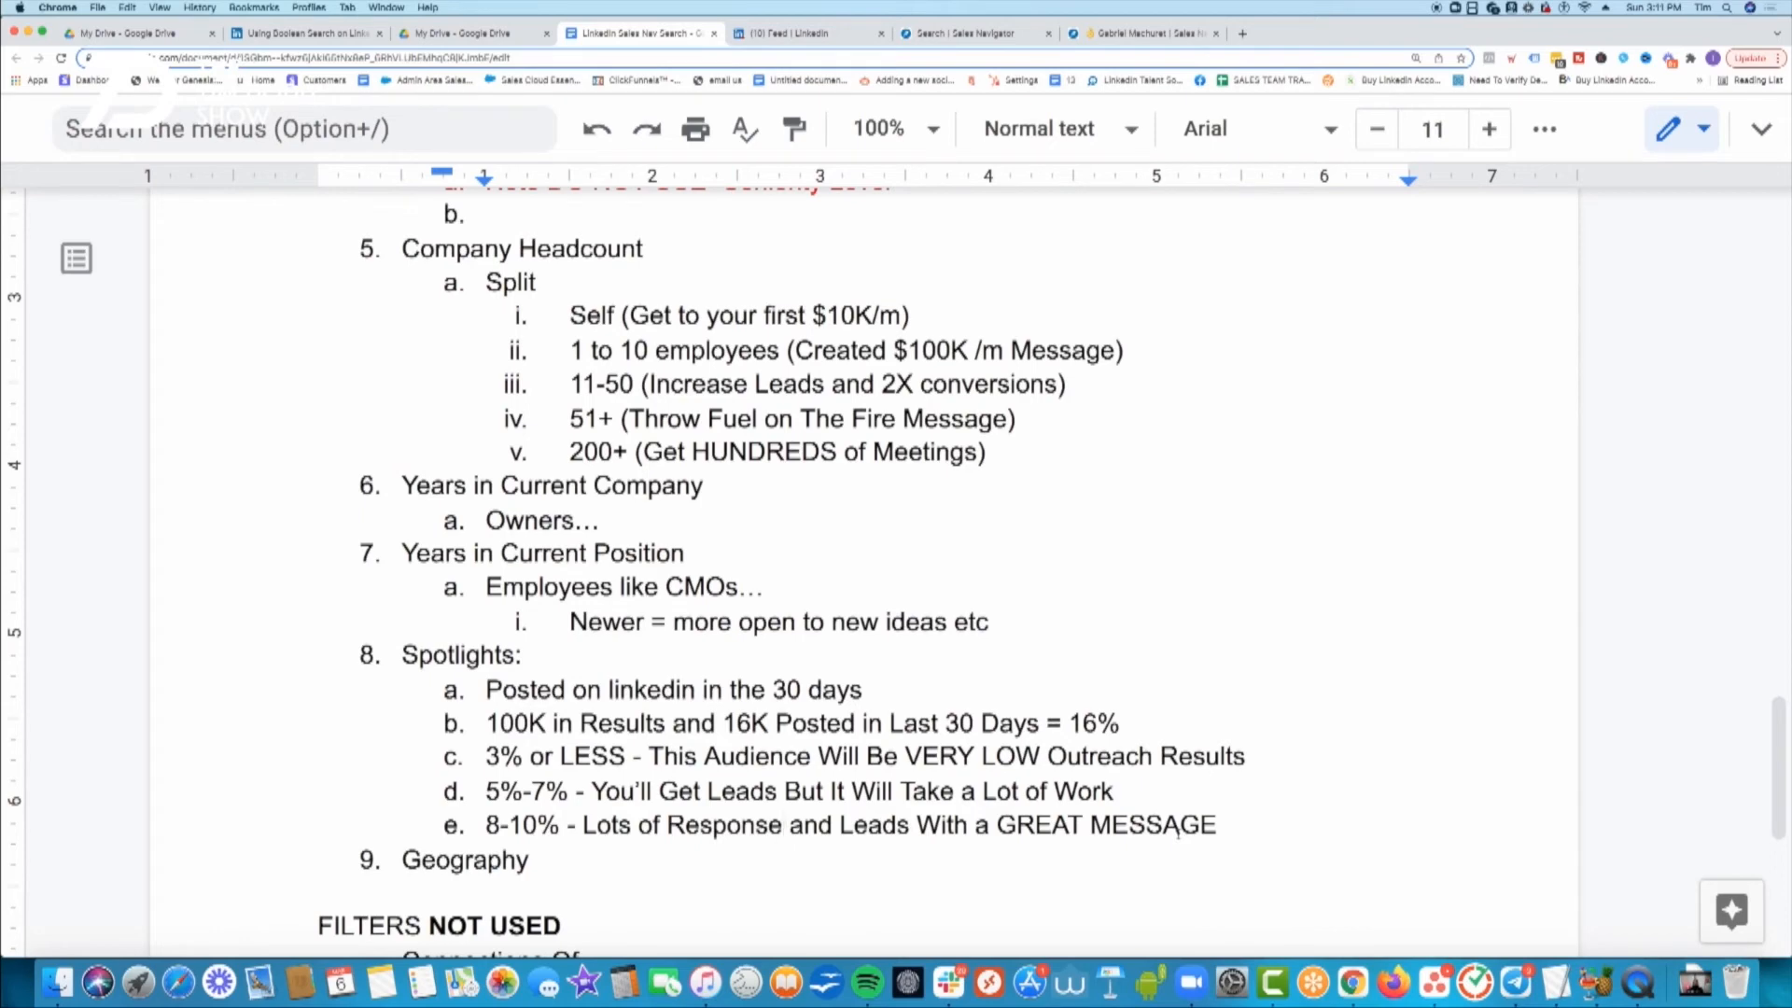
- Add the Spotlights sub-item "10% or MORE = GOLDEN - Very Active… Ton's of Leads"
{"action": "left_click", "coordinate": [1227, 826]}
{"action": "key", "text": "Return"}
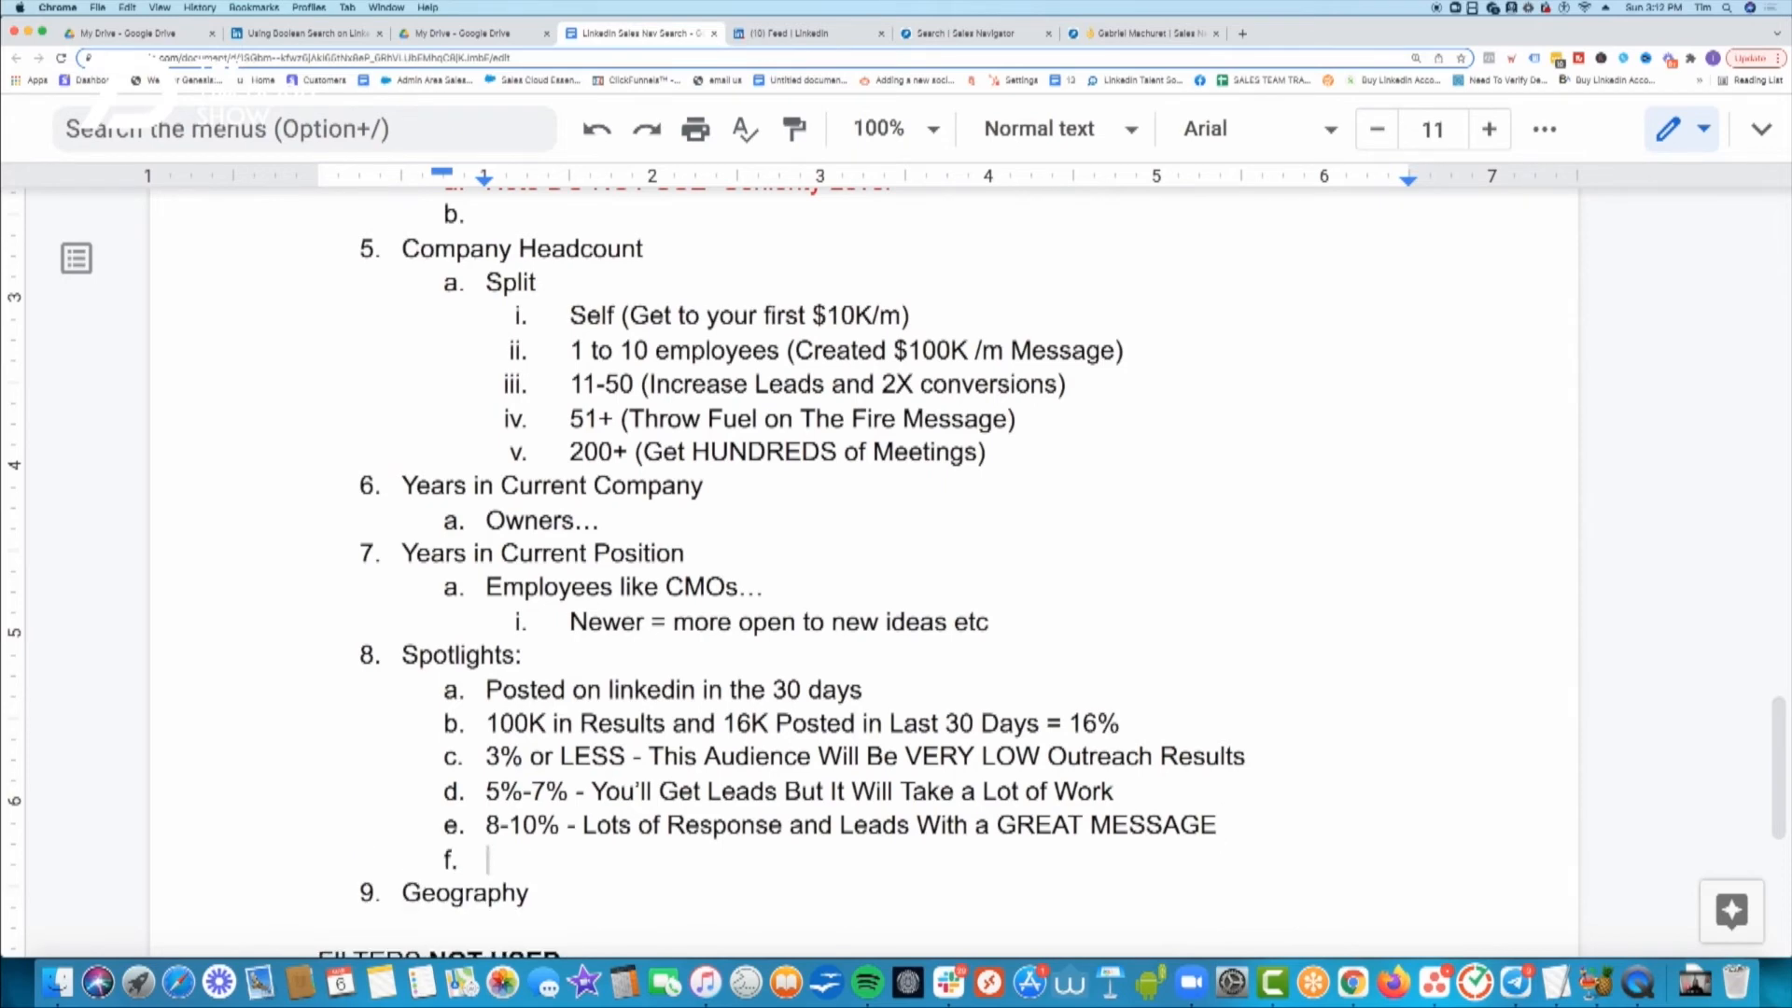
{"action": "type", "text": "10% or MORE"}
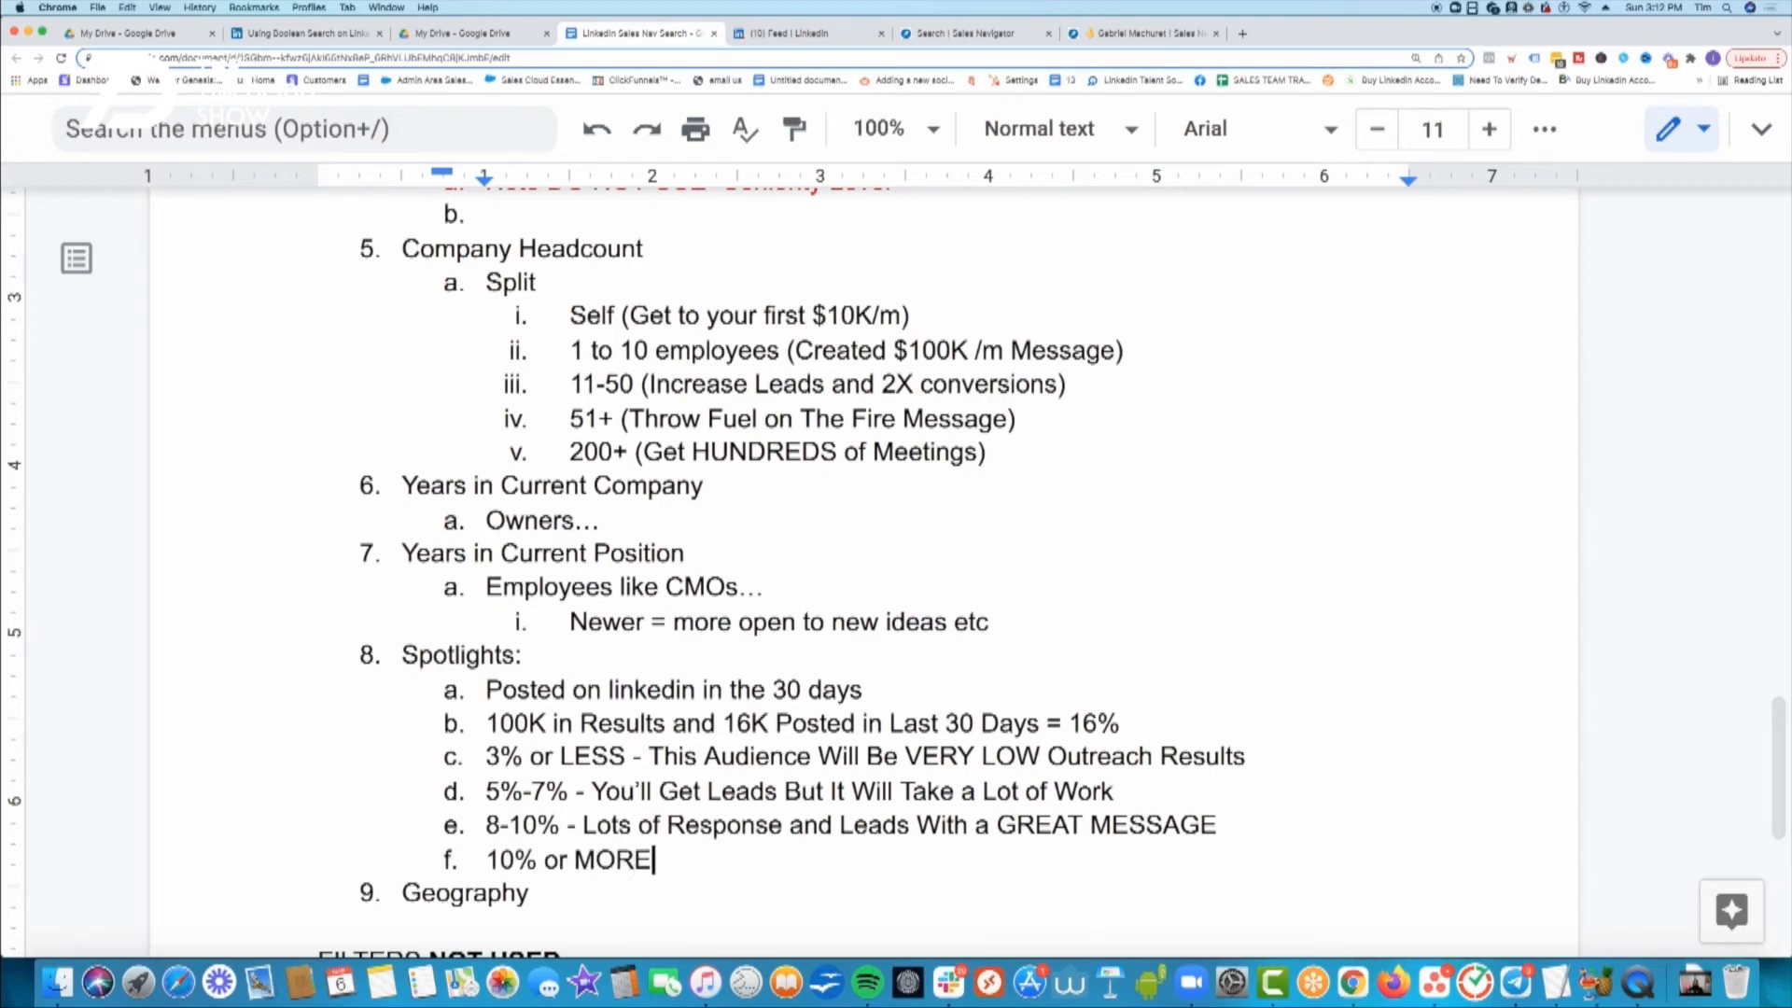
{"action": "type", "text": " = GOLDER"}
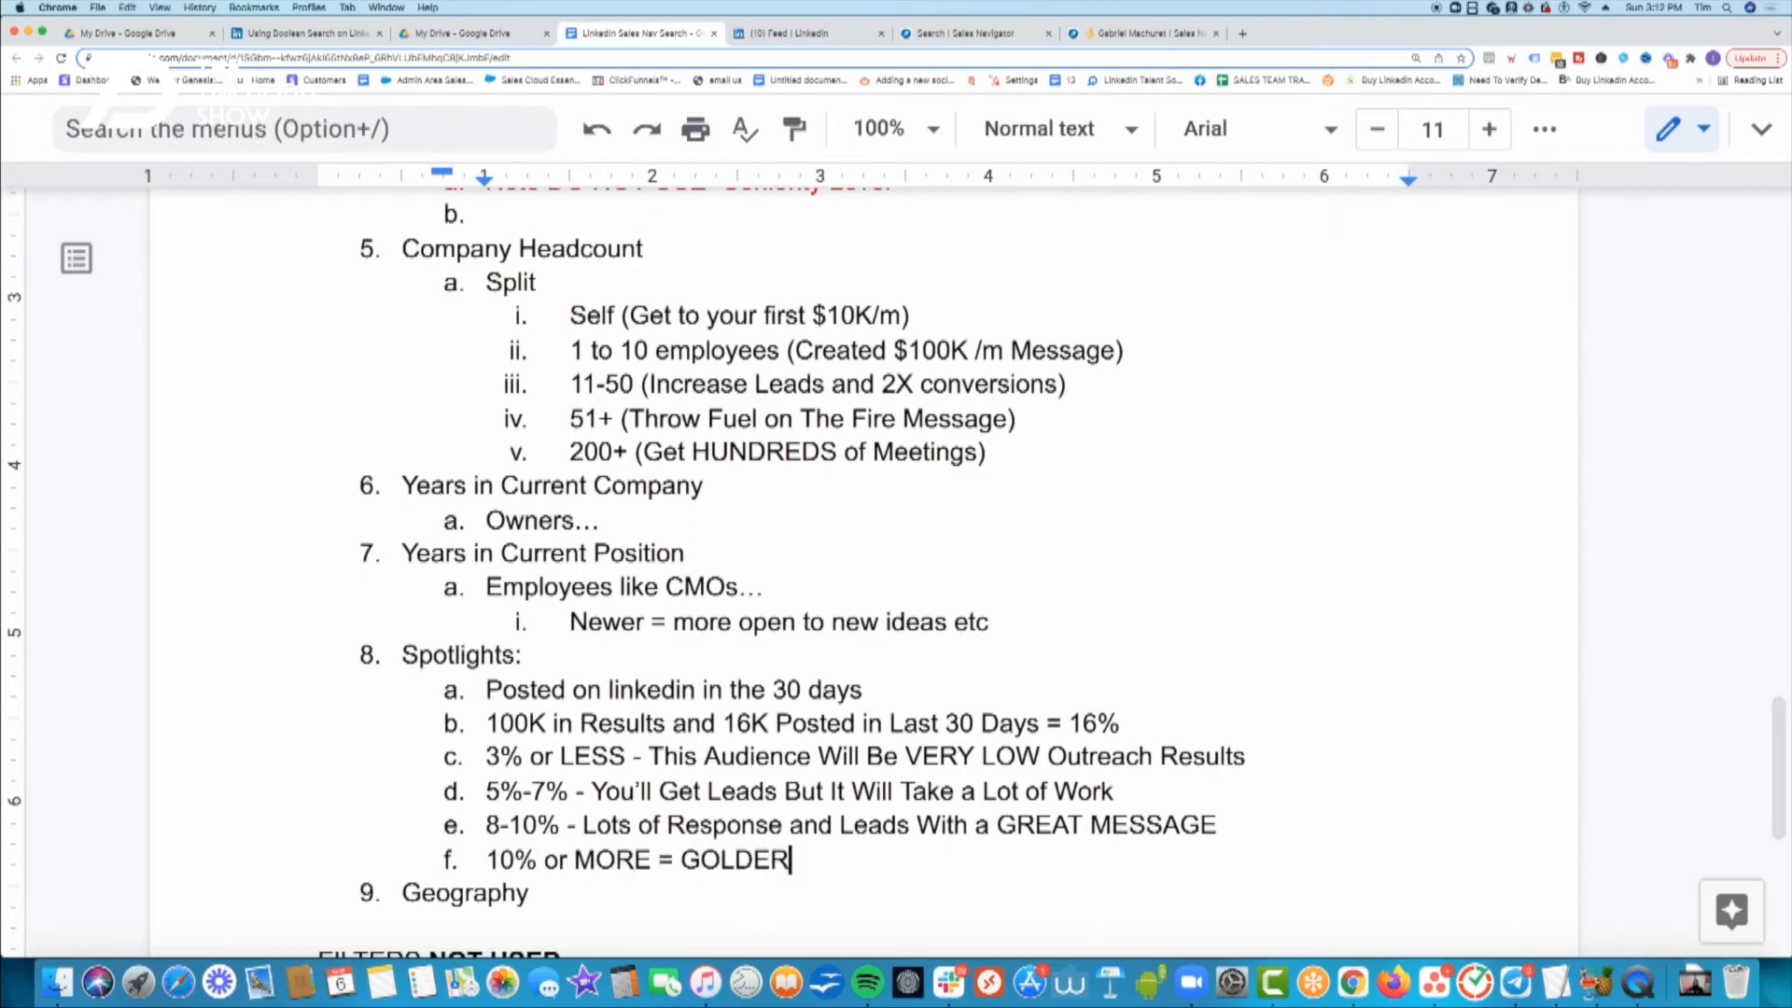
{"action": "key", "text": "BackSpace"}
{"action": "type", "text": "N - Very Active"}
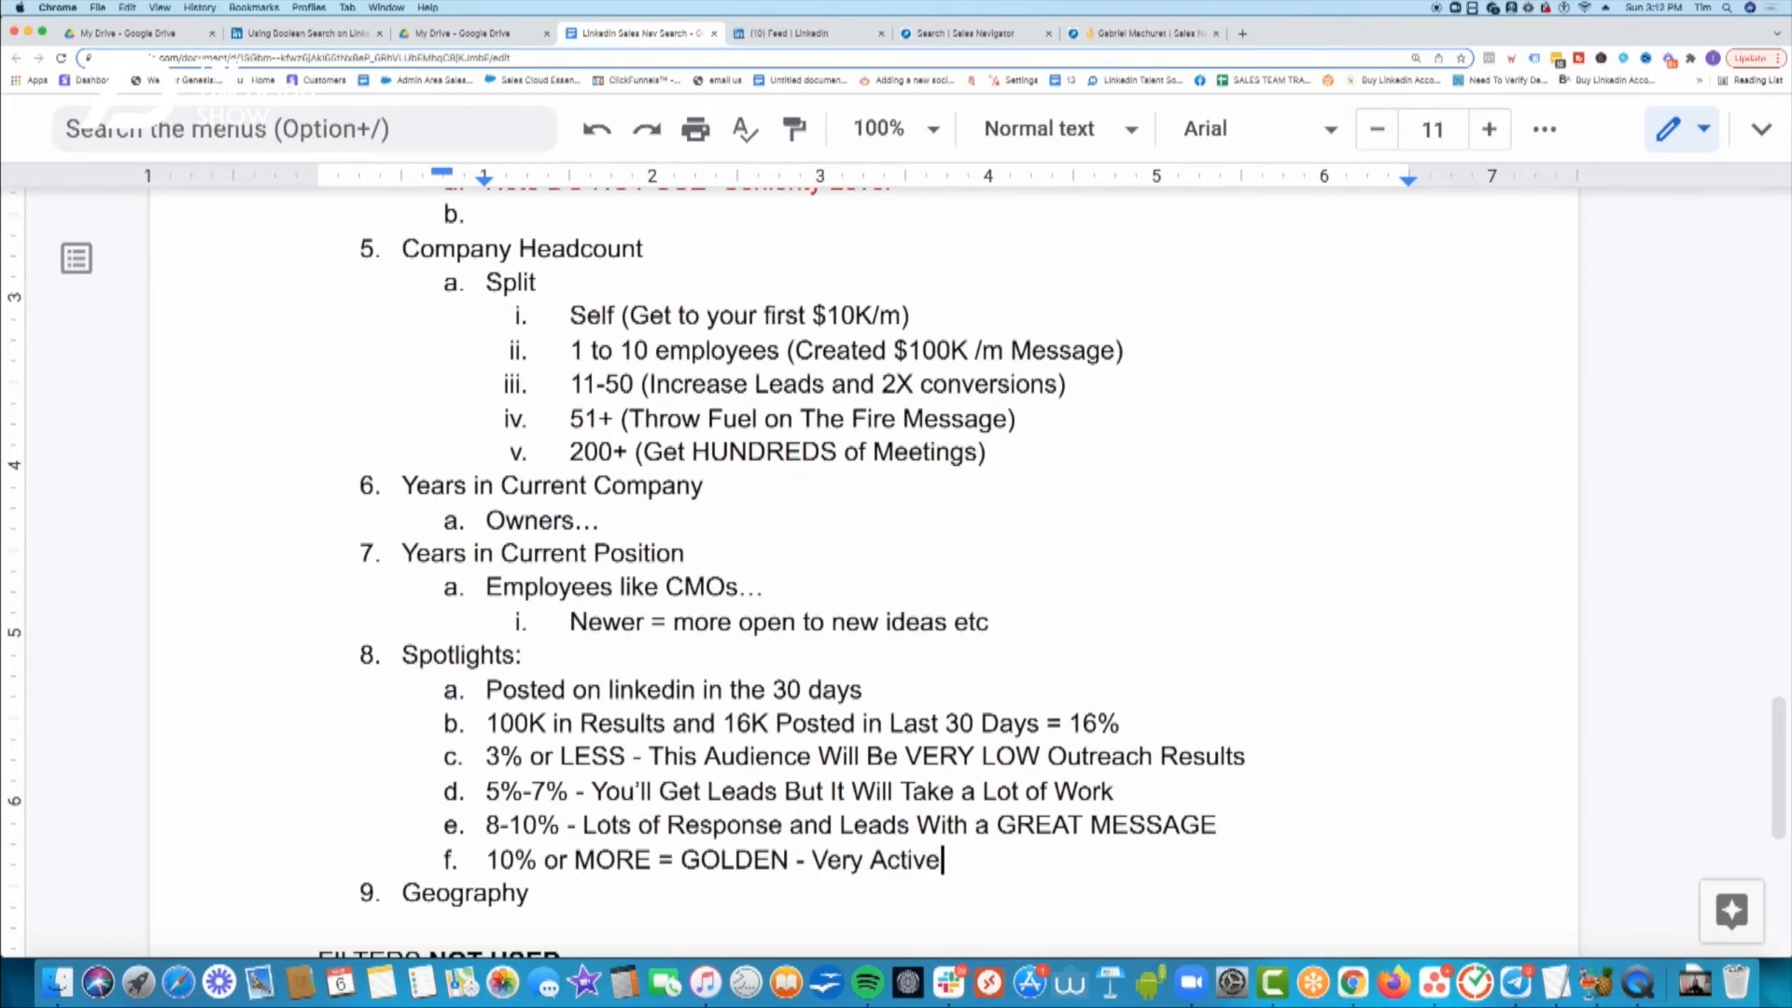
{"action": "type", "text": "... Ton's of "}
{"action": "type", "text": "Leads"}
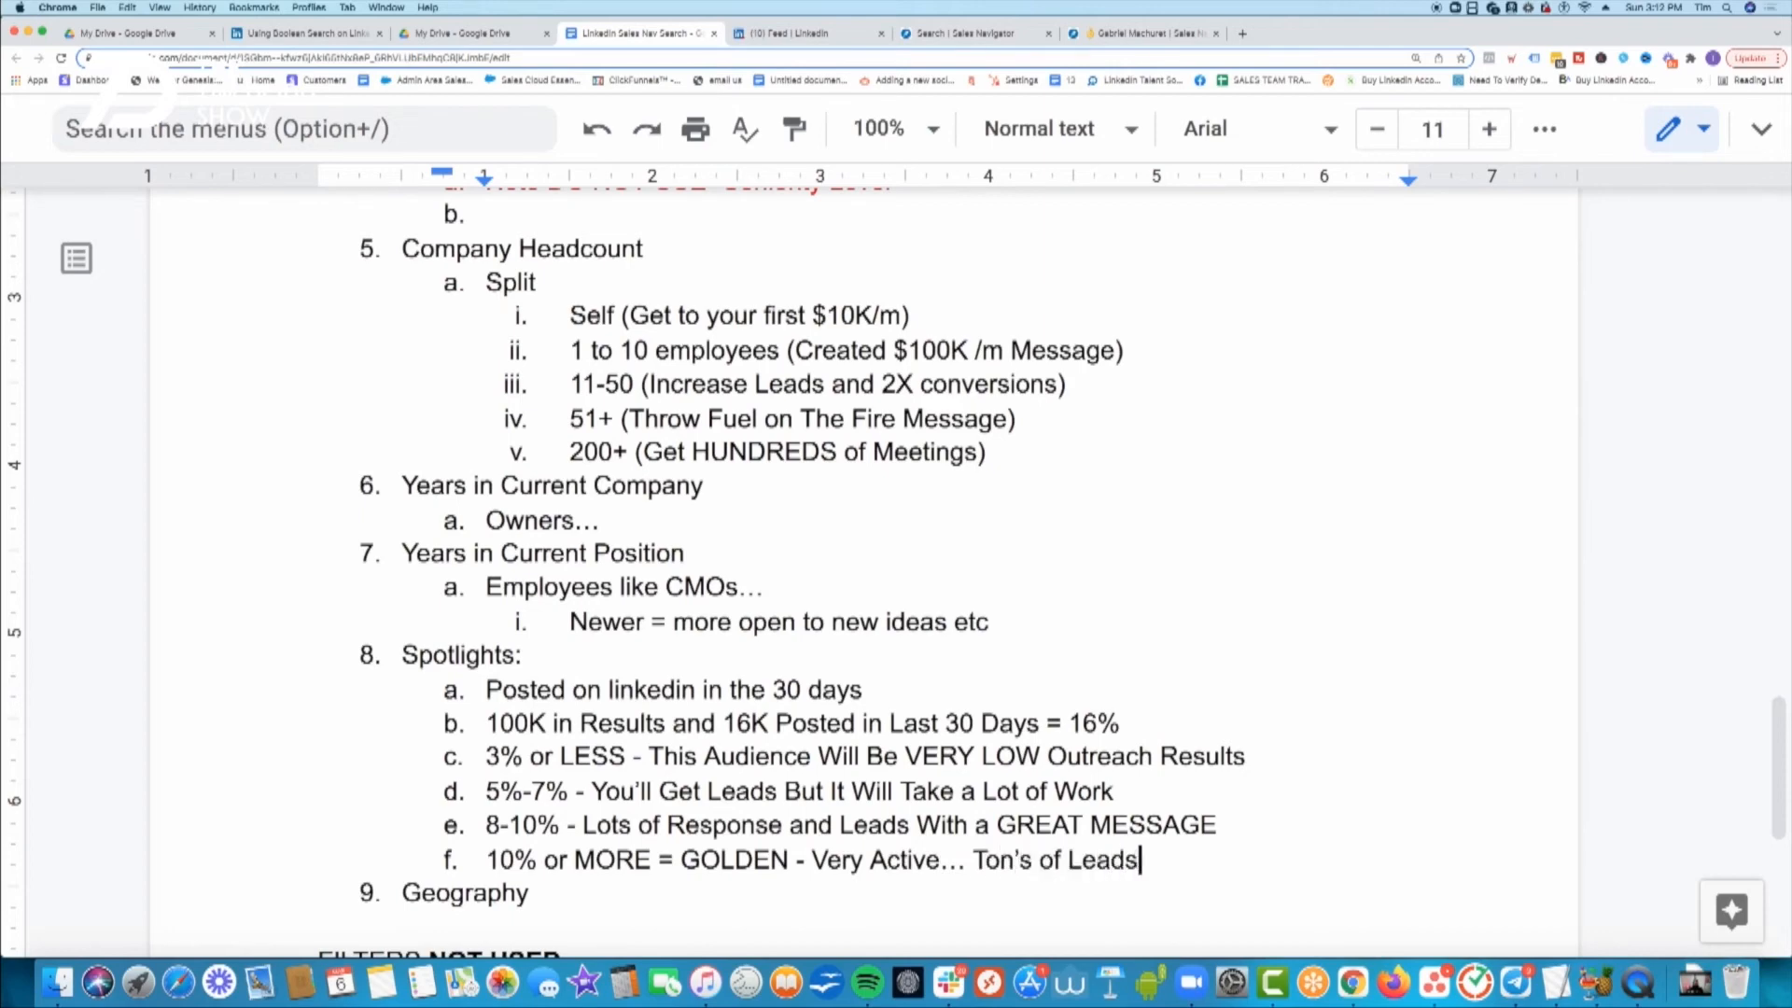
- Switch to Sales Navigator, check the total result count, and apply the Posted on linkedin in 30 days spotlight filter
{"action": "left_click", "coordinate": [1005, 36]}
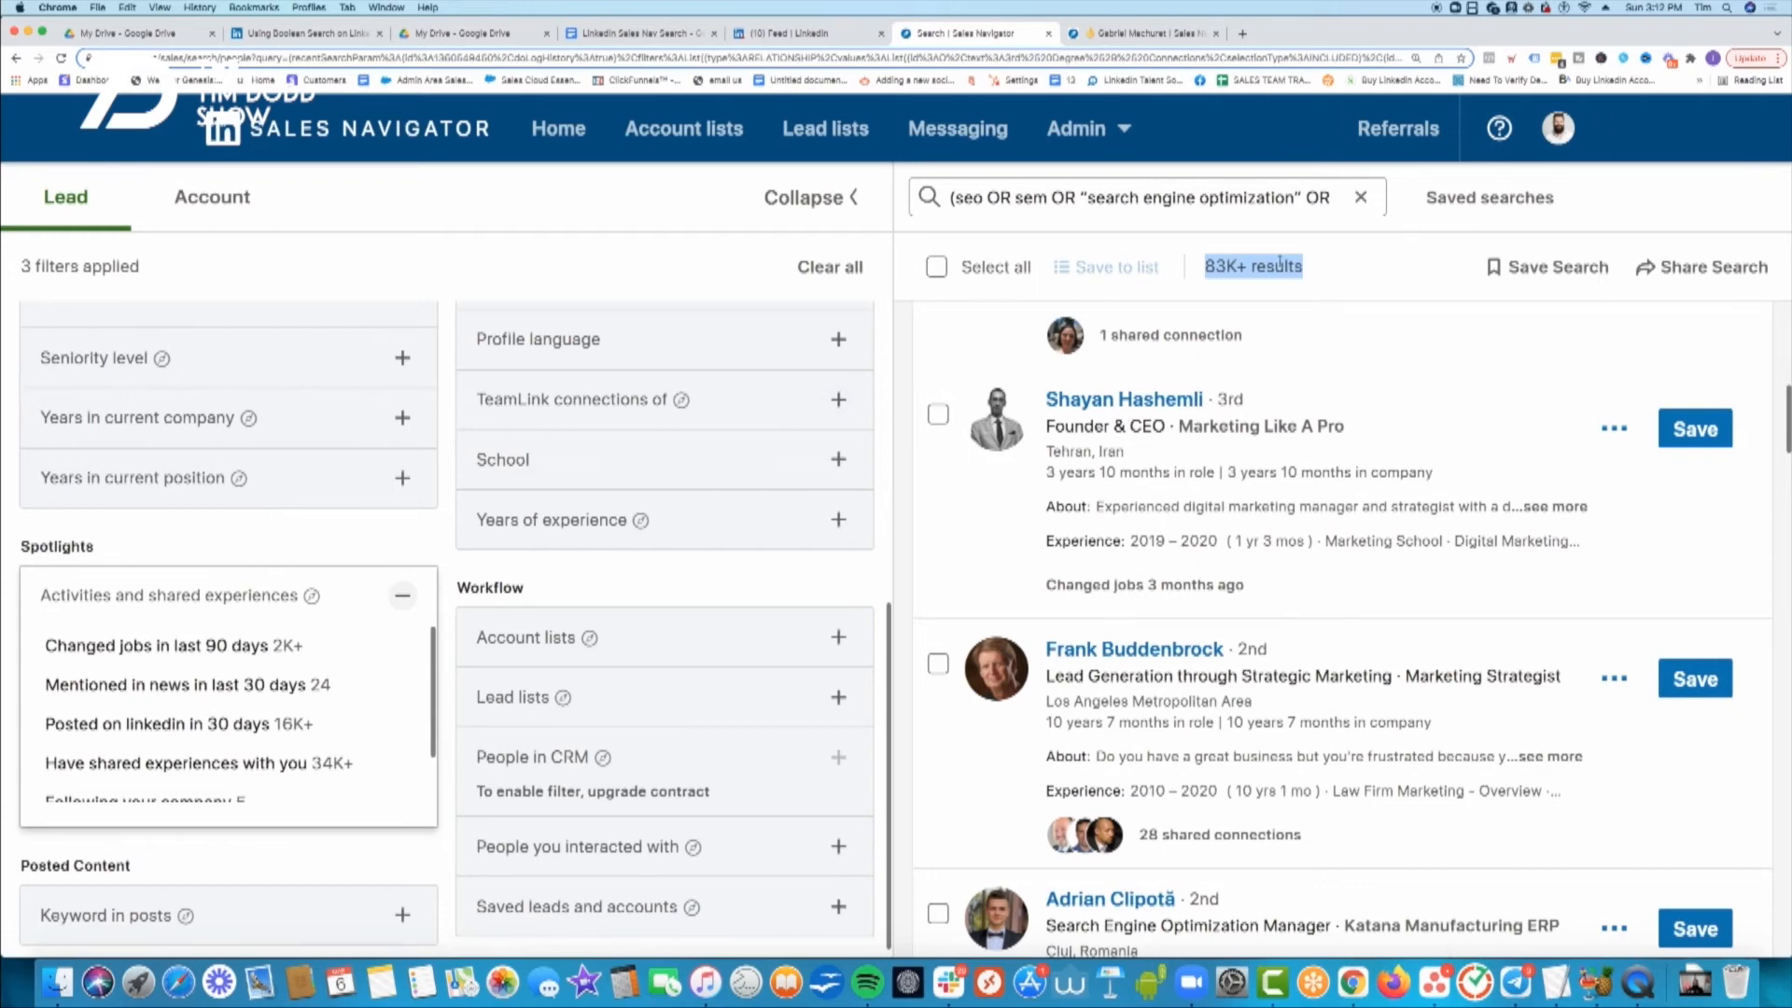
{"action": "left_click", "coordinate": [1310, 268]}
{"action": "left_click_drag", "start_coordinate": [1312, 267], "coordinate": [1185, 272]}
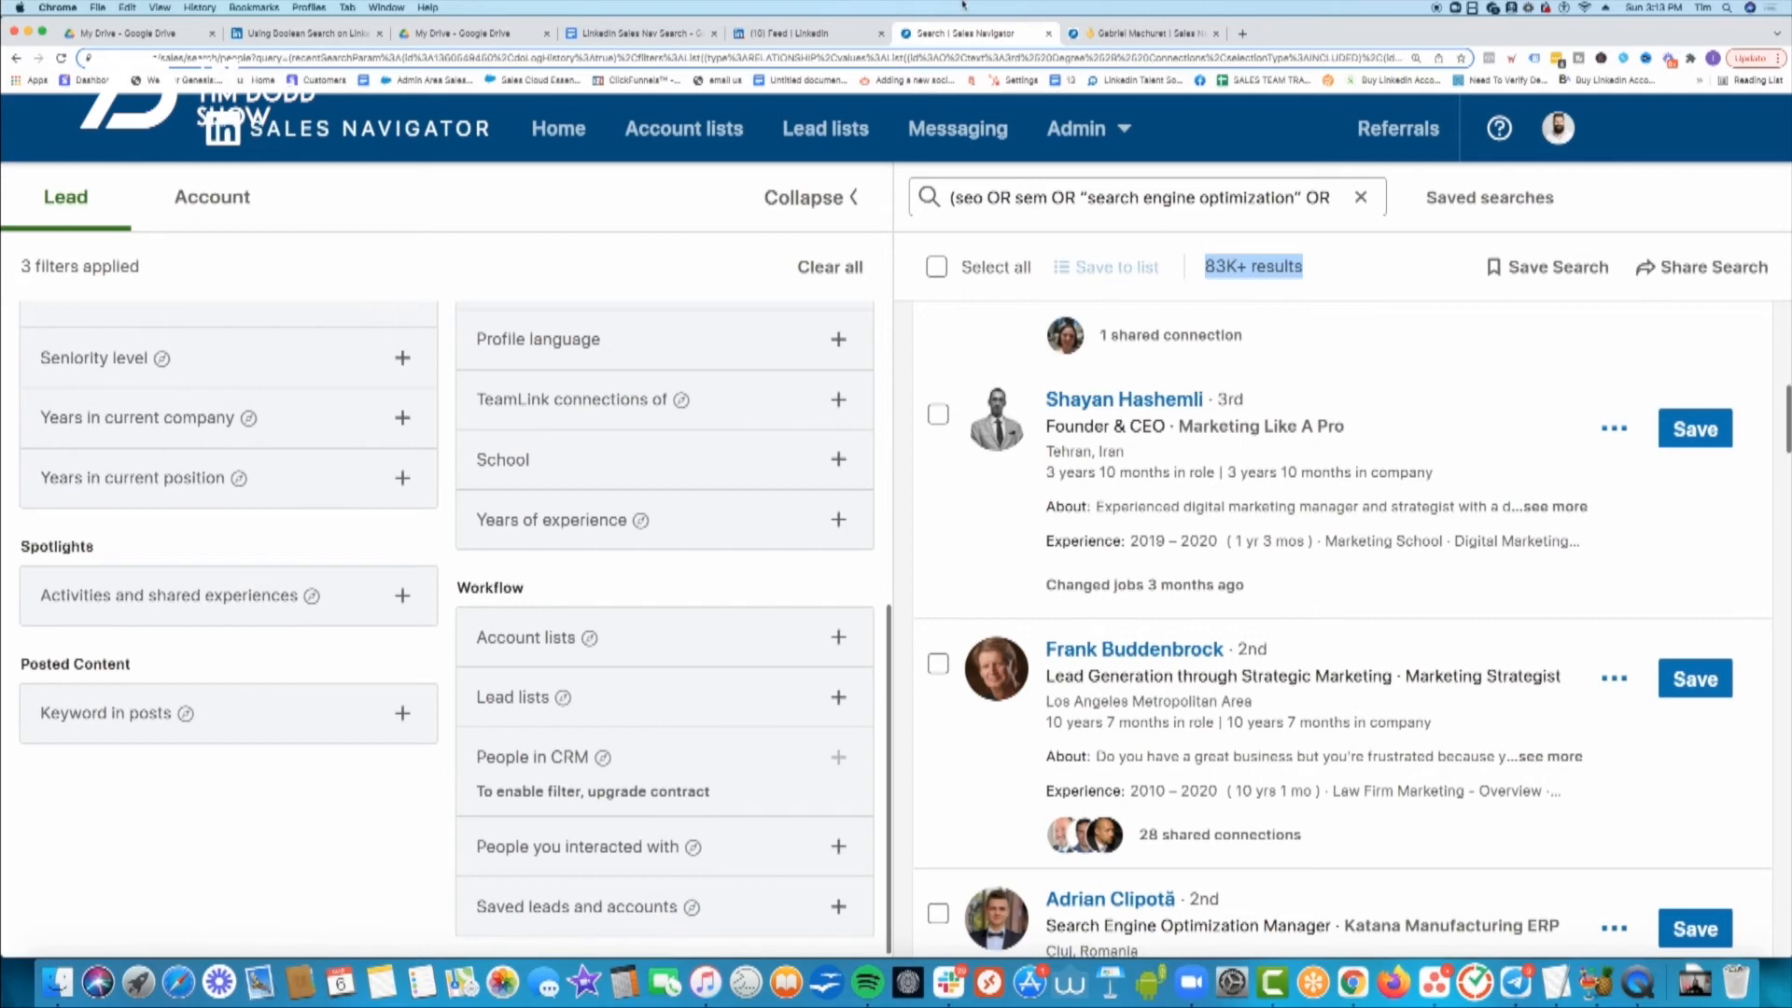
{"action": "left_click", "coordinate": [407, 595]}
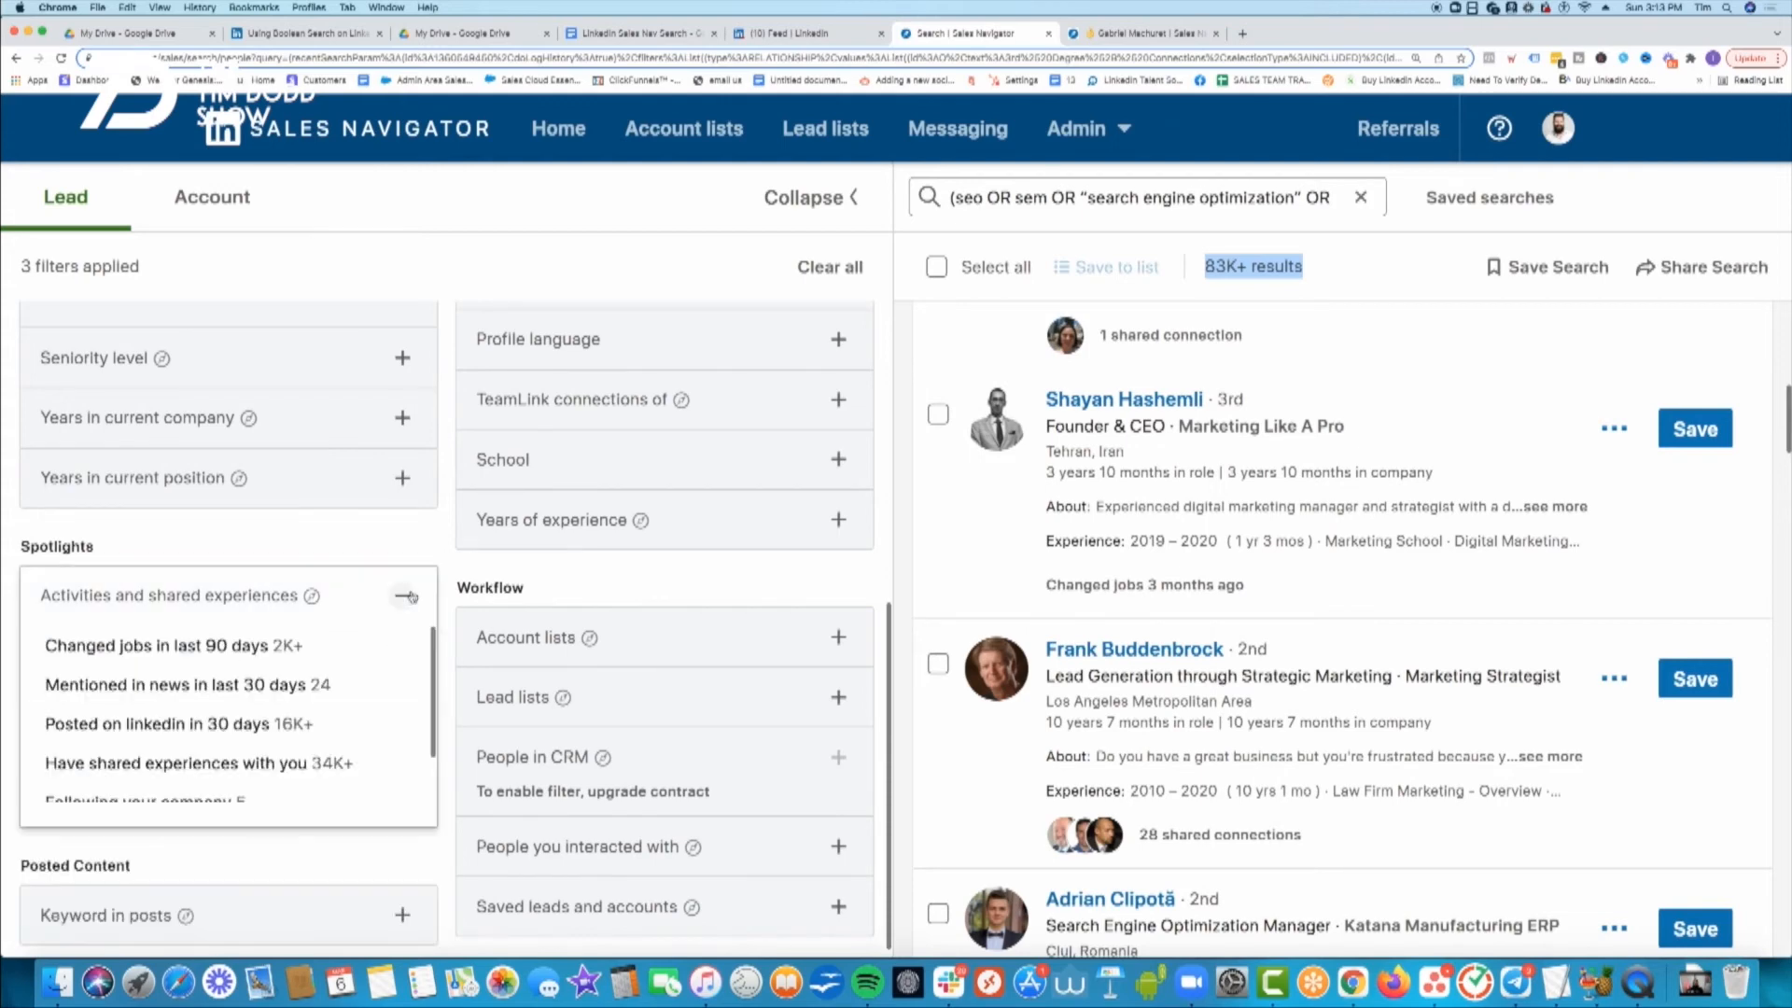
{"action": "left_click", "coordinate": [285, 727]}
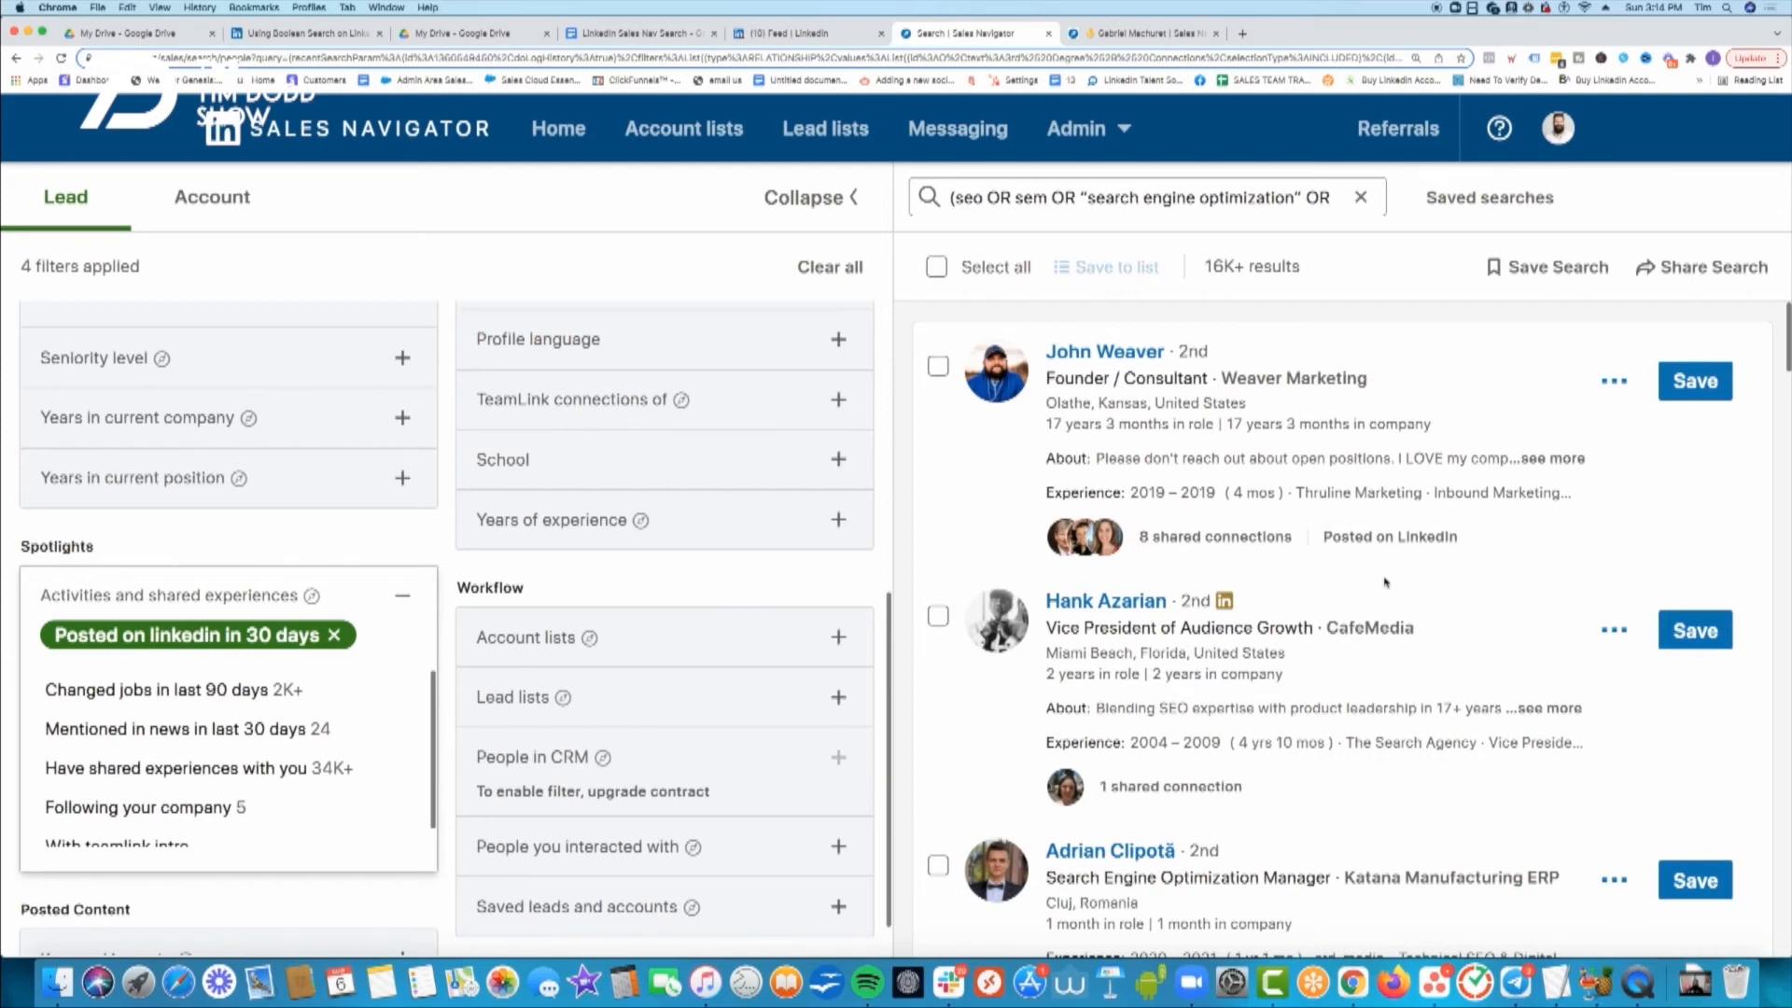
- Check the Geography item and the FILTERS NOT USED section in the Google Docs notes, and return to Sales Navigator
{"action": "left_click", "coordinate": [668, 39]}
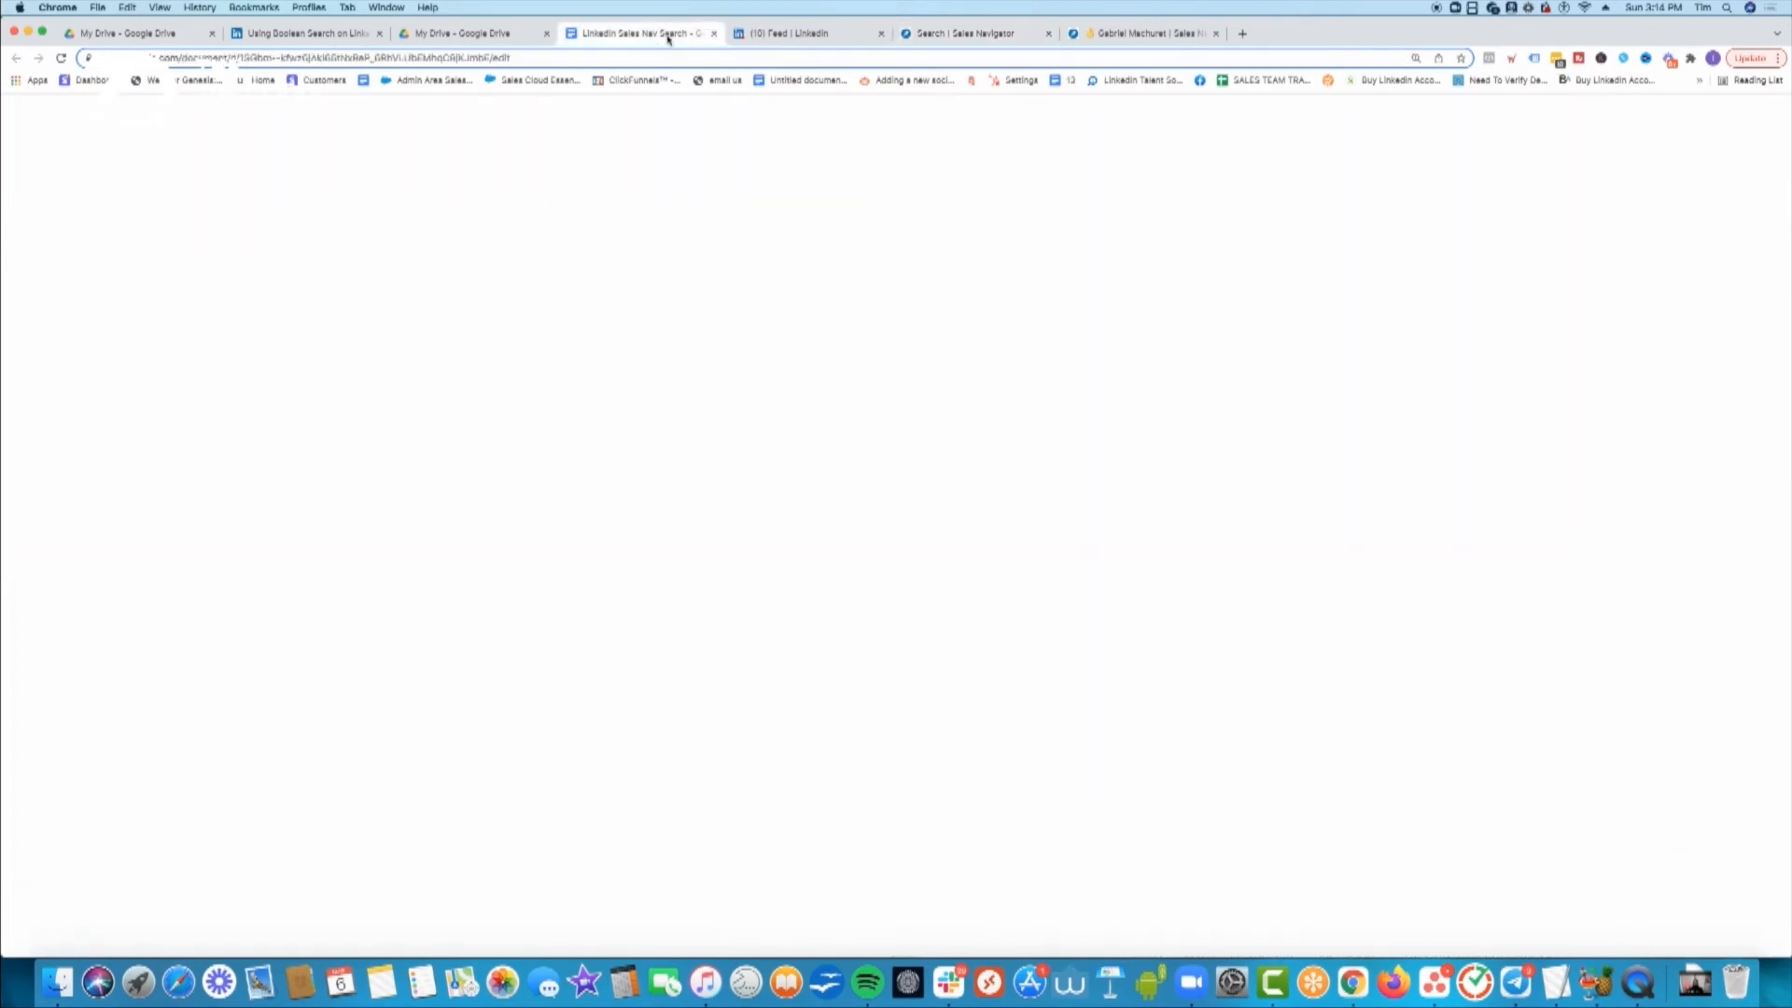
{"action": "scroll", "coordinate": [821, 560], "scroll_direction": "down", "scroll_amount": 3}
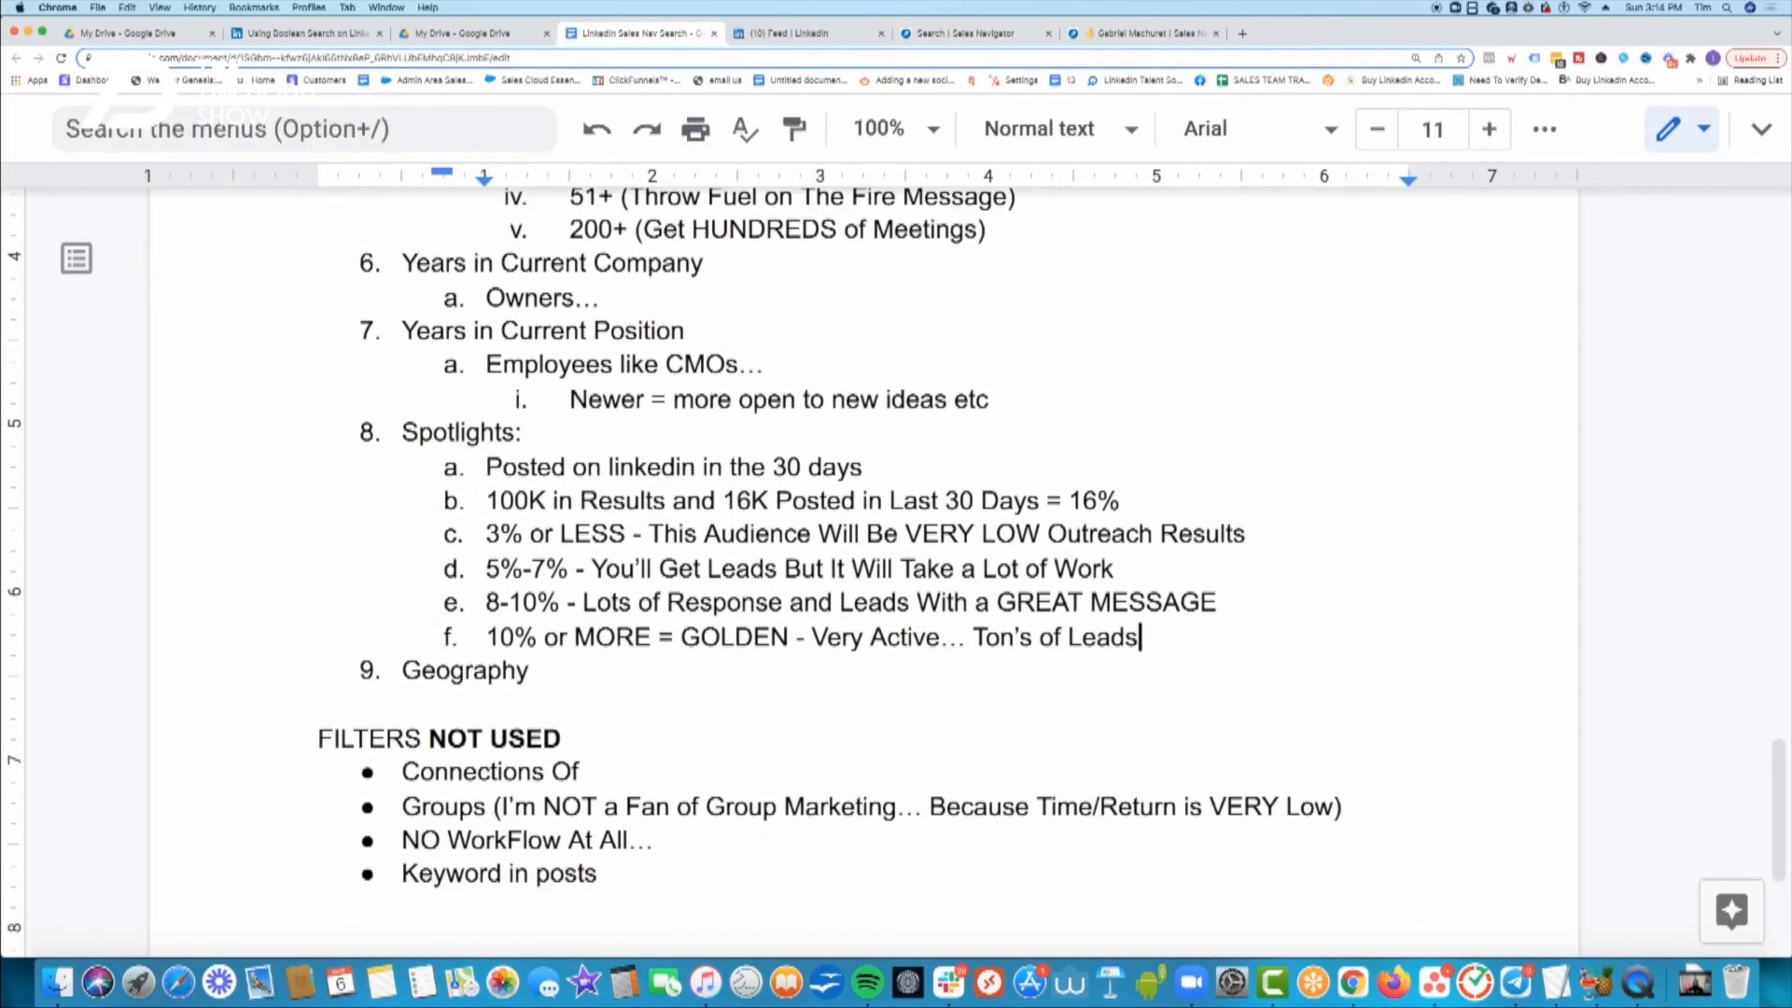
{"action": "left_click", "coordinate": [954, 37]}
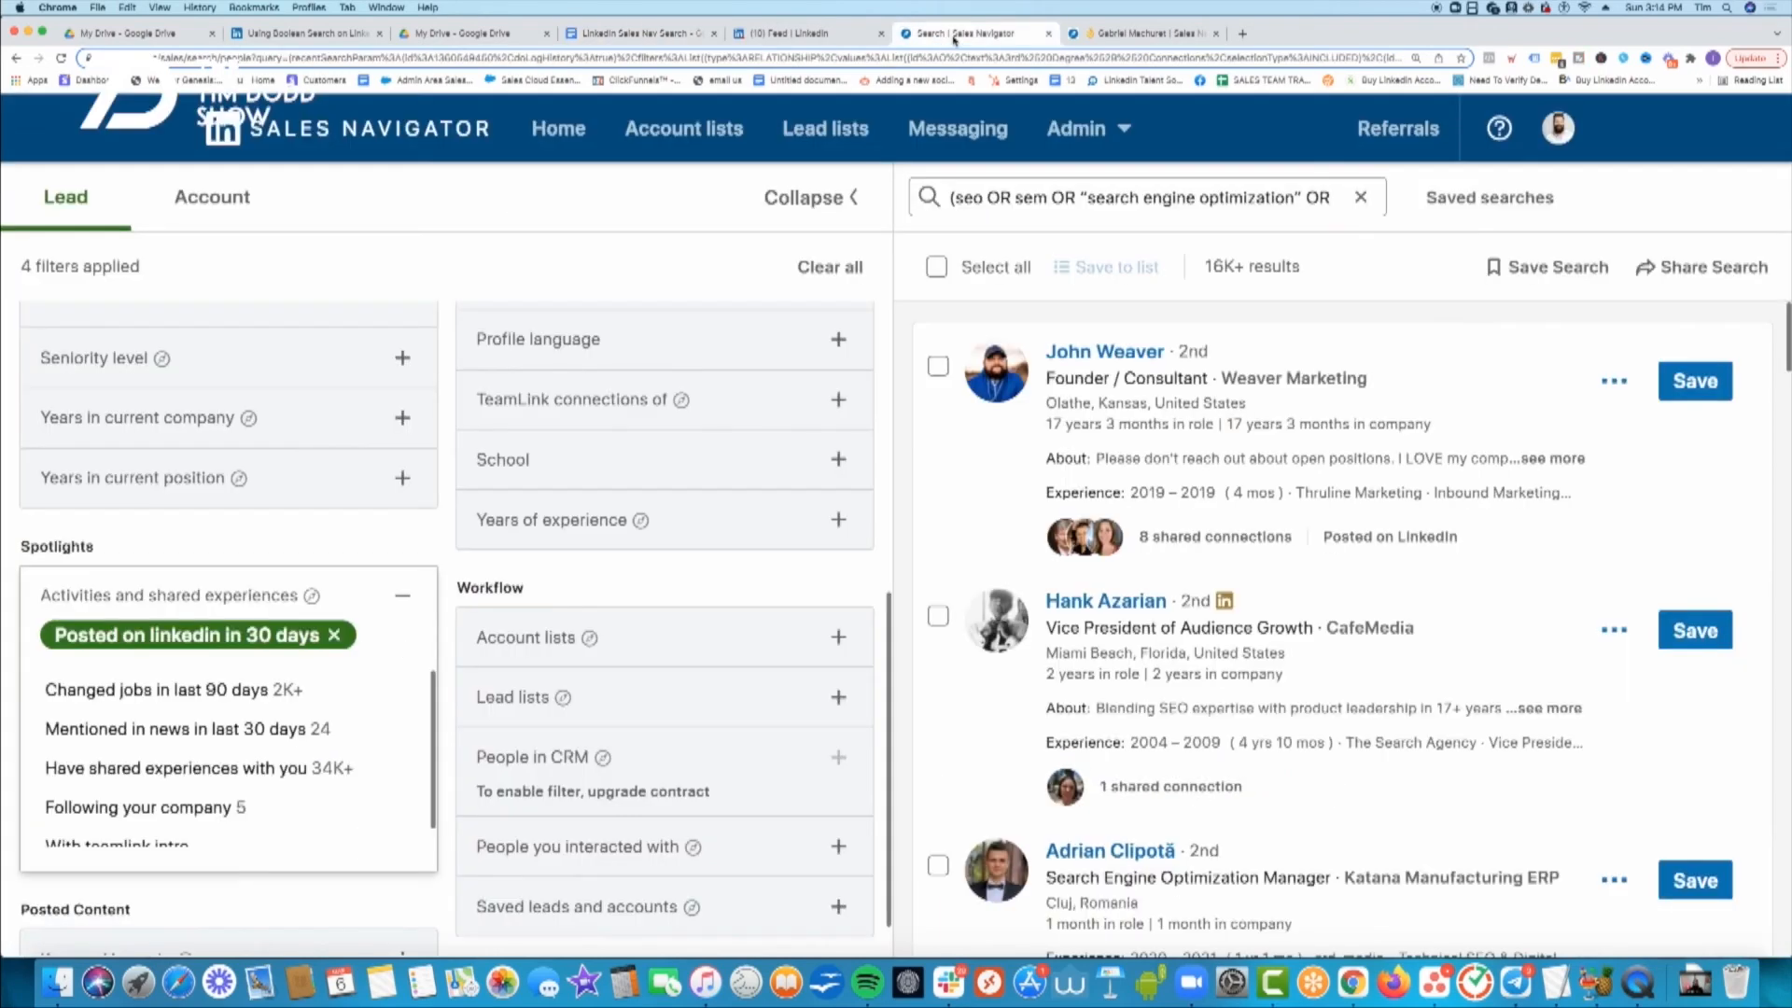
- Copy the URL of the current Sales Navigator search and switch to the Google Docs notes
{"action": "left_click", "coordinate": [775, 58]}
{"action": "right_click", "coordinate": [776, 60]}
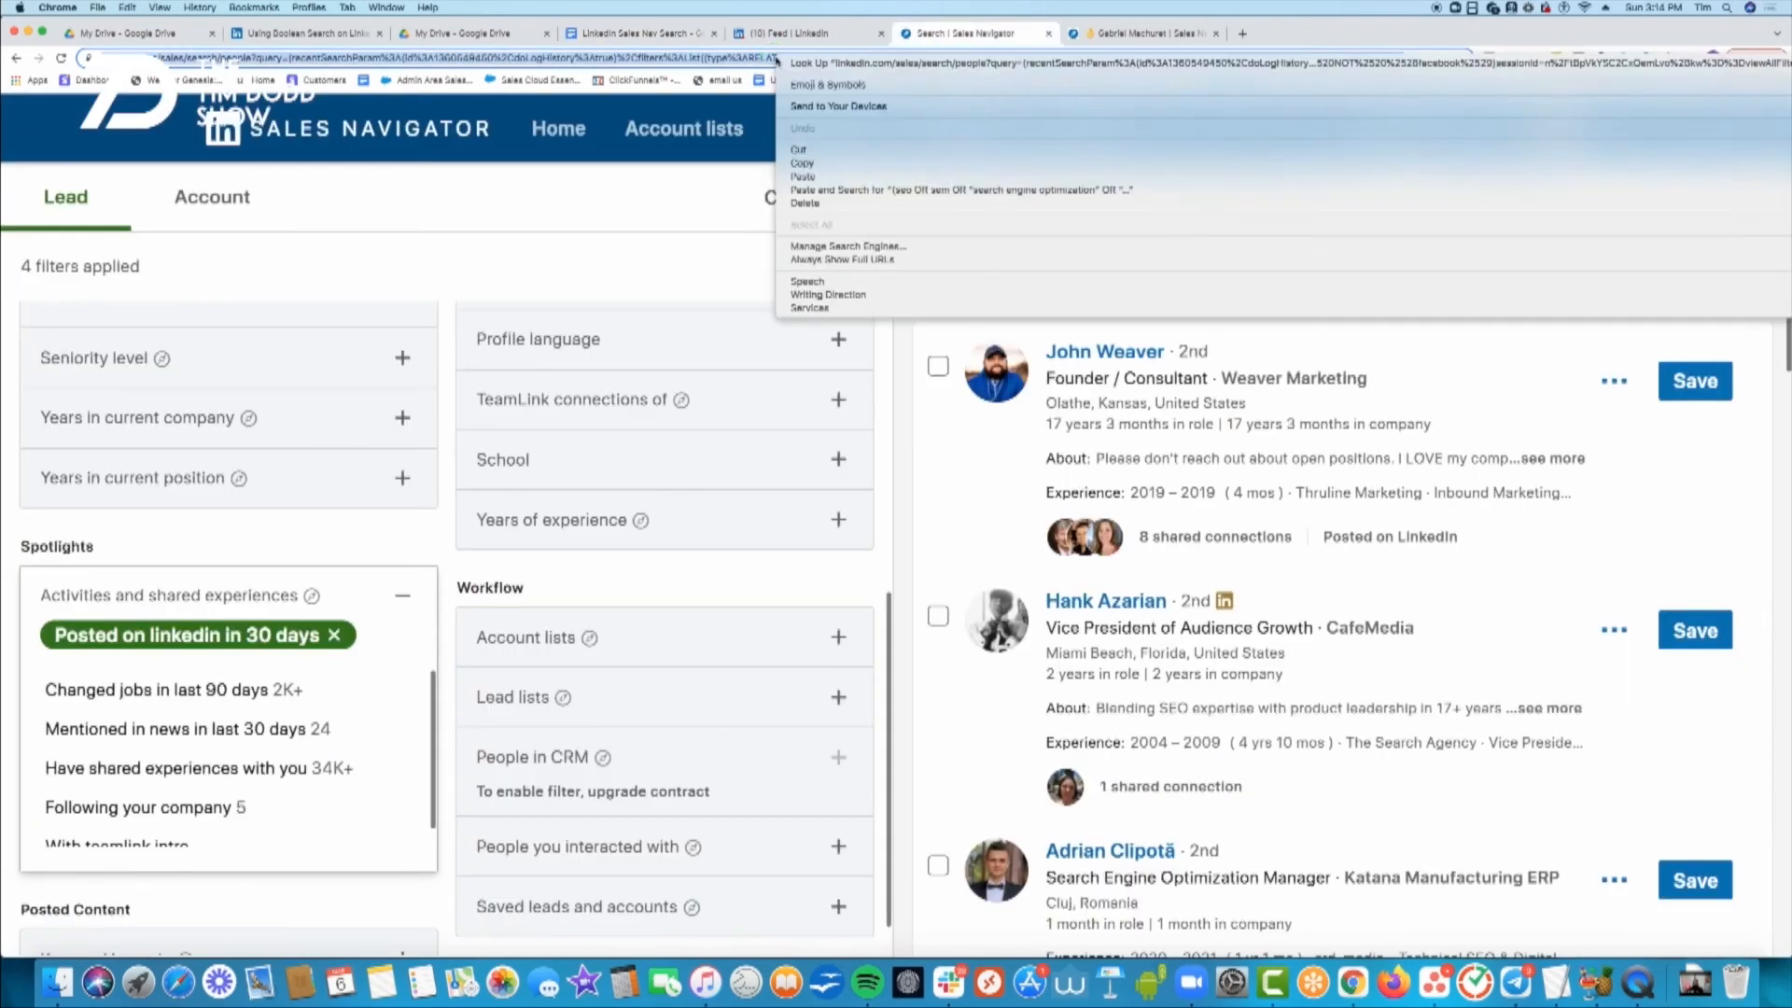
{"action": "left_click", "coordinate": [815, 167]}
{"action": "left_click", "coordinate": [656, 37]}
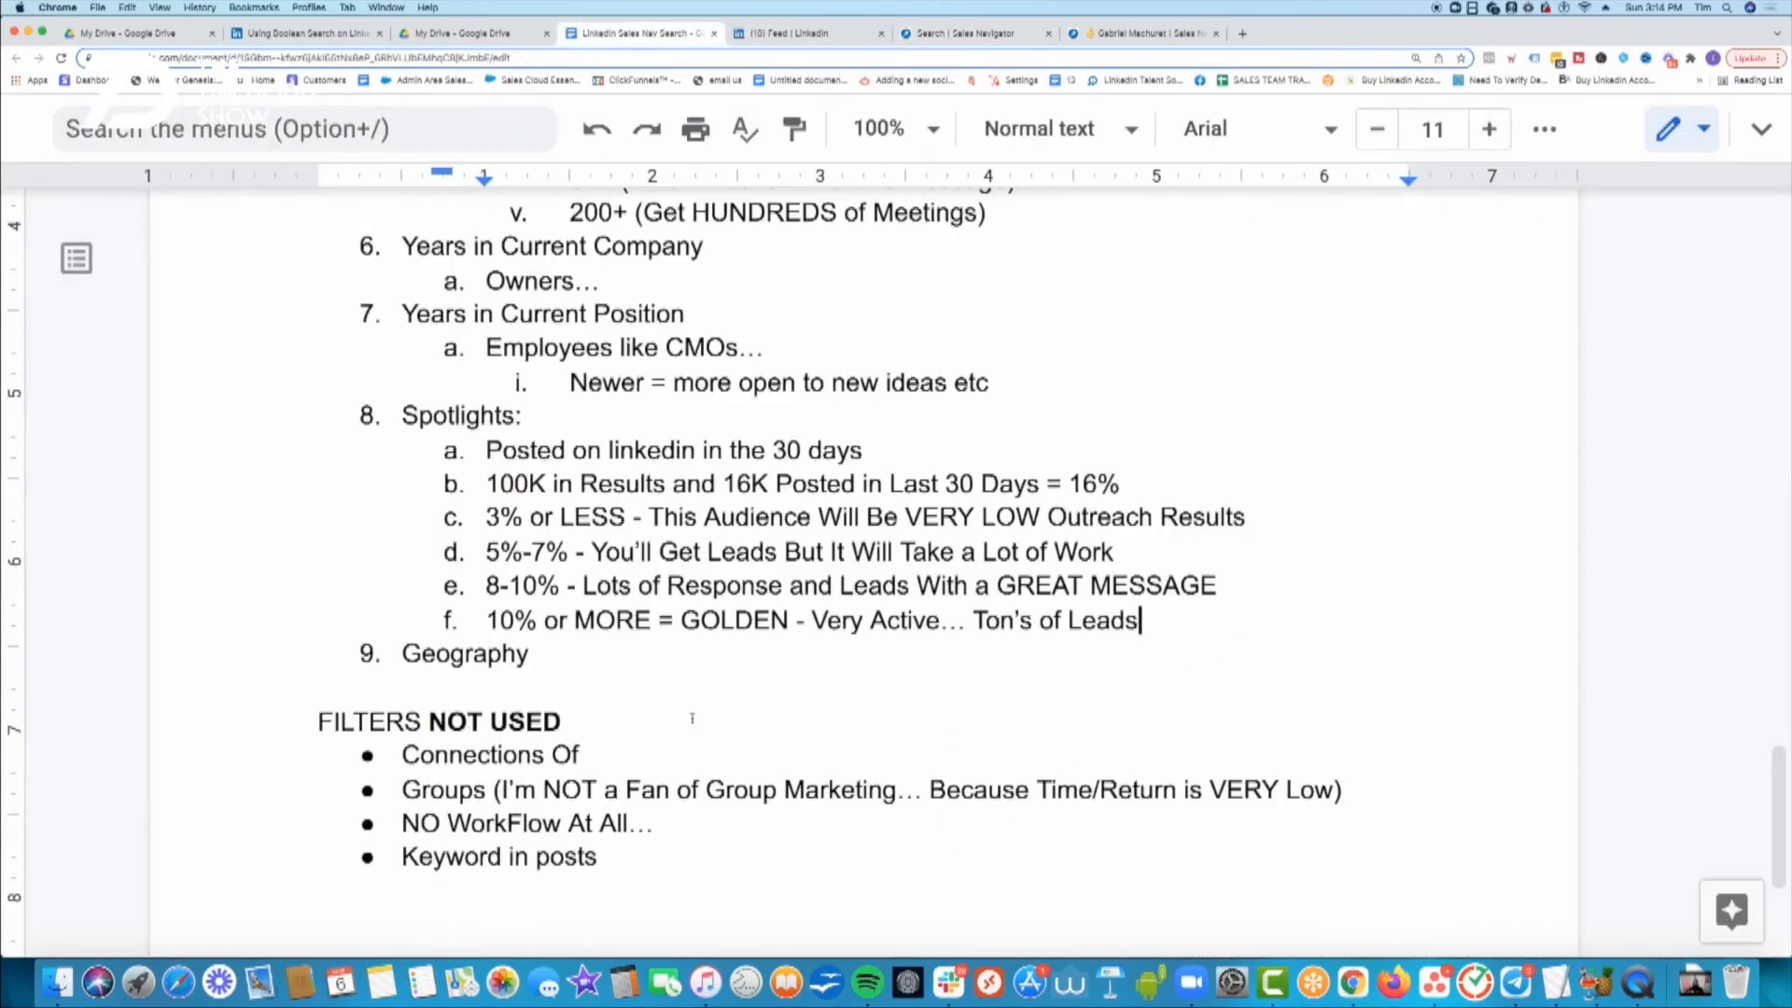
- Add the sub-item "Save a Base Search" under Geography in the notes
{"action": "left_click", "coordinate": [548, 683]}
{"action": "left_click", "coordinate": [608, 643]}
{"action": "key", "text": "Return"}
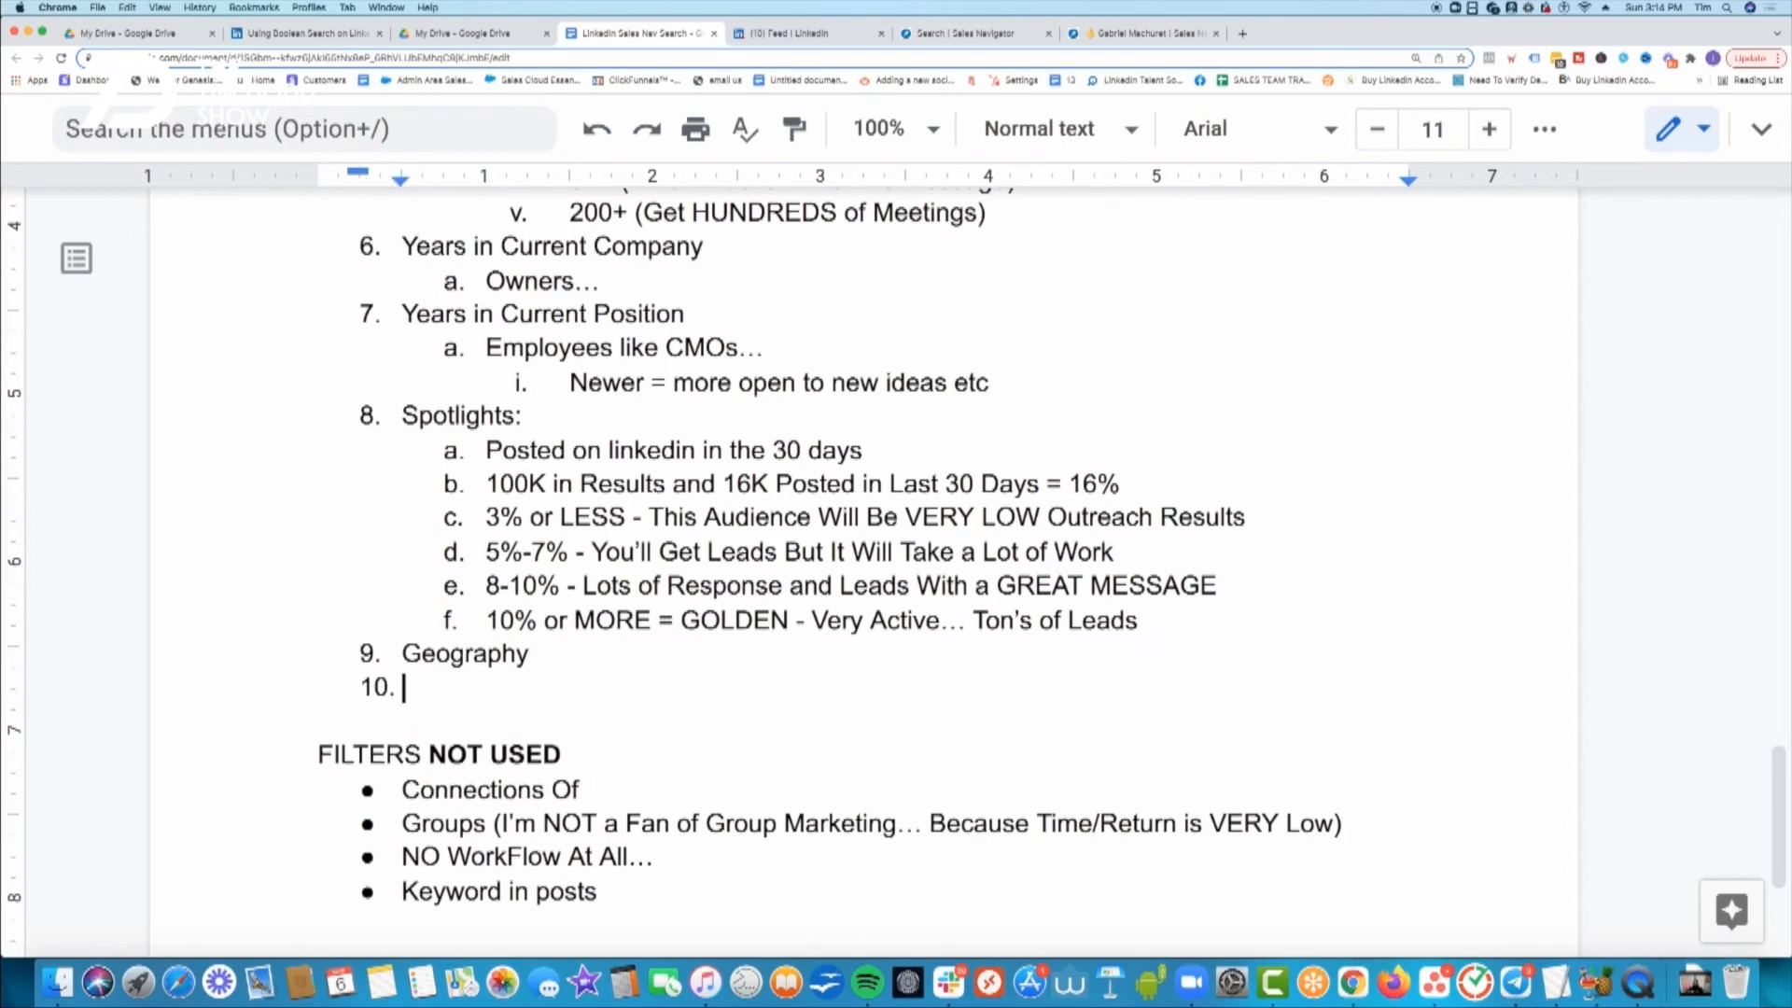
{"action": "key", "text": "Tab"}
{"action": "type", "text": "Save a B"}
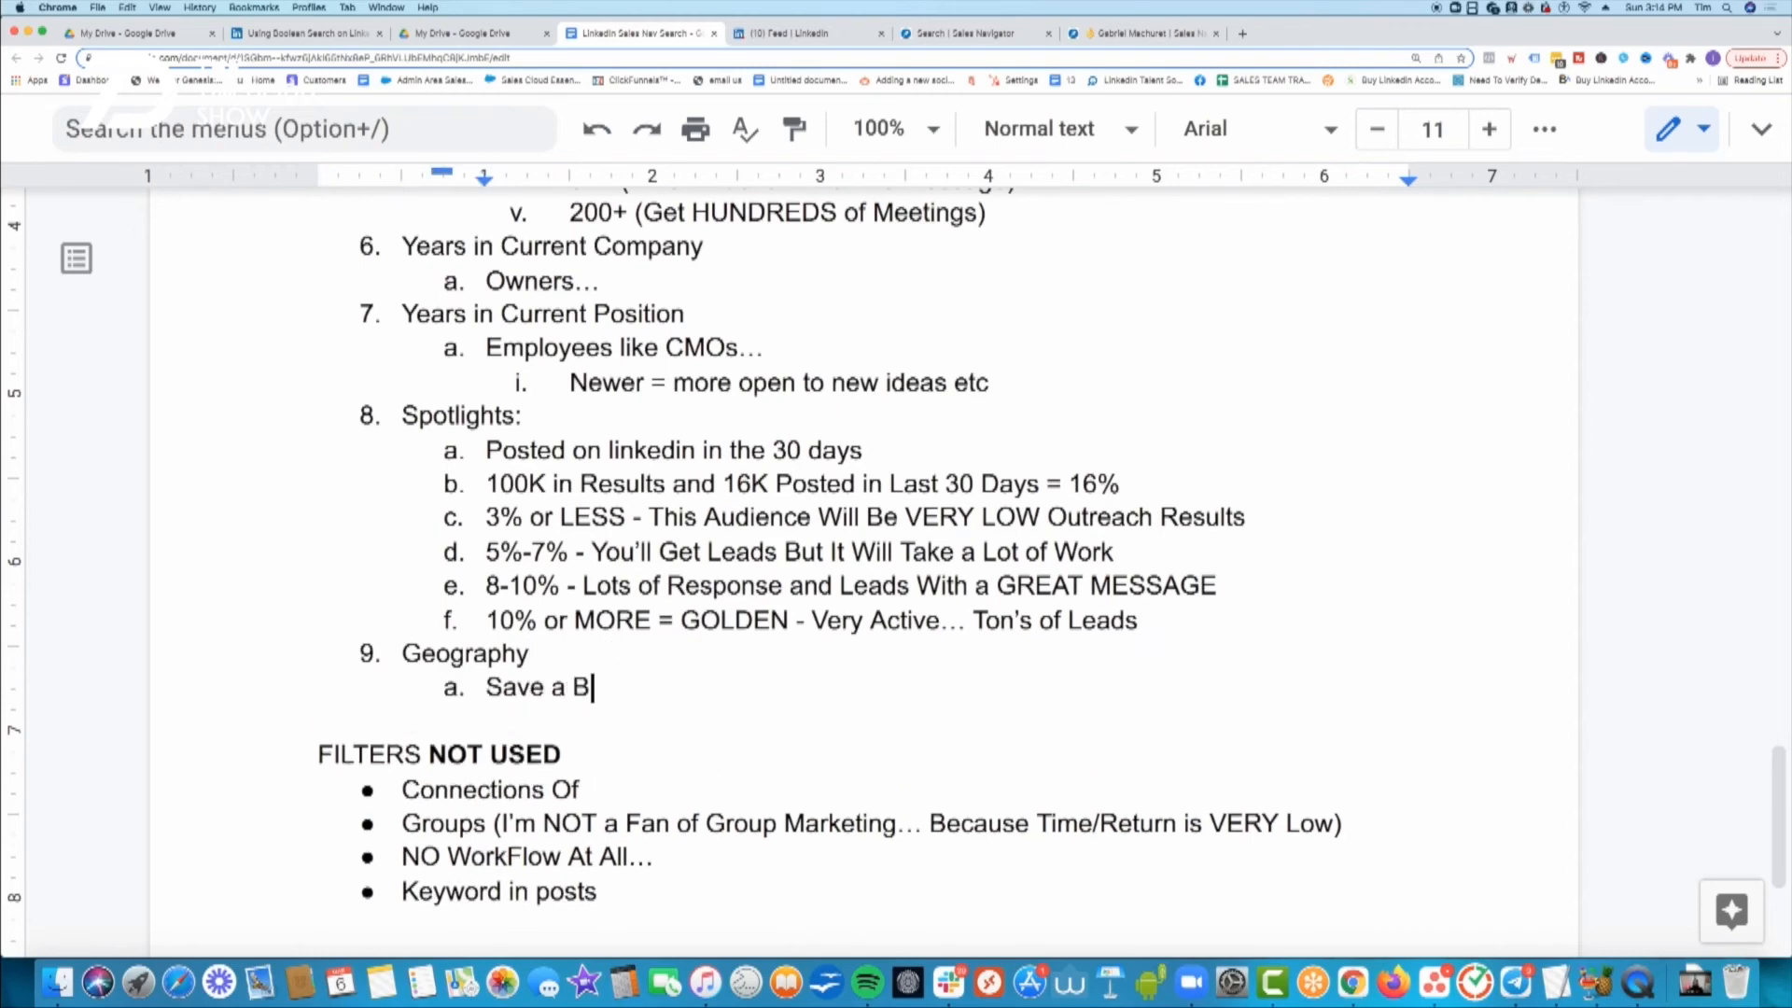
{"action": "type", "text": "ase Search"}
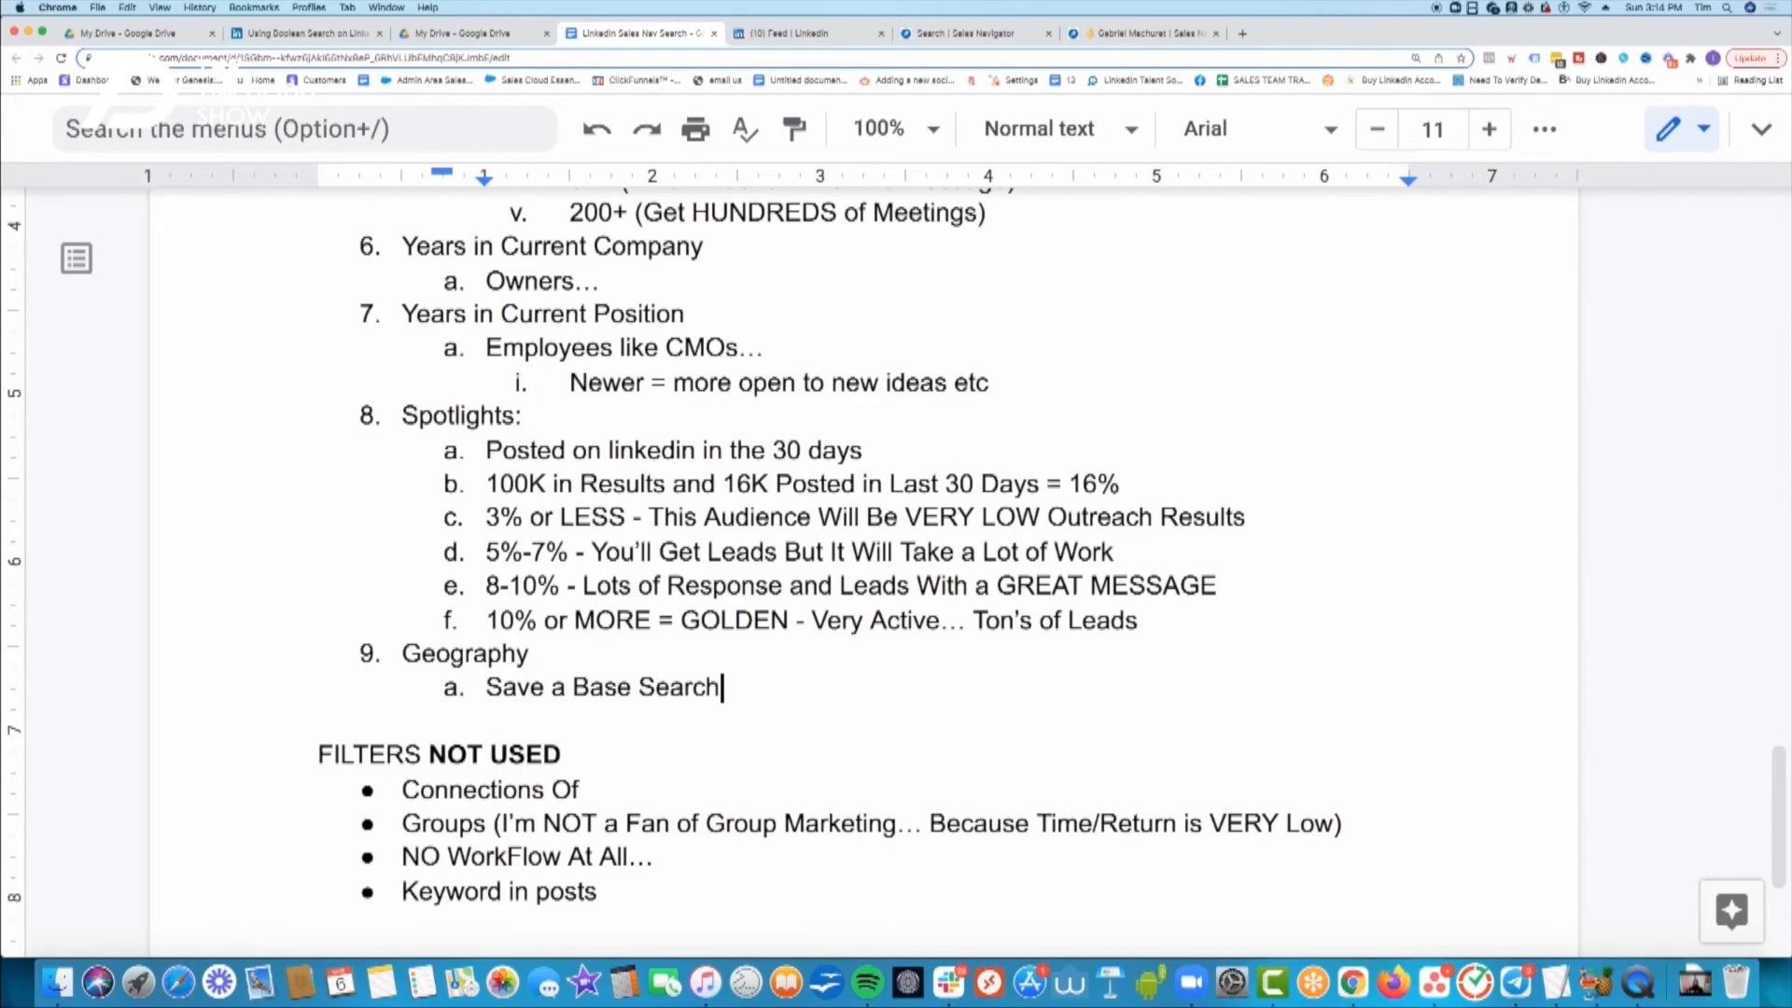
- Paste the copied search URL as a nested item under "Save a Base Search" and start another item below it
{"action": "key", "text": "Return"}
{"action": "key", "text": "Tab"}
{"action": "key", "text": "super+v"}
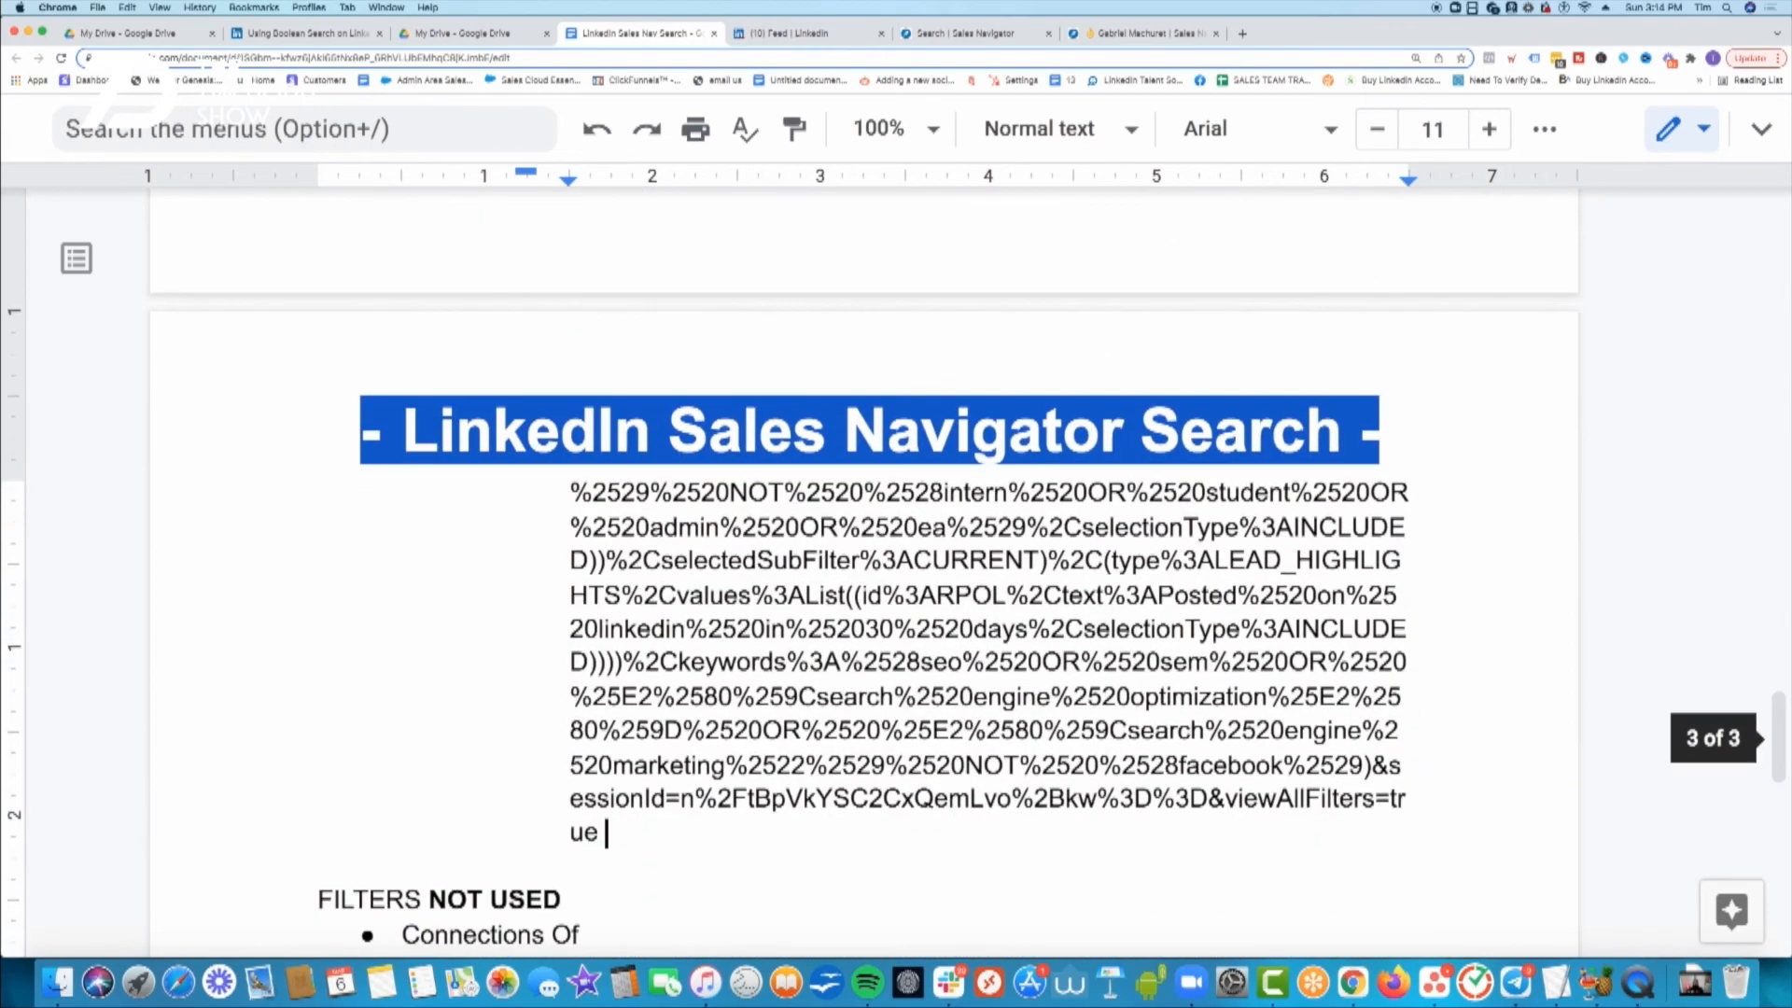
{"action": "key", "text": "Return"}
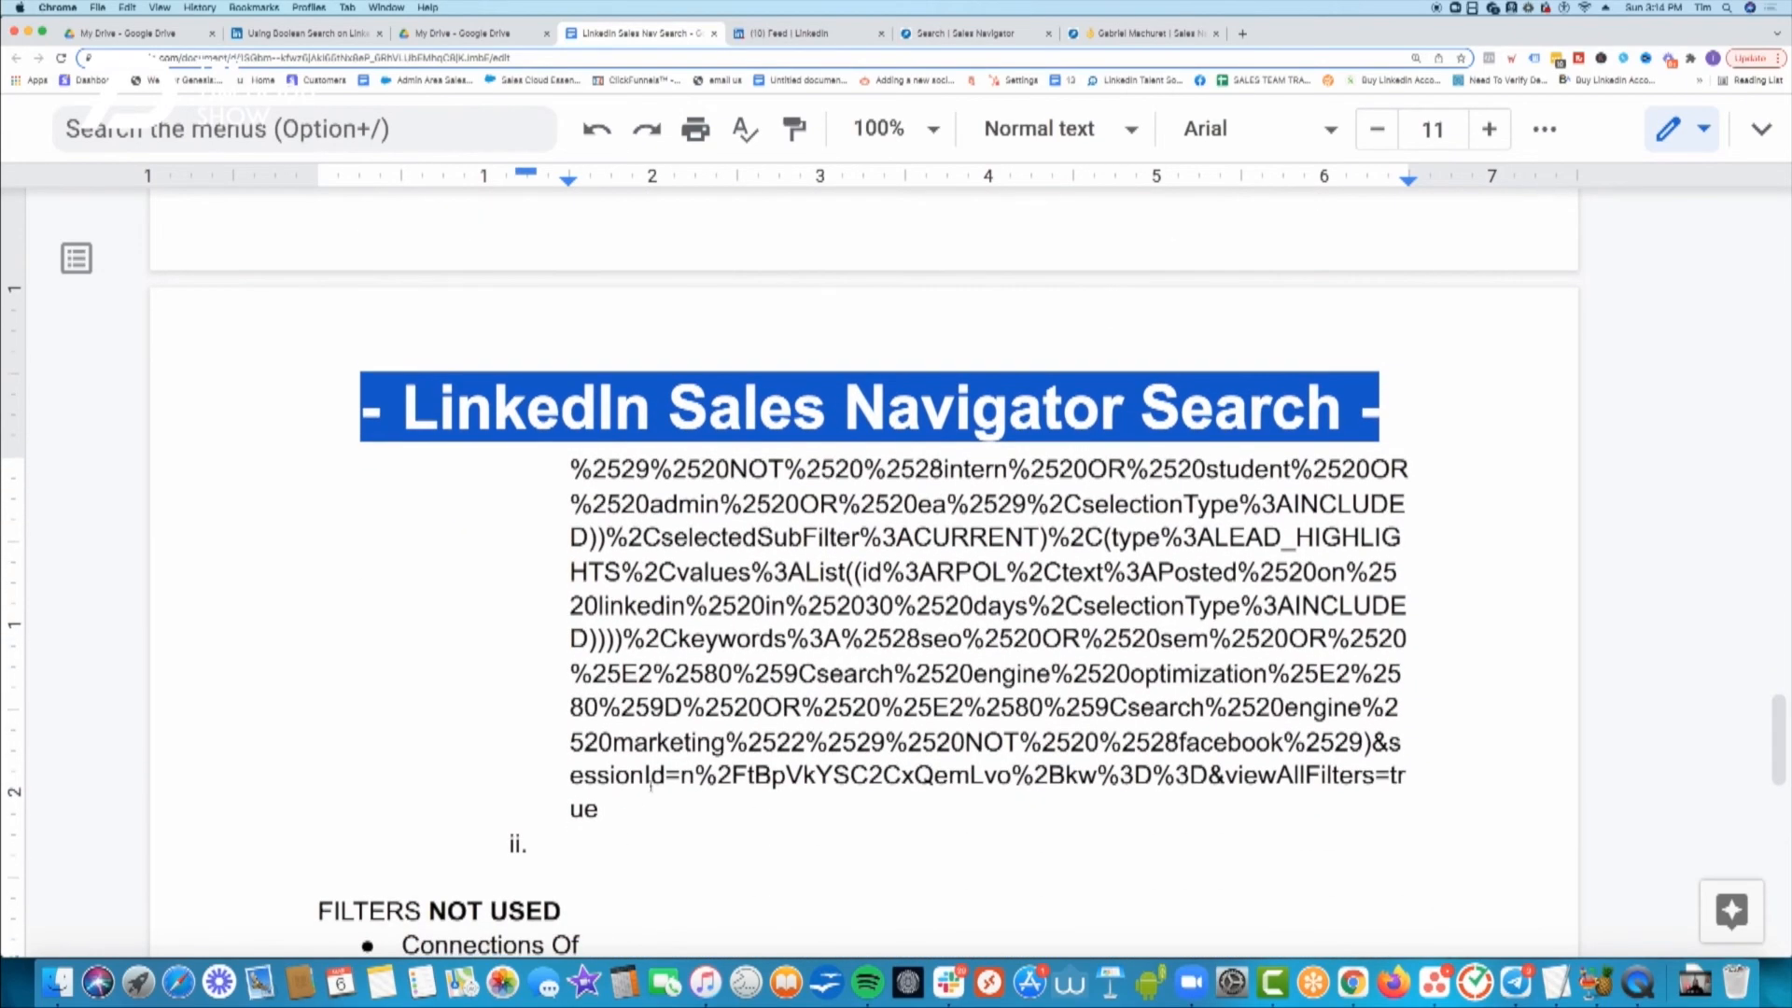
- Review the pasted base search URL under Geography from its end back to its beginning
{"action": "left_click", "coordinate": [637, 804]}
{"action": "scroll", "coordinate": [638, 805], "scroll_direction": "up", "scroll_amount": 5}
{"action": "scroll", "coordinate": [638, 805], "scroll_direction": "up", "scroll_amount": 3}
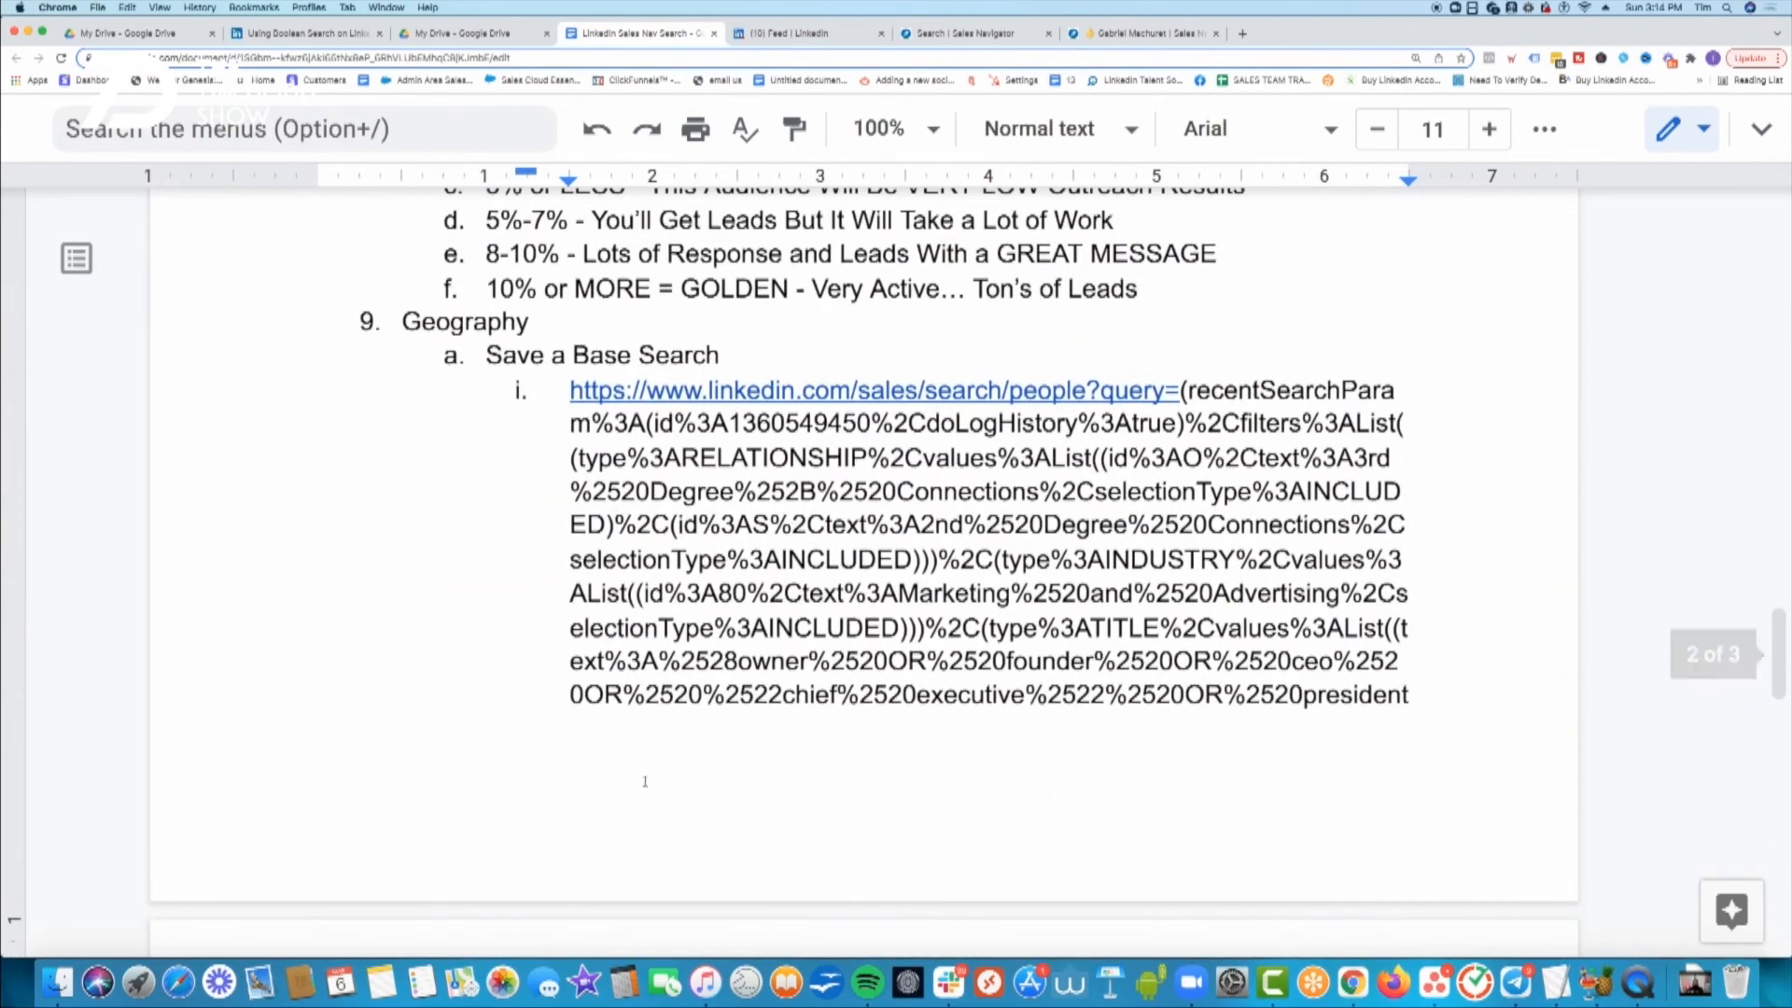
{"action": "triple_click", "coordinate": [558, 388]}
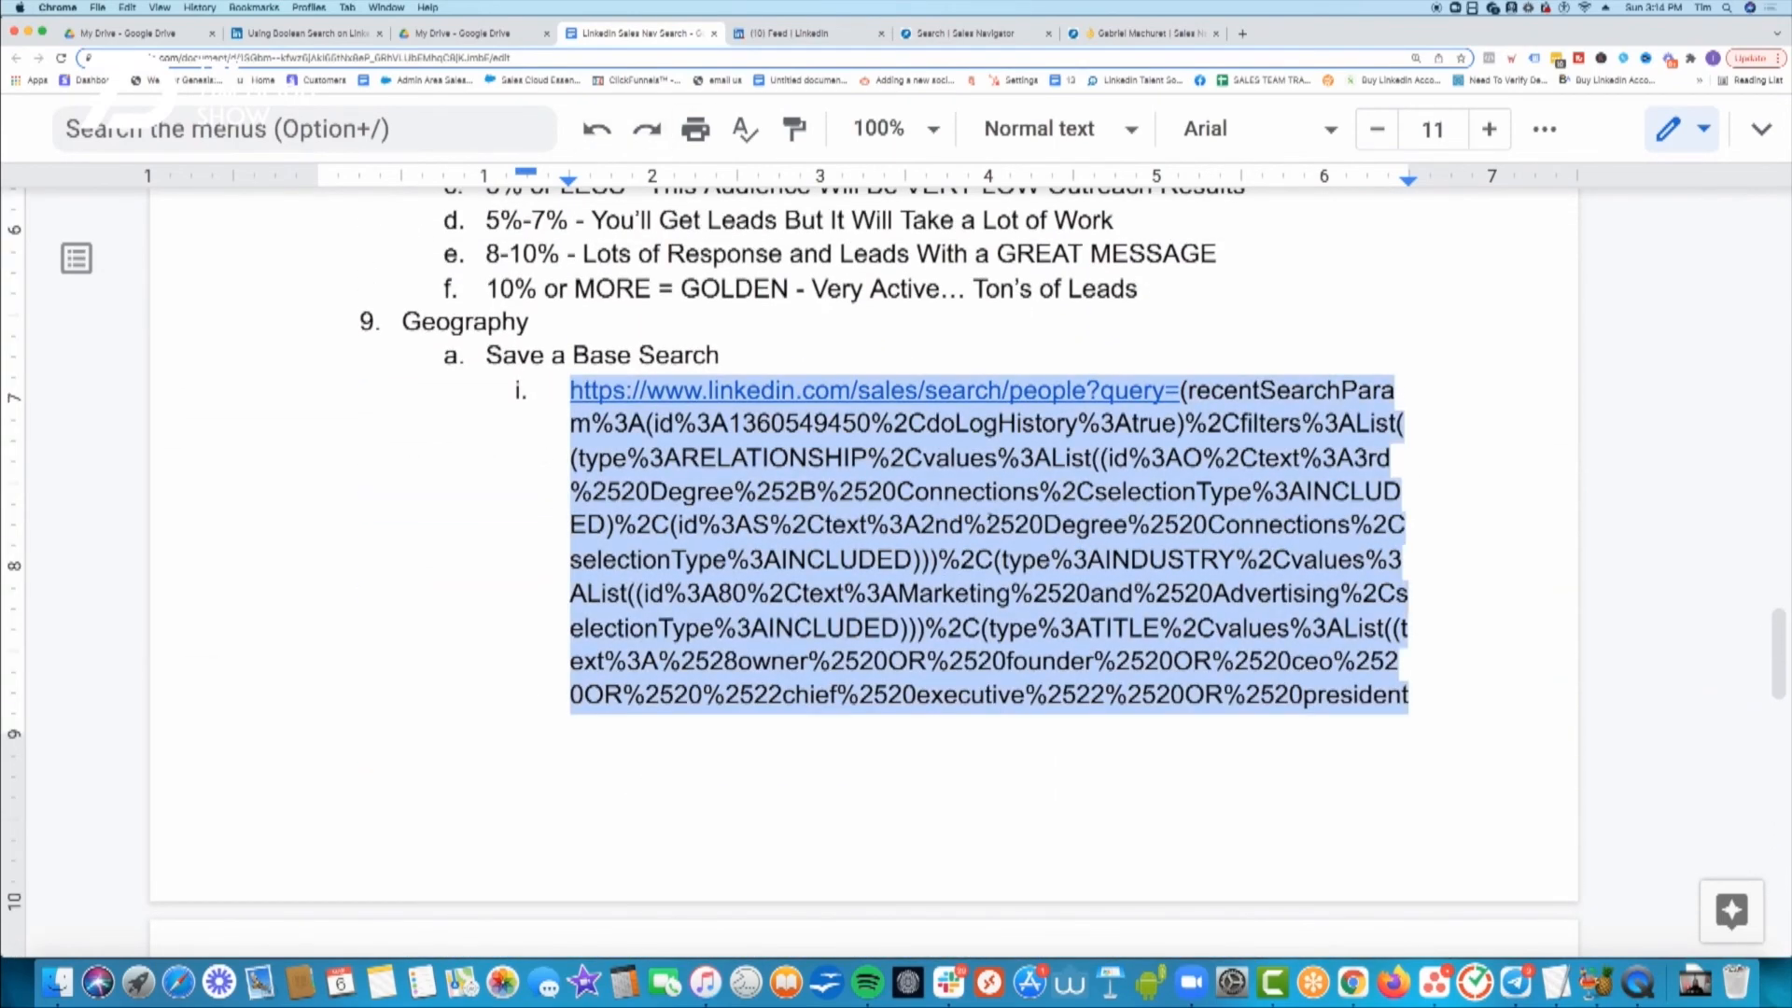
{"action": "scroll", "coordinate": [1022, 534], "scroll_direction": "up", "scroll_amount": 3}
{"action": "scroll", "coordinate": [1024, 531], "scroll_direction": "down", "scroll_amount": 2}
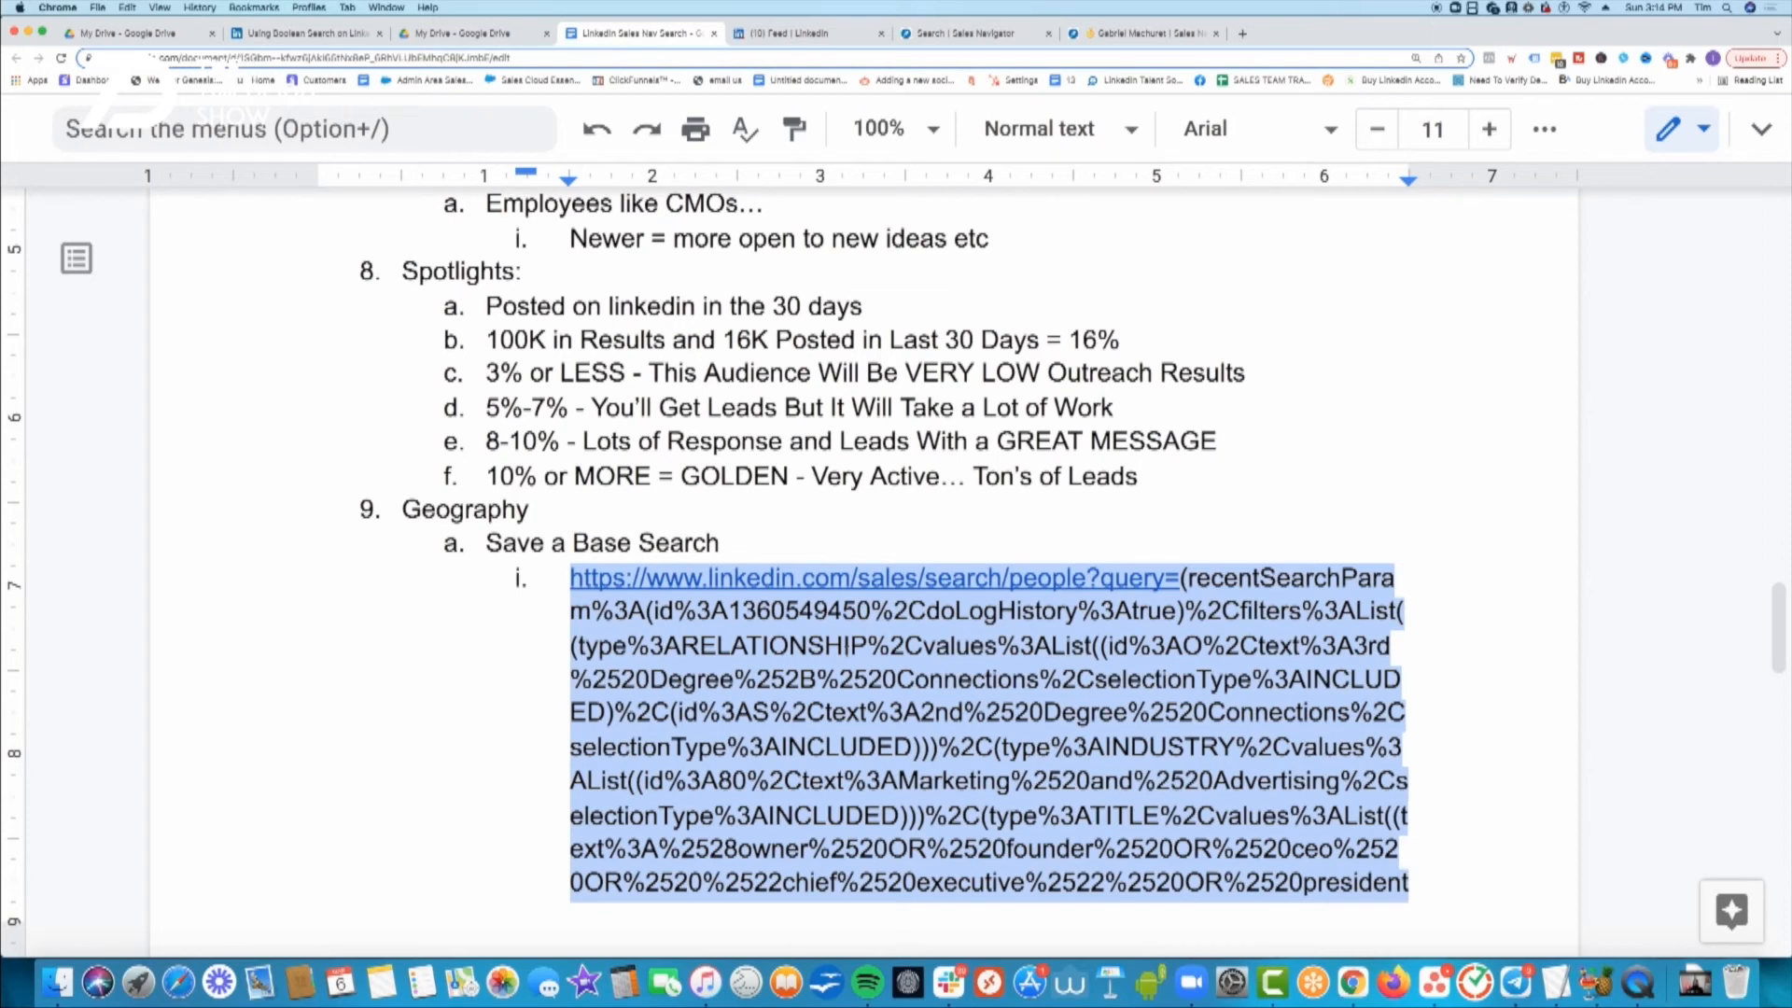
{"action": "left_click", "coordinate": [570, 579]}
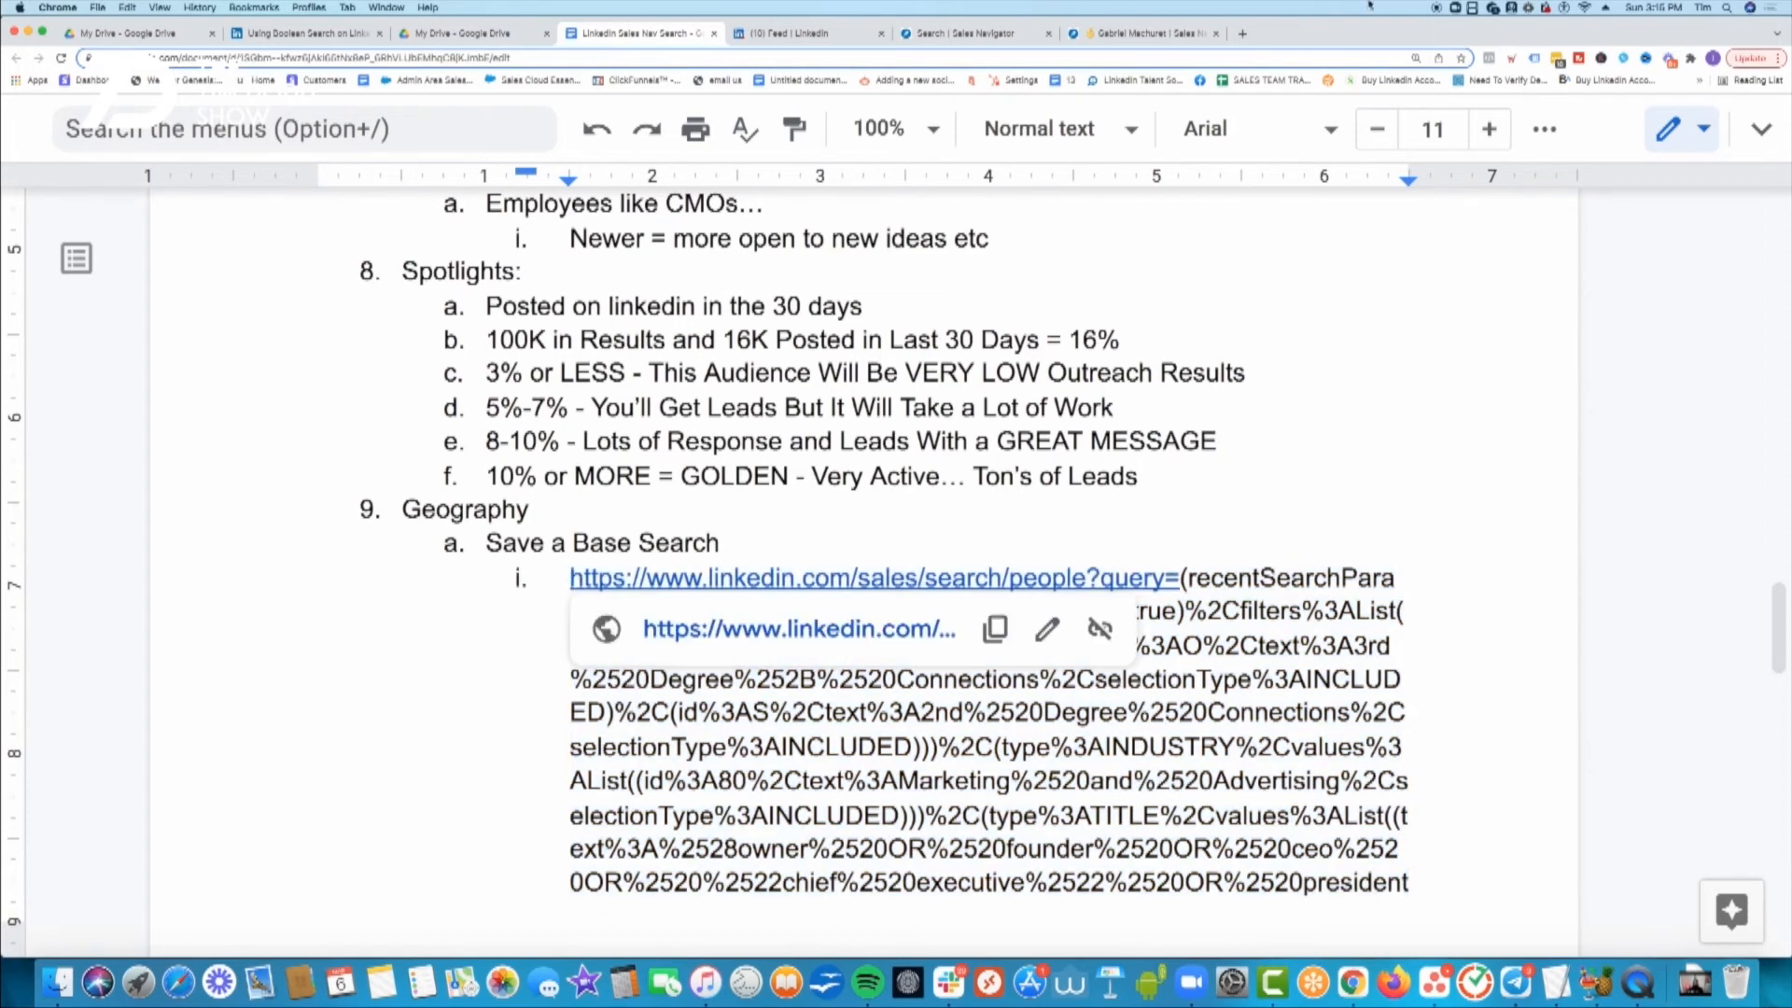
- Switch to Sales Navigator, collapse the spotlight options, and include New York, United States in the Geography filter
{"action": "left_click", "coordinate": [979, 33]}
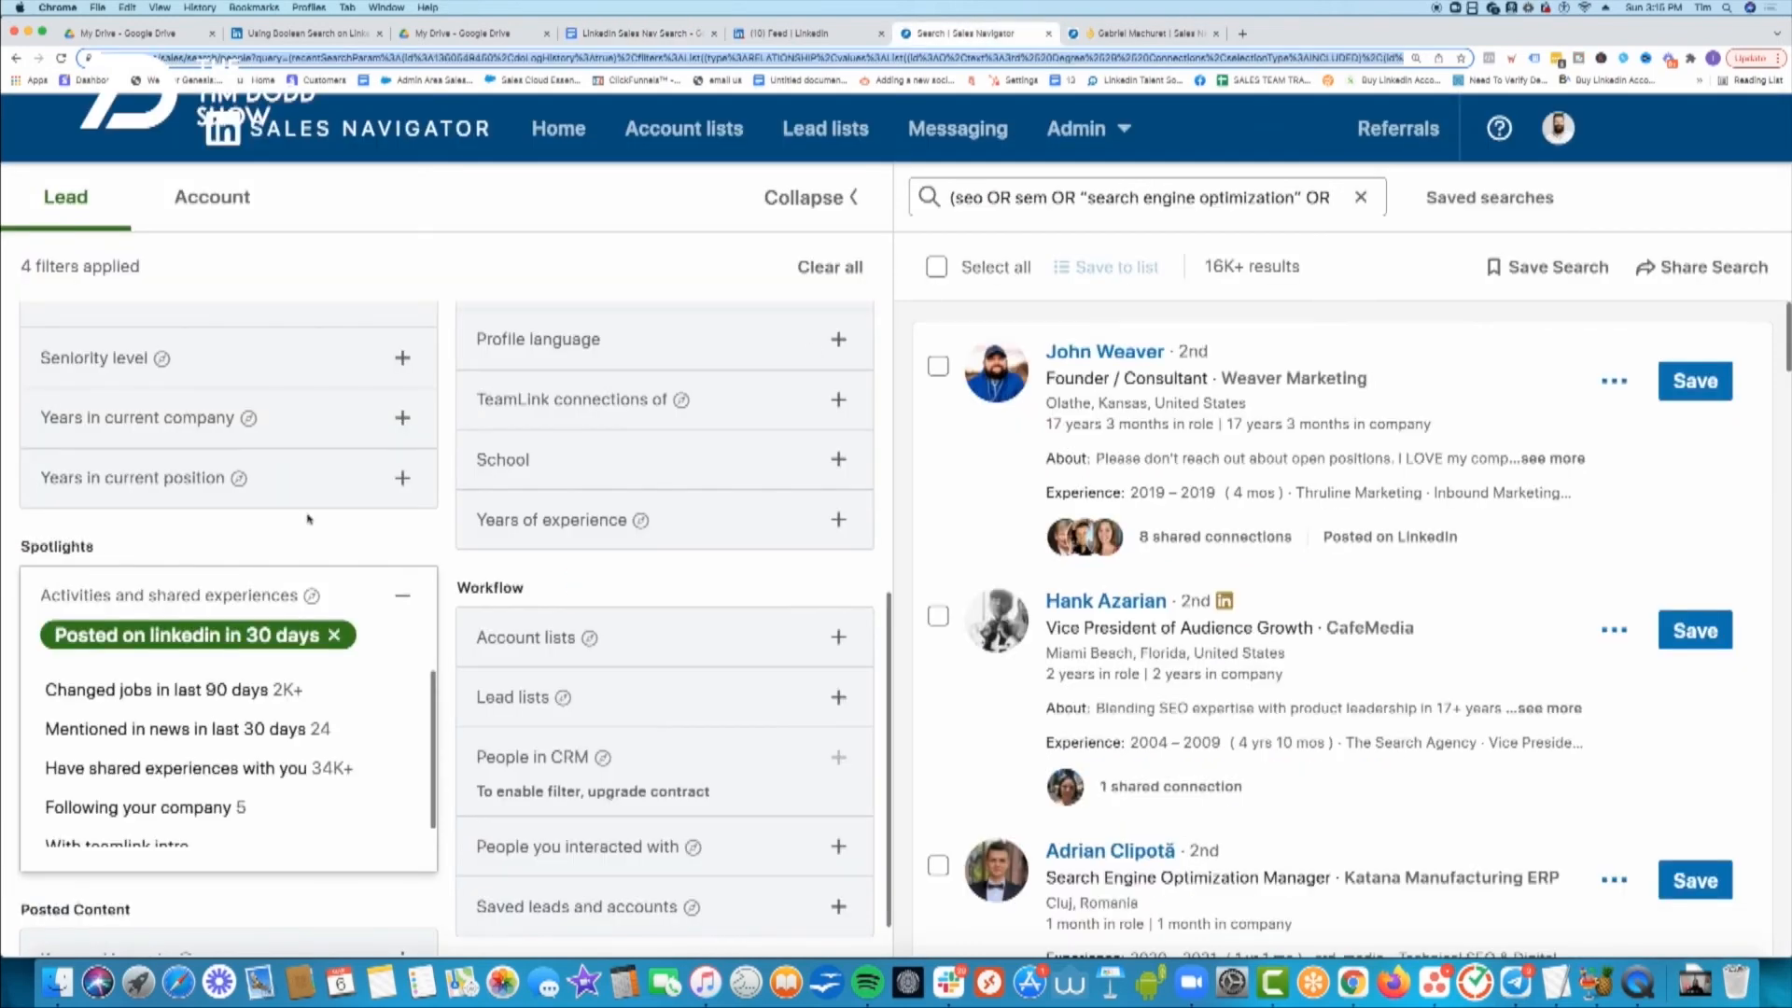
{"action": "left_click", "coordinate": [317, 539]}
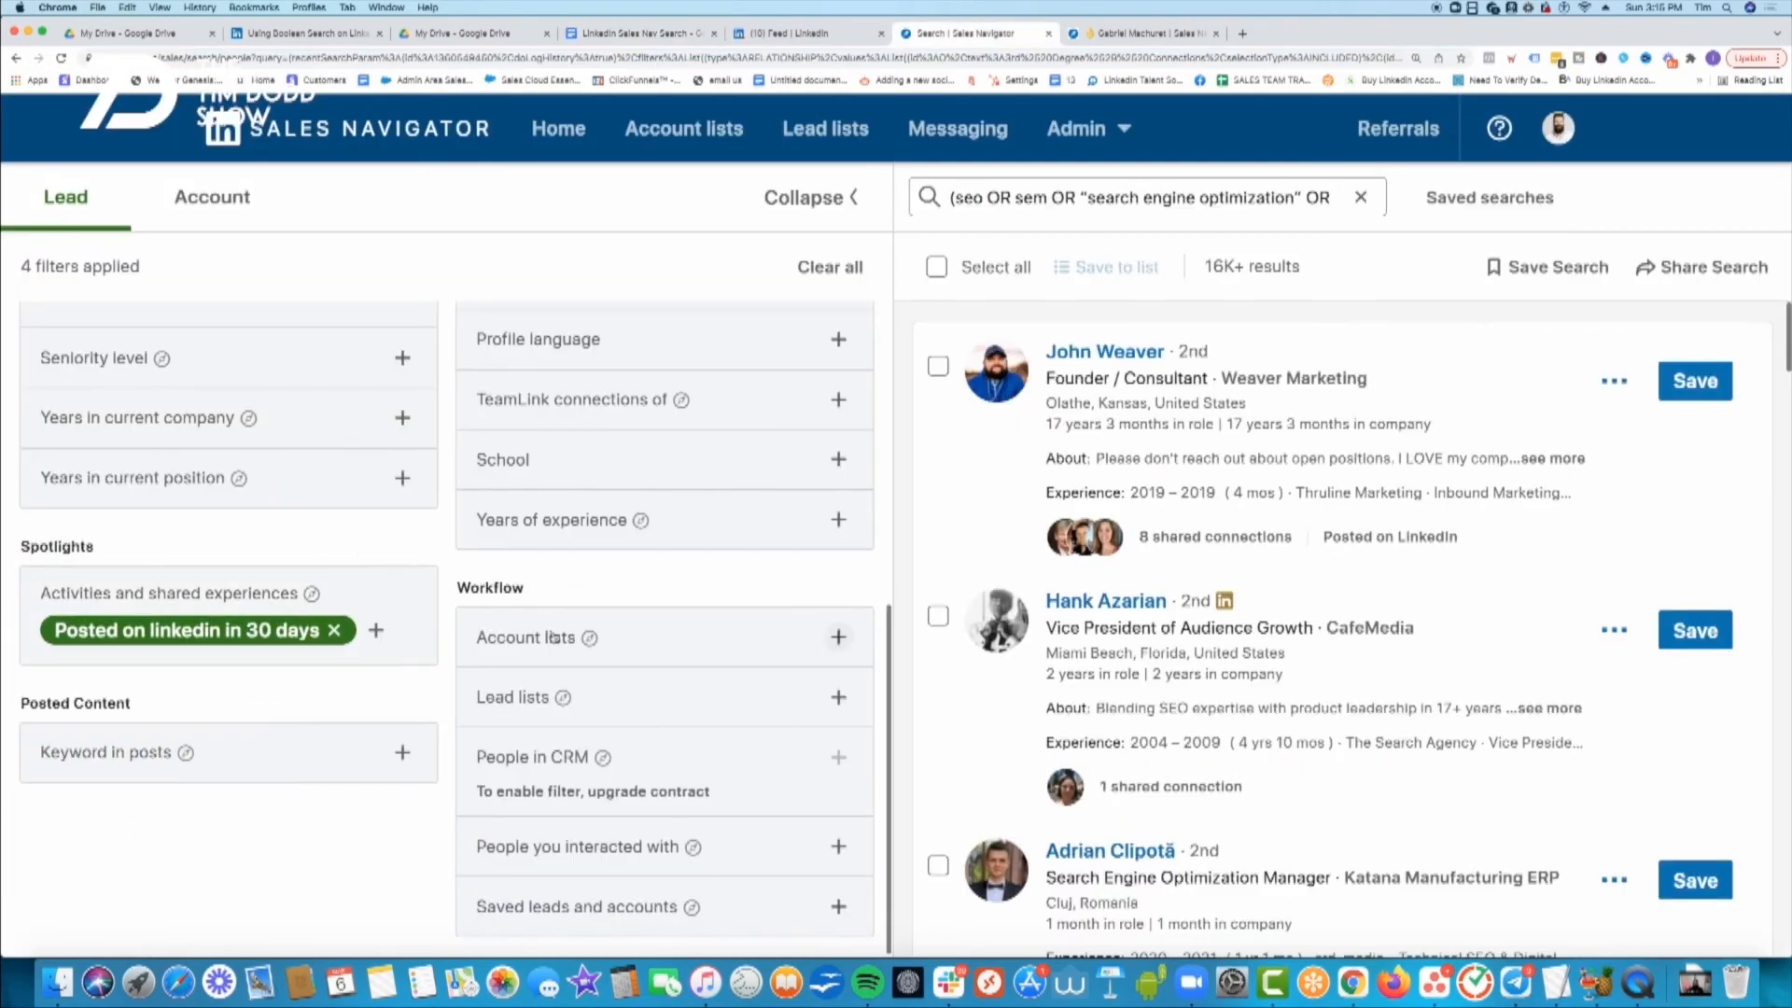
{"action": "scroll", "coordinate": [822, 472], "scroll_direction": "up", "scroll_amount": 6}
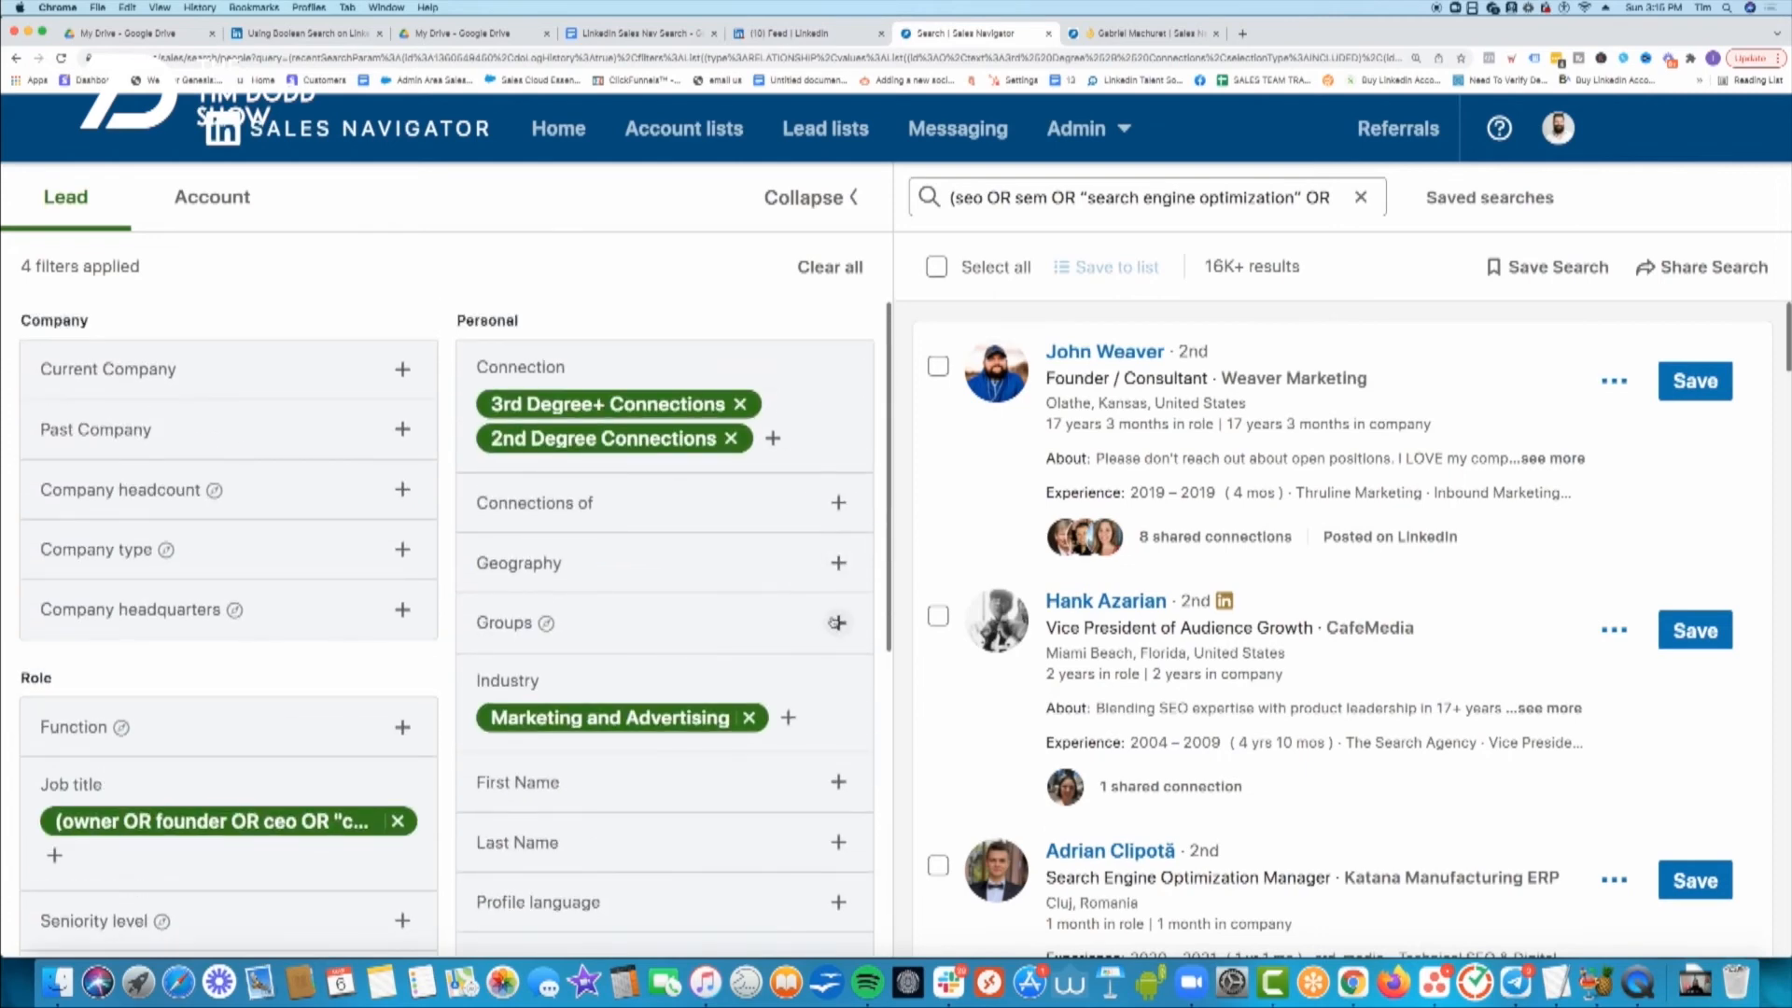
{"action": "scroll", "coordinate": [838, 560], "scroll_direction": "down", "scroll_amount": 1}
{"action": "left_click", "coordinate": [838, 555]}
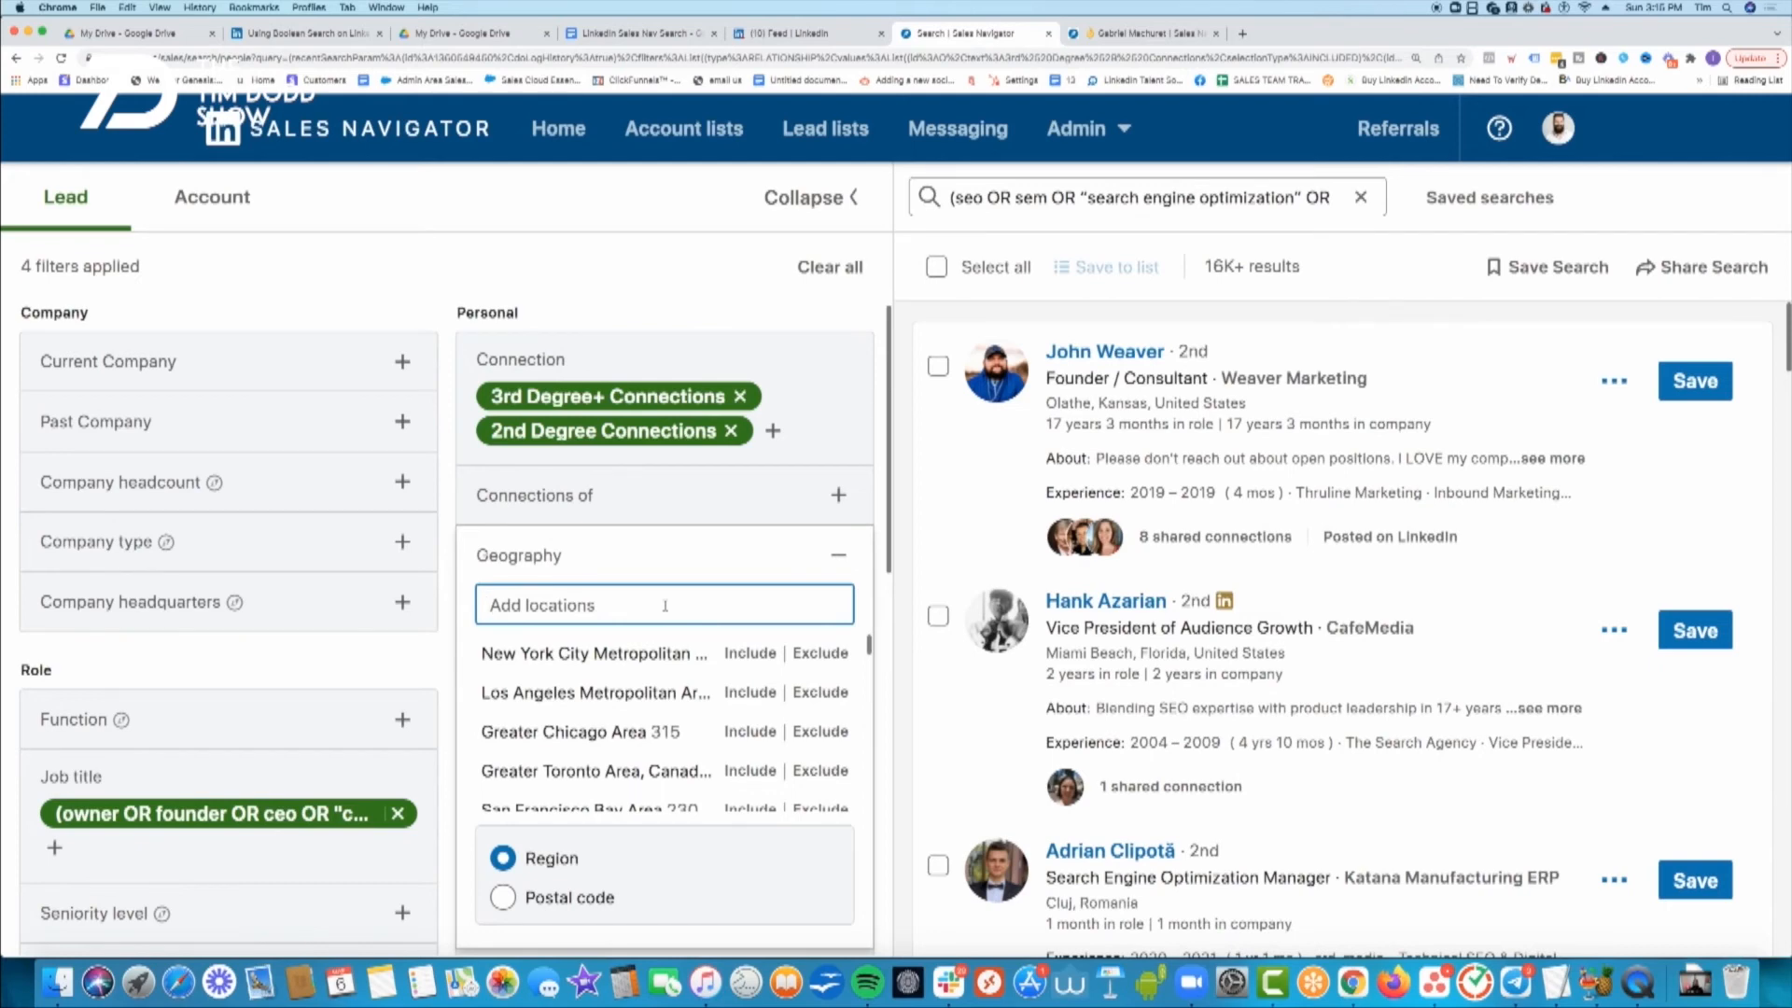
{"action": "type", "text": "new york"}
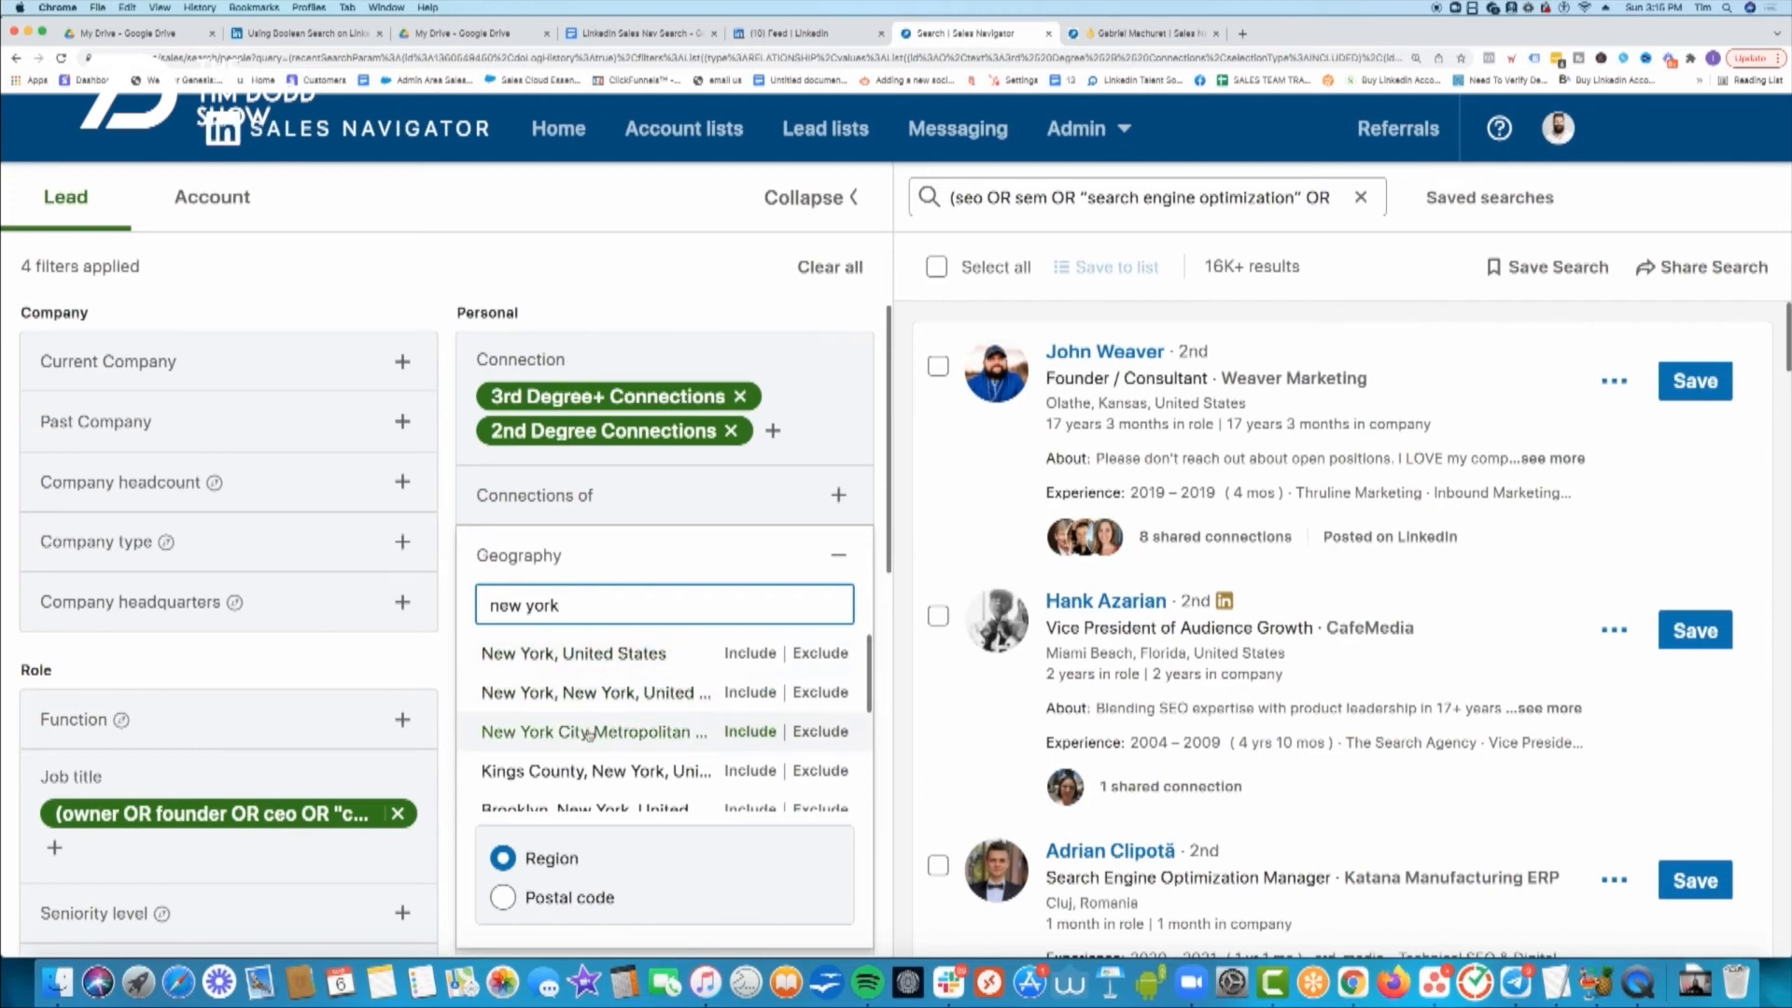
{"action": "left_click", "coordinate": [607, 653]}
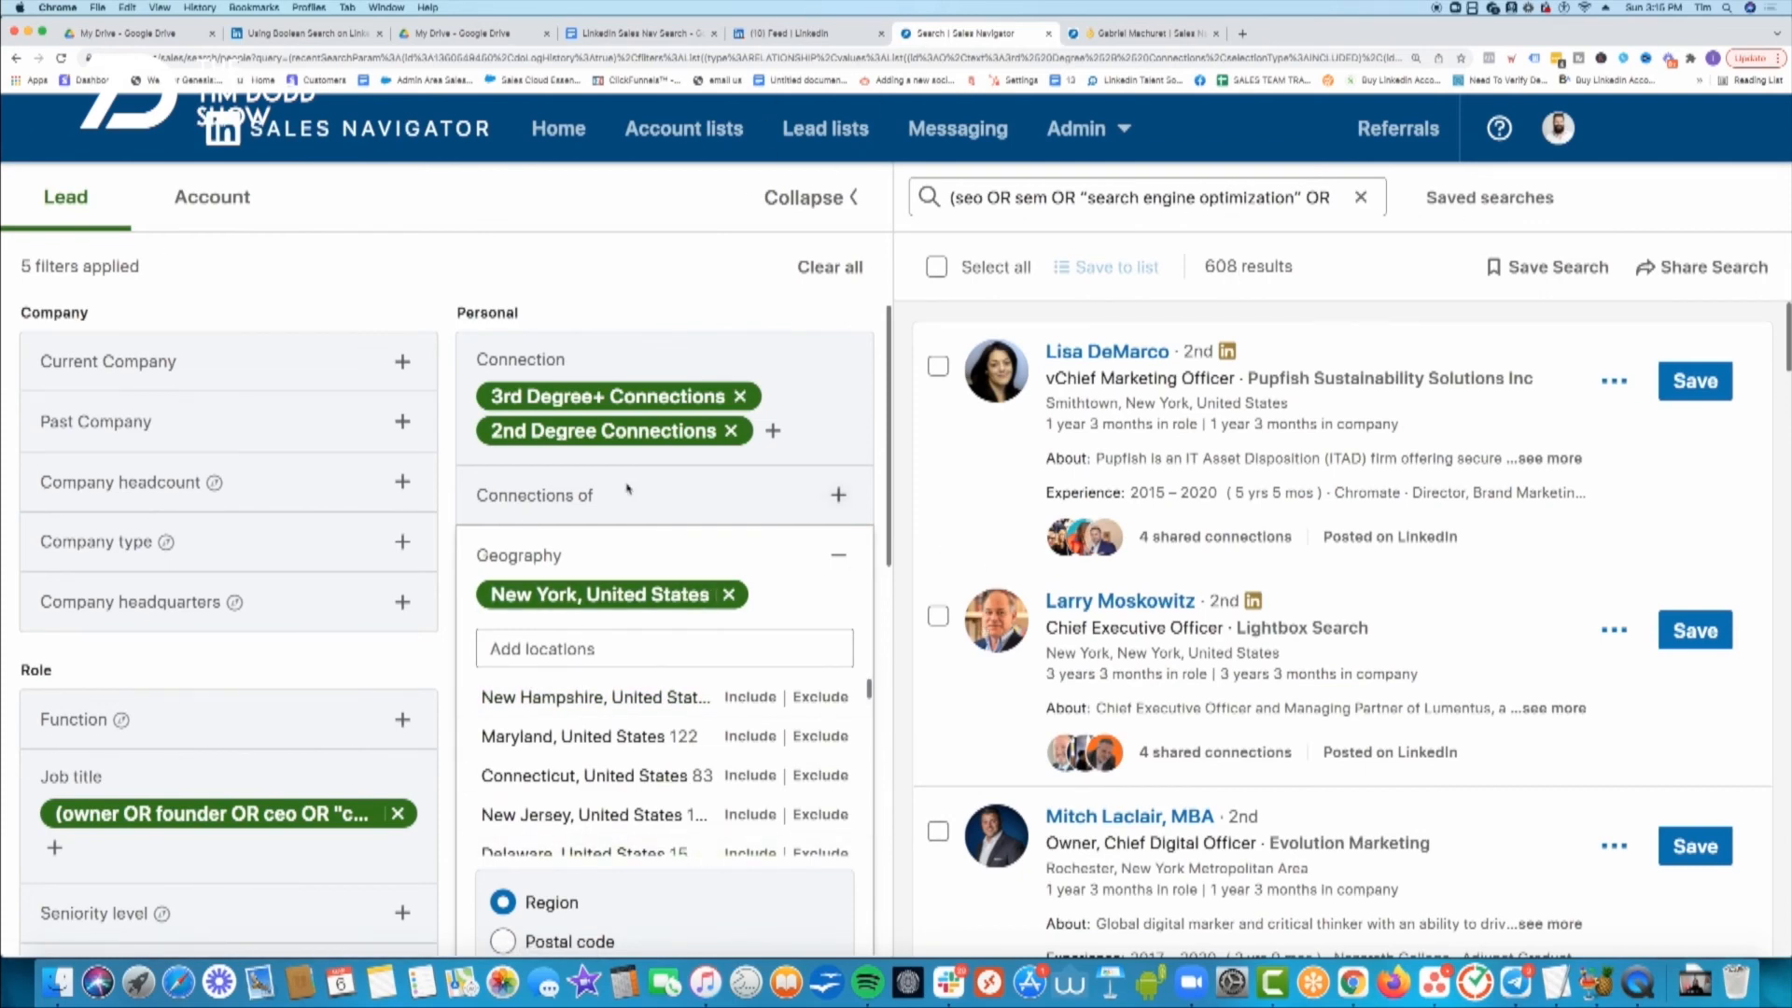
- Replace the New York location with California, United States in the Geography filter and copy the search URL
{"action": "left_click", "coordinate": [732, 597]}
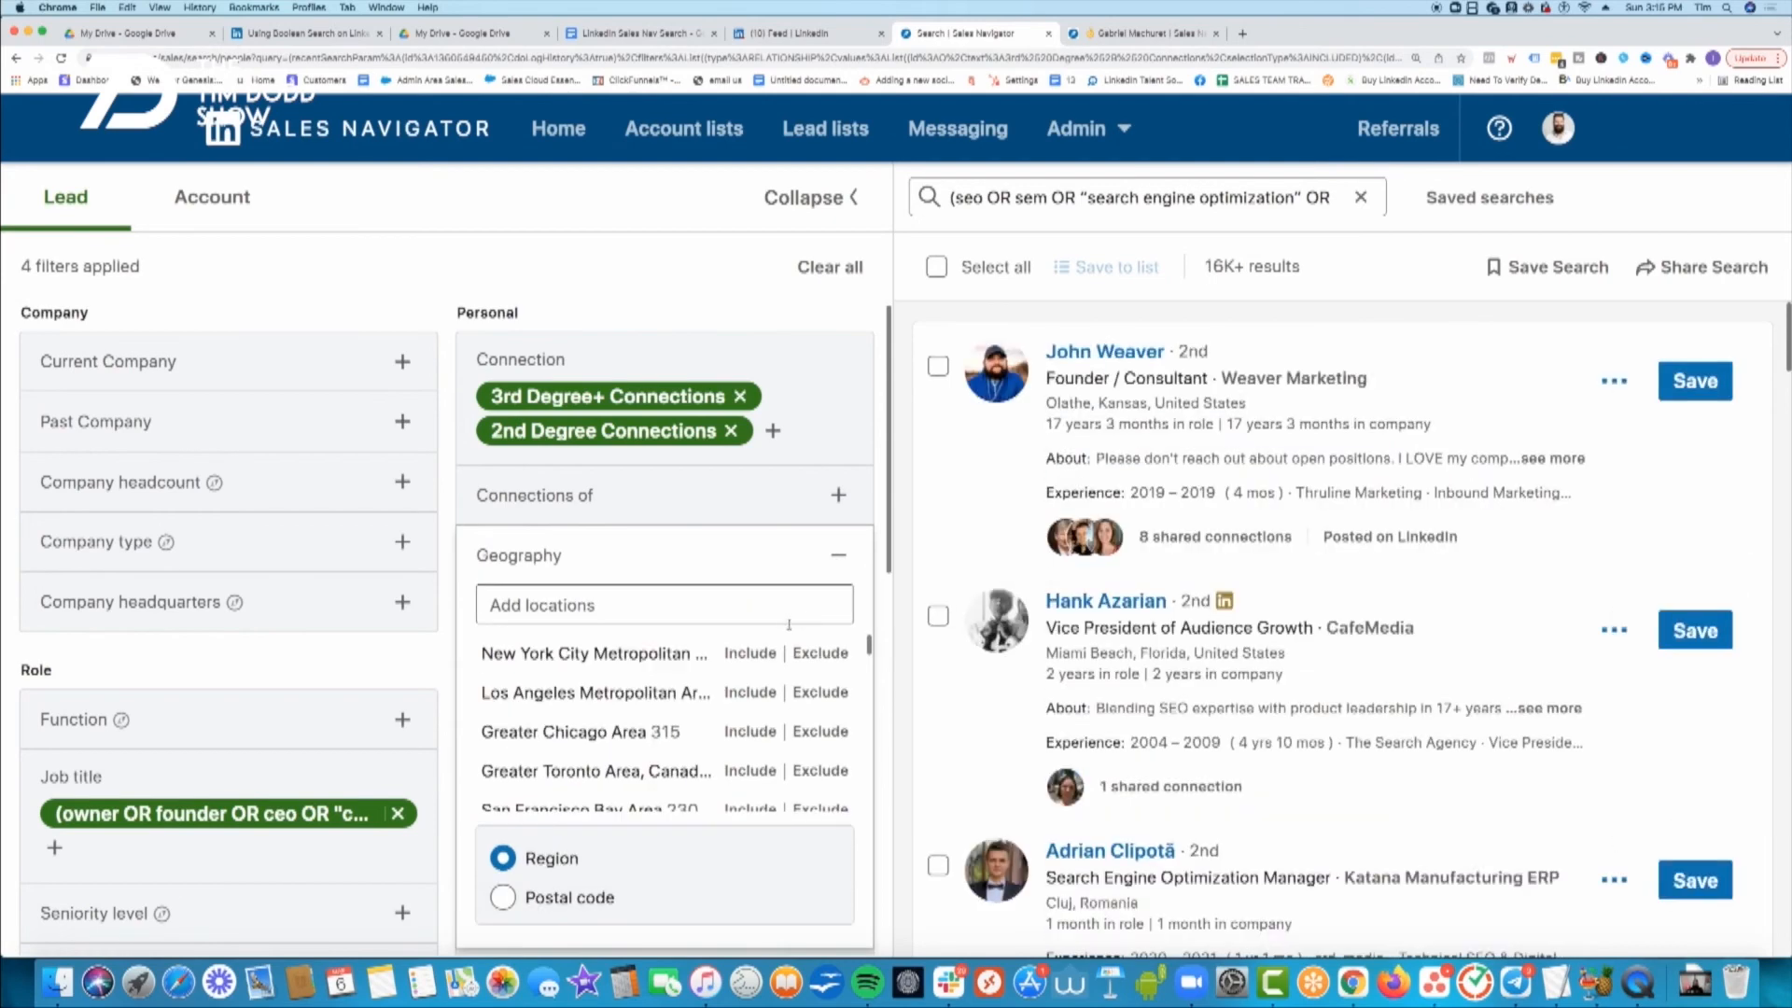
{"action": "left_click", "coordinate": [637, 605]}
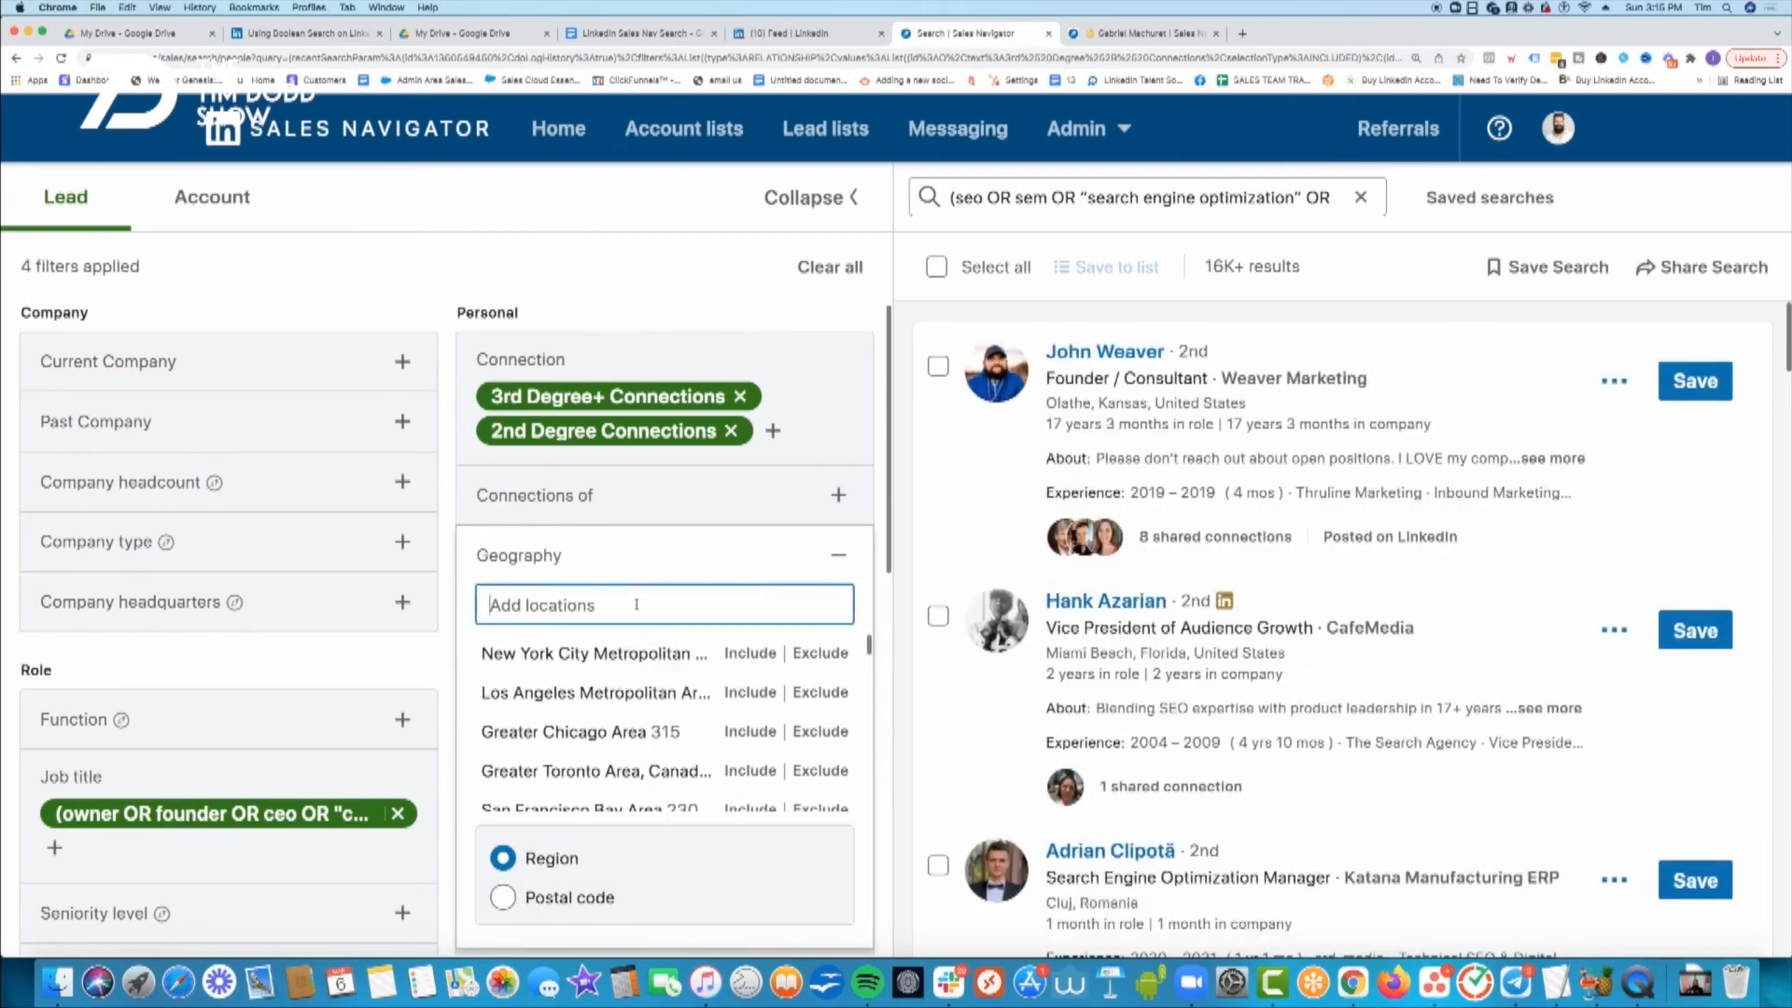
{"action": "type", "text": "californ"}
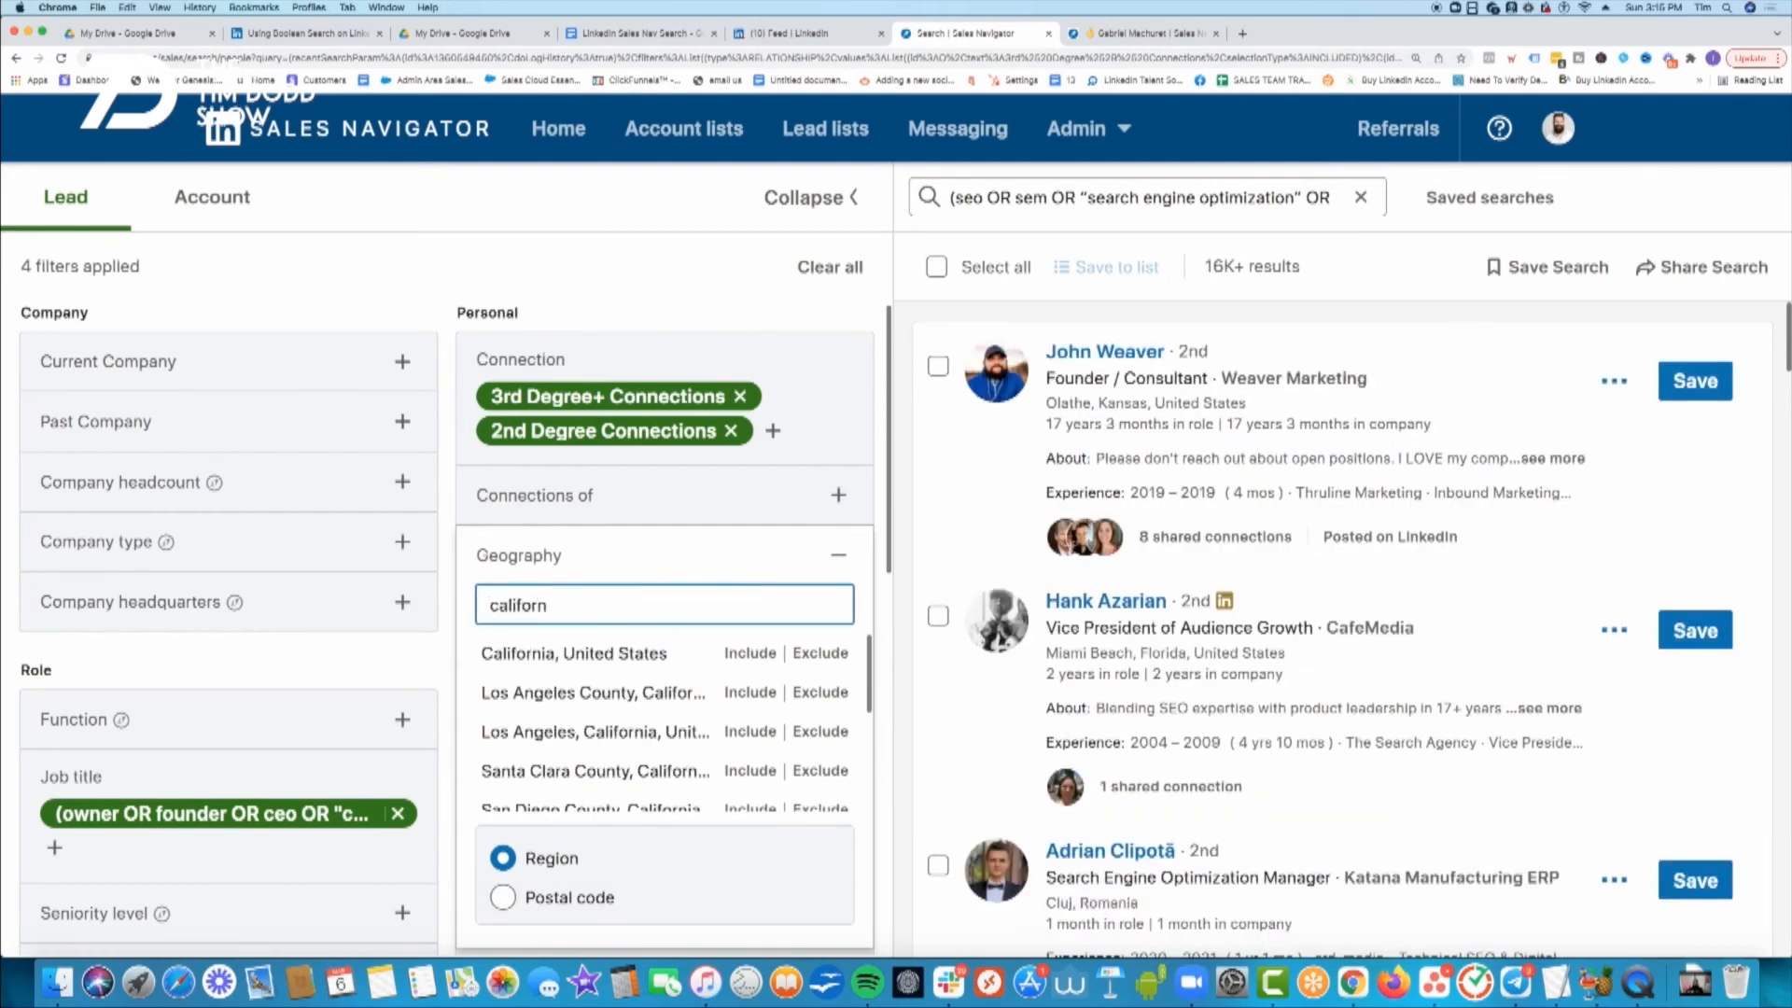
{"action": "left_click", "coordinate": [620, 653]}
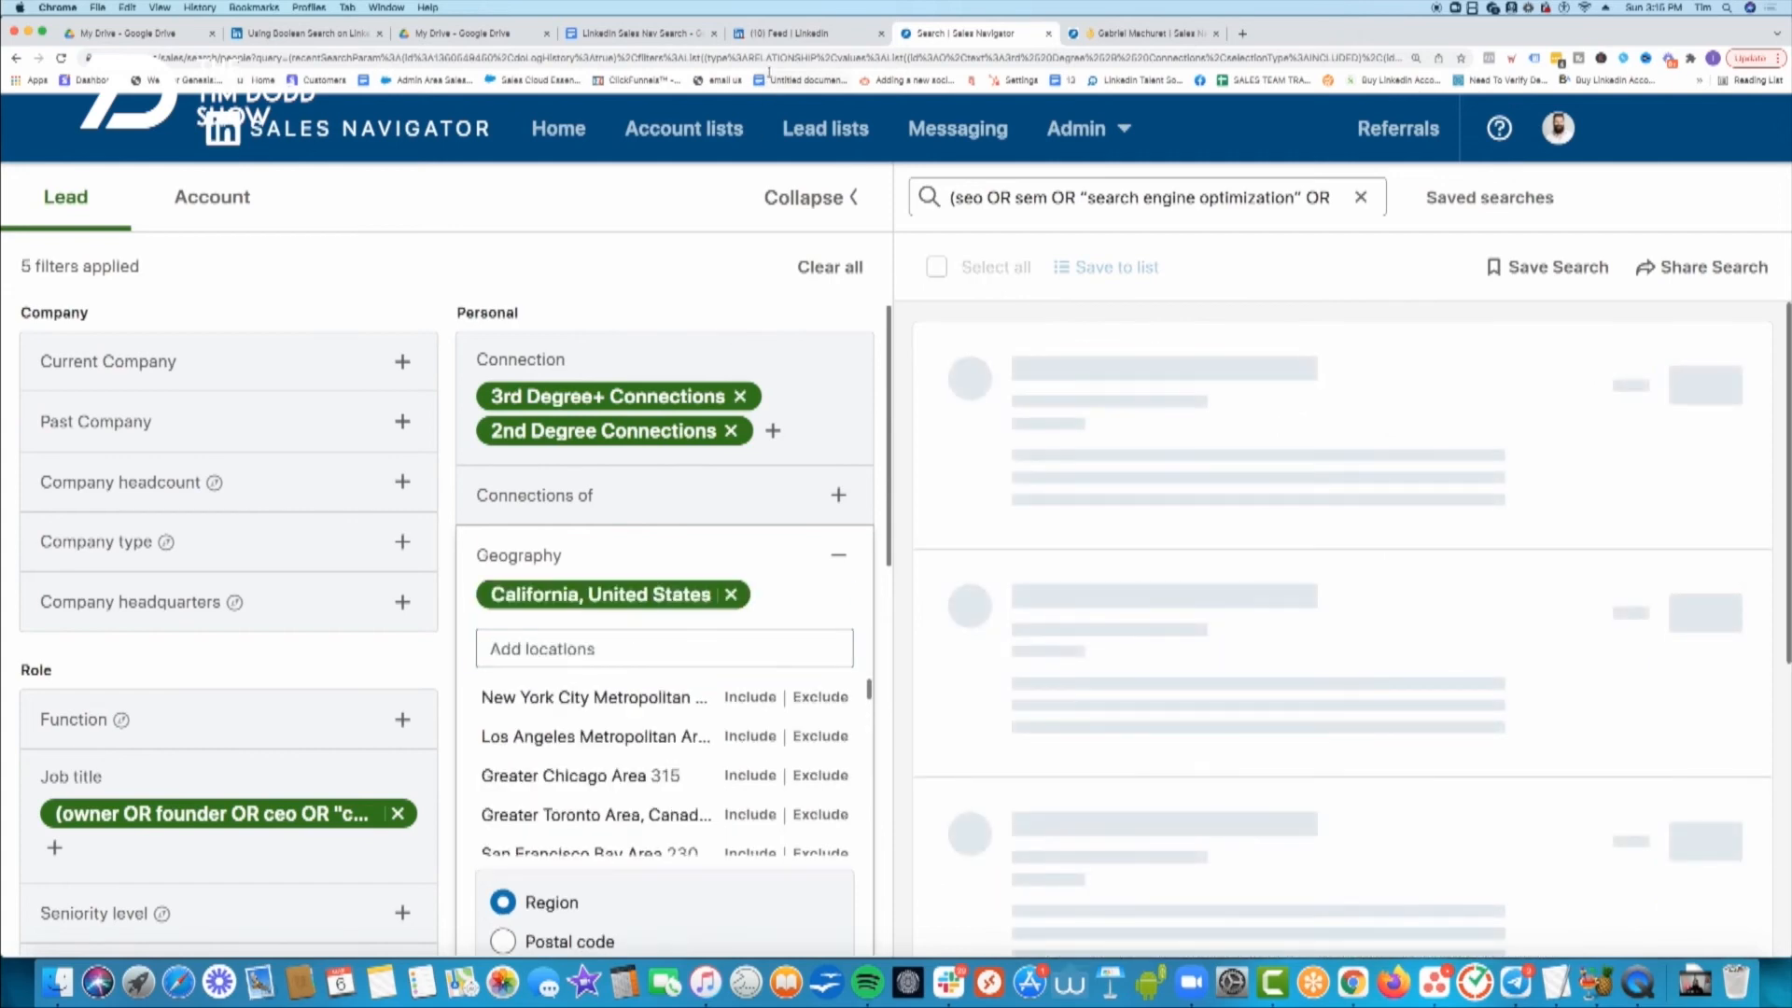
{"action": "left_click", "coordinate": [769, 57]}
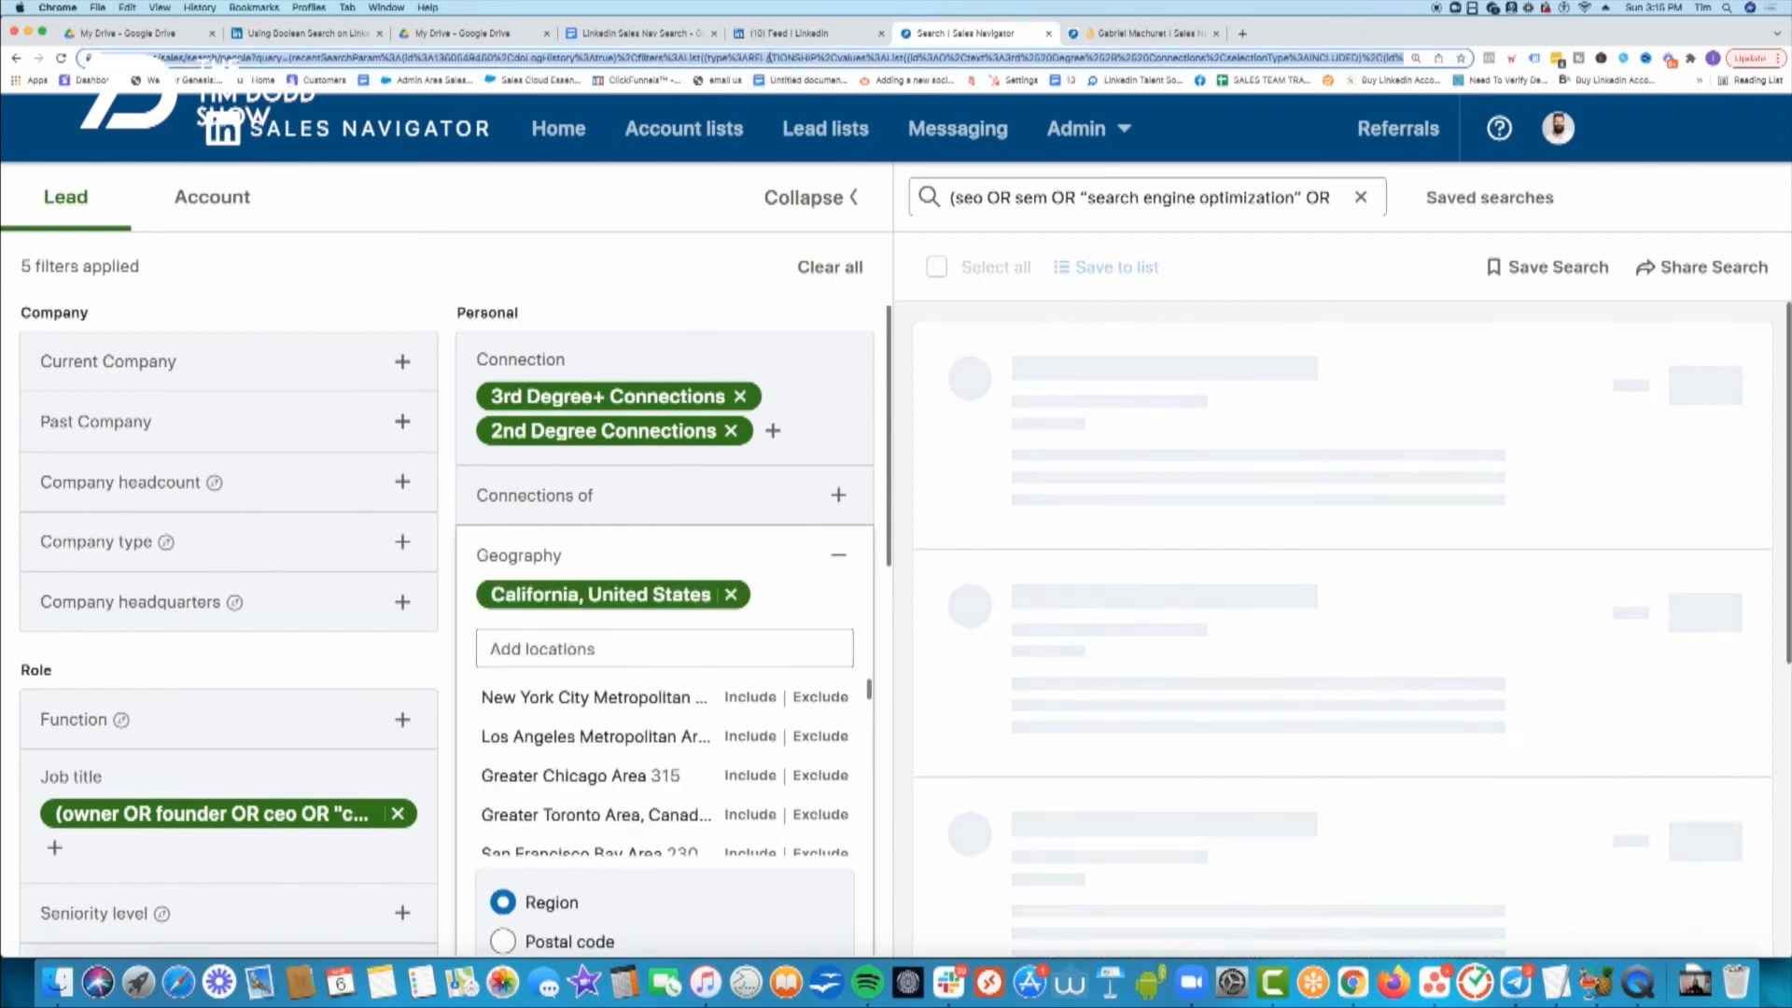
{"action": "right_click", "coordinate": [769, 58]}
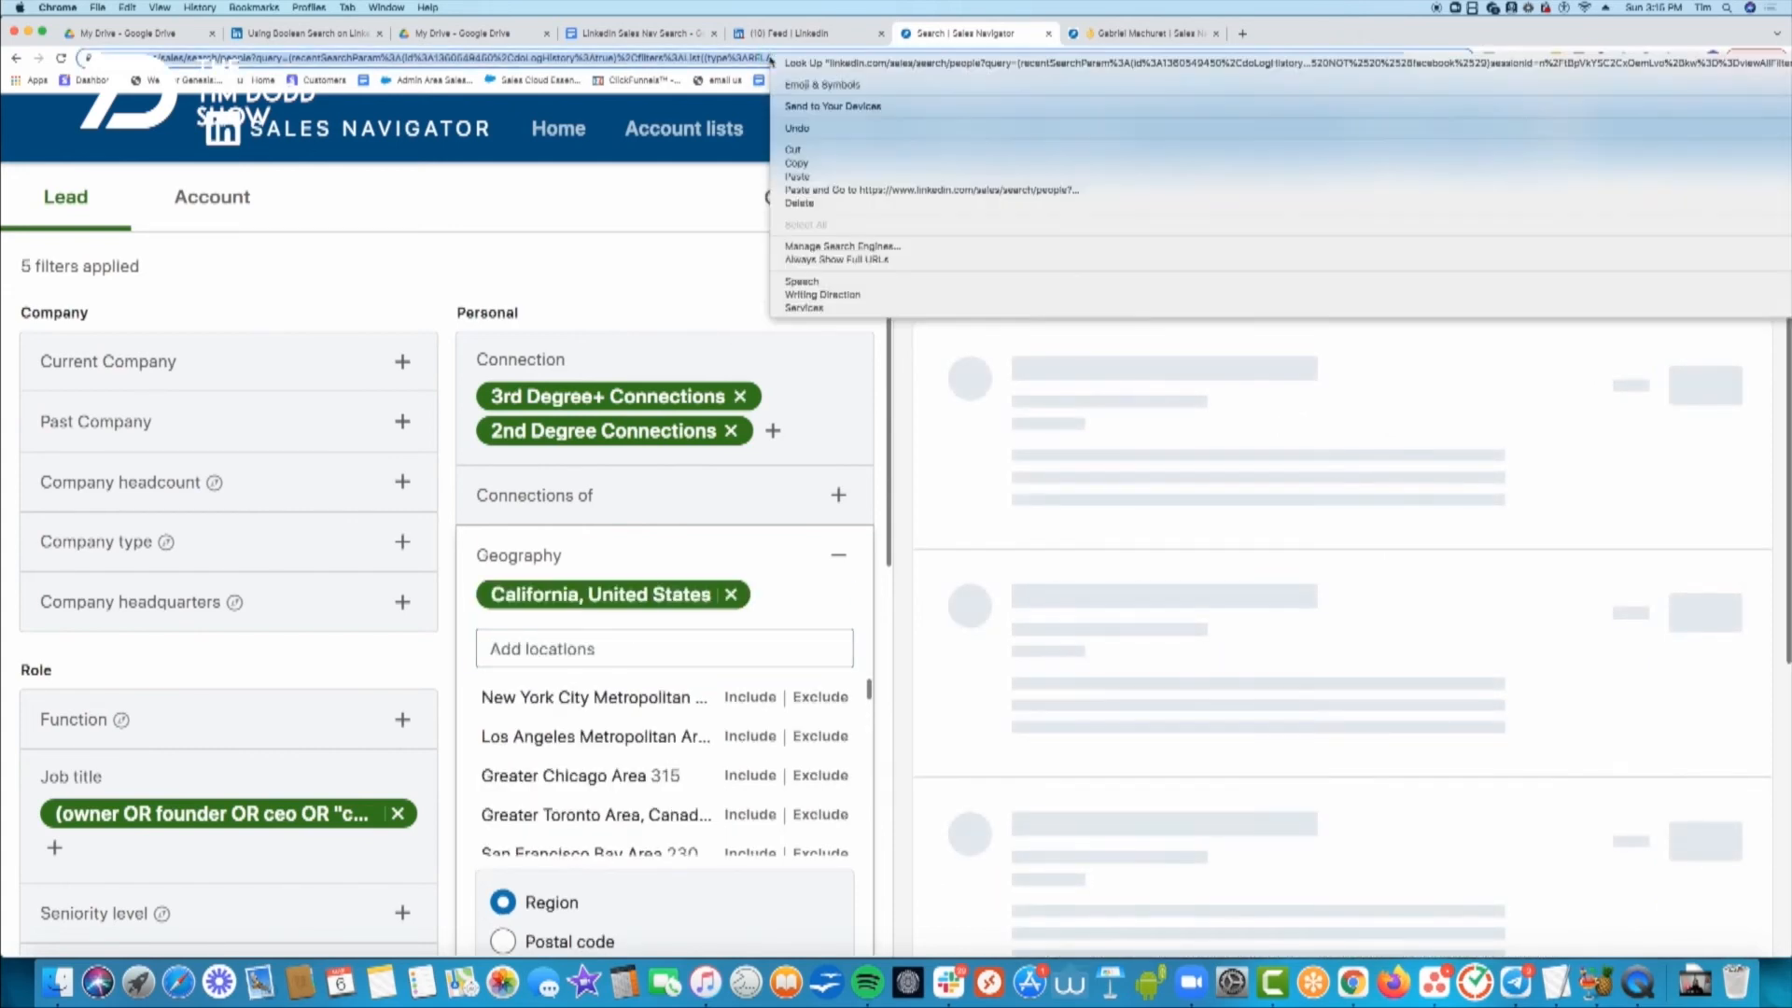
{"action": "left_click", "coordinate": [799, 165]}
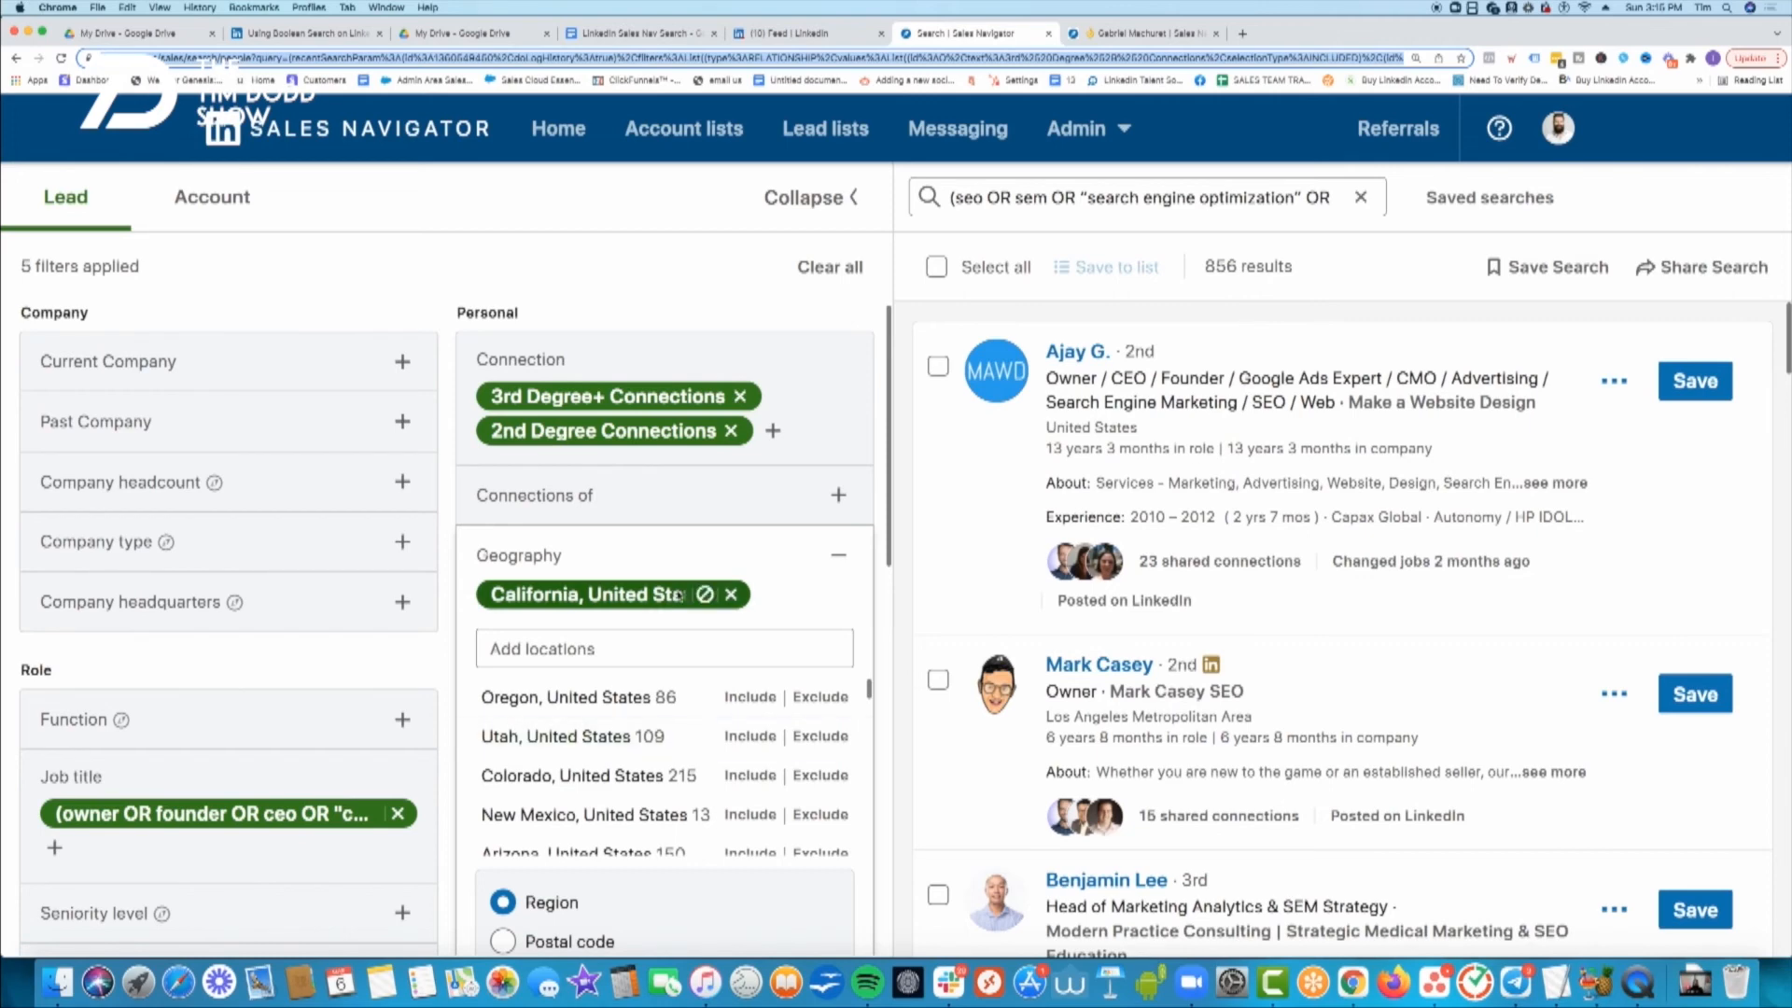
- Remove the California location and the Posted on linkedin in 30 days spotlight from the search filters
{"action": "left_click", "coordinate": [732, 595]}
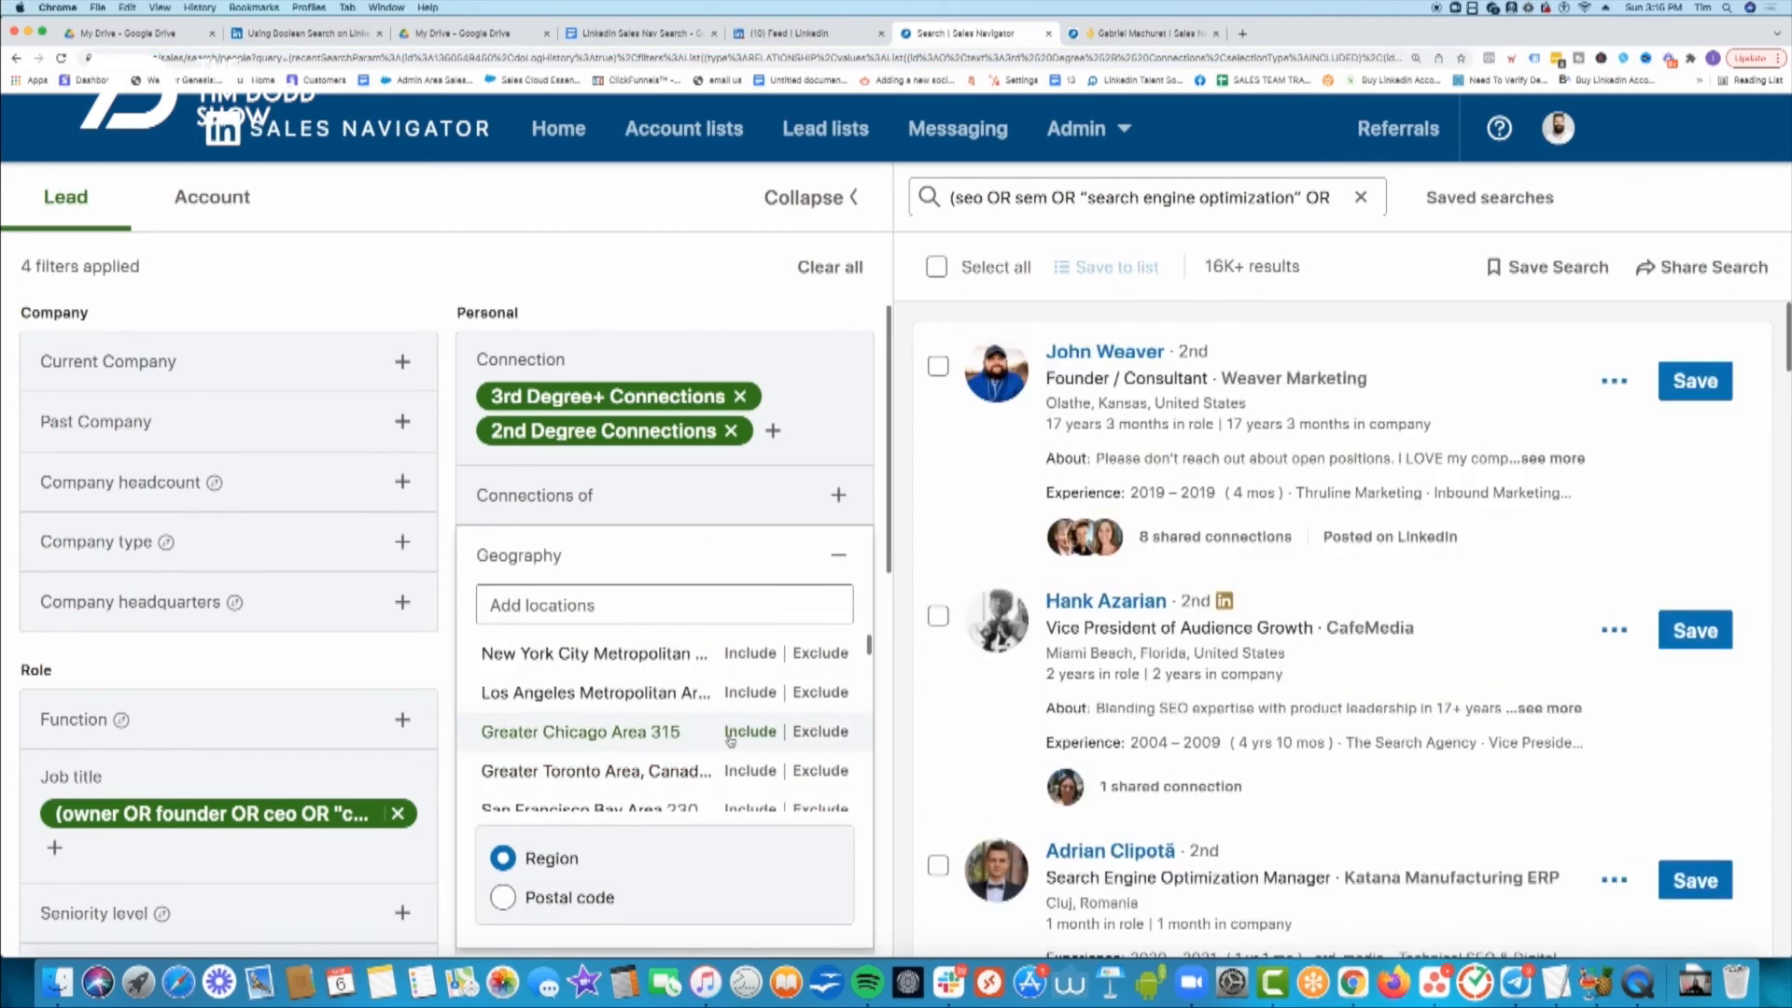
{"action": "scroll", "coordinate": [419, 848], "scroll_direction": "down", "scroll_amount": 6}
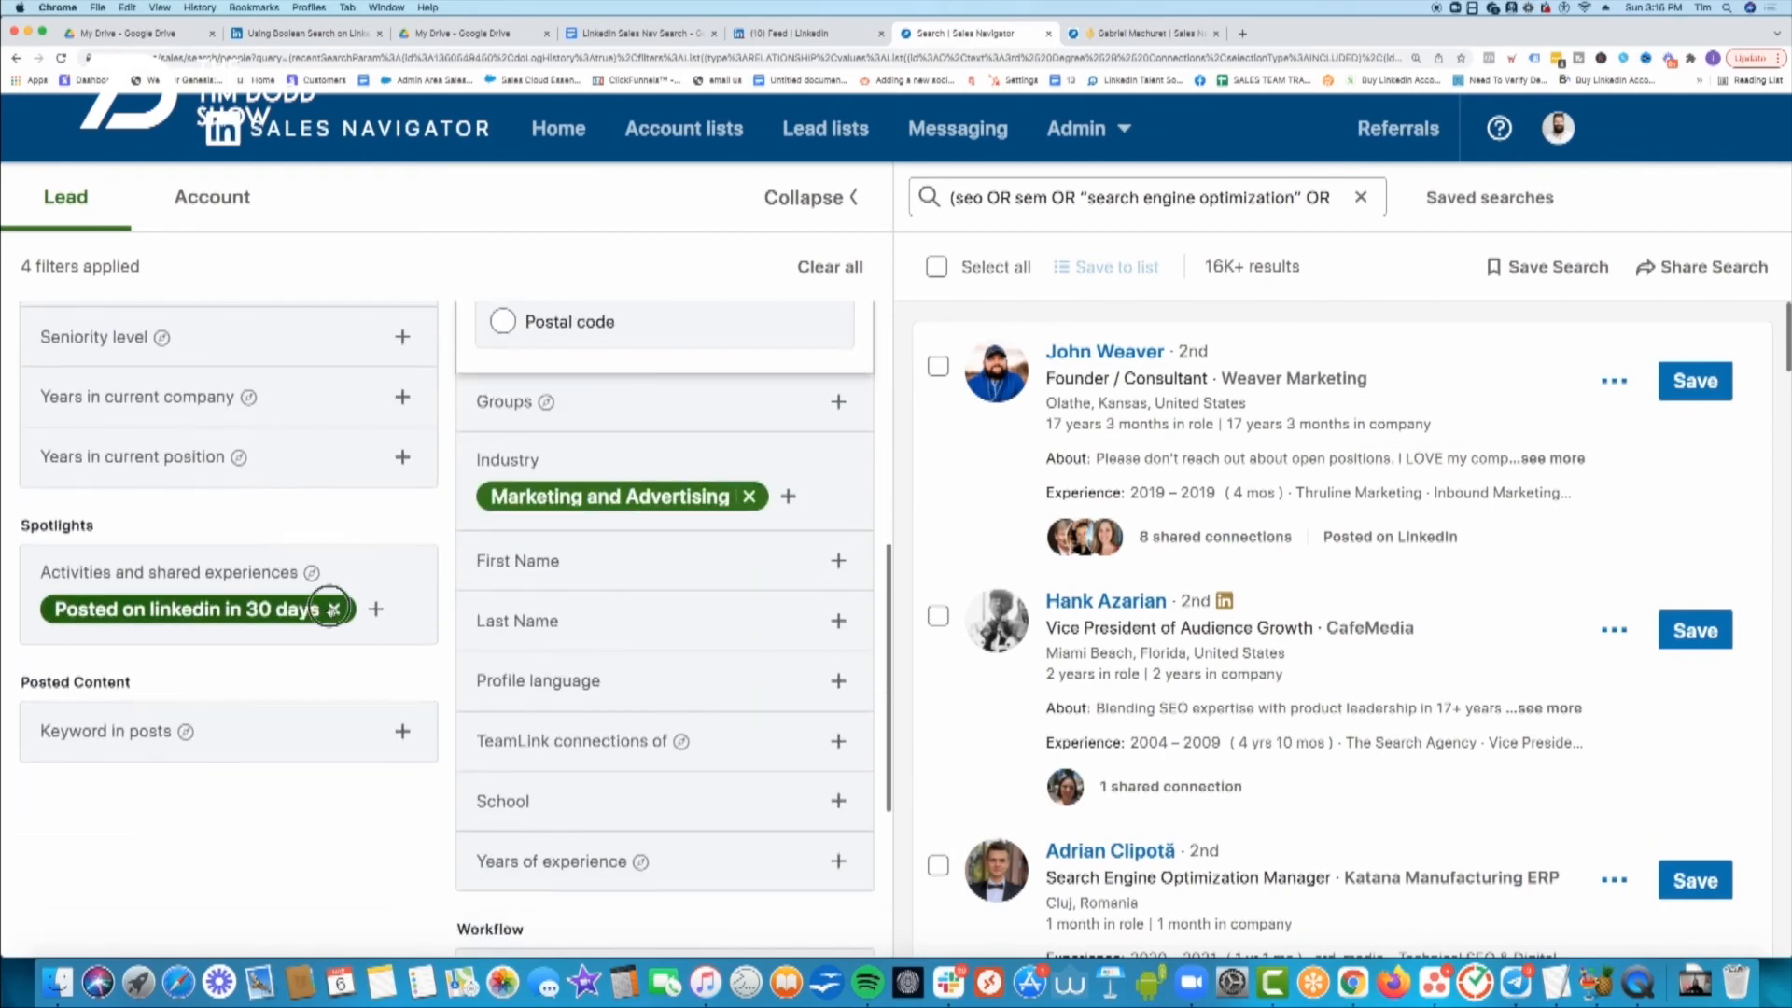
{"action": "left_click", "coordinate": [332, 609]}
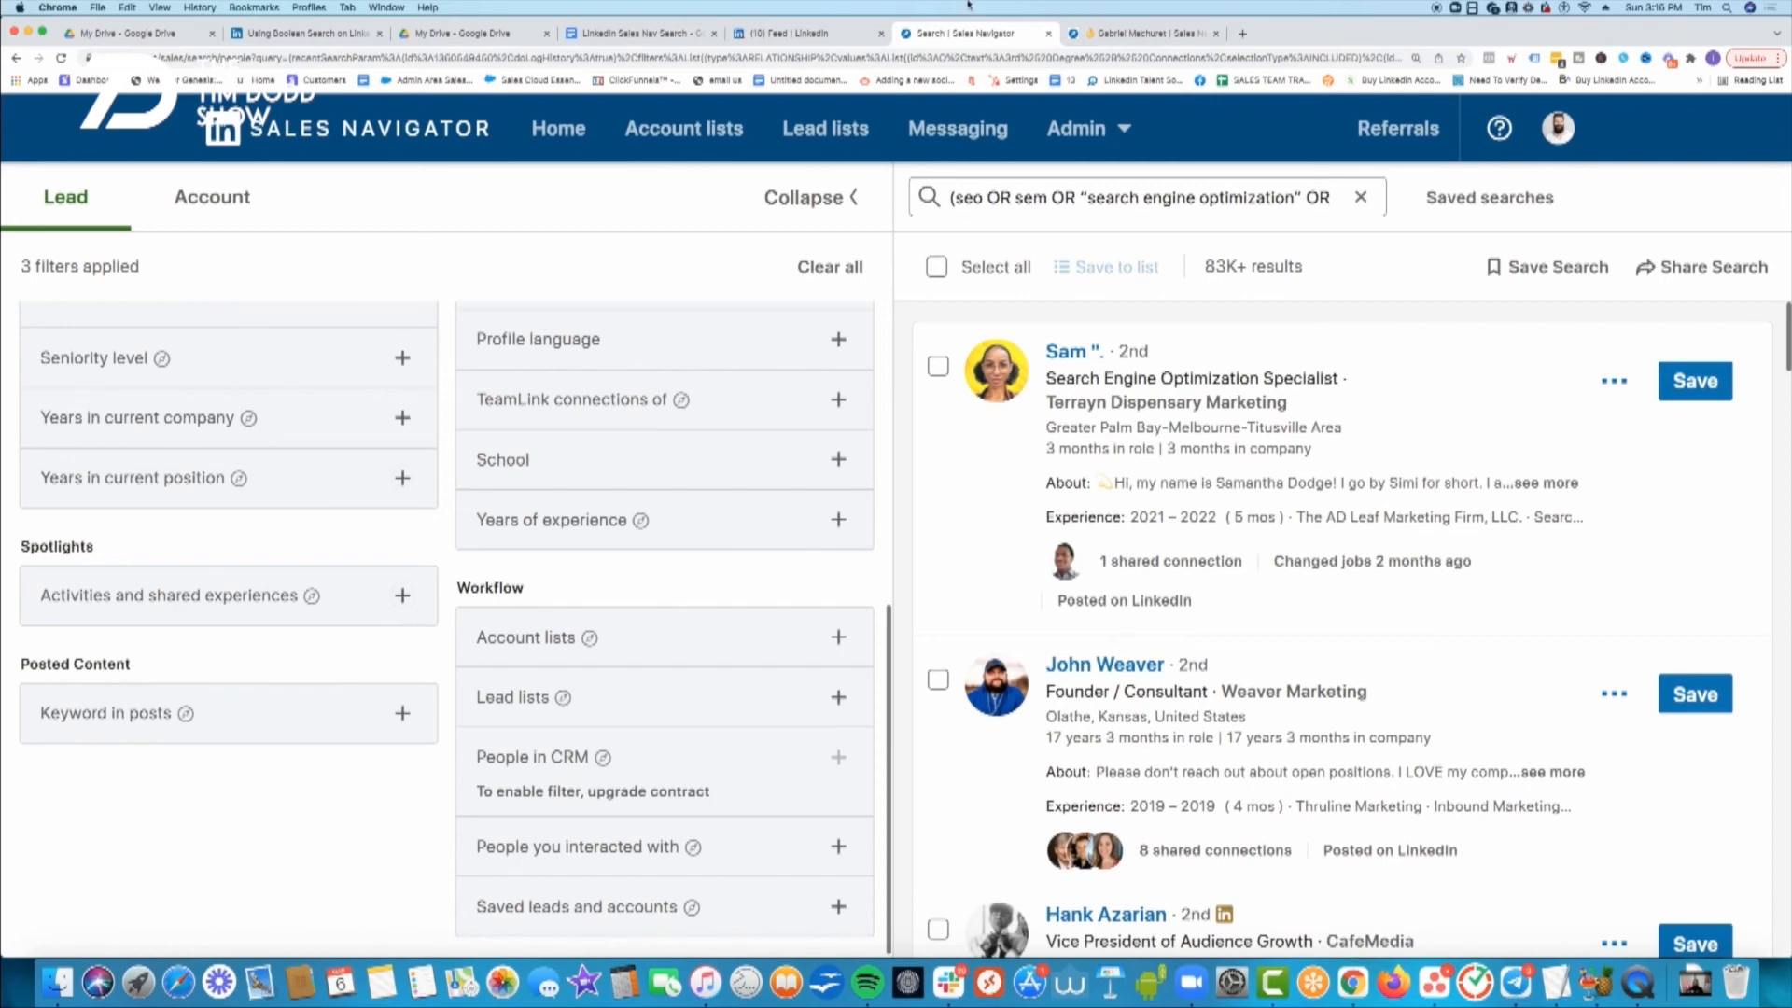
- Switch to the Google Docs notes and review the FILTERS NOT USED list below the base search URL
{"action": "left_click", "coordinate": [668, 35]}
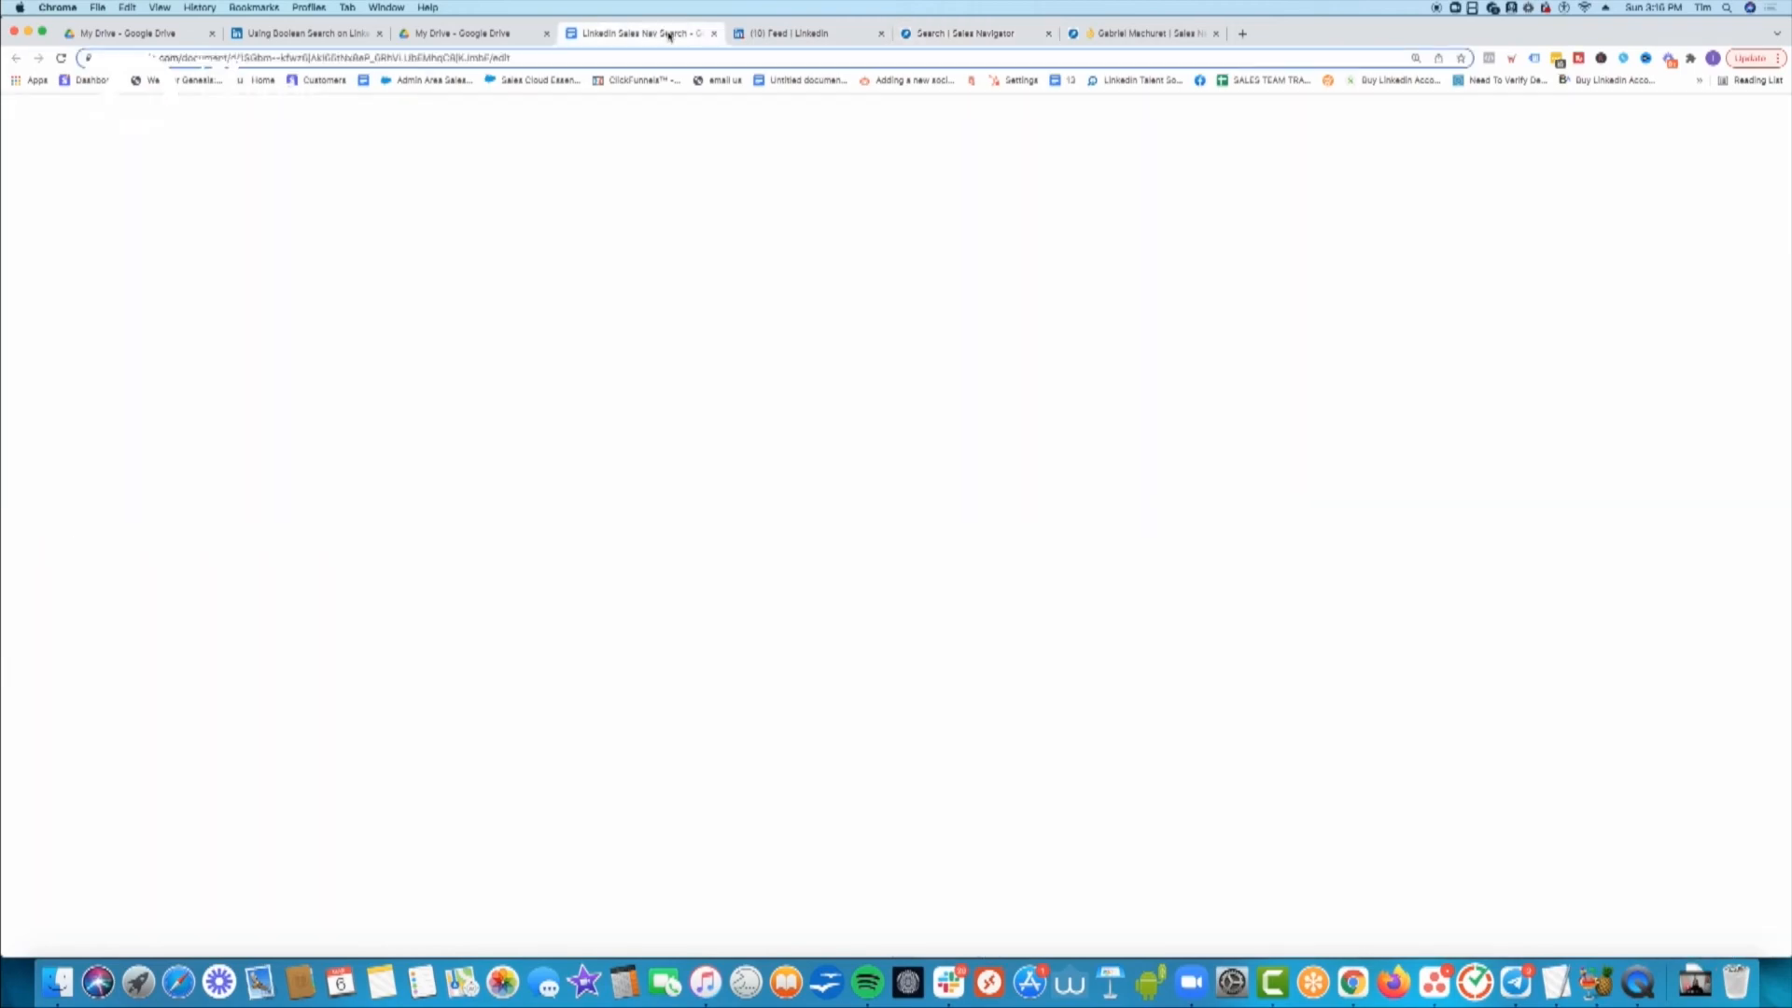
{"action": "scroll", "coordinate": [717, 557], "scroll_direction": "down", "scroll_amount": 3}
{"action": "scroll", "coordinate": [716, 556], "scroll_direction": "down", "scroll_amount": 10}
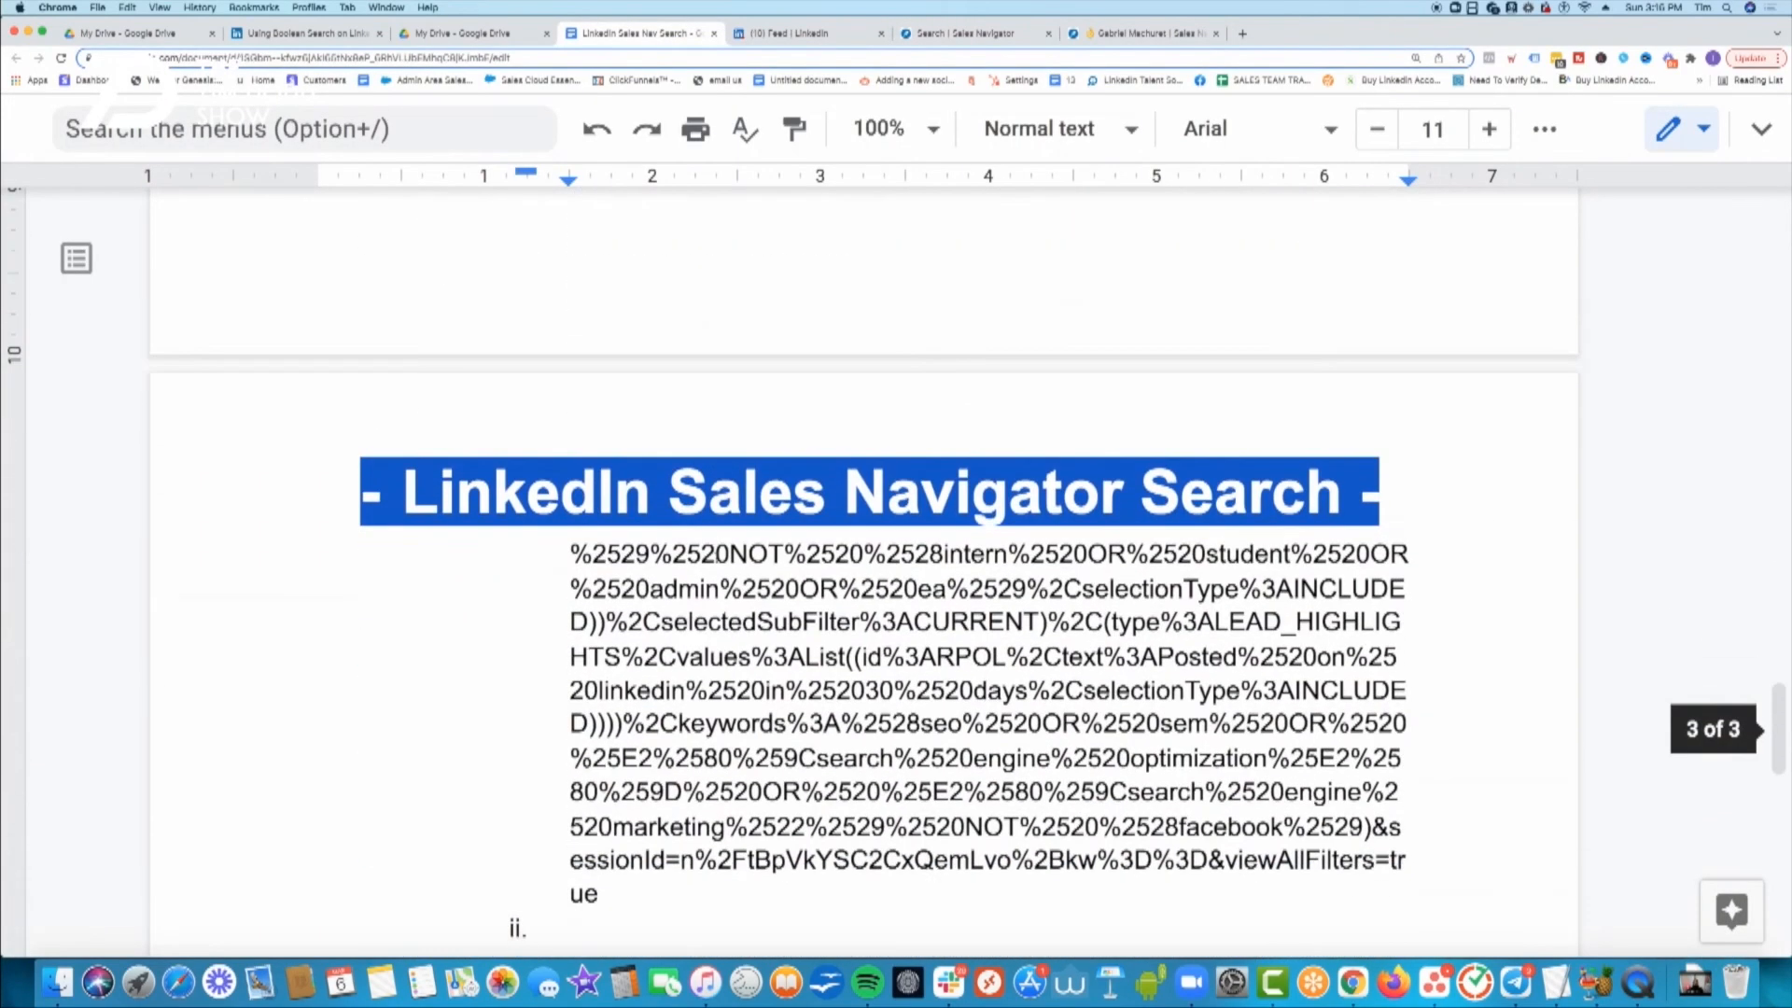
{"action": "left_click", "coordinate": [587, 544]}
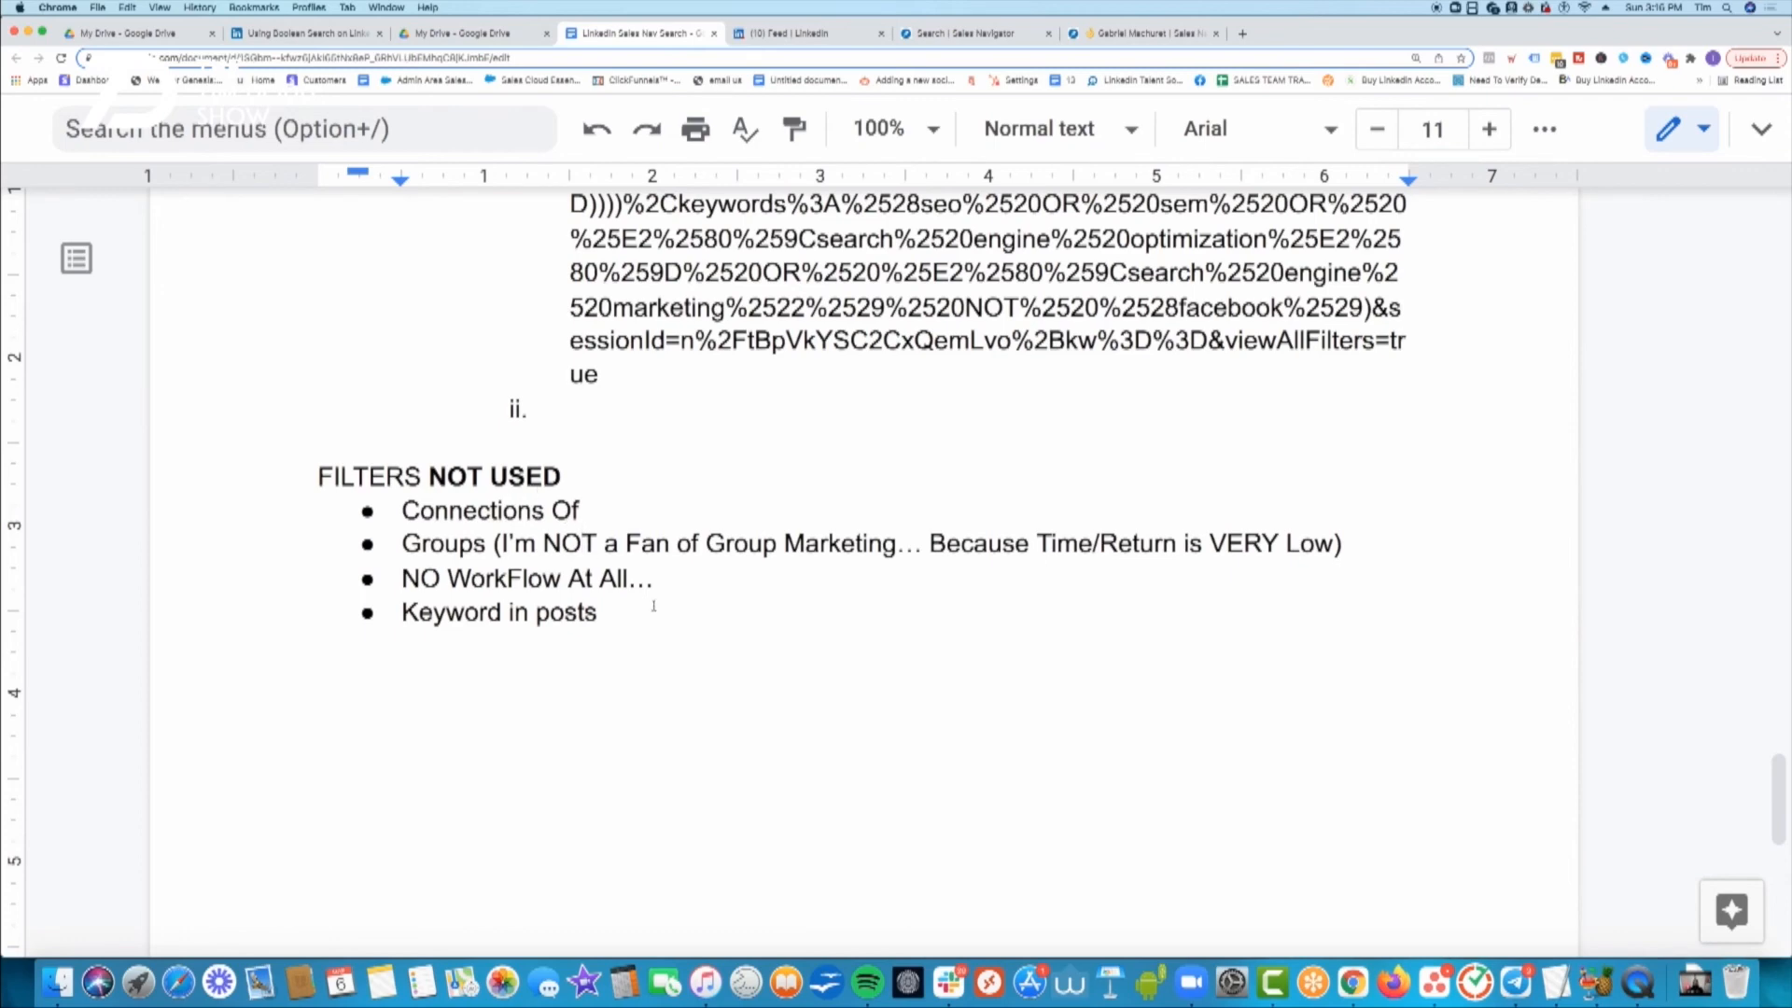
- Return to Sales Navigator and inspect the People you interacted with options and the Keyword in posts filter
{"action": "left_click", "coordinate": [915, 35]}
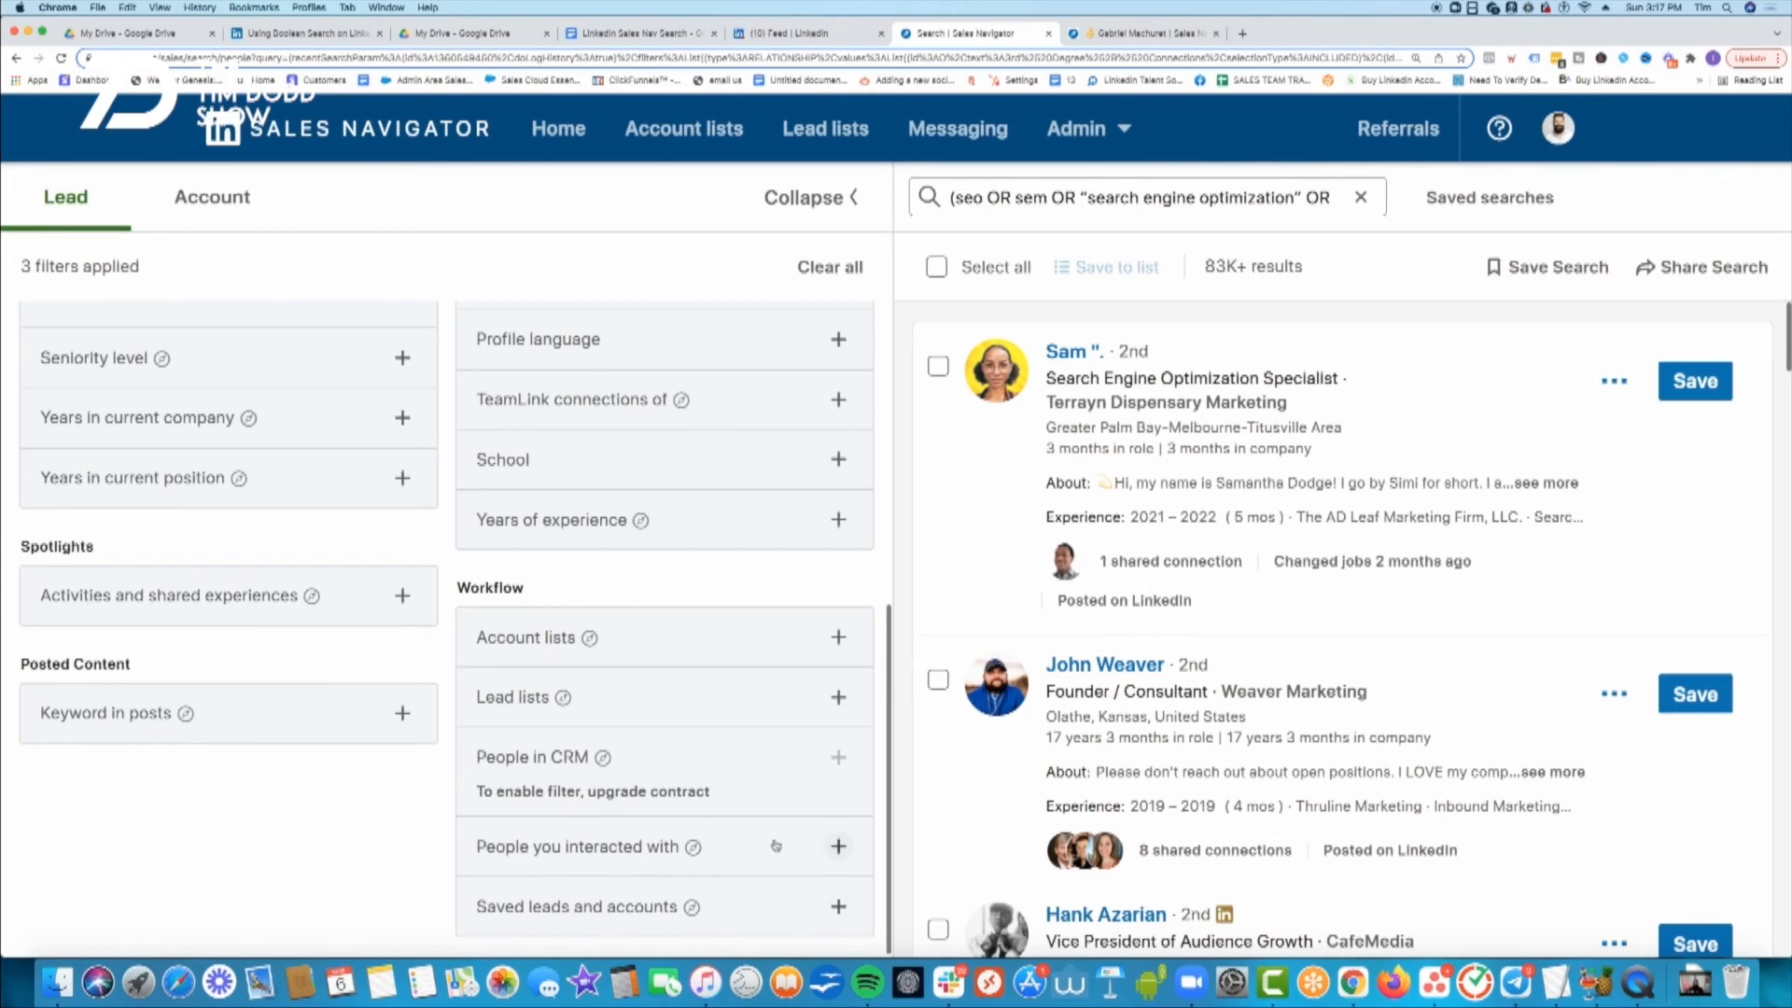
{"action": "left_click", "coordinate": [839, 848]}
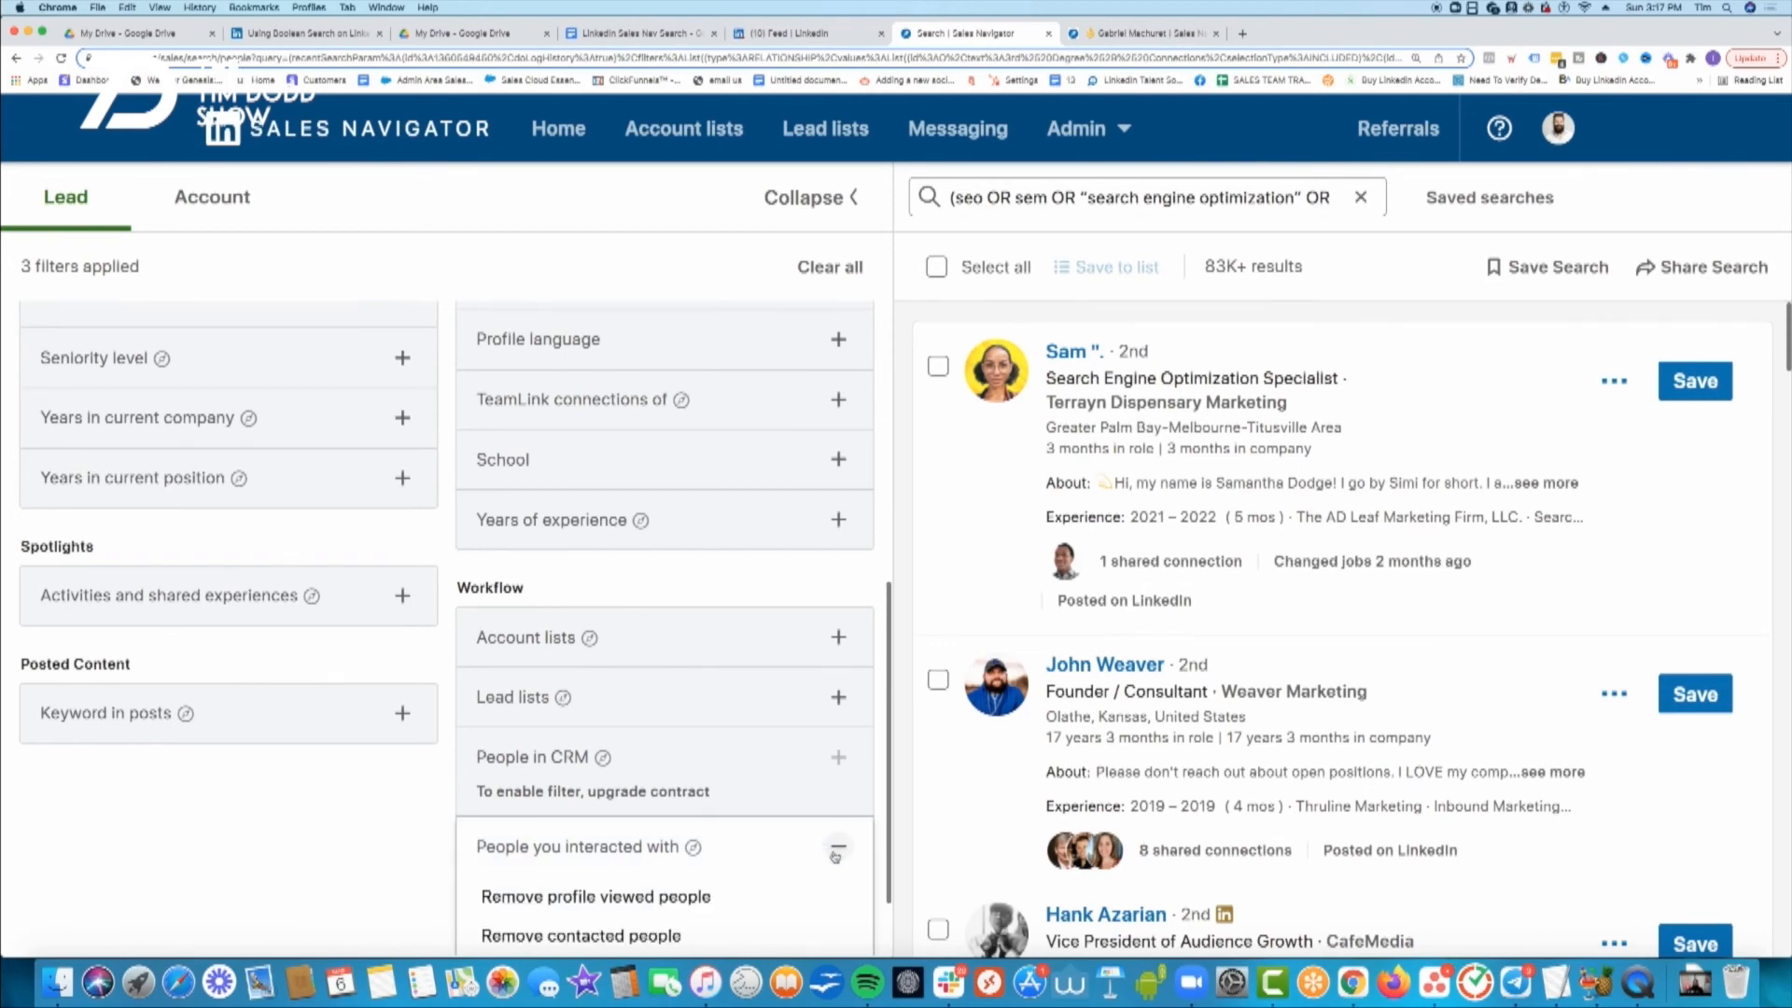
{"action": "scroll", "coordinate": [821, 857], "scroll_direction": "down", "scroll_amount": 2}
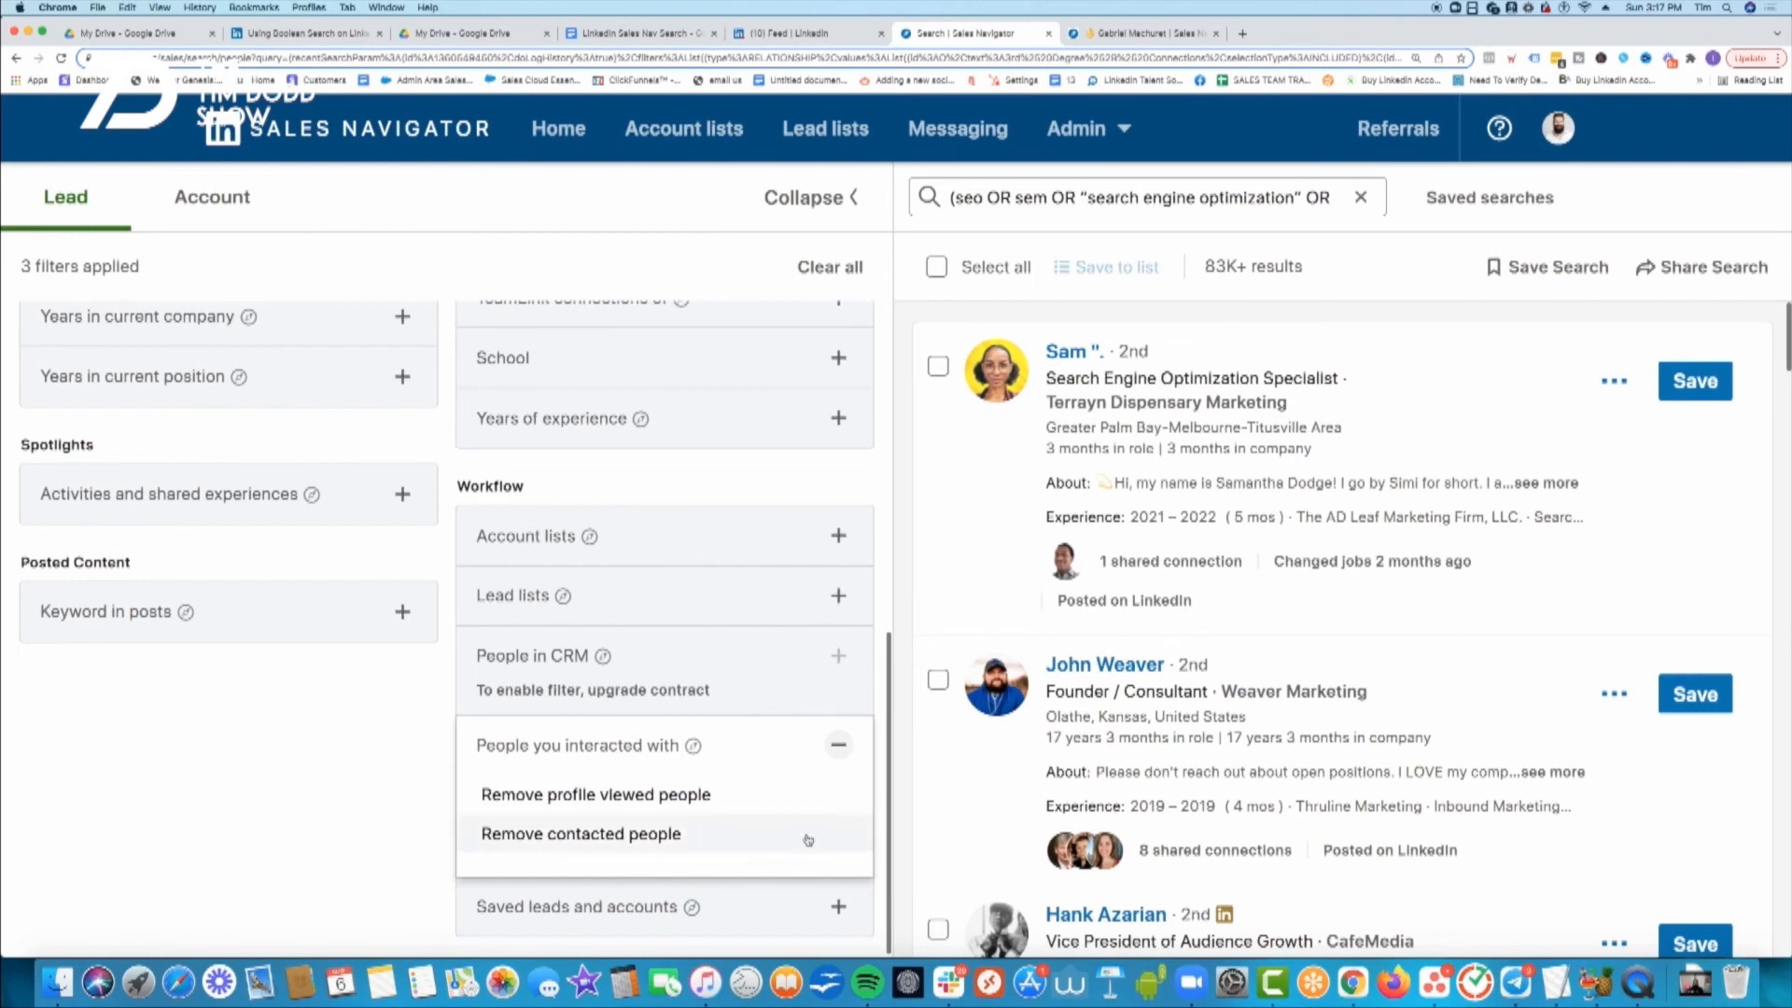
{"action": "scroll", "coordinate": [663, 826], "scroll_direction": "up", "scroll_amount": 2}
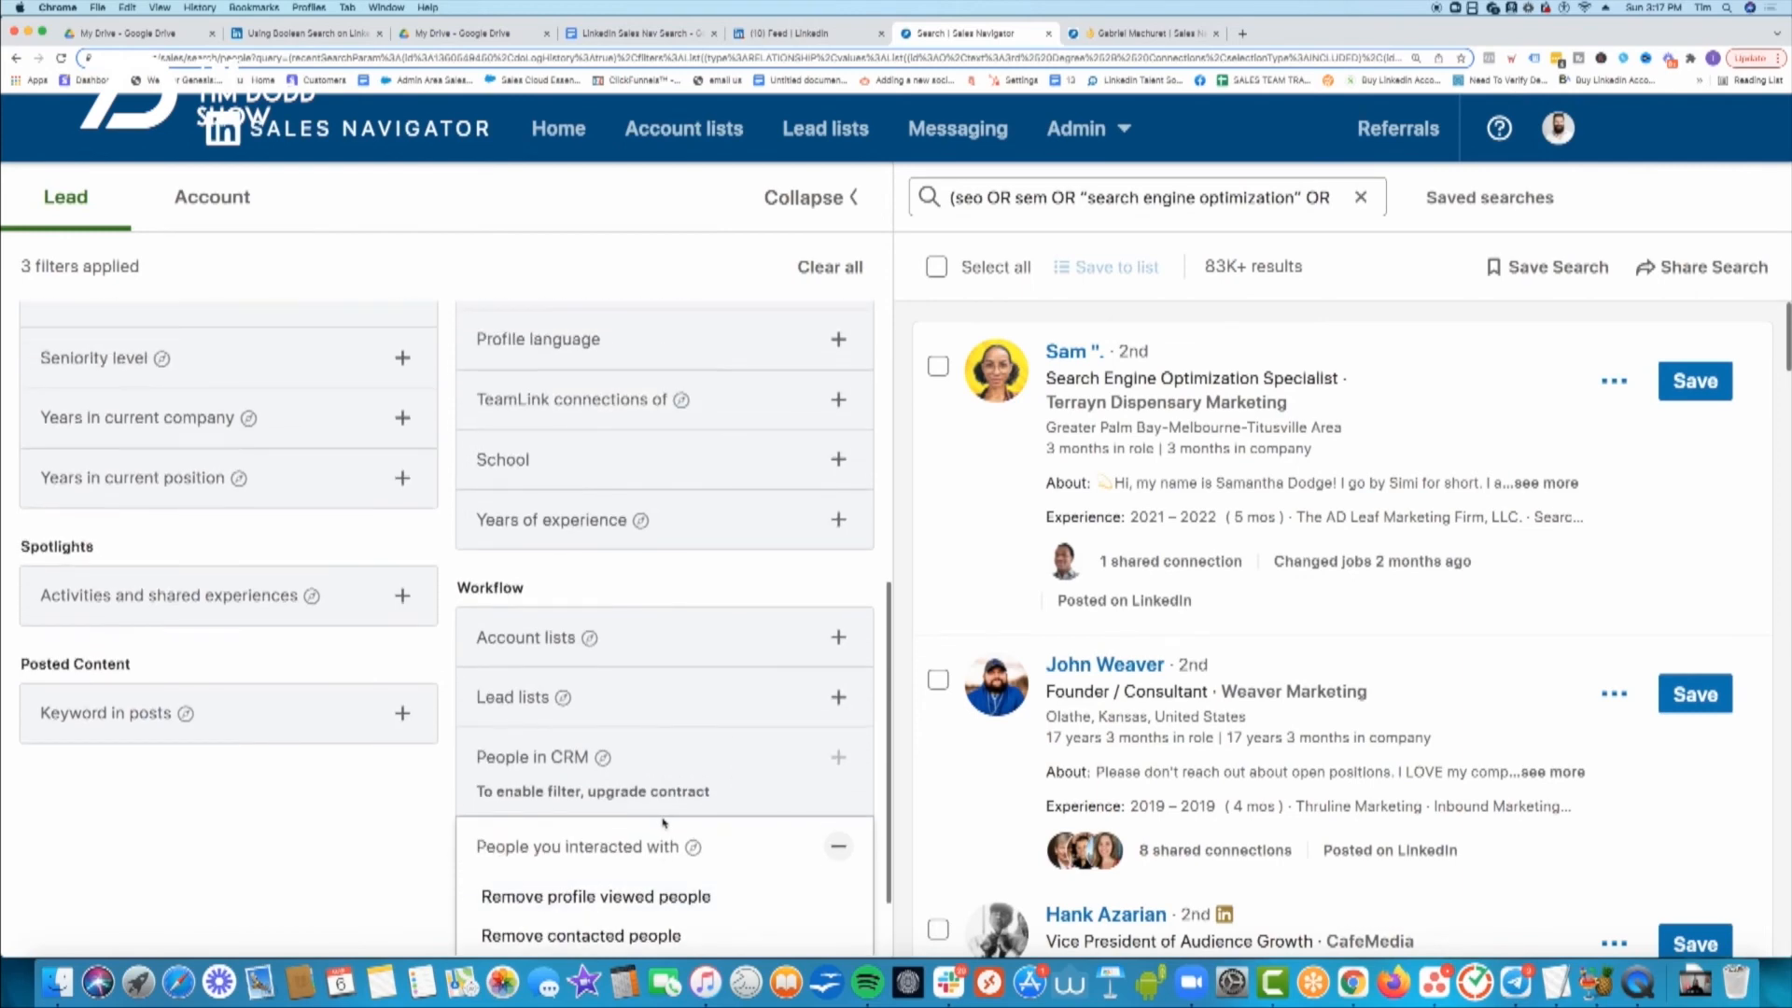
{"action": "scroll", "coordinate": [666, 822], "scroll_direction": "up", "scroll_amount": 2}
{"action": "left_click", "coordinate": [402, 749]}
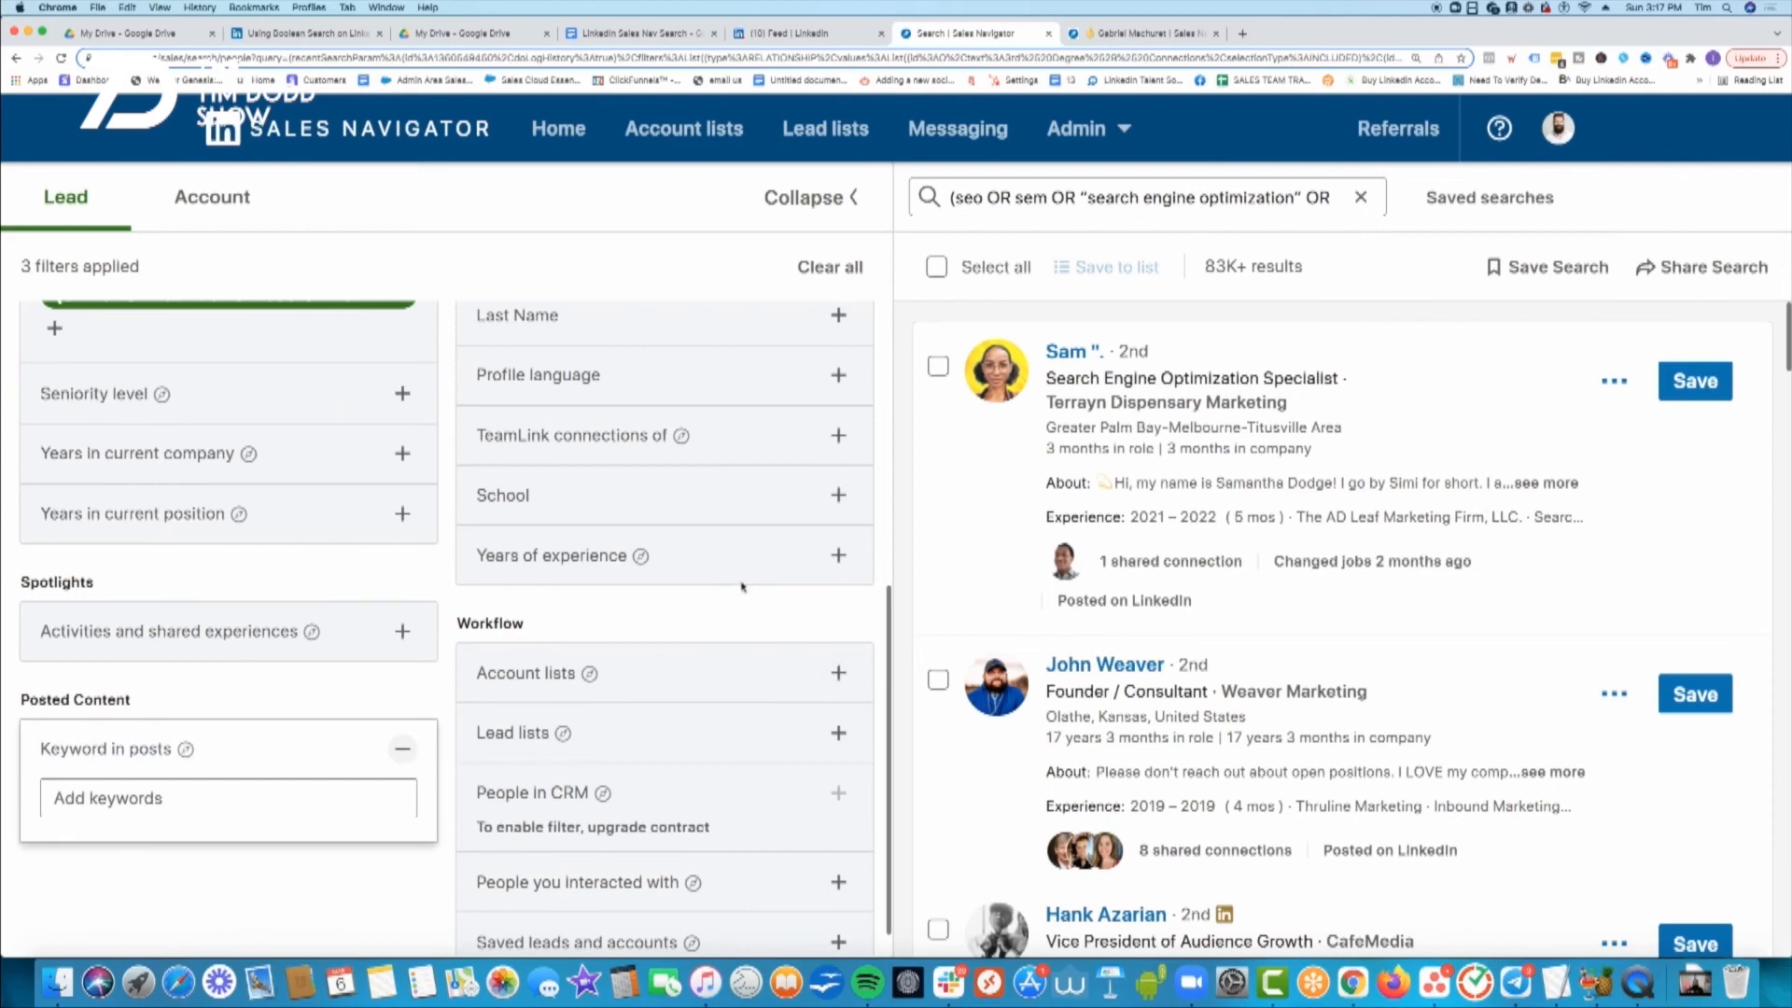
- Inspect the Years of experience, TeamLink connections of and Profile language filter options without applying any
{"action": "left_click", "coordinate": [843, 563]}
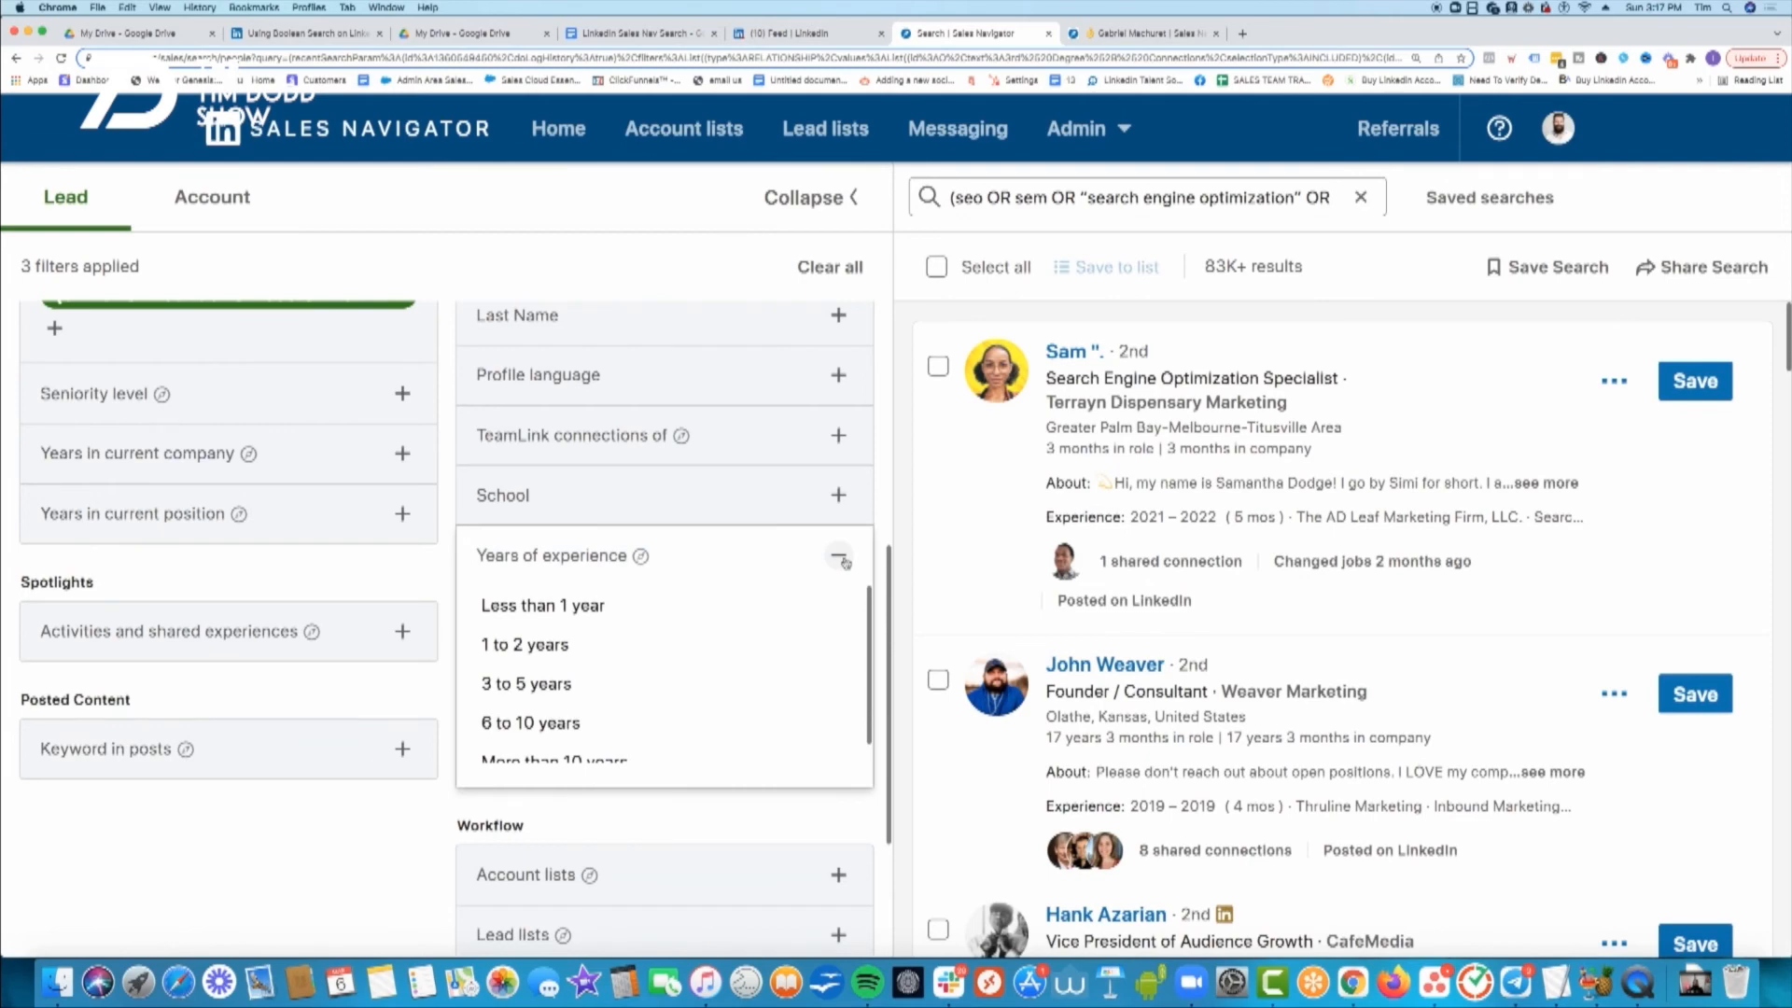
{"action": "scroll", "coordinate": [819, 675], "scroll_direction": "down", "scroll_amount": 1}
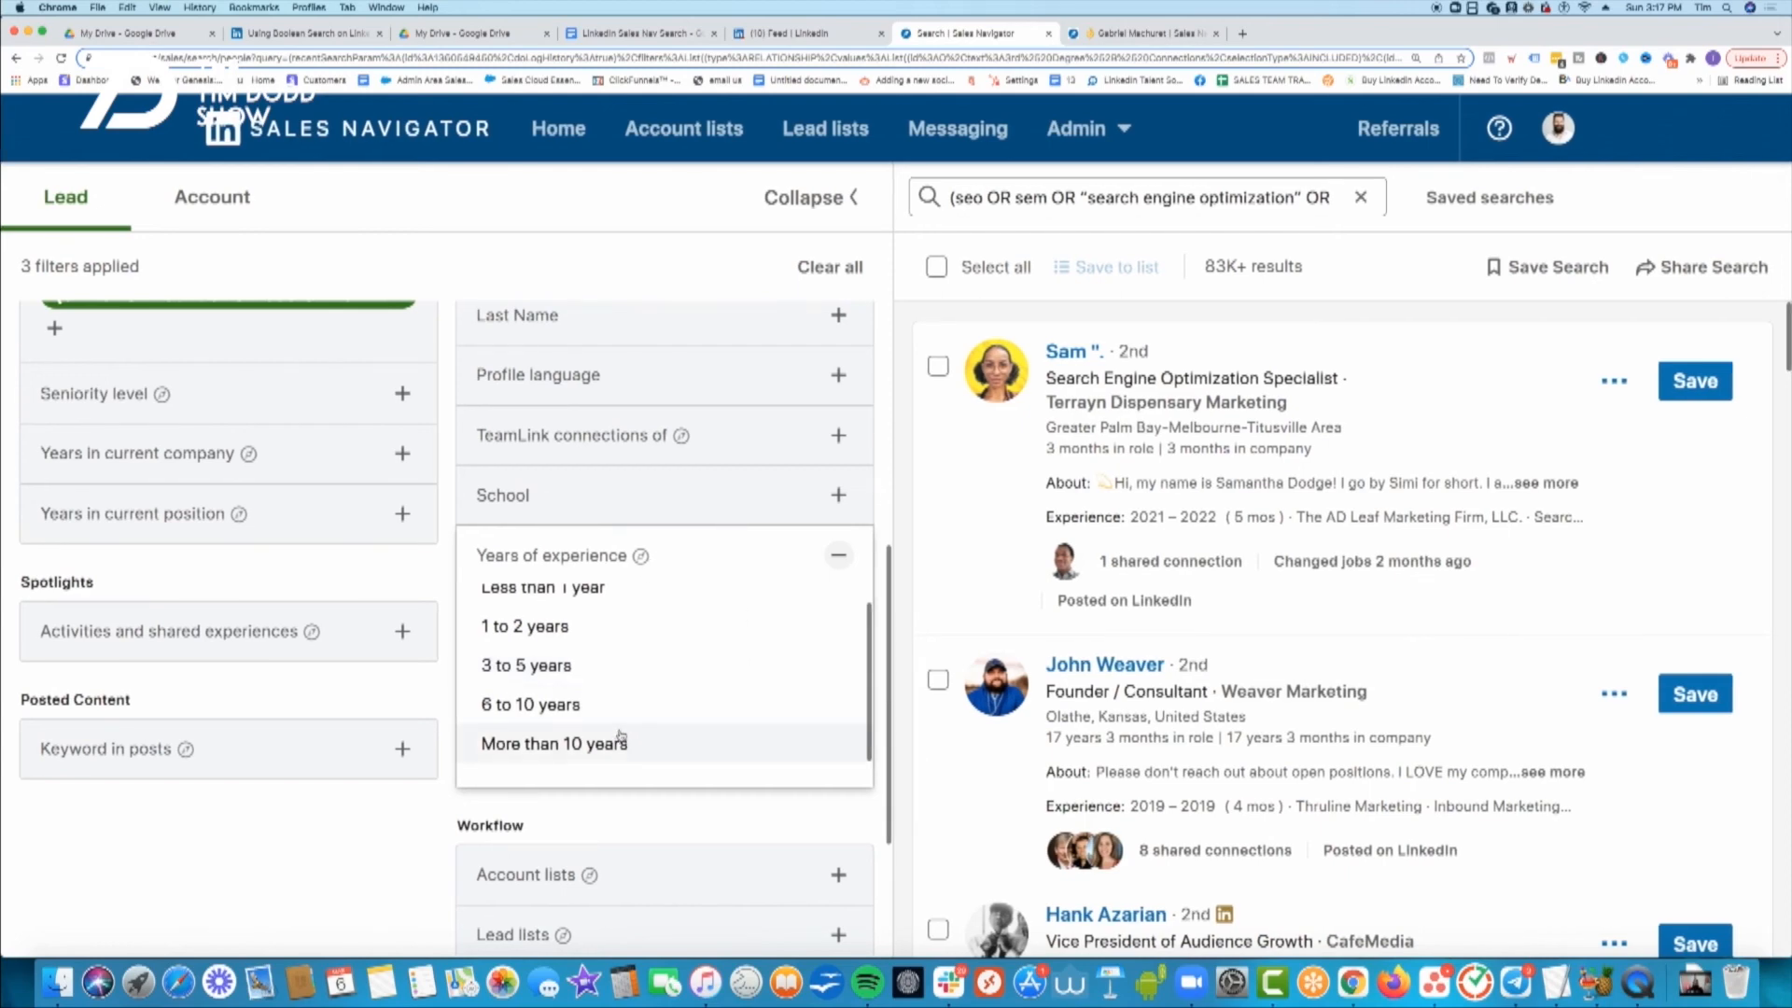
{"action": "scroll", "coordinate": [597, 676], "scroll_direction": "up", "scroll_amount": 1}
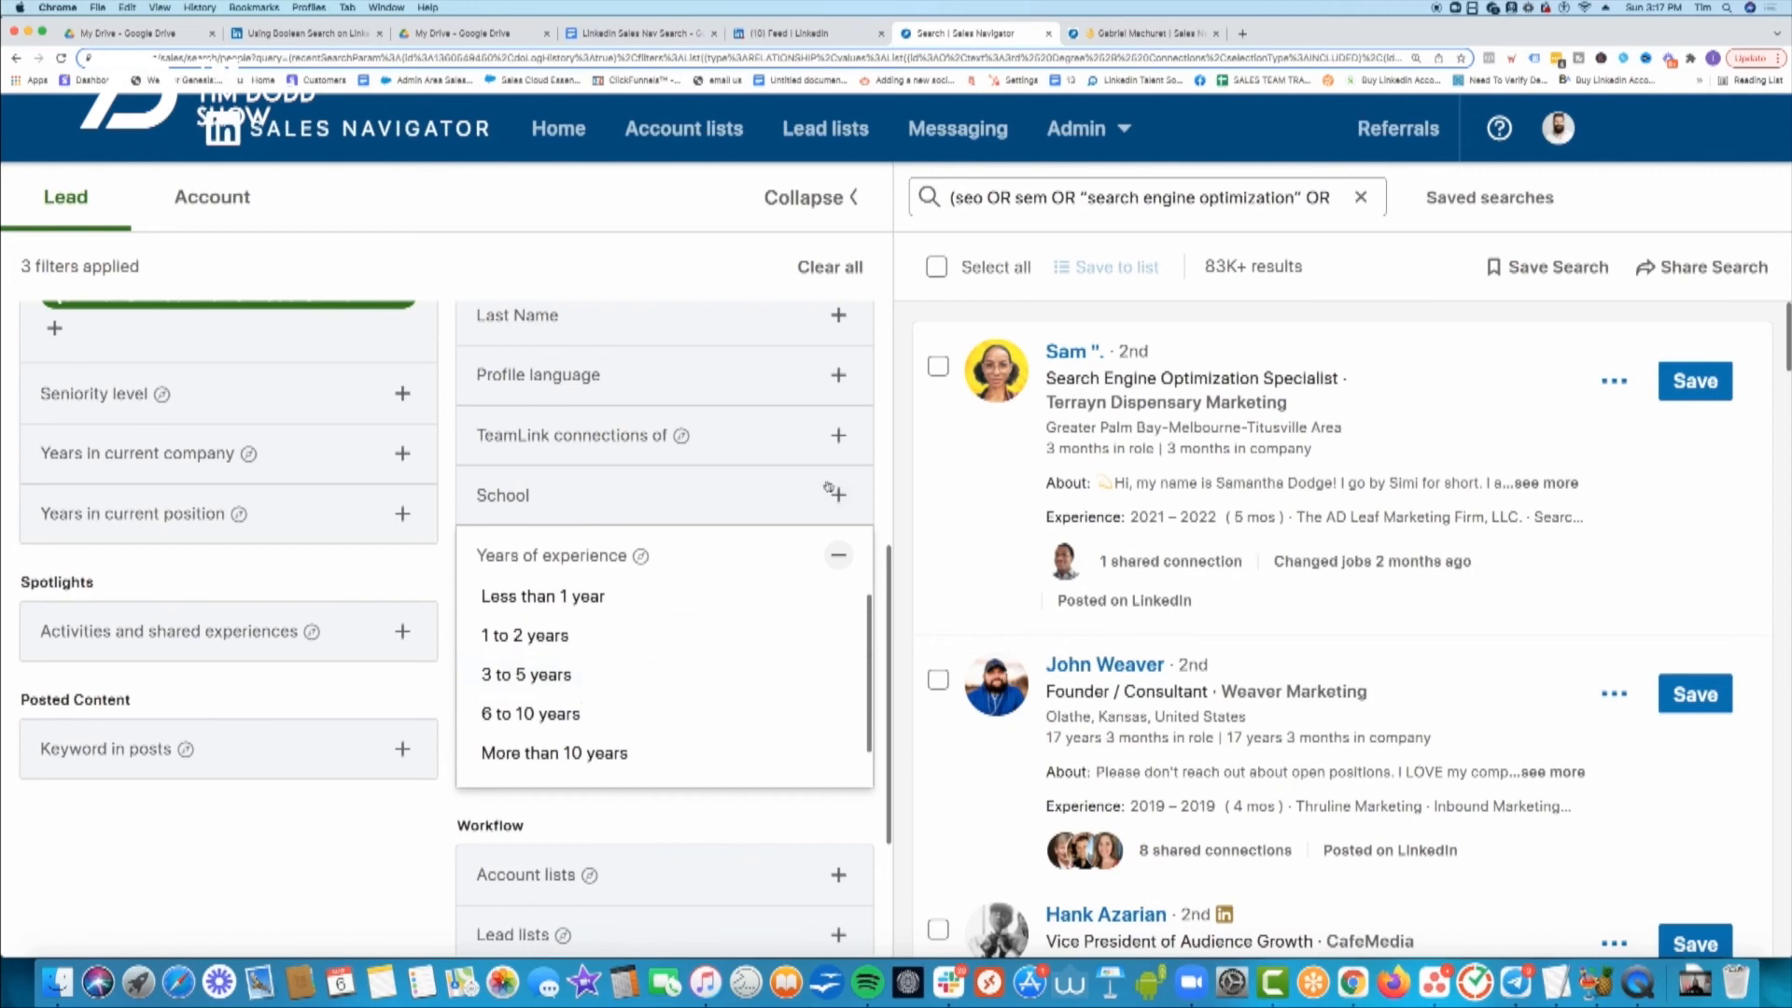
{"action": "left_click", "coordinate": [828, 436]}
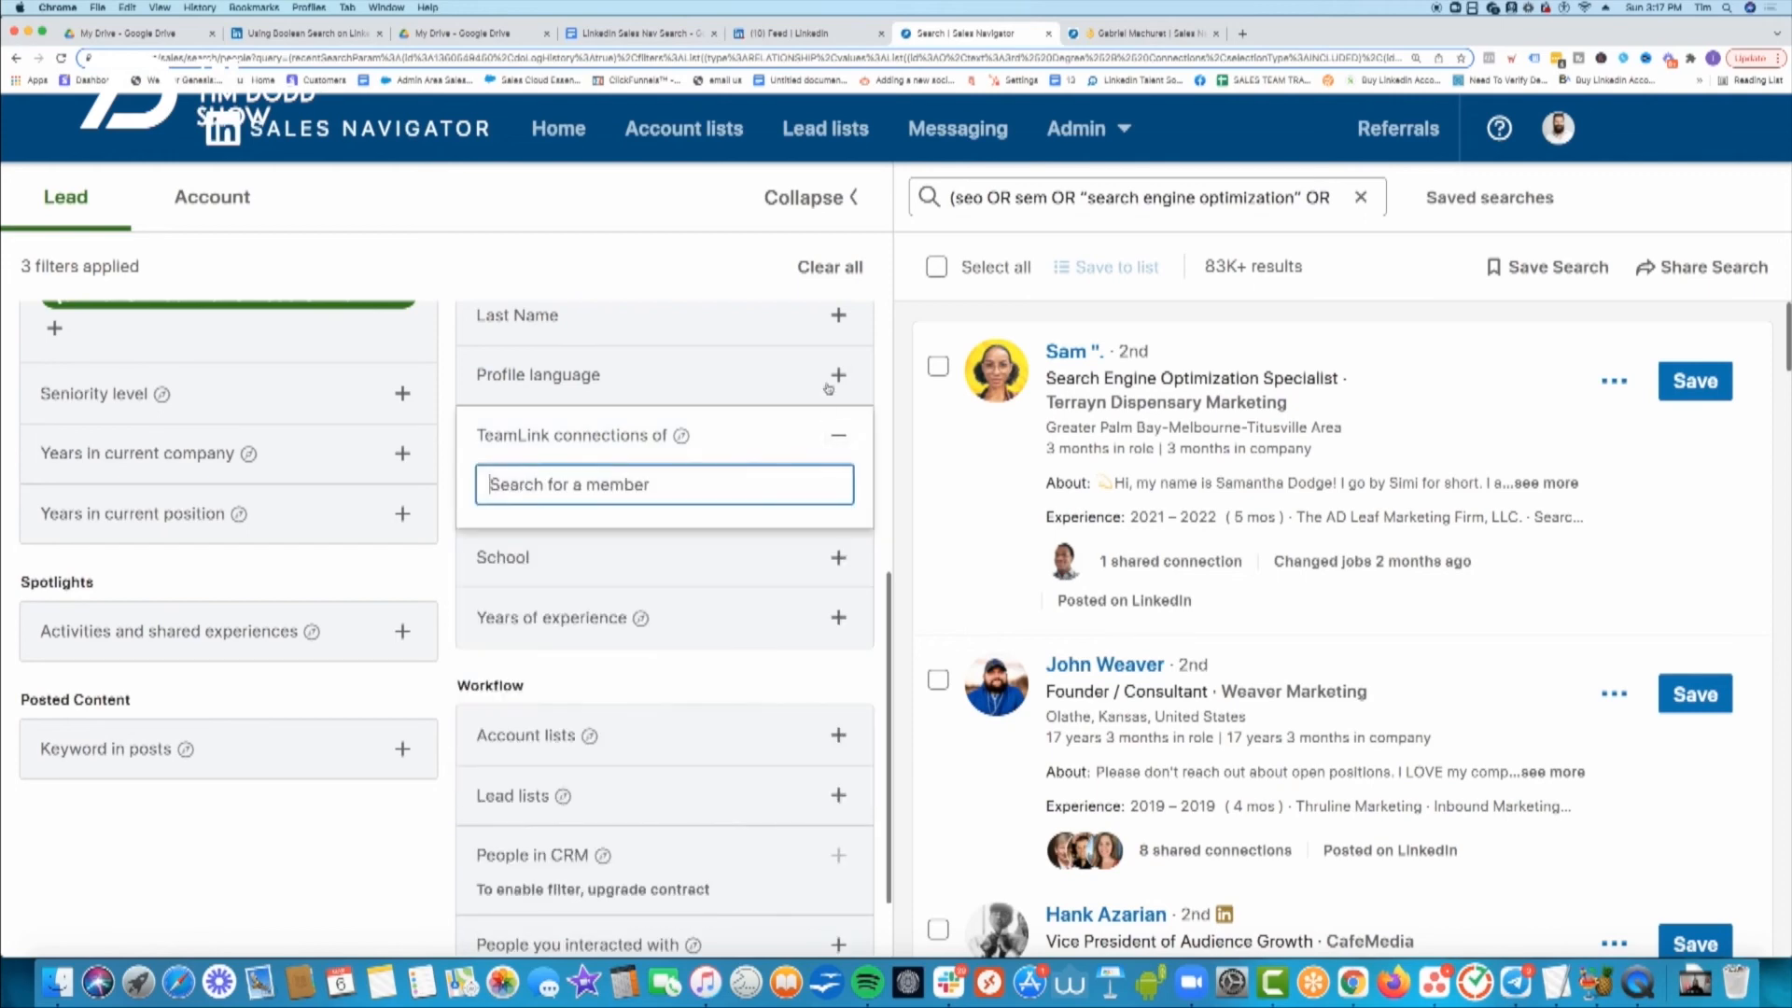
{"action": "left_click", "coordinate": [831, 376]}
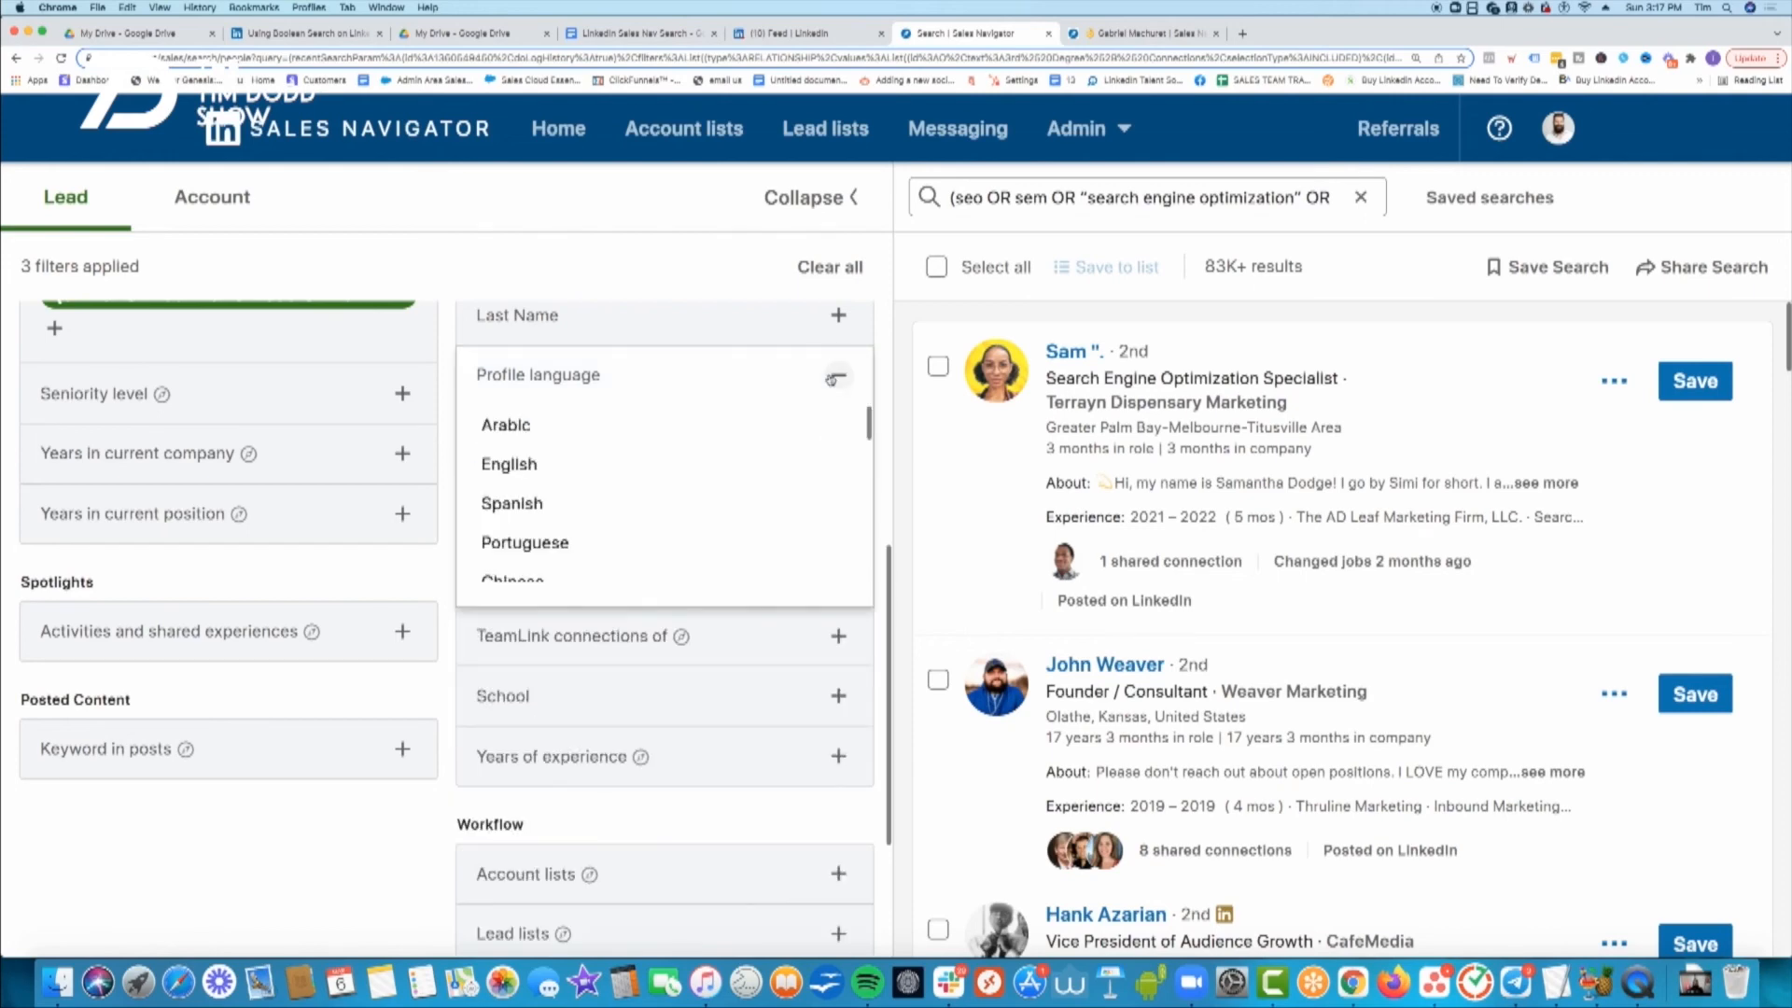
{"action": "left_click", "coordinate": [832, 377]}
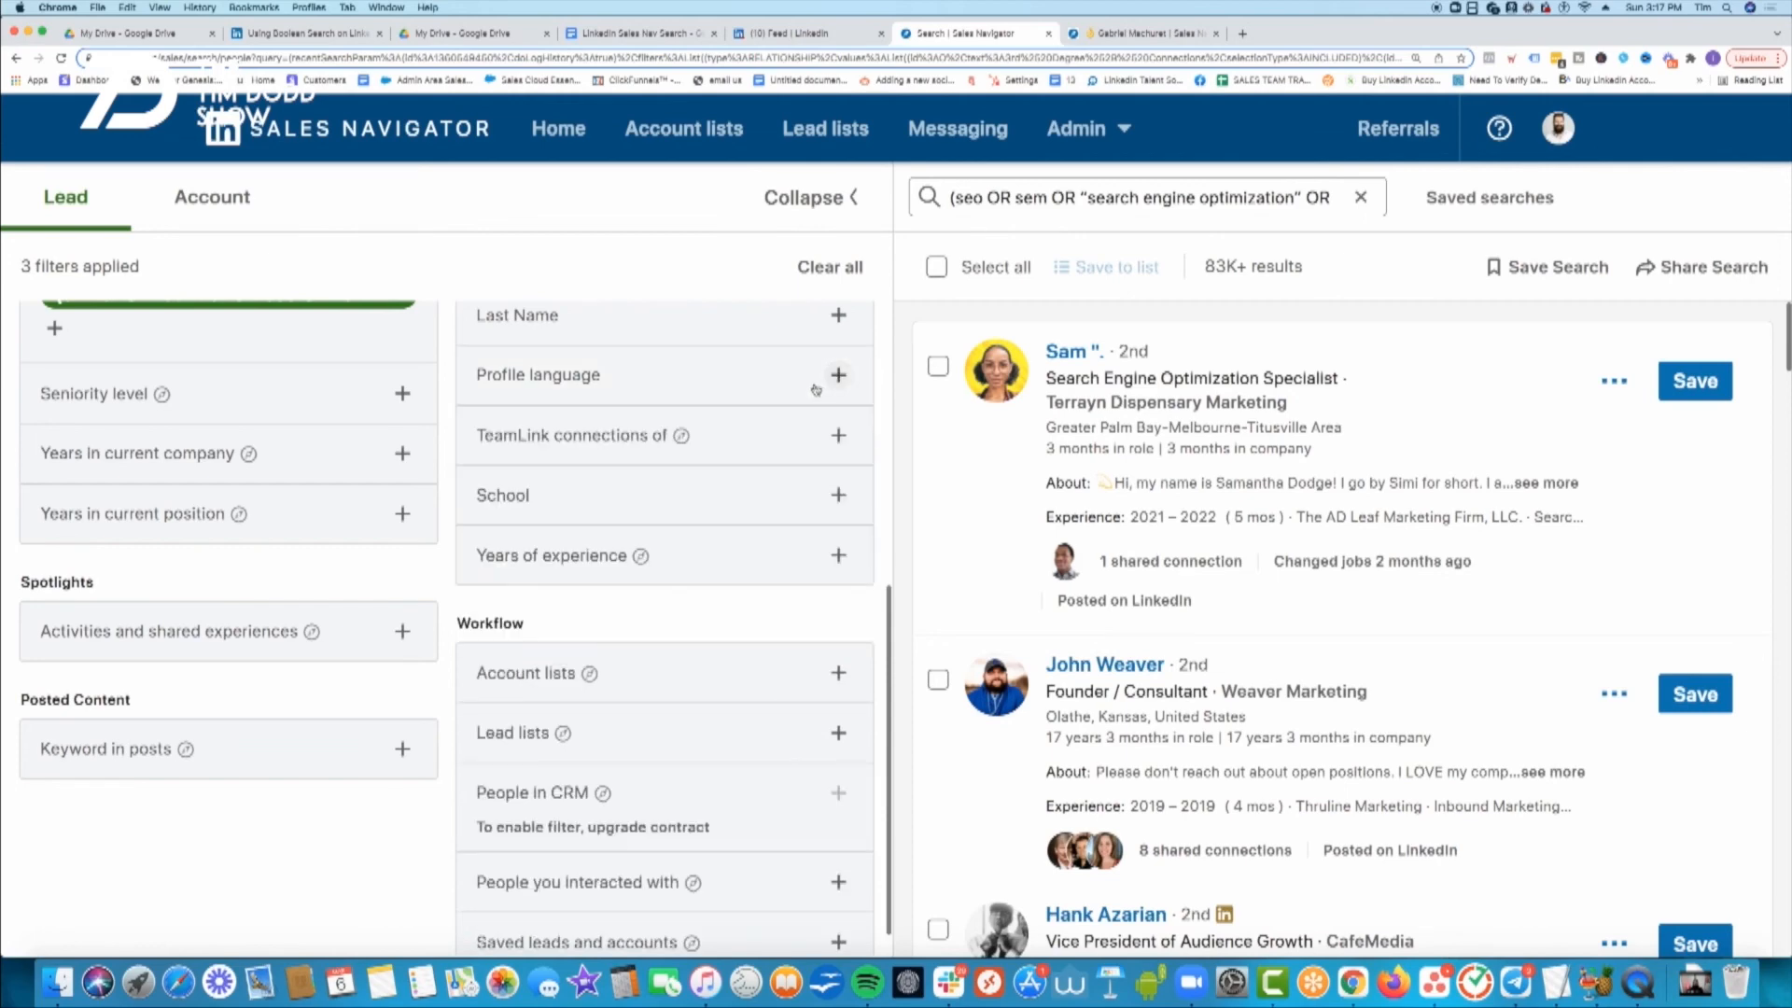
- Inspect the Groups and Connections of filters in the Personal section, leaving both empty
{"action": "scroll", "coordinate": [816, 389], "scroll_direction": "up", "scroll_amount": 2}
{"action": "scroll", "coordinate": [817, 390], "scroll_direction": "up", "scroll_amount": 2}
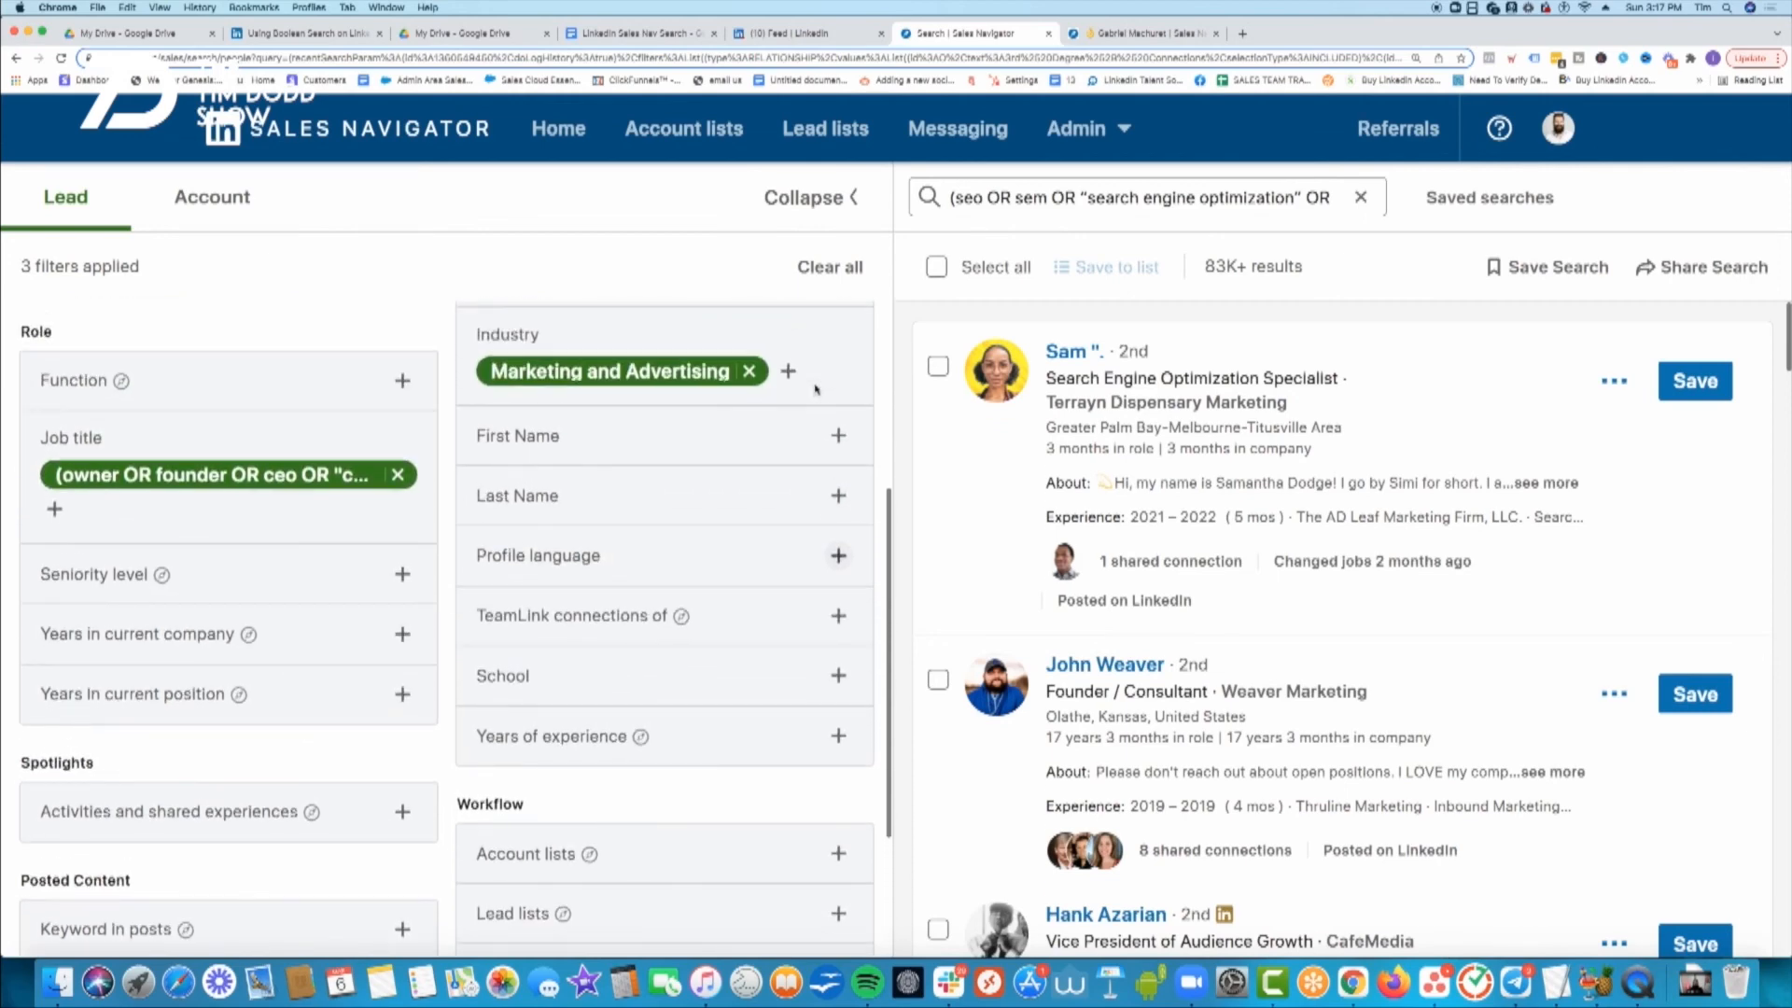
{"action": "scroll", "coordinate": [766, 491], "scroll_direction": "up", "scroll_amount": 2}
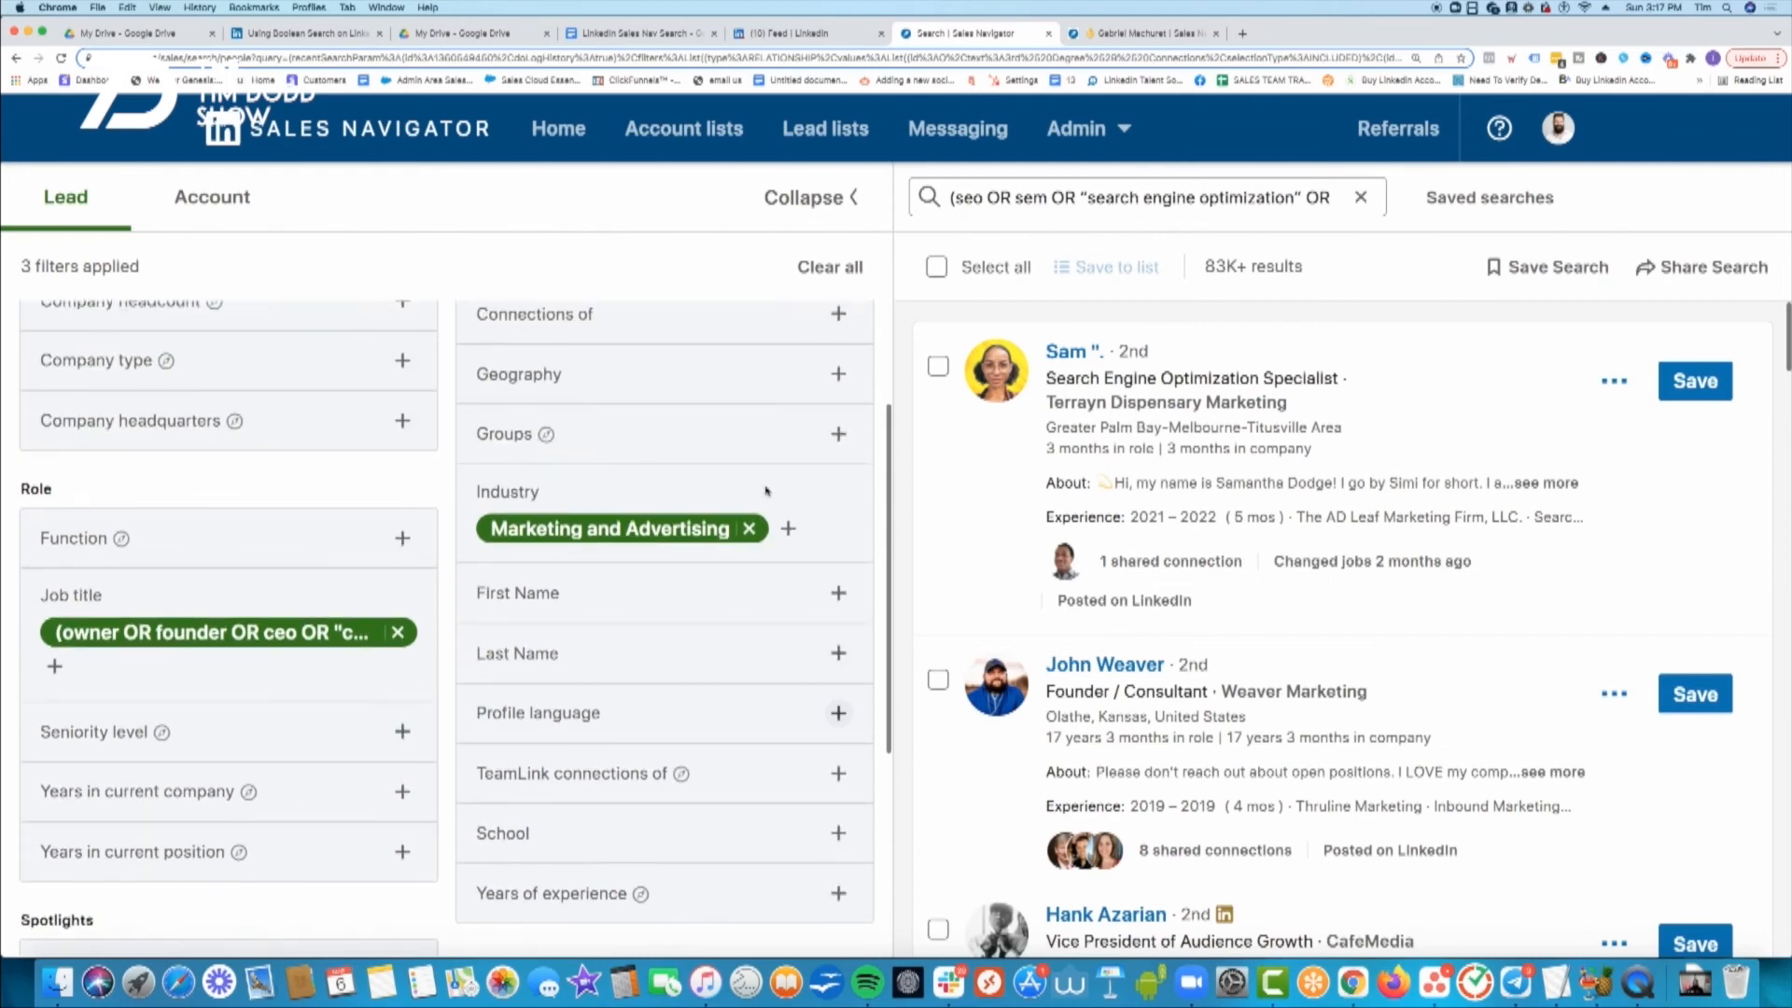
{"action": "scroll", "coordinate": [765, 491], "scroll_direction": "up", "scroll_amount": 1}
{"action": "left_click", "coordinate": [839, 505]}
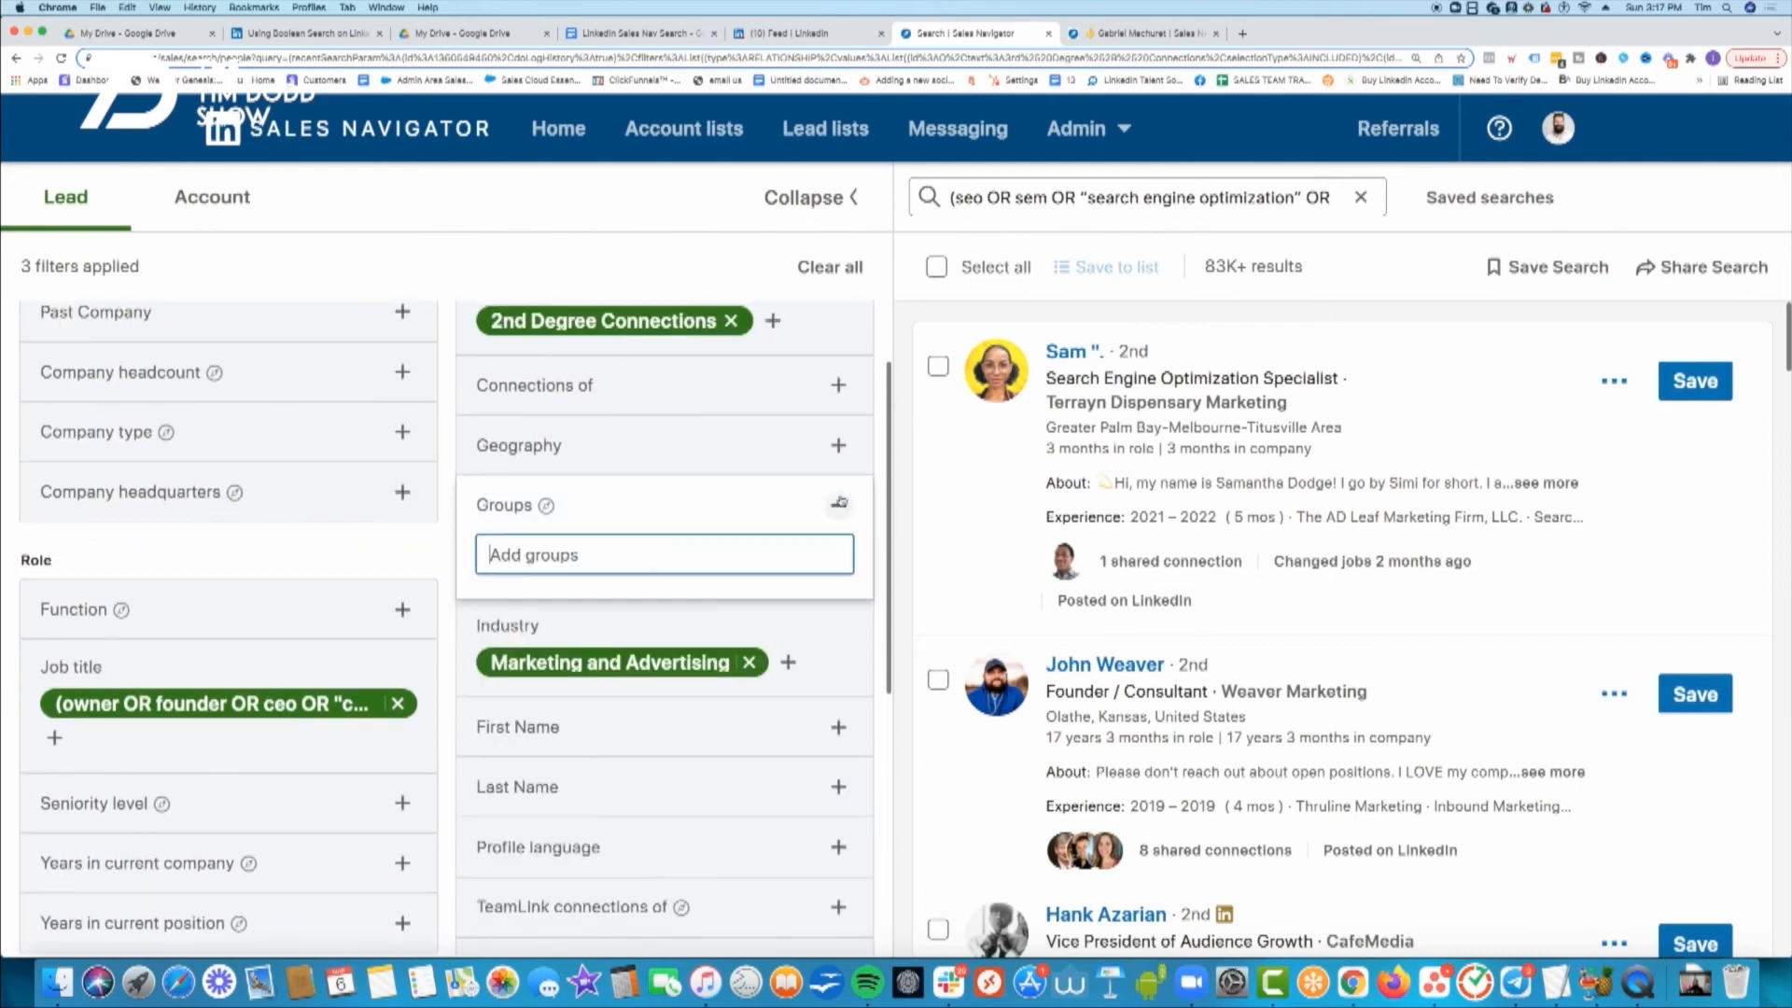
{"action": "left_click", "coordinate": [838, 505]}
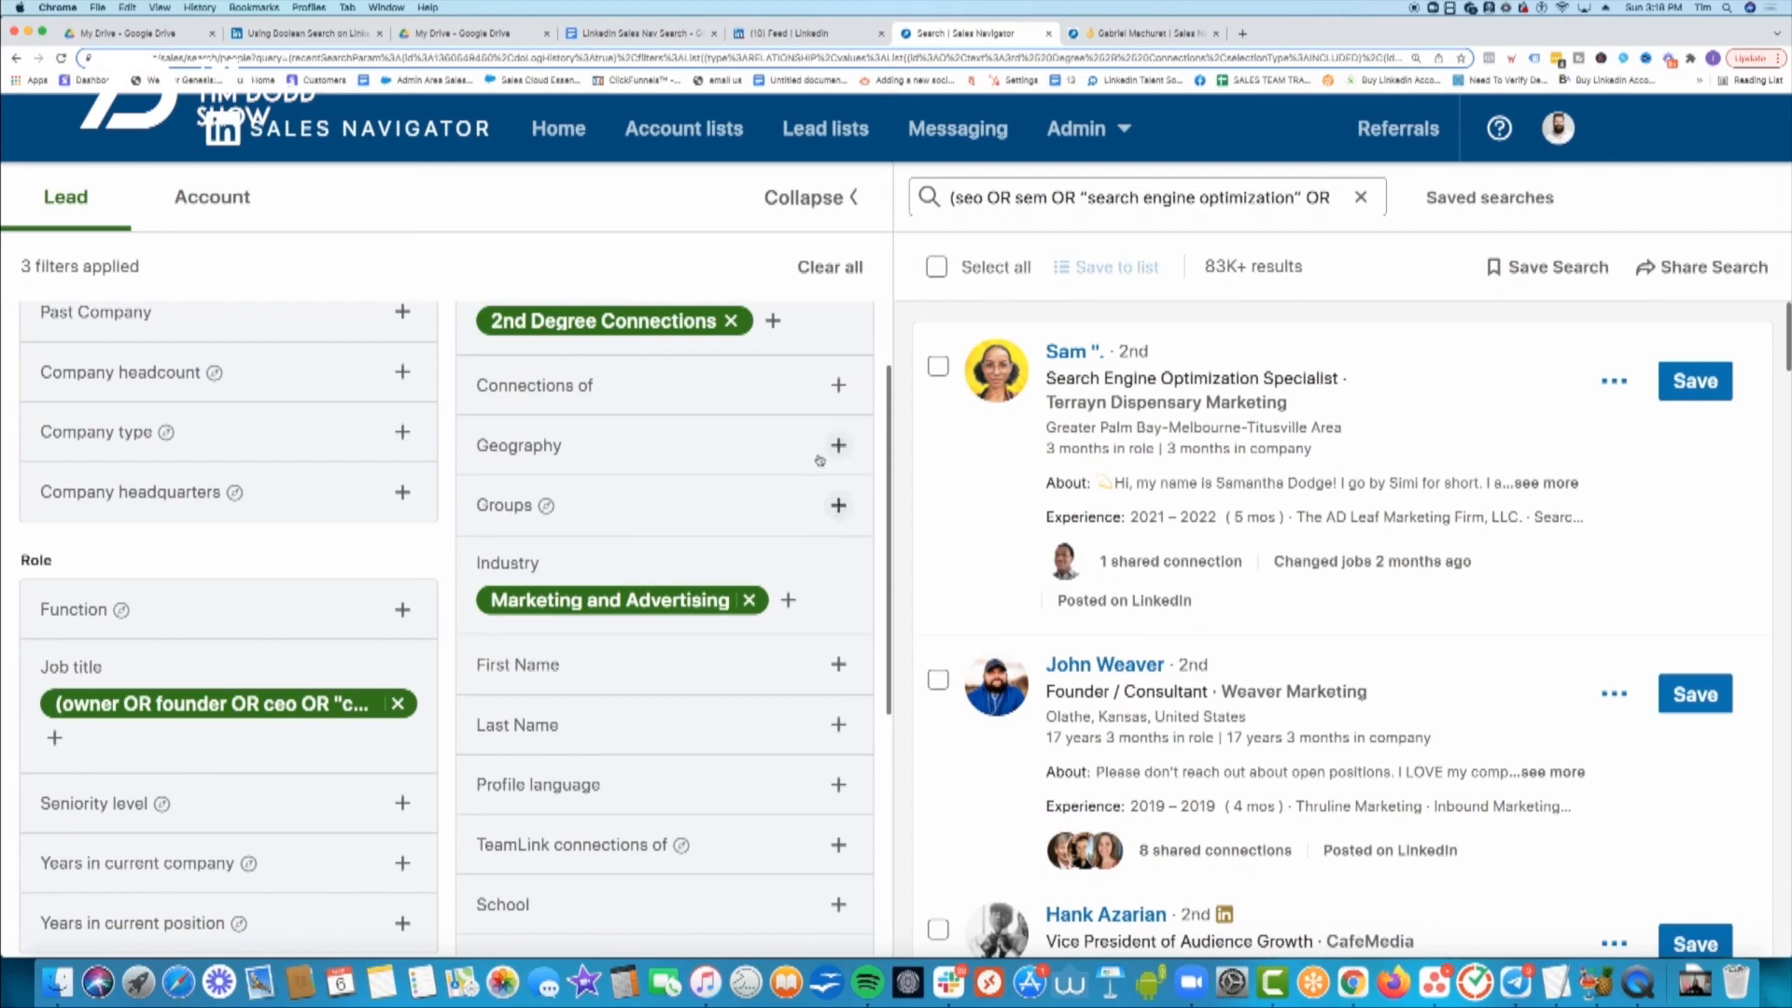
{"action": "scroll", "coordinate": [820, 460], "scroll_direction": "up", "scroll_amount": 3}
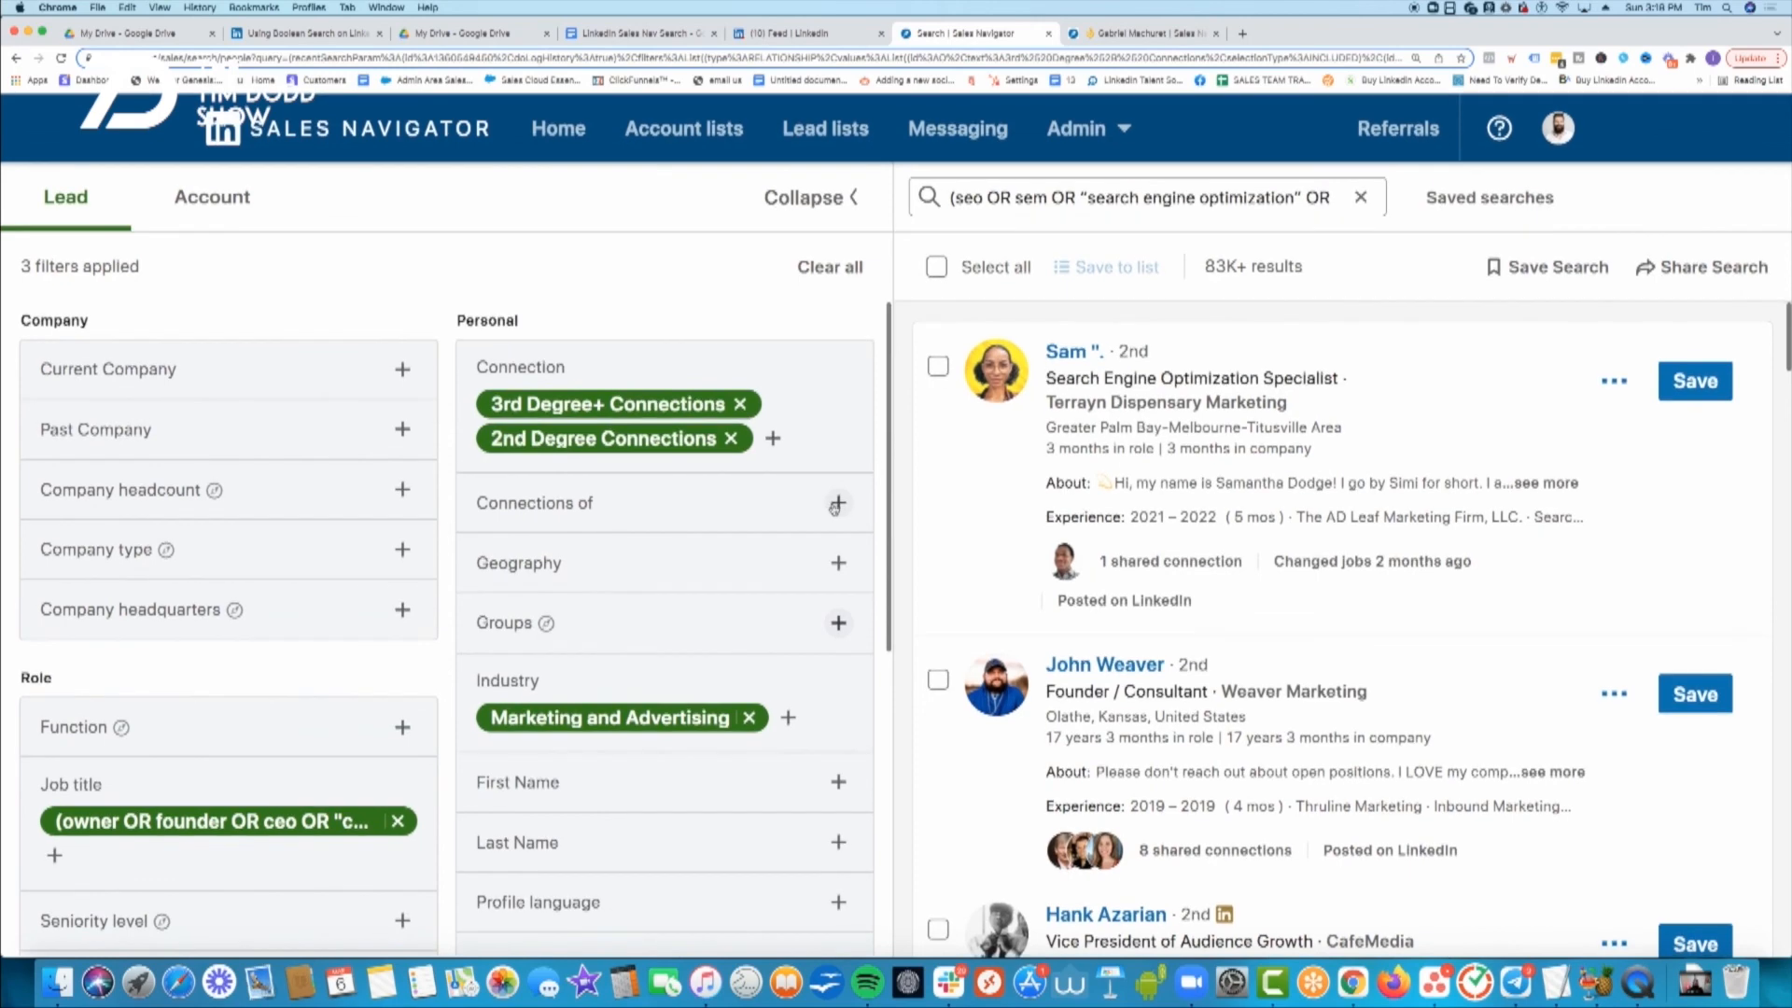
{"action": "left_click", "coordinate": [839, 504]}
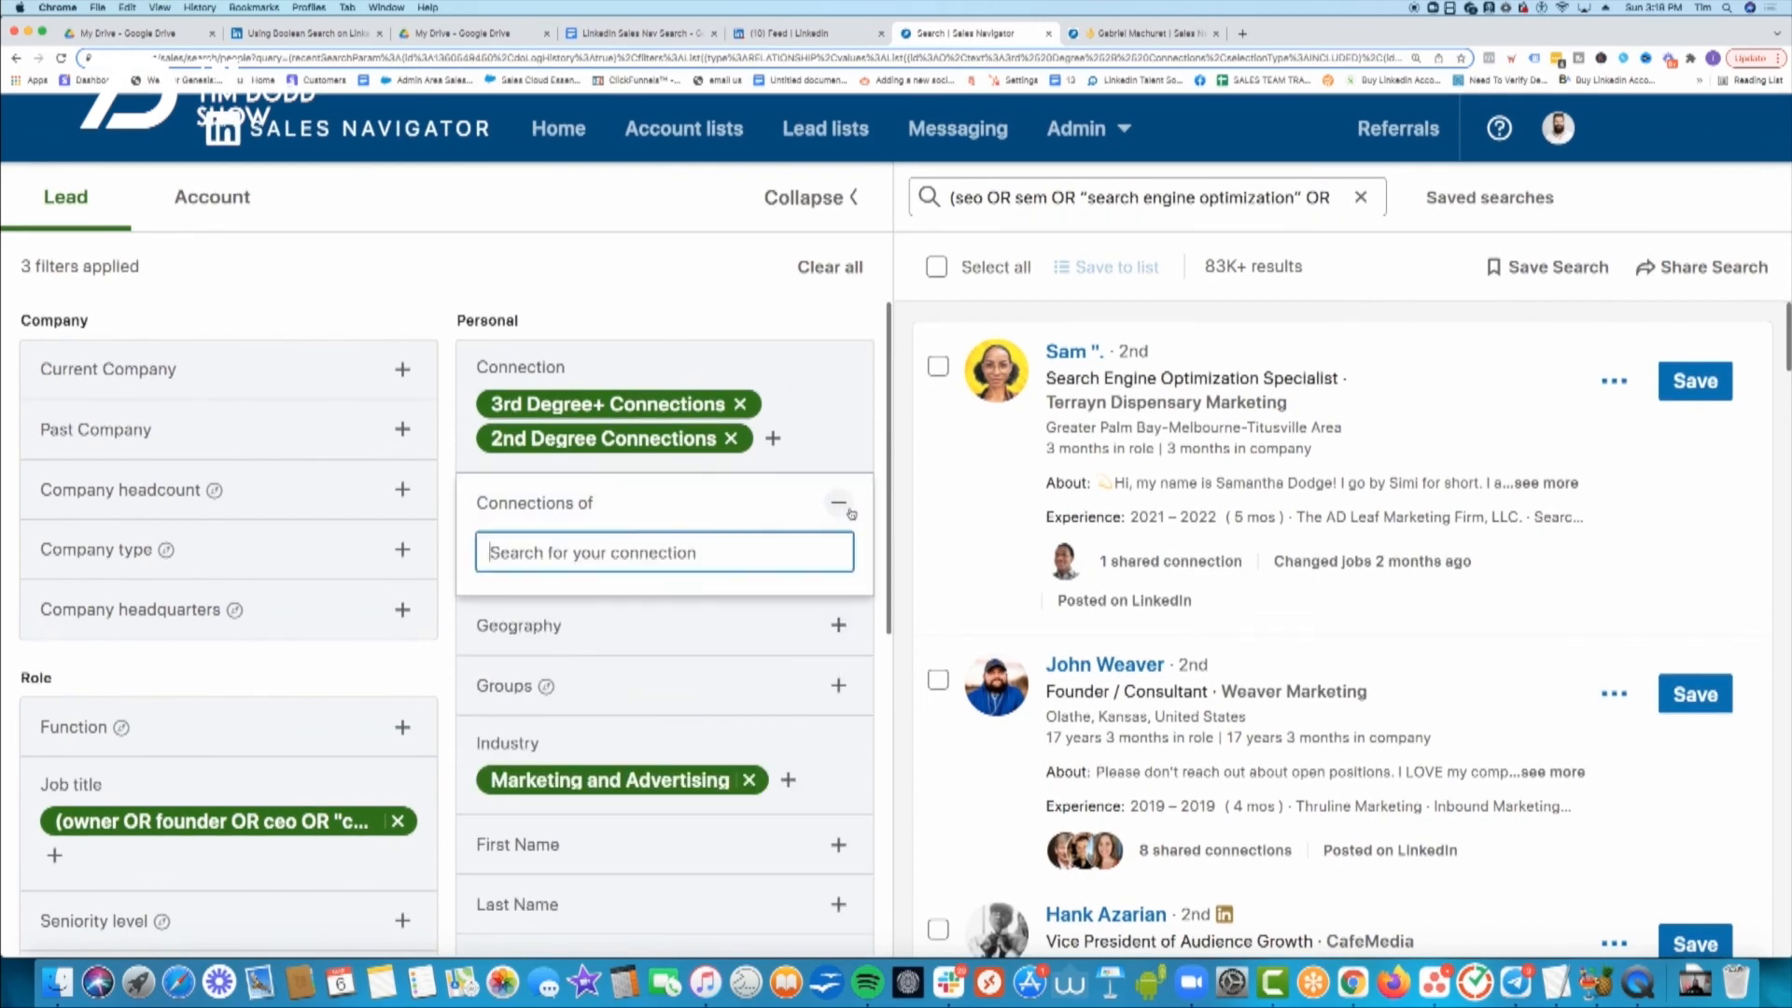
{"action": "left_click", "coordinate": [738, 318]}
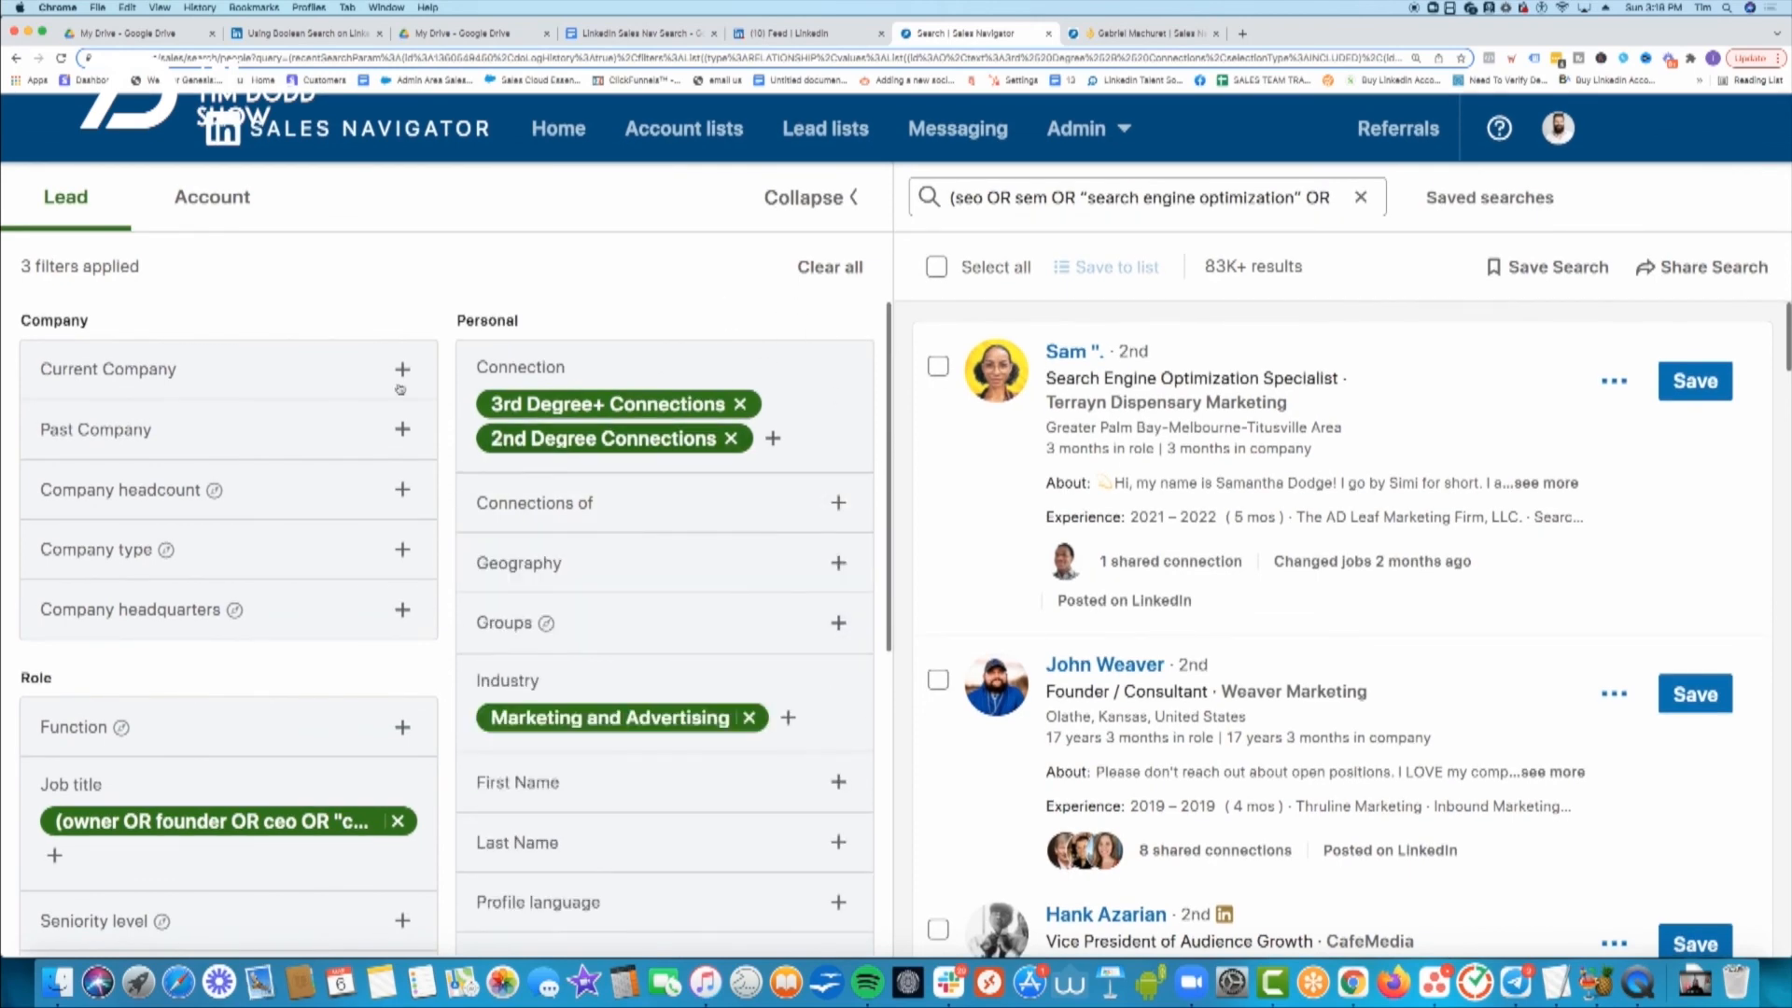
- Filter the leads by company headcount, including the 1-10, 51-200 and 11-50 ranges
{"action": "scroll", "coordinate": [409, 433], "scroll_direction": "down", "scroll_amount": 1}
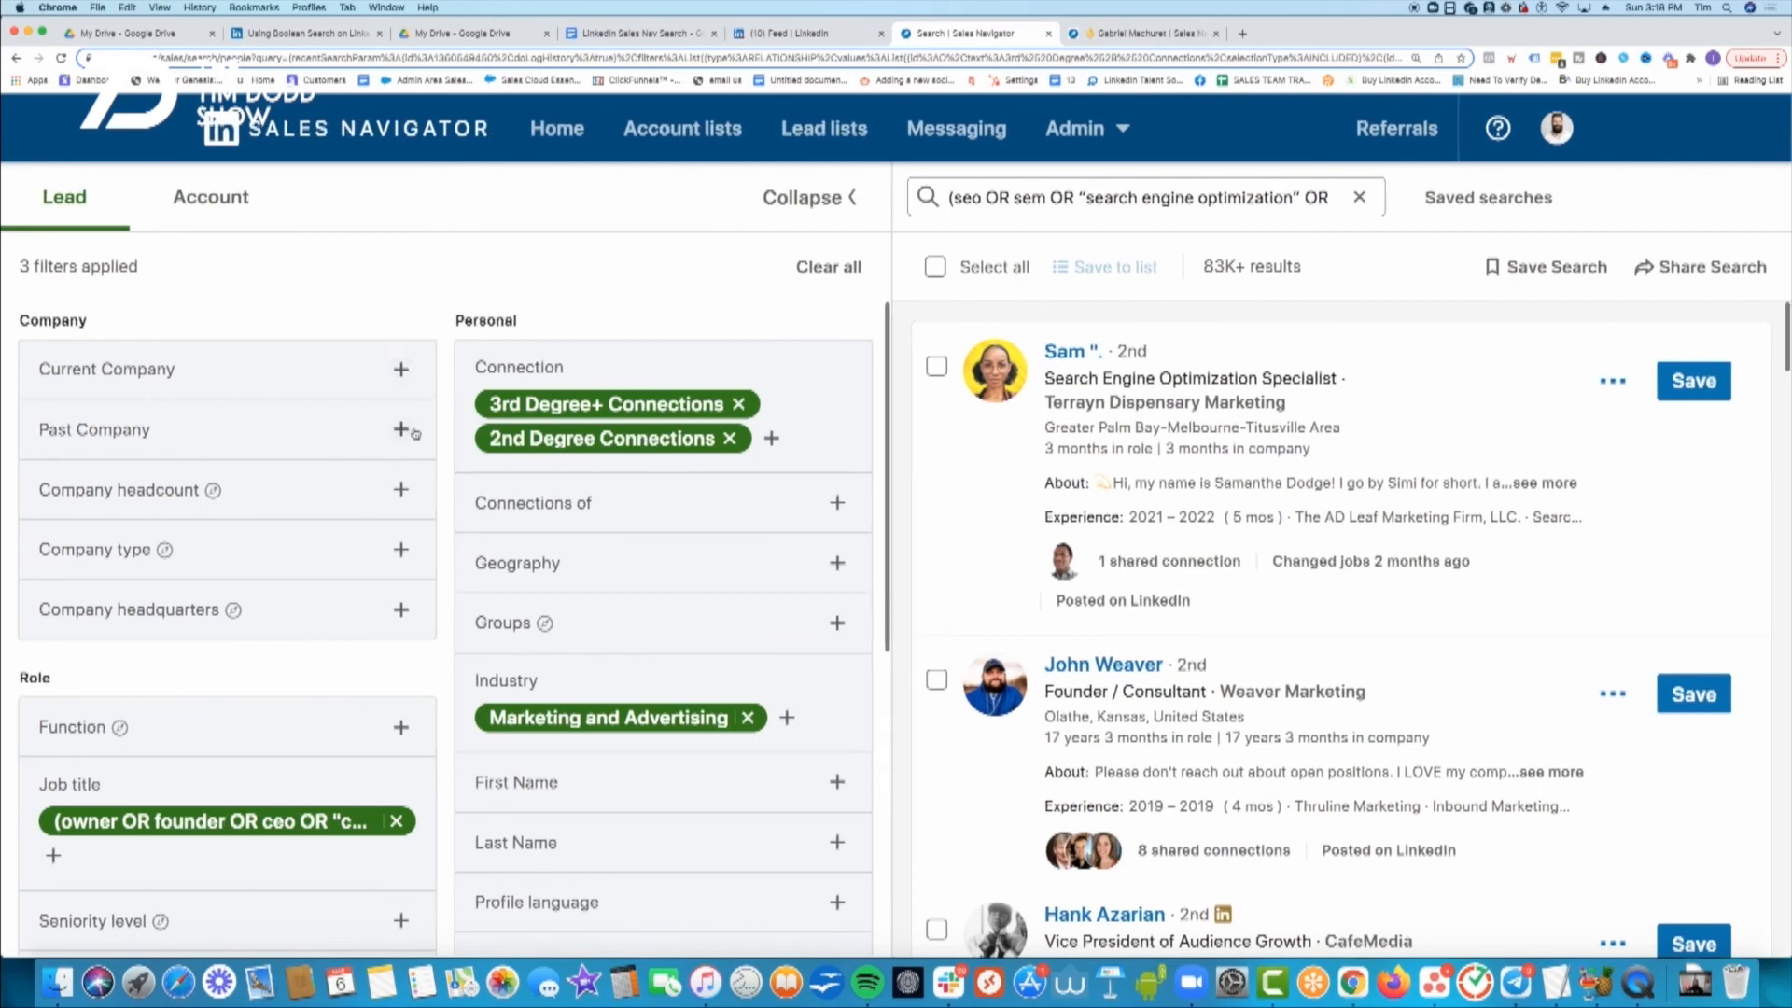
{"action": "left_click", "coordinate": [400, 498]}
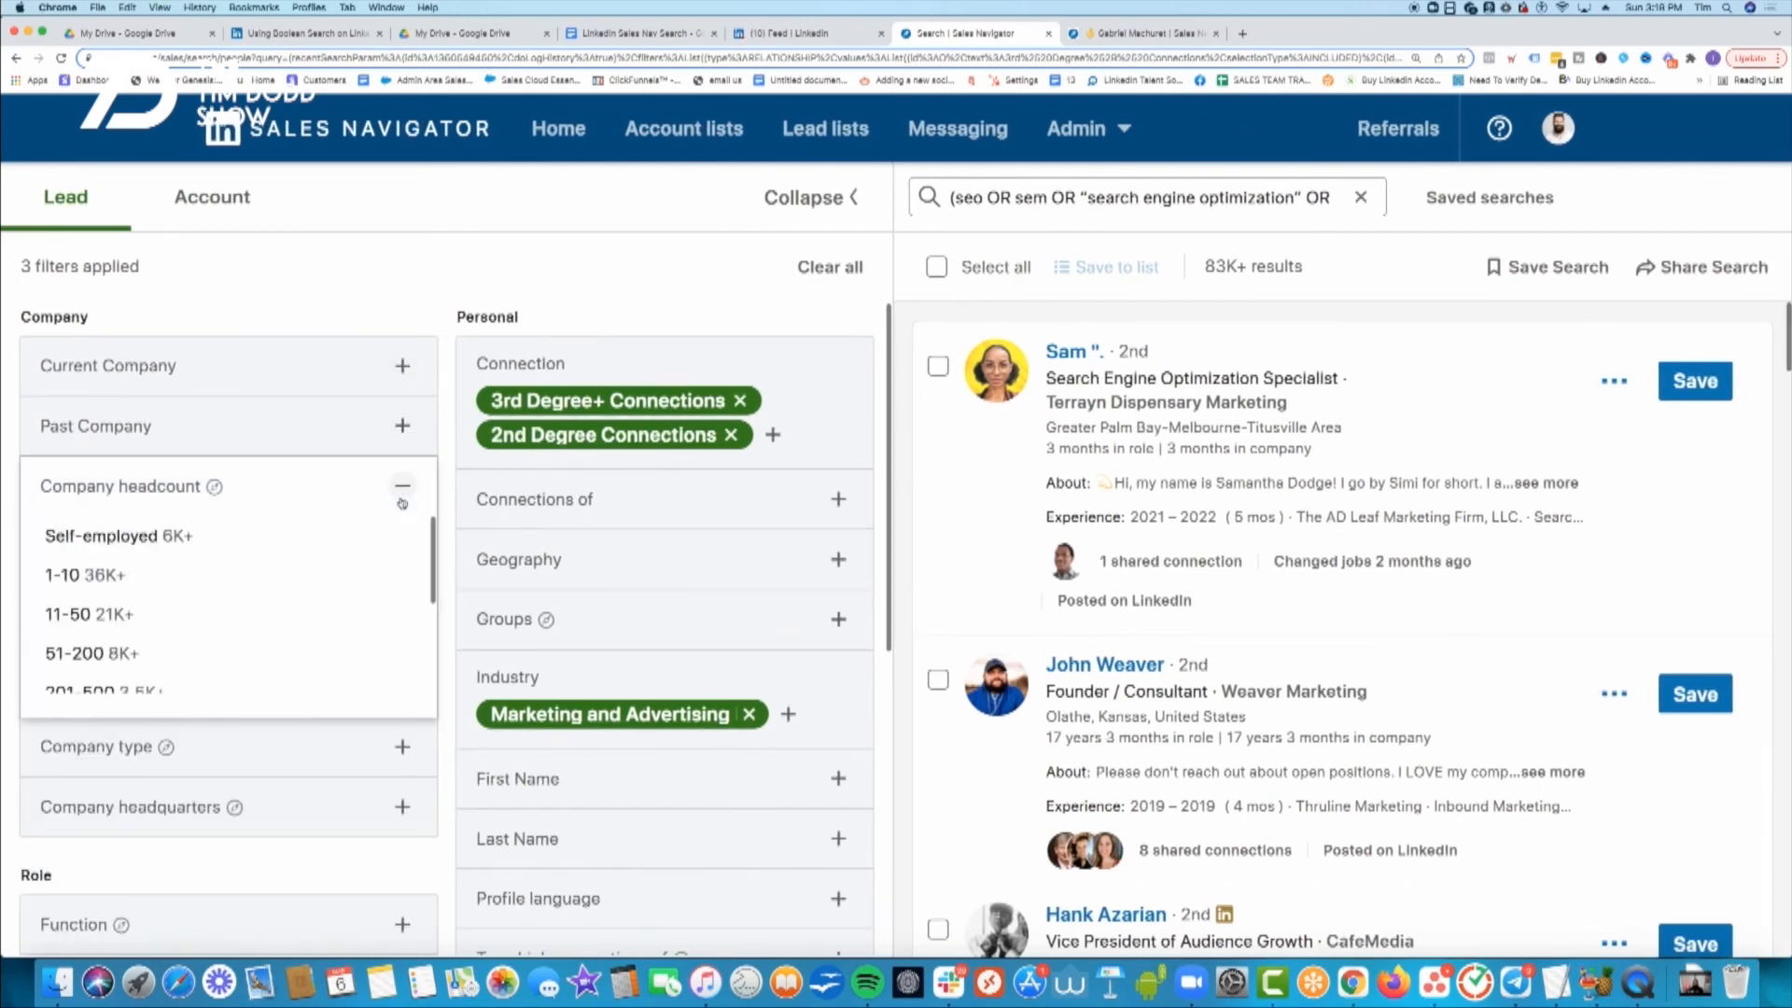
{"action": "left_click", "coordinate": [211, 571]}
{"action": "left_click", "coordinate": [370, 293]}
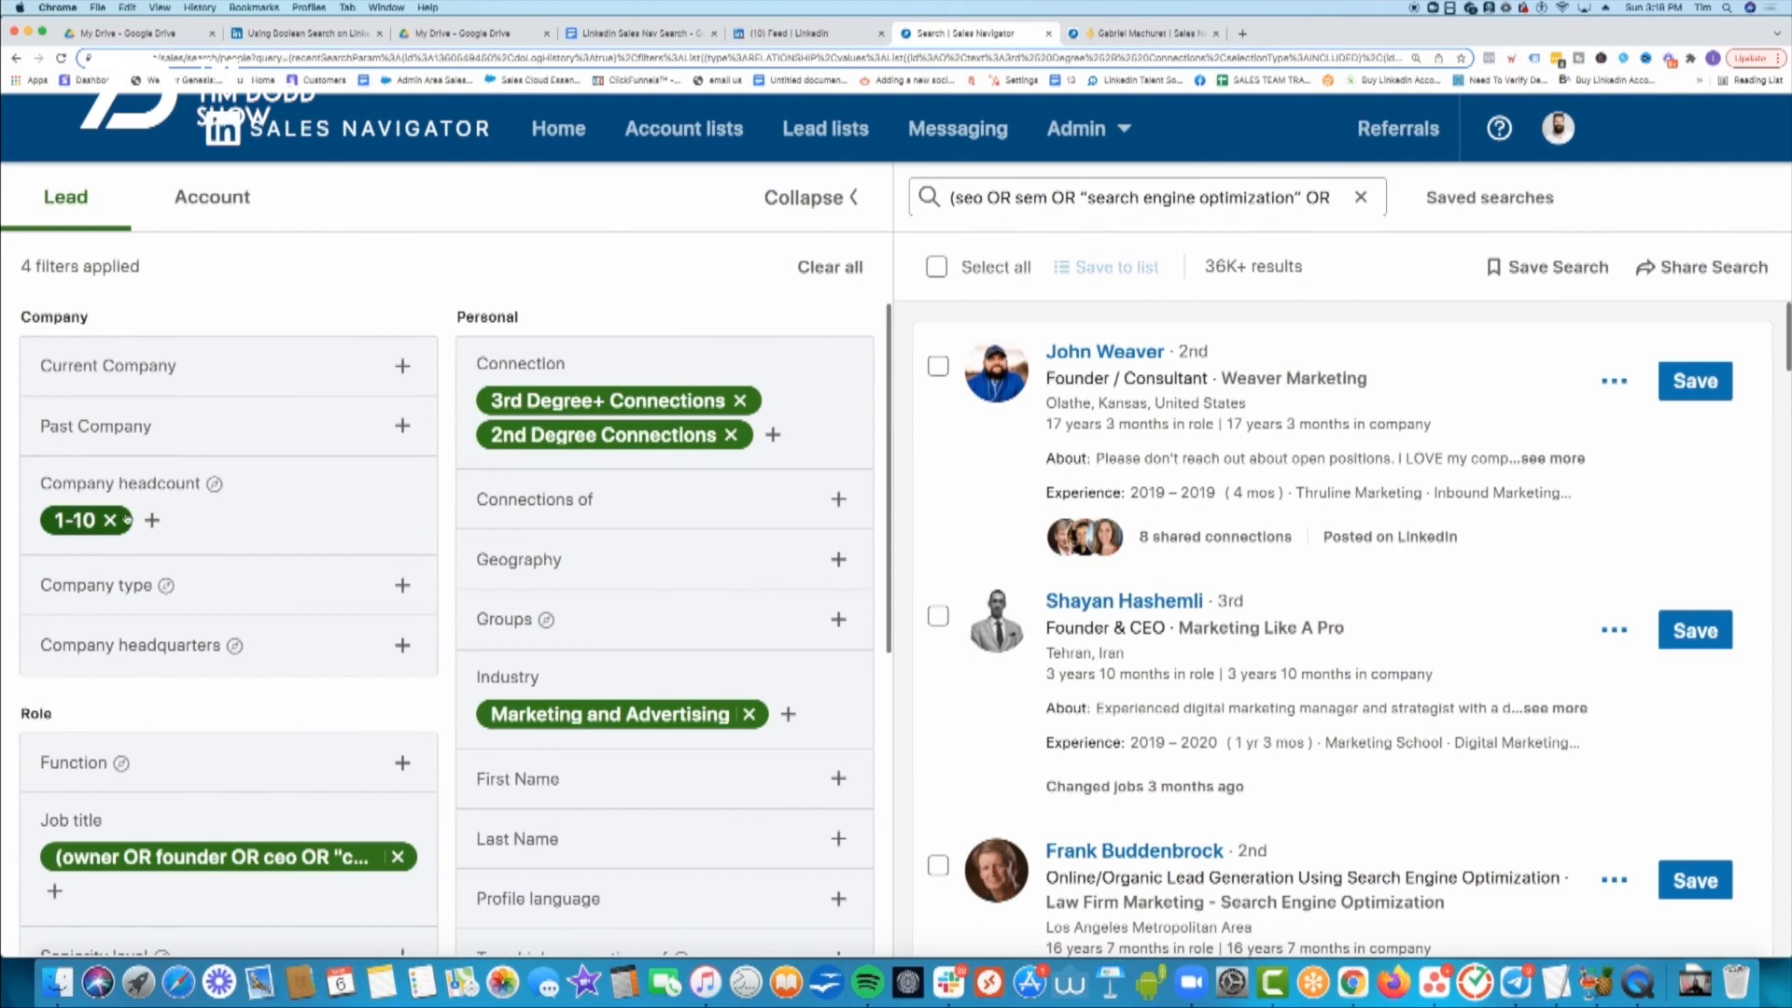
{"action": "left_click", "coordinate": [151, 520]}
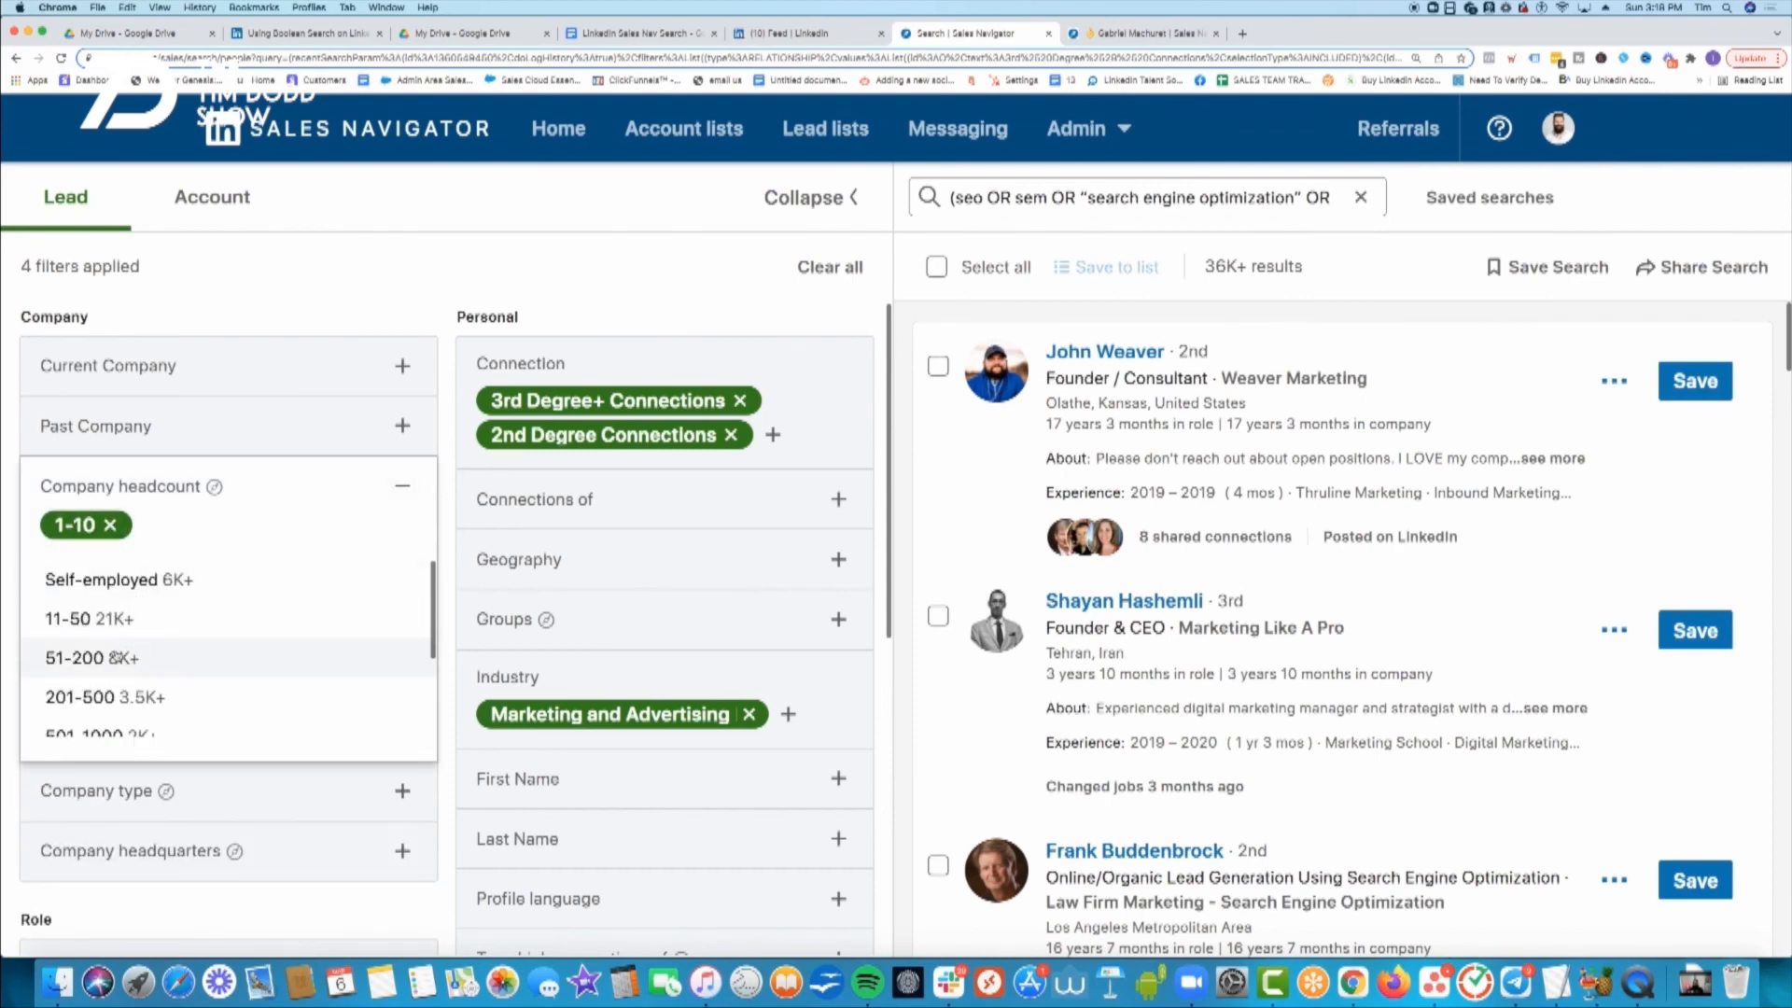
{"action": "left_click", "coordinate": [118, 657]}
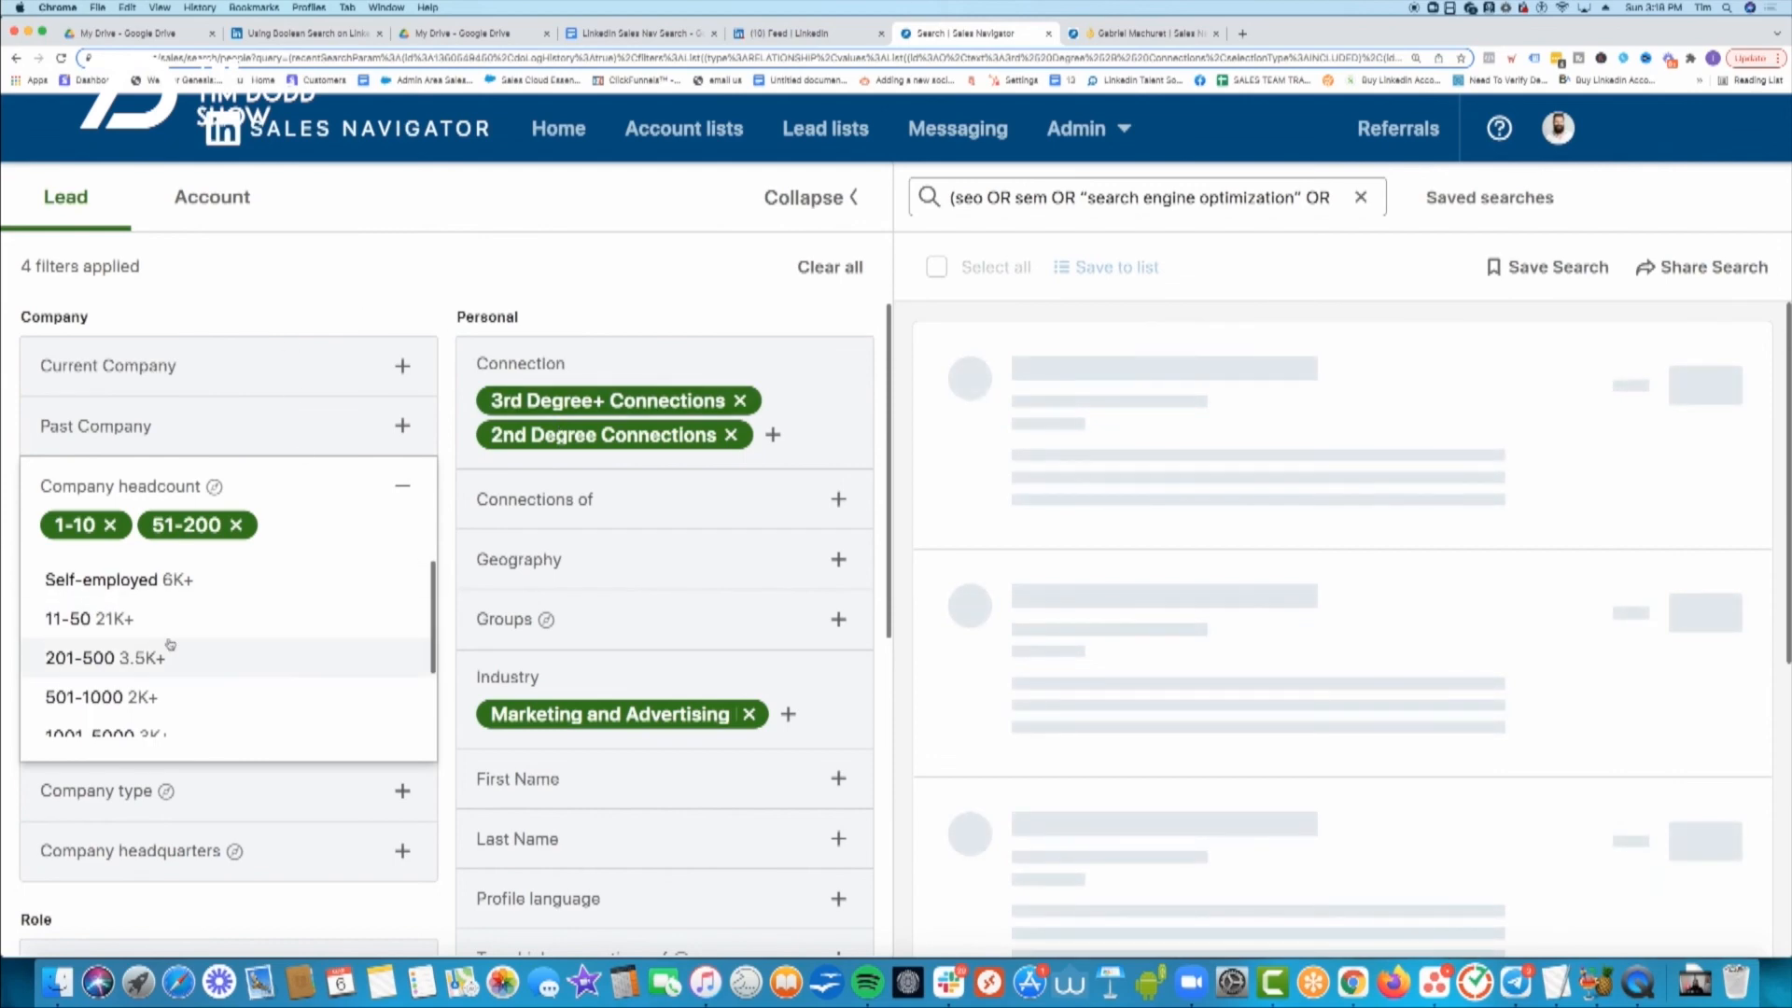
{"action": "left_click", "coordinate": [140, 620]}
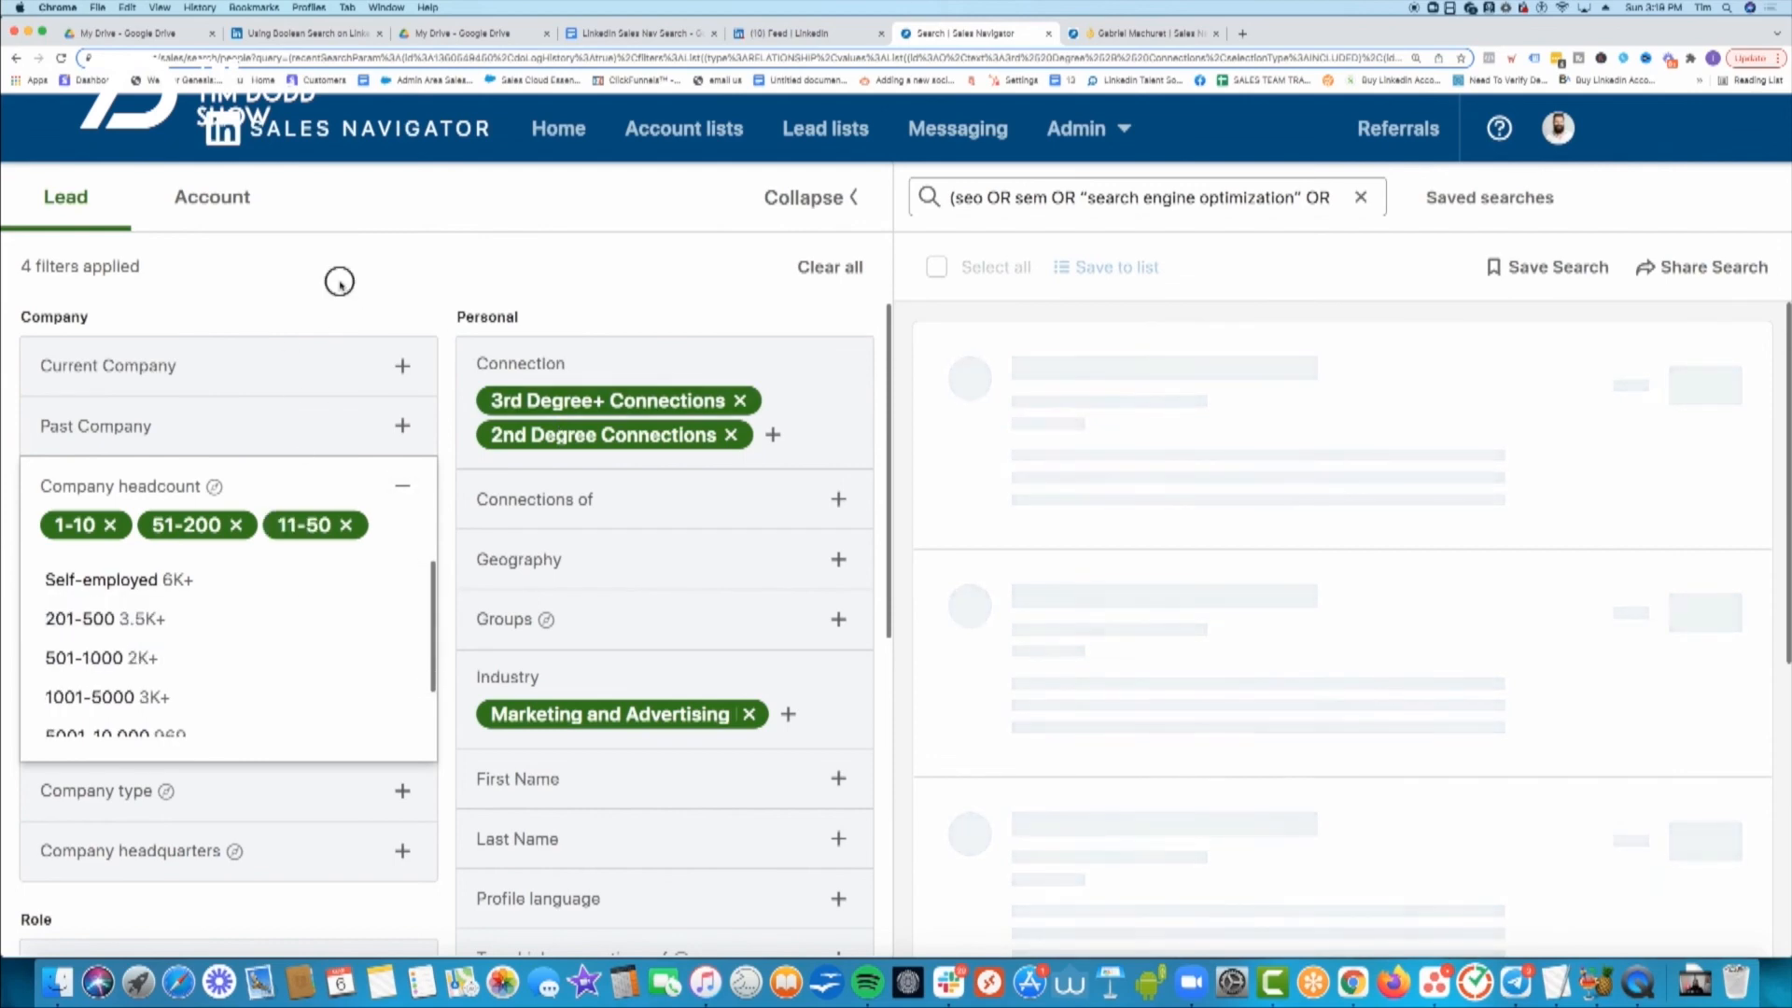
{"action": "left_click", "coordinate": [339, 281]}
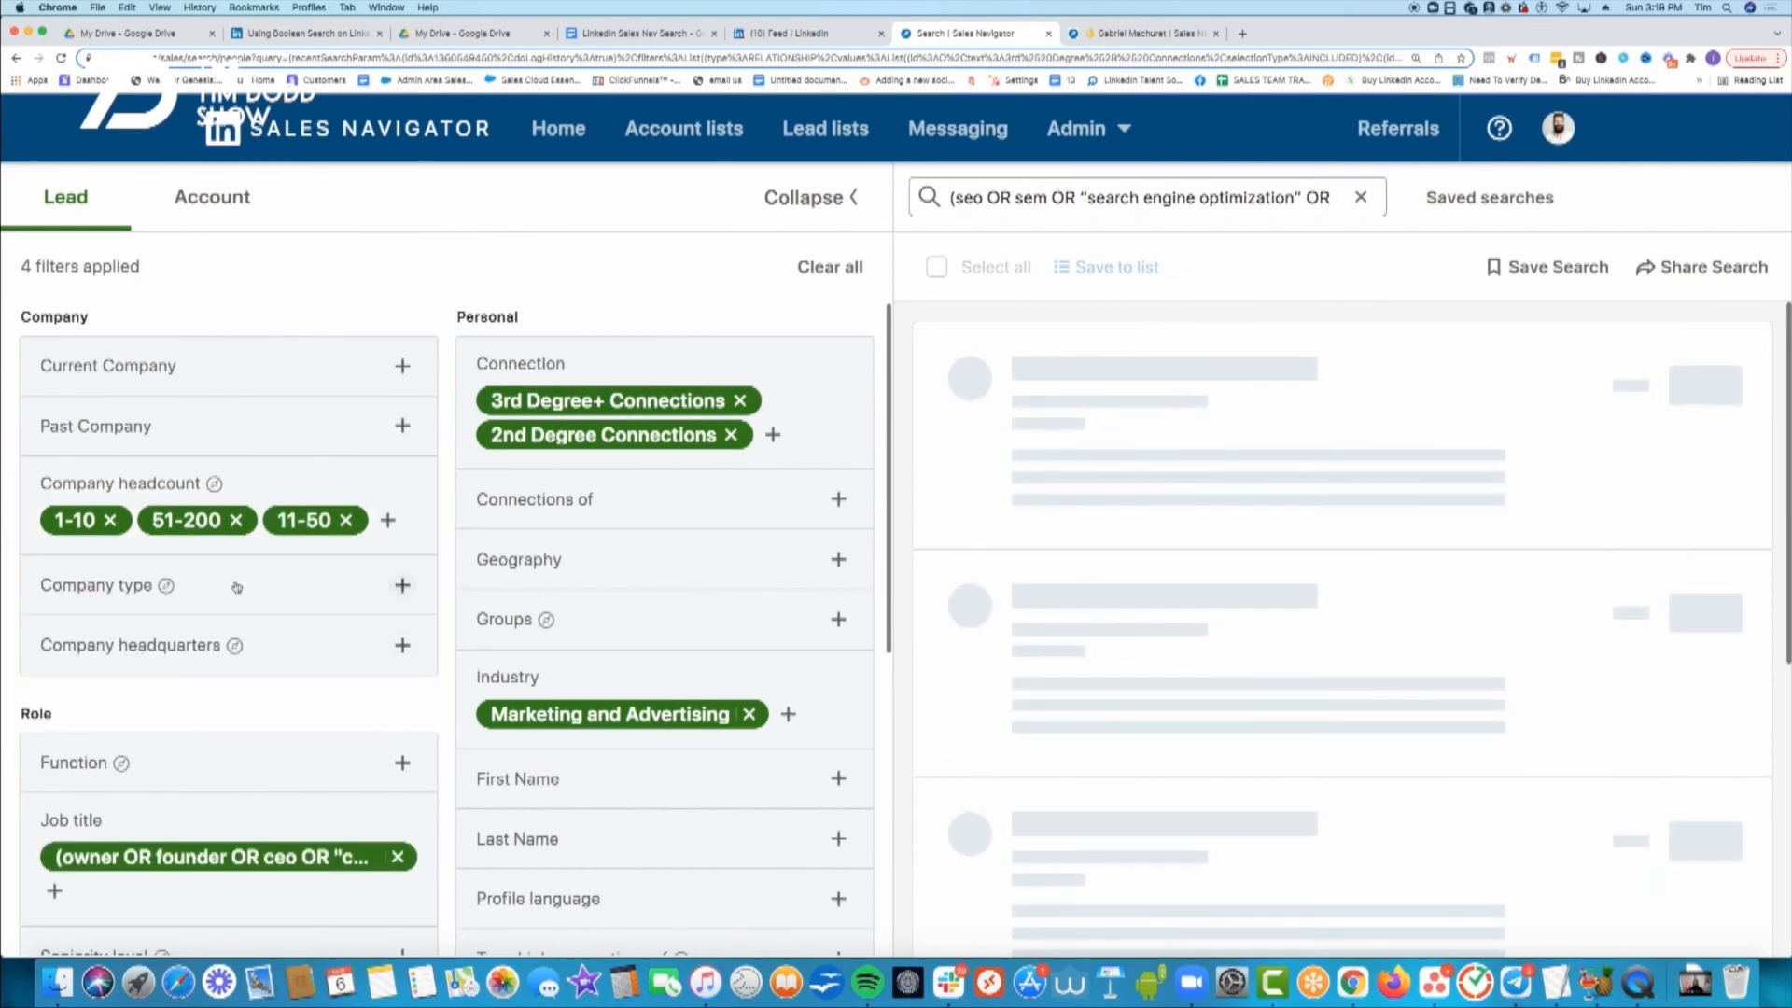
- Review the full list of Company type options and close the filter without choosing one
{"action": "left_click", "coordinate": [402, 588]}
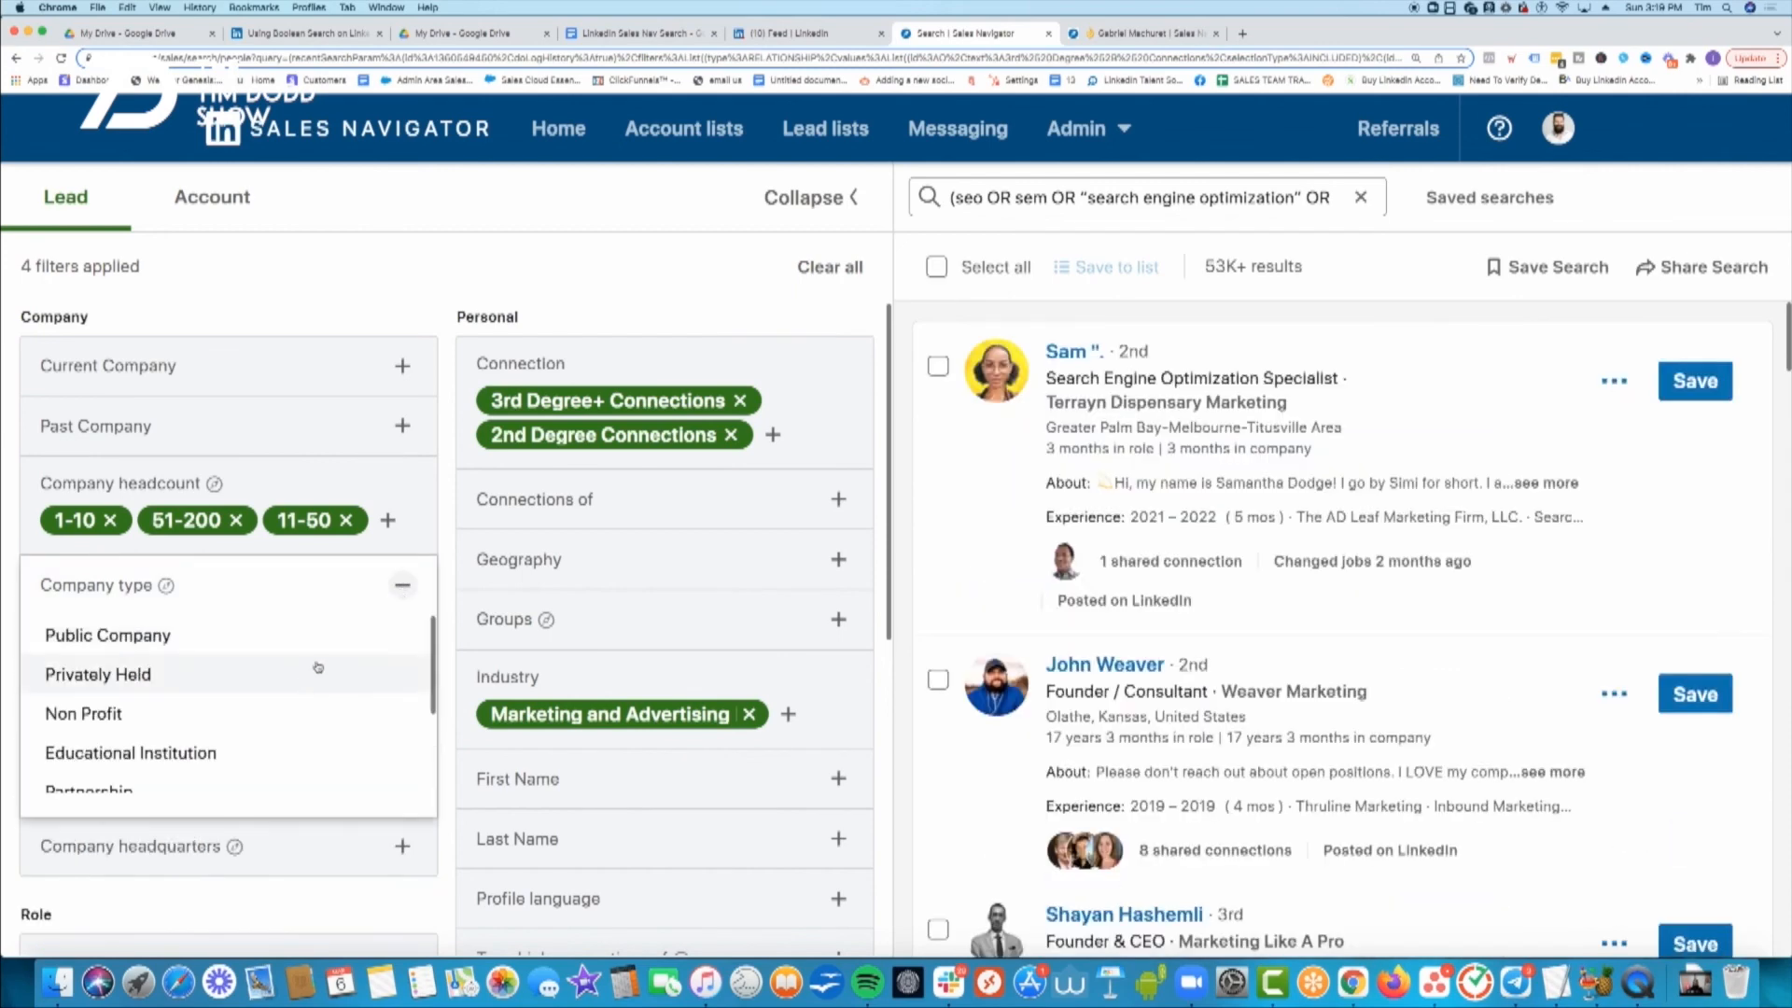
{"action": "scroll", "coordinate": [318, 669], "scroll_direction": "down", "scroll_amount": 3}
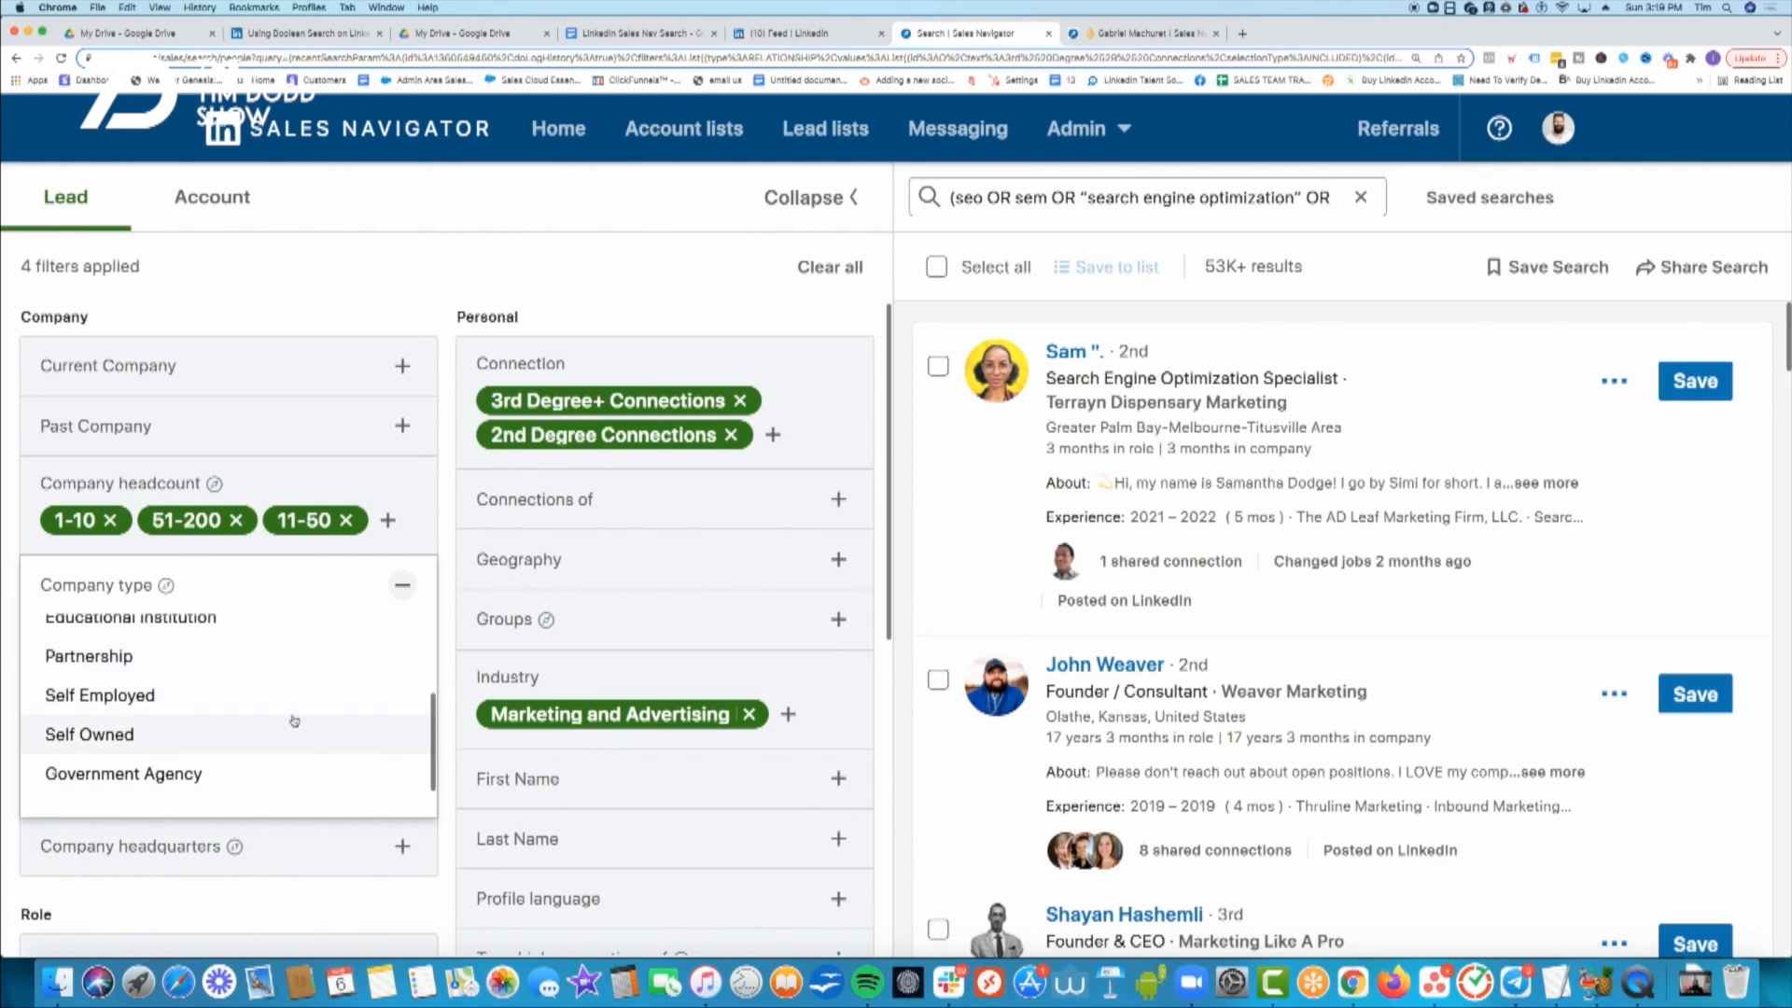
{"action": "scroll", "coordinate": [277, 712], "scroll_direction": "up", "scroll_amount": 3}
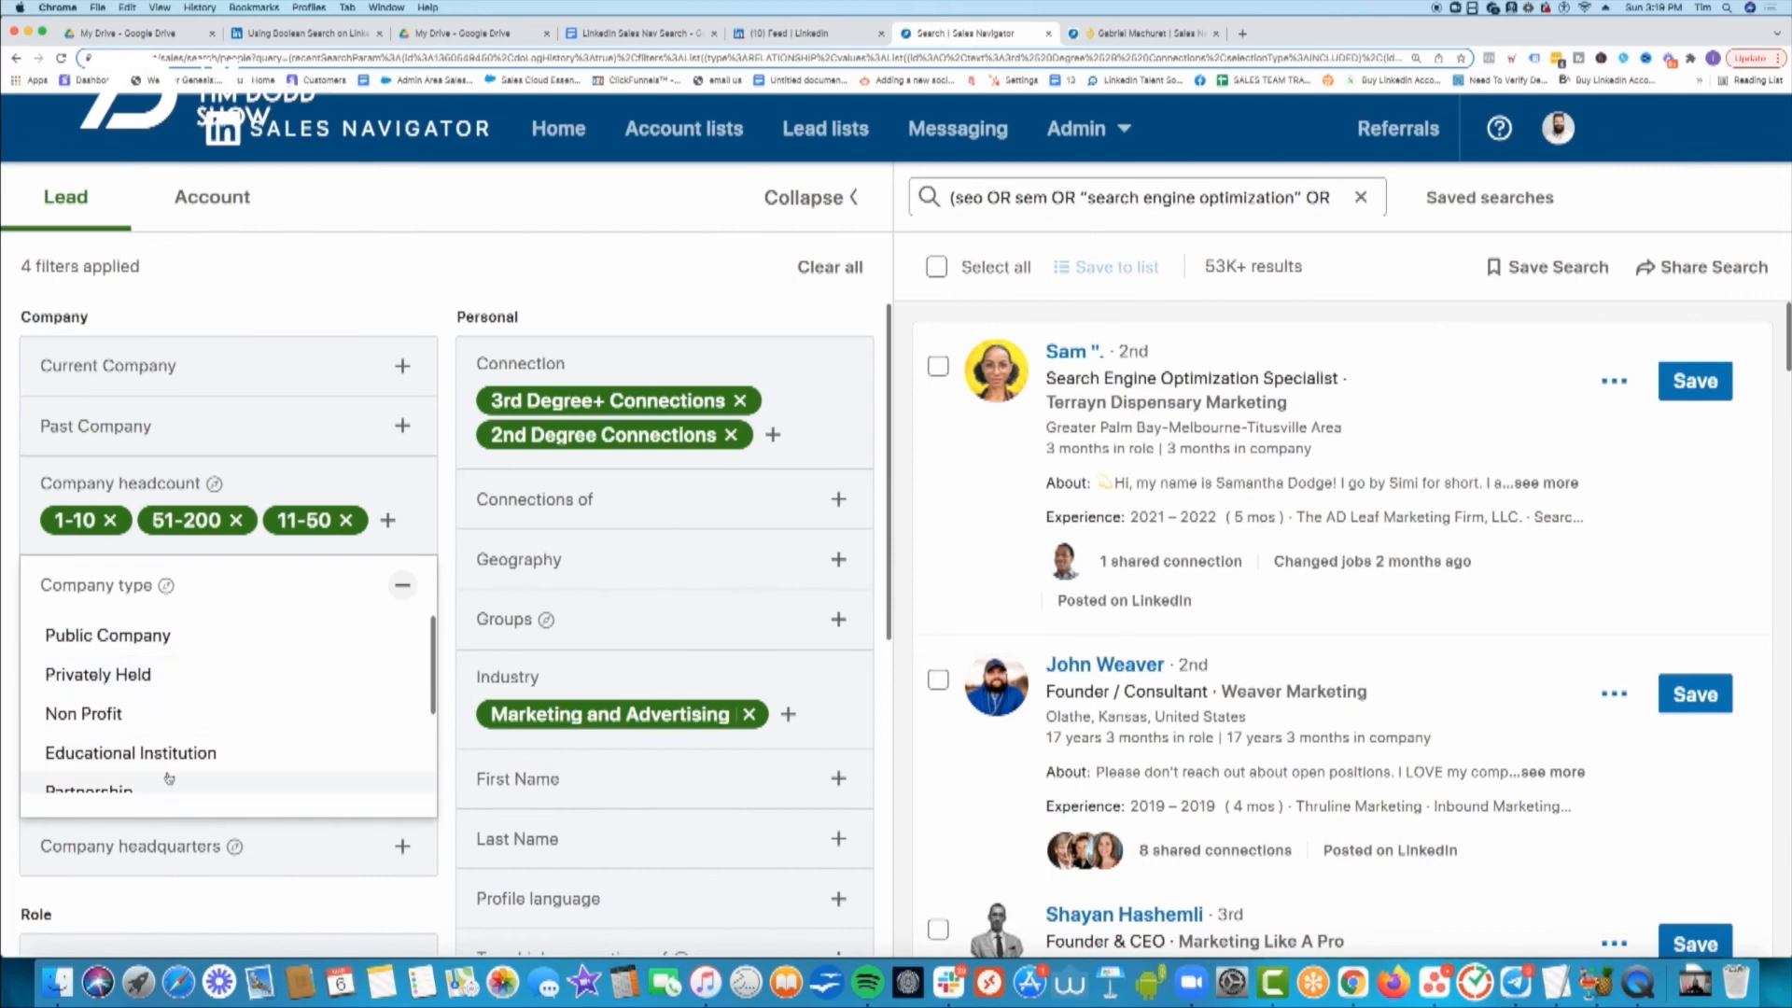
{"action": "scroll", "coordinate": [249, 730], "scroll_direction": "down", "scroll_amount": 3}
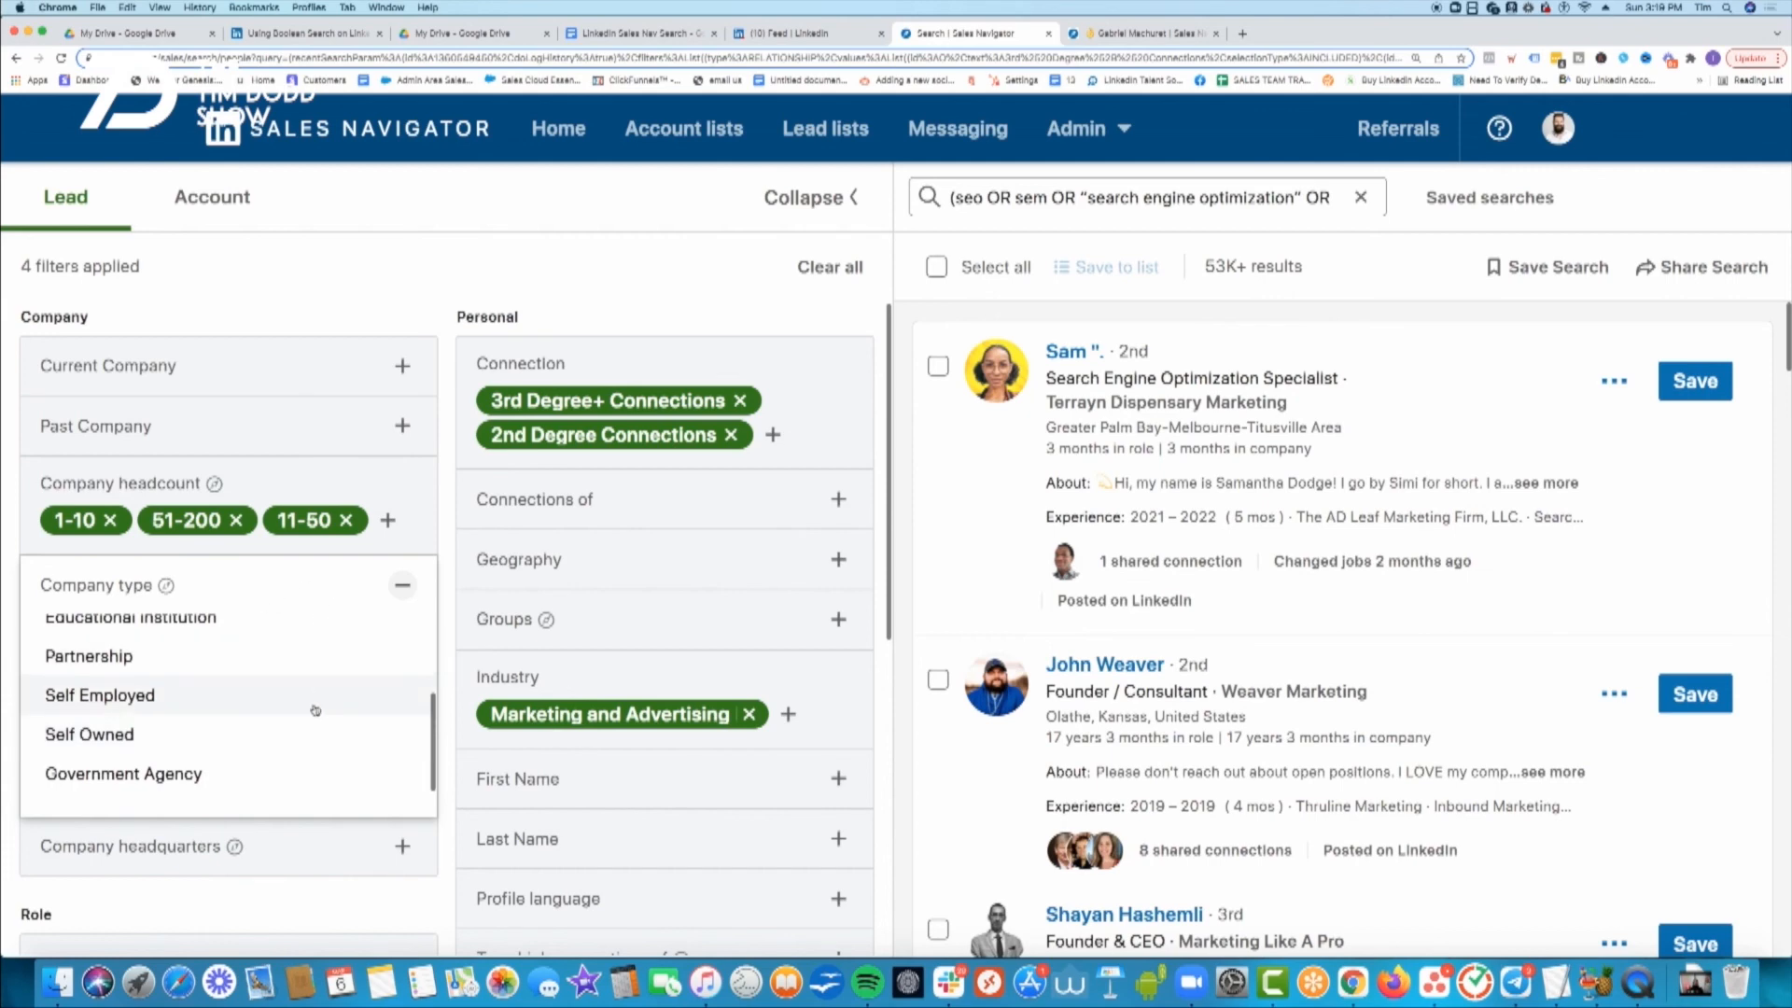
{"action": "left_click", "coordinate": [399, 582]}
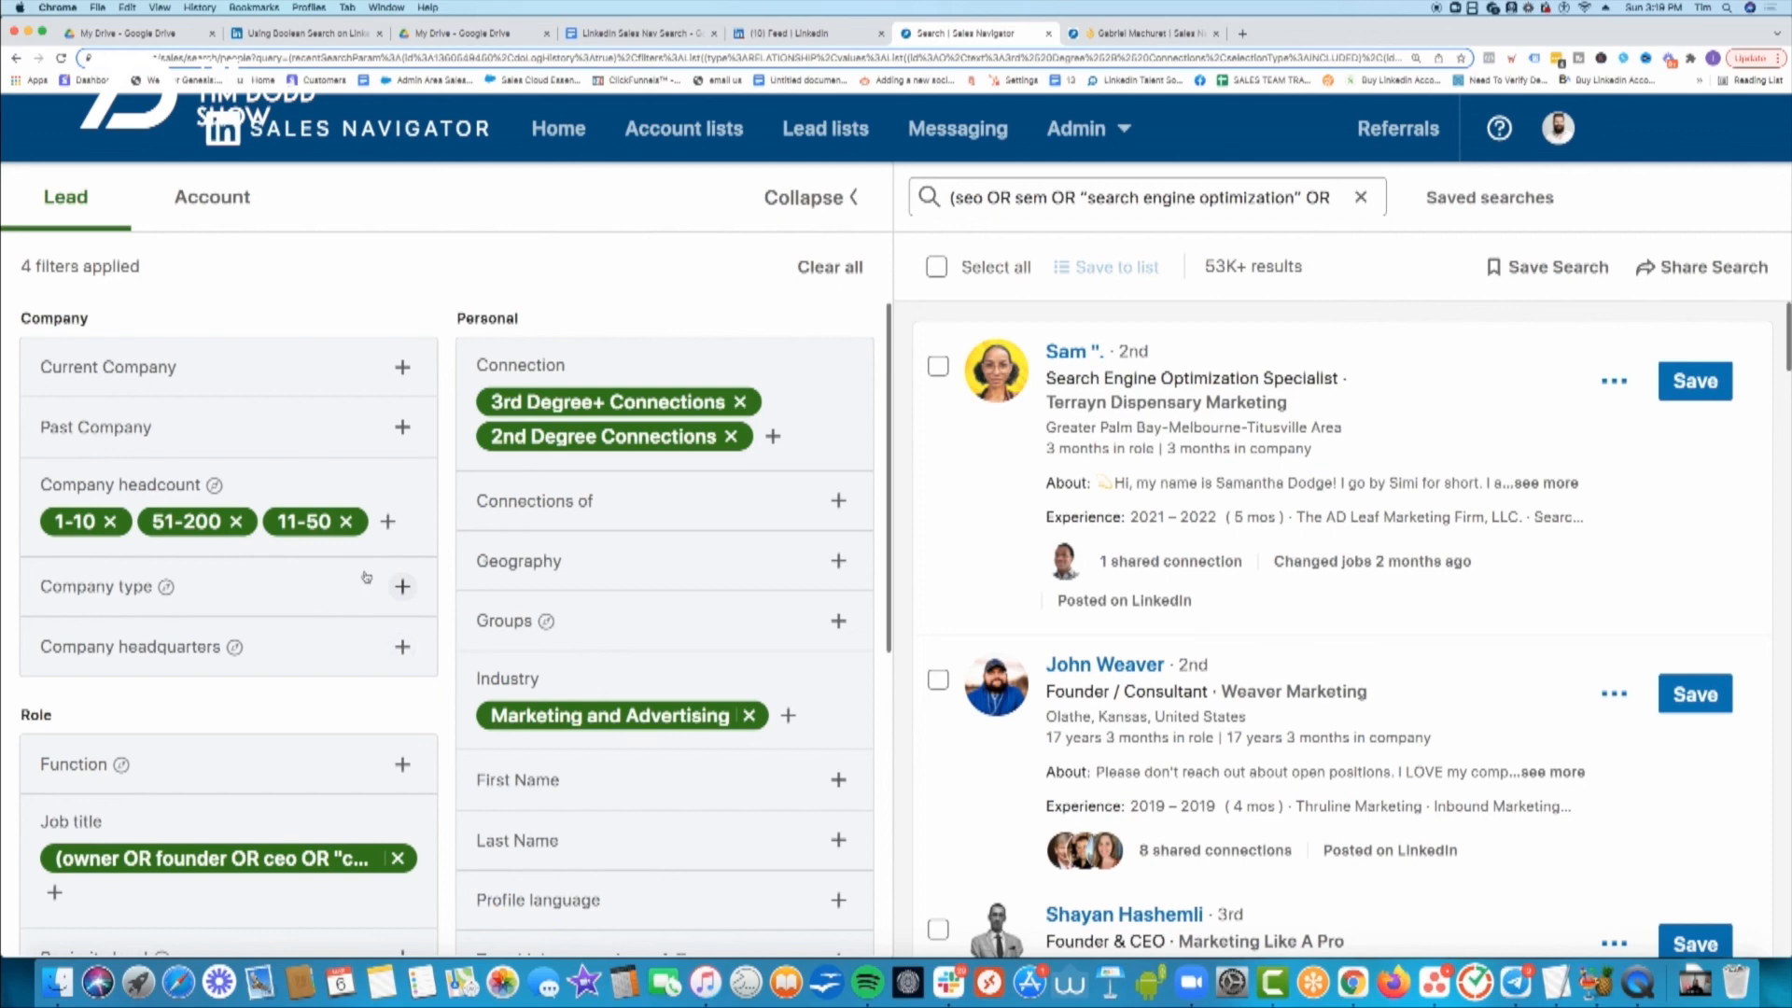
- Review the Role filters, including Years in current company, and the Activities and shared experiences spotlight options
{"action": "scroll", "coordinate": [364, 556], "scroll_direction": "down", "scroll_amount": 3}
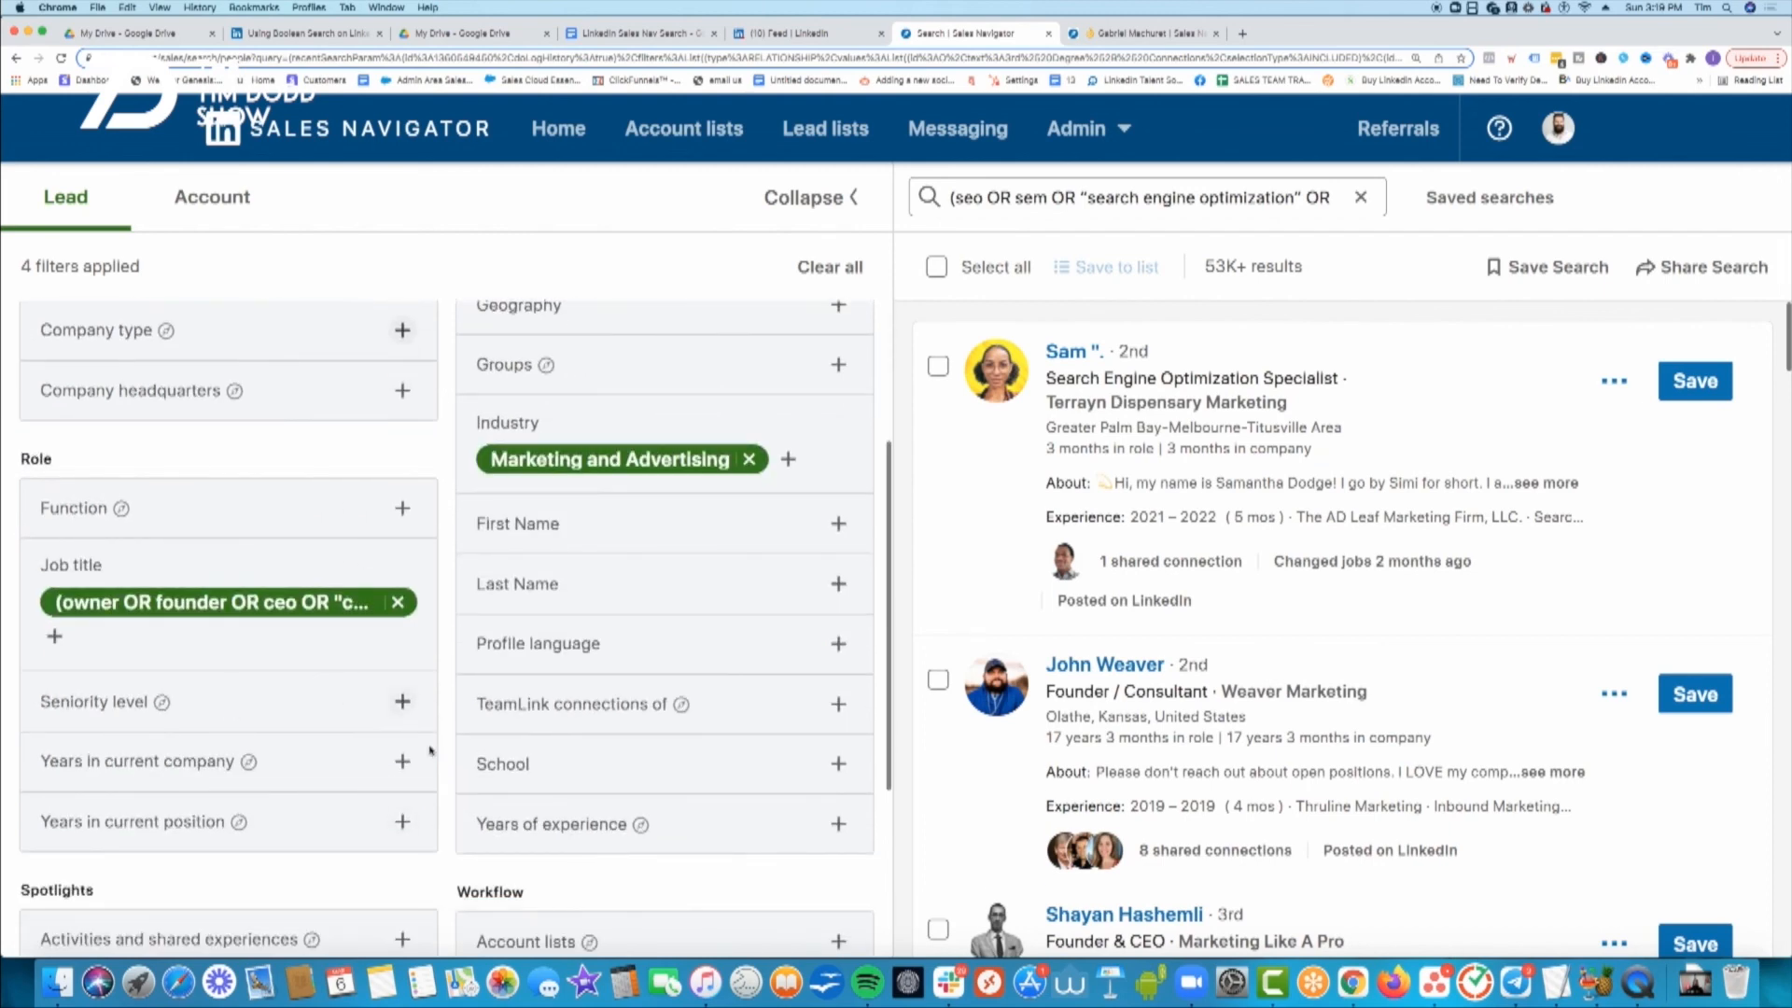
{"action": "mouse_move", "coordinate": [246, 761]}
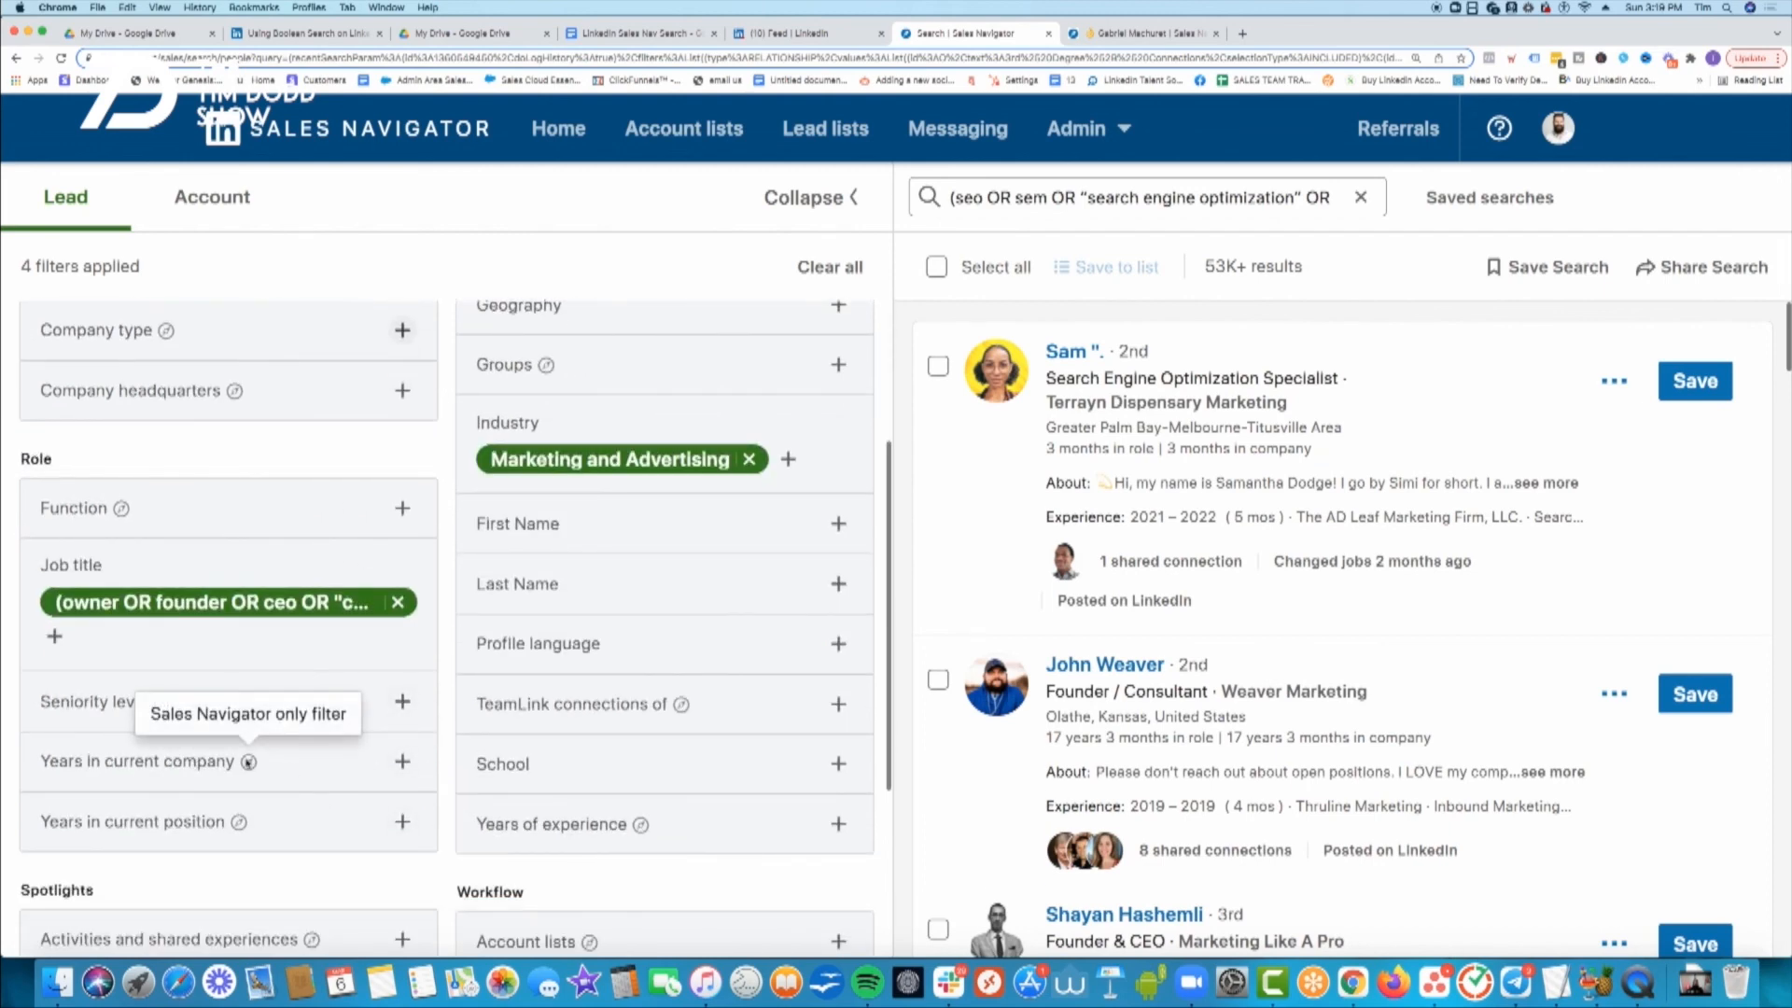
{"action": "scroll", "coordinate": [287, 758], "scroll_direction": "down", "scroll_amount": 1}
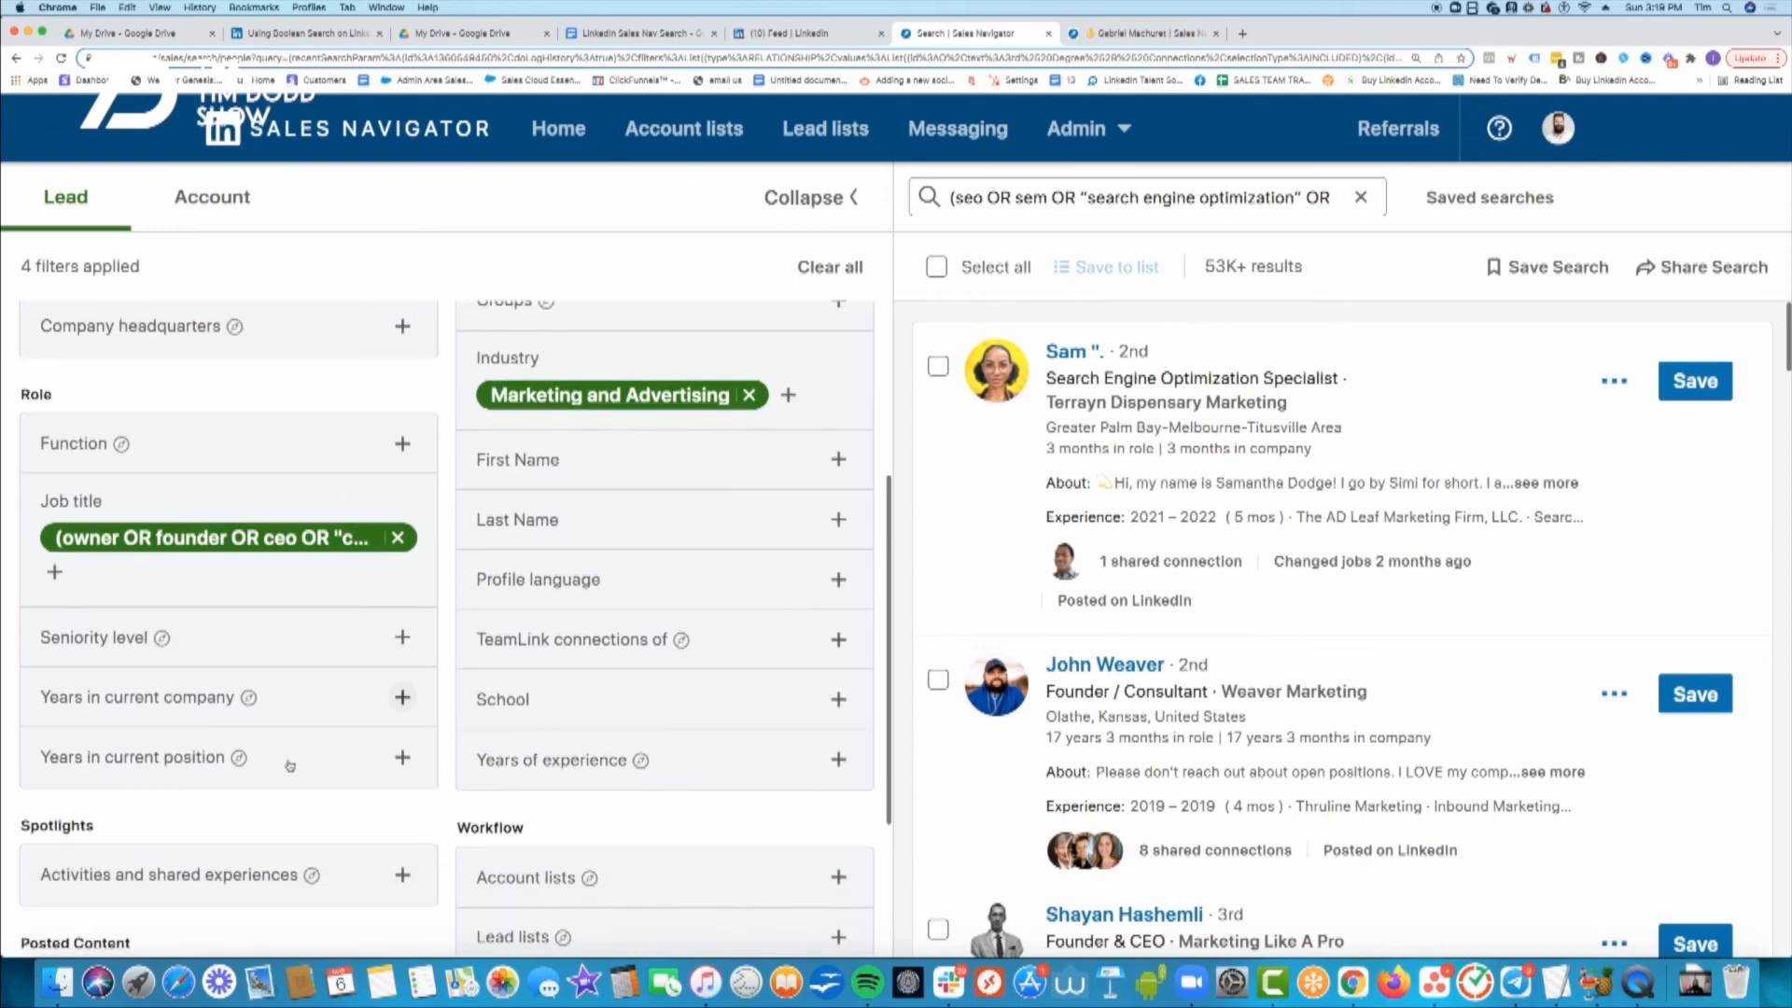
{"action": "scroll", "coordinate": [286, 744], "scroll_direction": "down", "scroll_amount": 1}
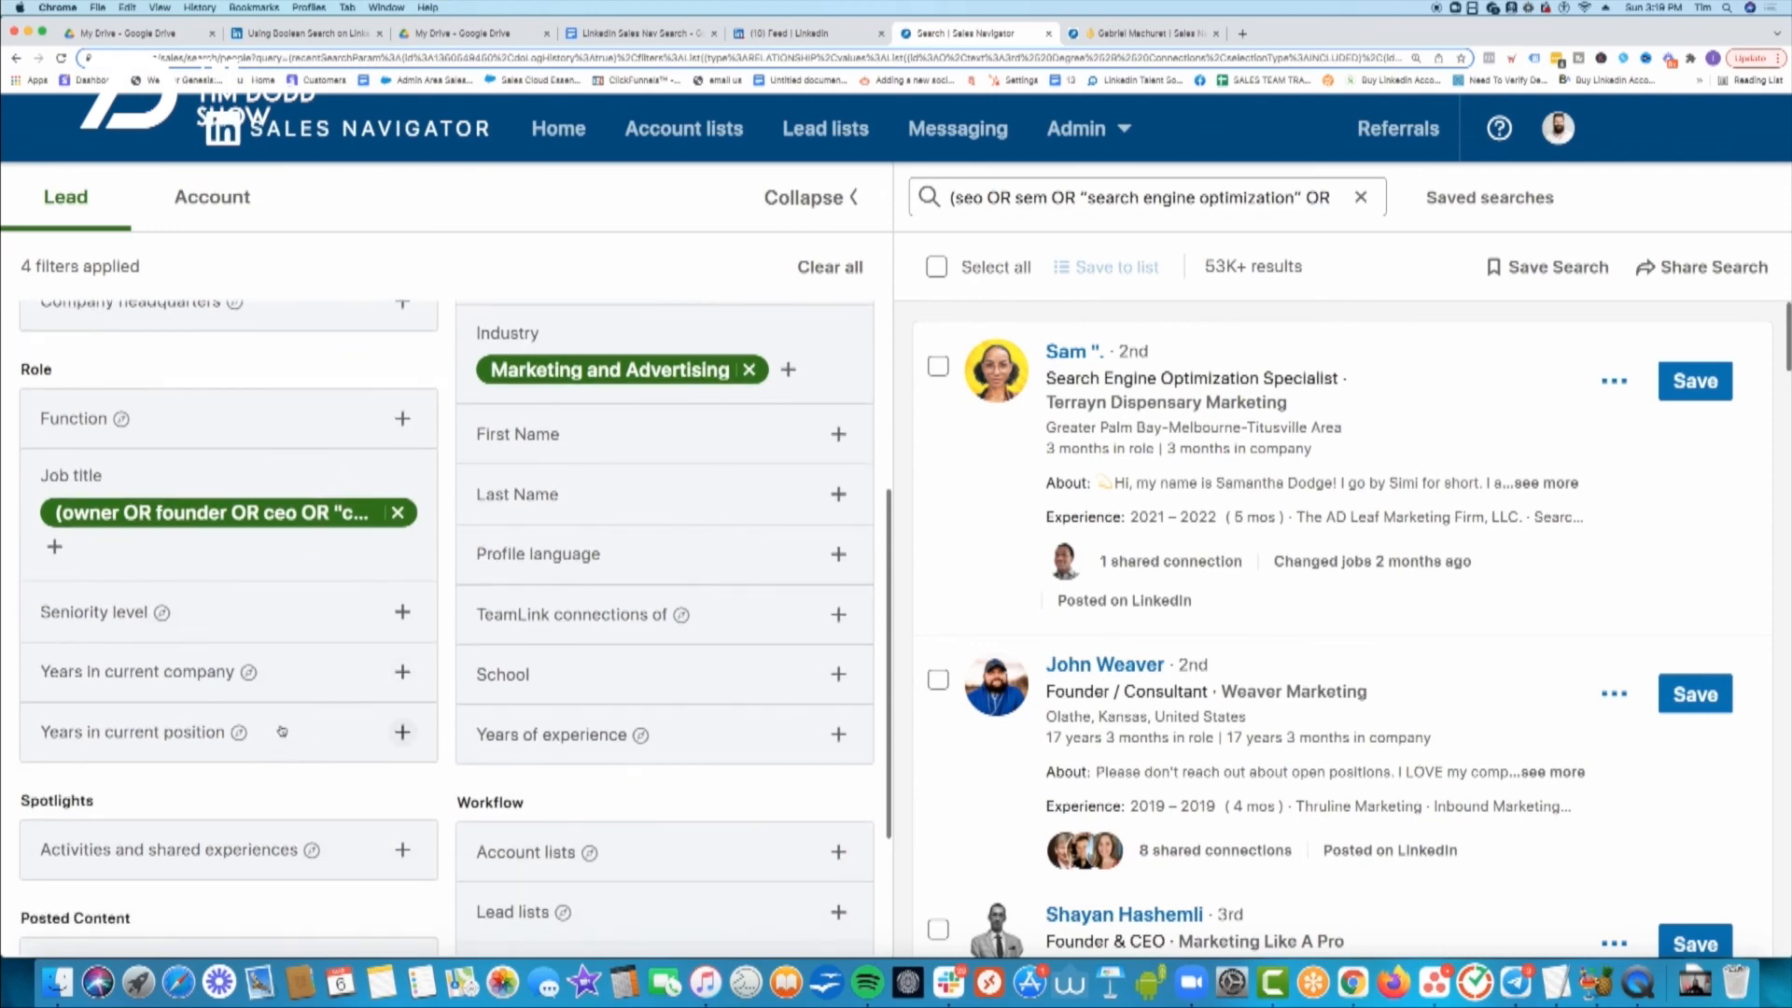
{"action": "scroll", "coordinate": [281, 731], "scroll_direction": "down", "scroll_amount": 3}
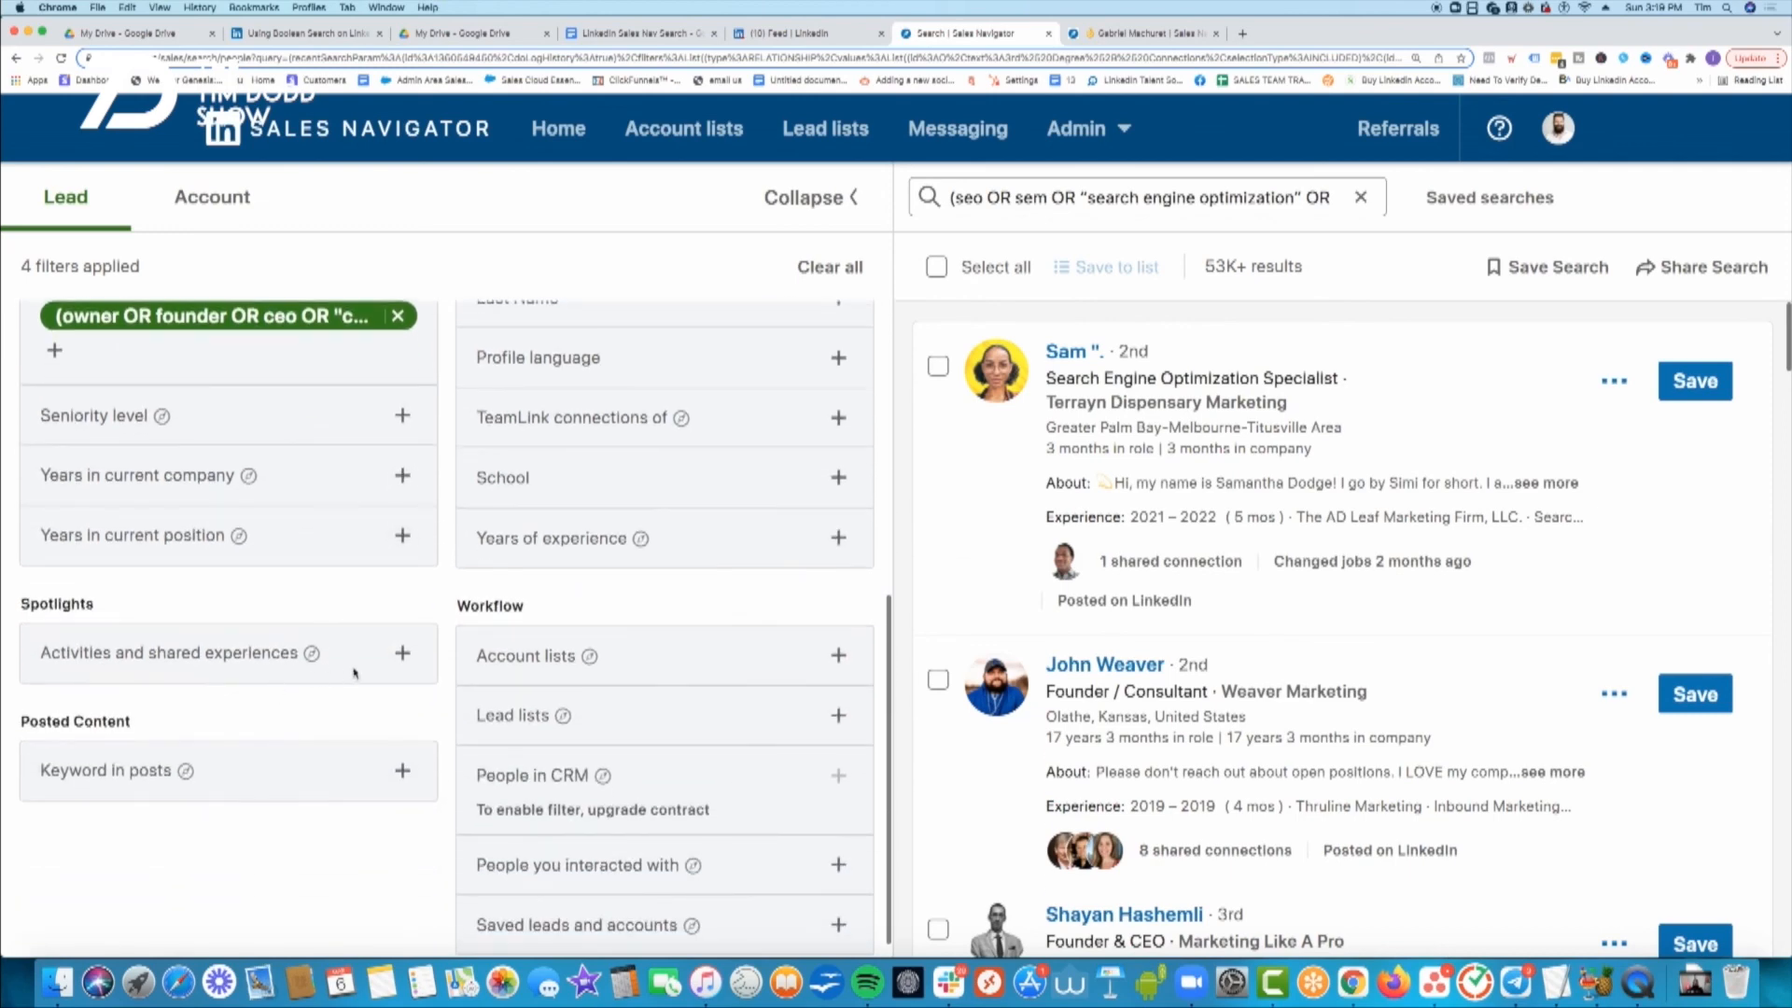
{"action": "left_click", "coordinate": [401, 652]}
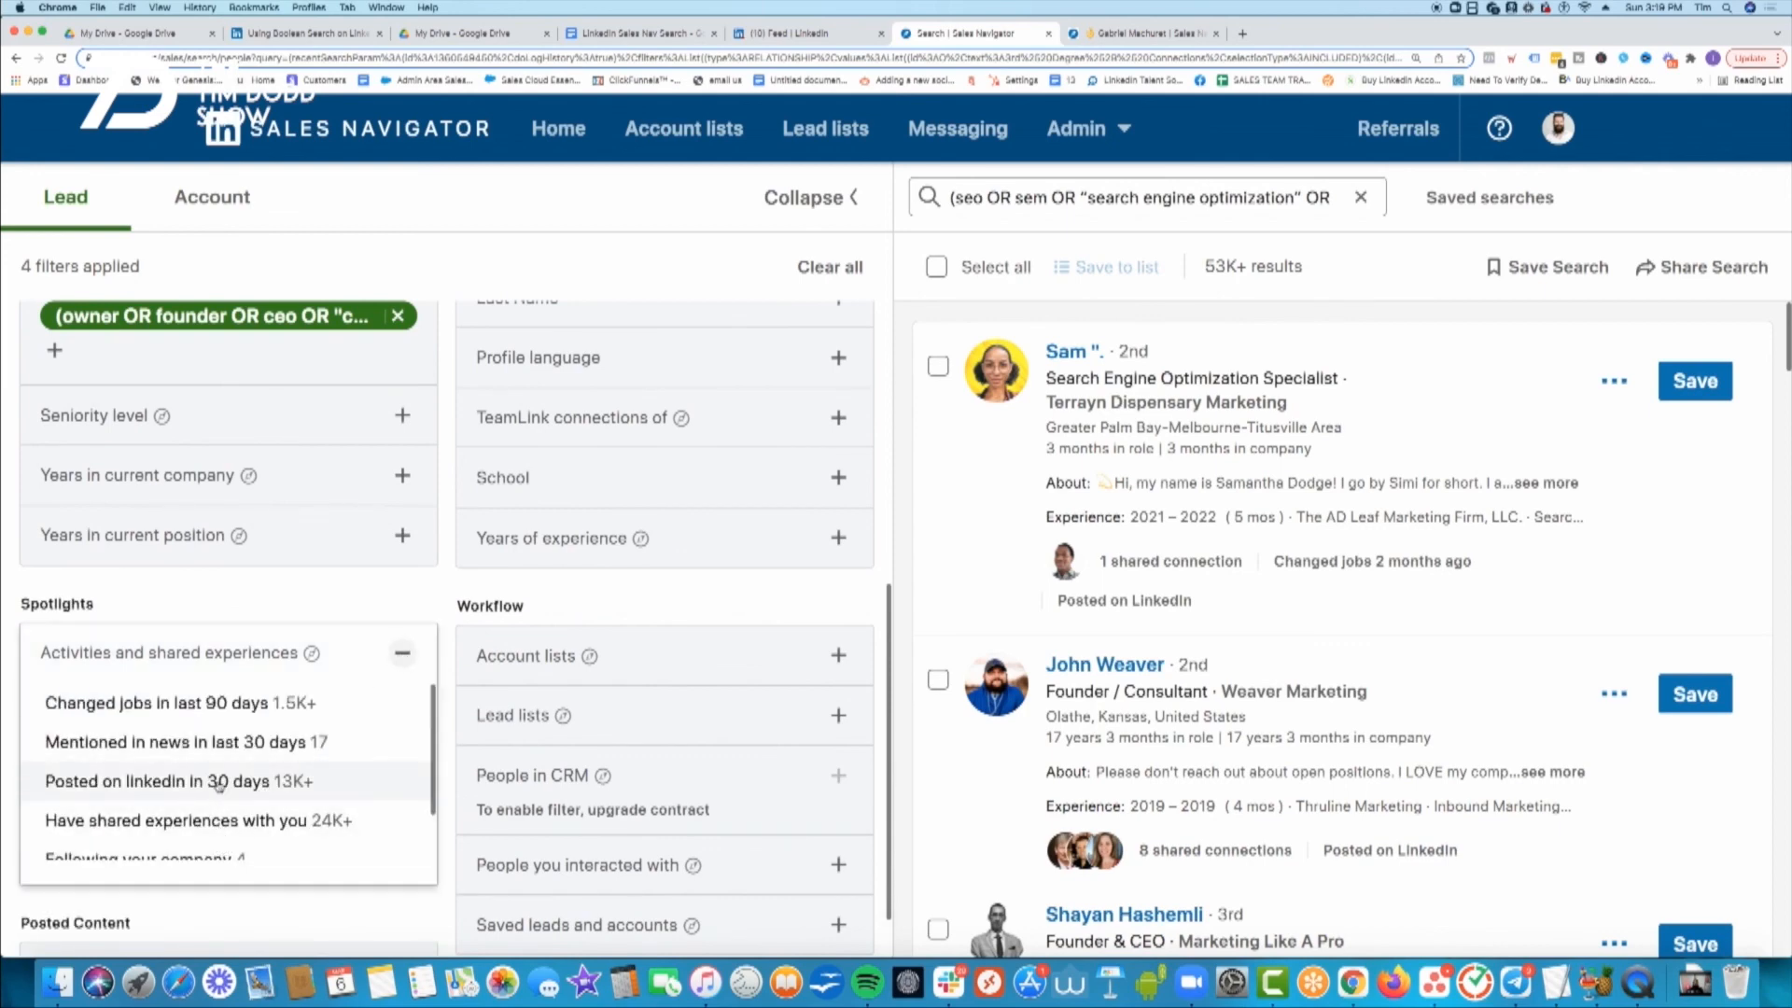
{"action": "left_click", "coordinate": [401, 653]}
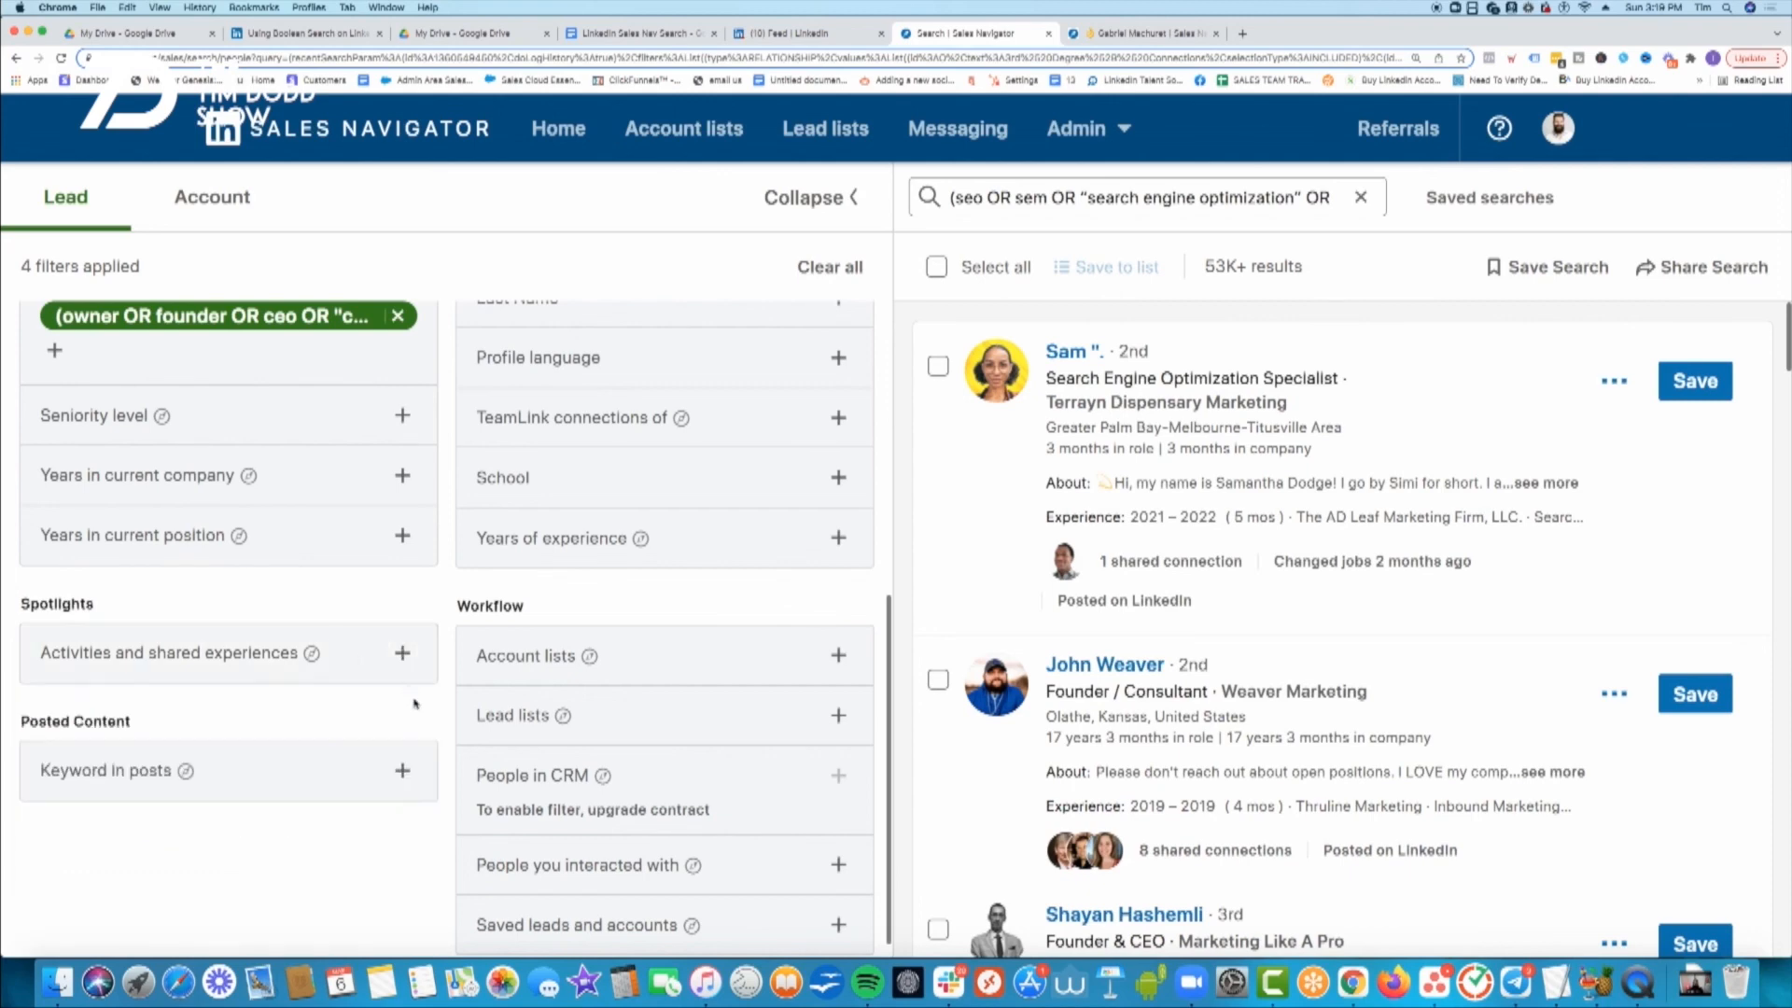
{"action": "scroll", "coordinate": [367, 803], "scroll_direction": "down", "scroll_amount": 1}
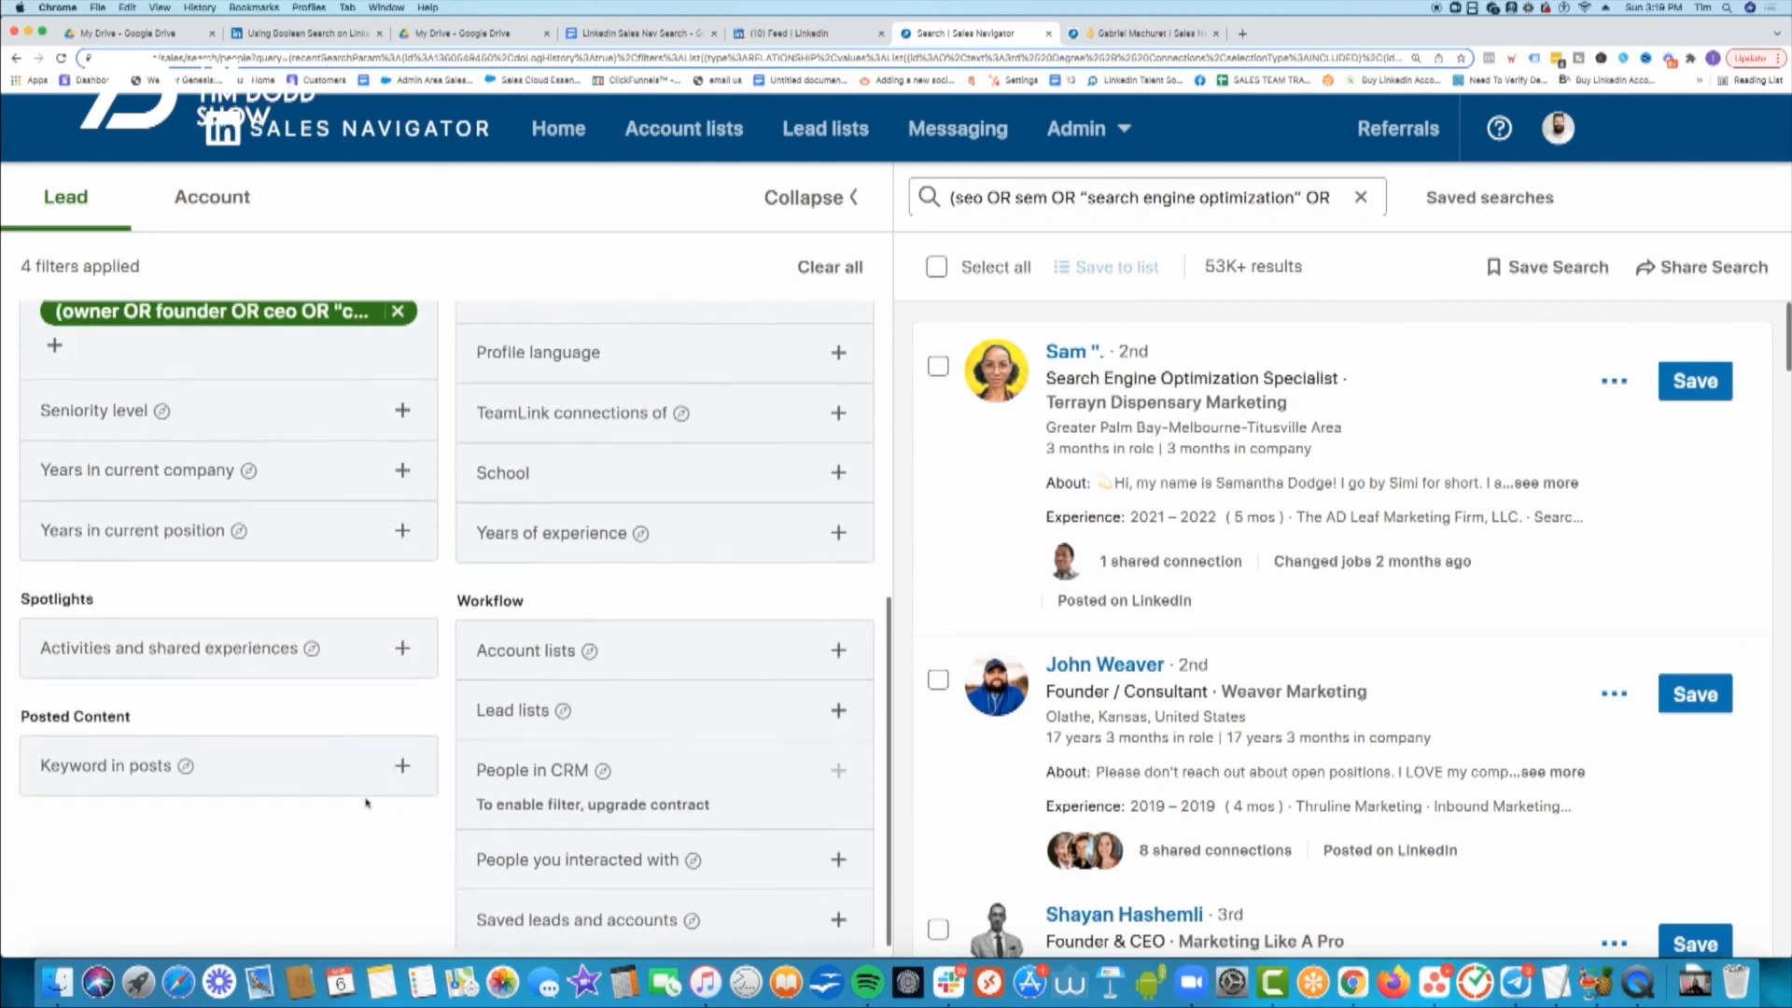
{"action": "scroll", "coordinate": [384, 715], "scroll_direction": "up", "scroll_amount": 5}
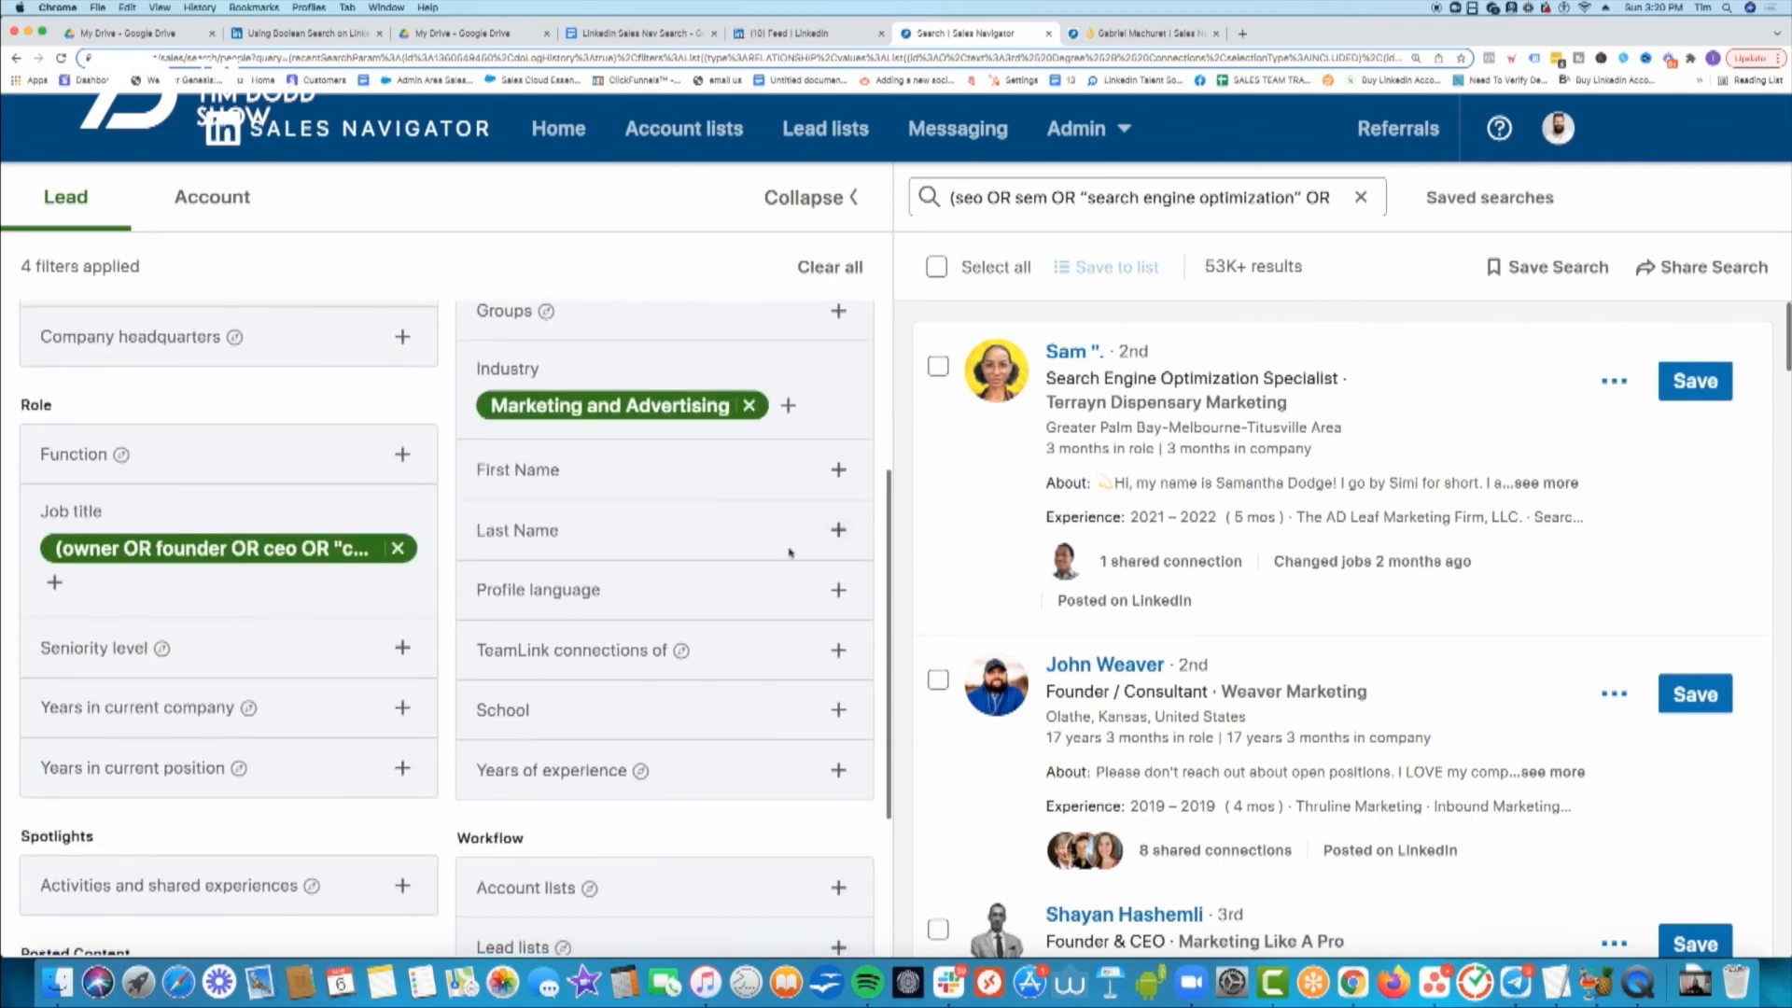